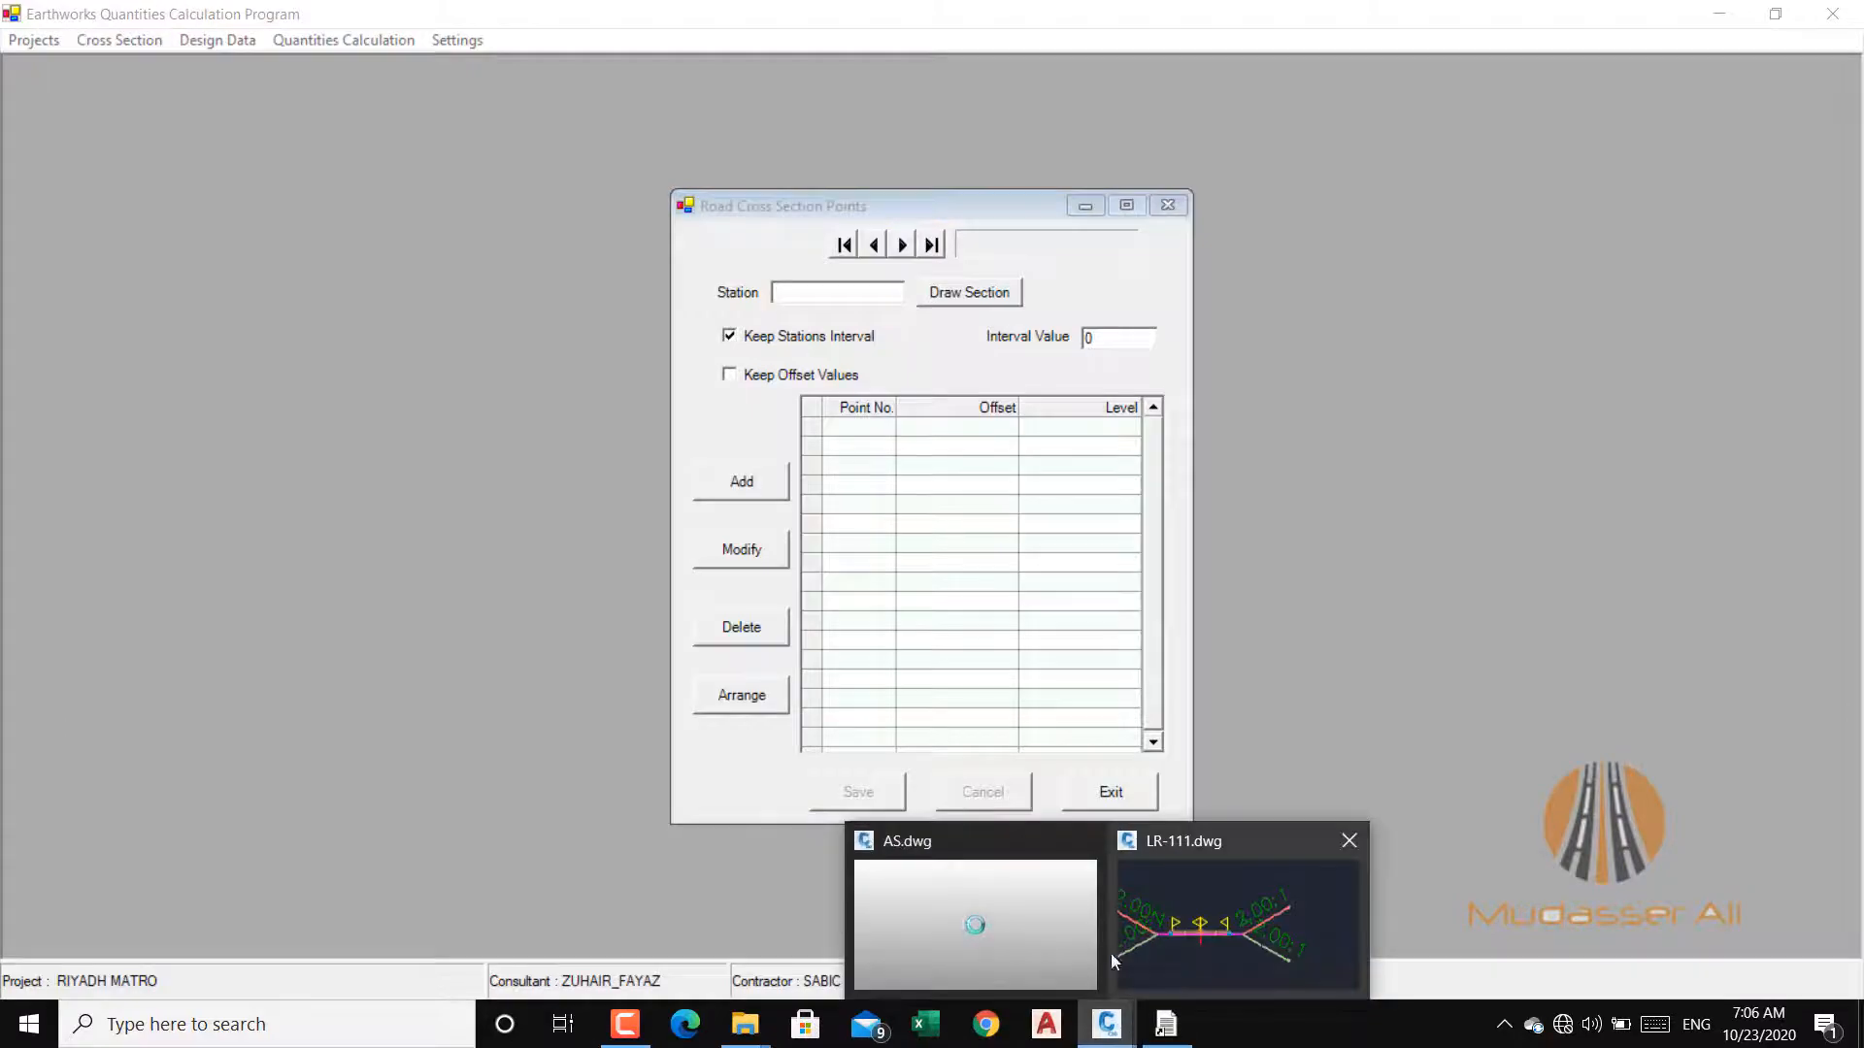
# Switch to AS.dwg and stretch the deepest vertex of the white ground line up between its two neighbouring vertices.
pyautogui.click(1011, 955)
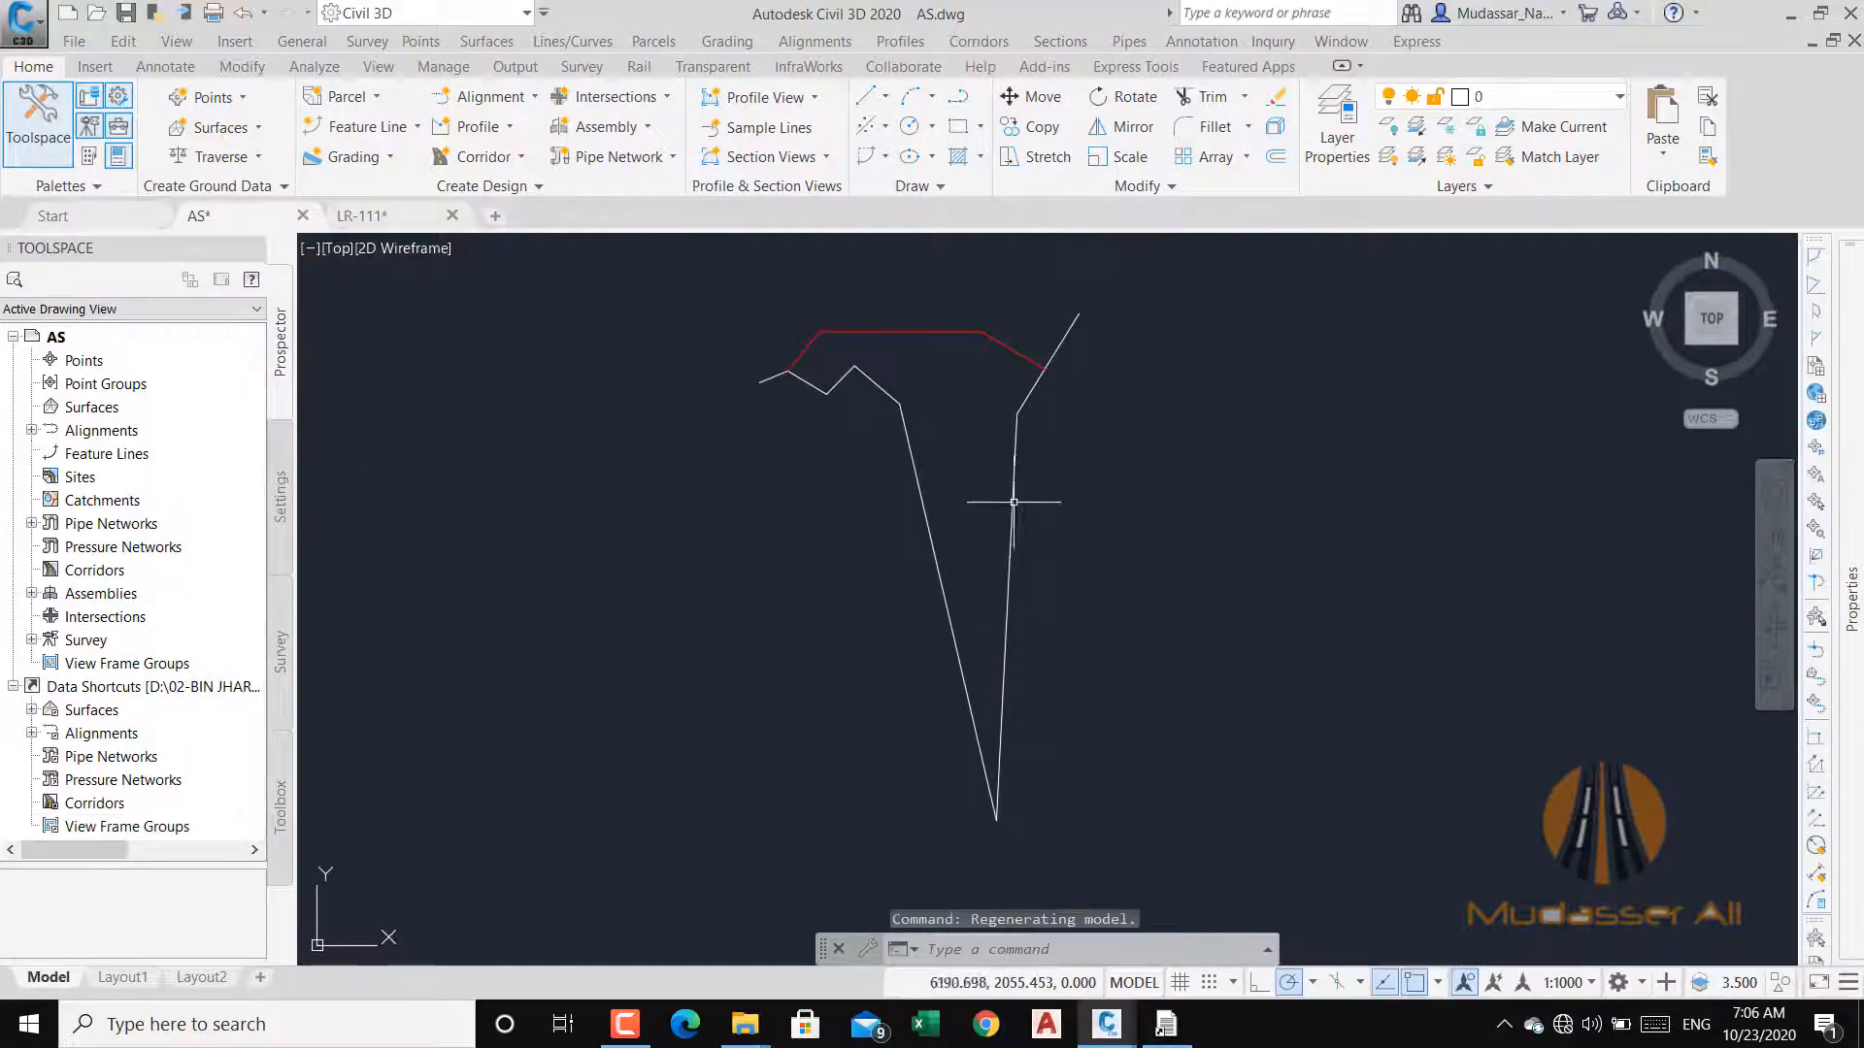
pyautogui.click(1013, 532)
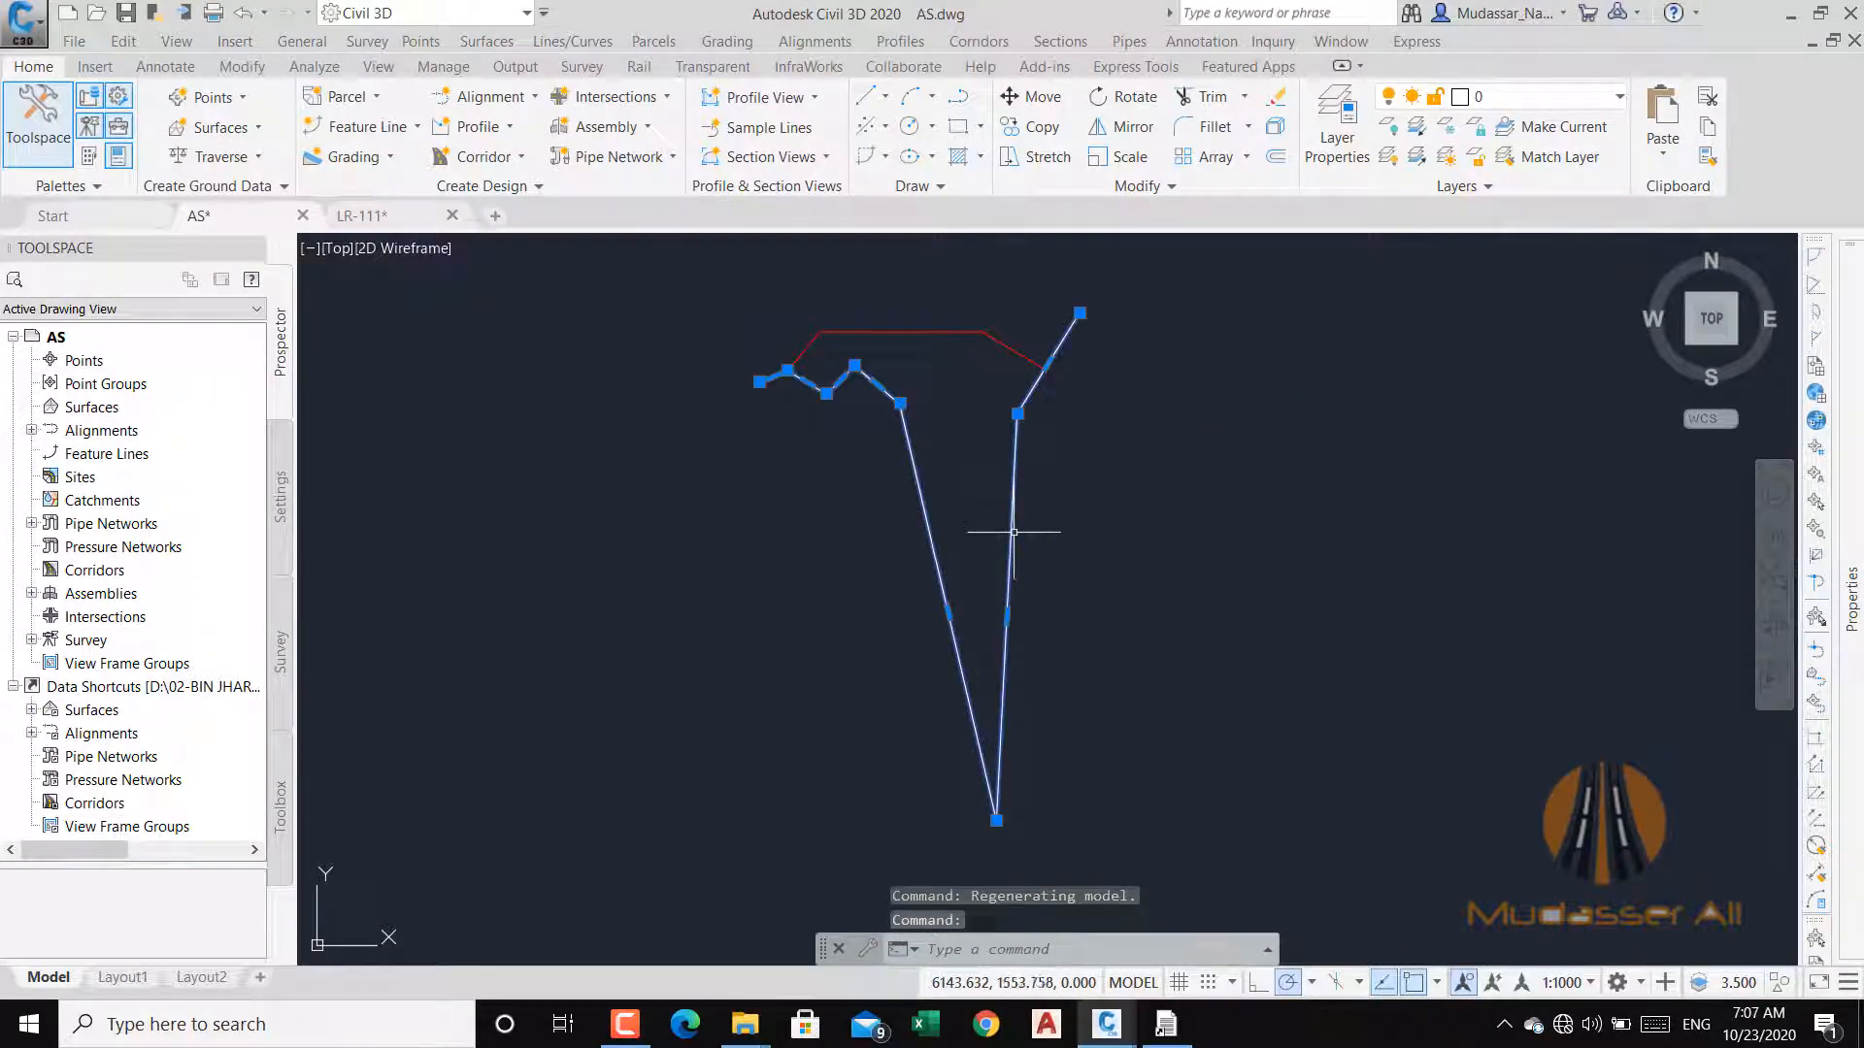
pyautogui.click(996, 818)
pyautogui.scroll(5, 942, 396)
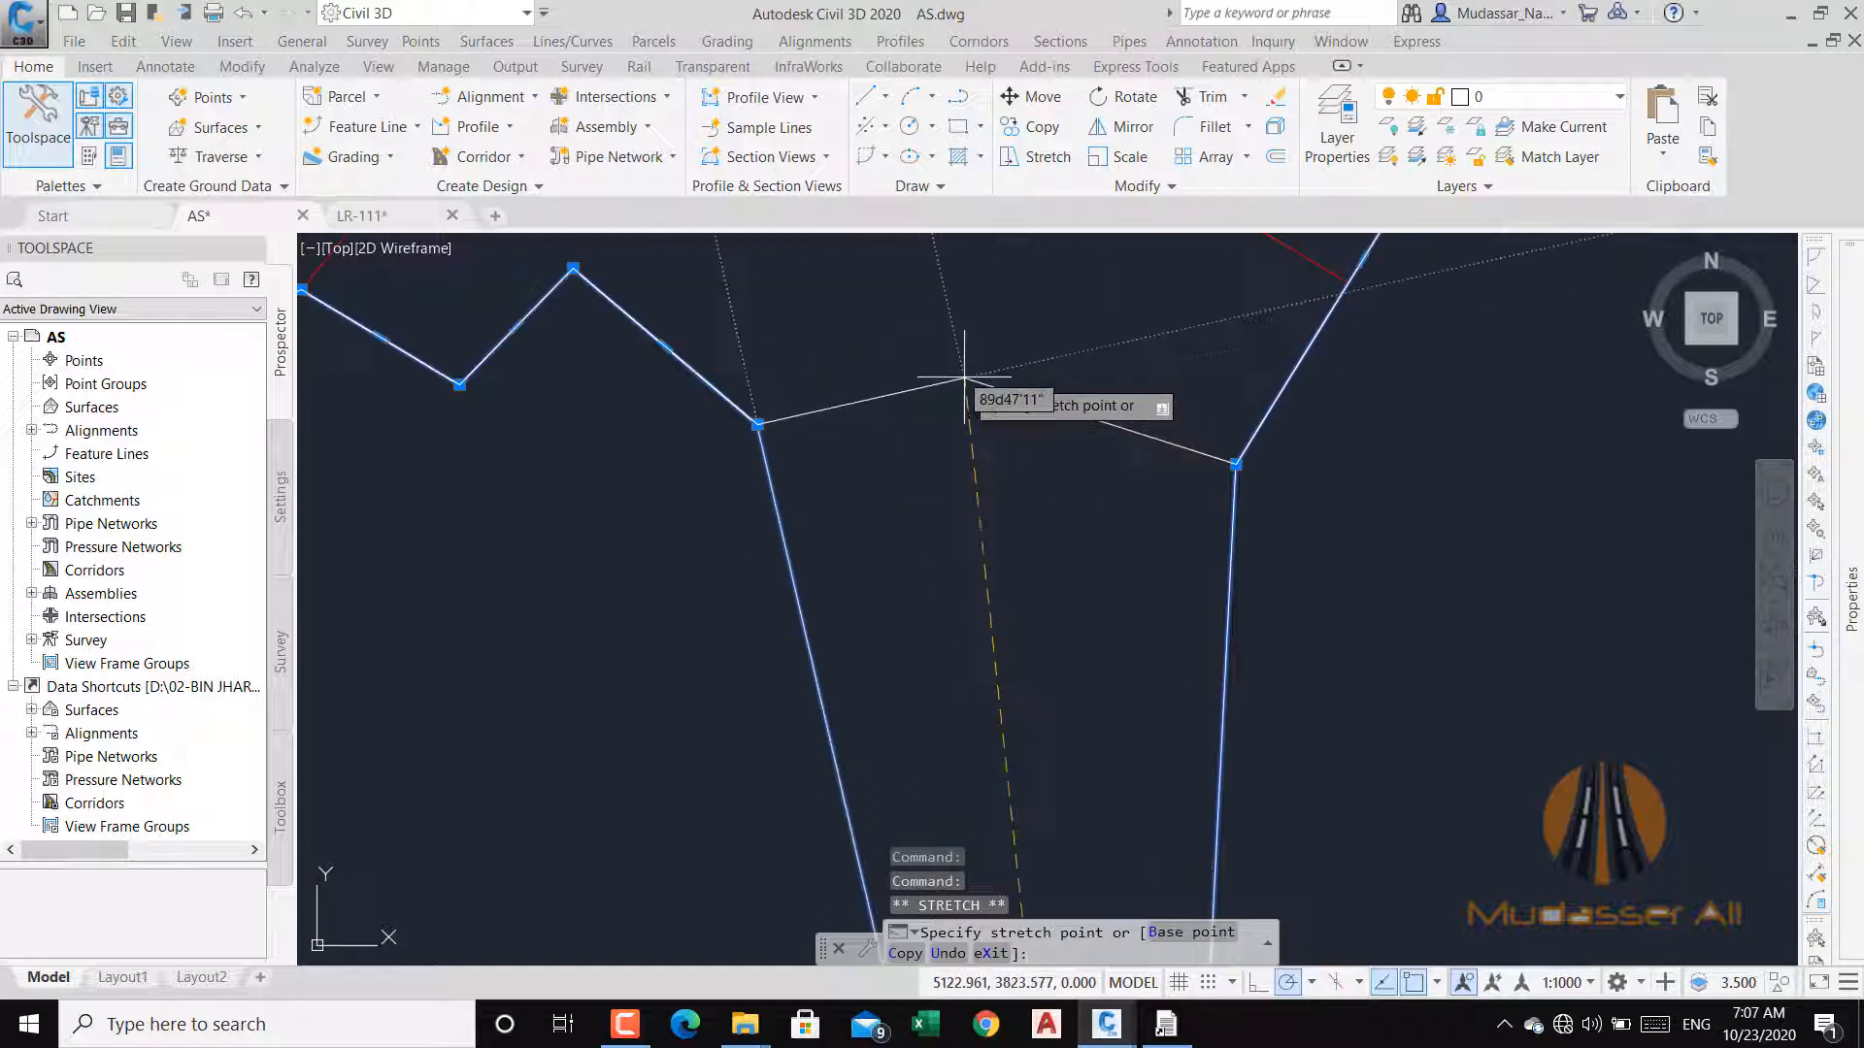
pyautogui.click(965, 378)
pyautogui.scroll(-5, 965, 378)
pyautogui.press('Escape')
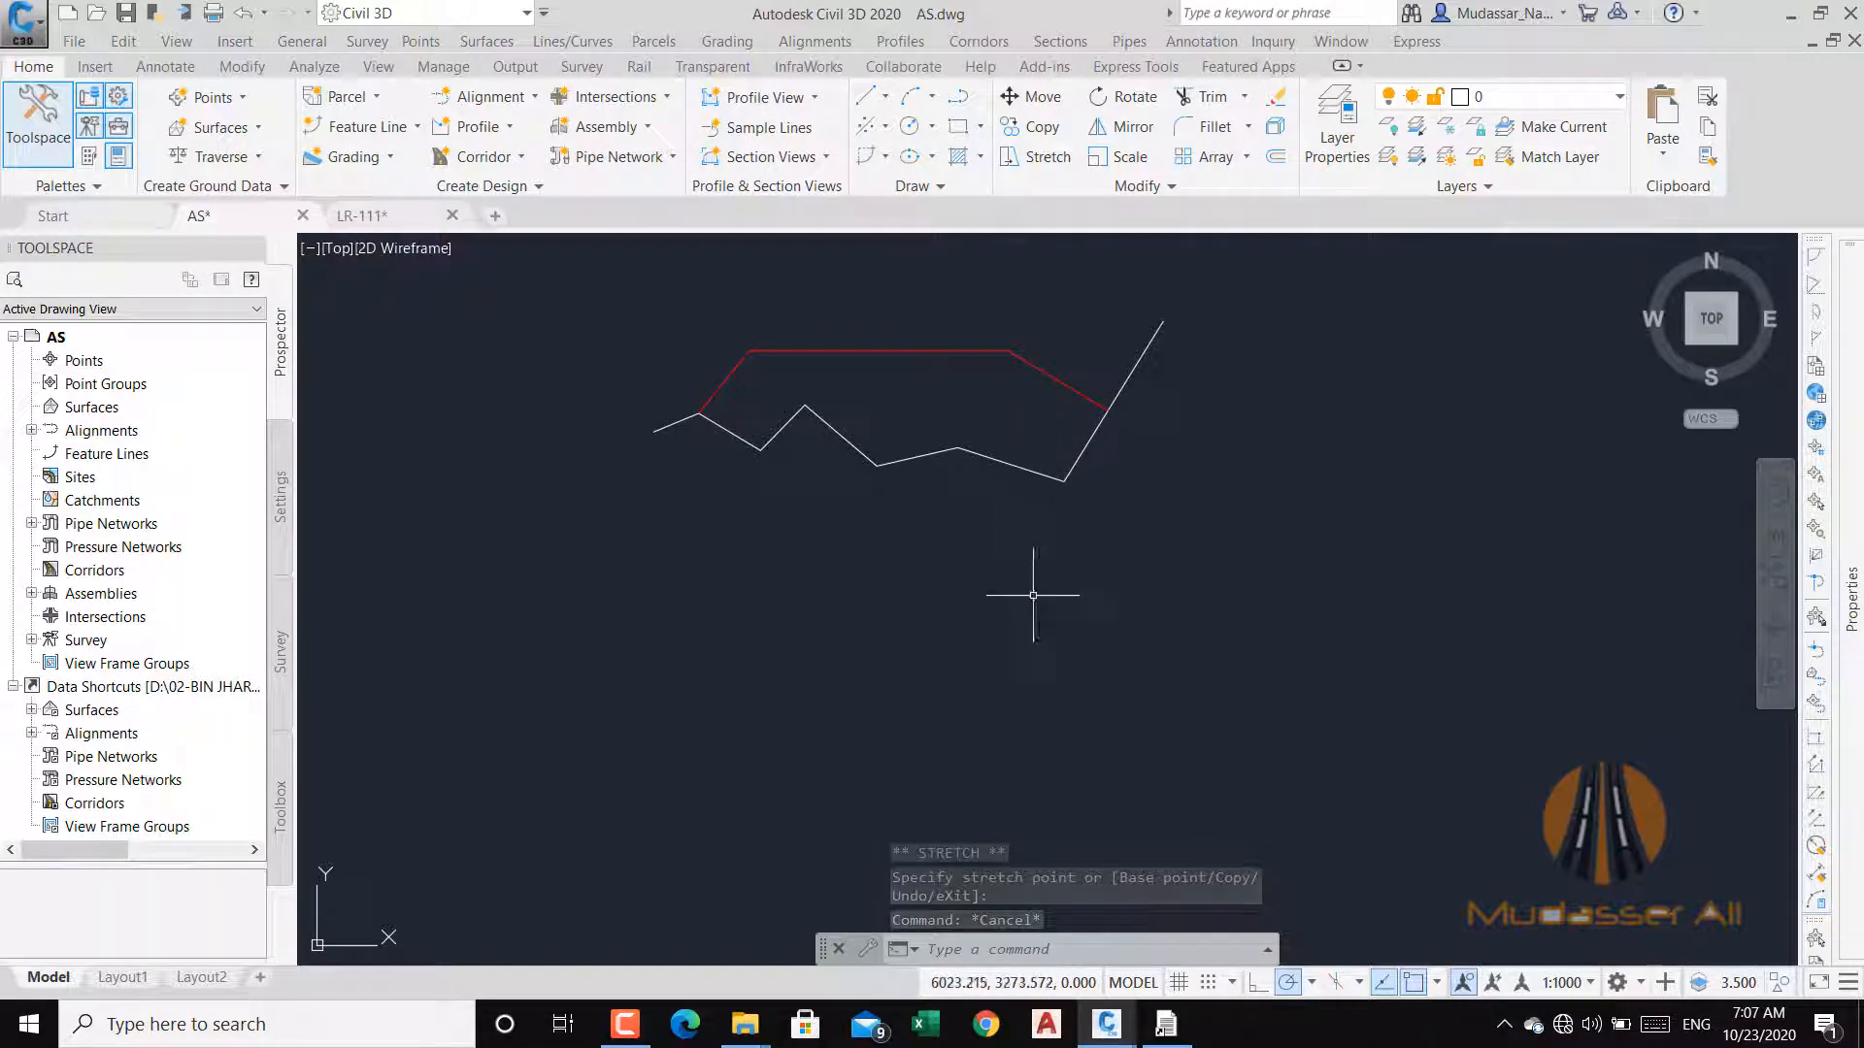
# Switch to the LR-111.dwg drawing and show its whole road assembly.
pyautogui.click(1173, 1027)
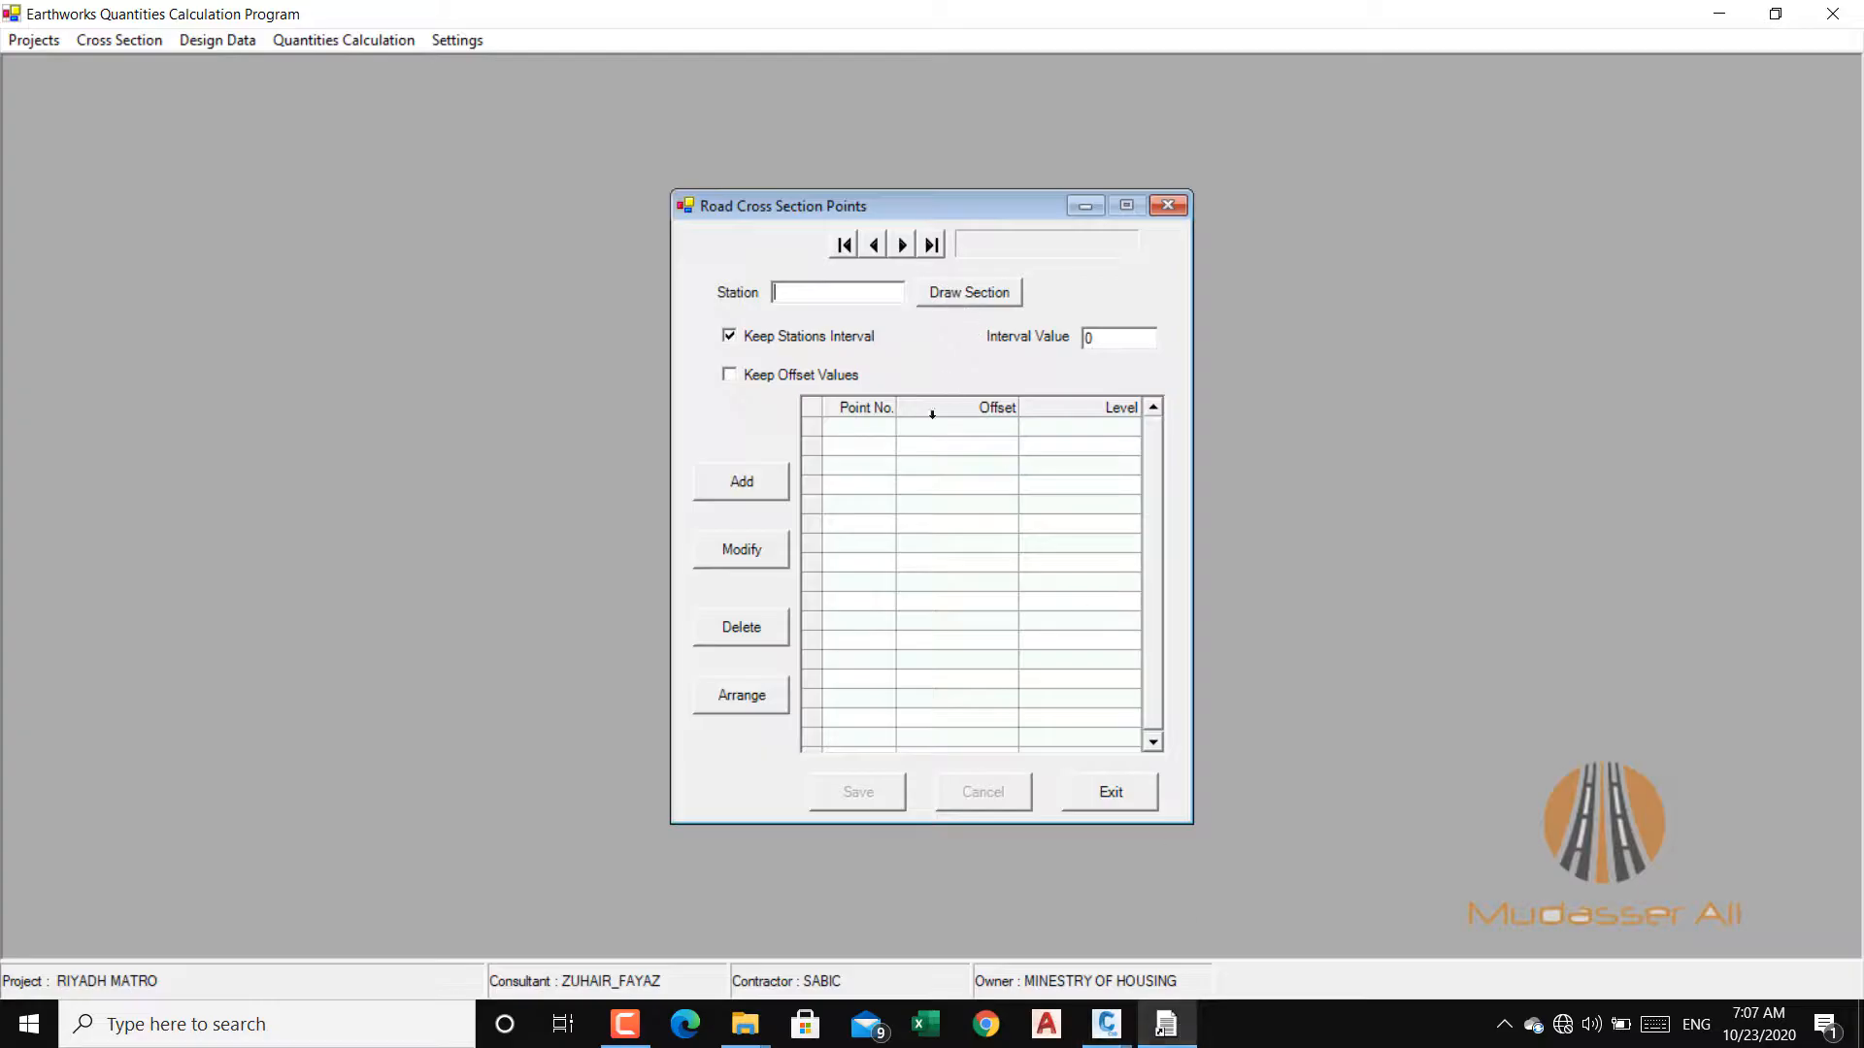
pyautogui.moveTo(1113, 1037)
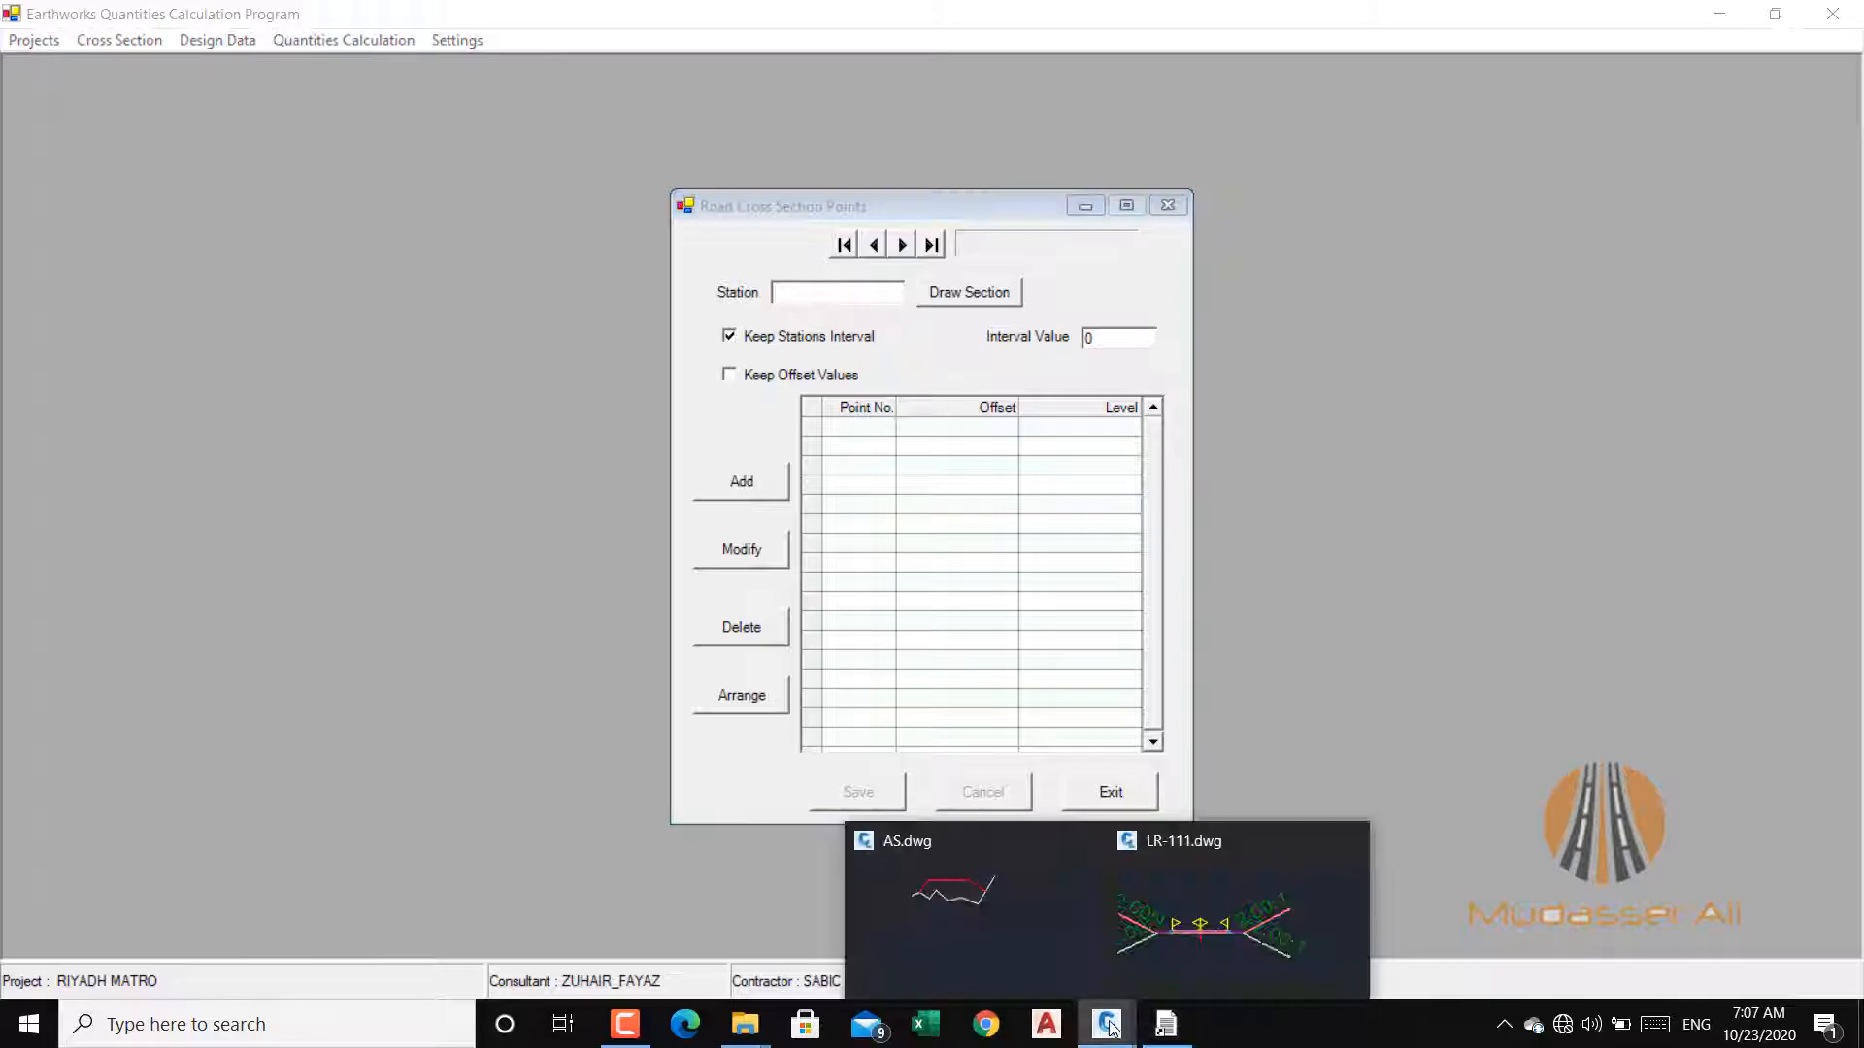
pyautogui.click(1163, 937)
pyautogui.moveTo(752, 643); pyautogui.dragTo(968, 572, button='middle')
pyautogui.scroll(5, 1003, 584)
pyautogui.scroll(-5, 1009, 571)
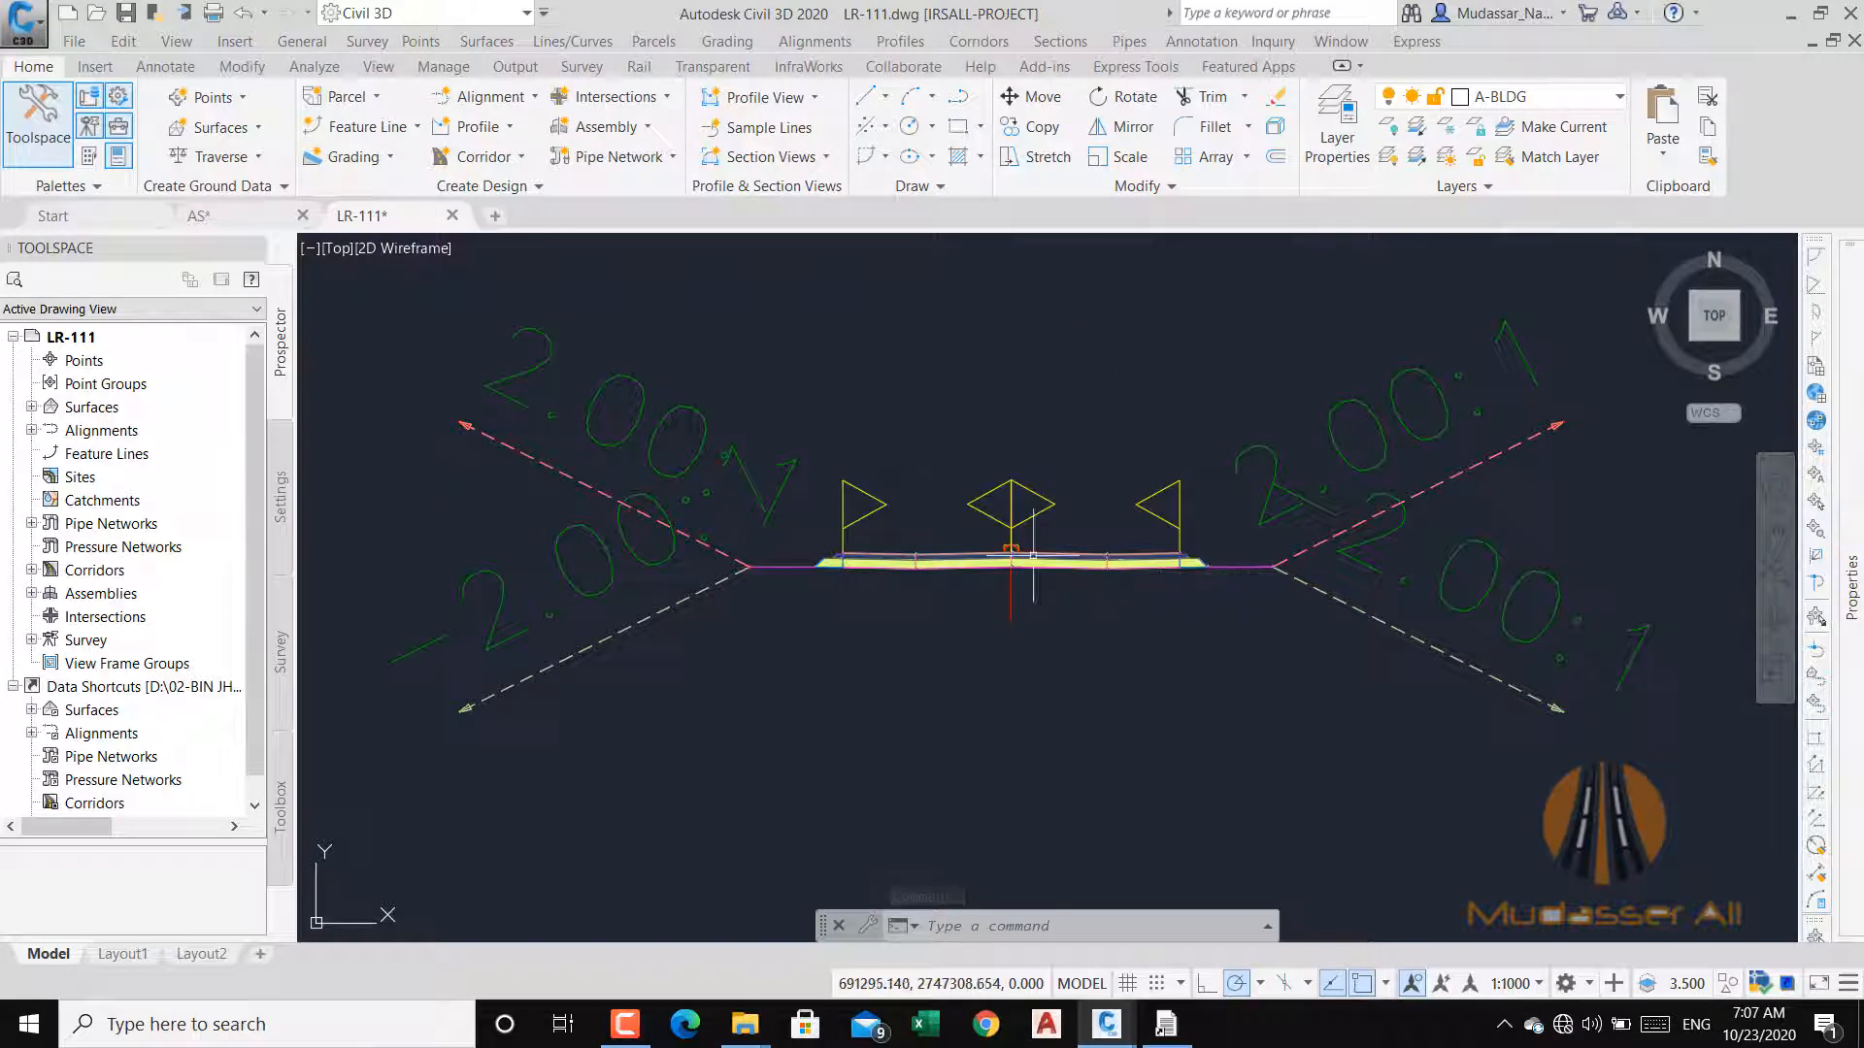
# Examine the assembly's pavement layers from the centreline crown to the right shoulder's stepped edge and the side slopes.
pyautogui.scroll(3, 966, 556)
pyautogui.scroll(3, 1124, 573)
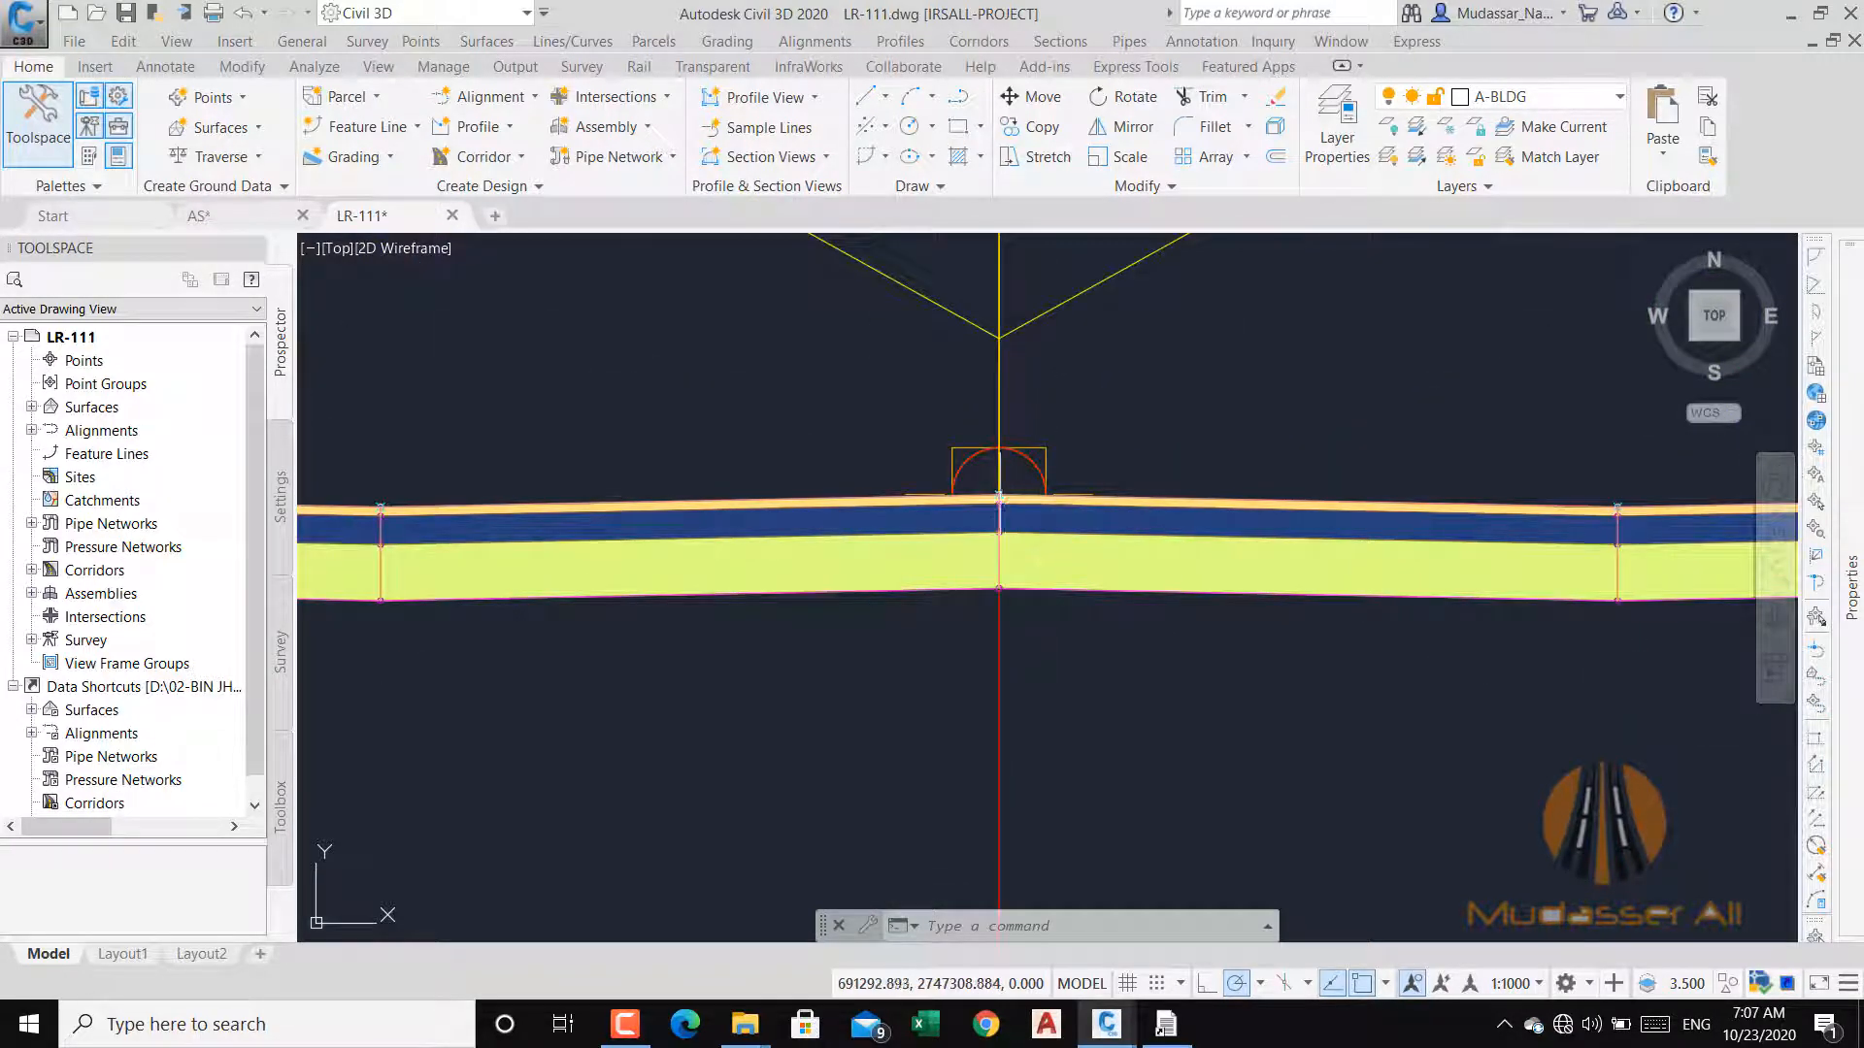
pyautogui.scroll(-2, 1000, 499)
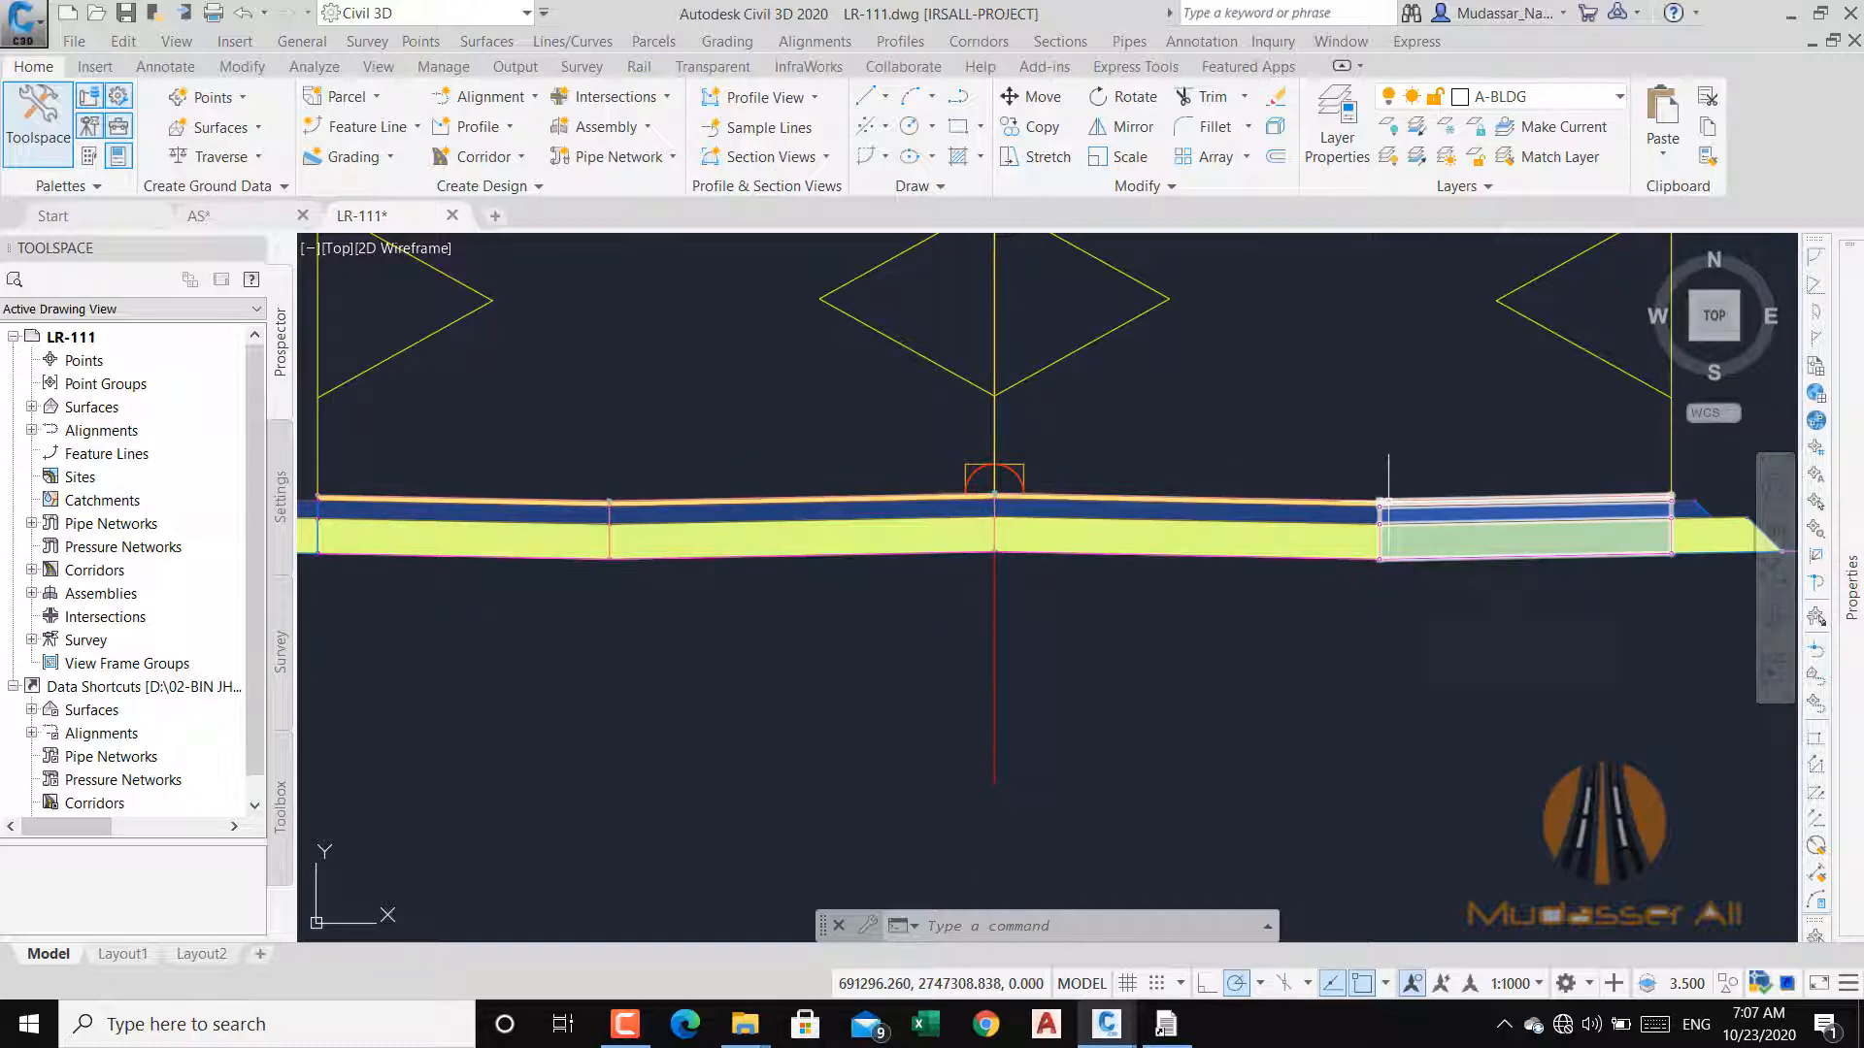
pyautogui.moveTo(1376, 495); pyautogui.dragTo(1079, 500, button='middle')
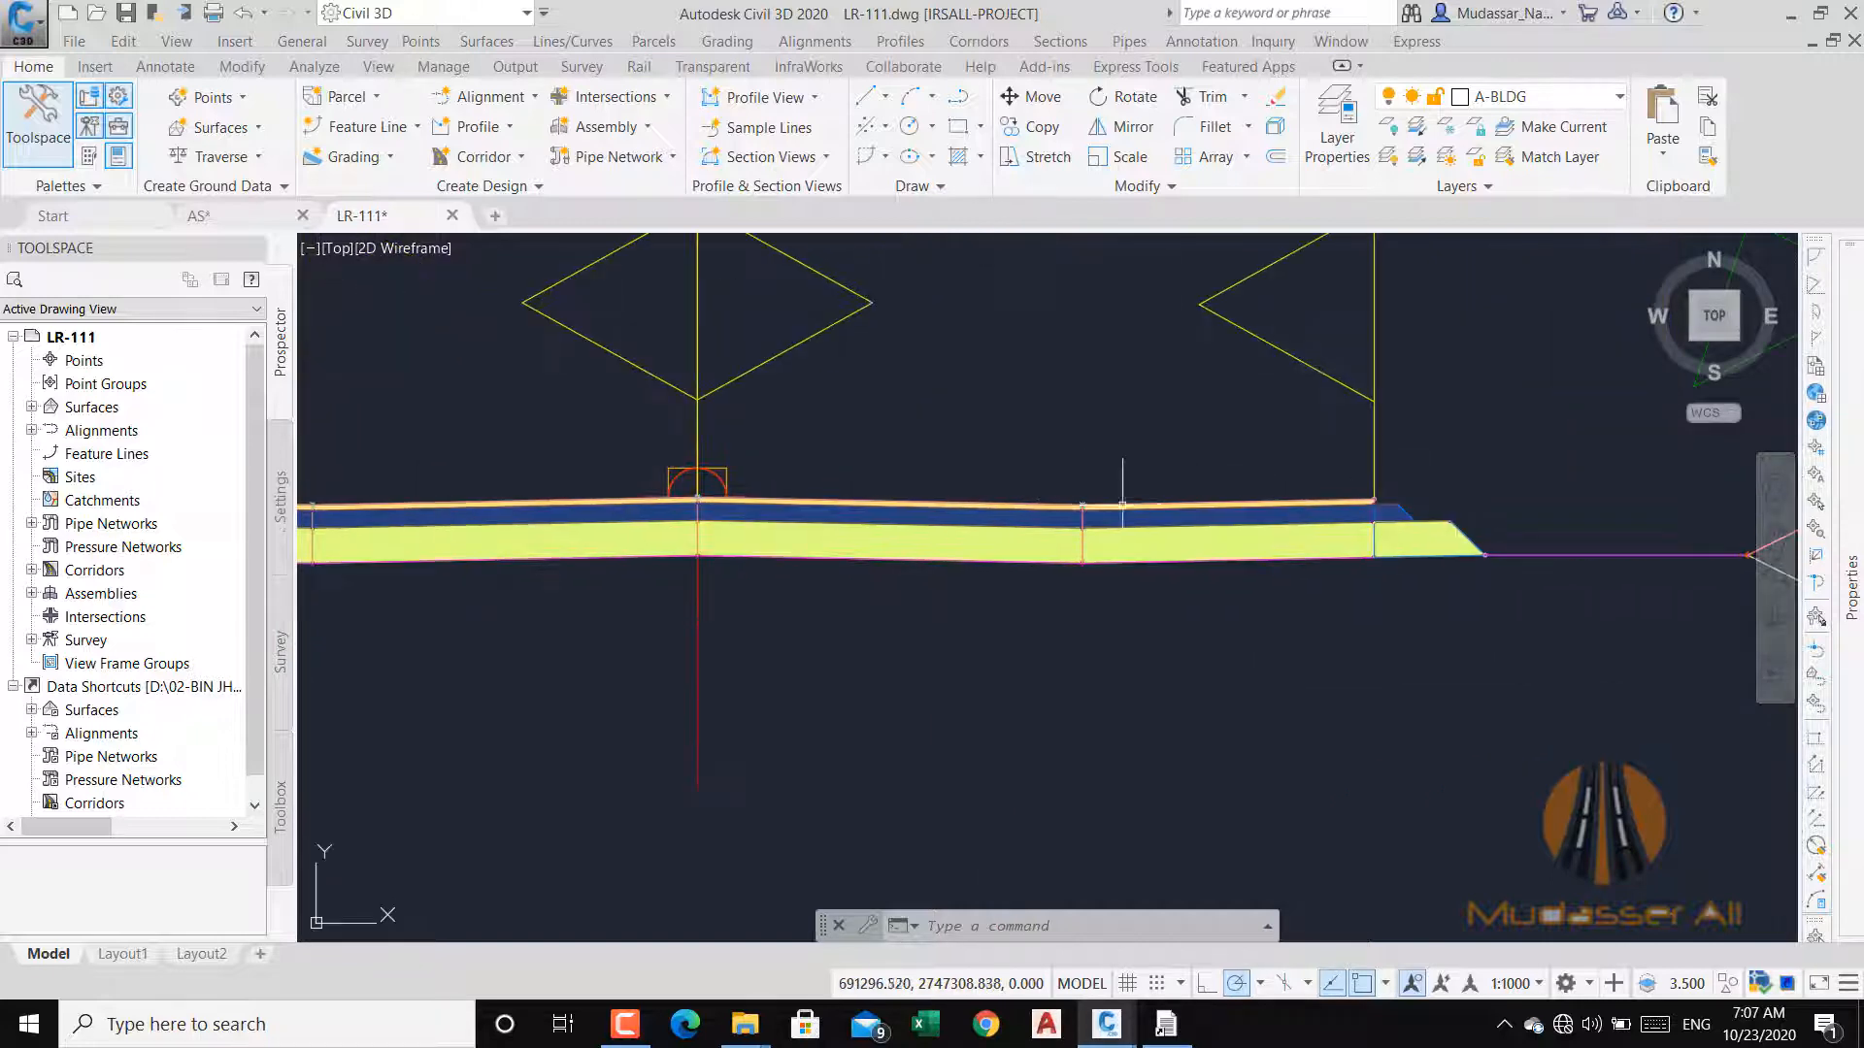
pyautogui.scroll(4, 1371, 501)
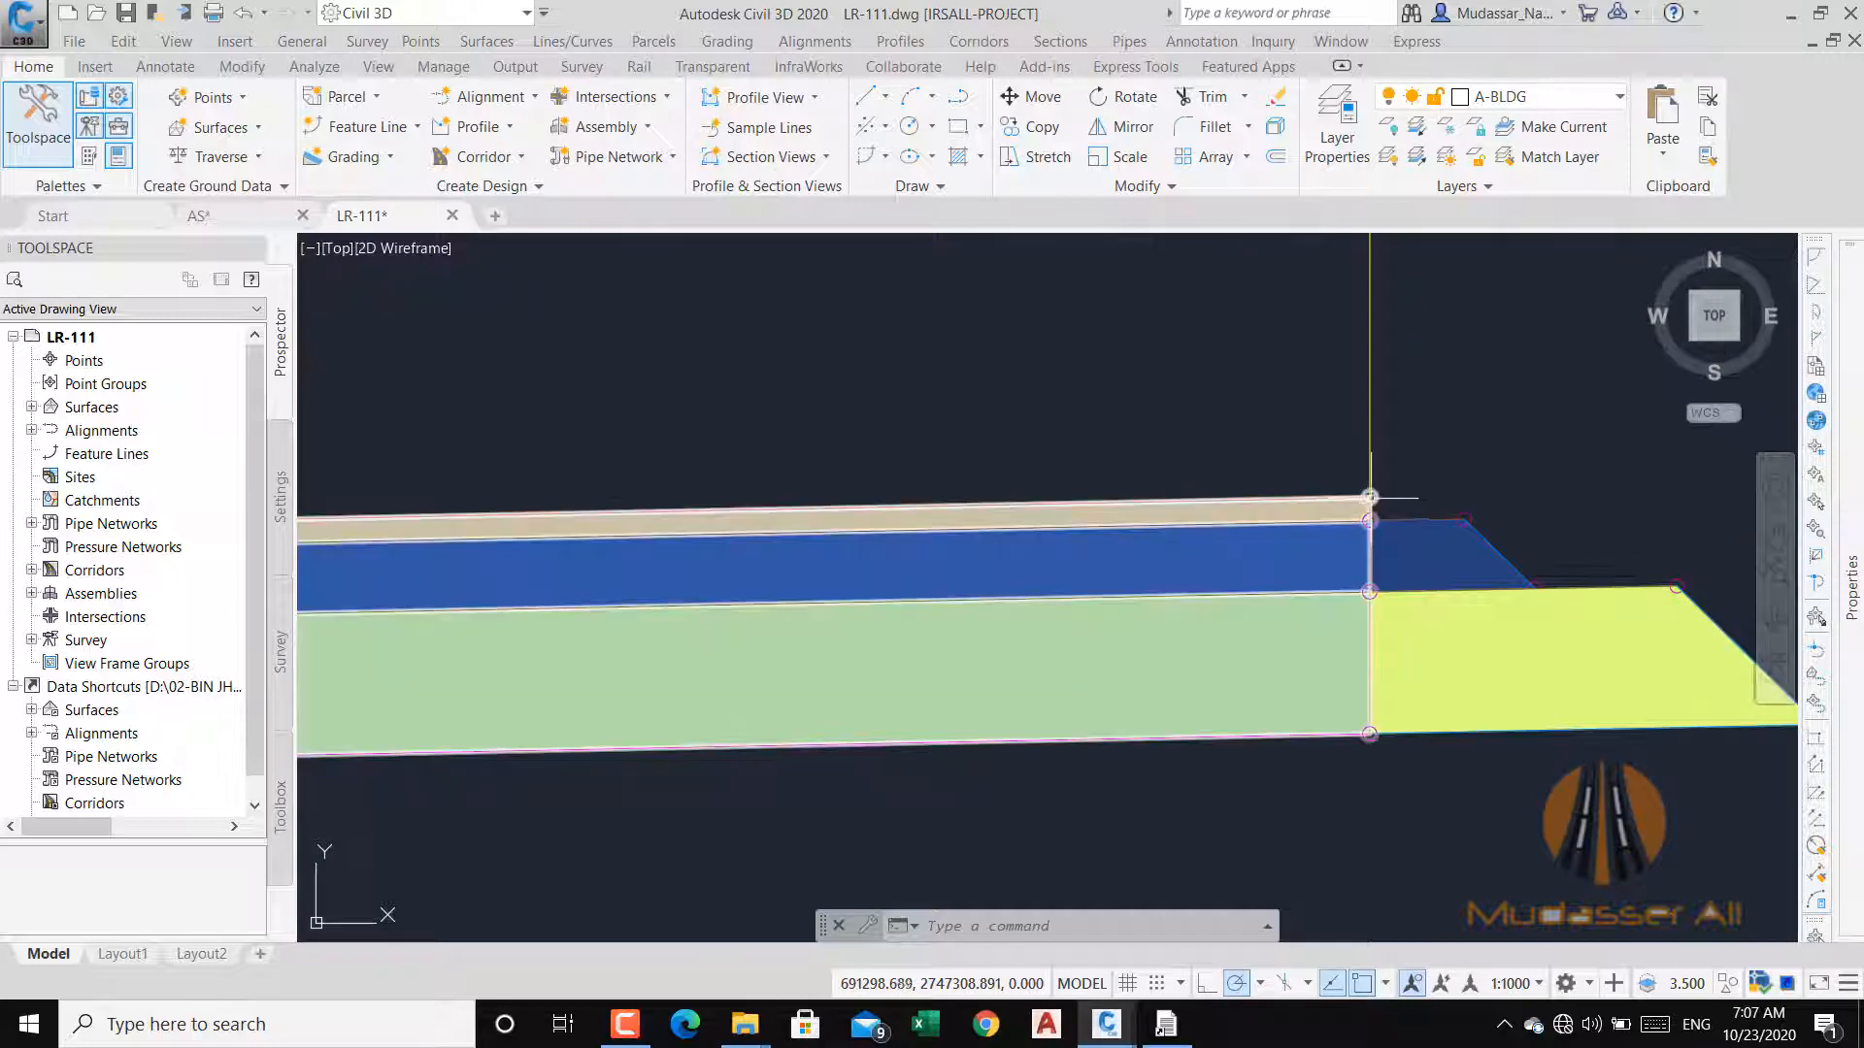
pyautogui.scroll(2, 1371, 490)
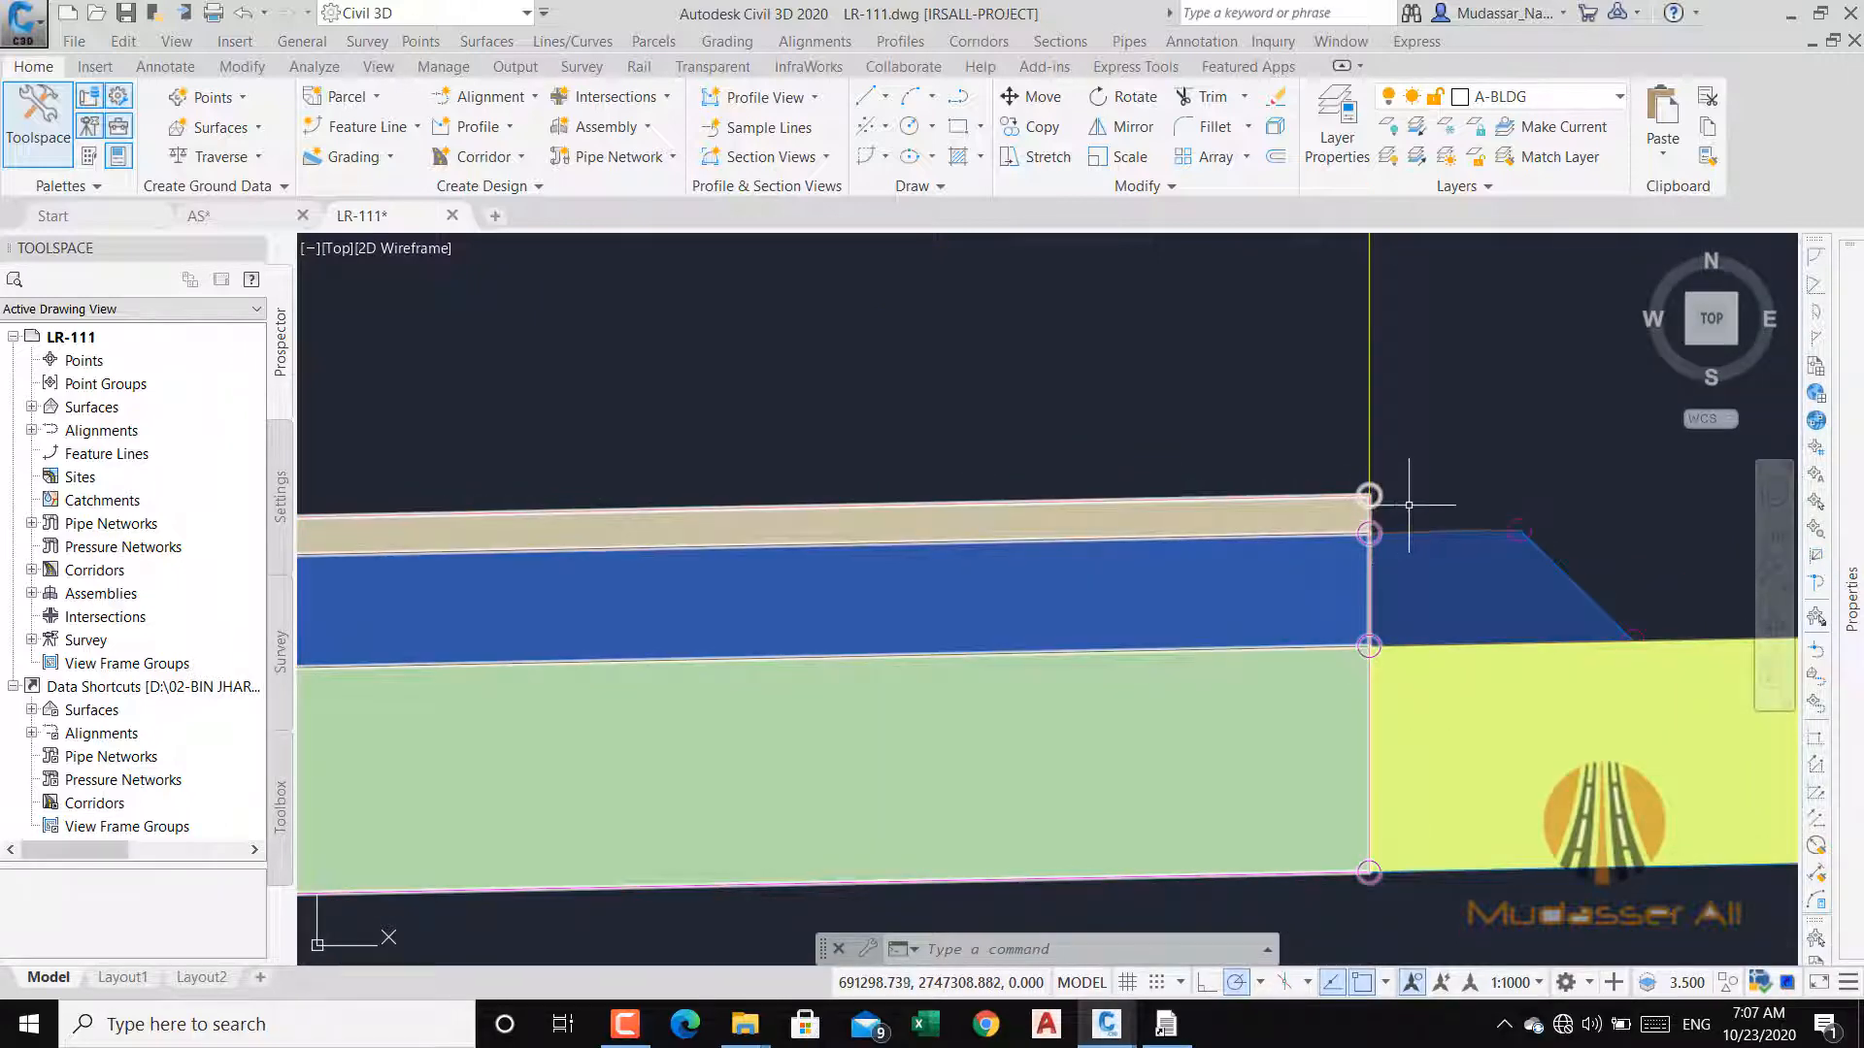
pyautogui.moveTo(1409, 505); pyautogui.dragTo(1057, 479, button='middle')
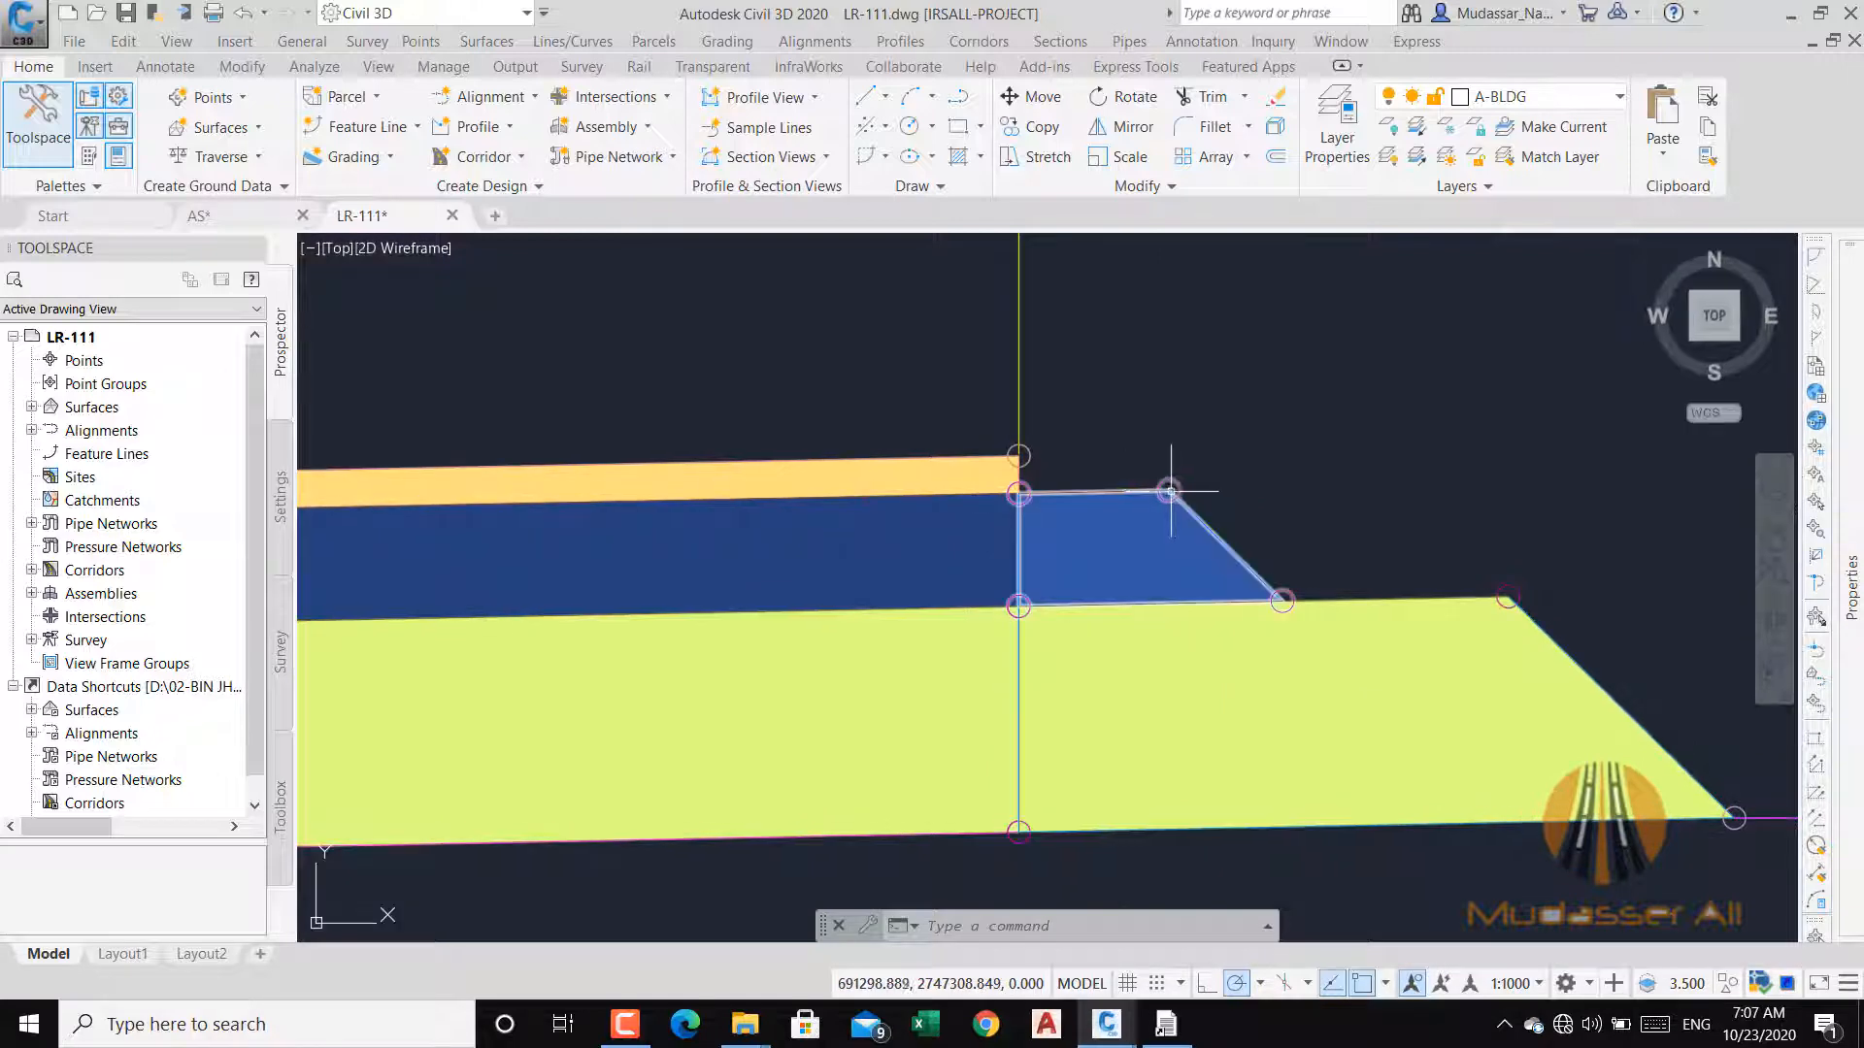
pyautogui.scroll(-5, 1283, 580)
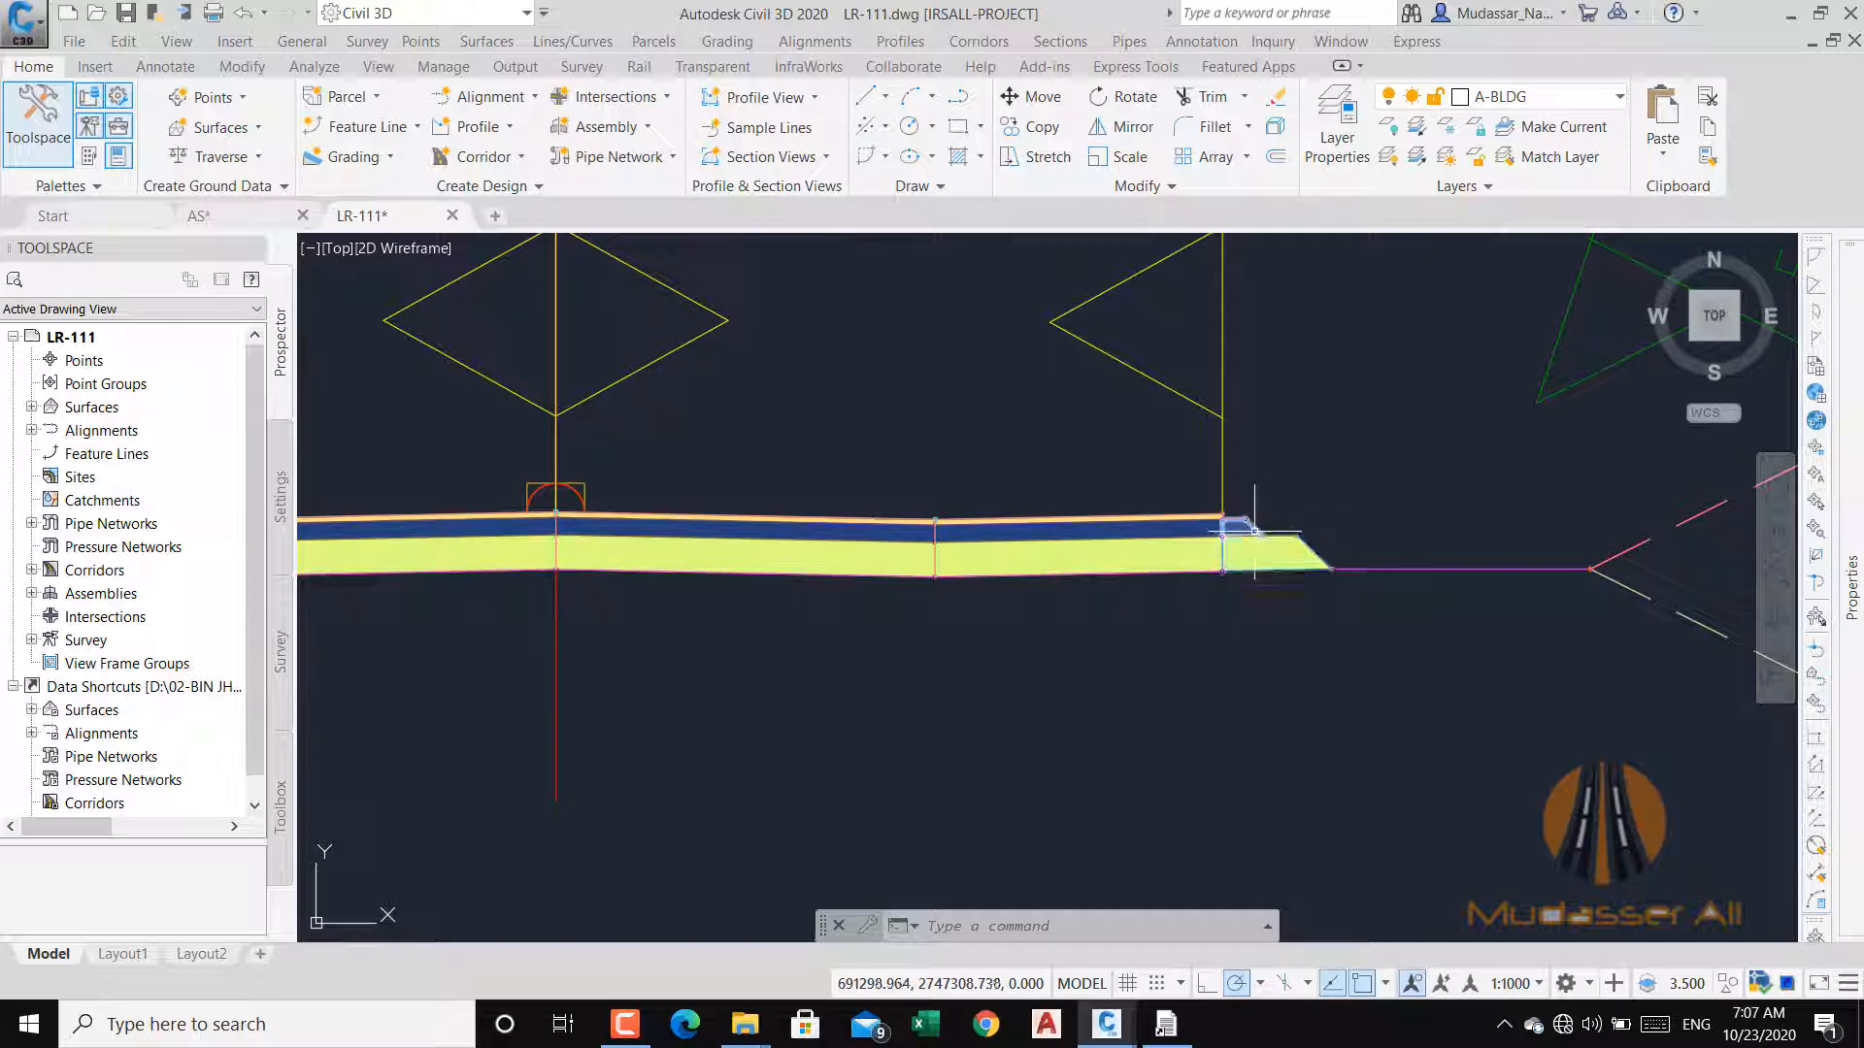
pyautogui.scroll(-4, 1297, 485)
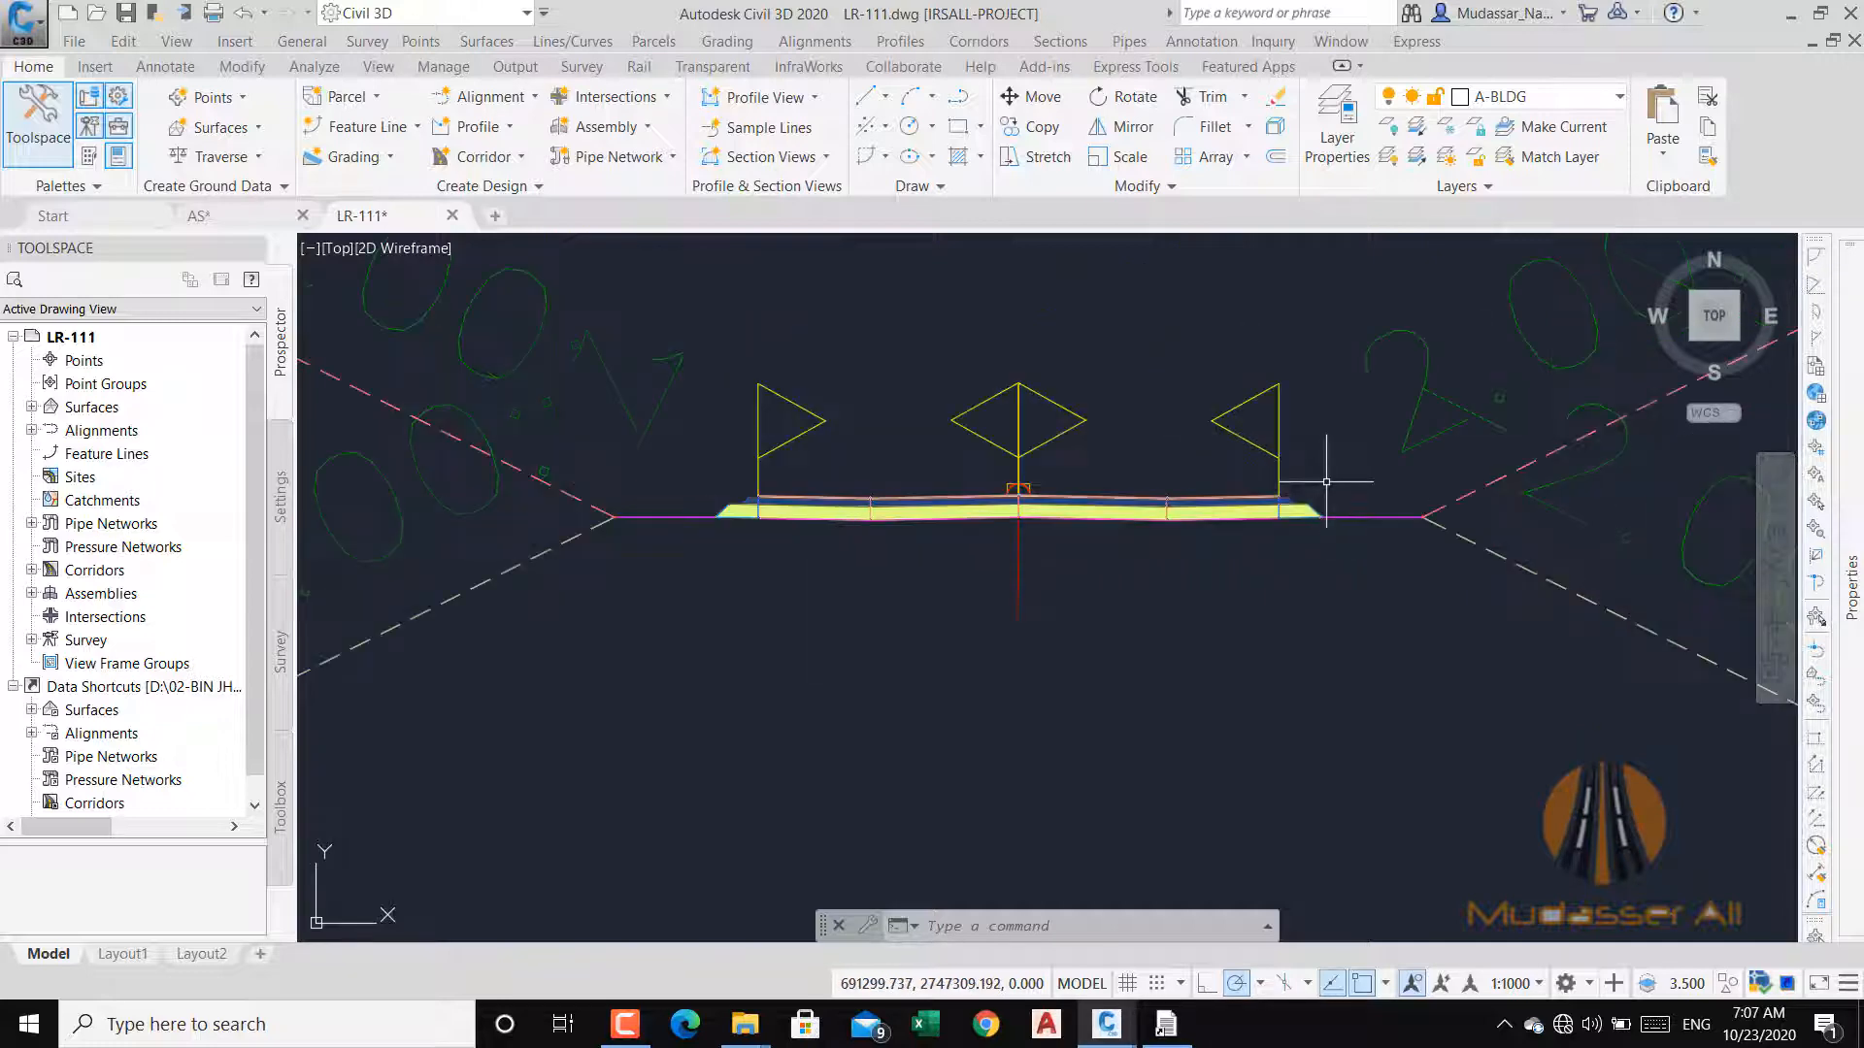
pyautogui.scroll(4, 1300, 503)
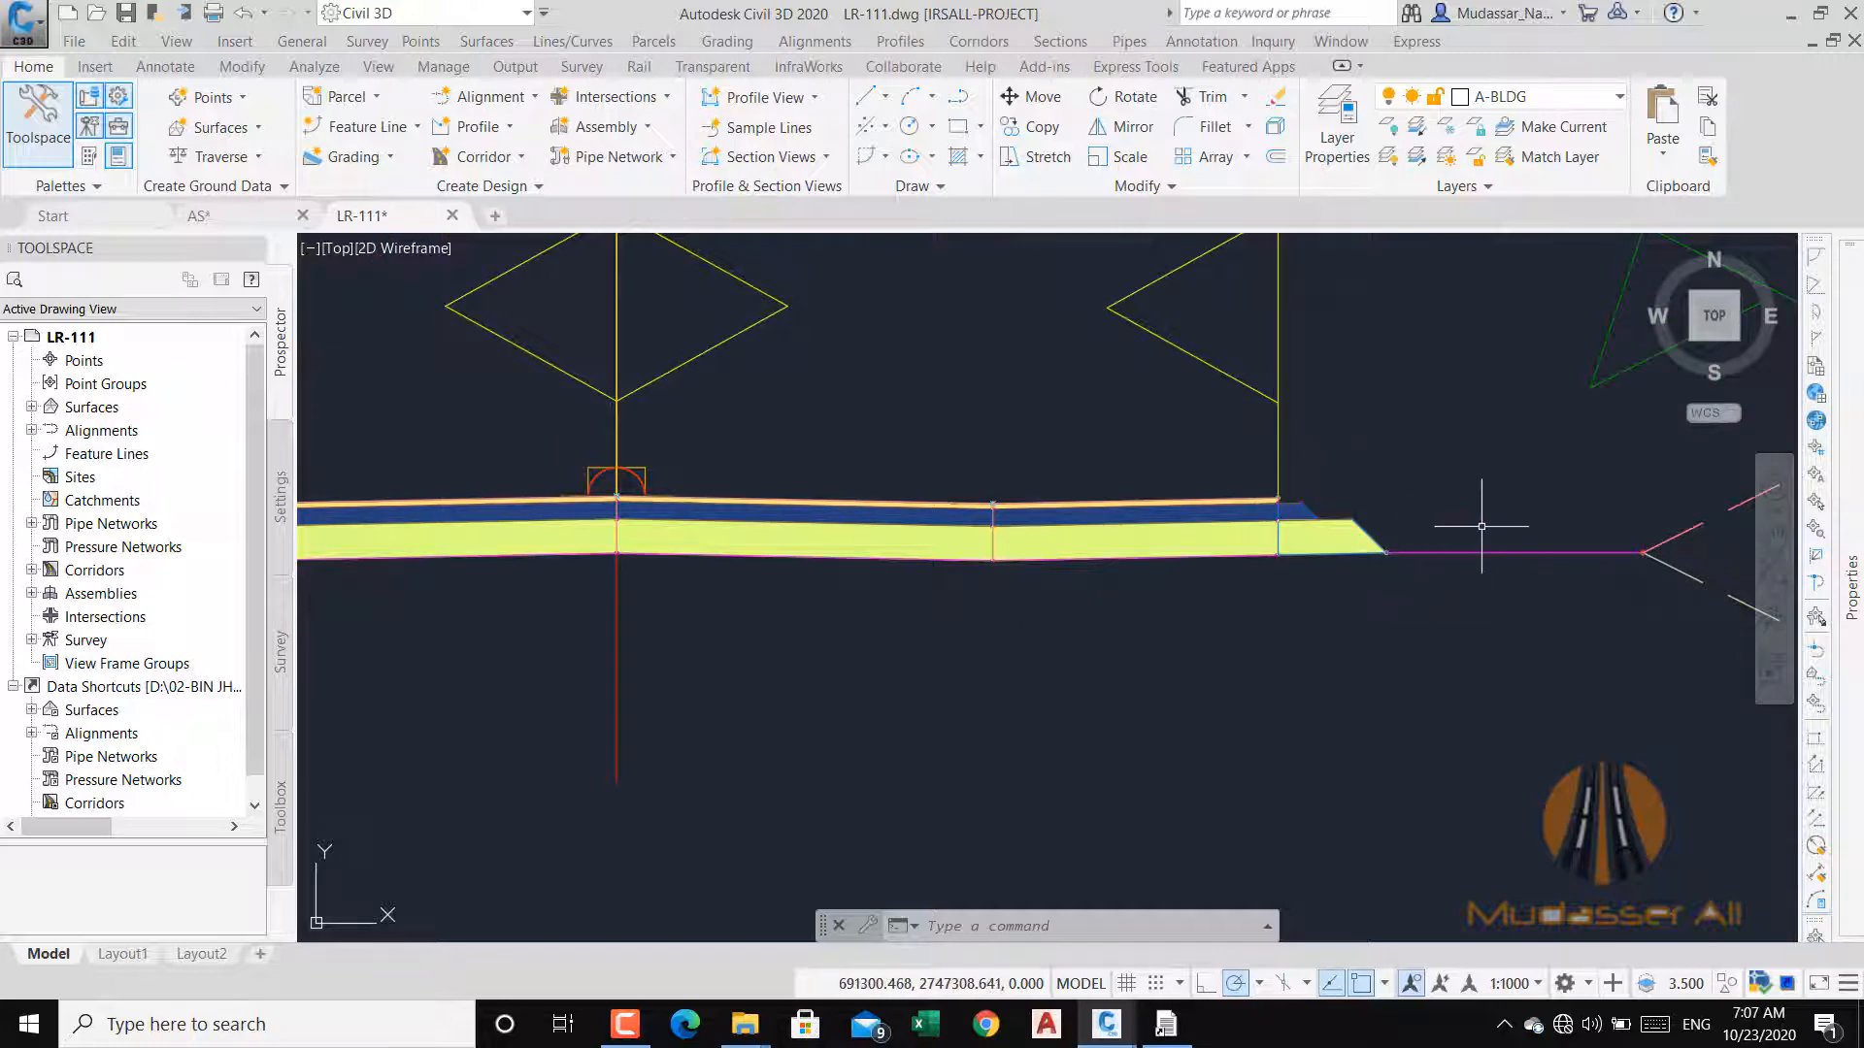
pyautogui.moveTo(1351, 503); pyautogui.dragTo(1406, 519, button='middle')
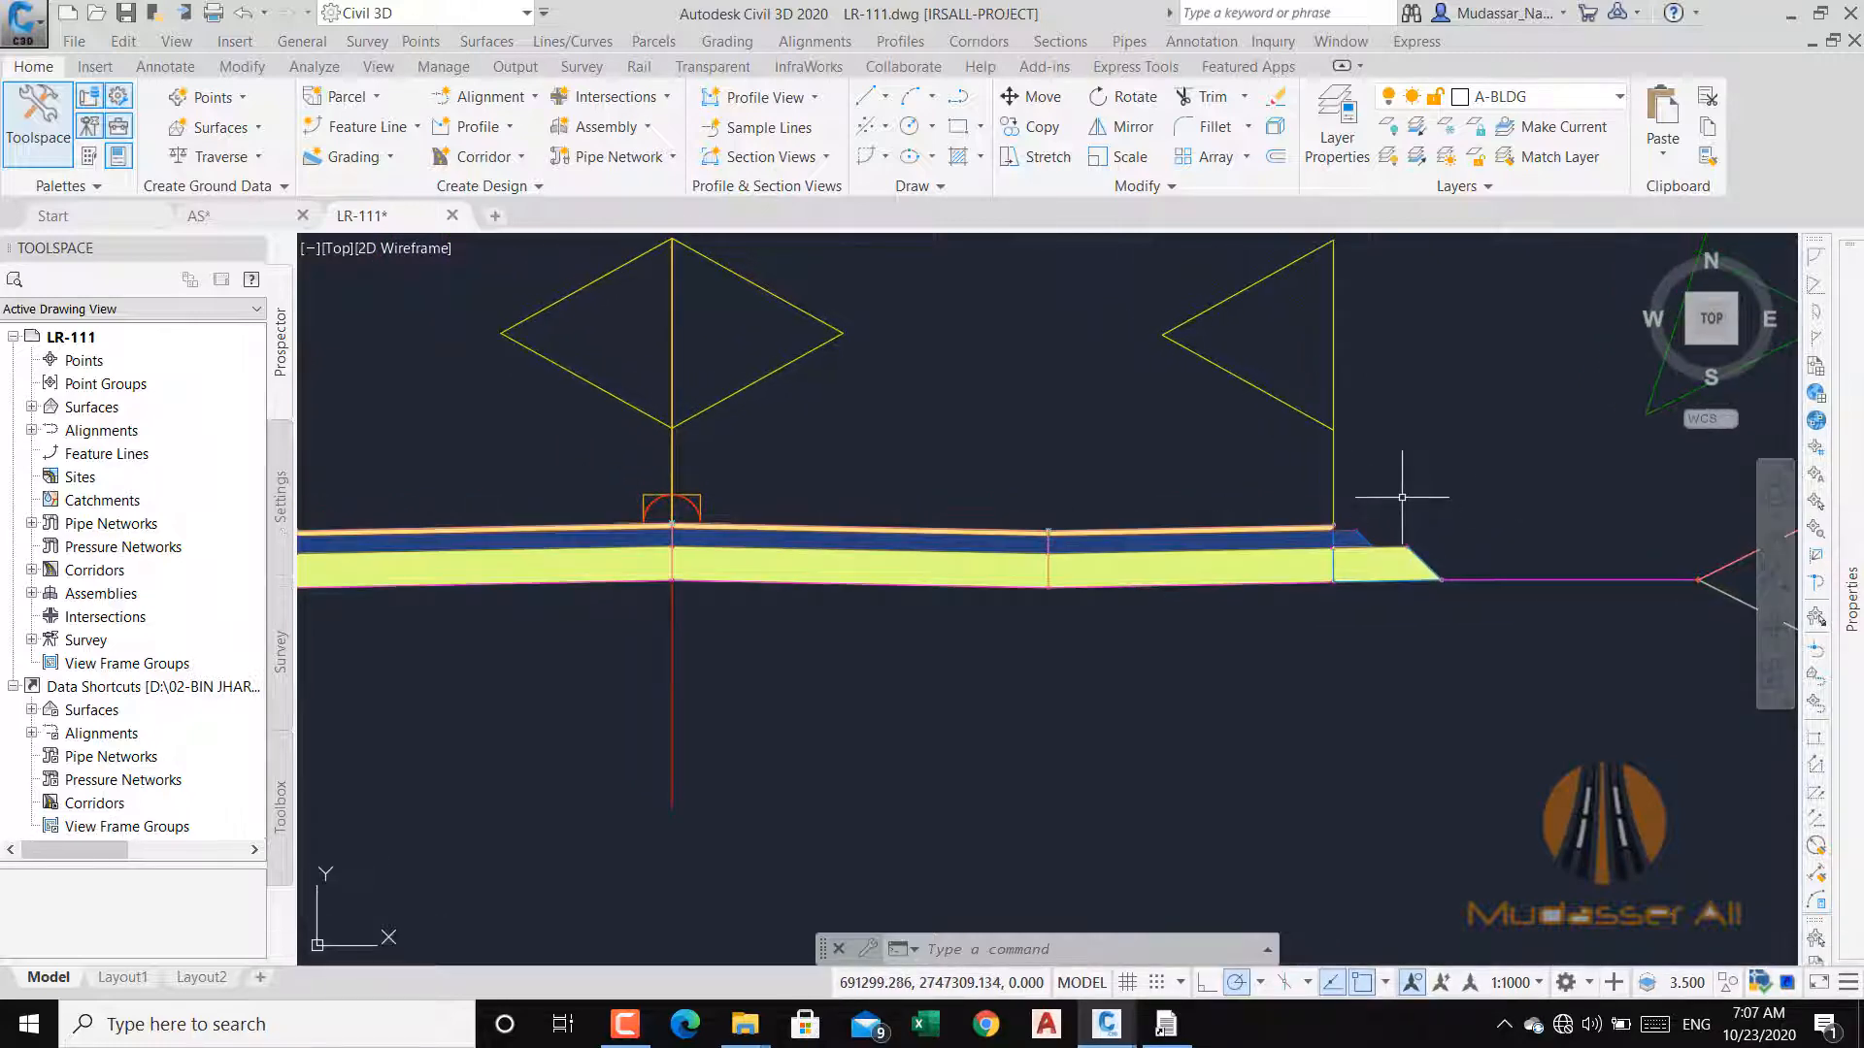
# Start a polyline at the right toe of the yellow layer and trace the stepped shoulder corners up to the pavement edge.
pyautogui.press('Return')
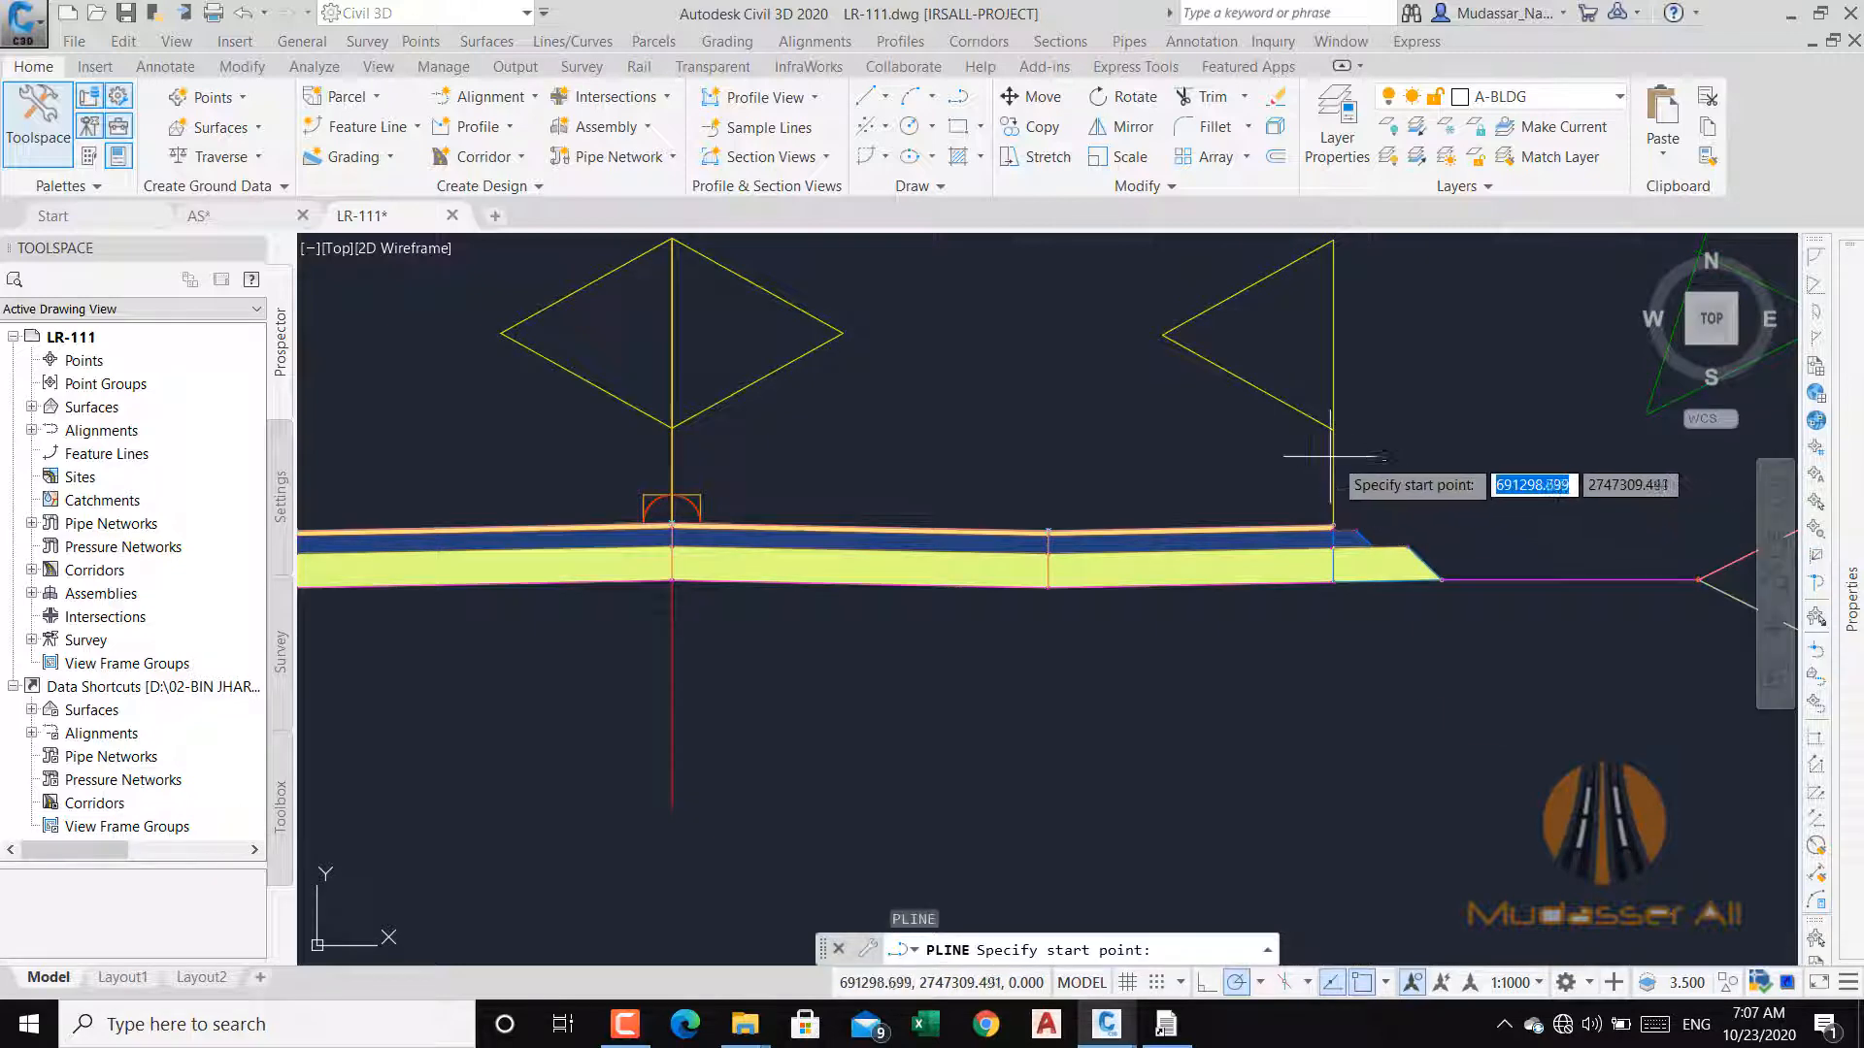
pyautogui.scroll(-3, 1398, 495)
pyautogui.scroll(5, 1332, 492)
pyautogui.scroll(2, 1267, 428)
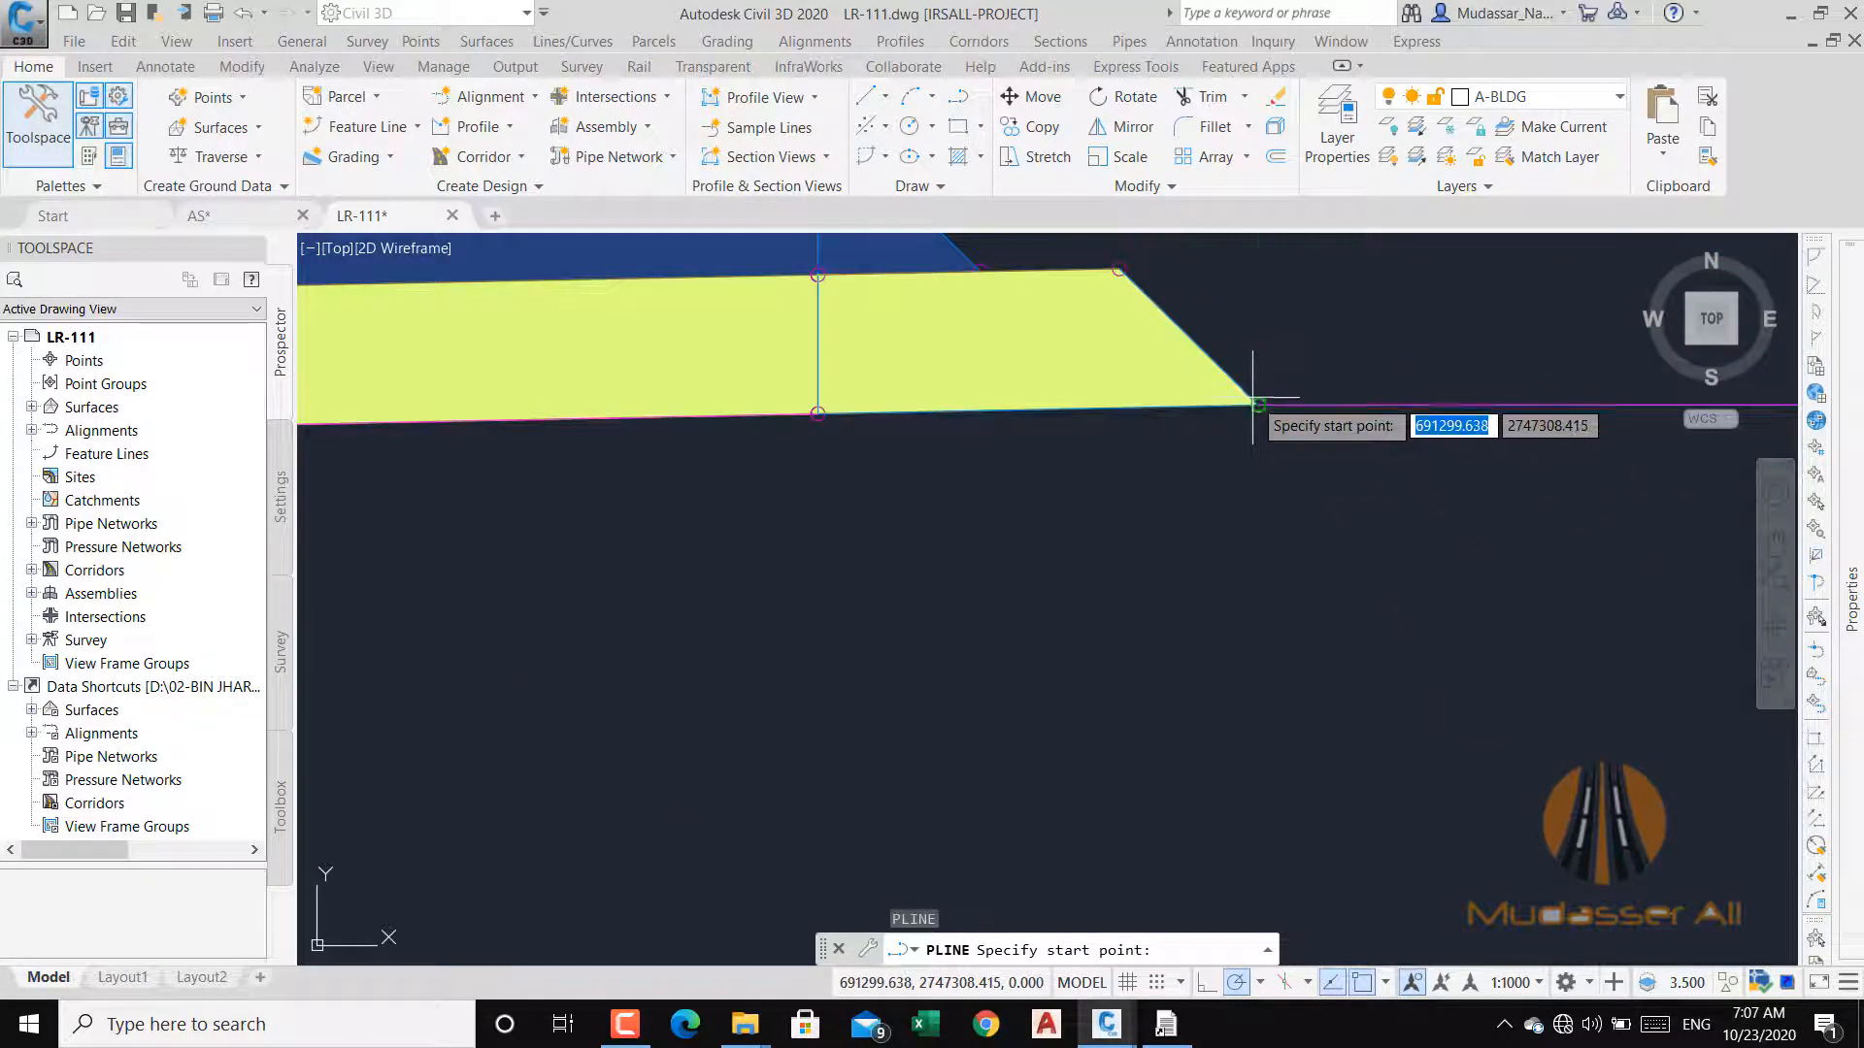
pyautogui.click(1258, 405)
pyautogui.moveTo(1258, 476); pyautogui.dragTo(1298, 658, button='middle')
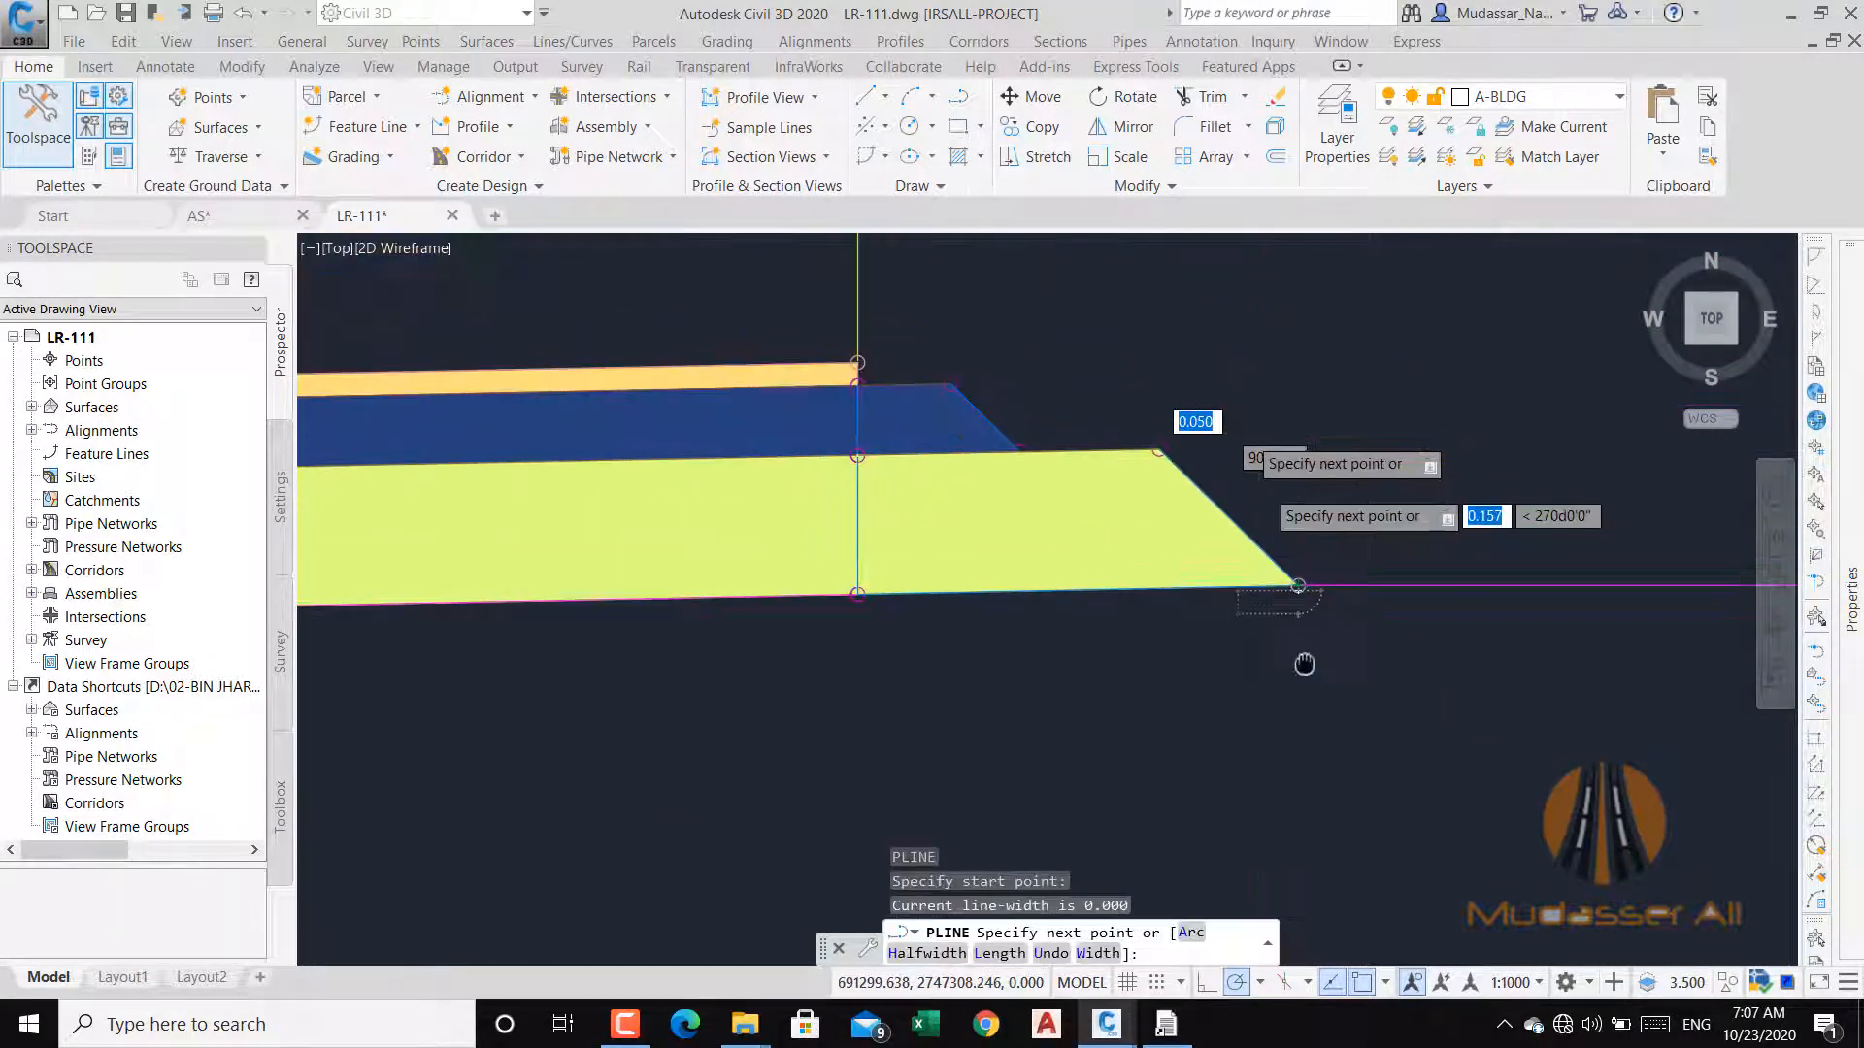
pyautogui.click(1155, 449)
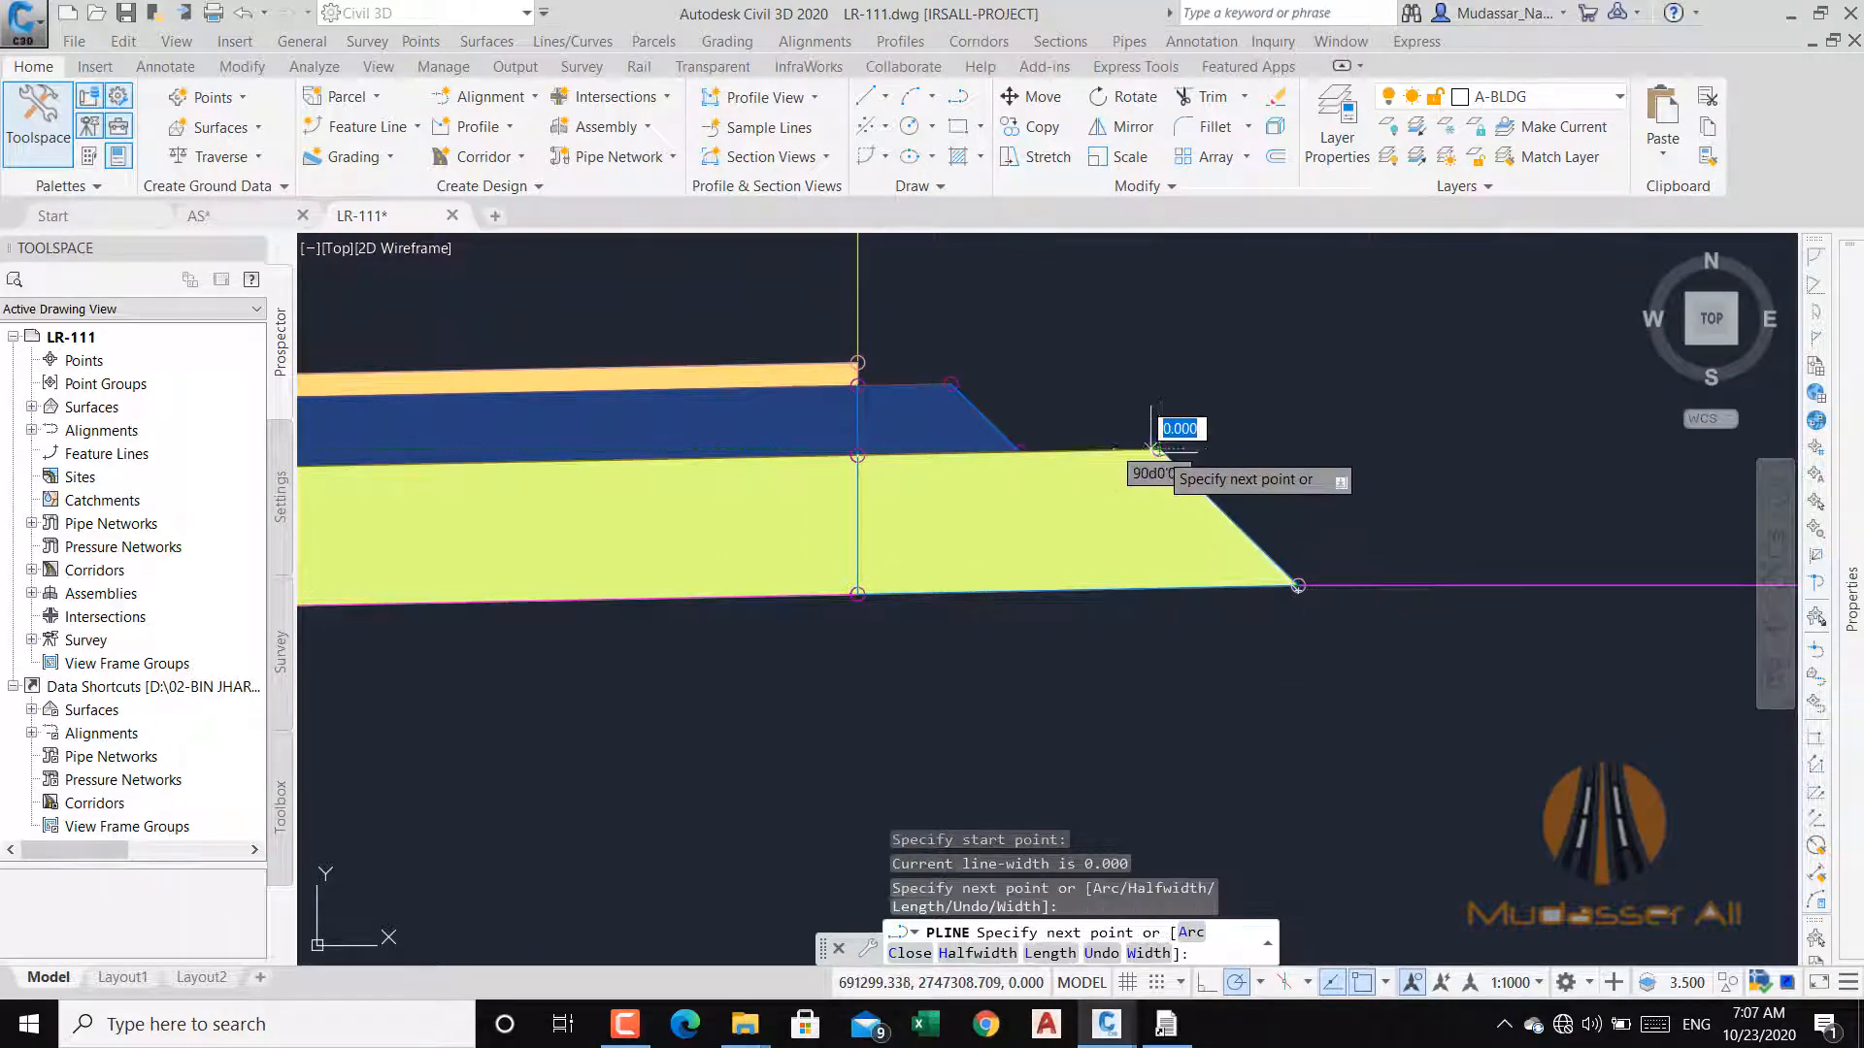
pyautogui.click(1019, 452)
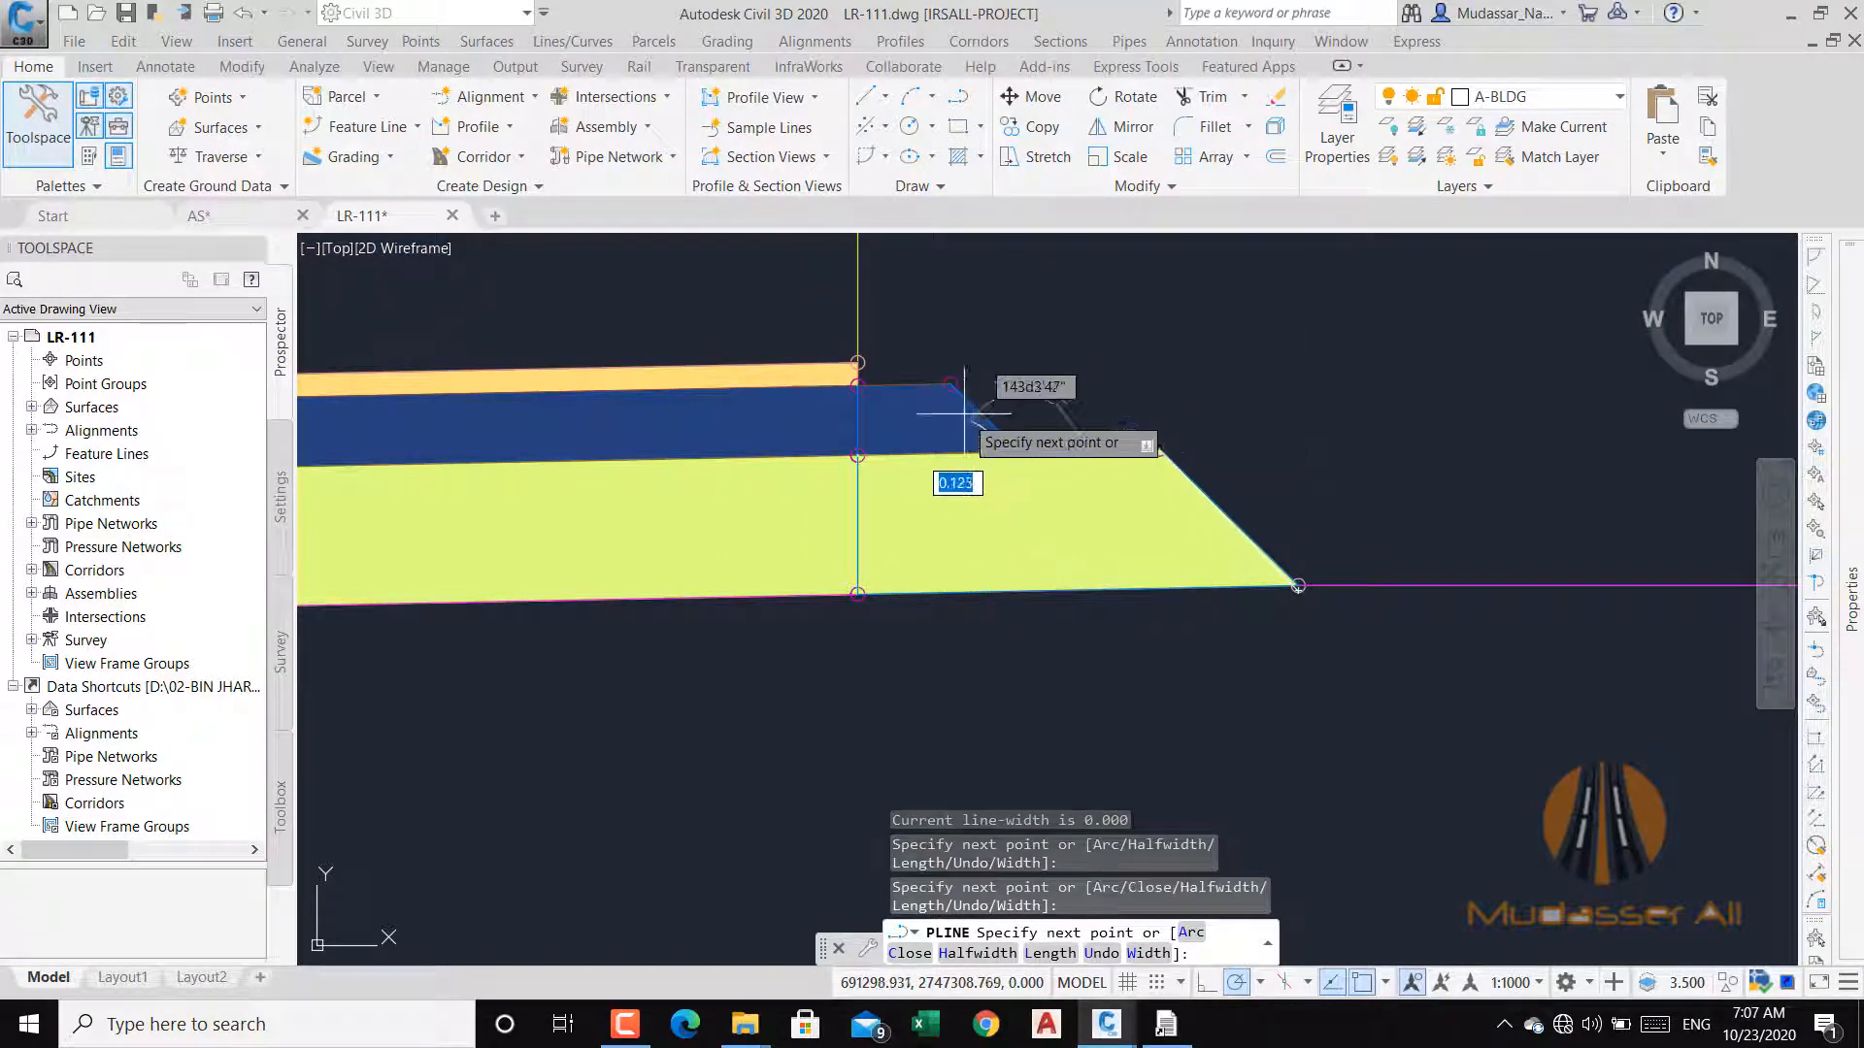
pyautogui.click(950, 382)
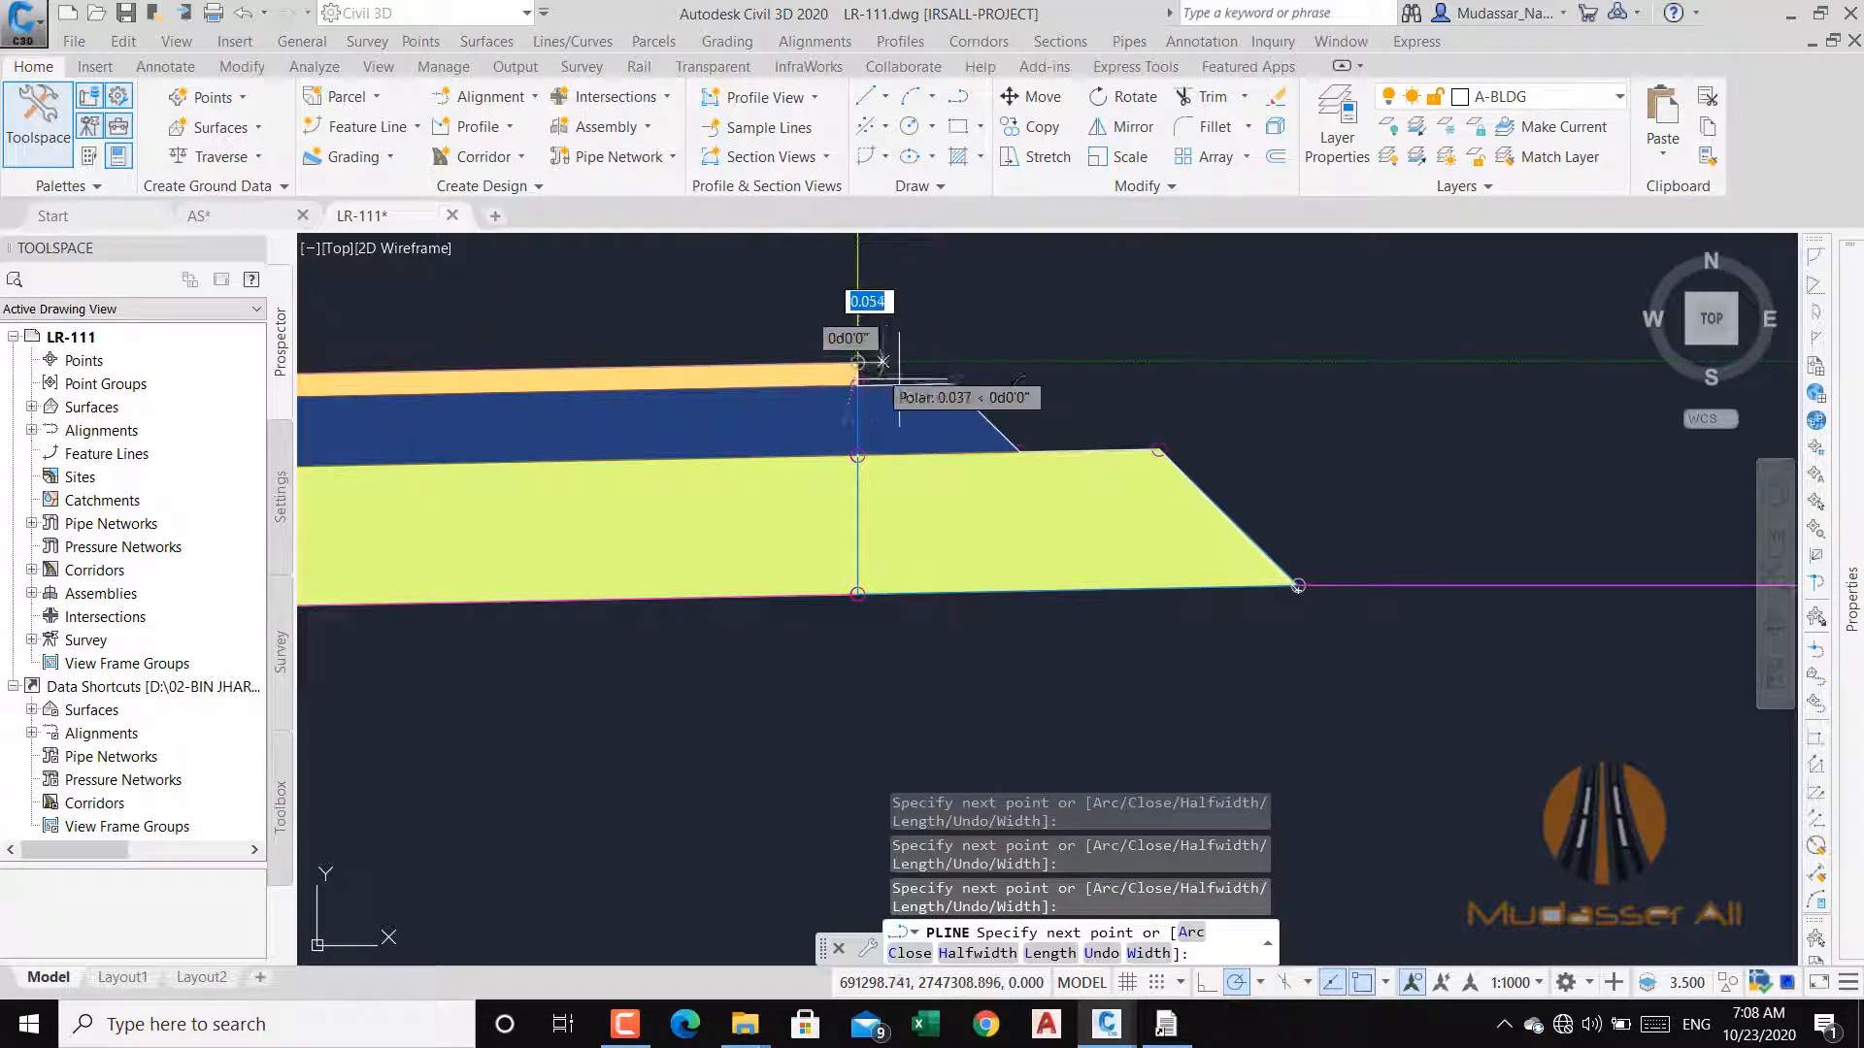
# Continue the polyline along the right pavement surface through the lane break point to the centreline crown.
pyautogui.scroll(-4, 1000, 398)
pyautogui.scroll(3, 725, 393)
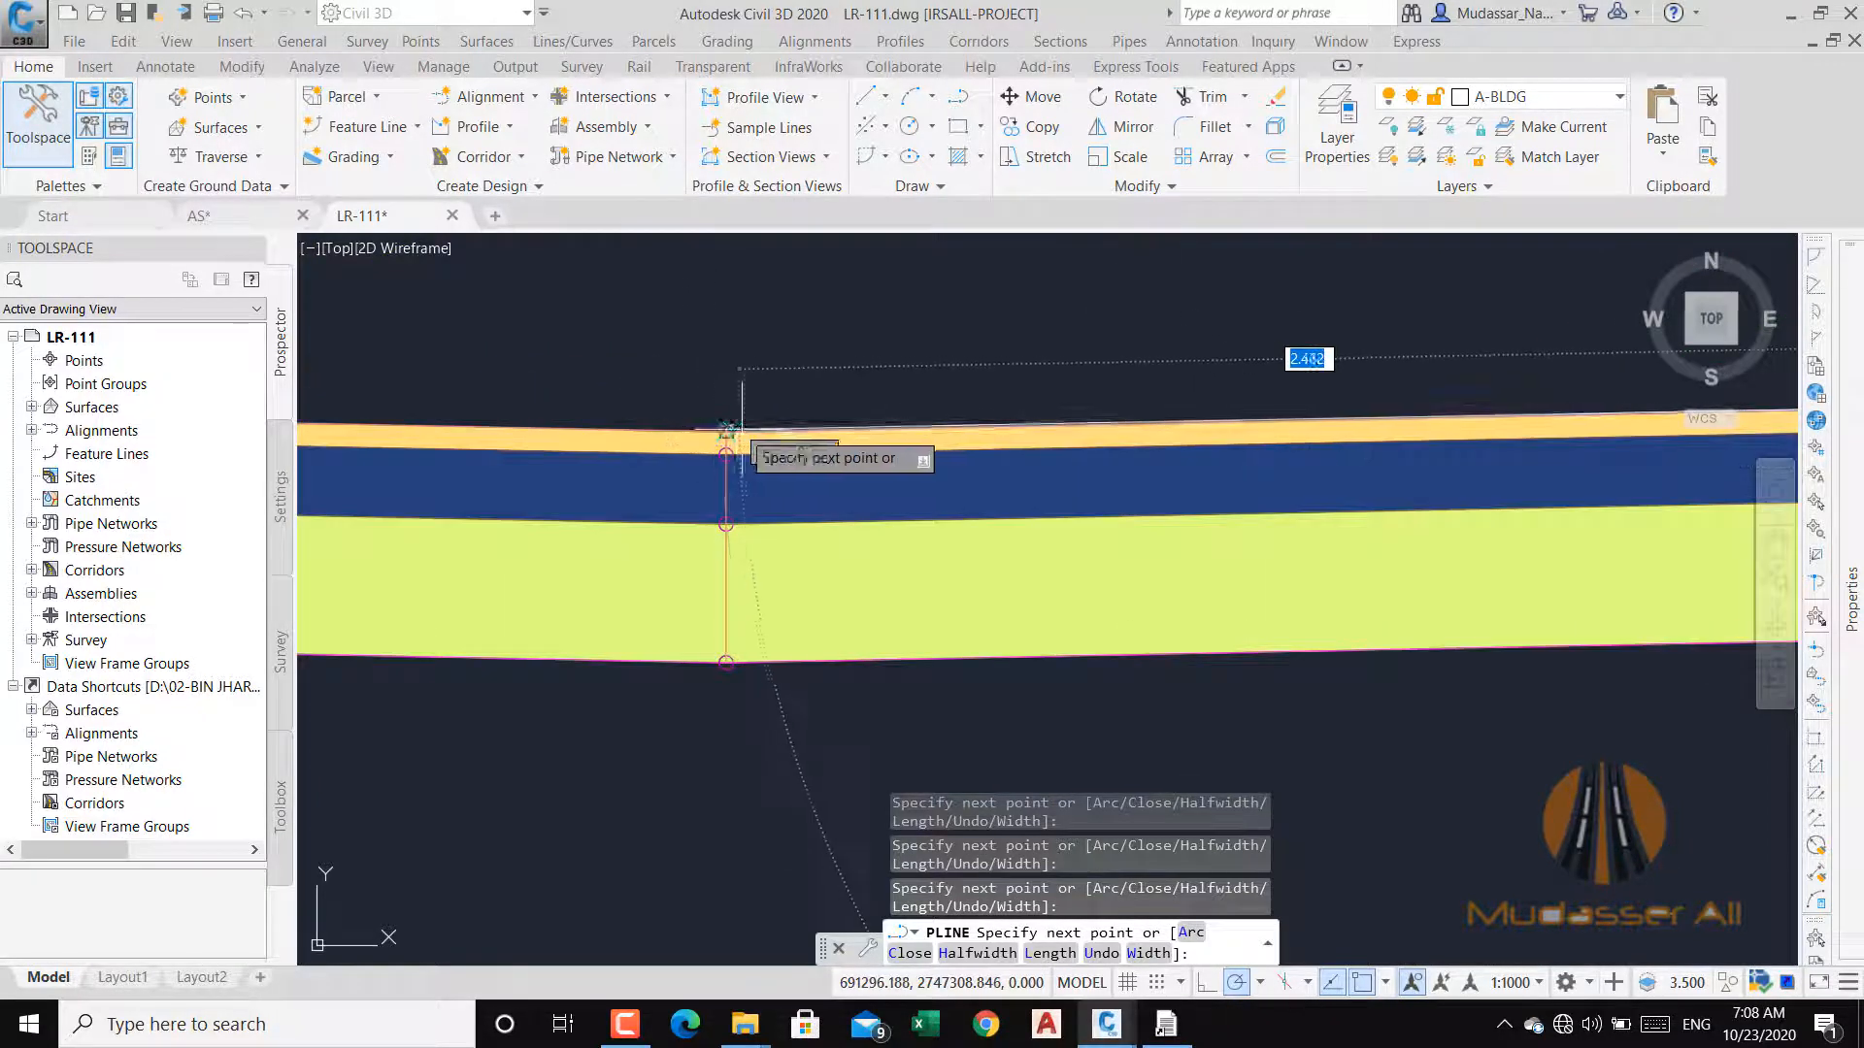
pyautogui.scroll(-5, 737, 442)
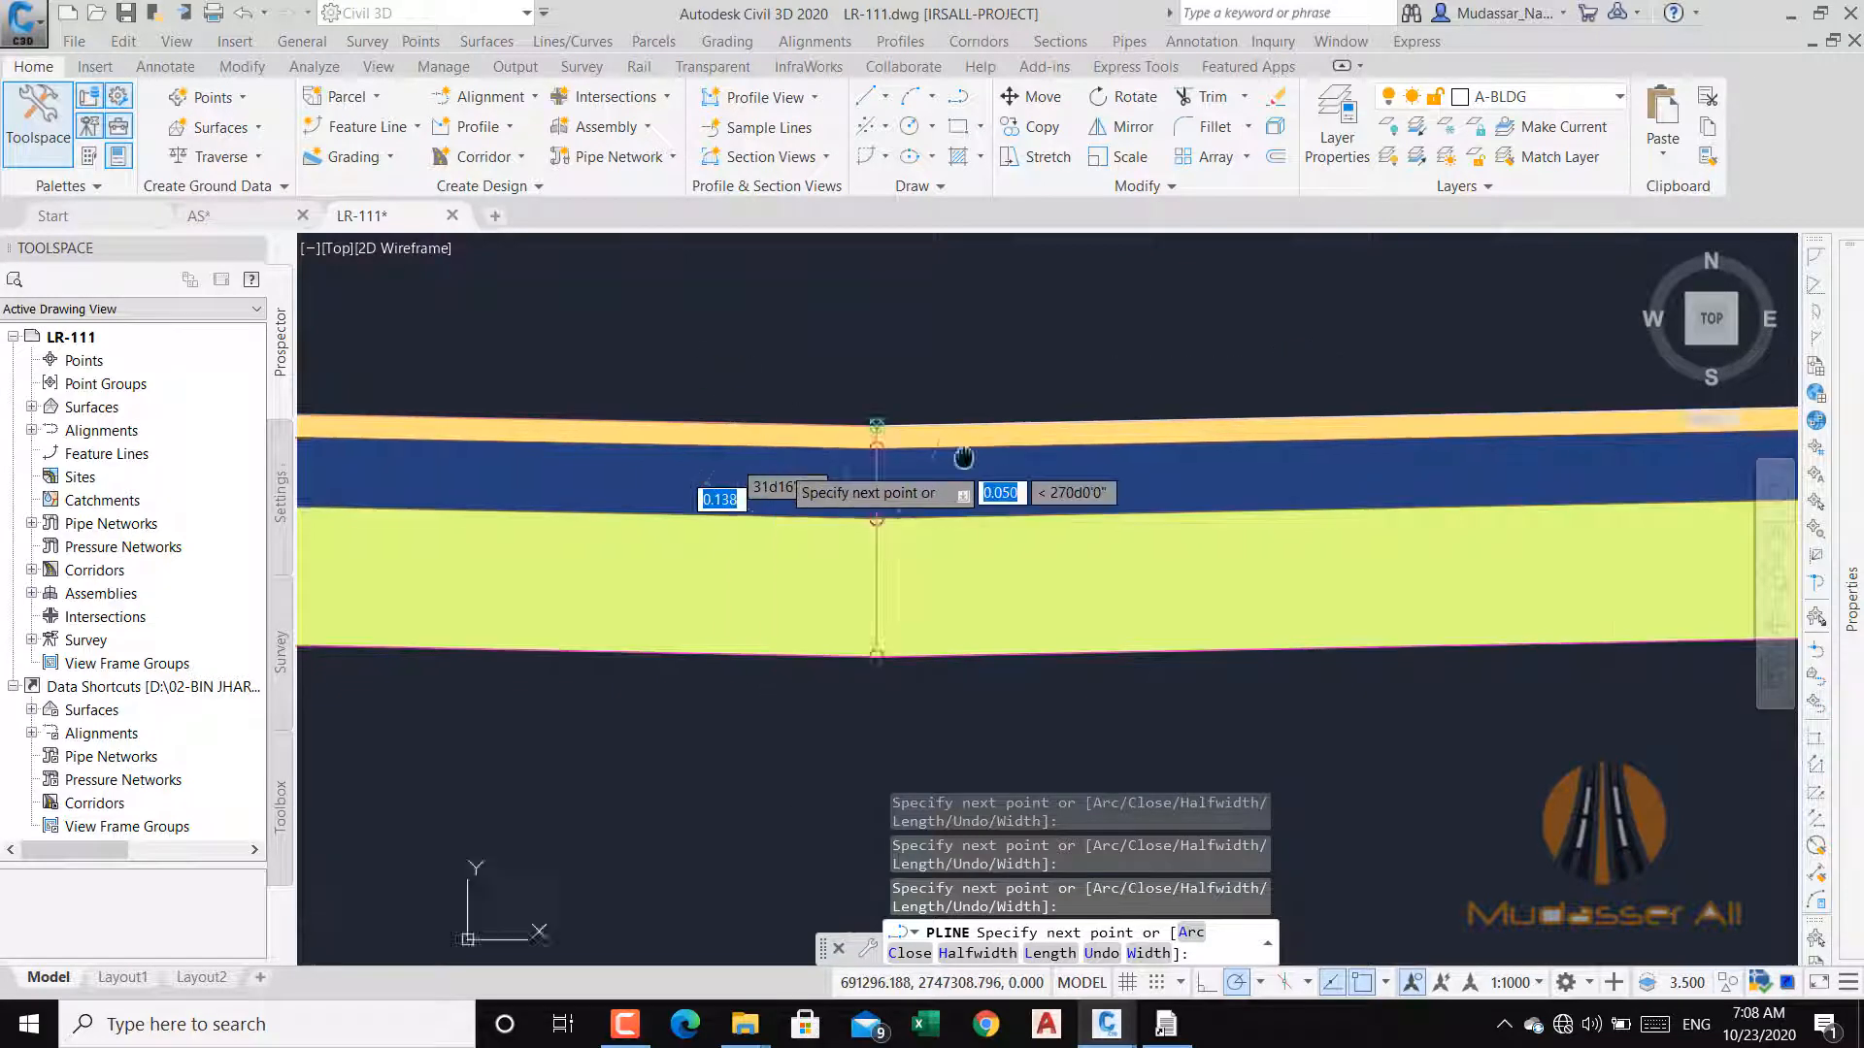
pyautogui.scroll(5, 1163, 427)
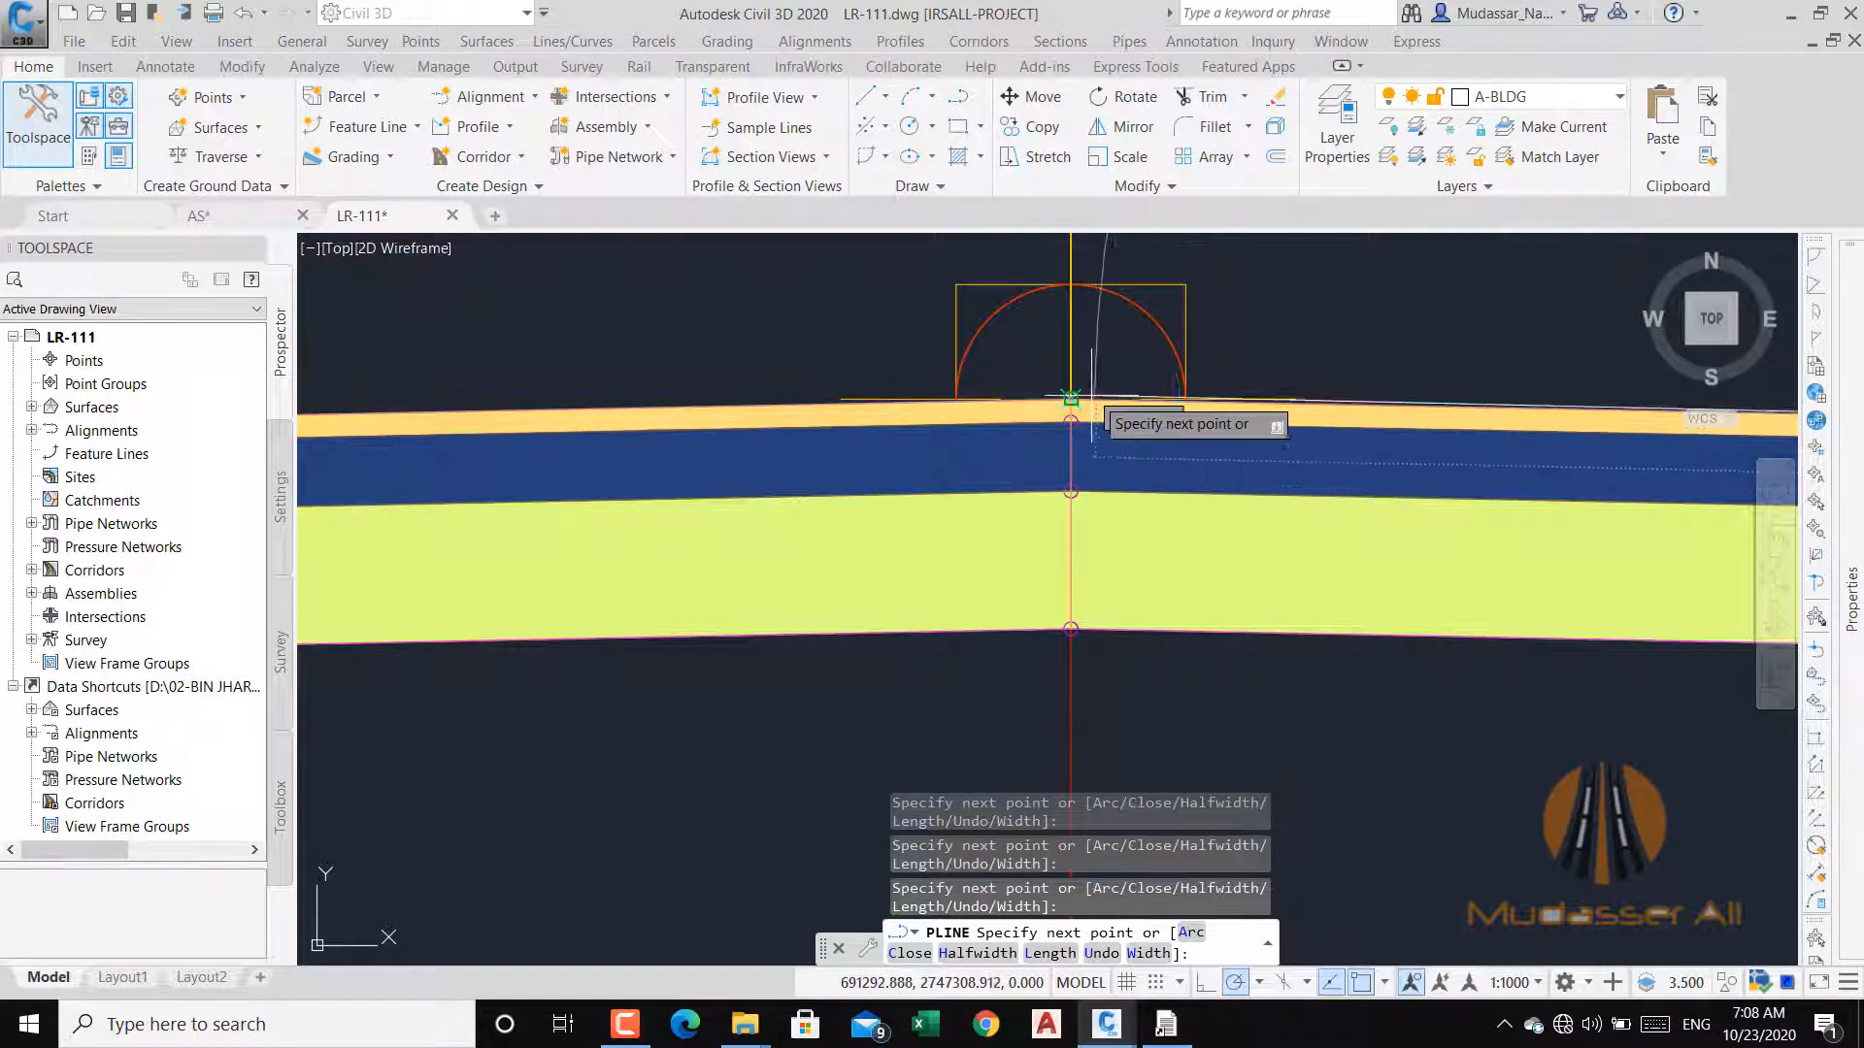
pyautogui.scroll(2, 1071, 398)
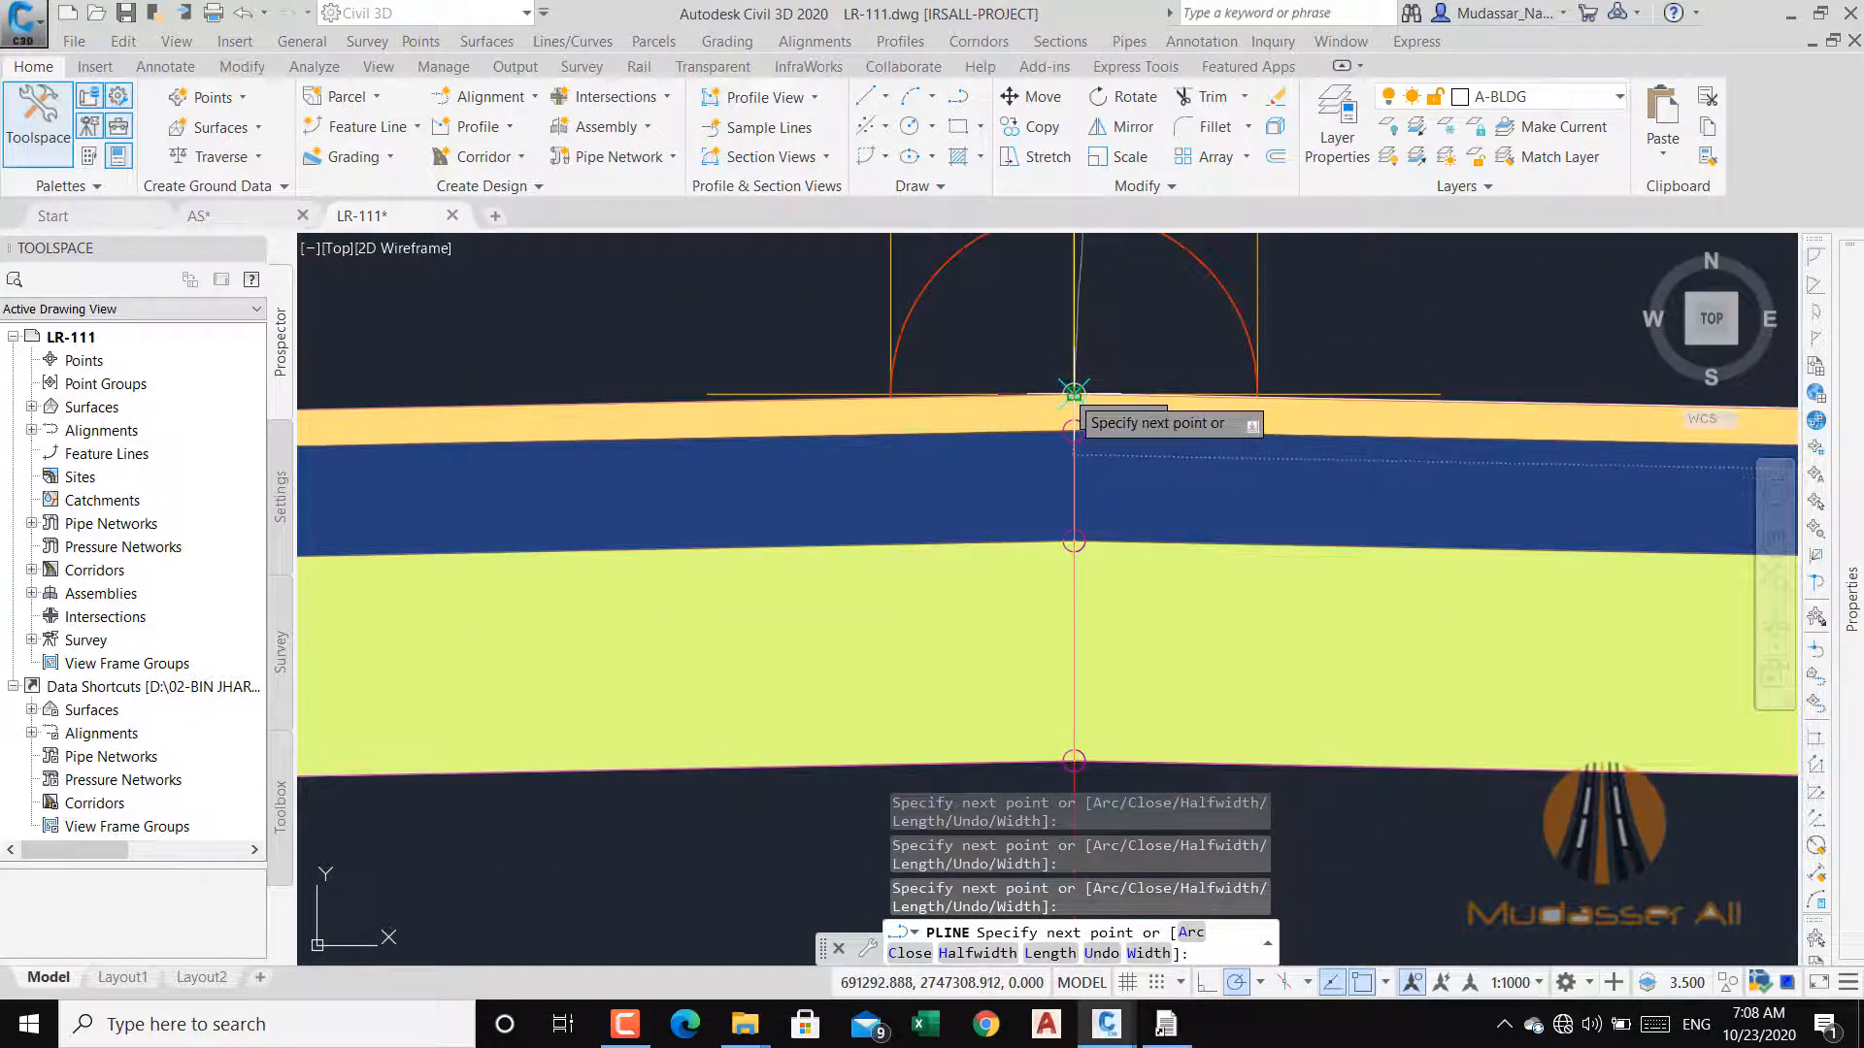
# Continue the polyline along the left pavement surface through the lane break point and down the edge of the surface layer.
pyautogui.scroll(-5, 1073, 393)
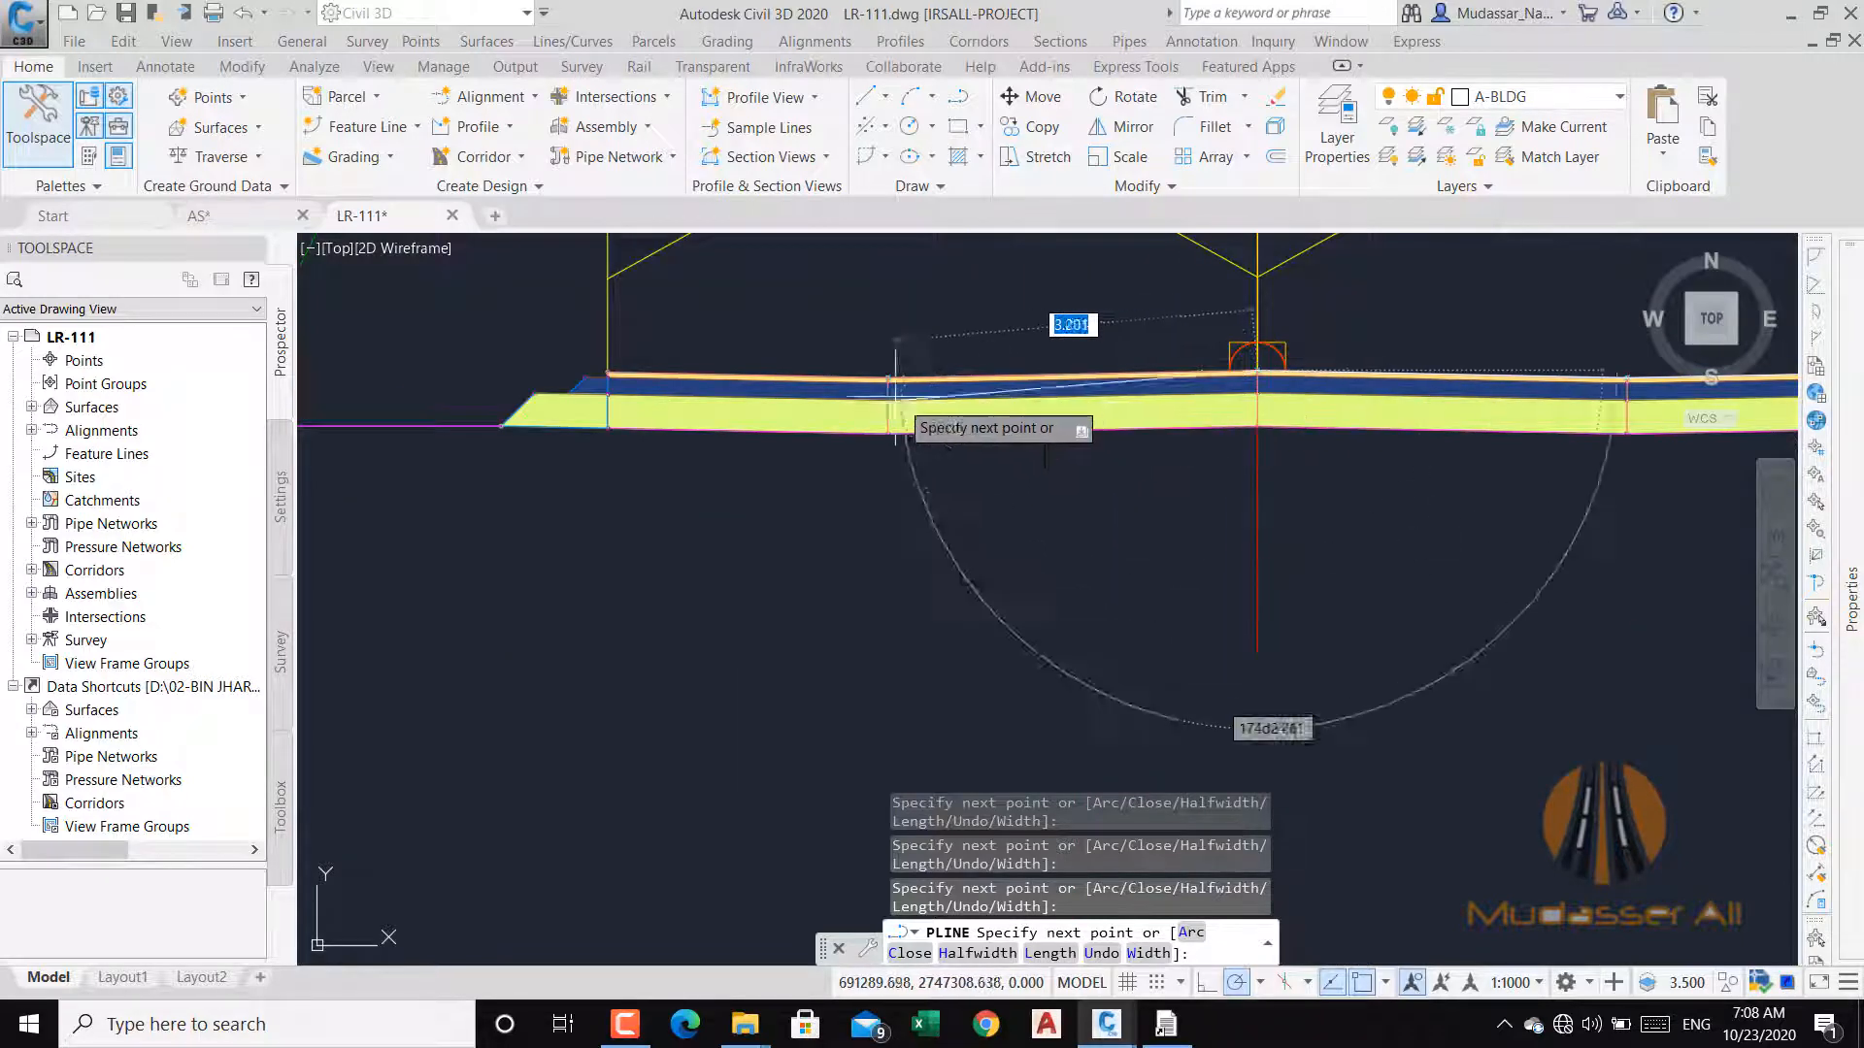
pyautogui.scroll(5, 898, 389)
pyautogui.scroll(3, 989, 332)
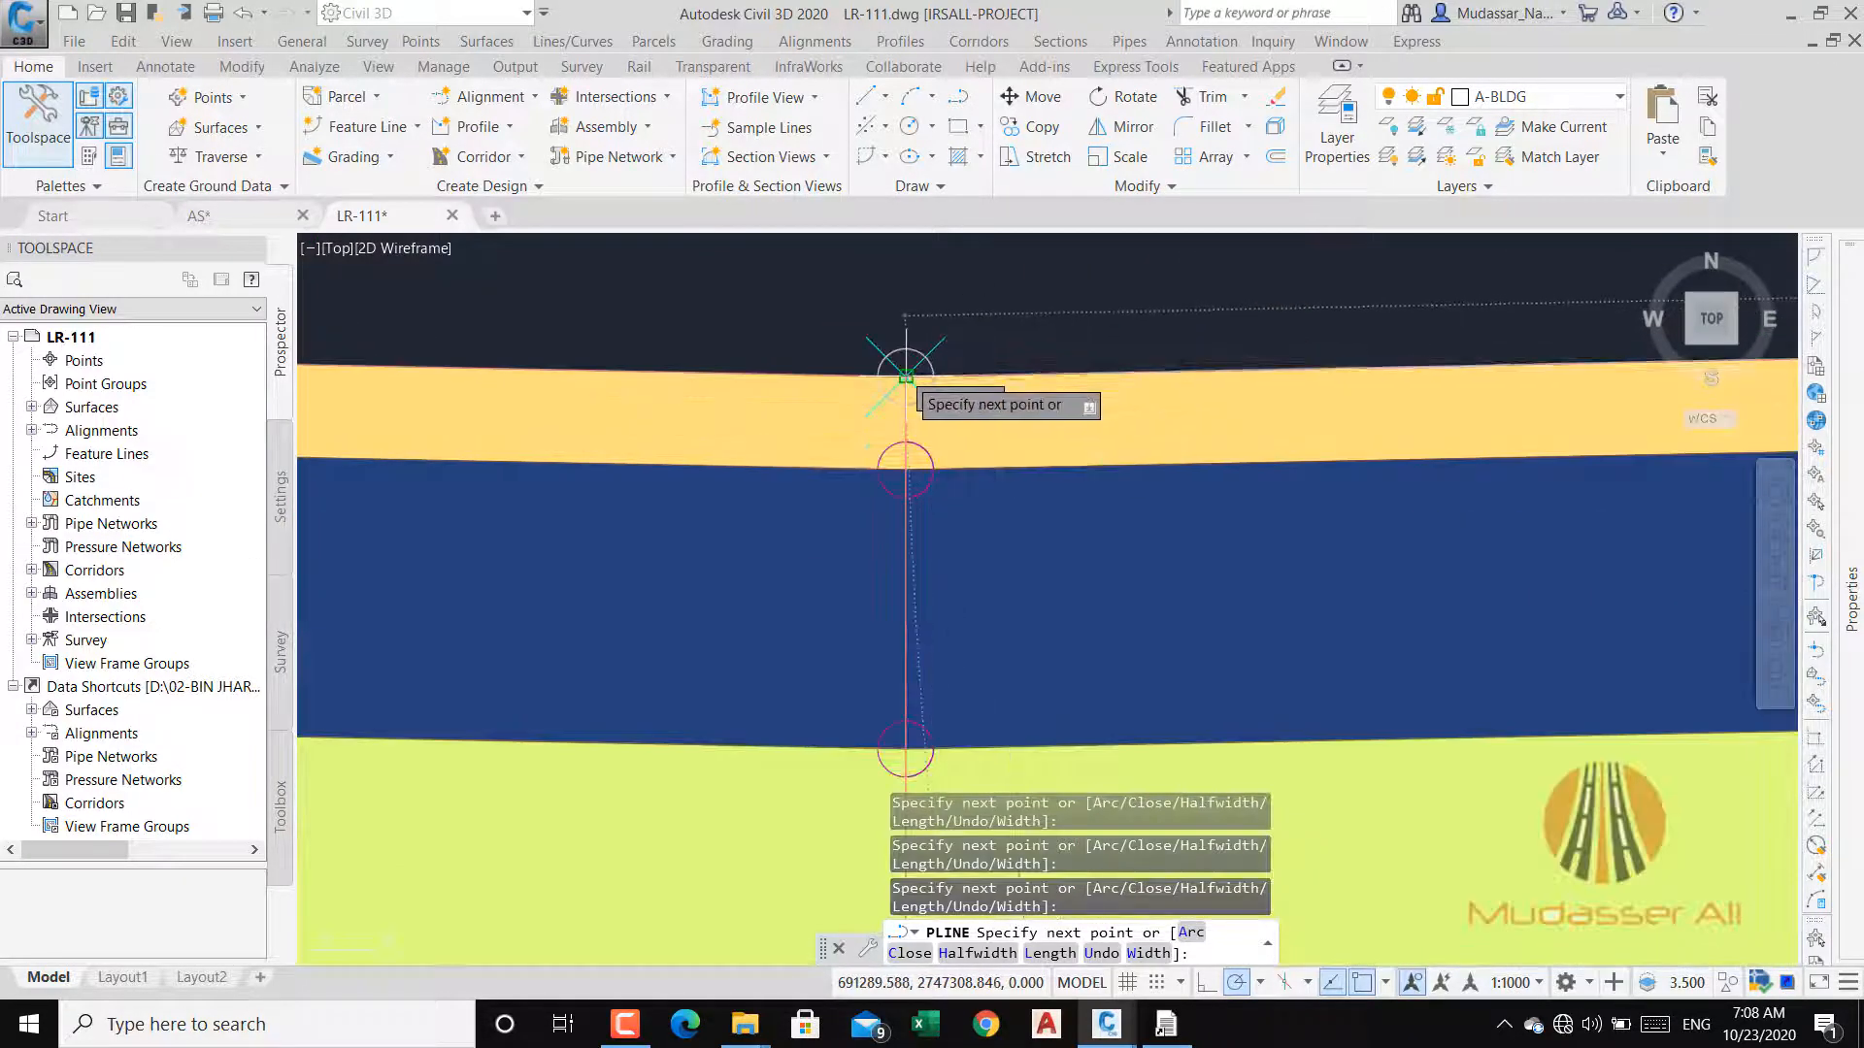
pyautogui.scroll(-5, 905, 373)
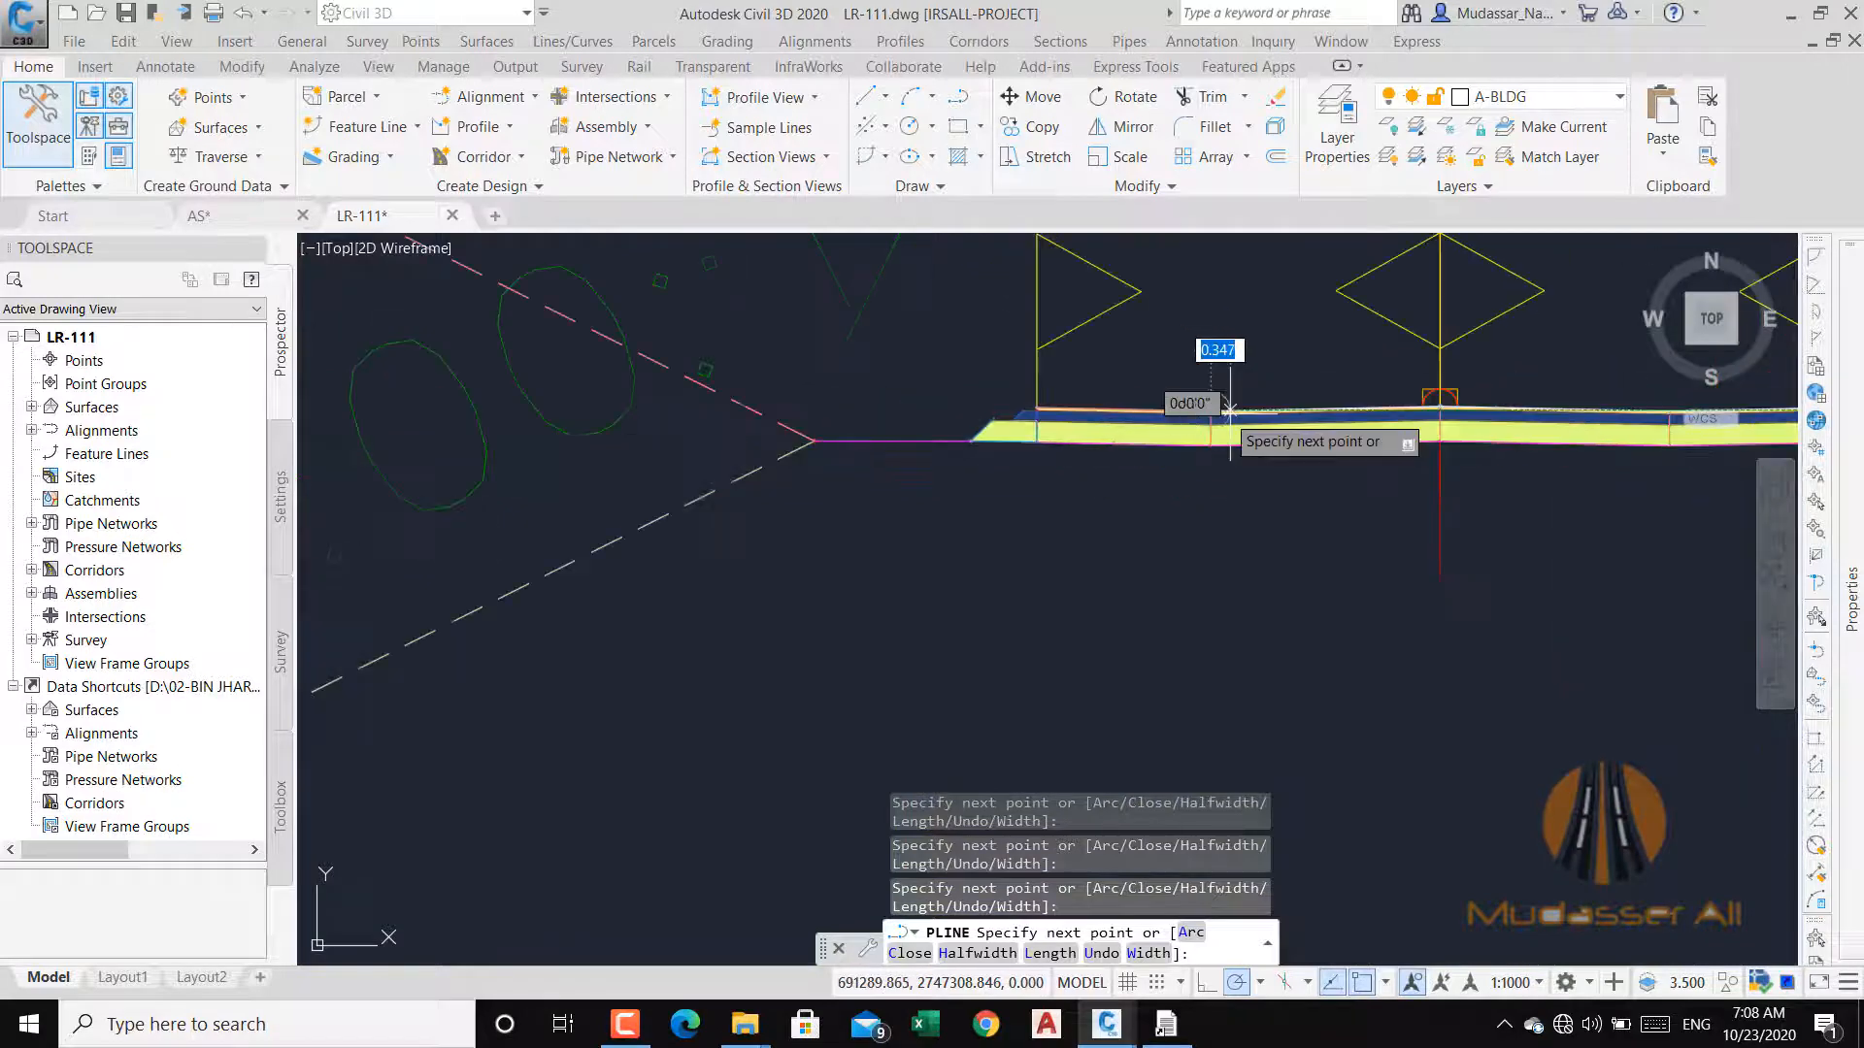
pyautogui.scroll(4, 907, 418)
pyautogui.scroll(3, 904, 424)
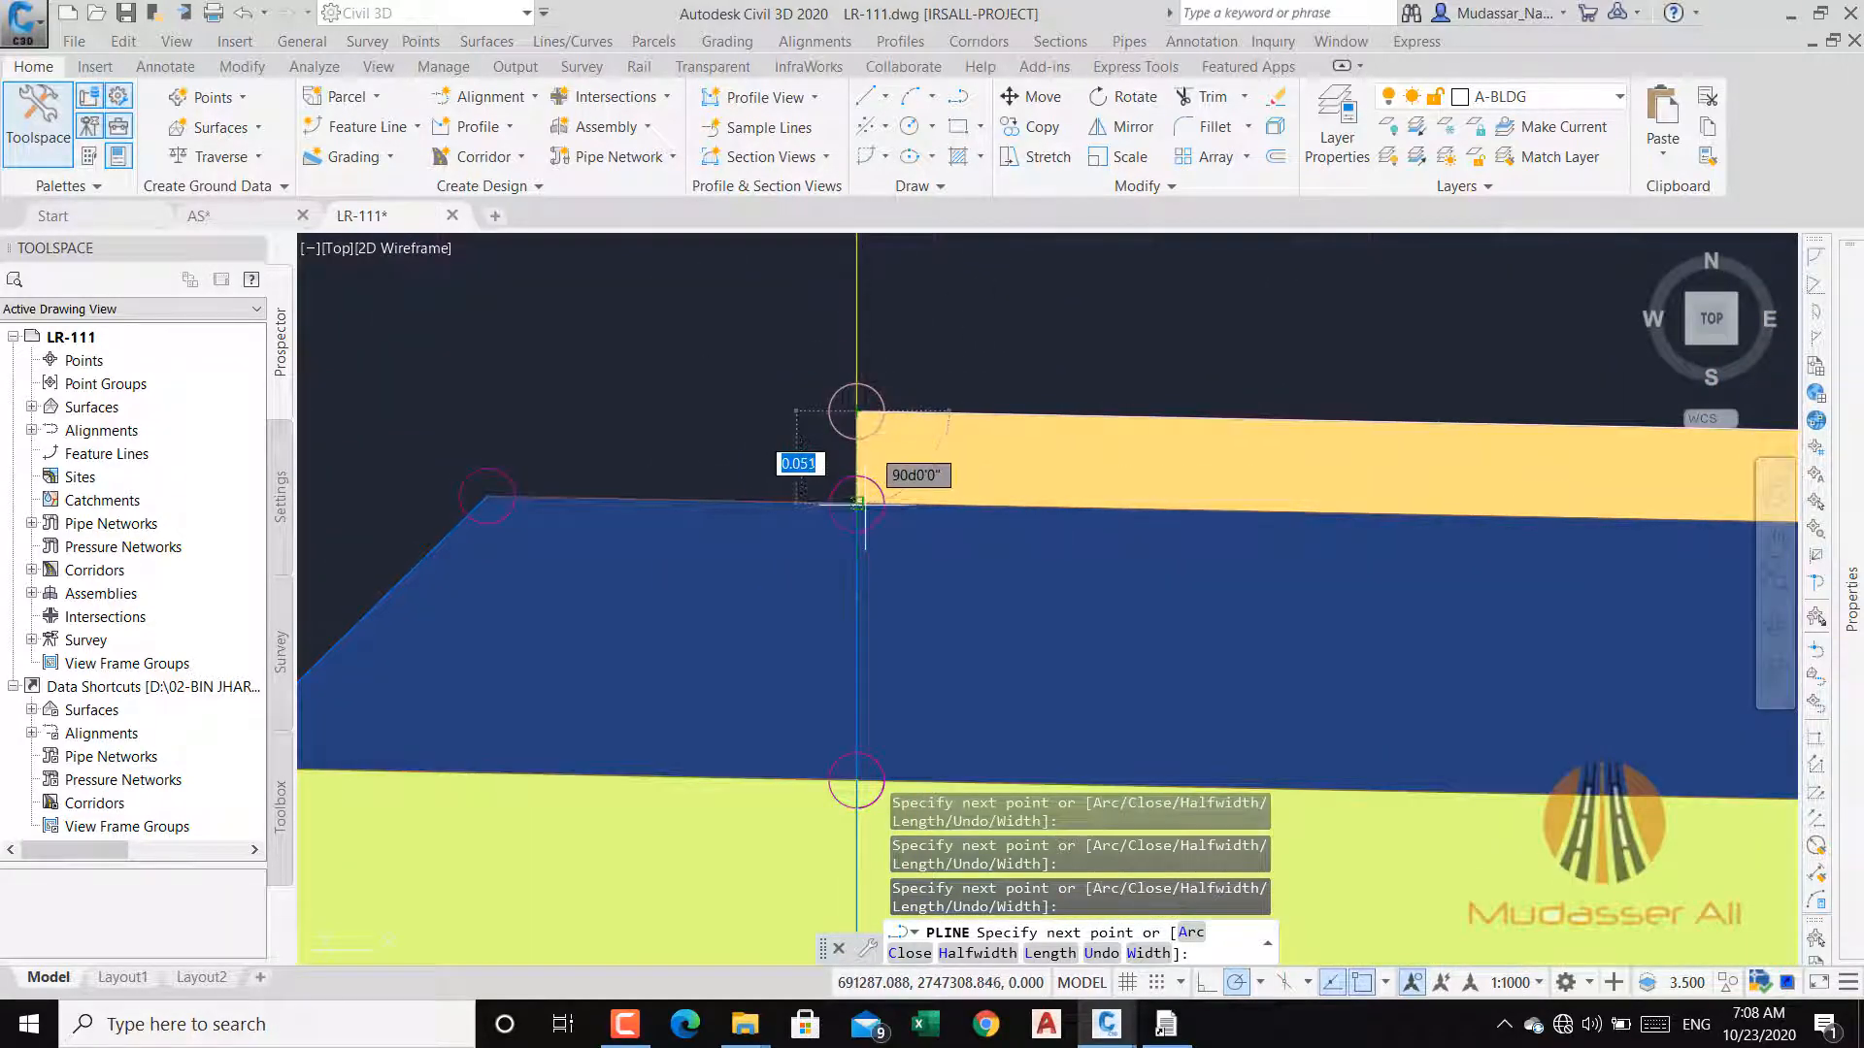
# Continue the polyline around the left shoulder's stepped corners down to the left toe of the yellow layer and end it.
pyautogui.scroll(-5, 932, 456)
pyautogui.scroll(7, 903, 442)
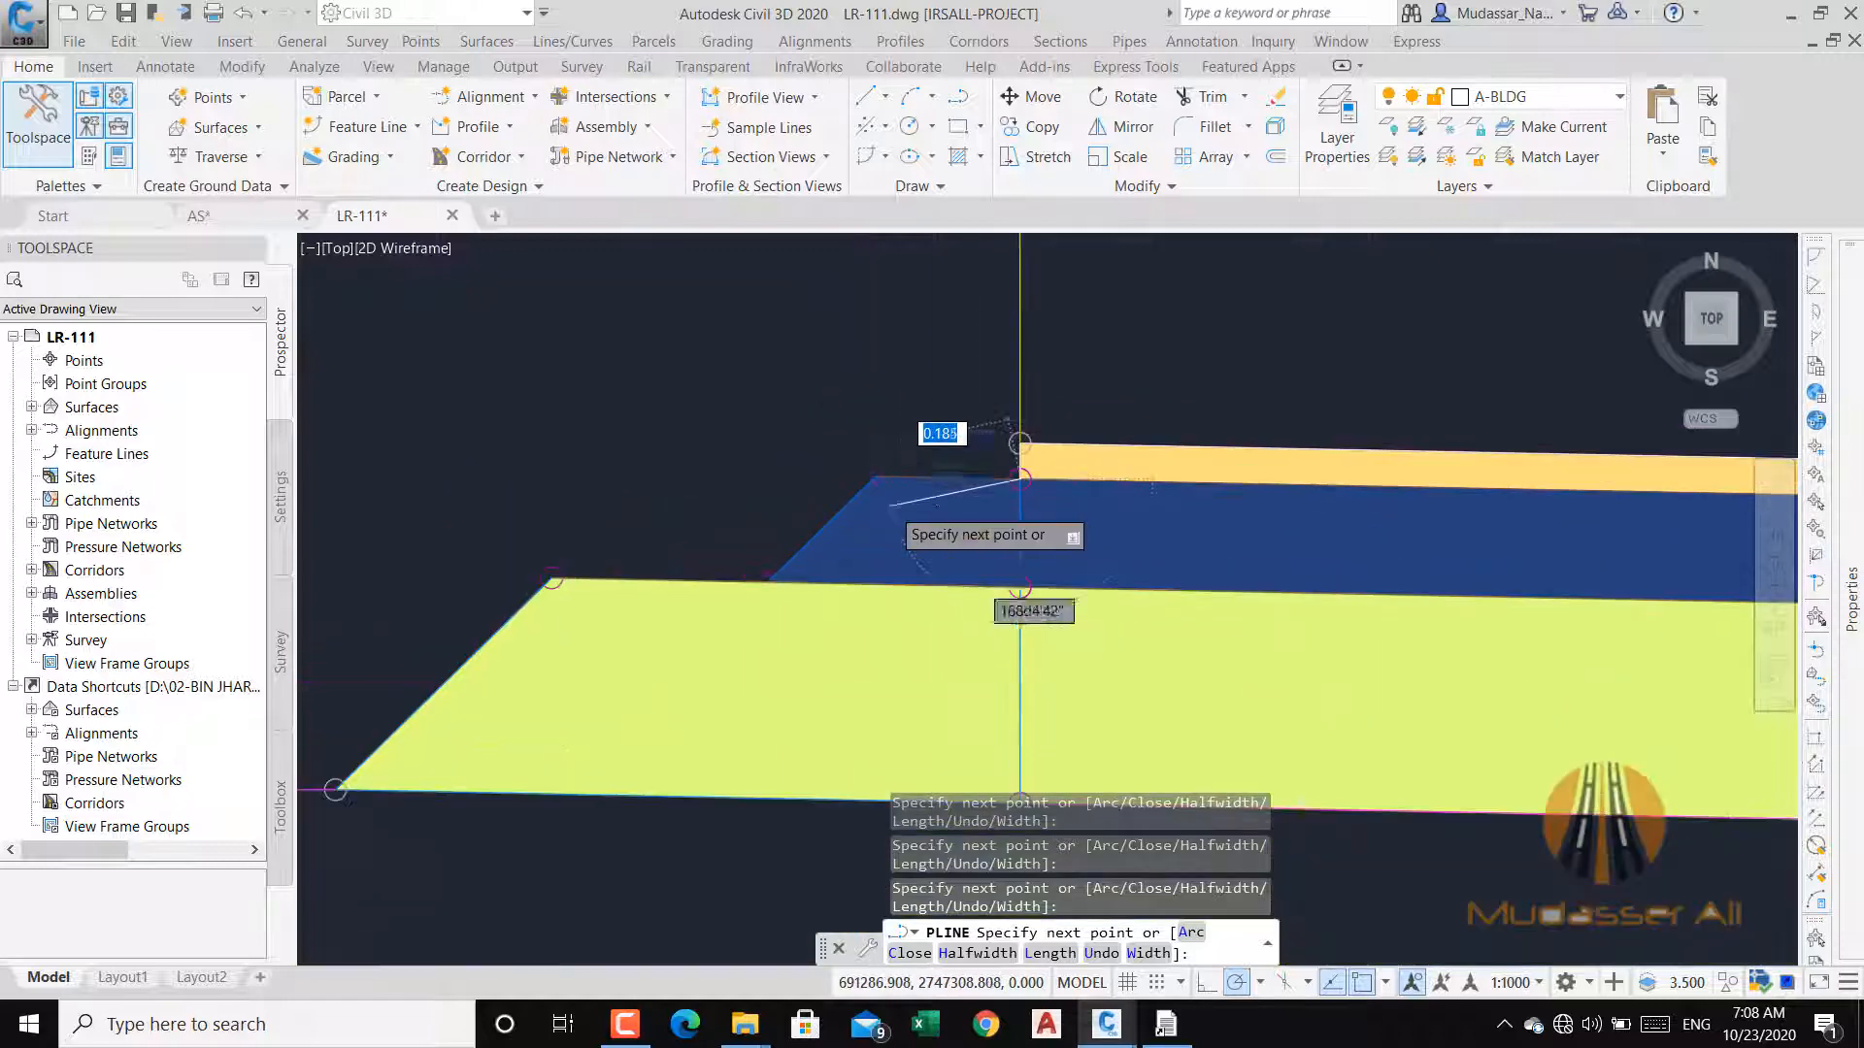
pyautogui.scroll(-5, 832, 374)
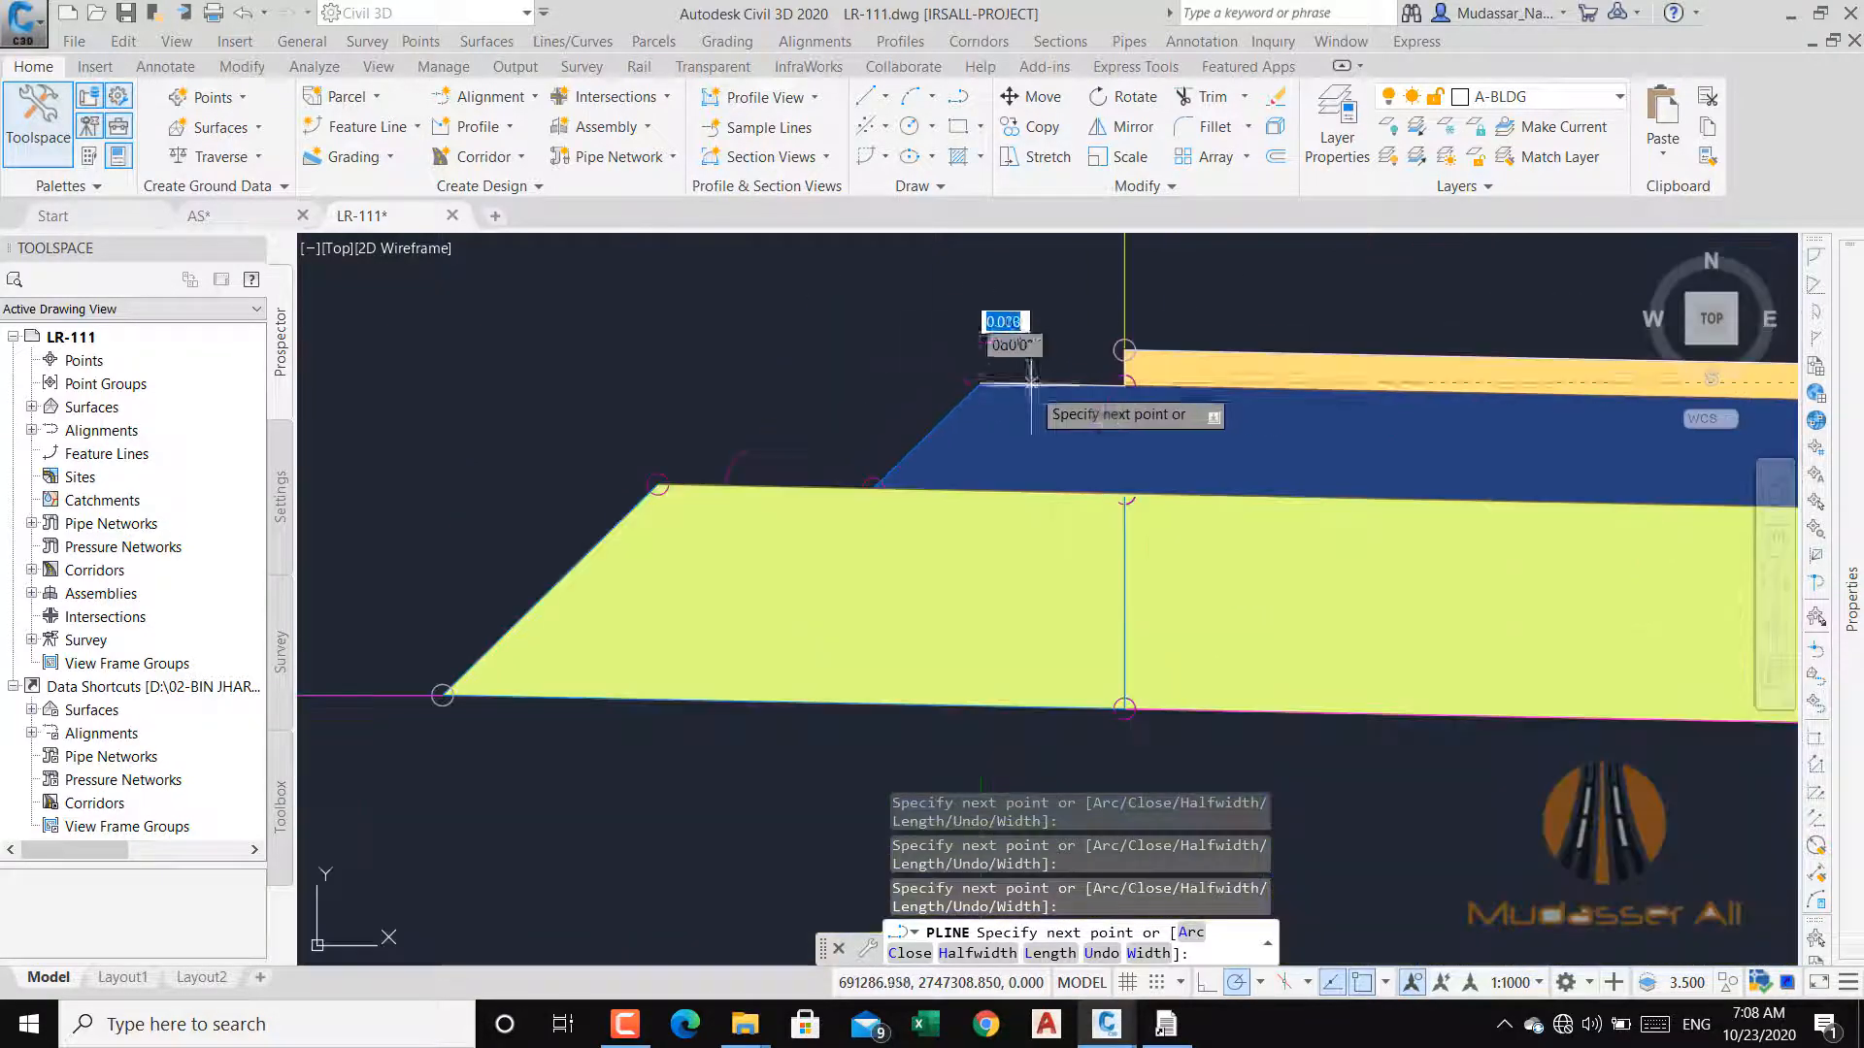
pyautogui.scroll(6, 859, 506)
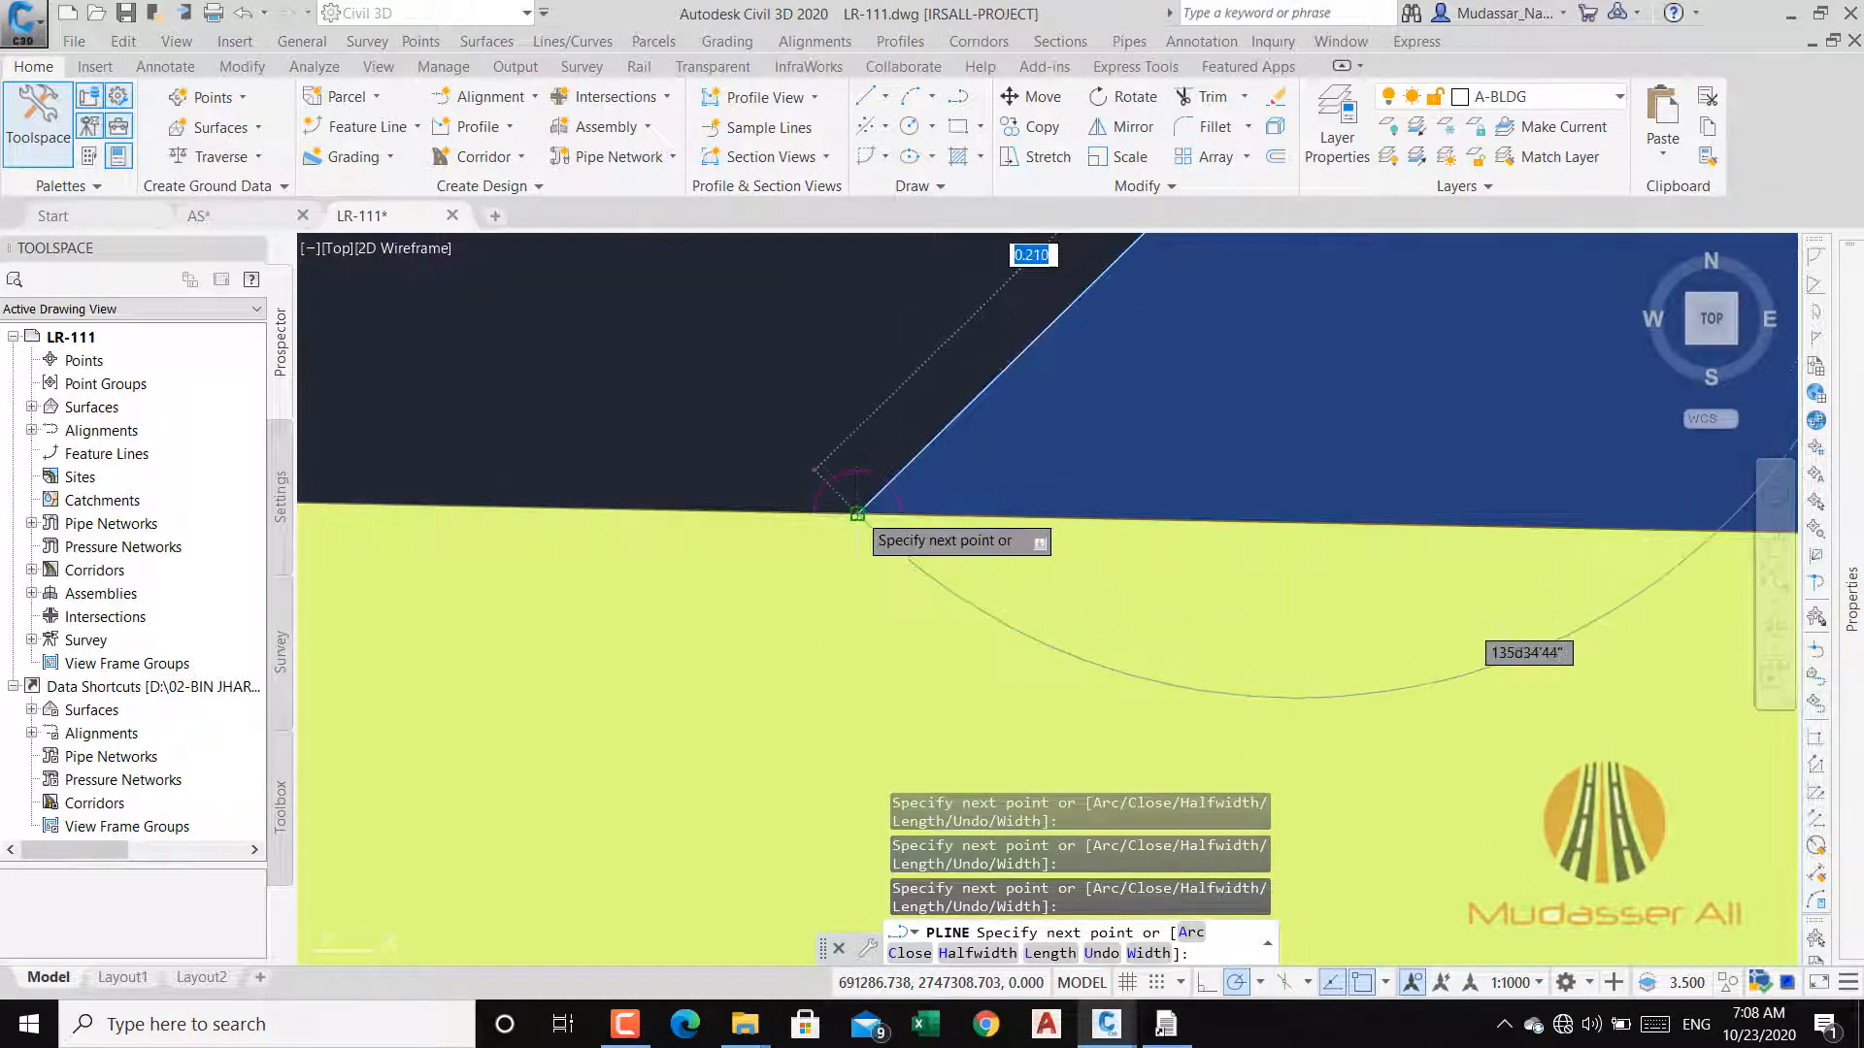
pyautogui.click(858, 513)
pyautogui.scroll(-3, 961, 451)
pyautogui.scroll(3, 890, 501)
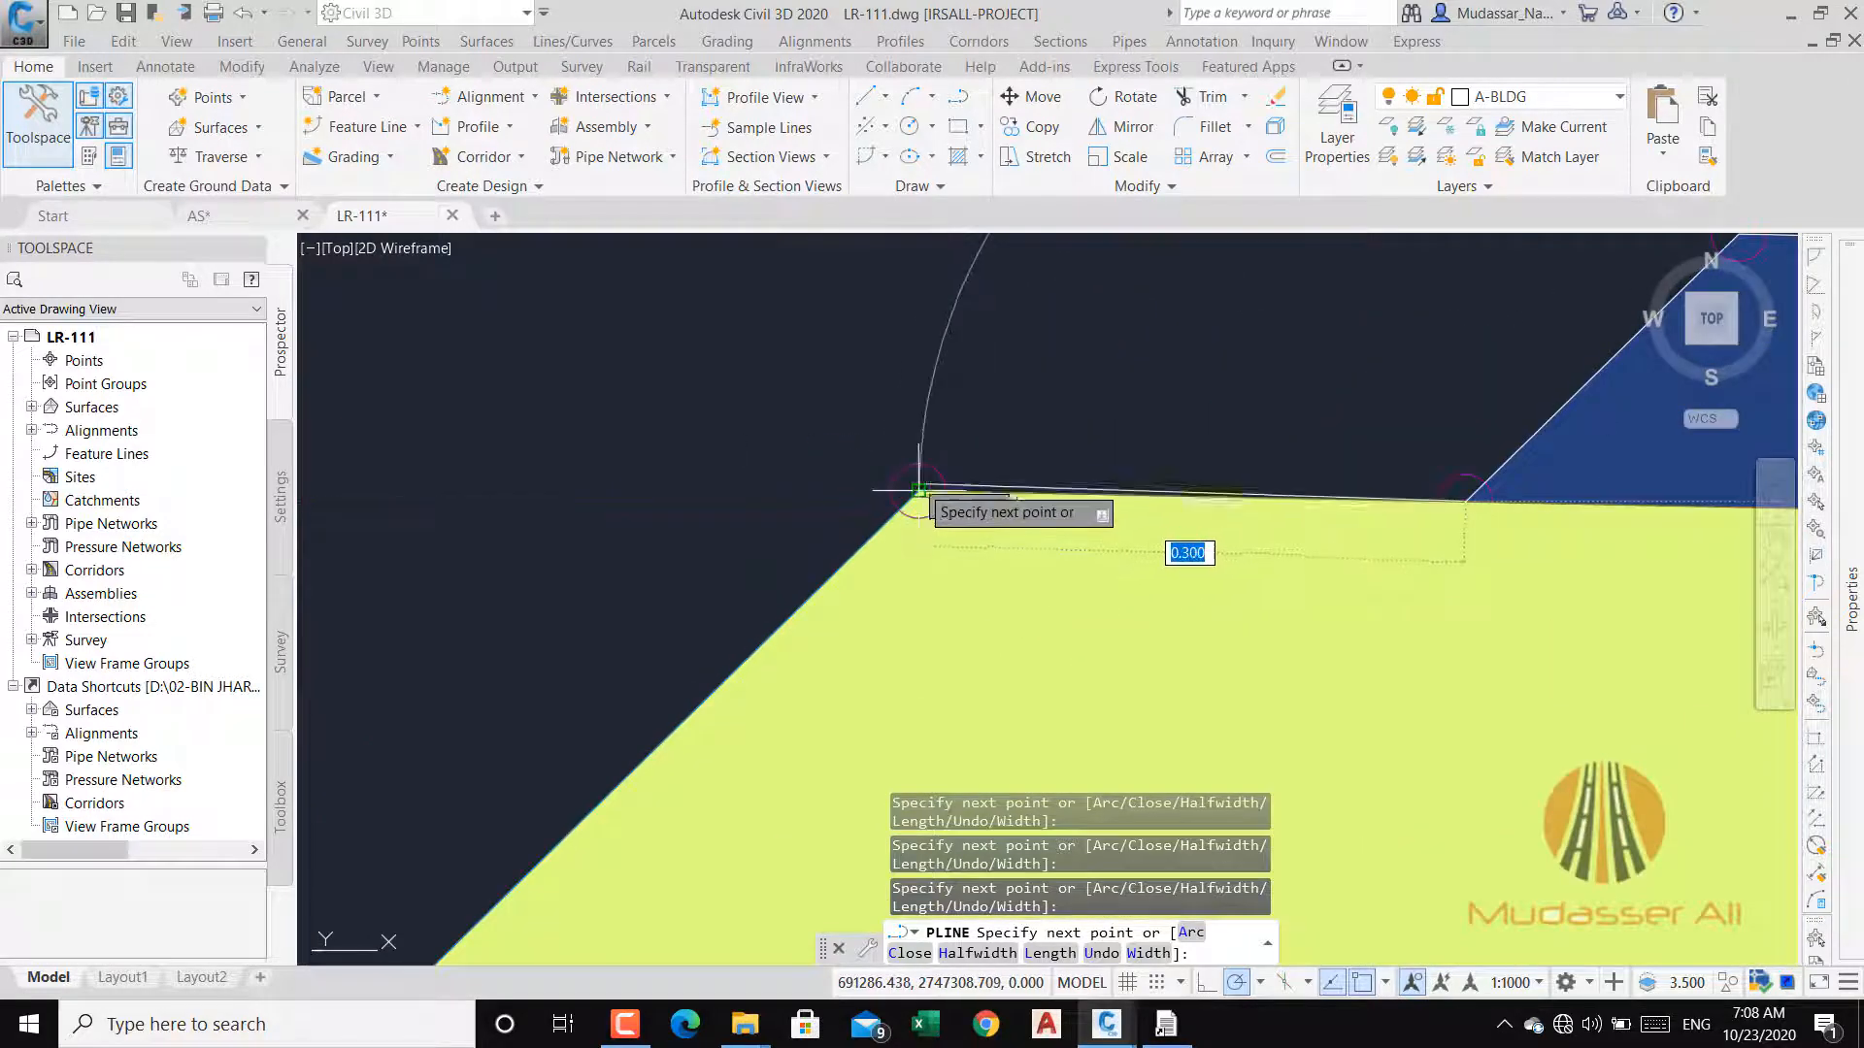
pyautogui.click(890, 501)
pyautogui.scroll(-4, 1092, 403)
pyautogui.scroll(3, 864, 501)
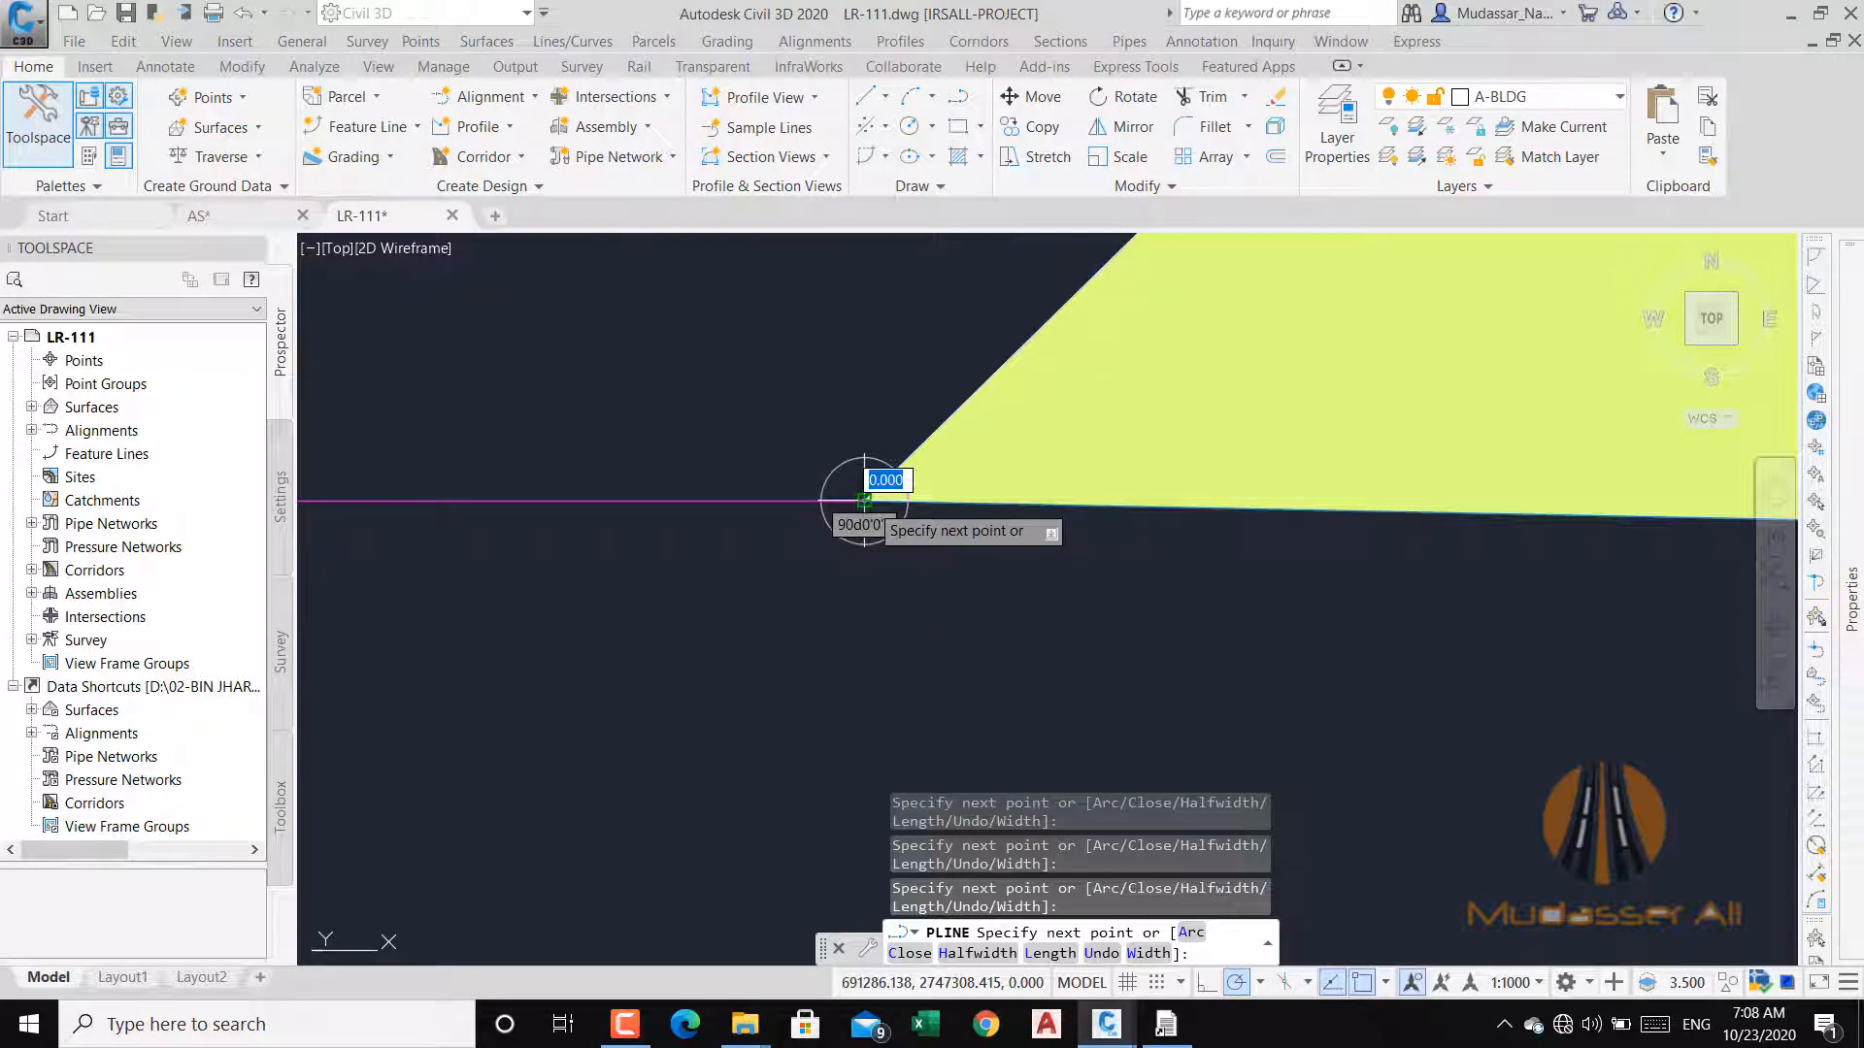
pyautogui.press('Escape')
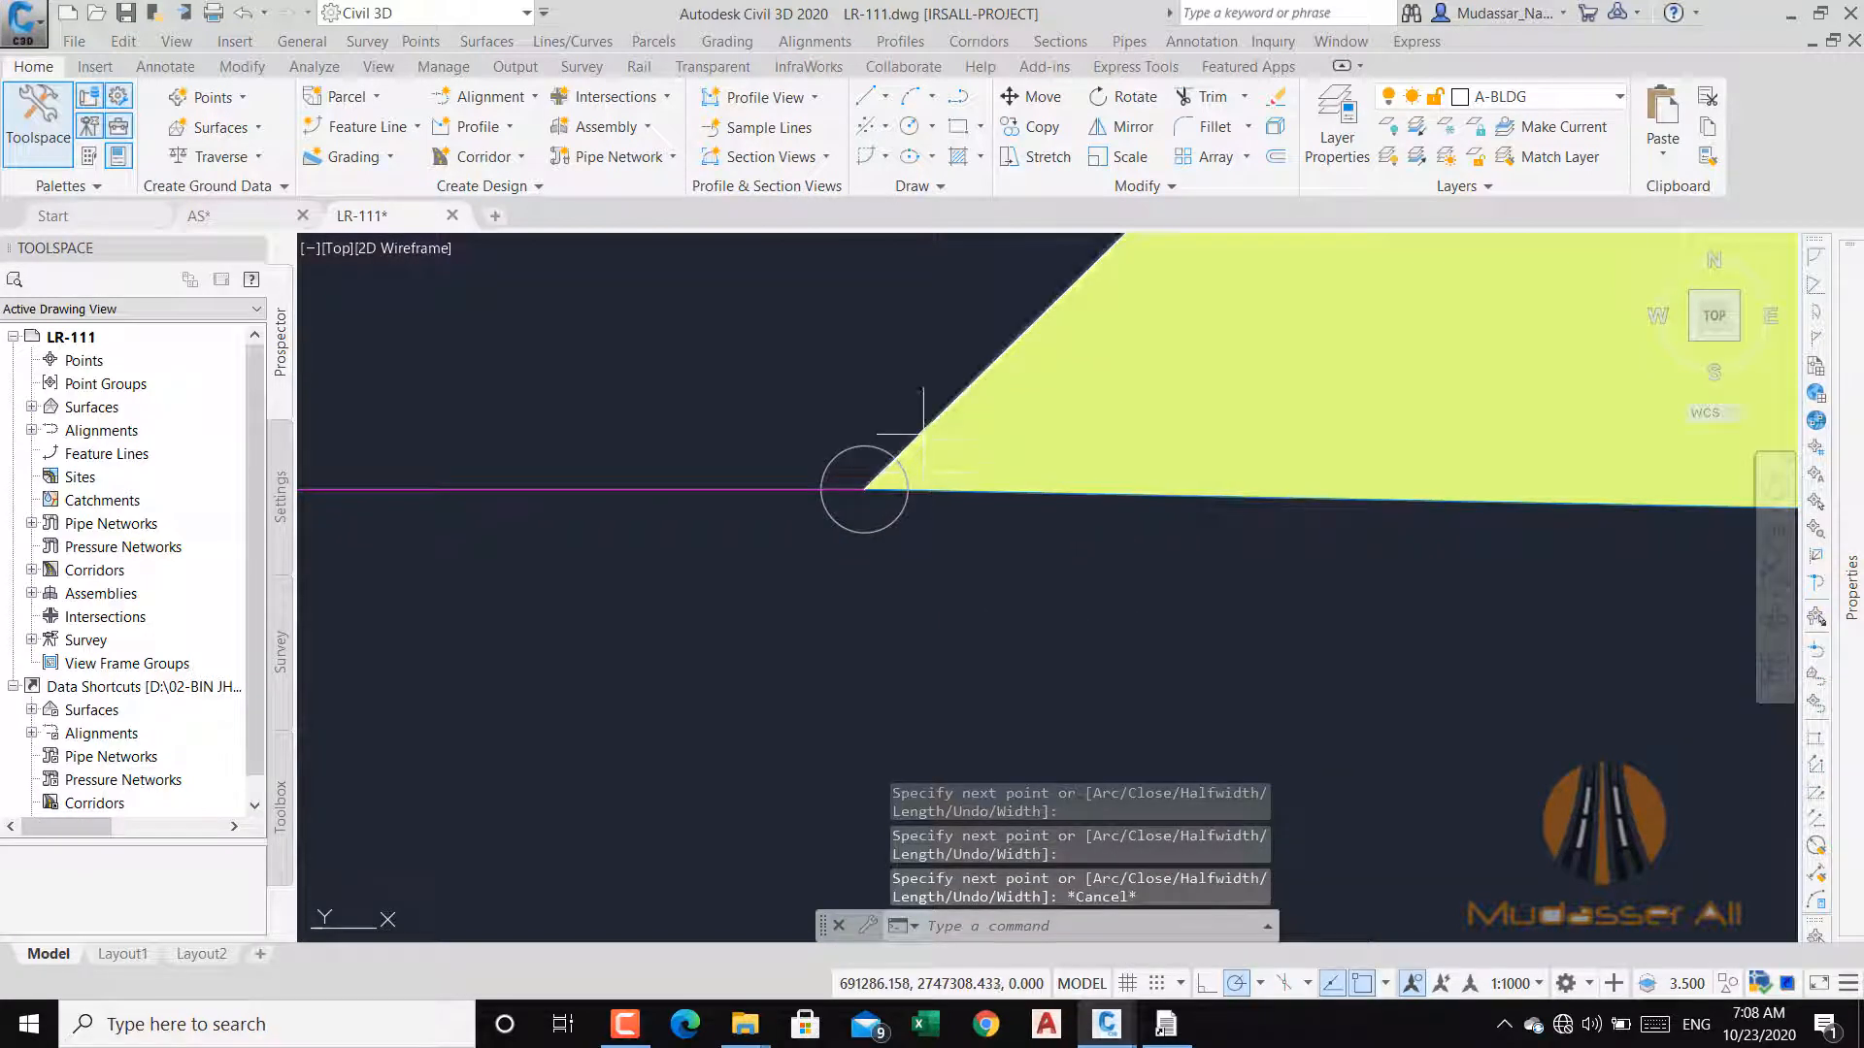
# Move the traced polyline off the assembly into the empty space below it.
pyautogui.click(923, 434)
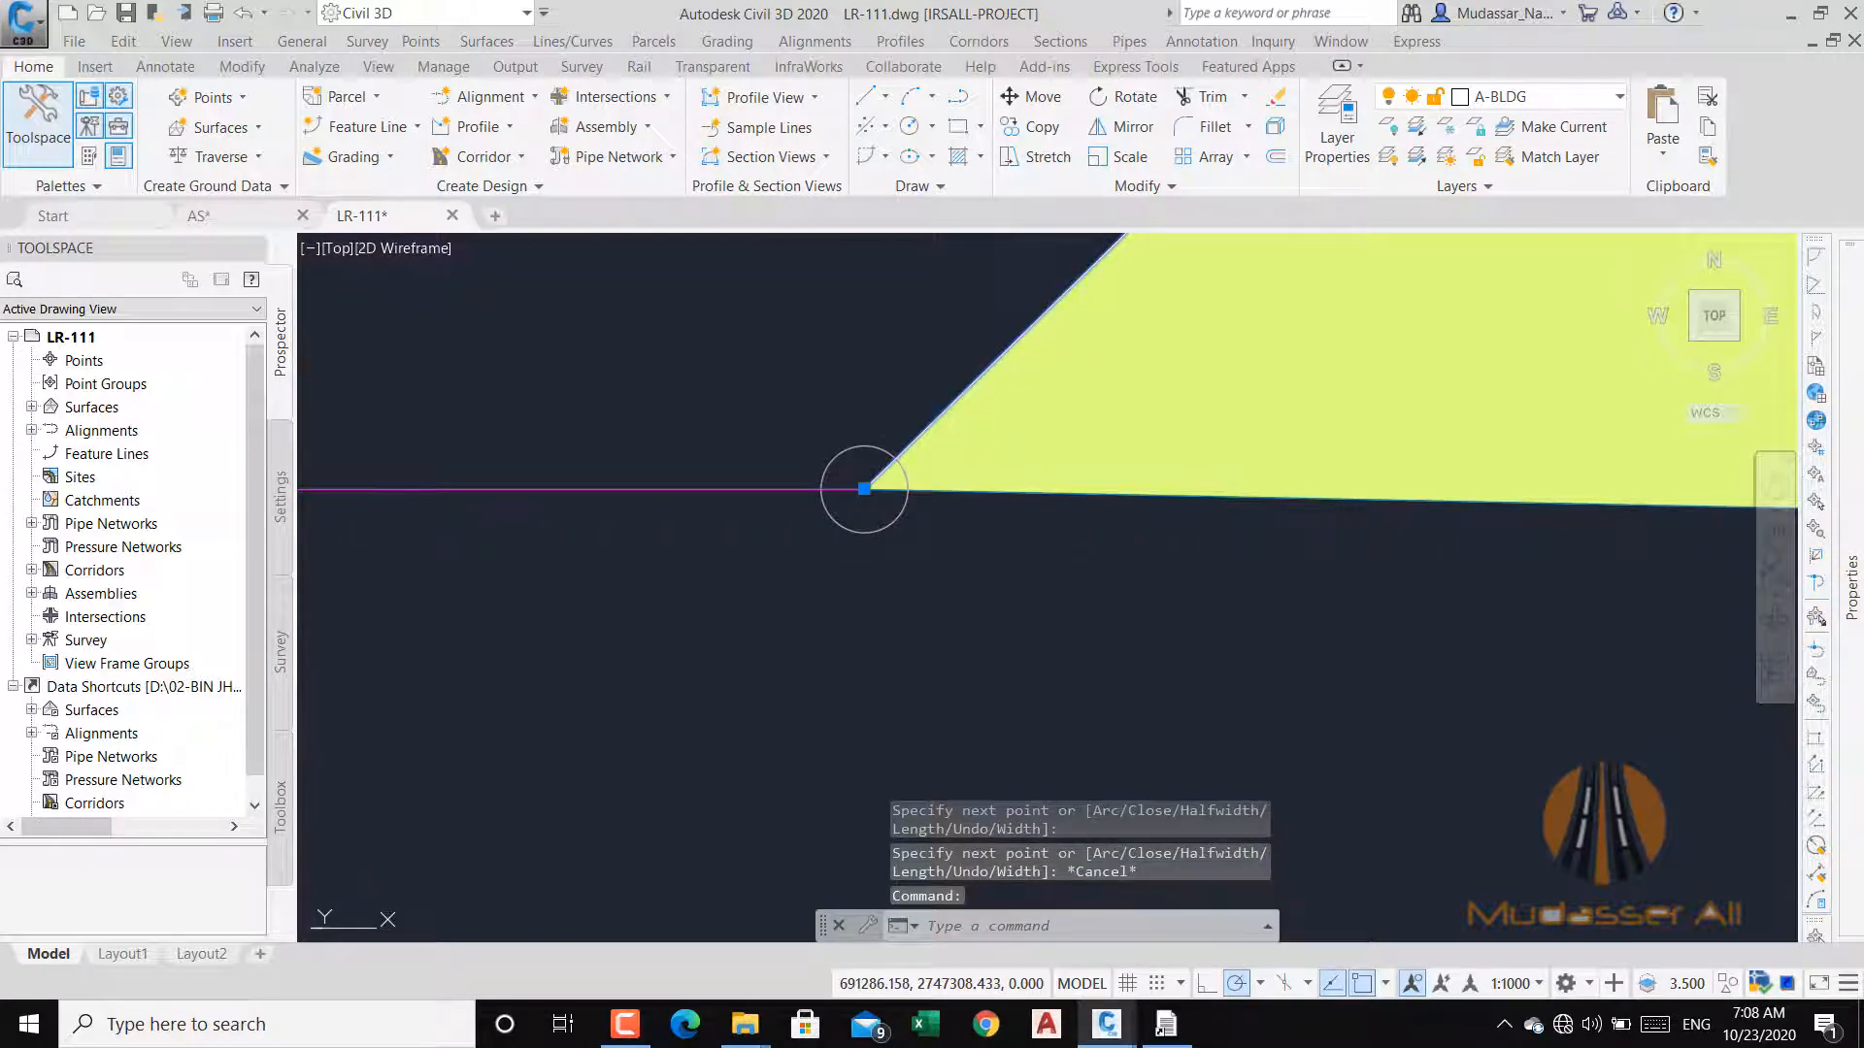
pyautogui.press('Return')
pyautogui.click(883, 351)
pyautogui.scroll(-8, 862, 284)
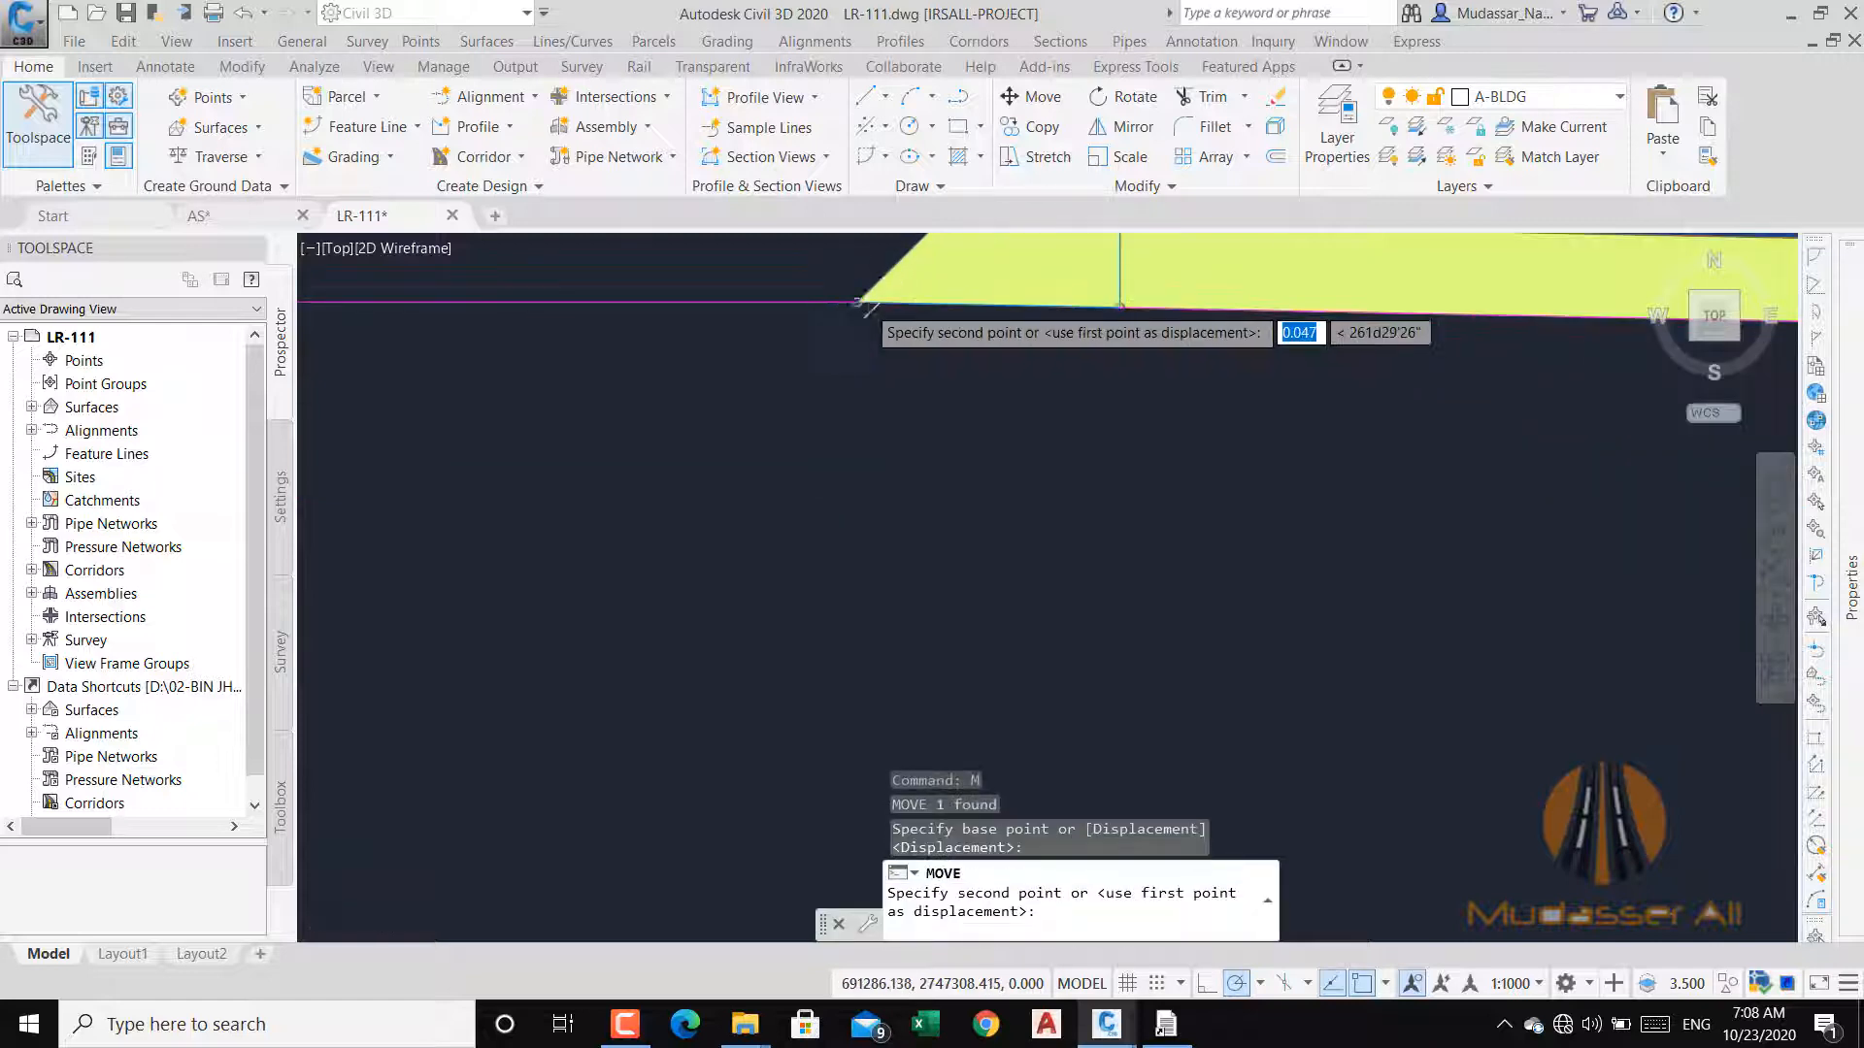
pyautogui.click(934, 558)
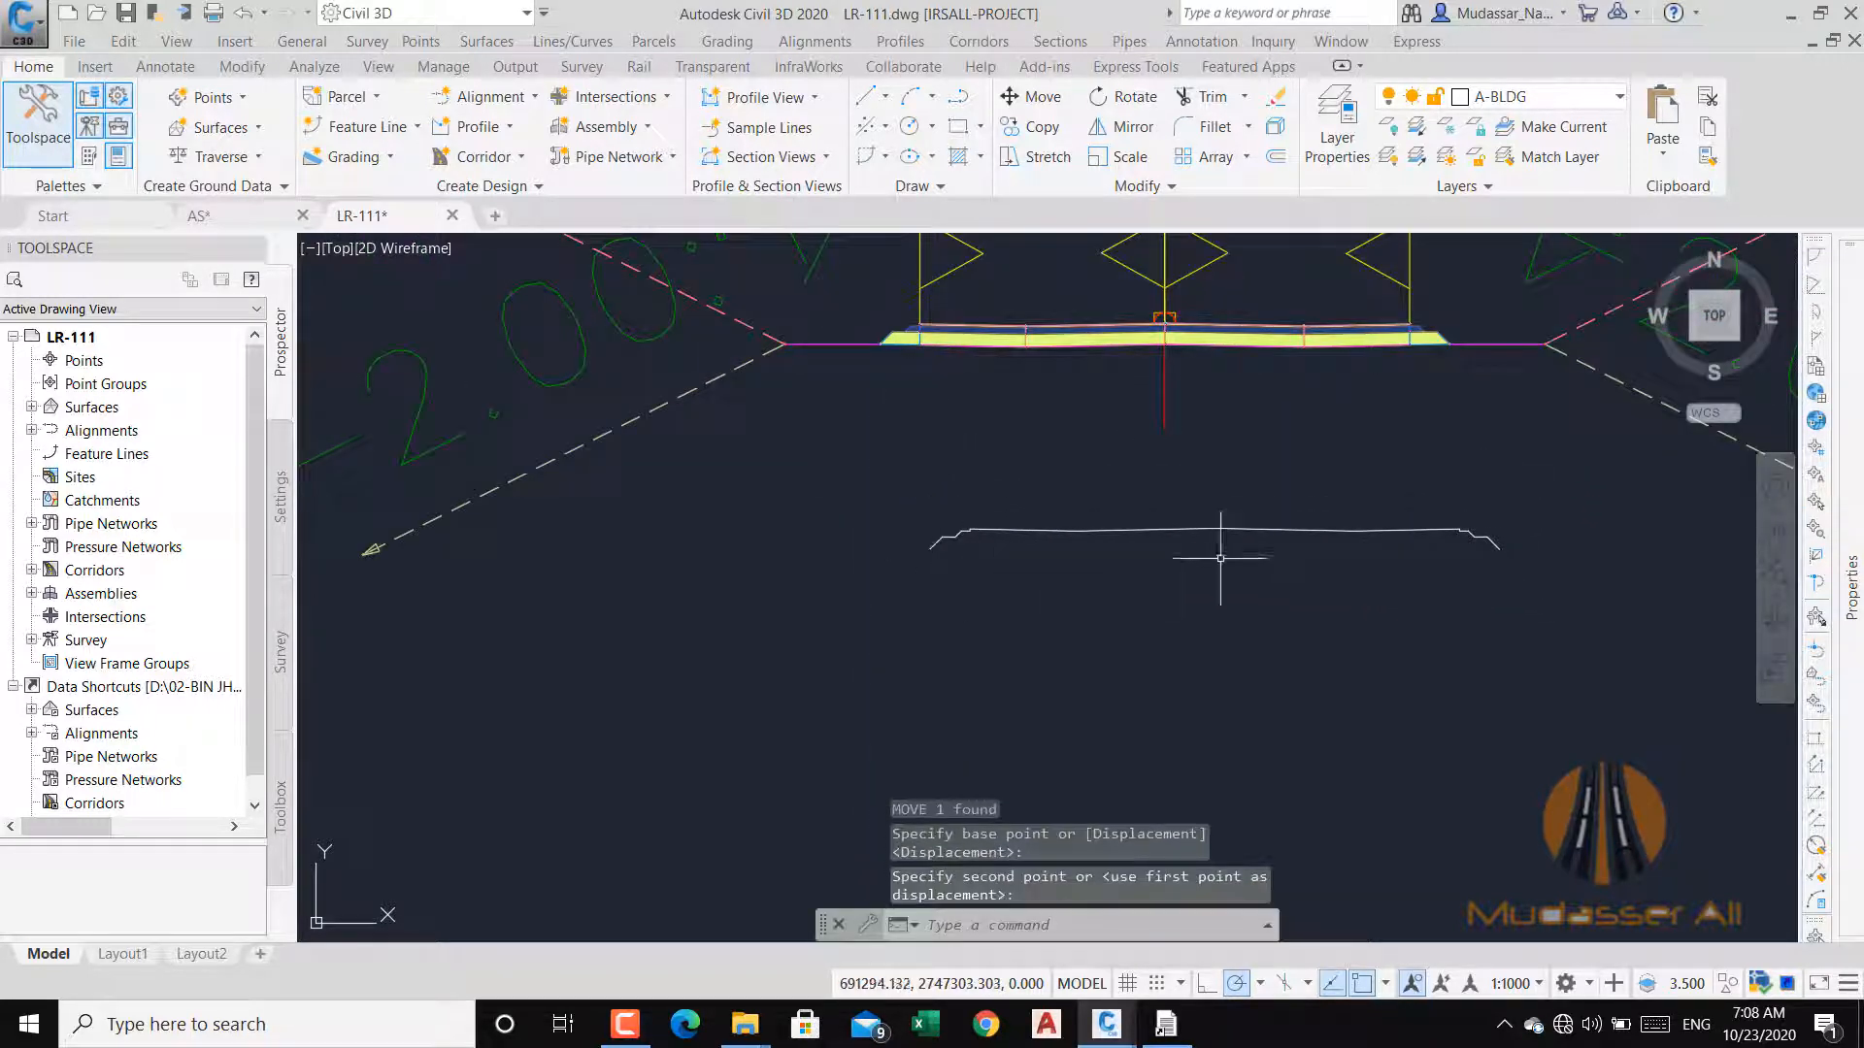
# Place a point at the centreline crown of the moved polyline.
pyautogui.scroll(3, 1284, 502)
pyautogui.click(1283, 501)
pyautogui.click(1208, 580)
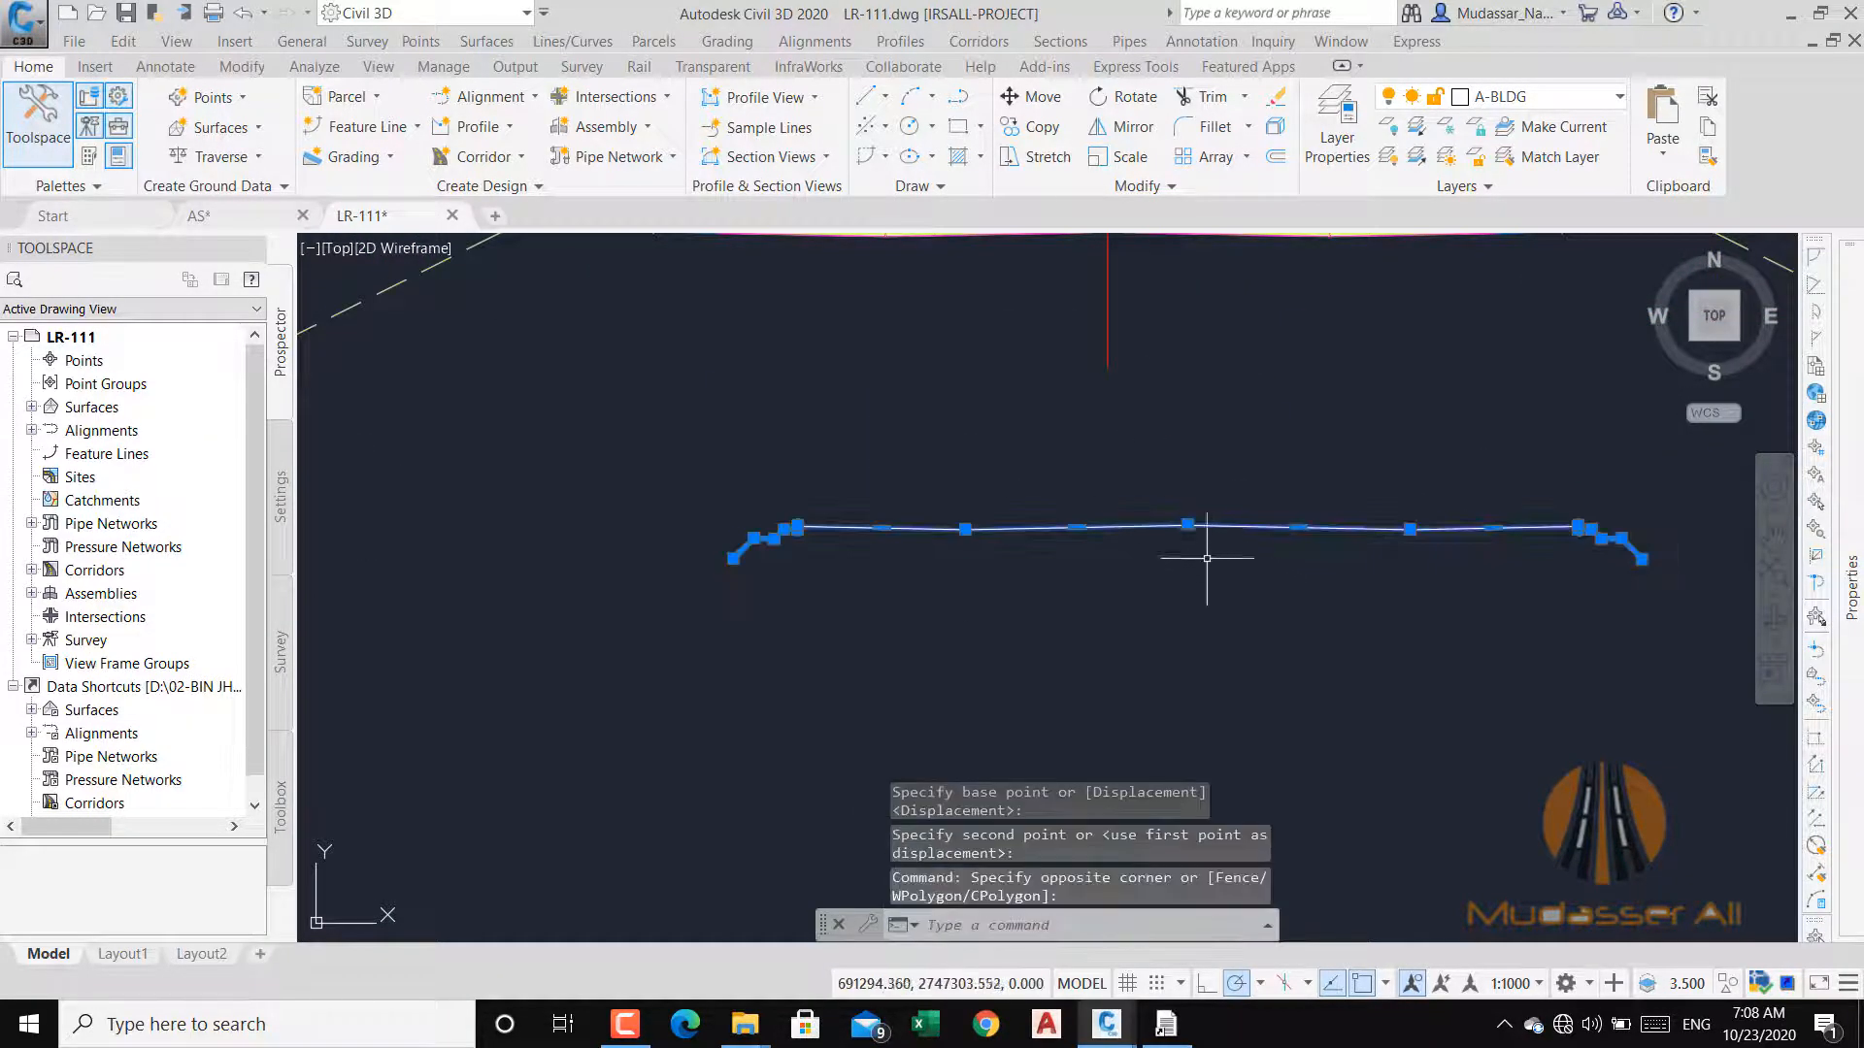
pyautogui.scroll(4, 1198, 561)
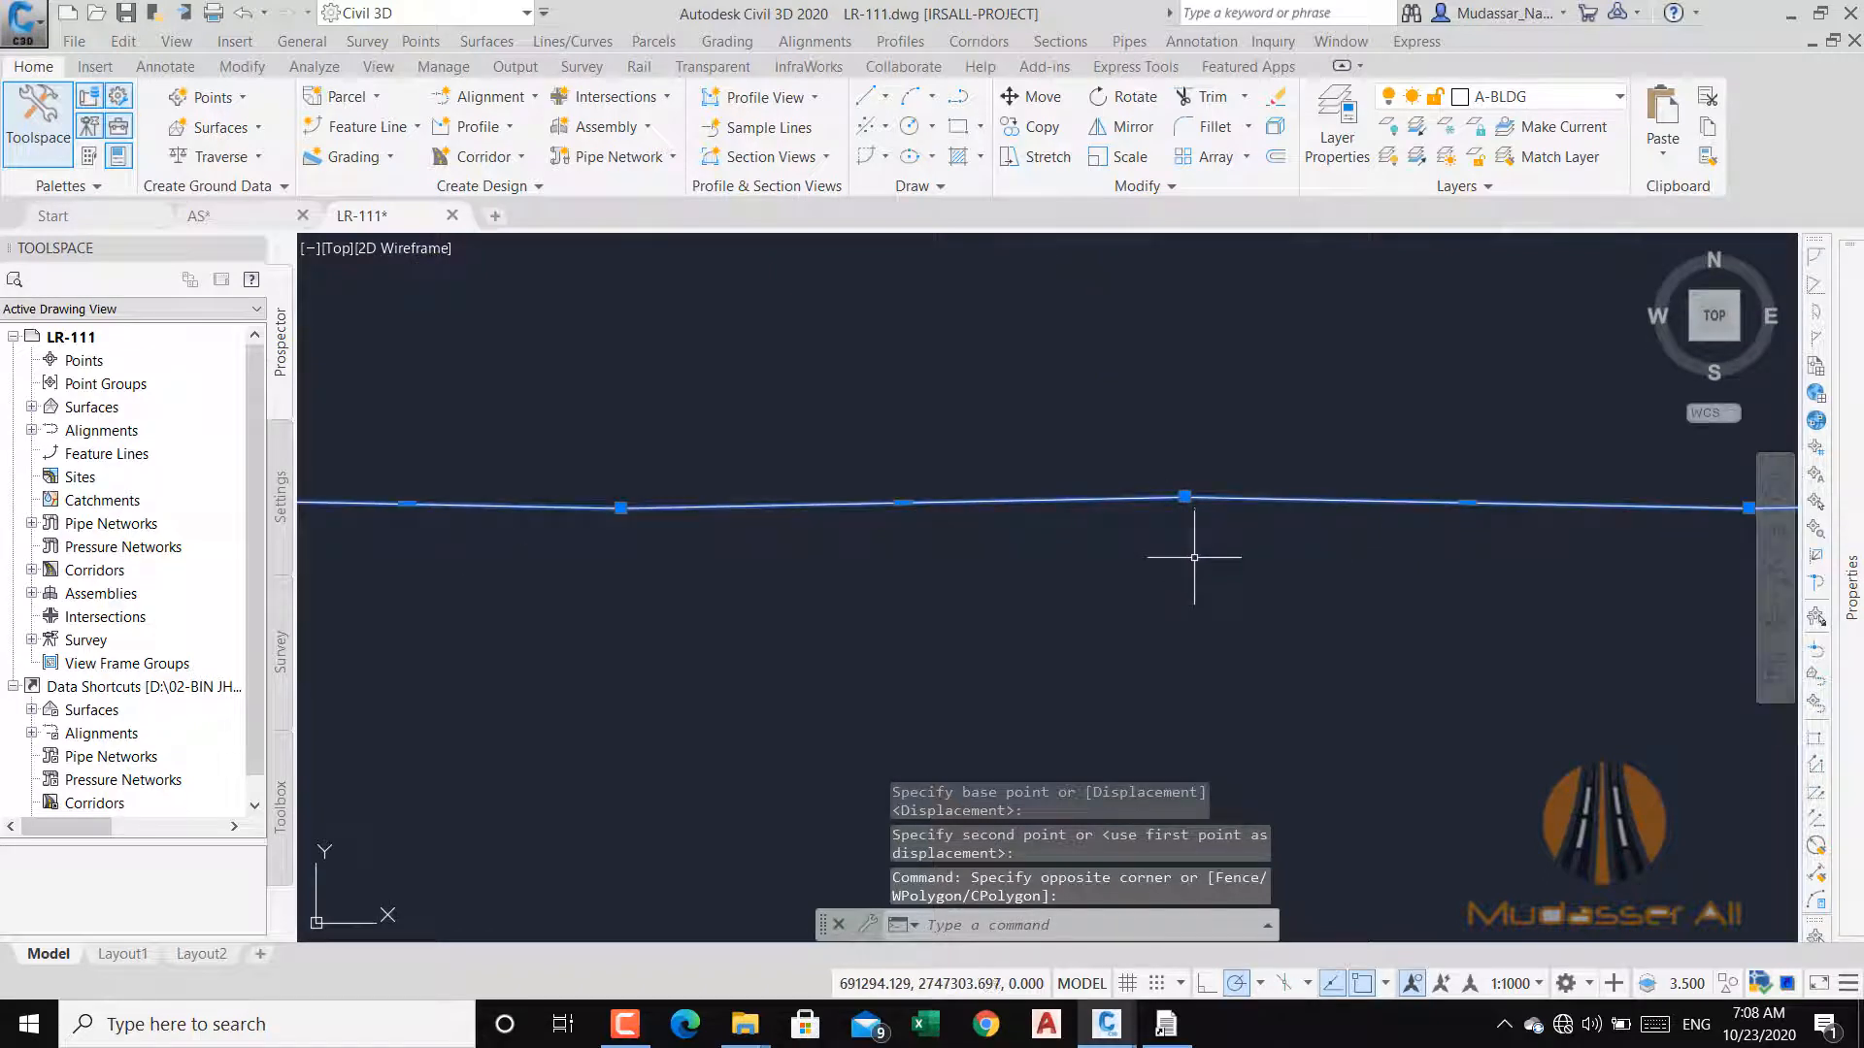
pyautogui.press('Escape')
pyautogui.write('POINT')
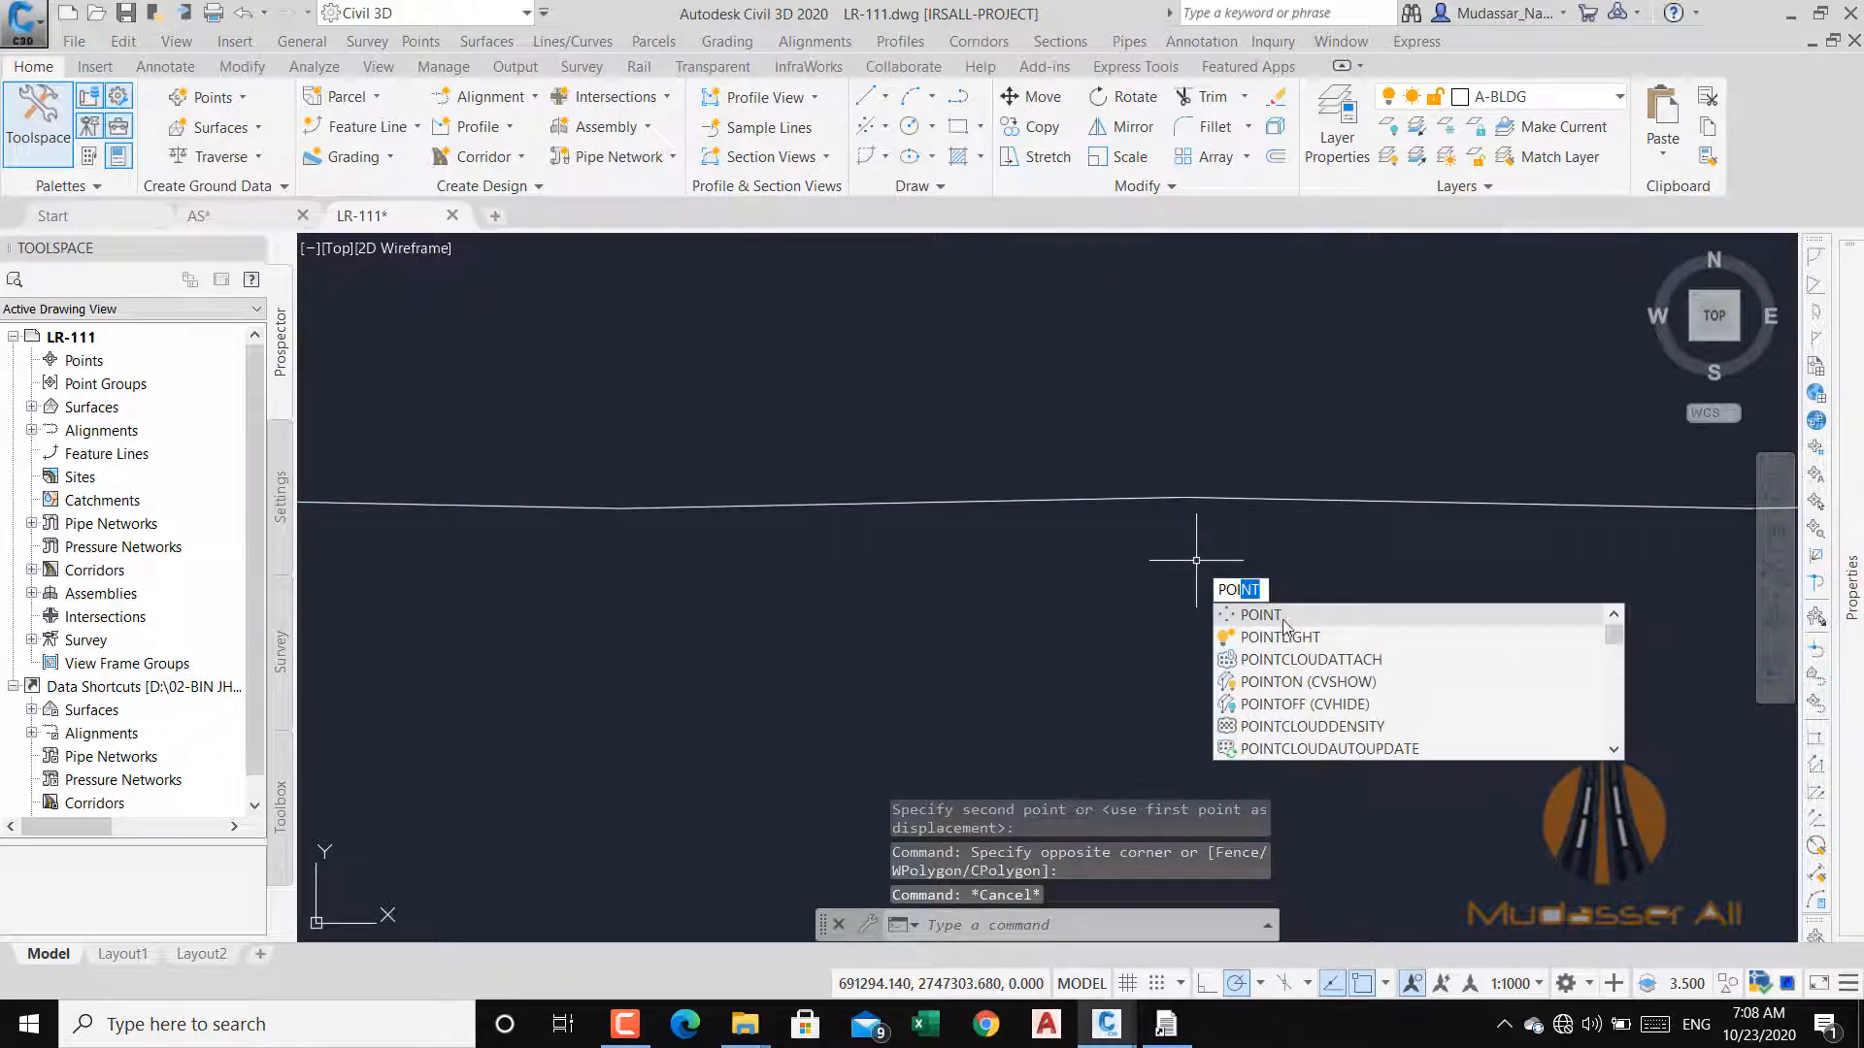
pyautogui.click(1262, 614)
pyautogui.scroll(-3, 1204, 490)
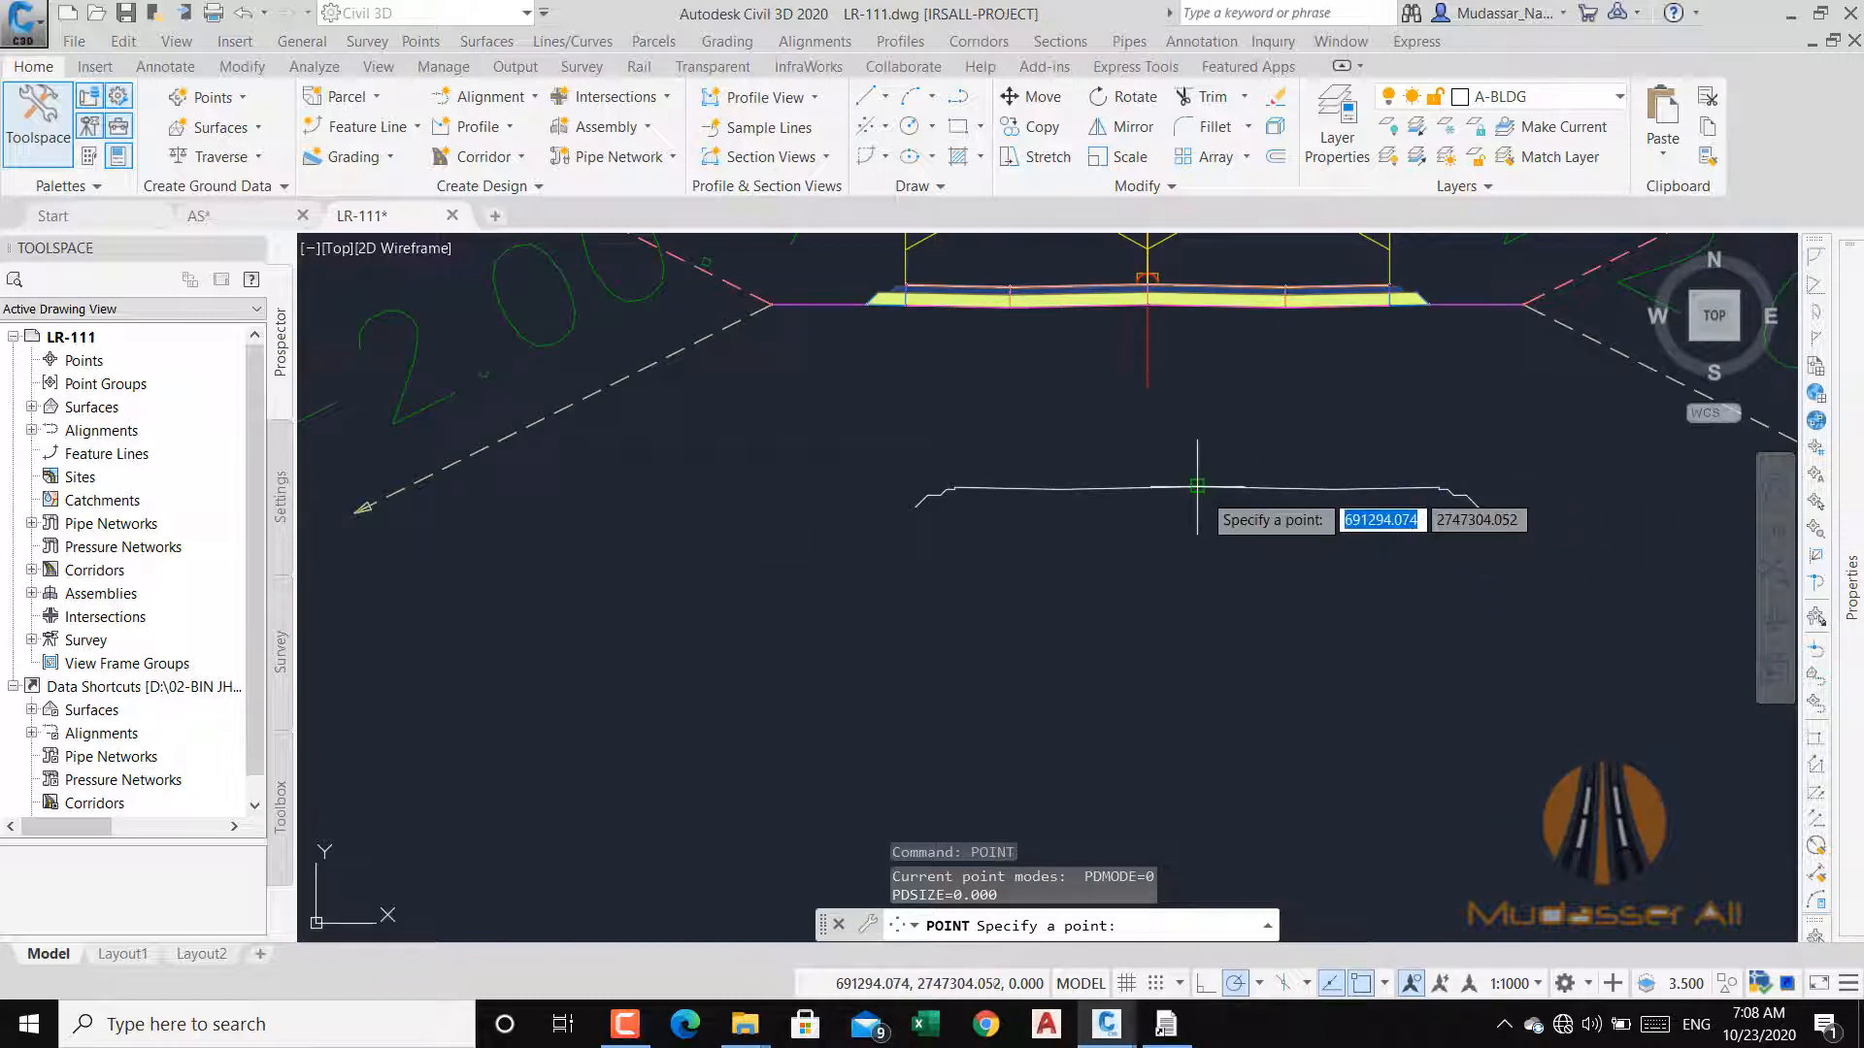
pyautogui.click(1225, 509)
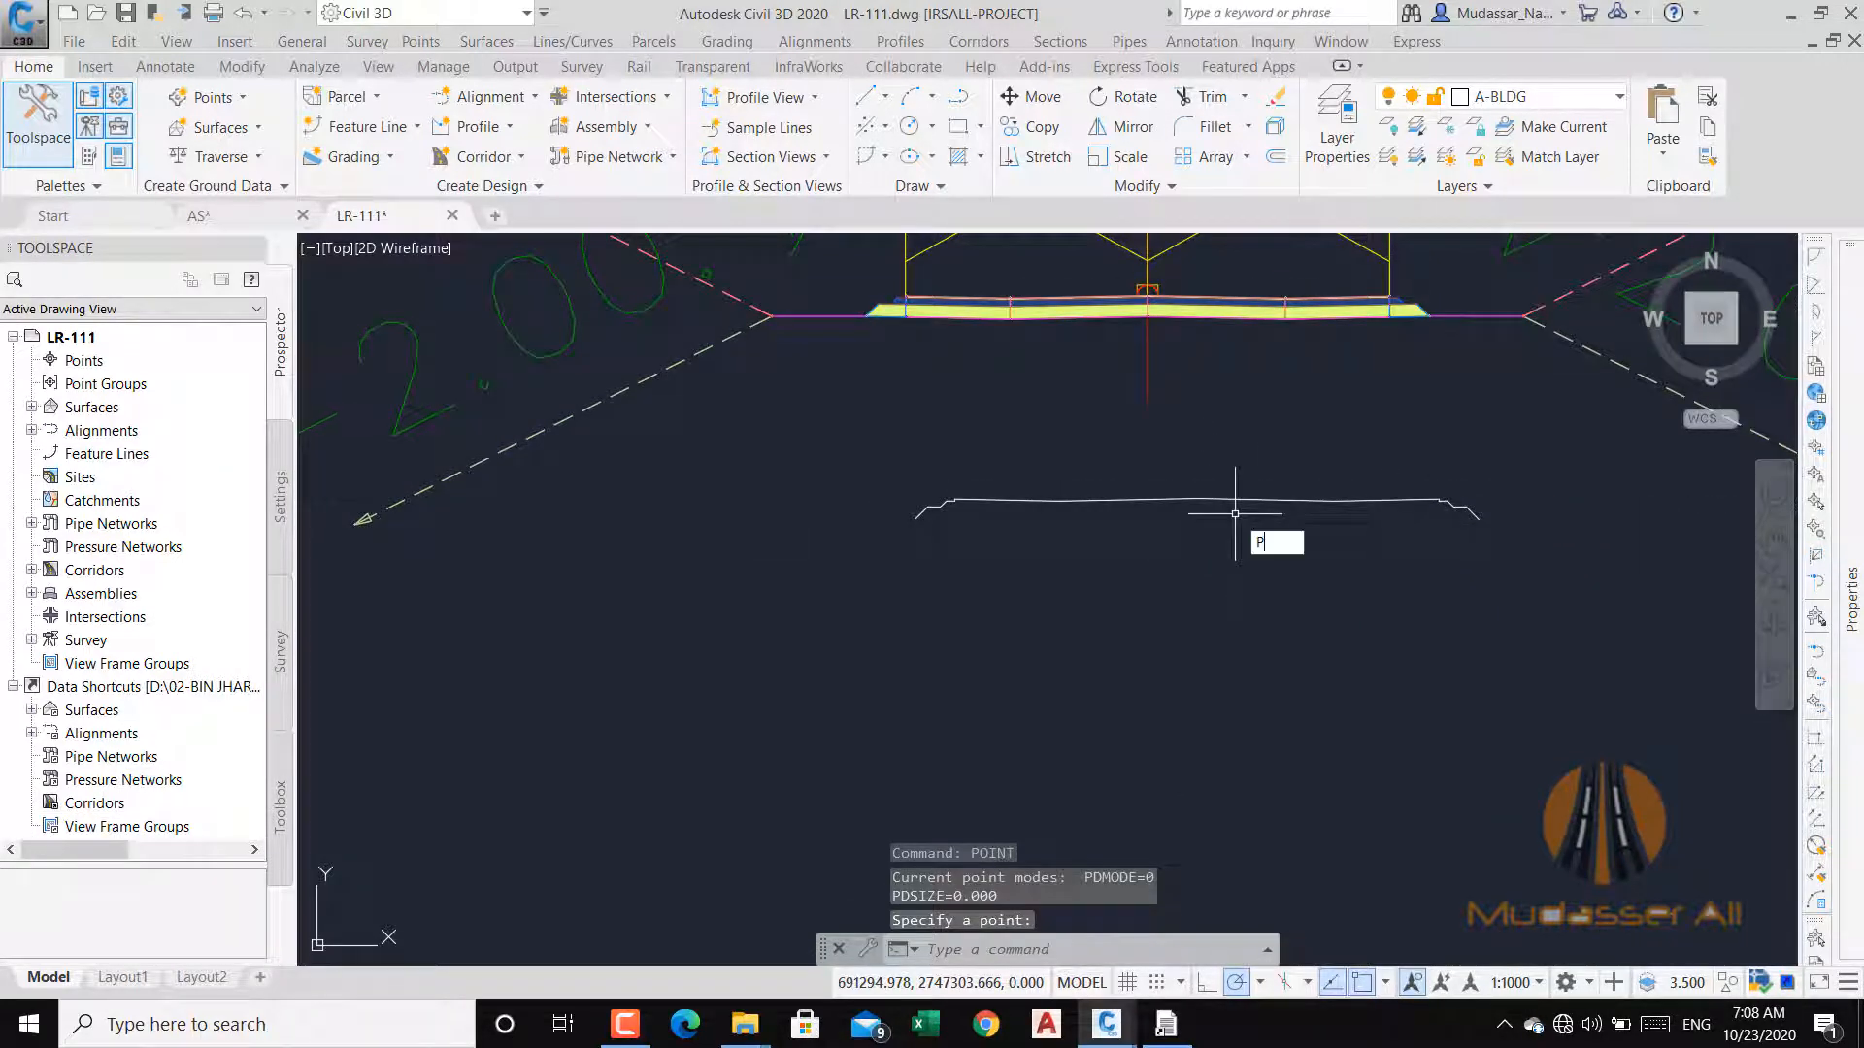
# Set the point style to a plus sign with a size of 1.5 absolute units and colour the crown point blue.
pyautogui.click(1310, 573)
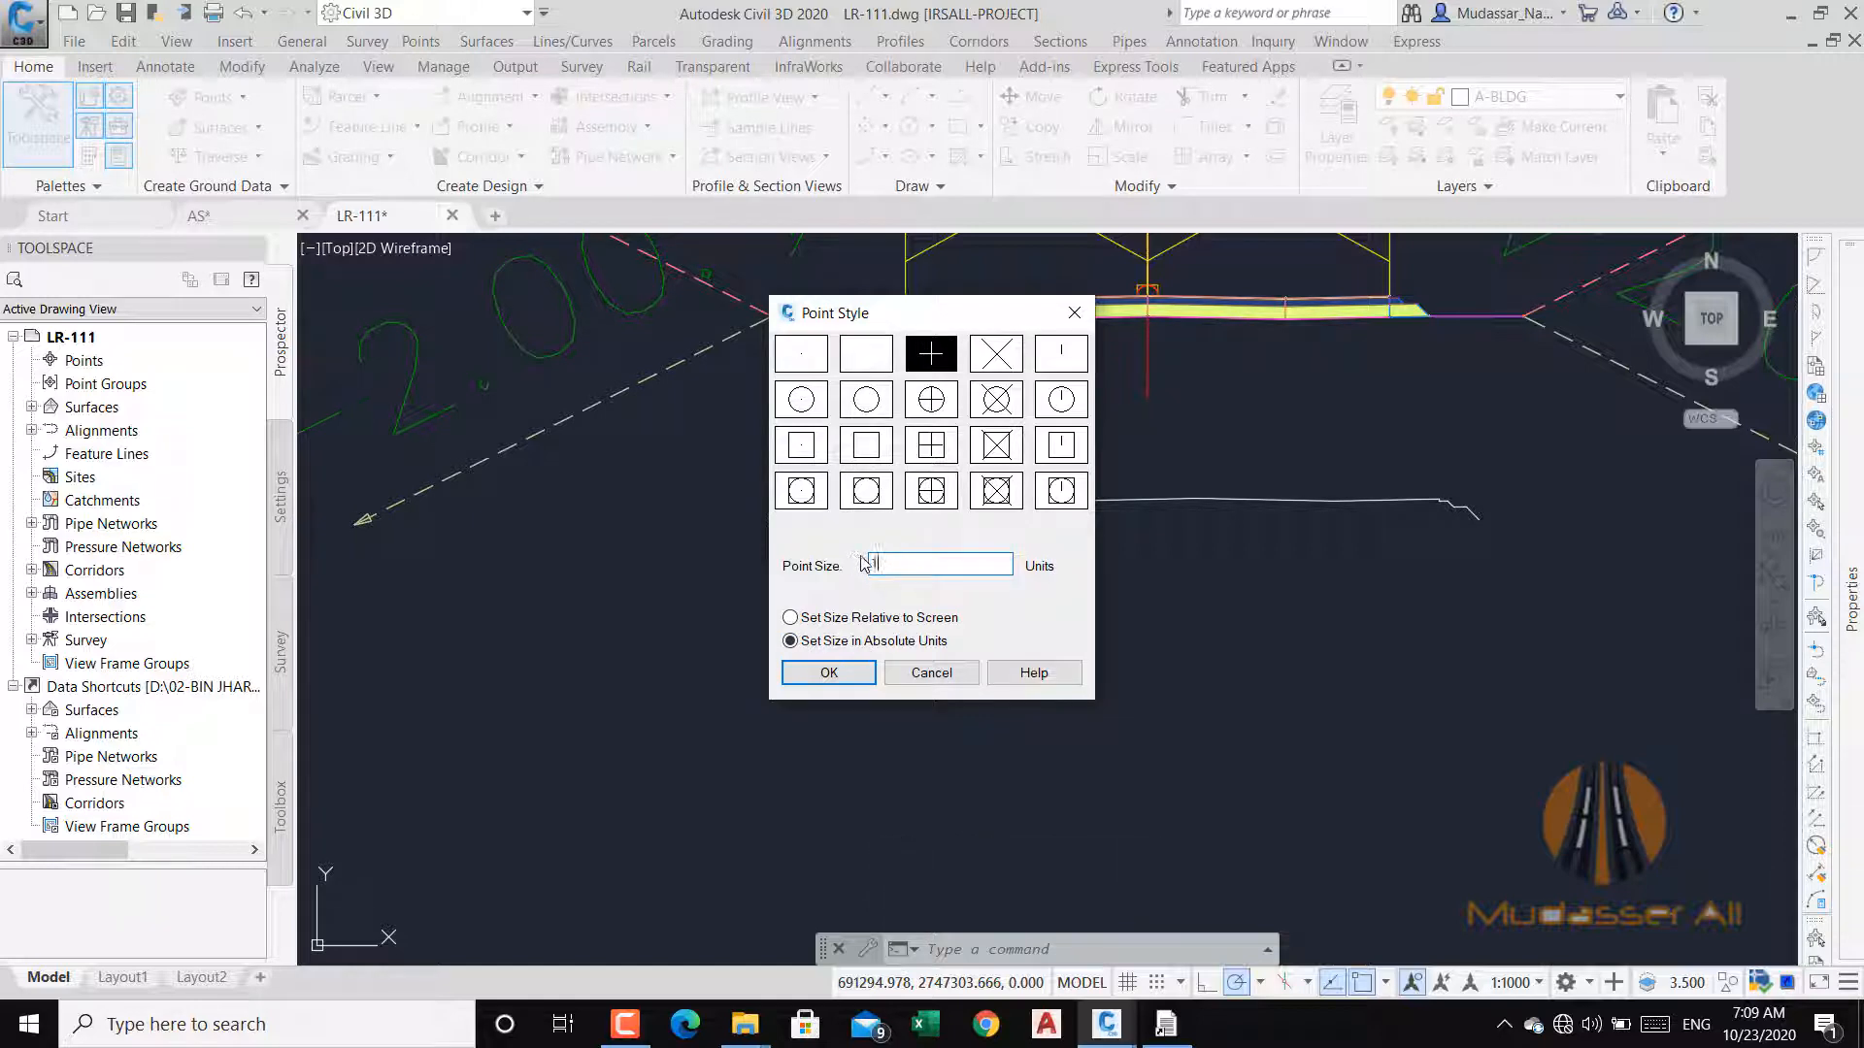
pyautogui.click(828, 672)
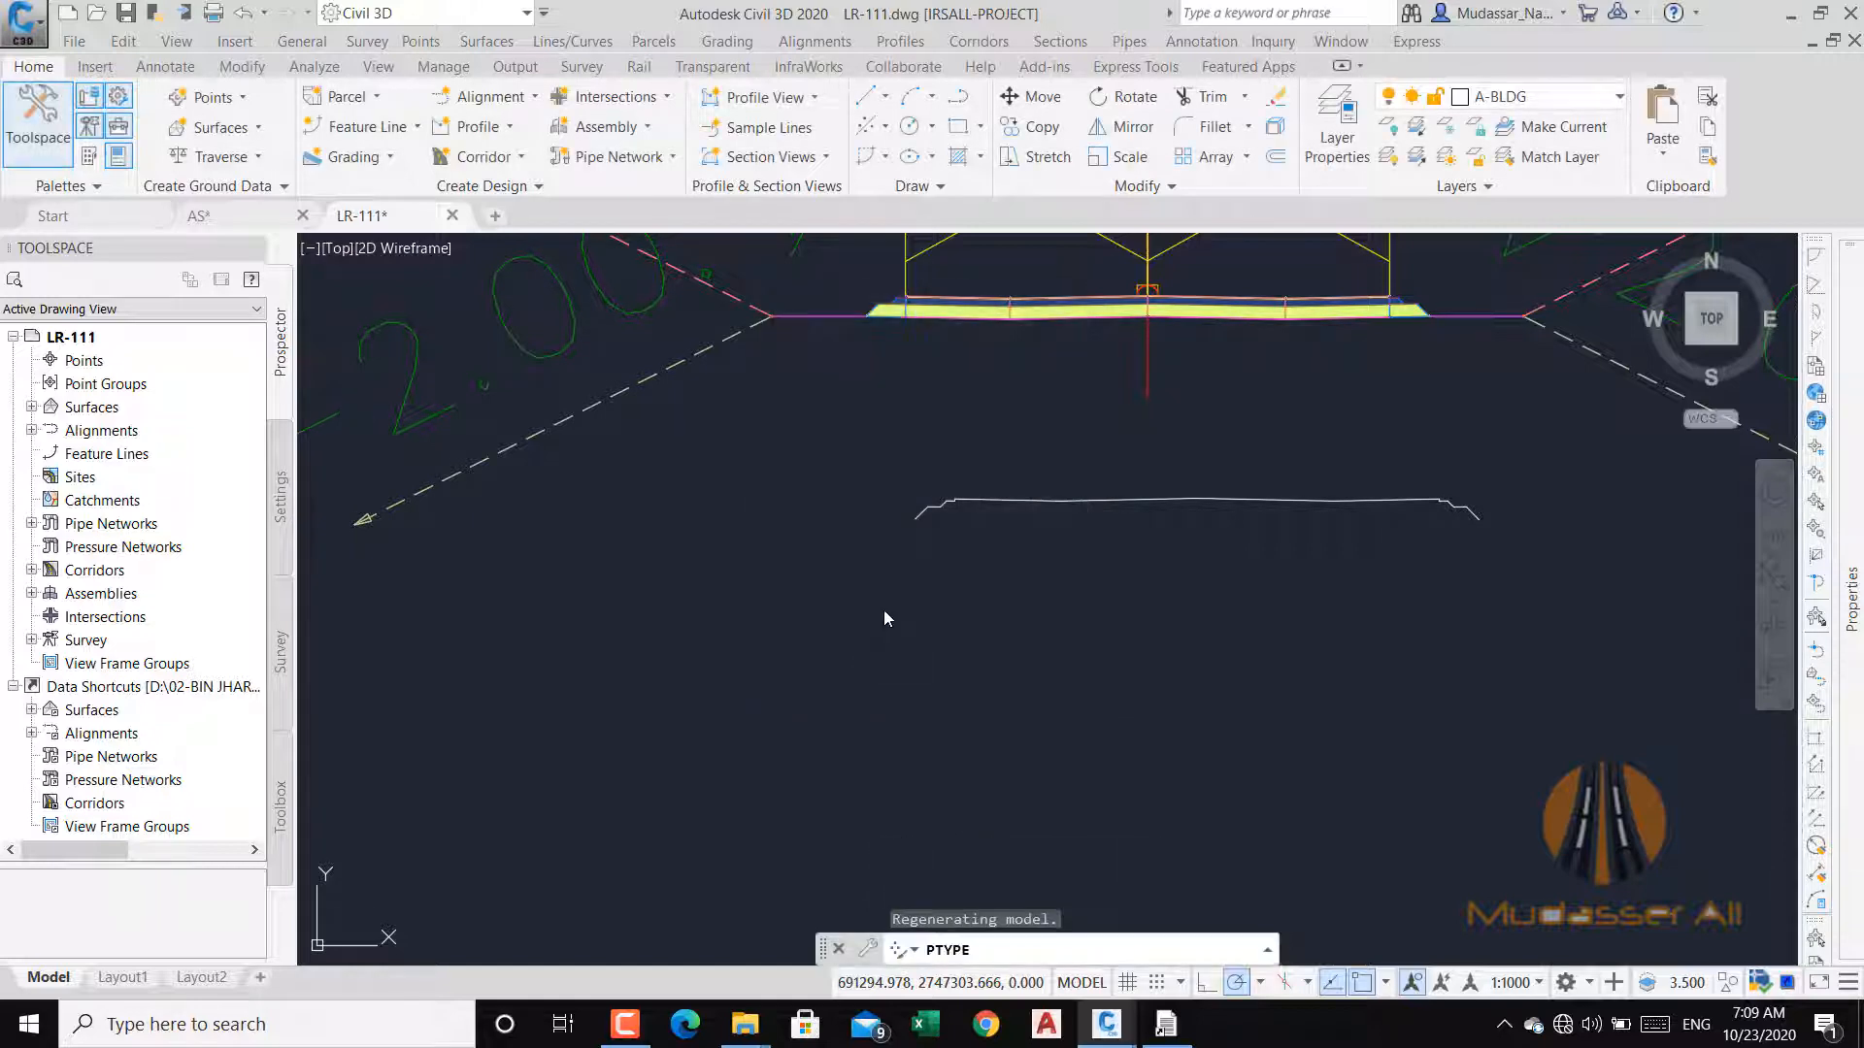
pyautogui.click(1220, 433)
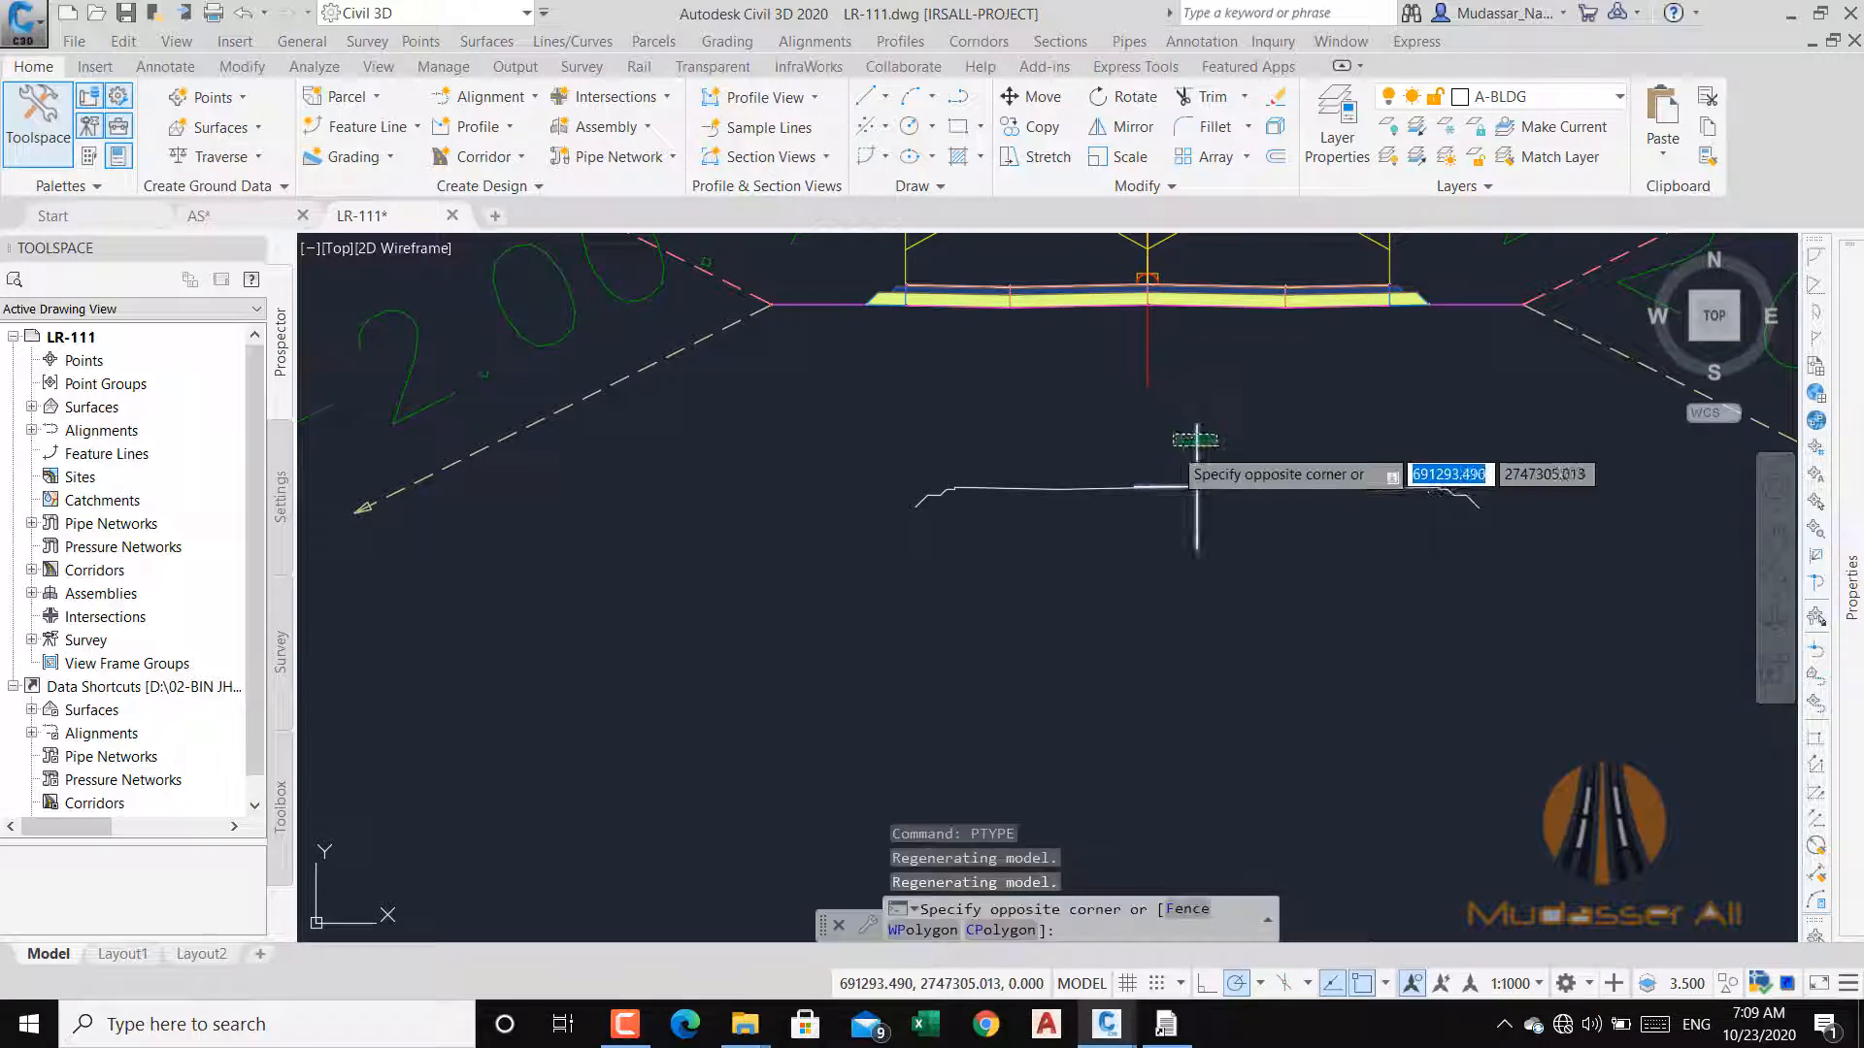
pyautogui.click(1176, 447)
pyautogui.moveTo(1858, 386)
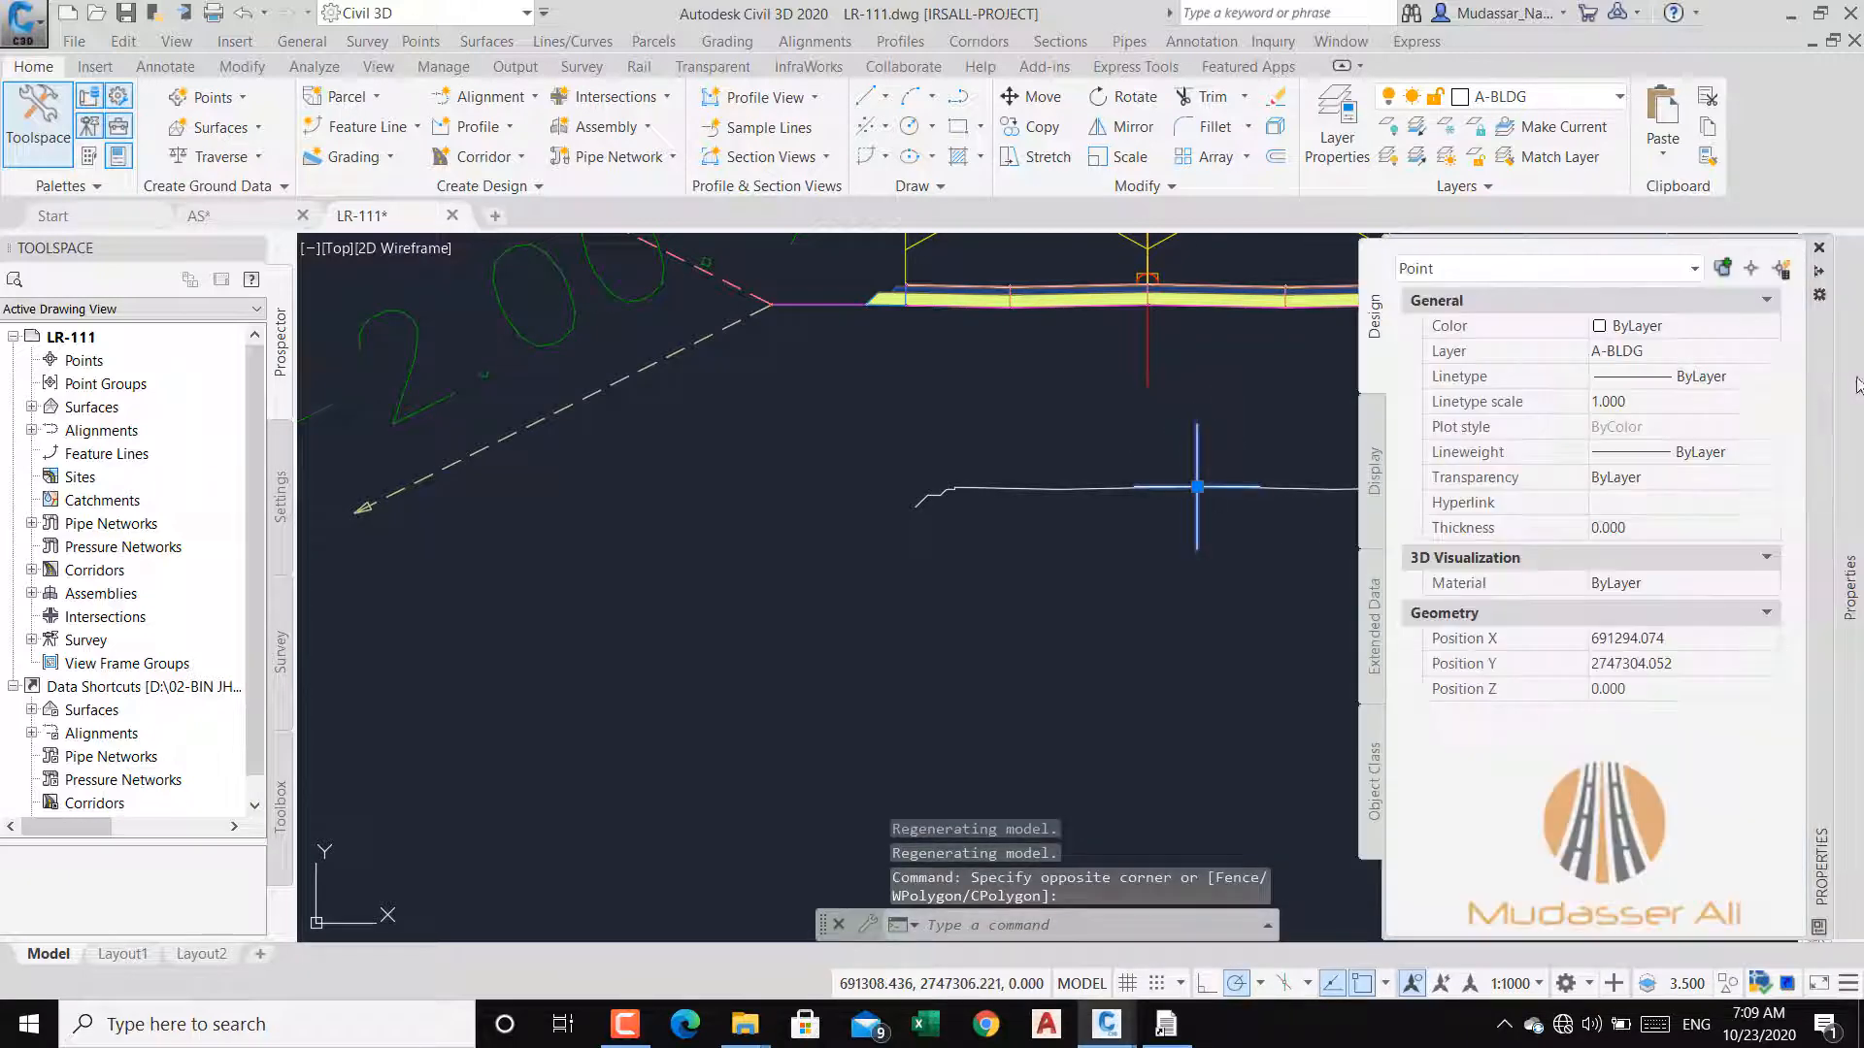
pyautogui.click(1728, 325)
pyautogui.click(1623, 404)
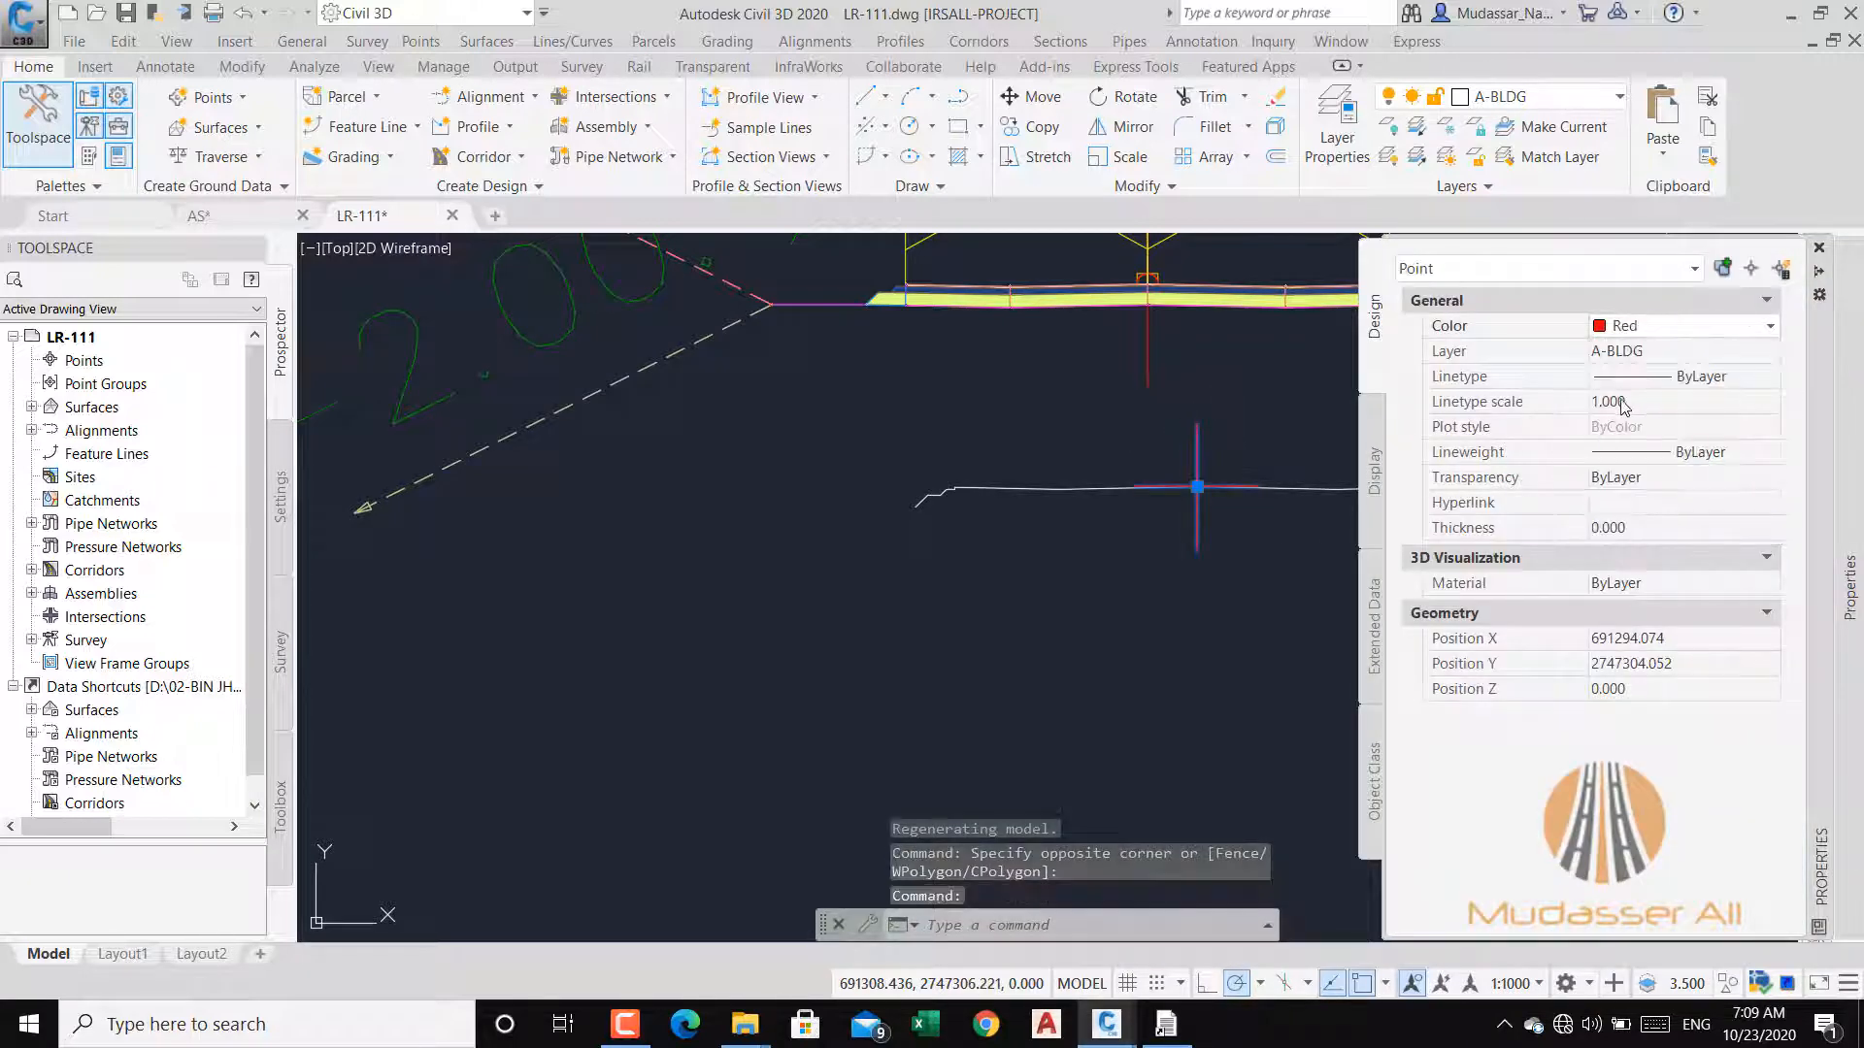
pyautogui.click(1729, 325)
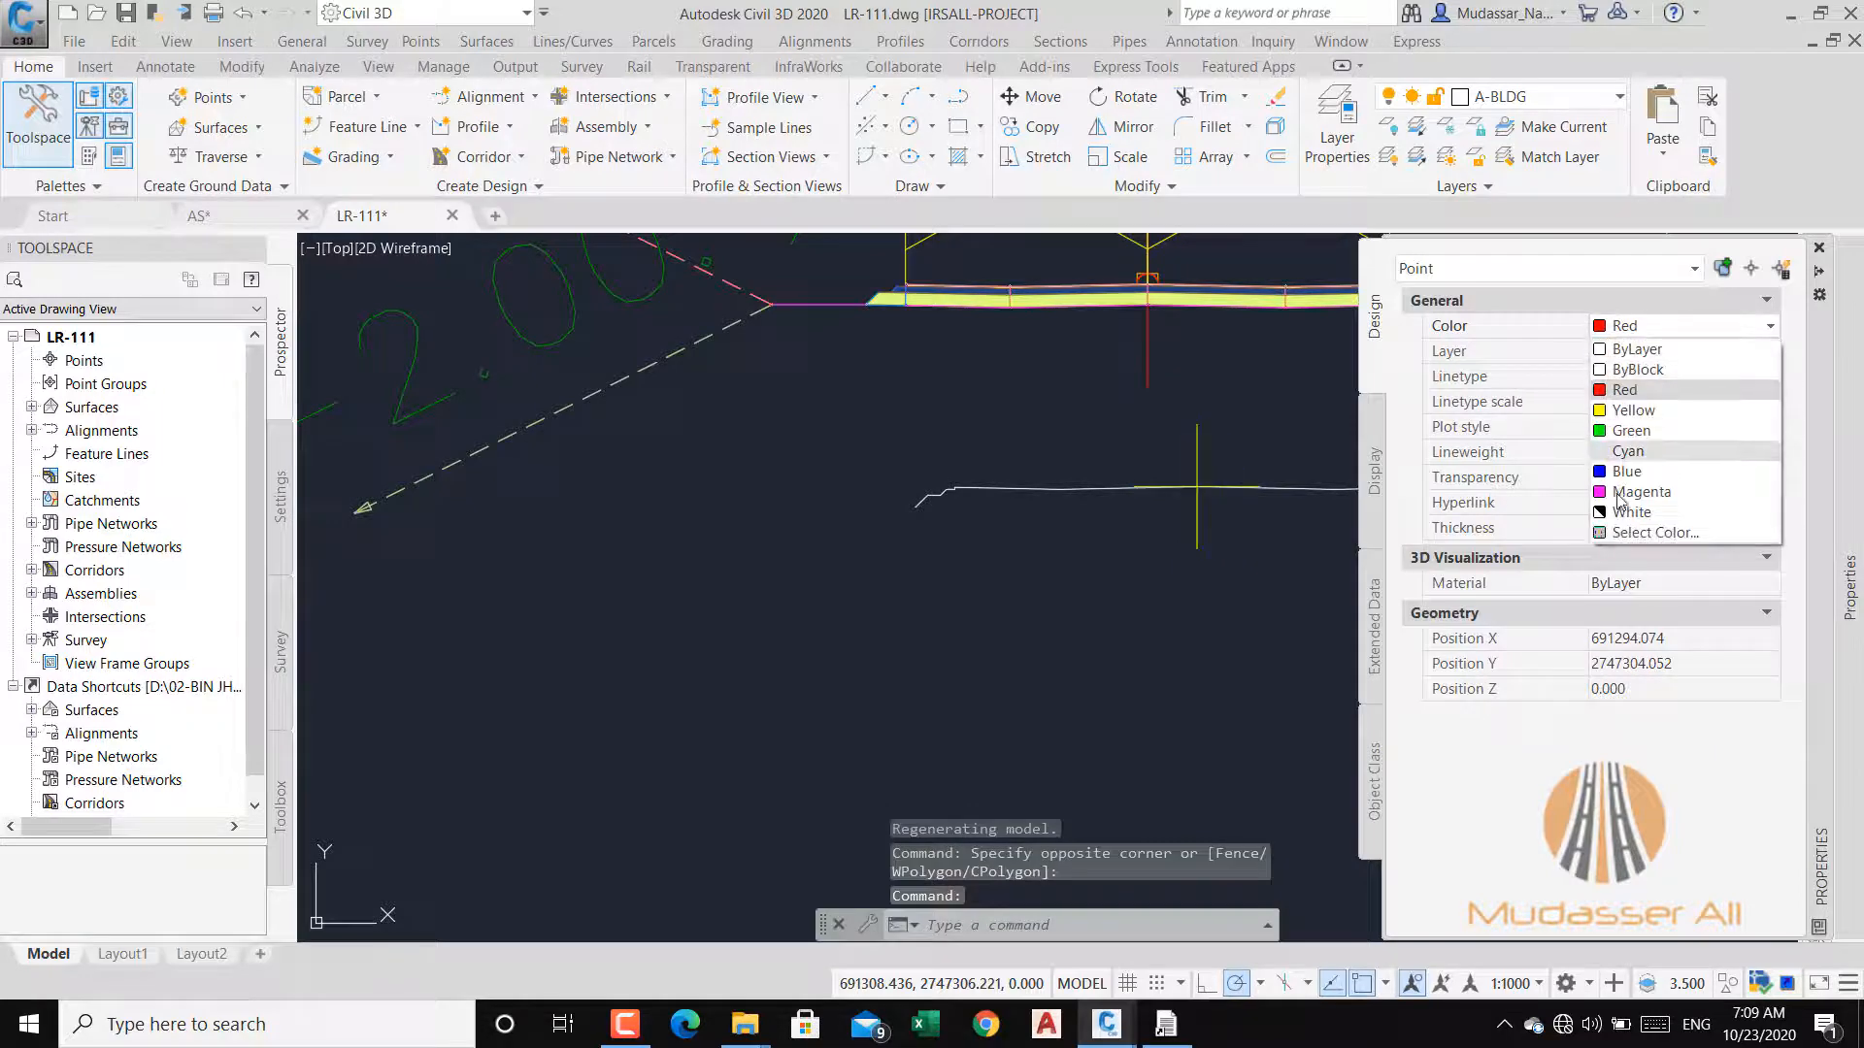
pyautogui.click(1630, 475)
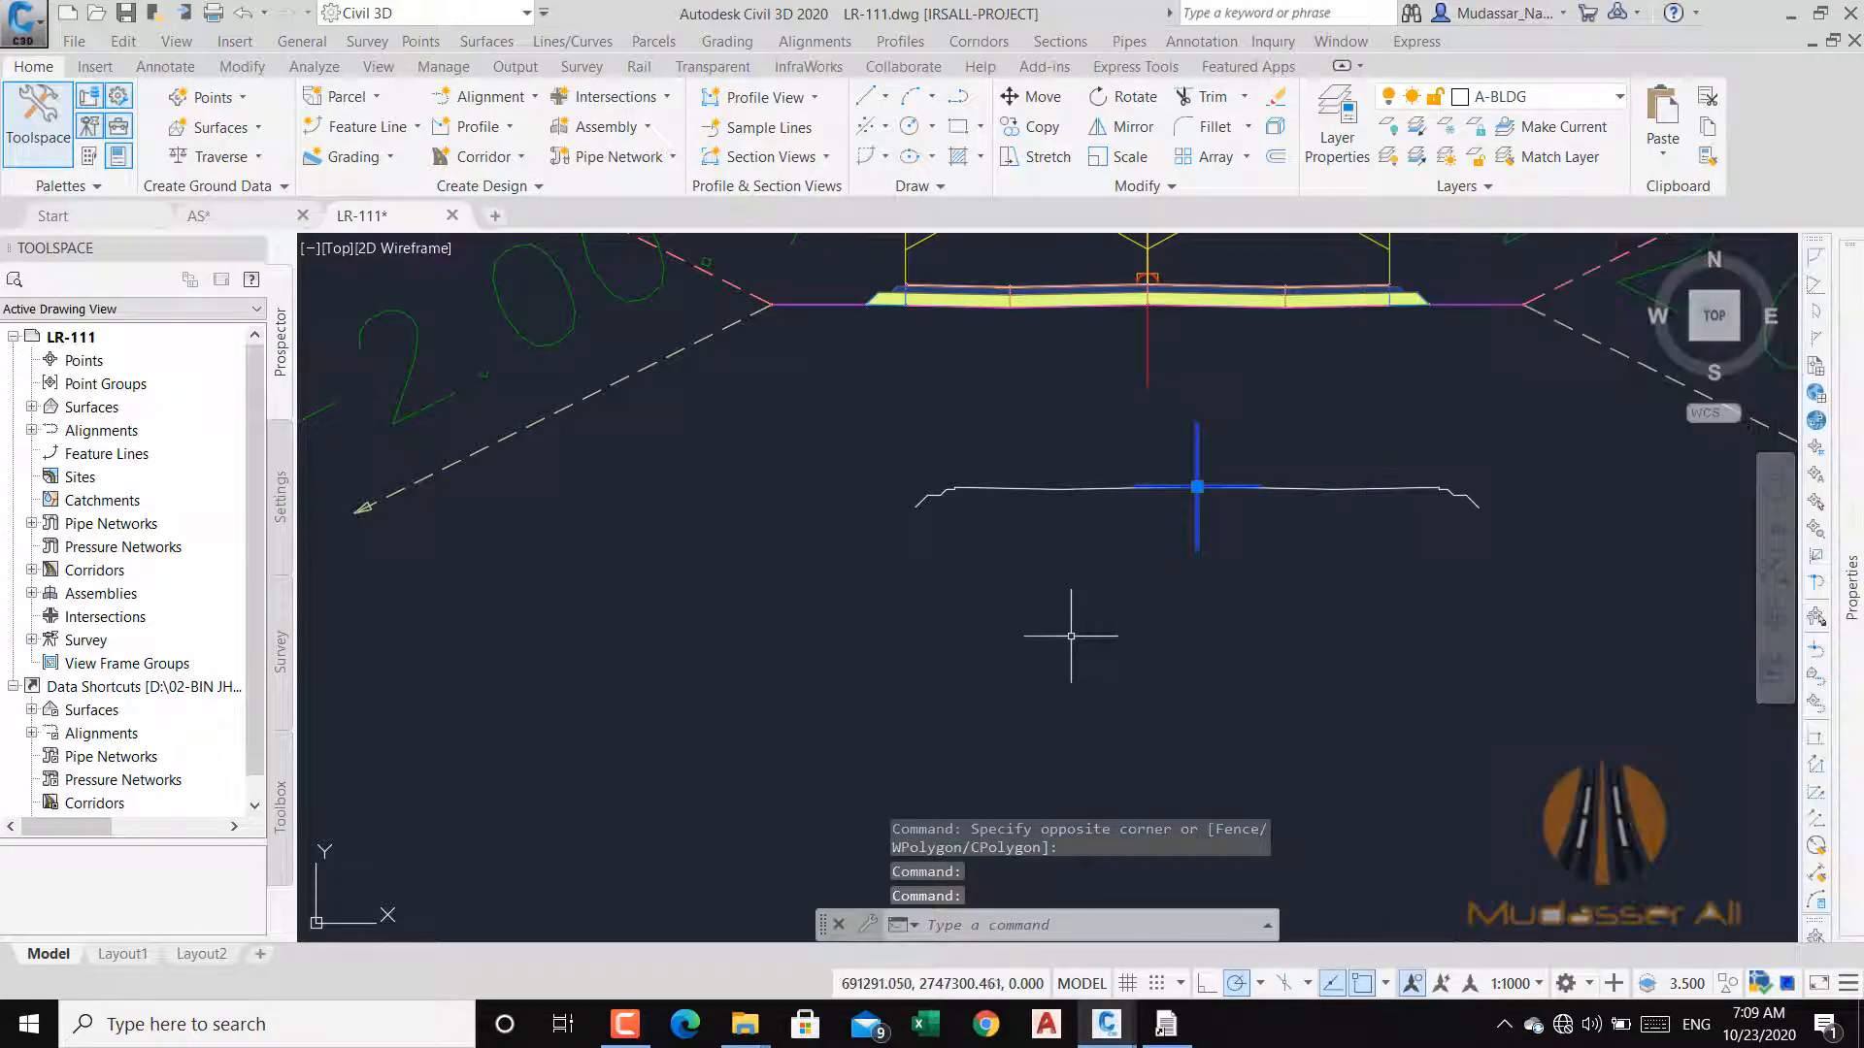
# Reduce the point size to 0.1 absolute units in the point style settings.
pyautogui.write('PY')
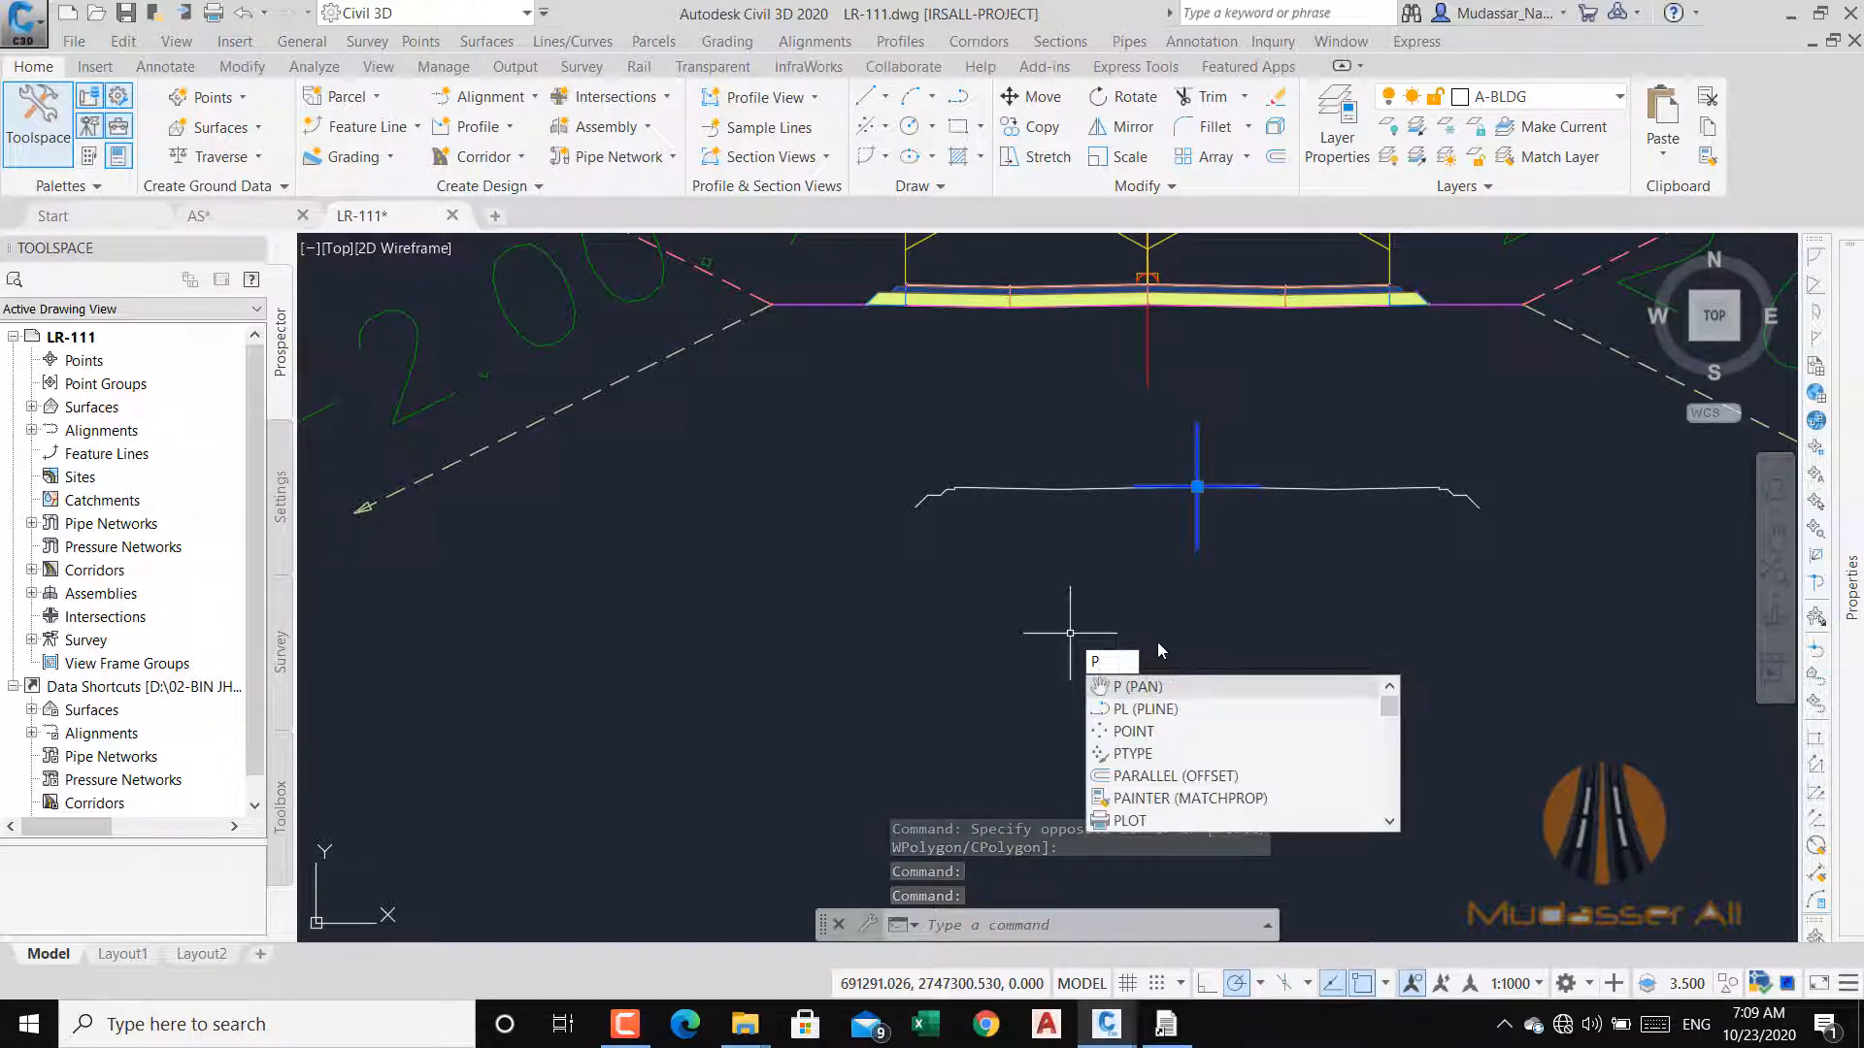
pyautogui.write('TYPE')
pyautogui.click(1163, 689)
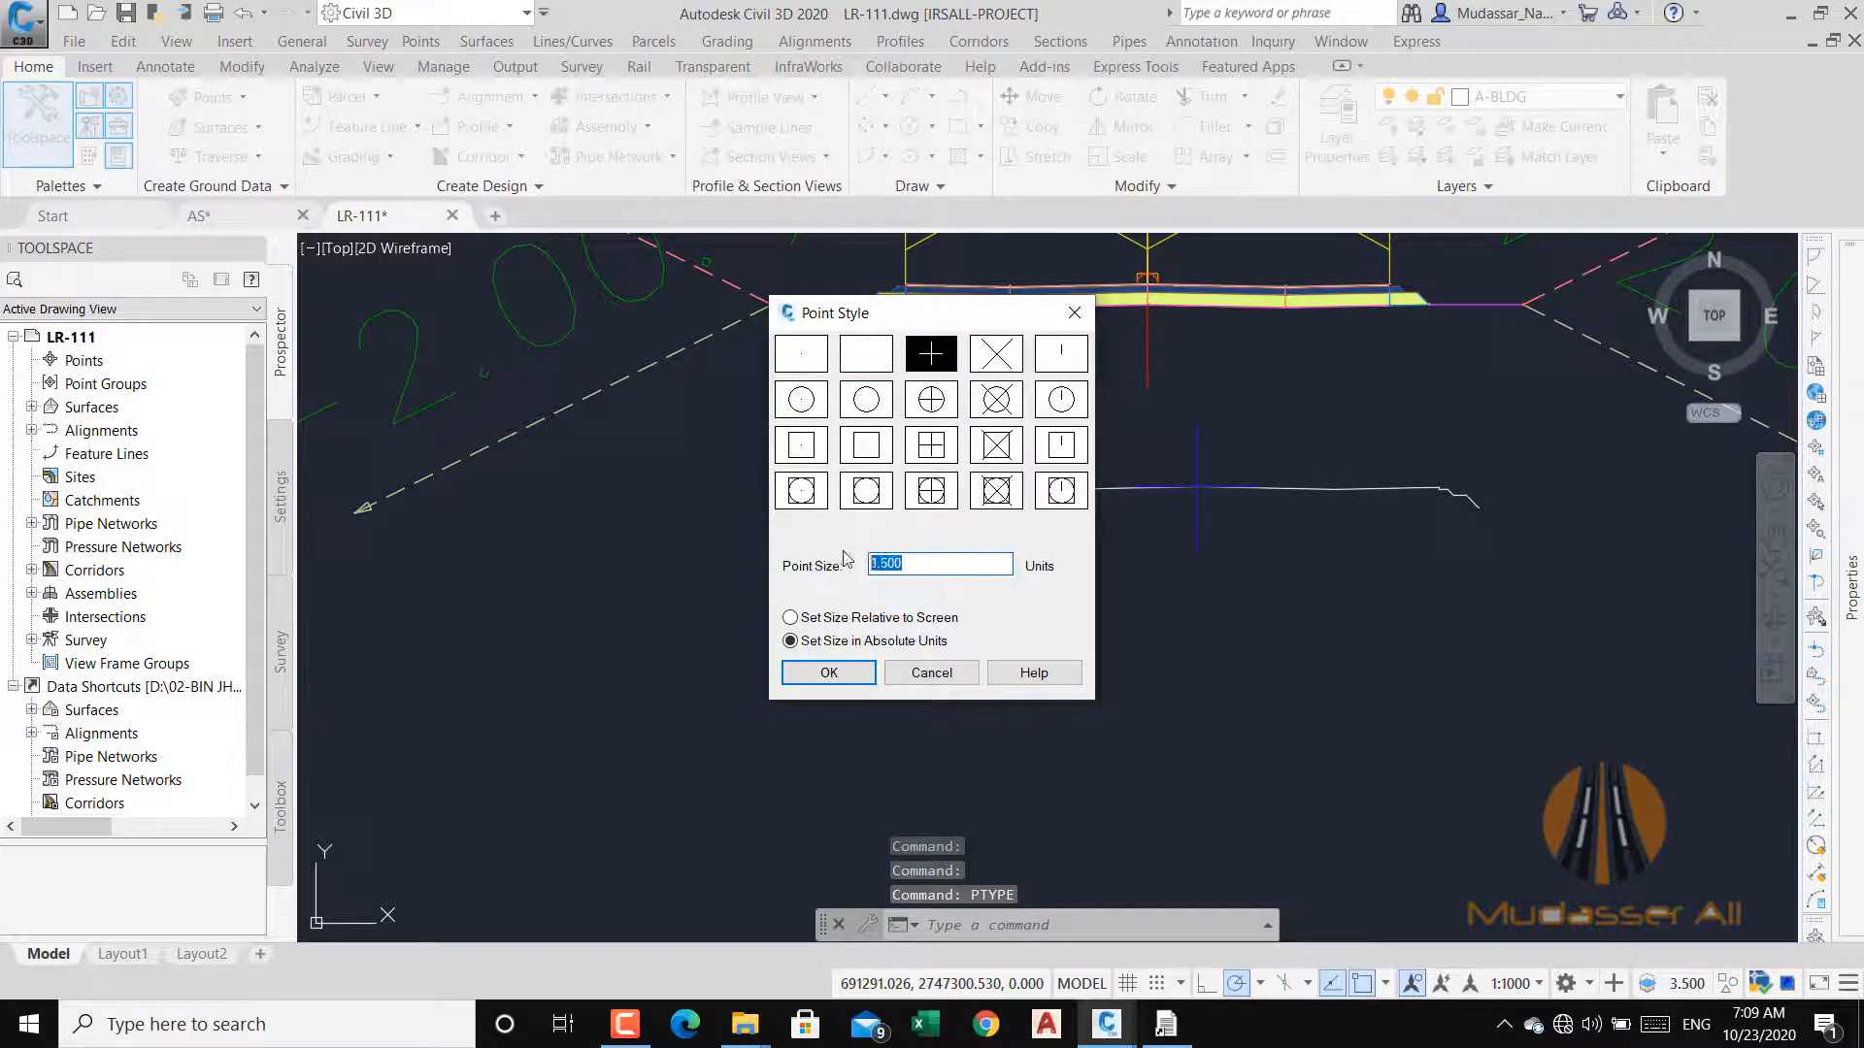
pyautogui.click(830, 673)
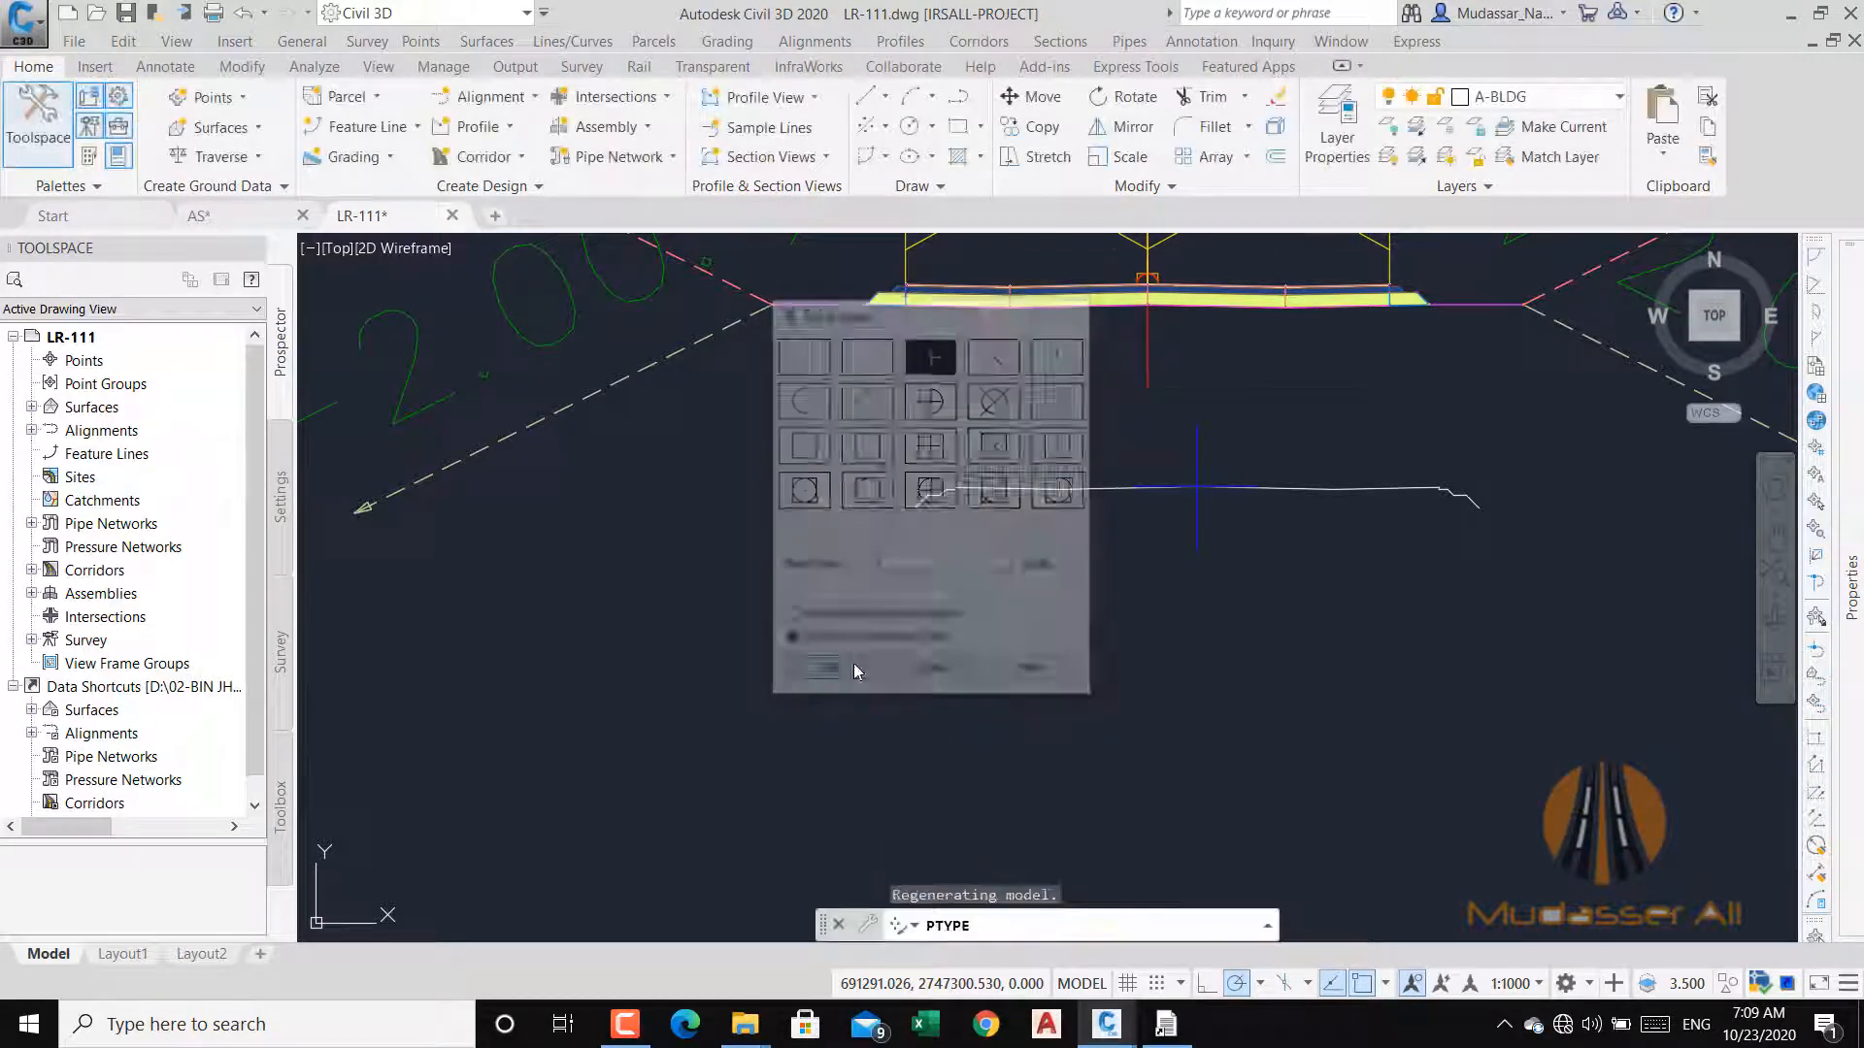
pyautogui.scroll(2, 1197, 482)
pyautogui.scroll(2, 1197, 481)
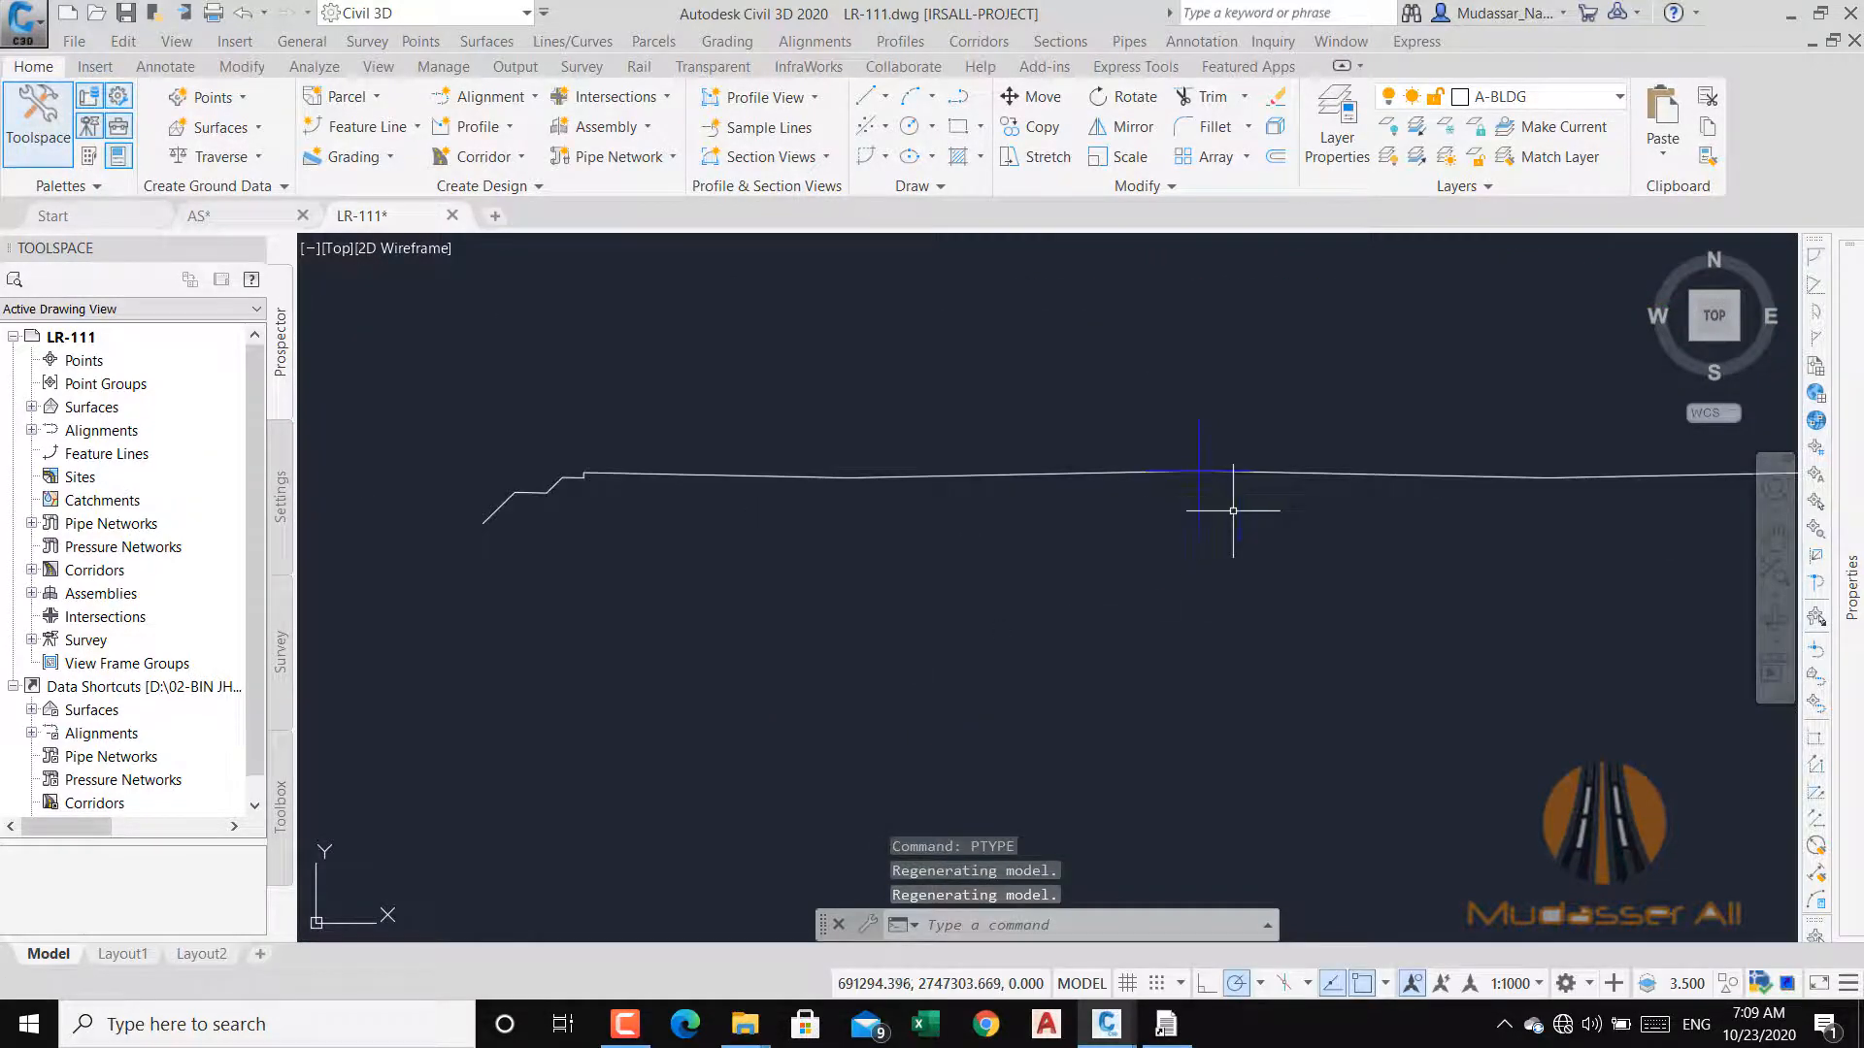
pyautogui.press('Return')
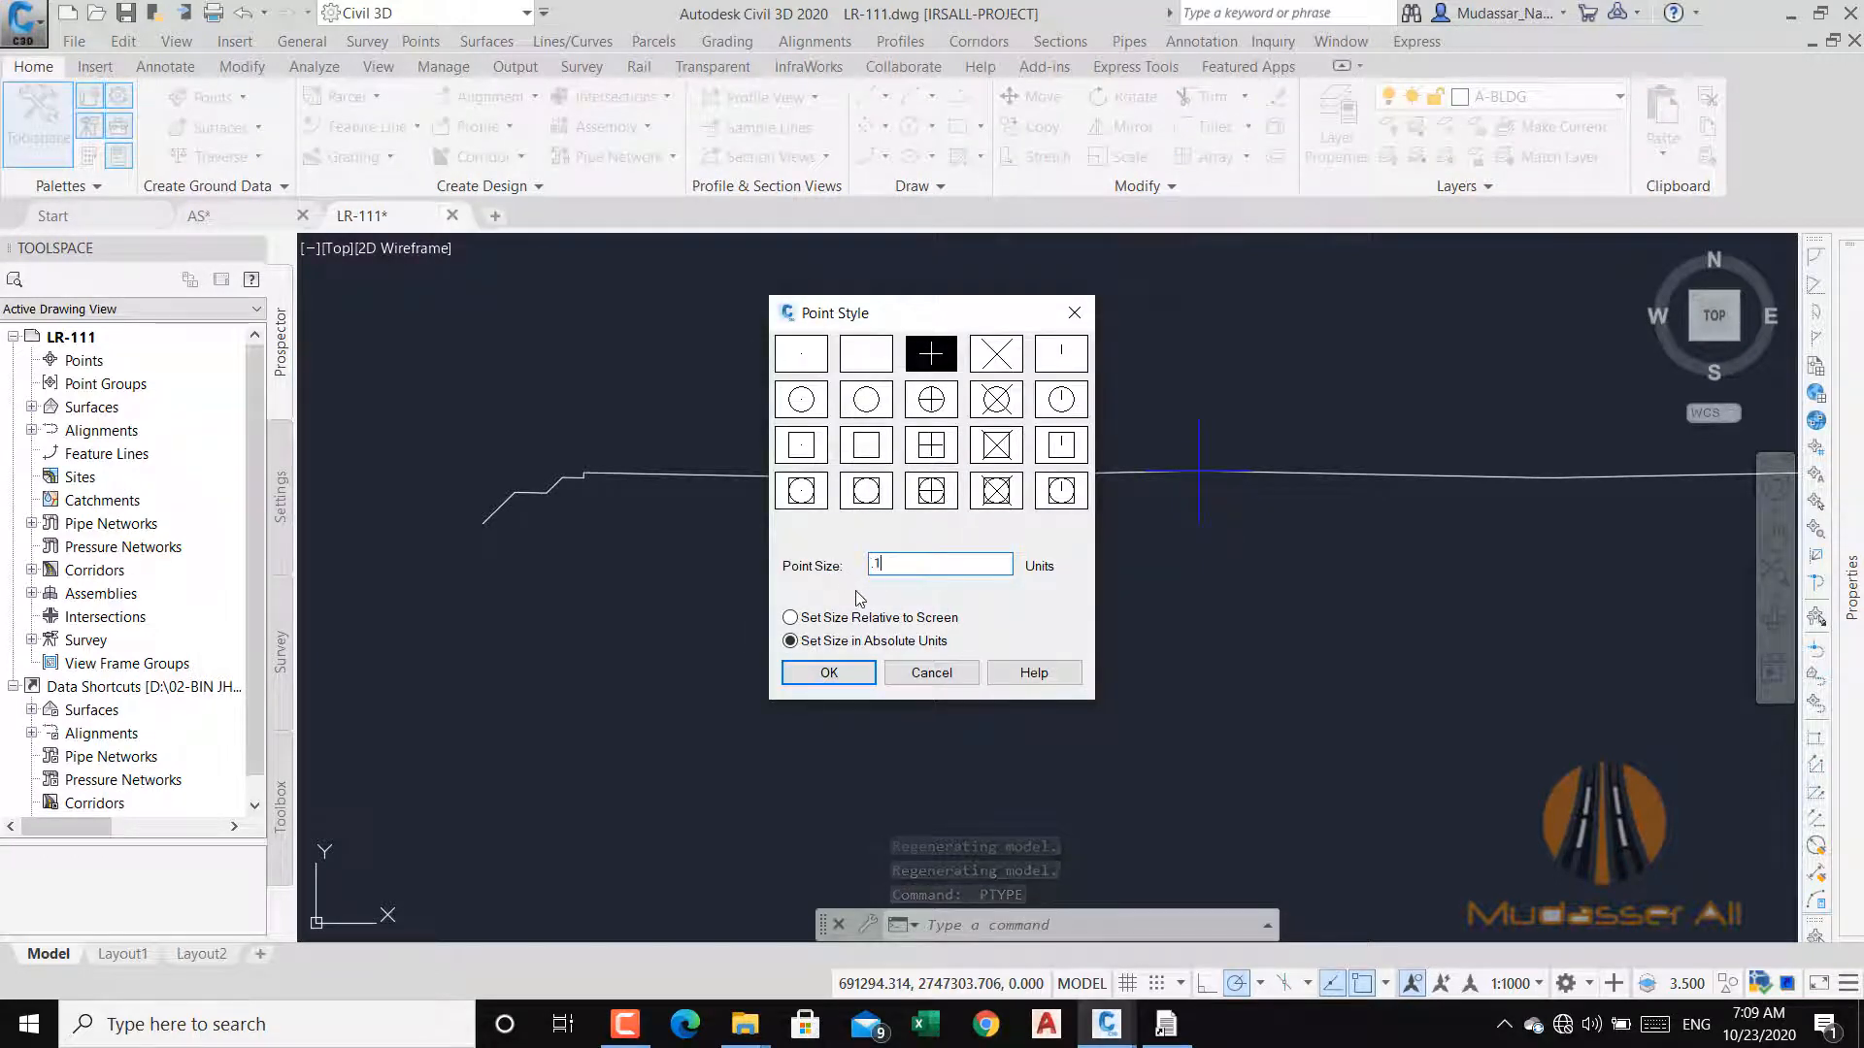
pyautogui.click(830, 673)
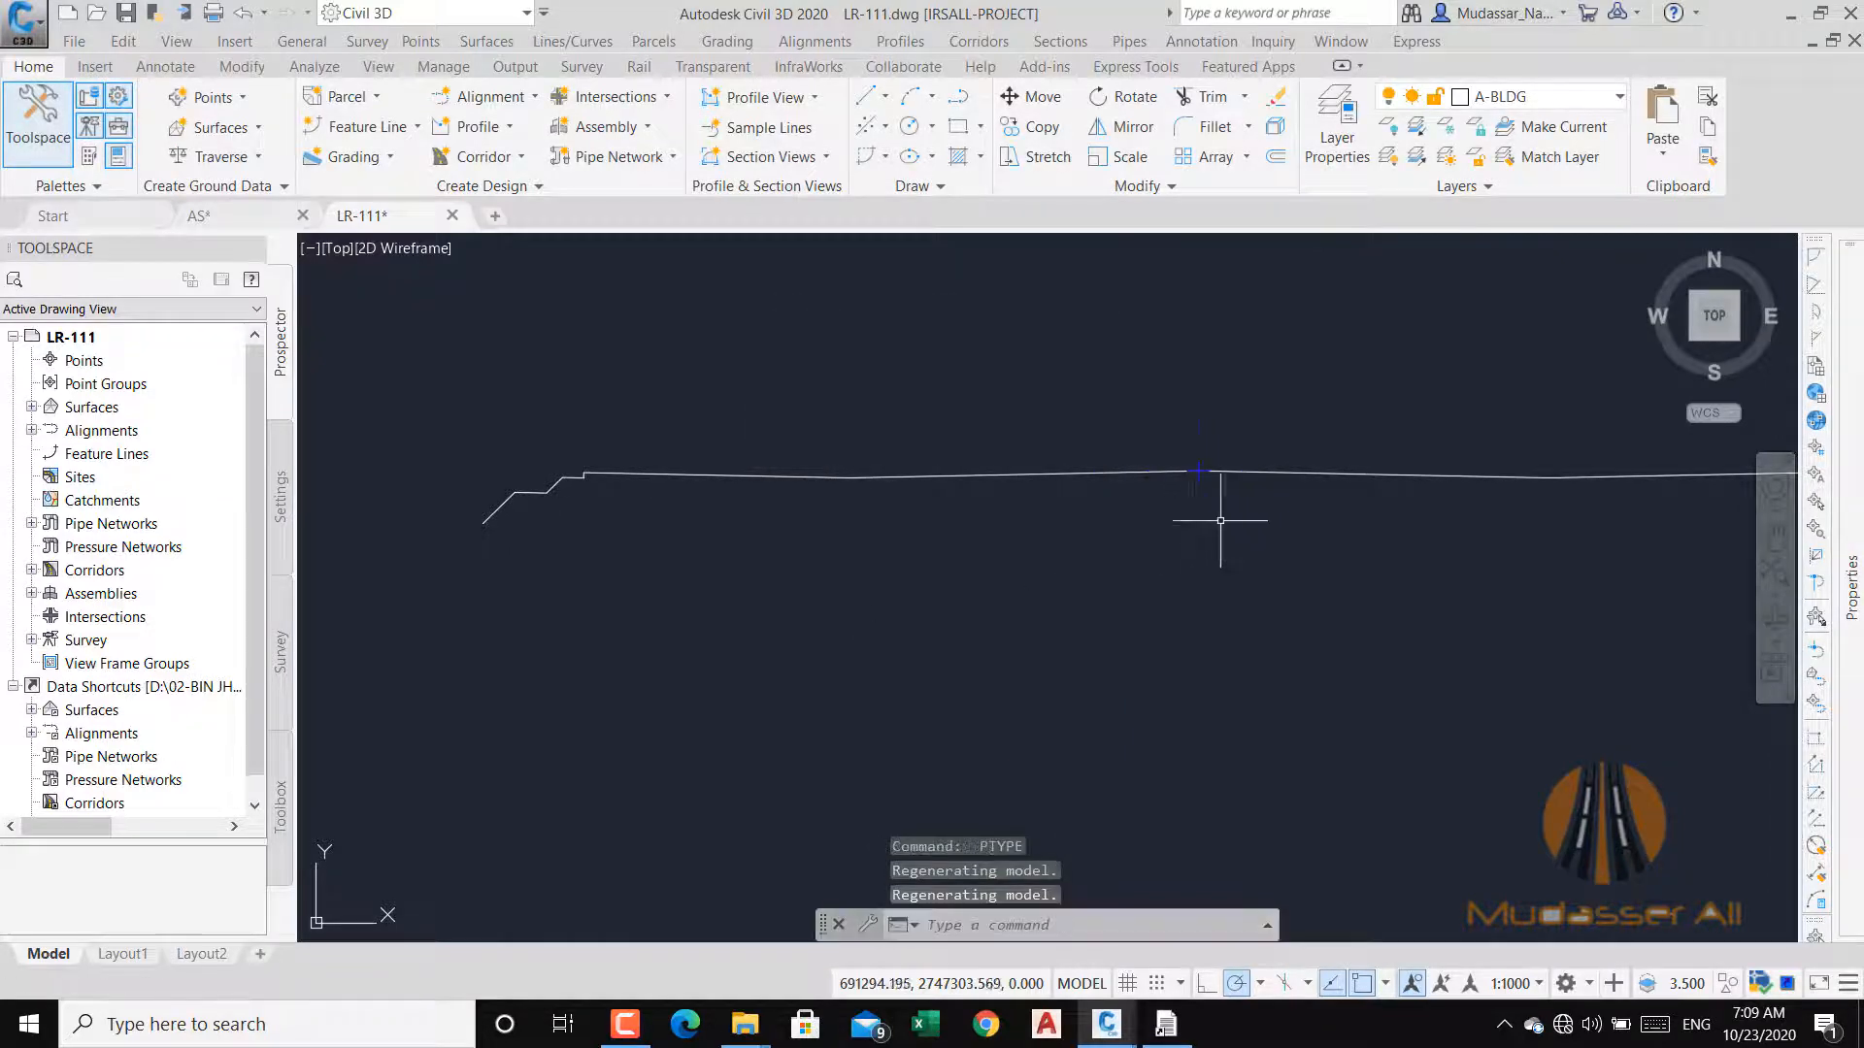
# Copy the blue point from the crown to the lane break point on the polyline's right side.
pyautogui.moveTo(1219, 523); pyautogui.dragTo(988, 495, button='middle')
pyautogui.click(925, 441)
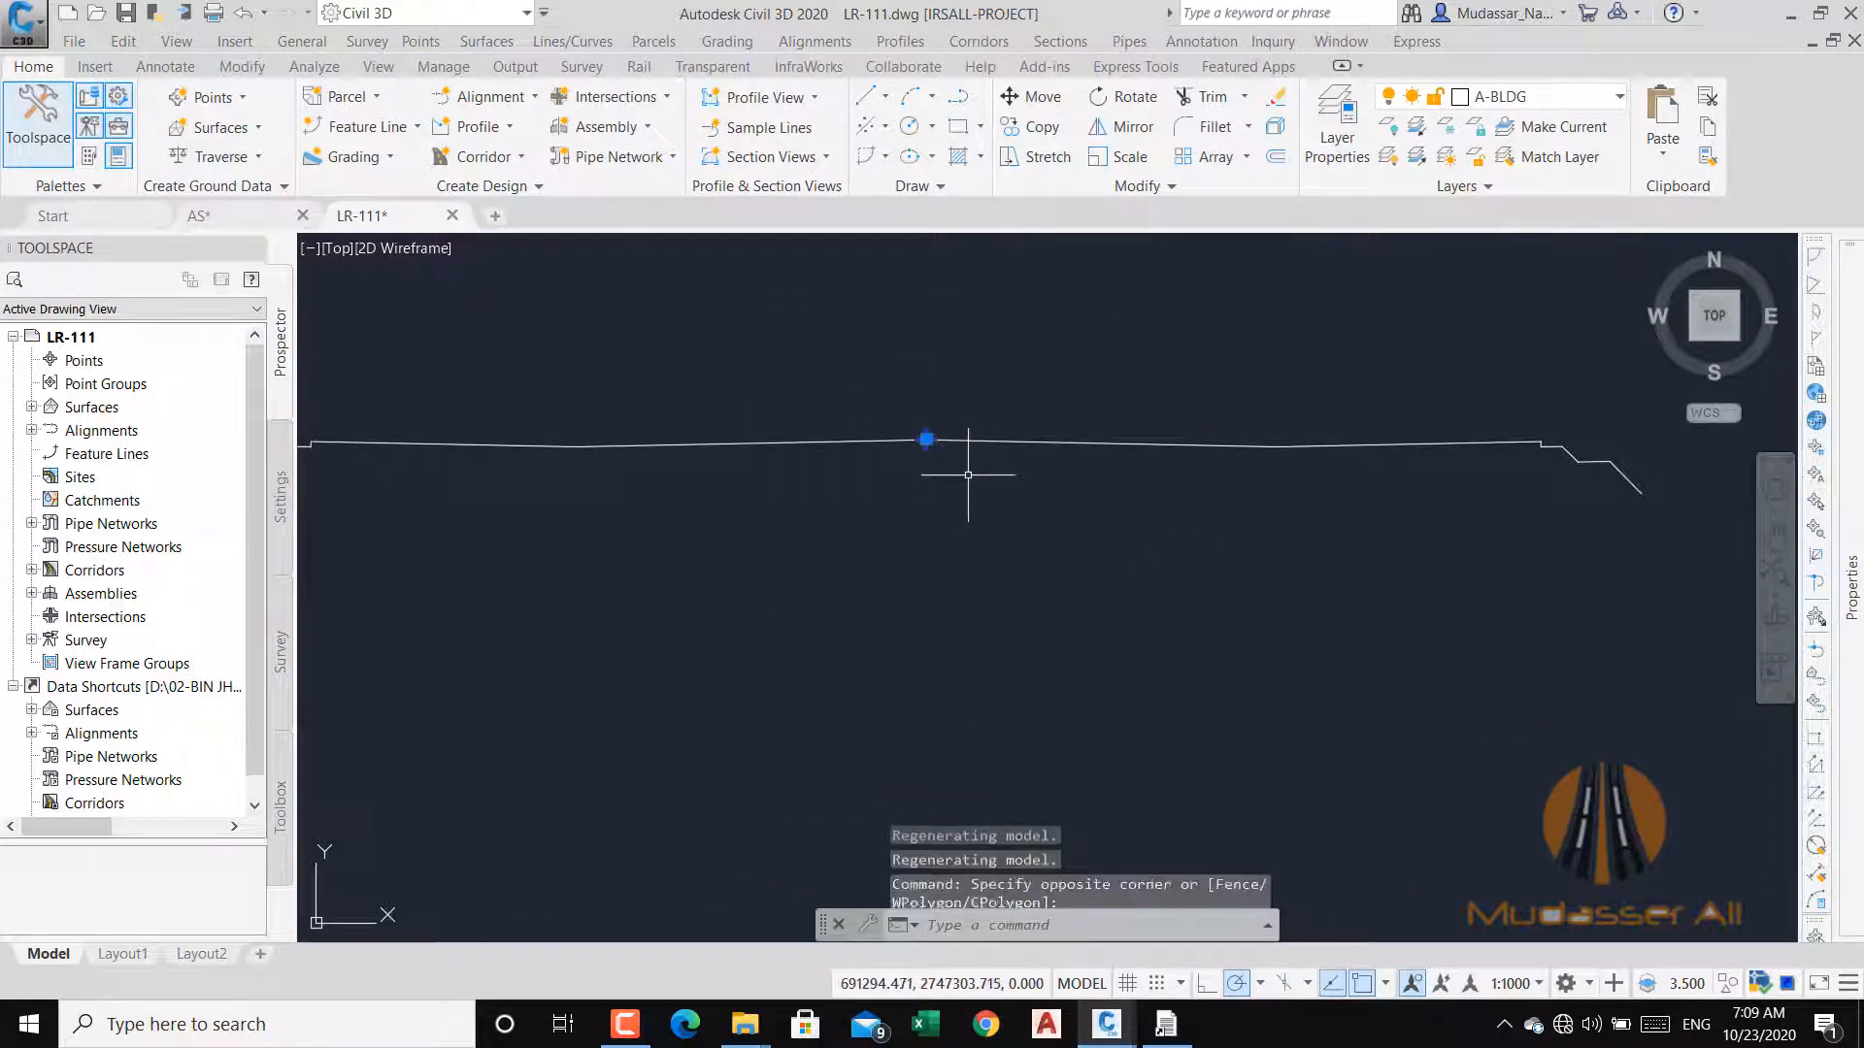
pyautogui.write('c')
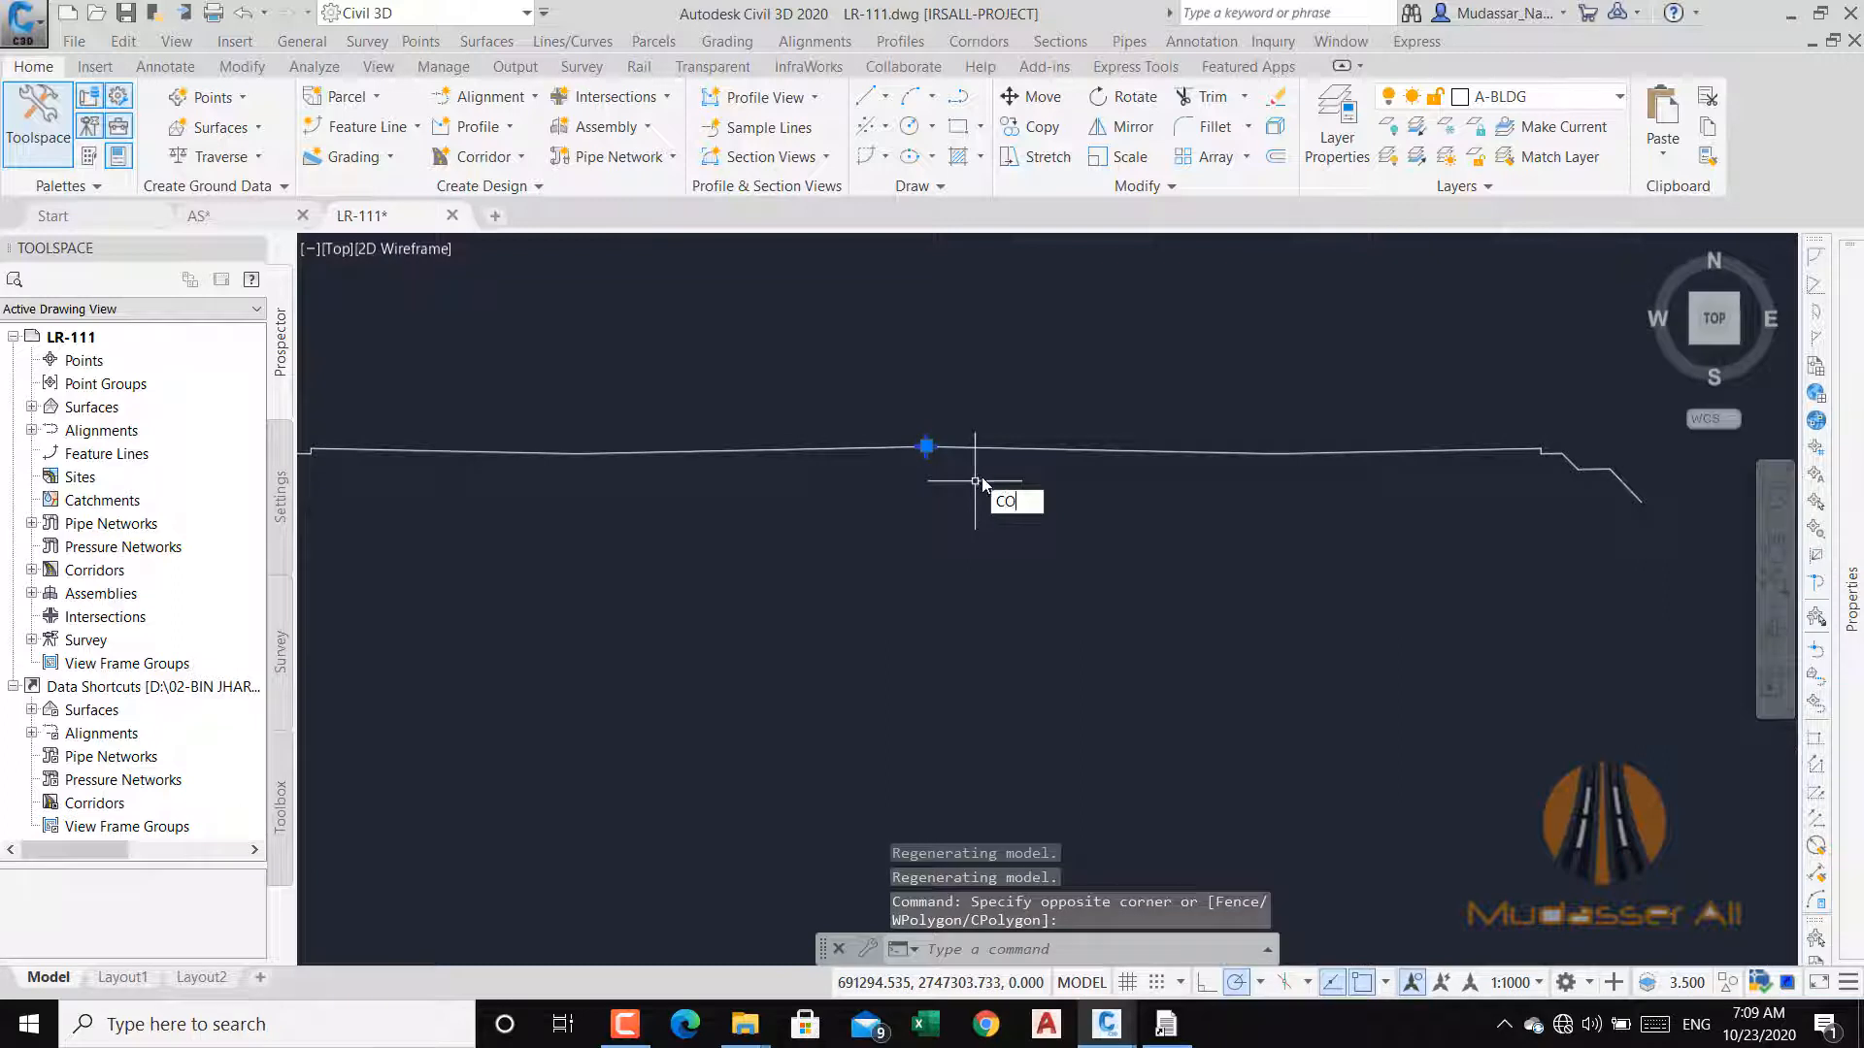
pyautogui.write('o')
pyautogui.press('Return')
pyautogui.click(925, 451)
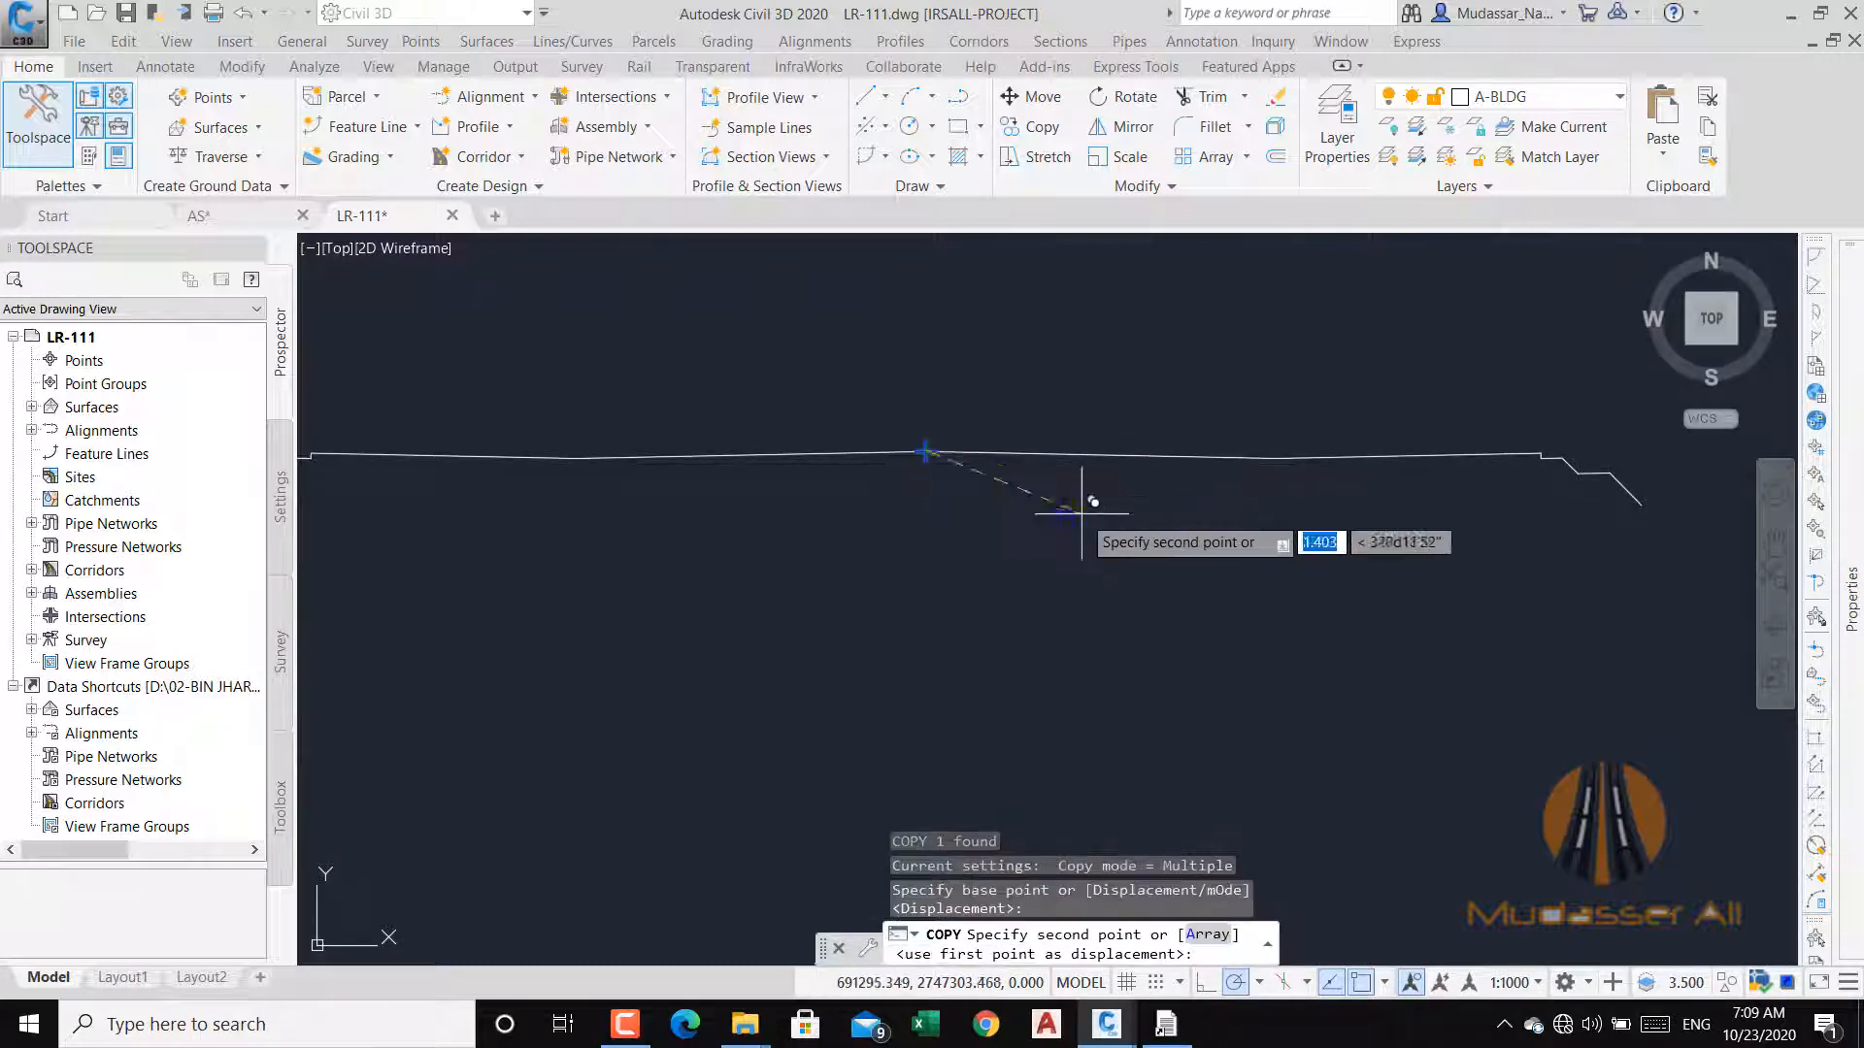
pyautogui.click(1283, 454)
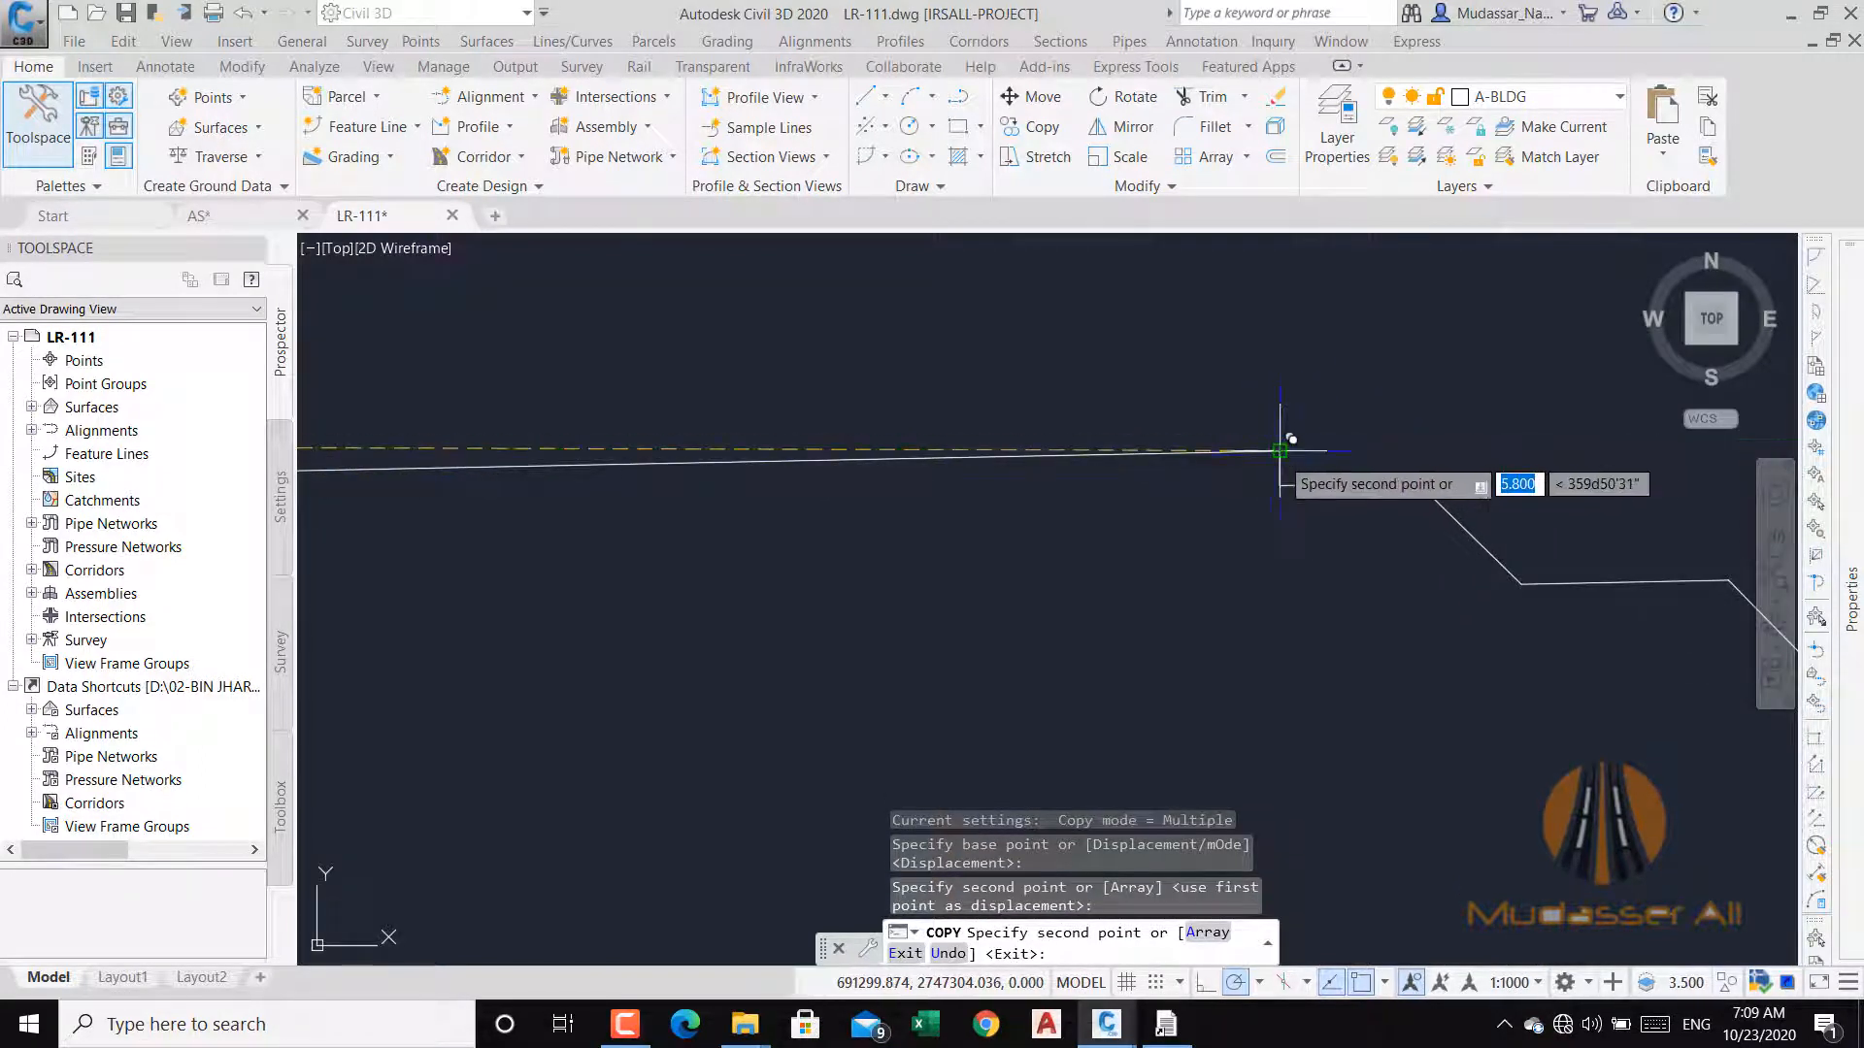
# Copy the blue point to the remaining vertices on the polyline's right side, down to the end of the side slope.
pyautogui.click(1280, 451)
pyautogui.click(1282, 453)
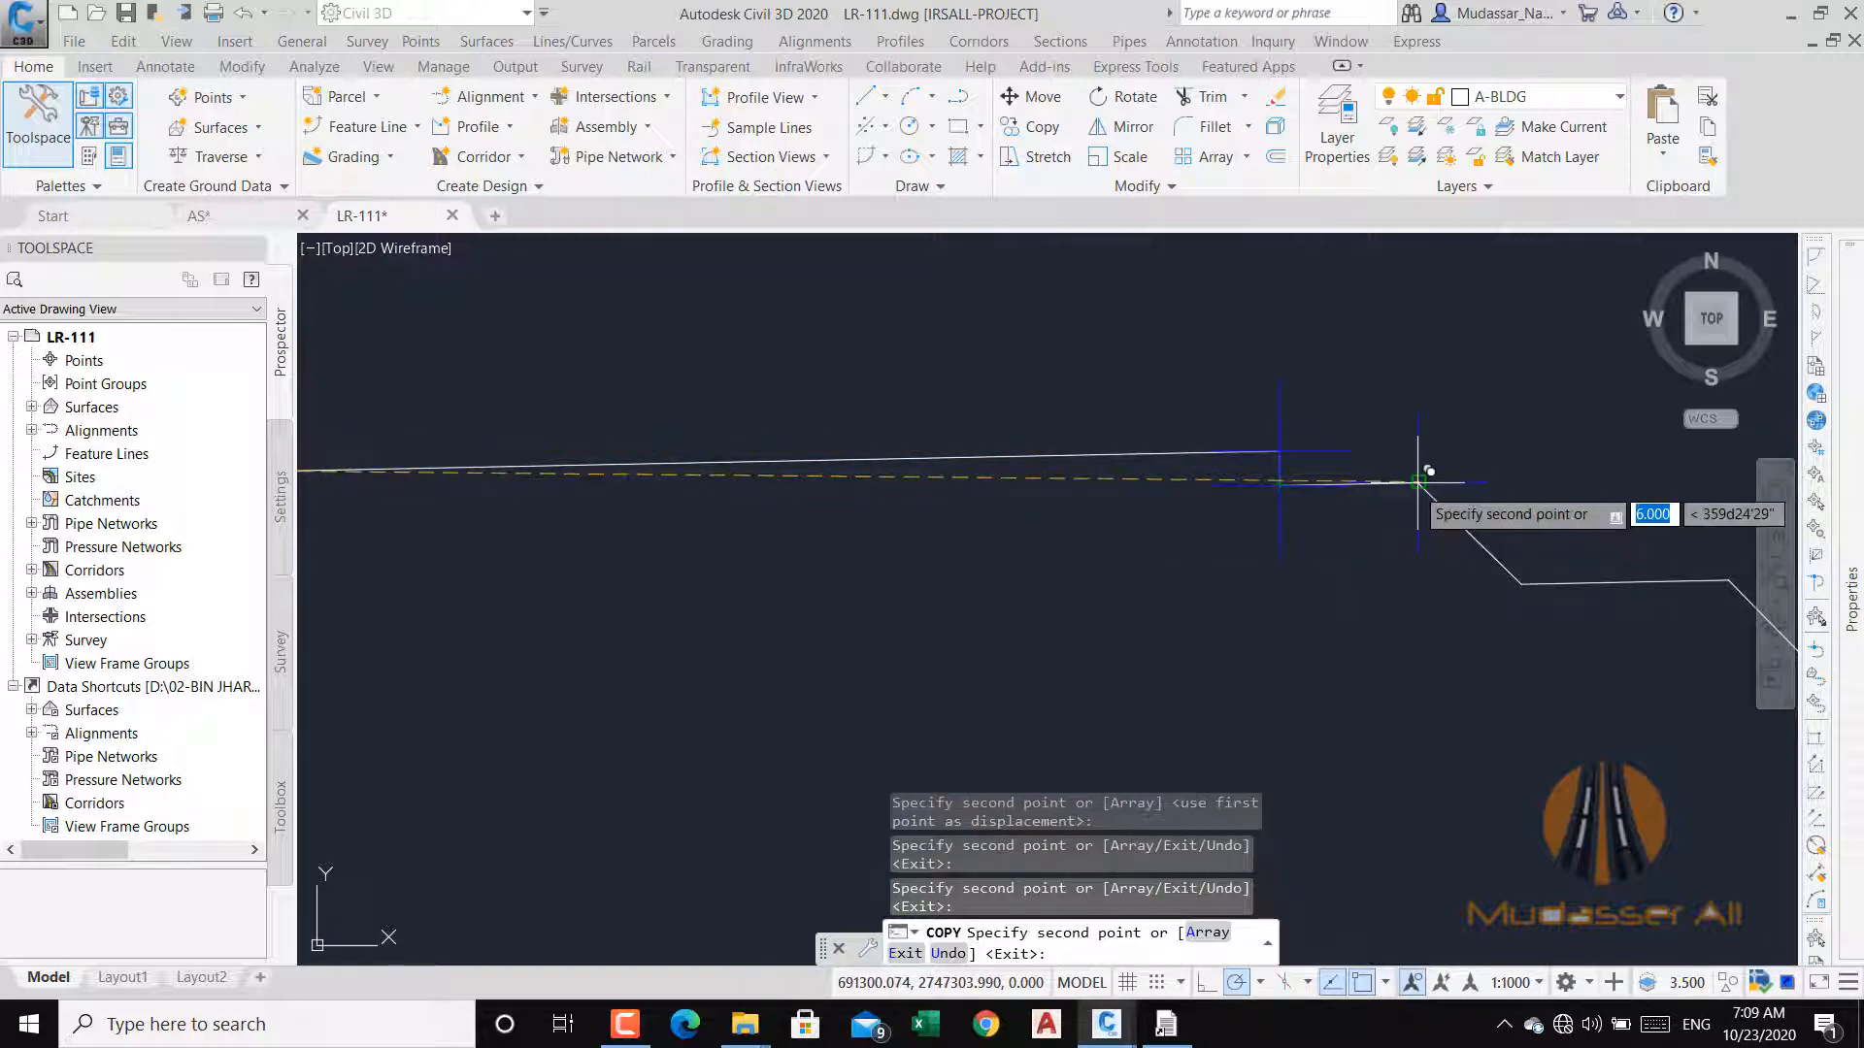
pyautogui.click(1418, 482)
pyautogui.moveTo(1446, 594); pyautogui.dragTo(1160, 585, button='middle')
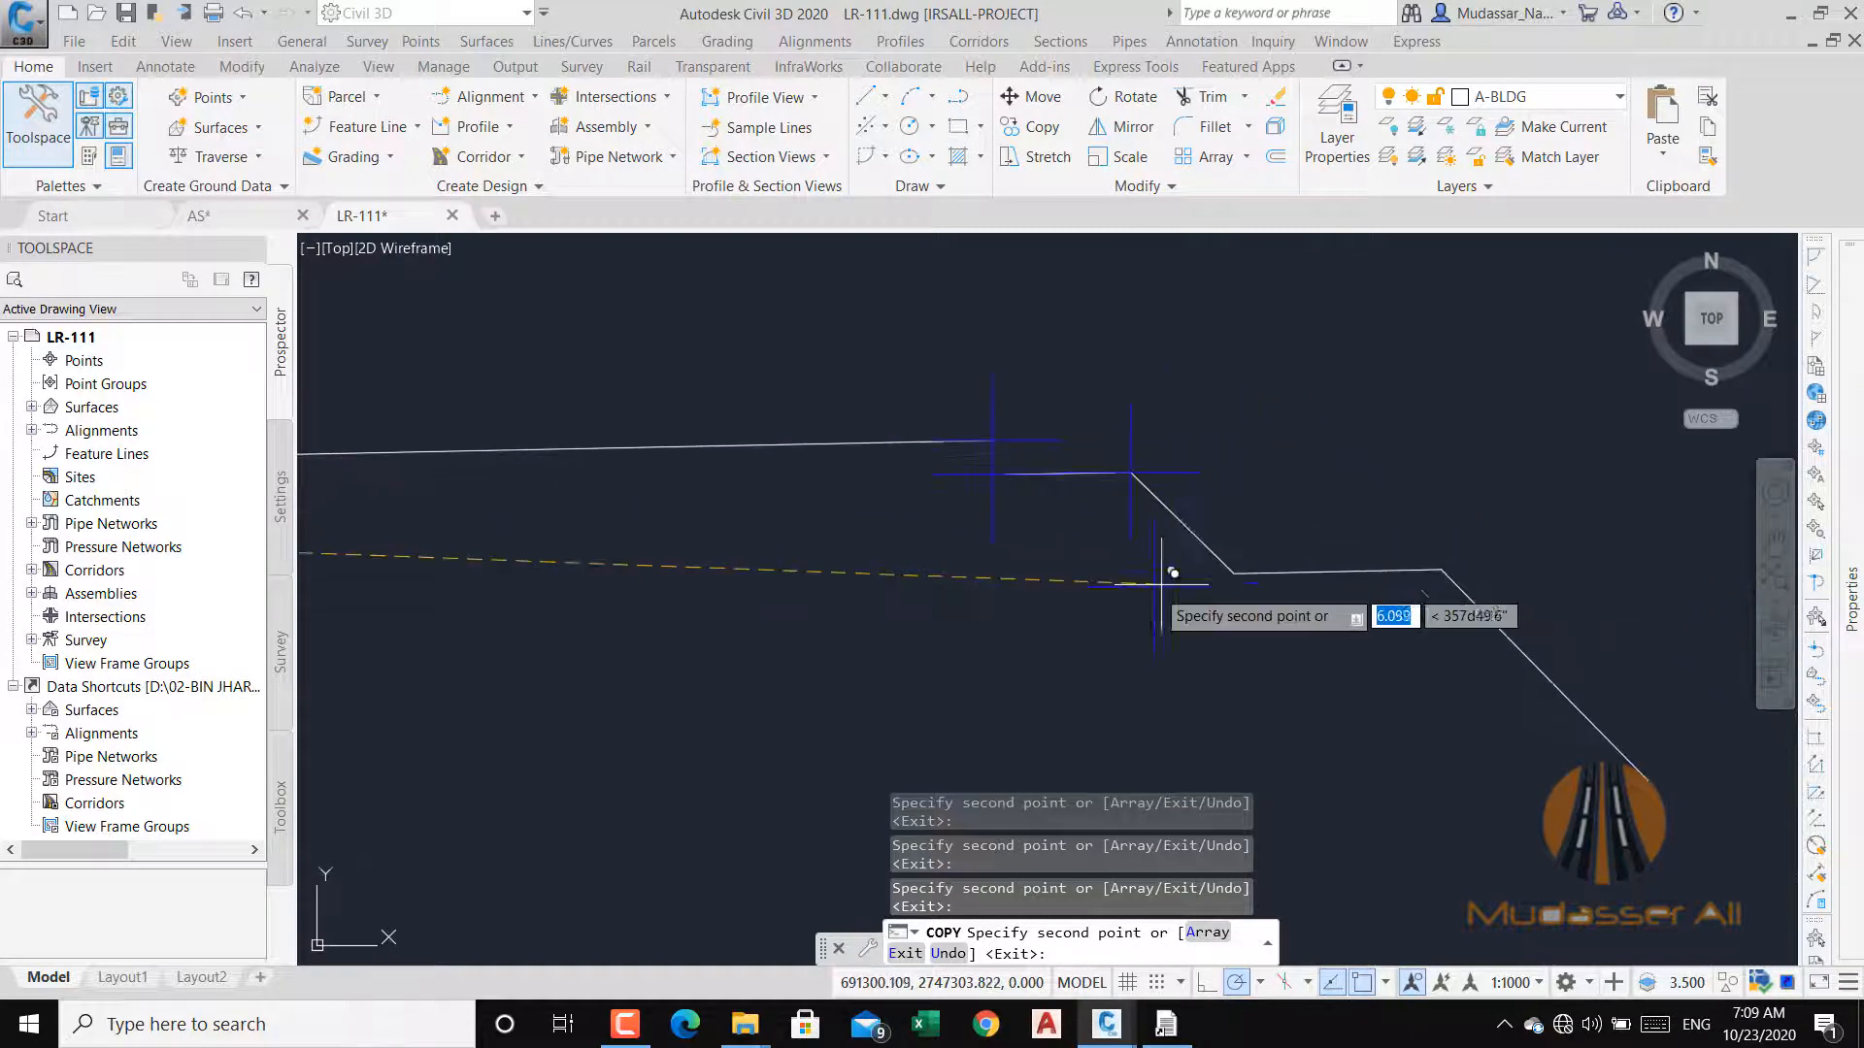
pyautogui.click(1233, 571)
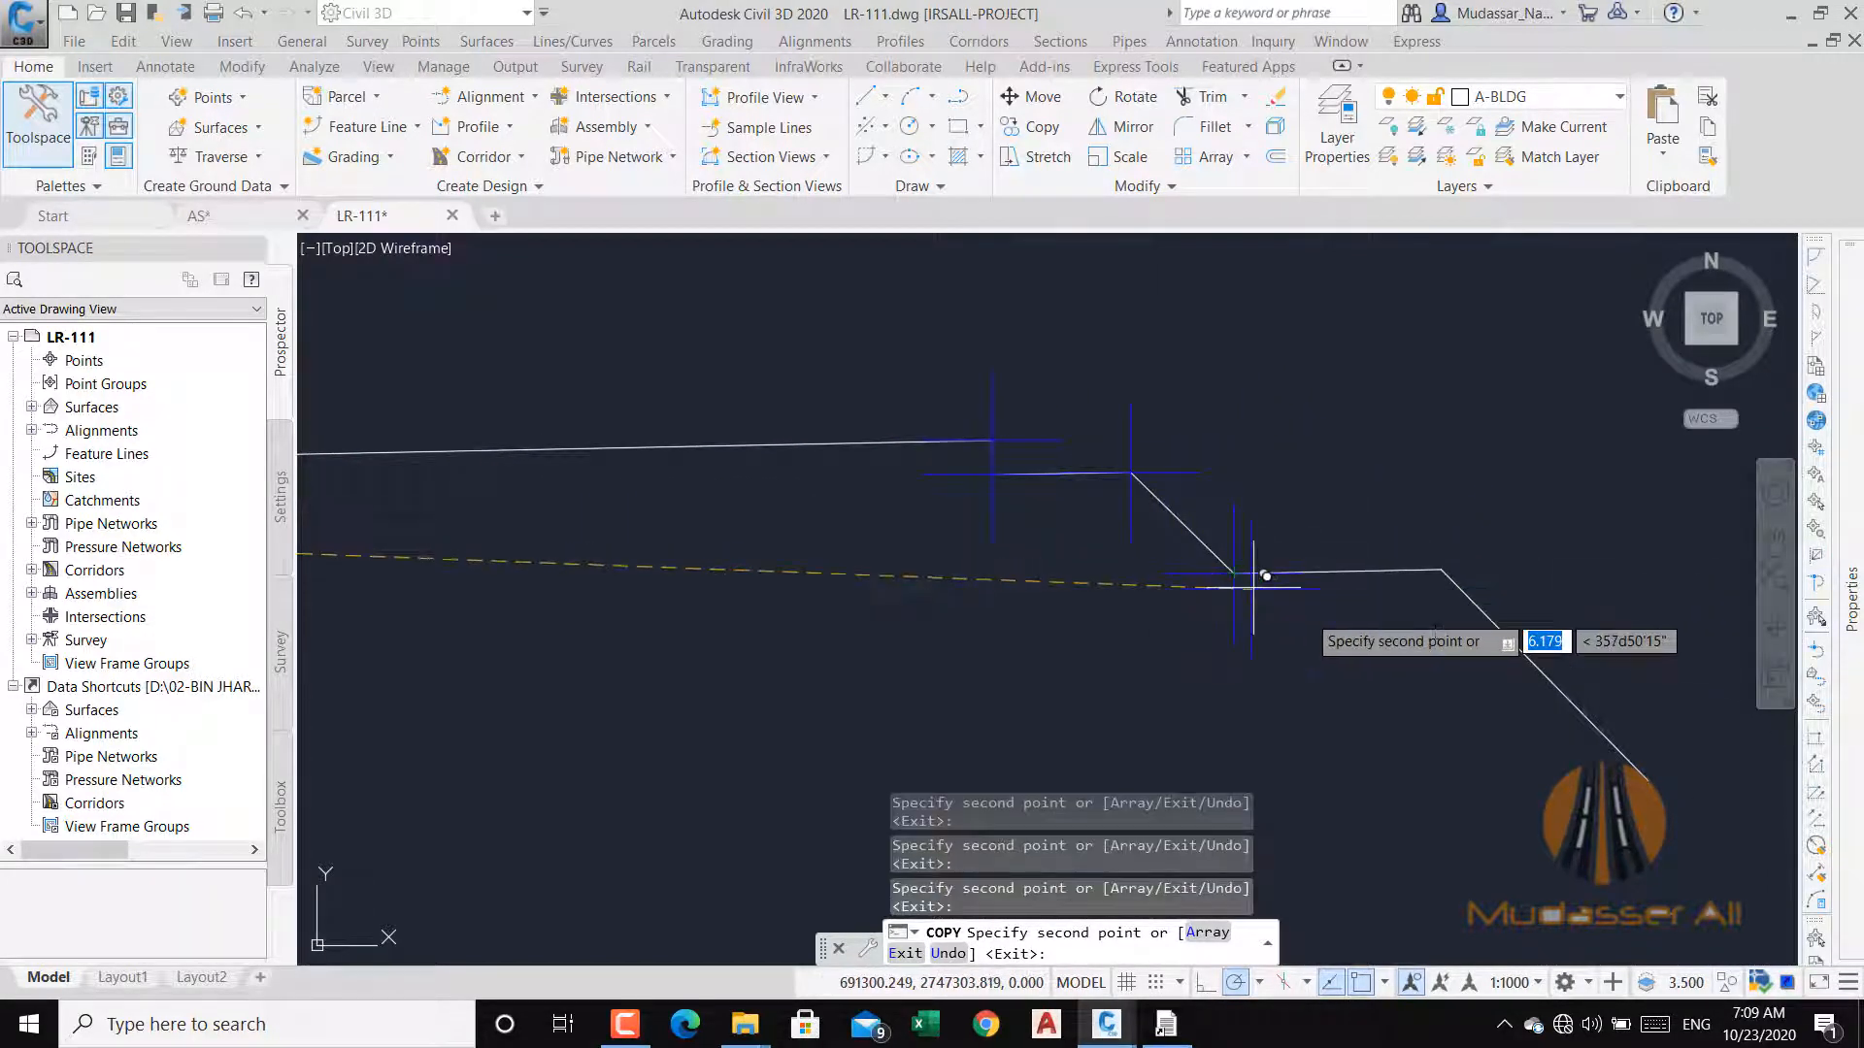
pyautogui.click(1439, 572)
pyautogui.moveTo(1589, 701); pyautogui.dragTo(1237, 514, button='middle')
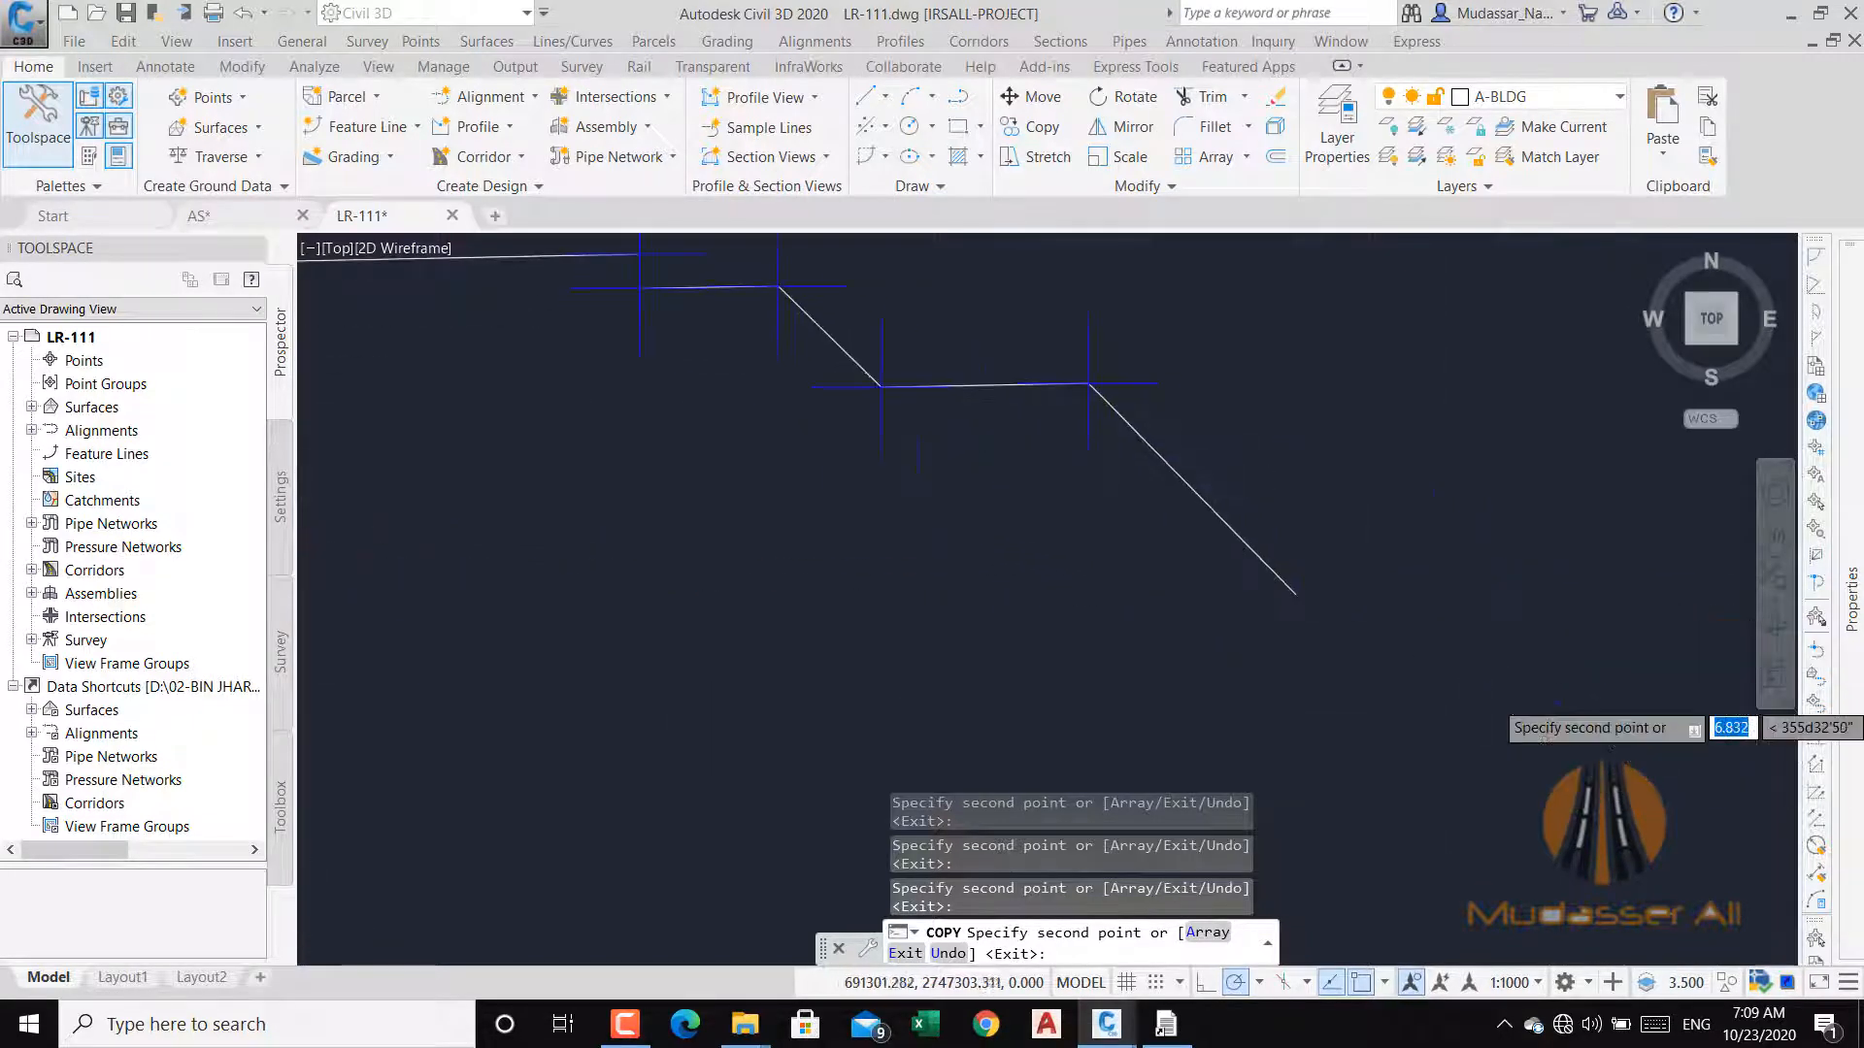
pyautogui.click(1295, 594)
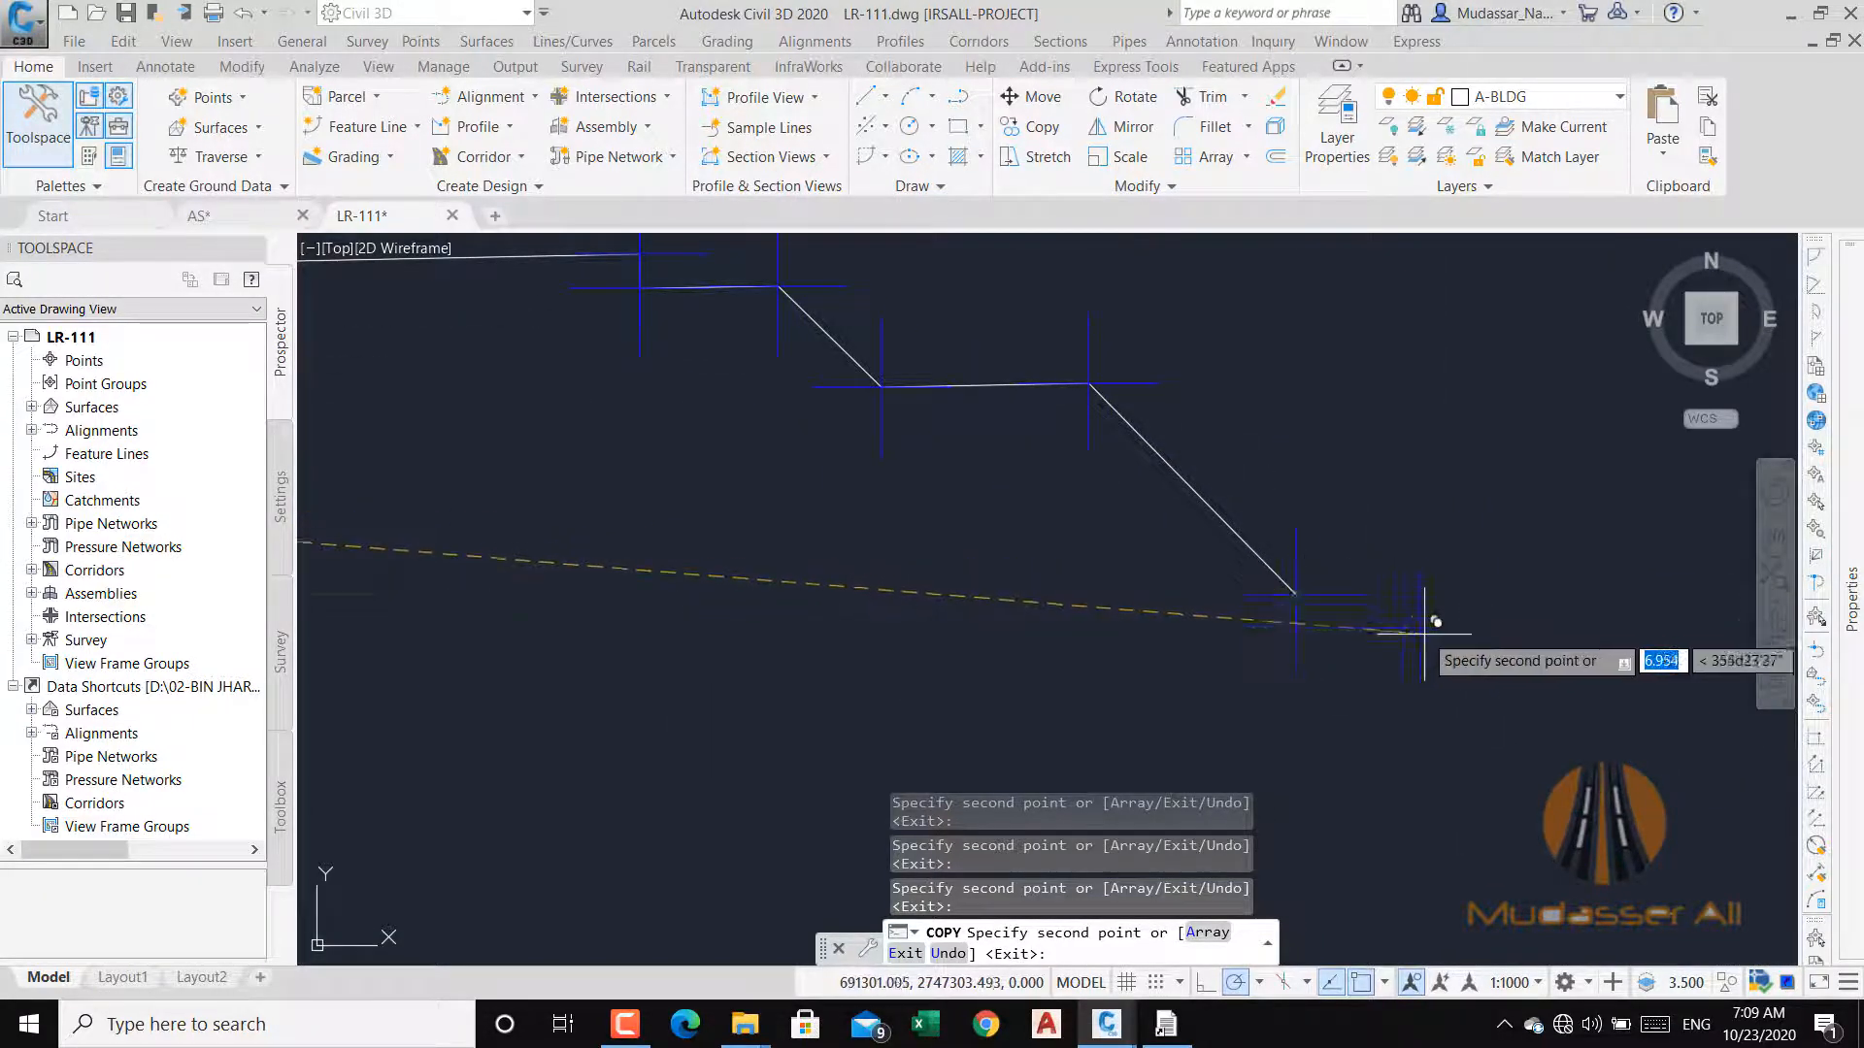
pyautogui.scroll(-5, 1424, 633)
pyautogui.press('Escape')
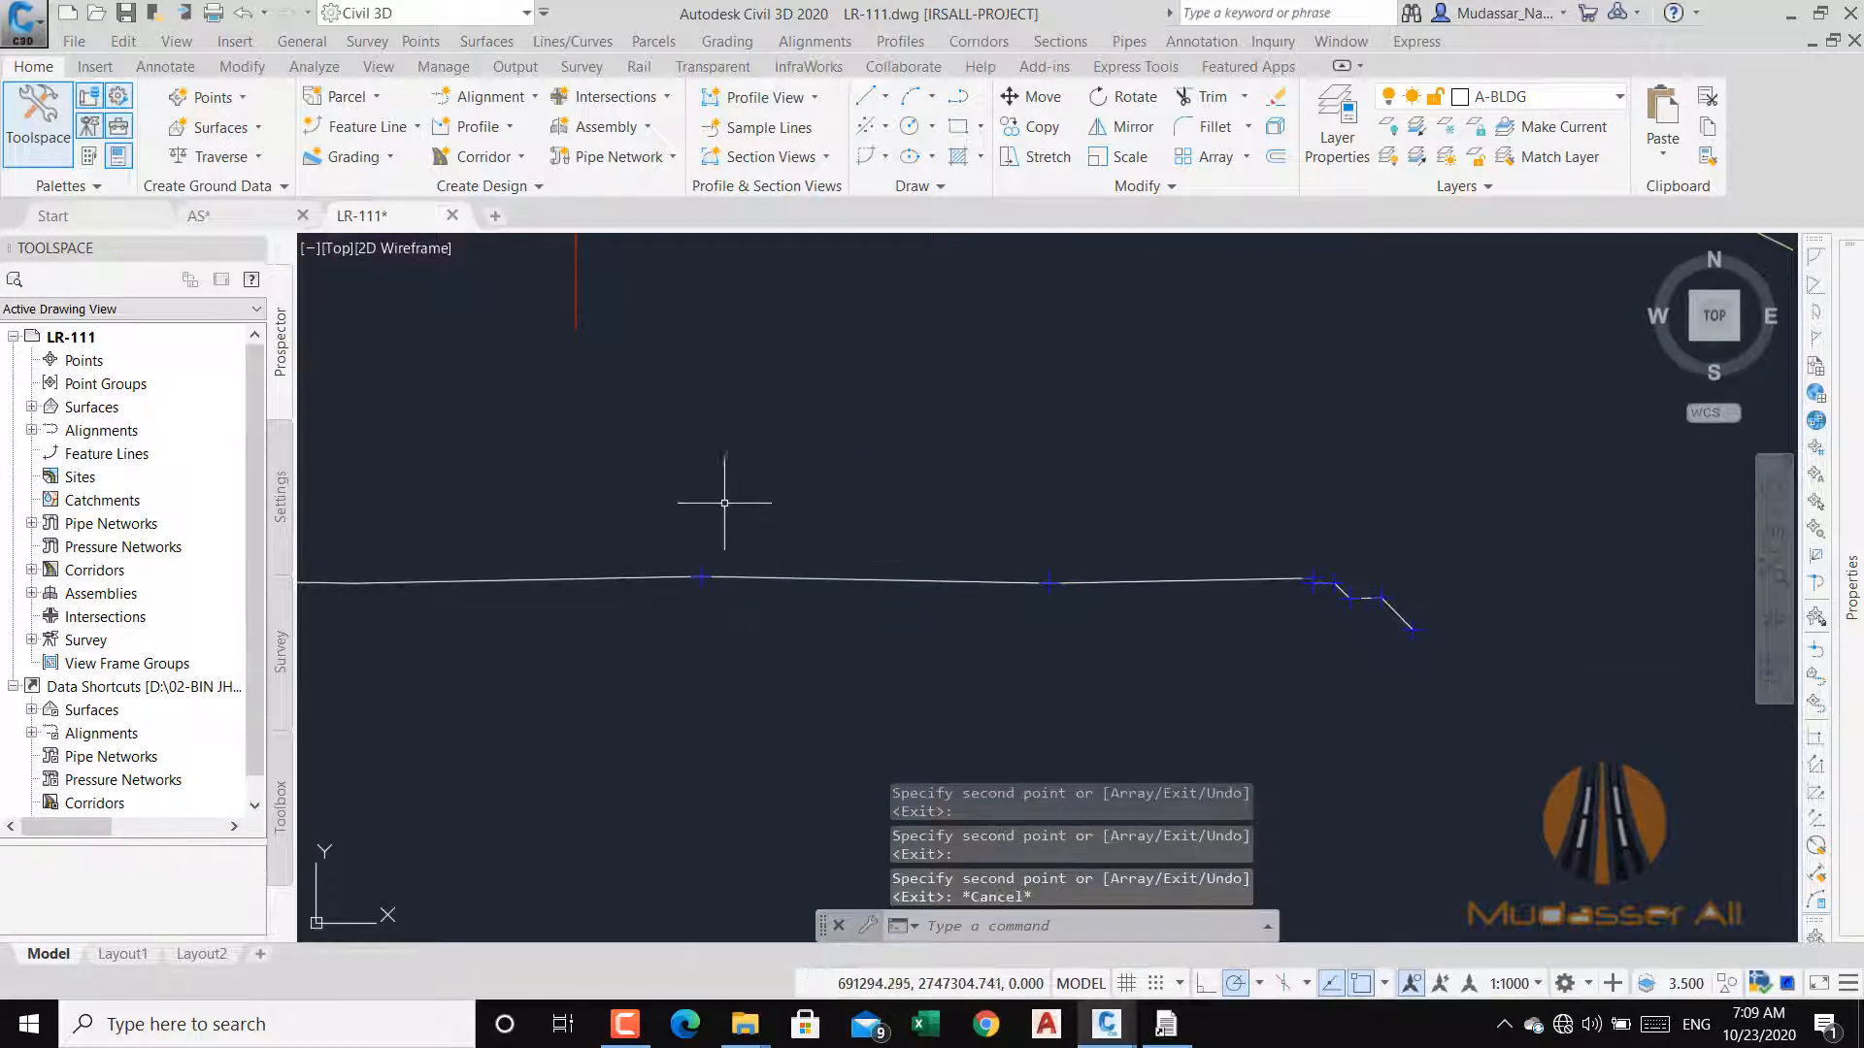
# Mirror the right-side points about a vertical line through the crown point, keeping the source points.
pyautogui.click(647, 504)
pyautogui.click(1553, 713)
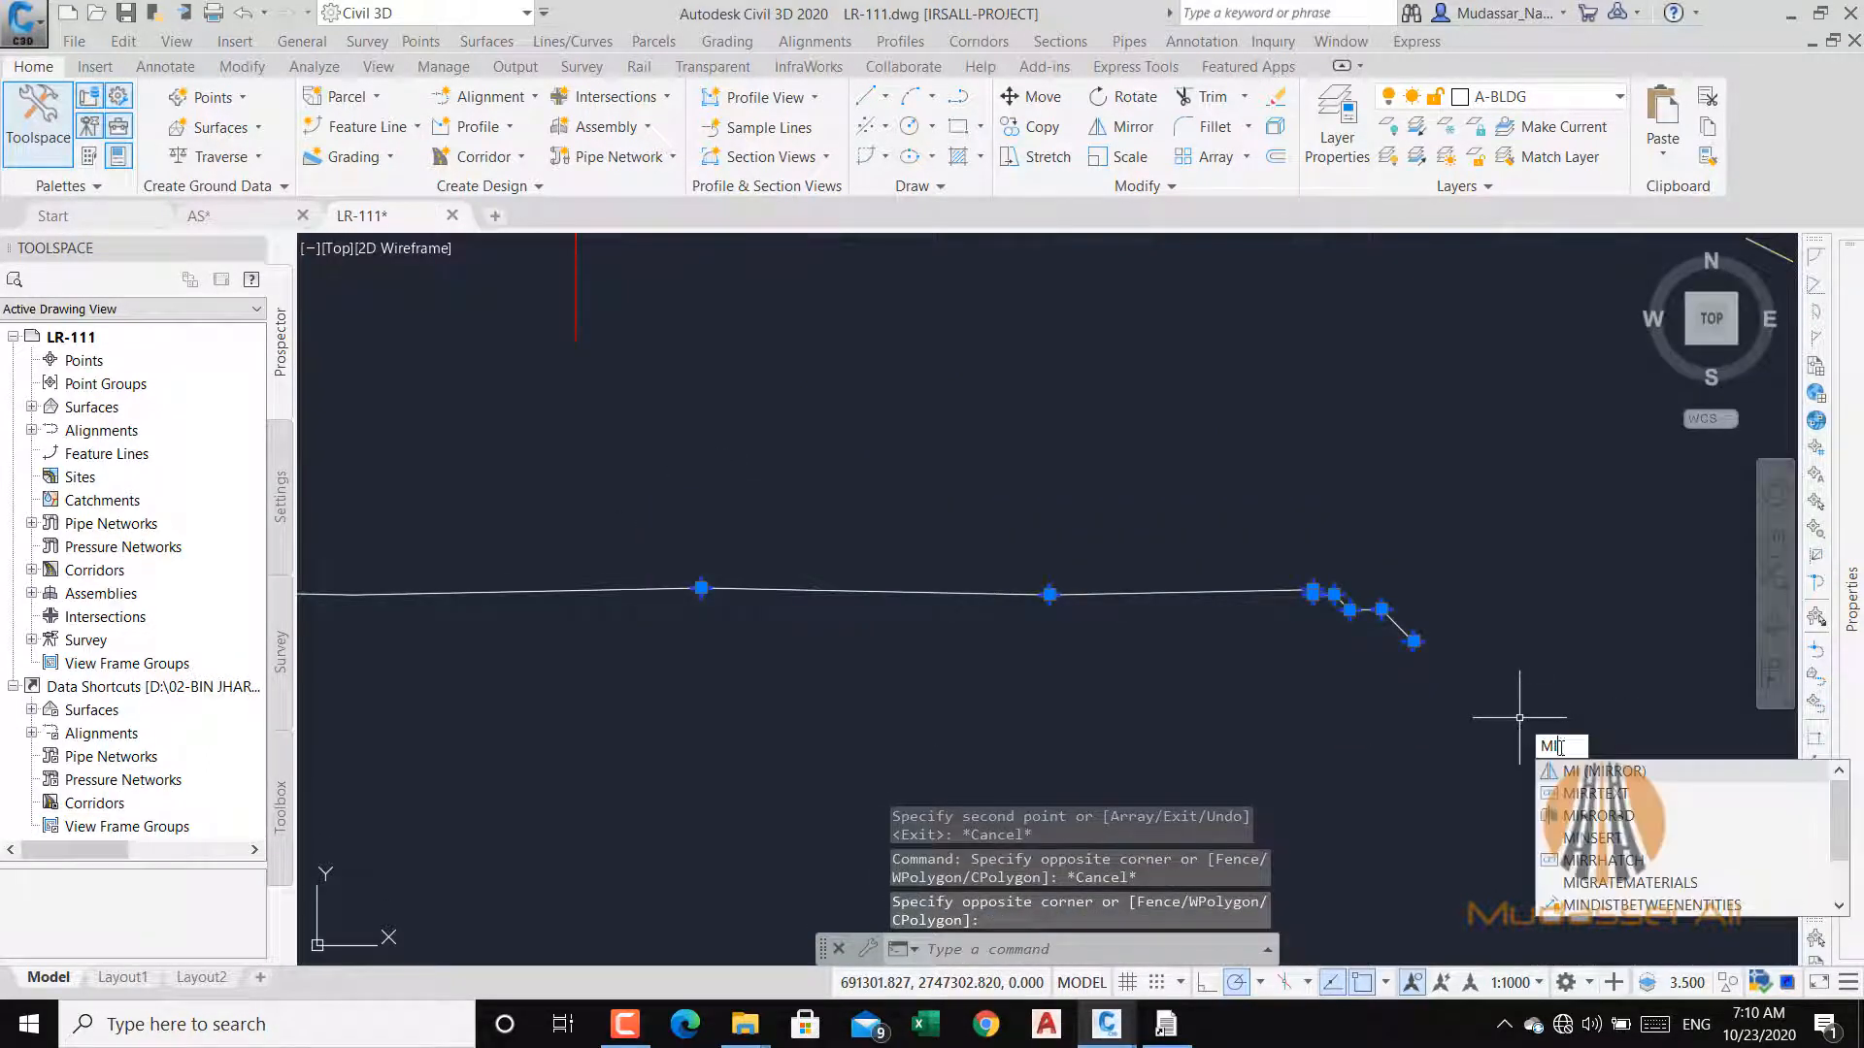
pyautogui.press('Return')
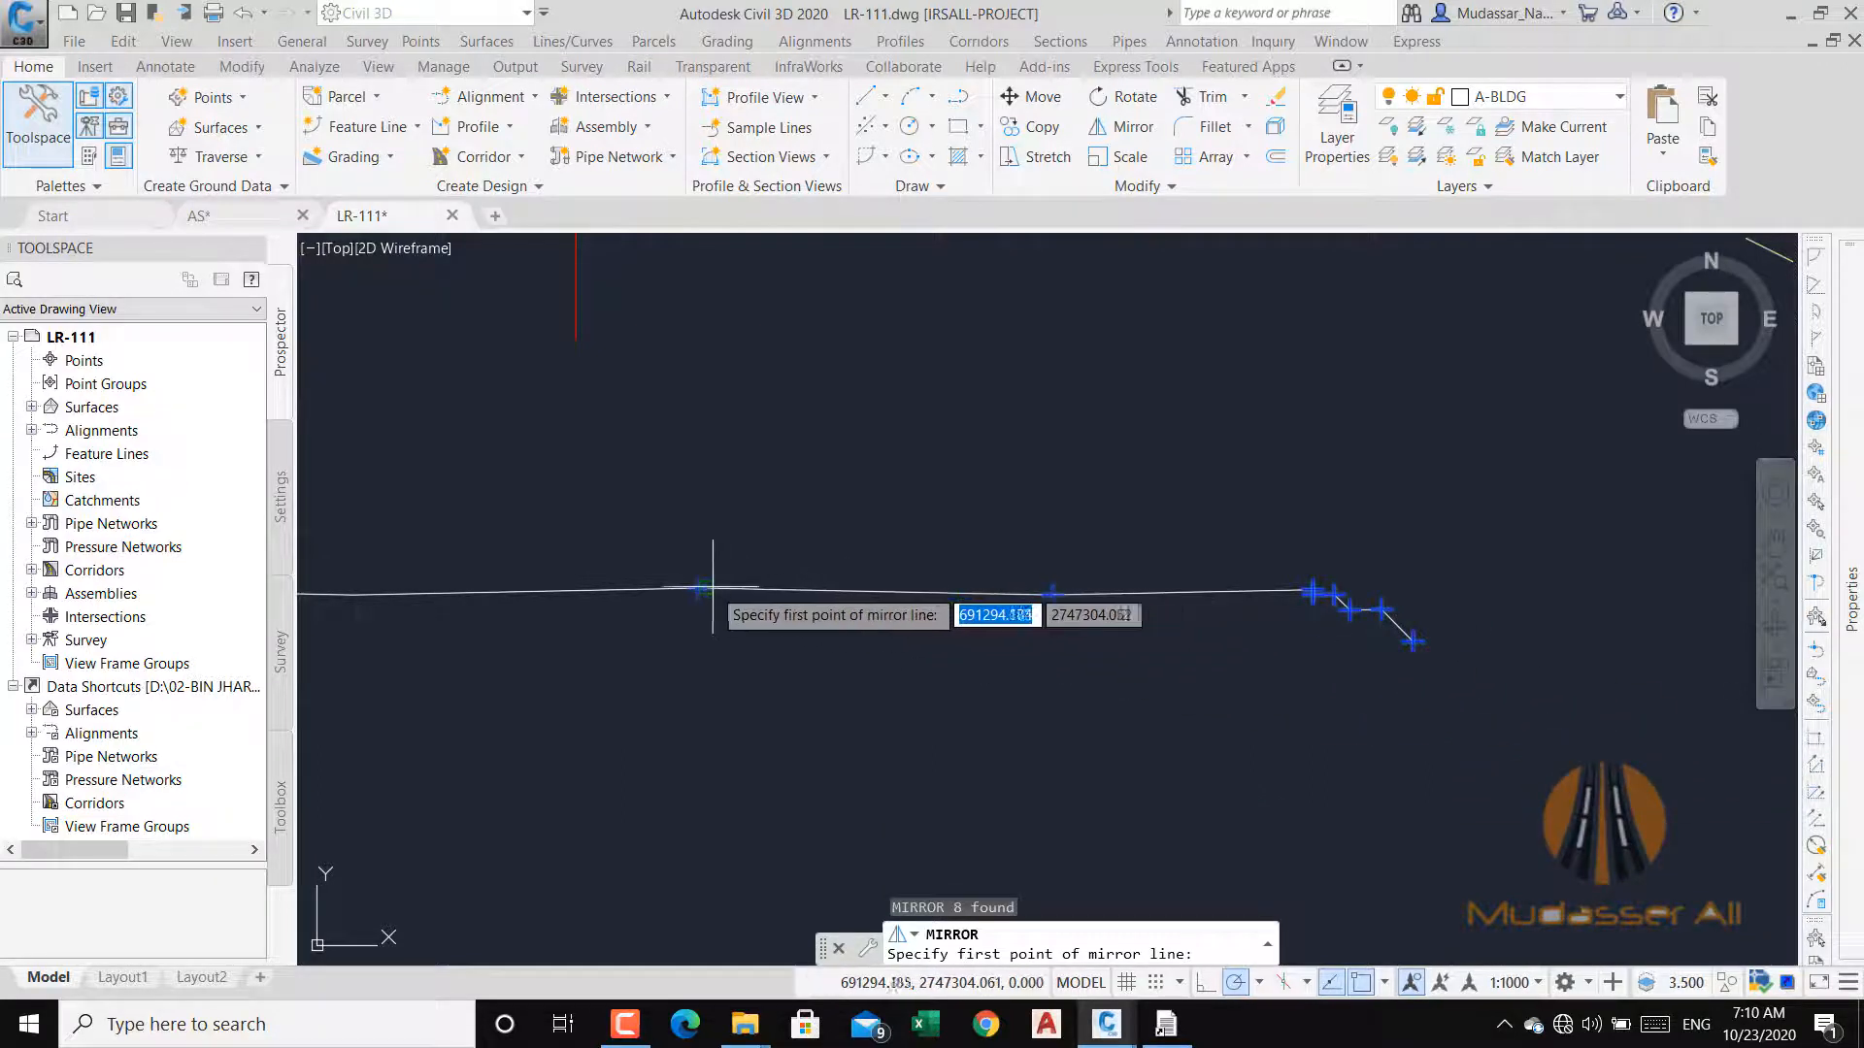
pyautogui.click(701, 589)
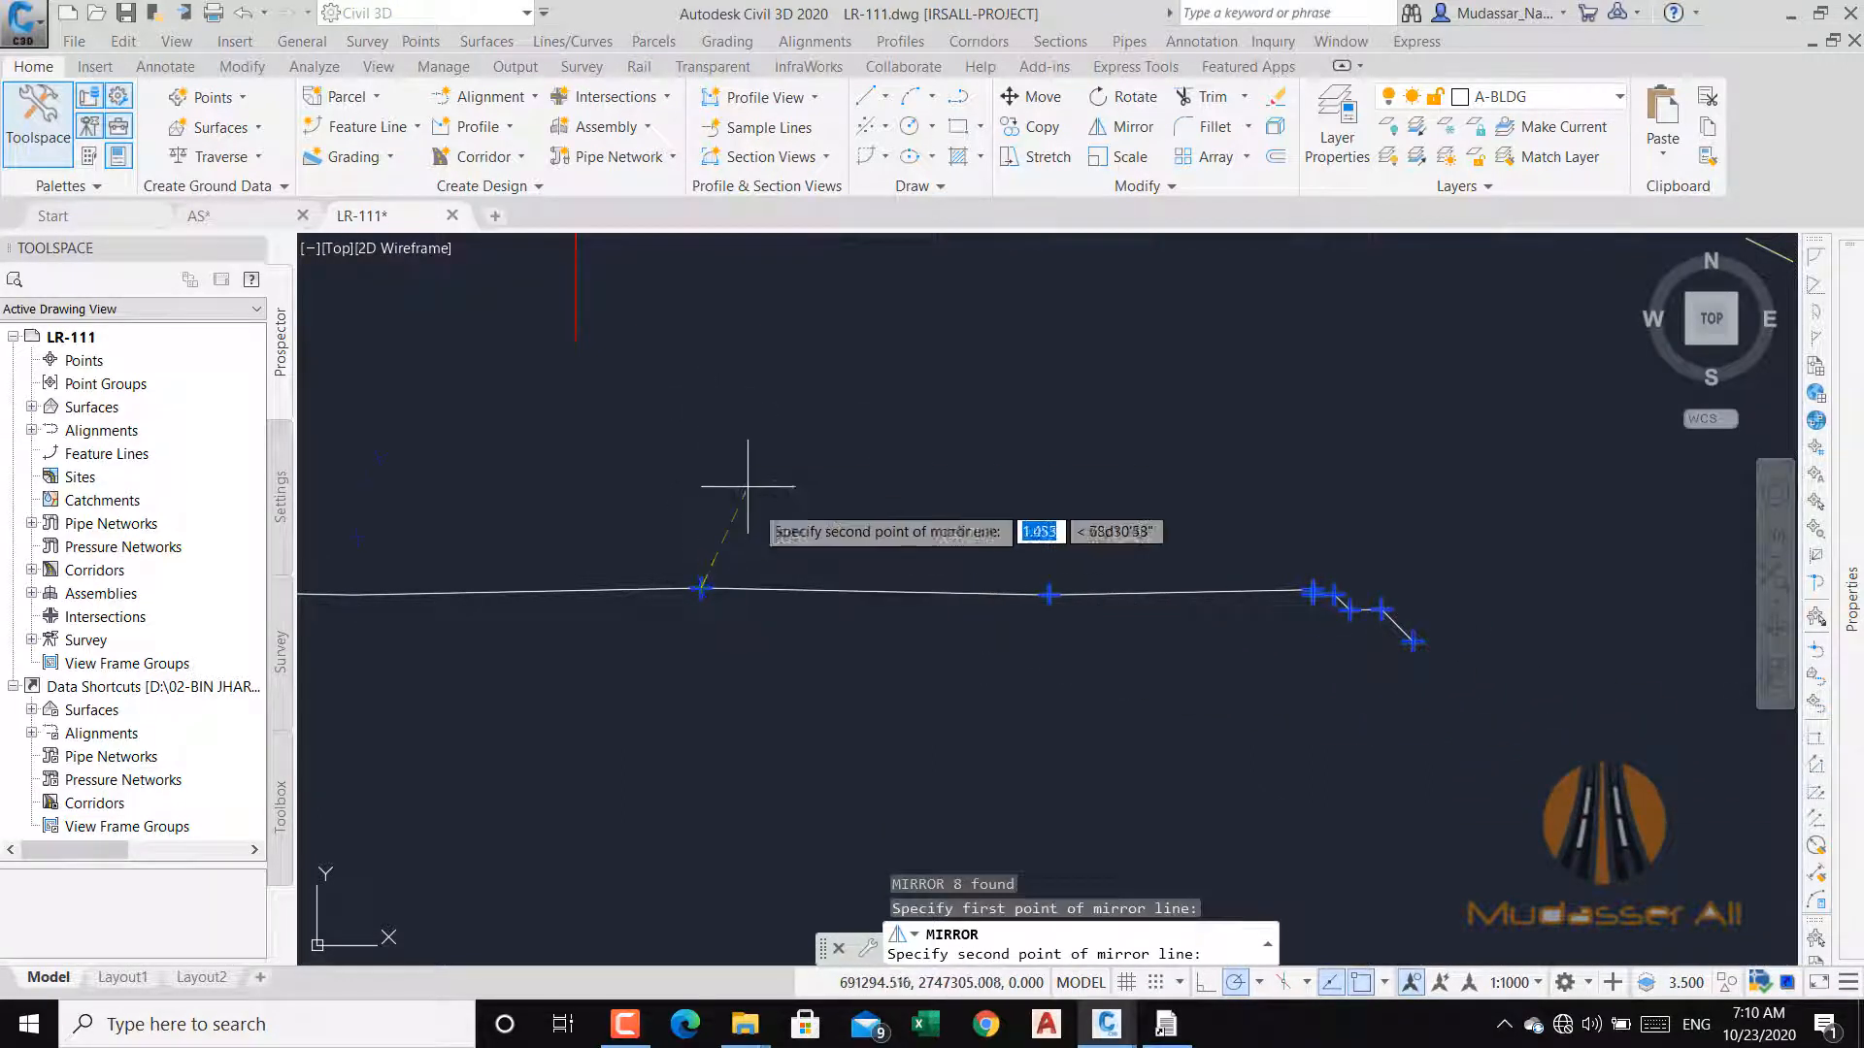
pyautogui.click(1207, 983)
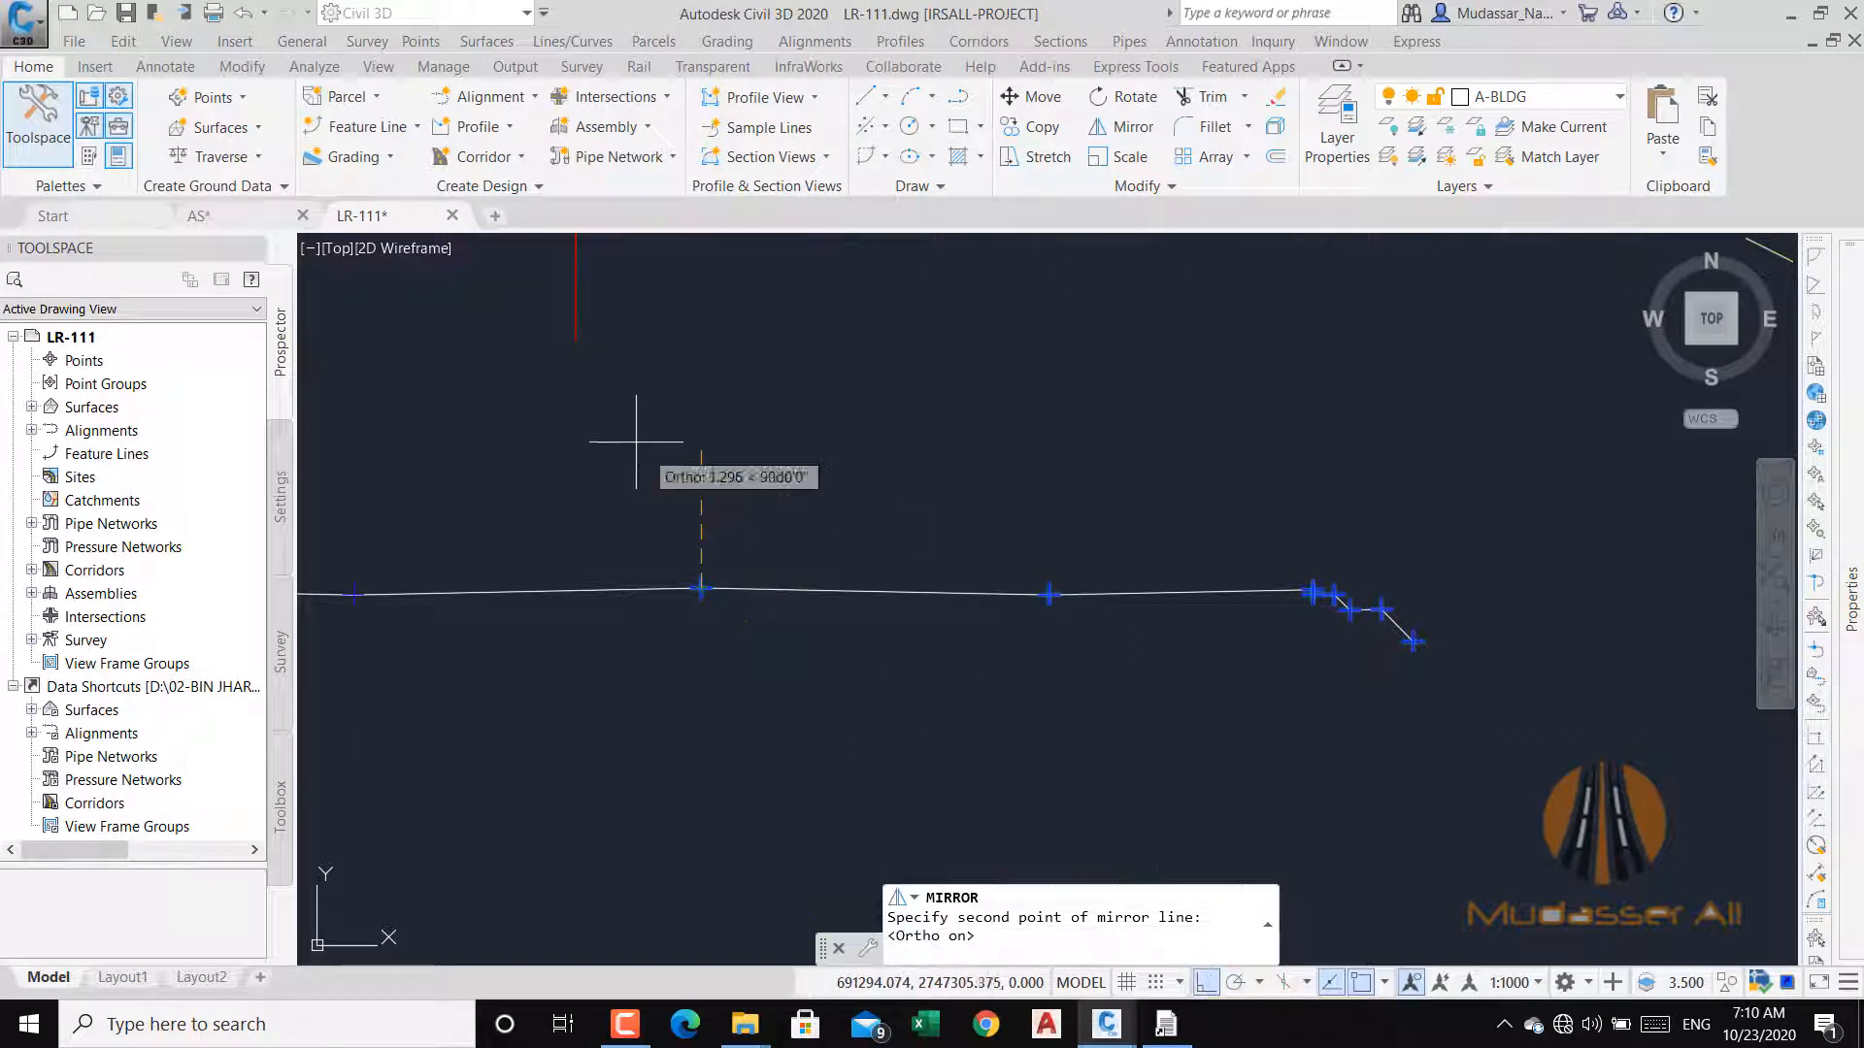
pyautogui.click(654, 417)
pyautogui.click(722, 502)
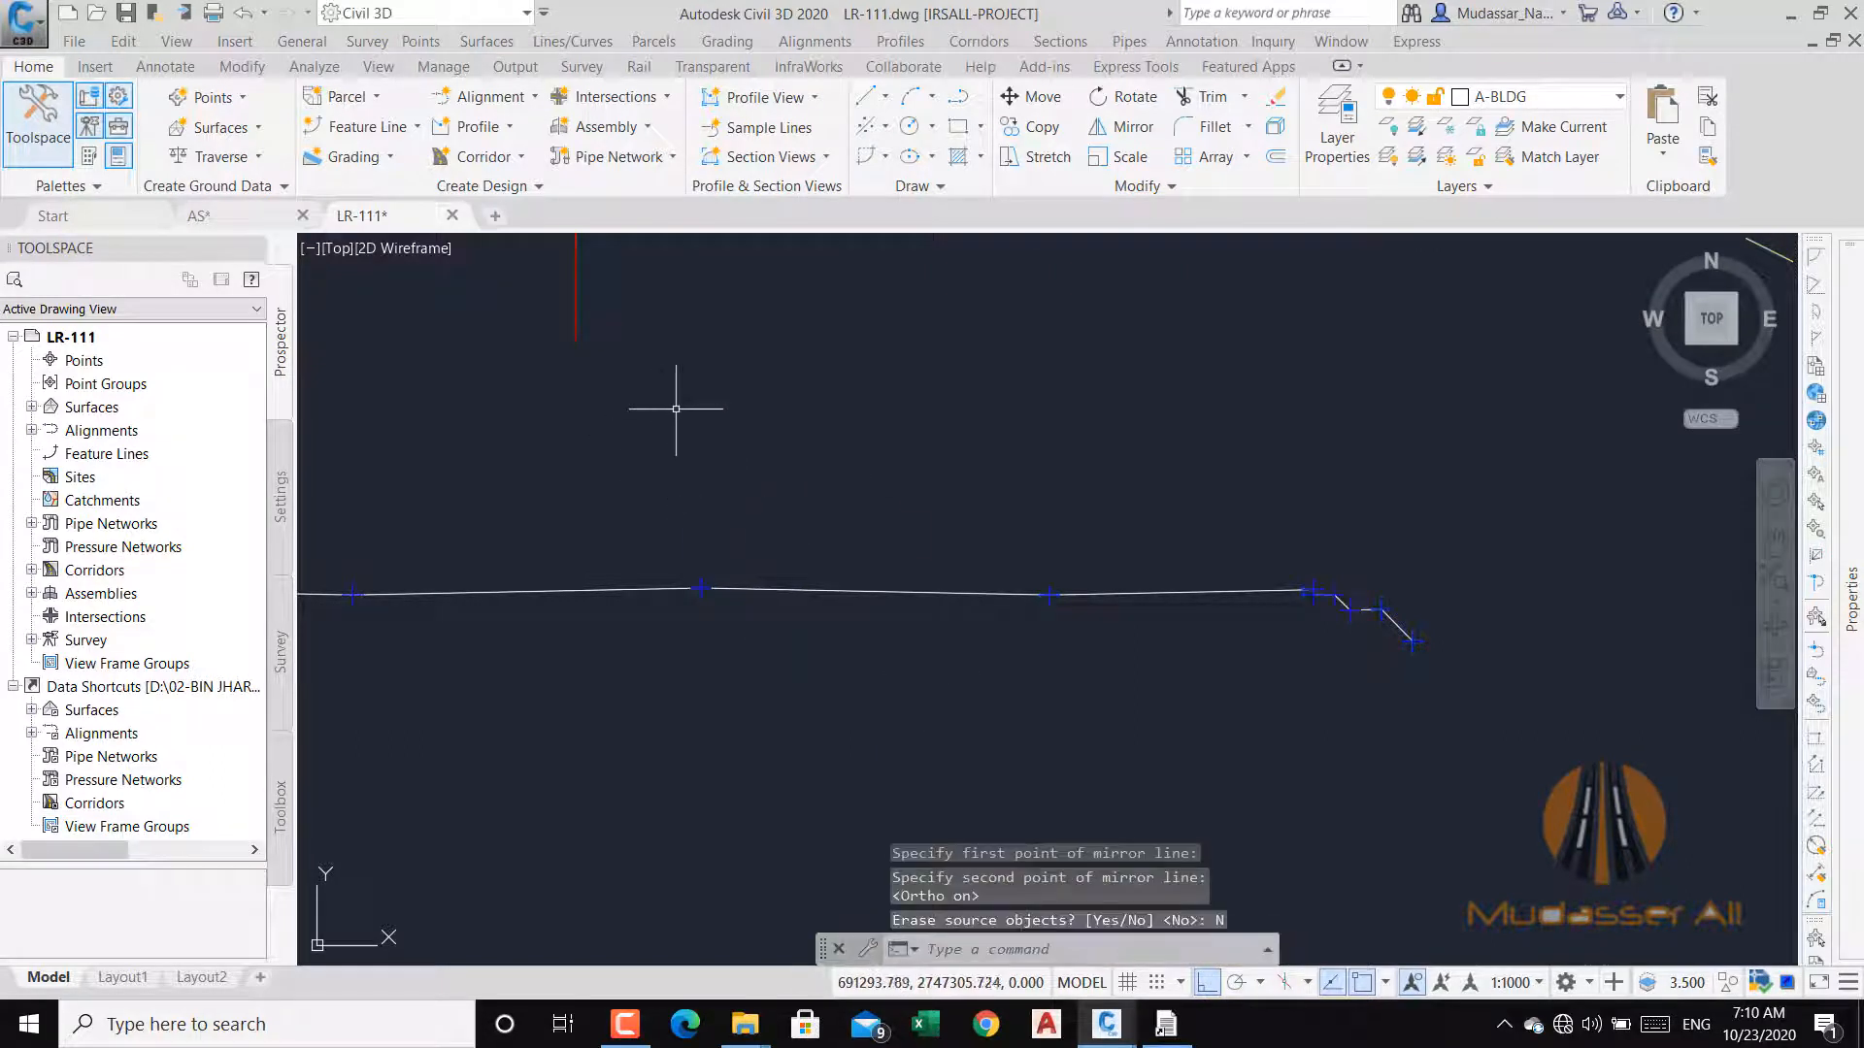
# Move the road section polyline straight down so it sits clear of the blue points.
pyautogui.scroll(-5, 991, 470)
pyautogui.moveTo(1000, 533); pyautogui.dragTo(1016, 553, button='middle')
pyautogui.scroll(4, 940, 544)
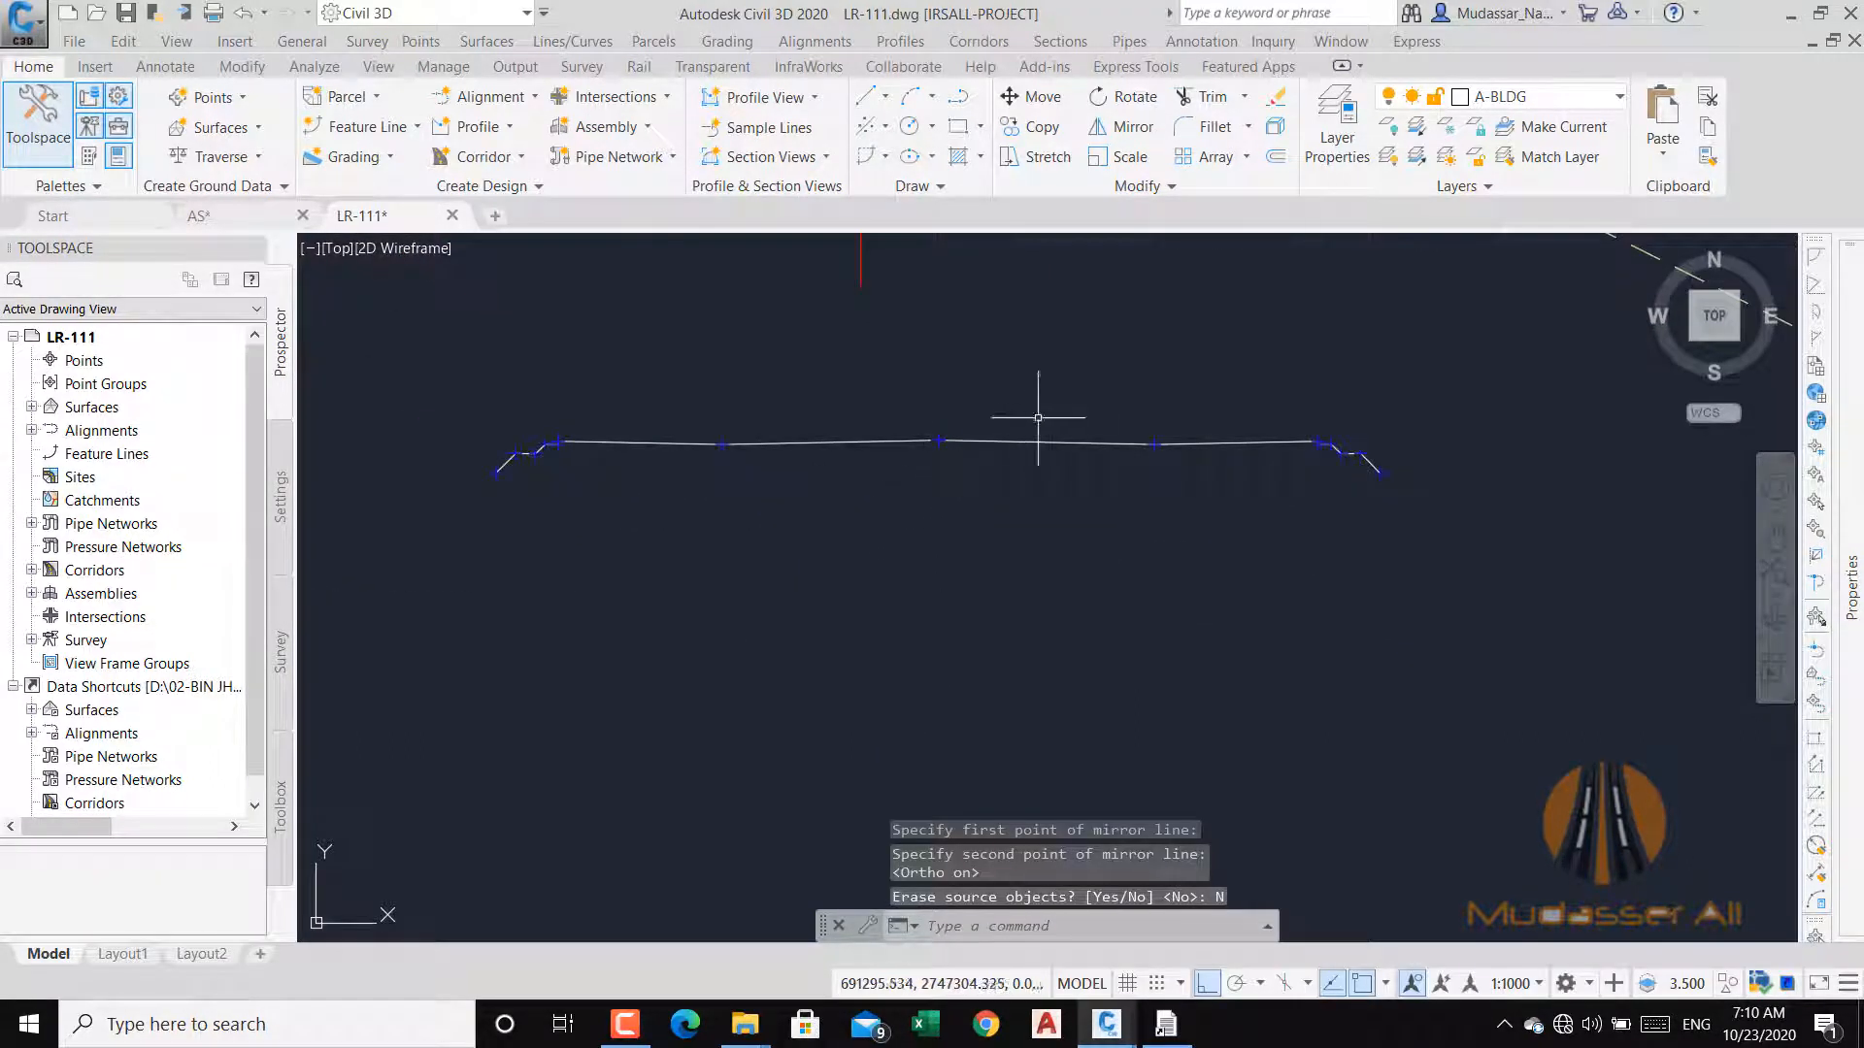
pyautogui.click(1038, 418)
pyautogui.click(1005, 487)
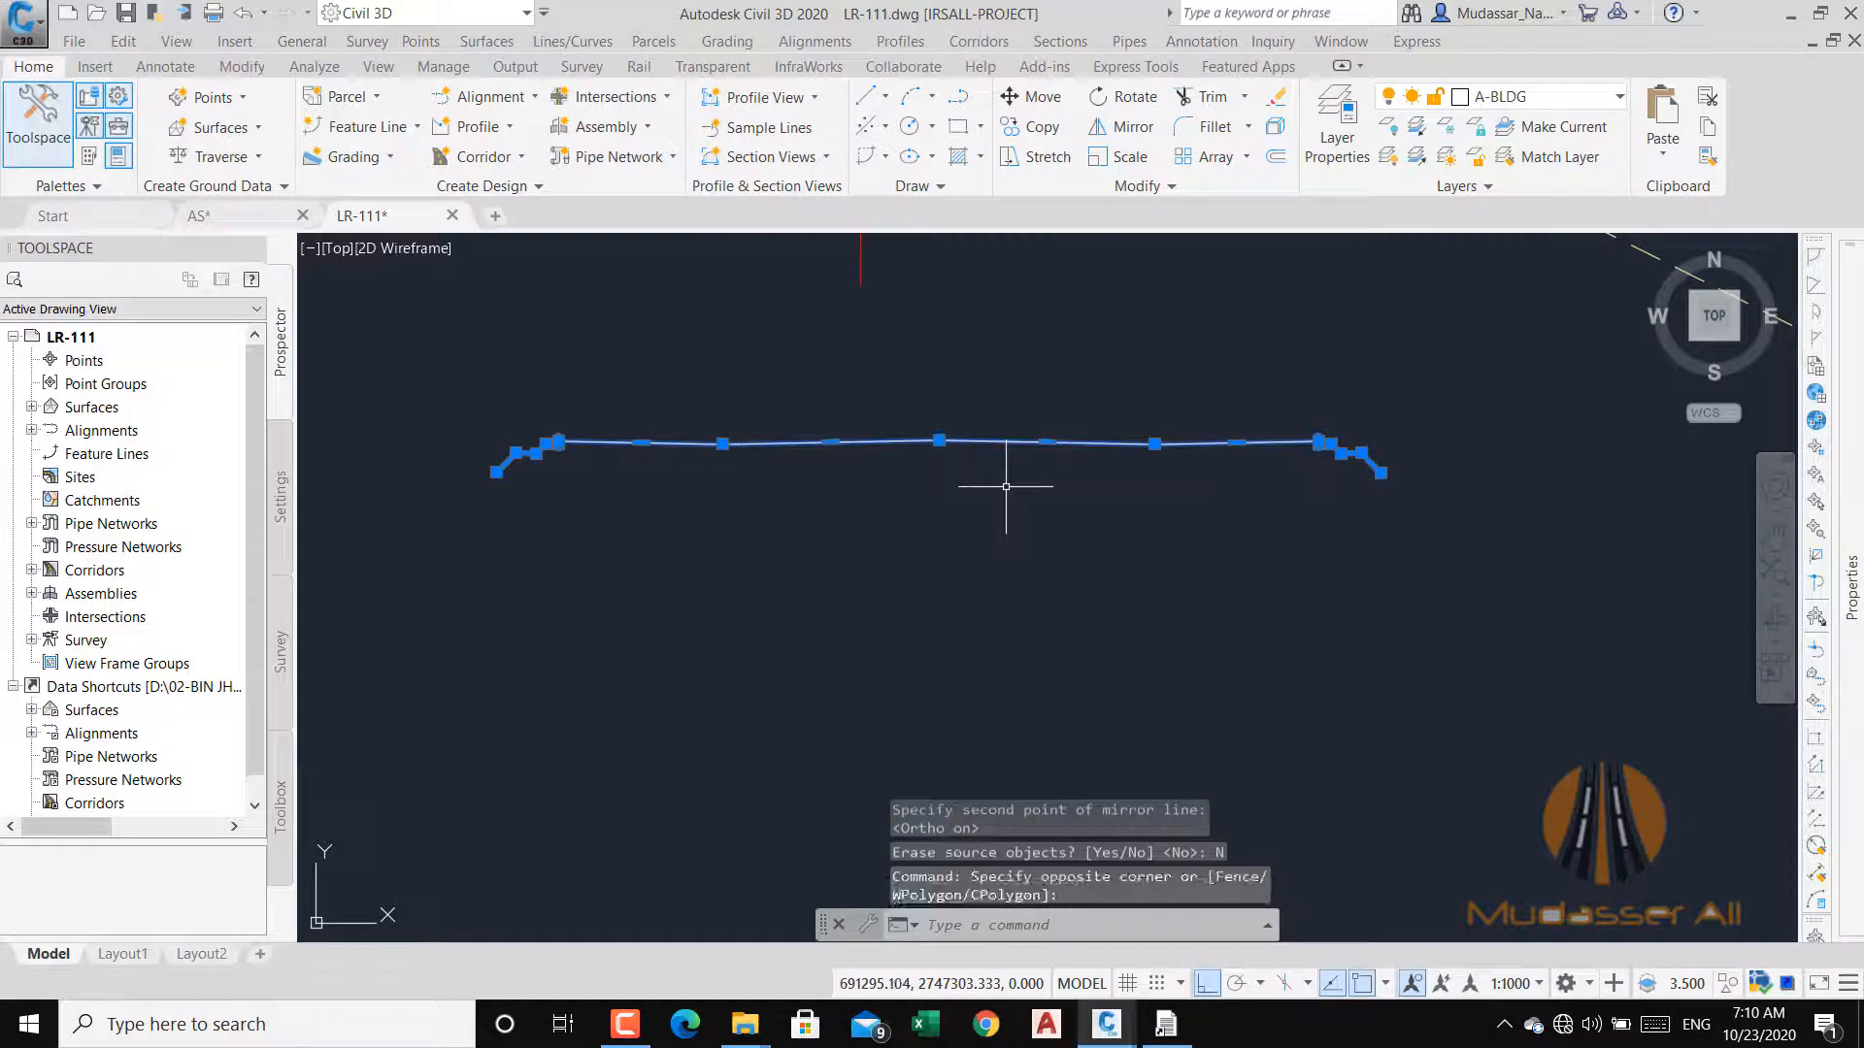
pyautogui.click(1031, 561)
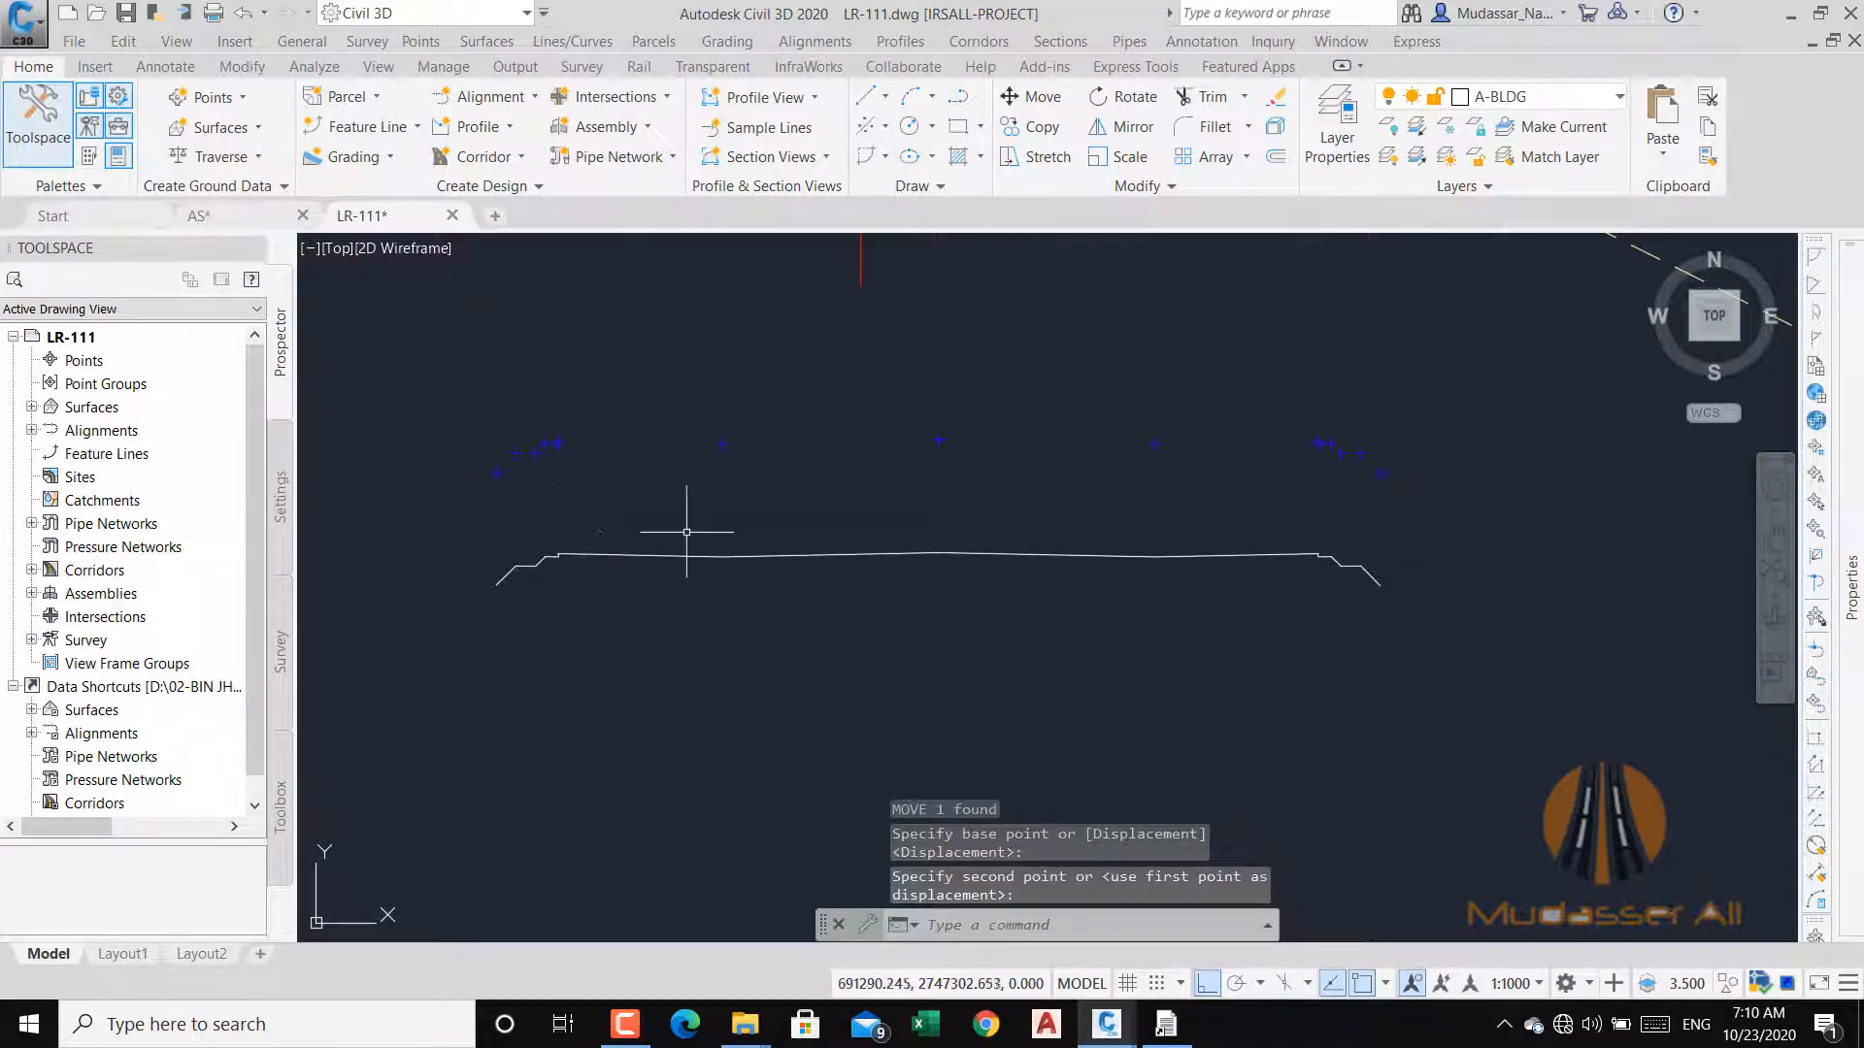
pyautogui.click(1068, 561)
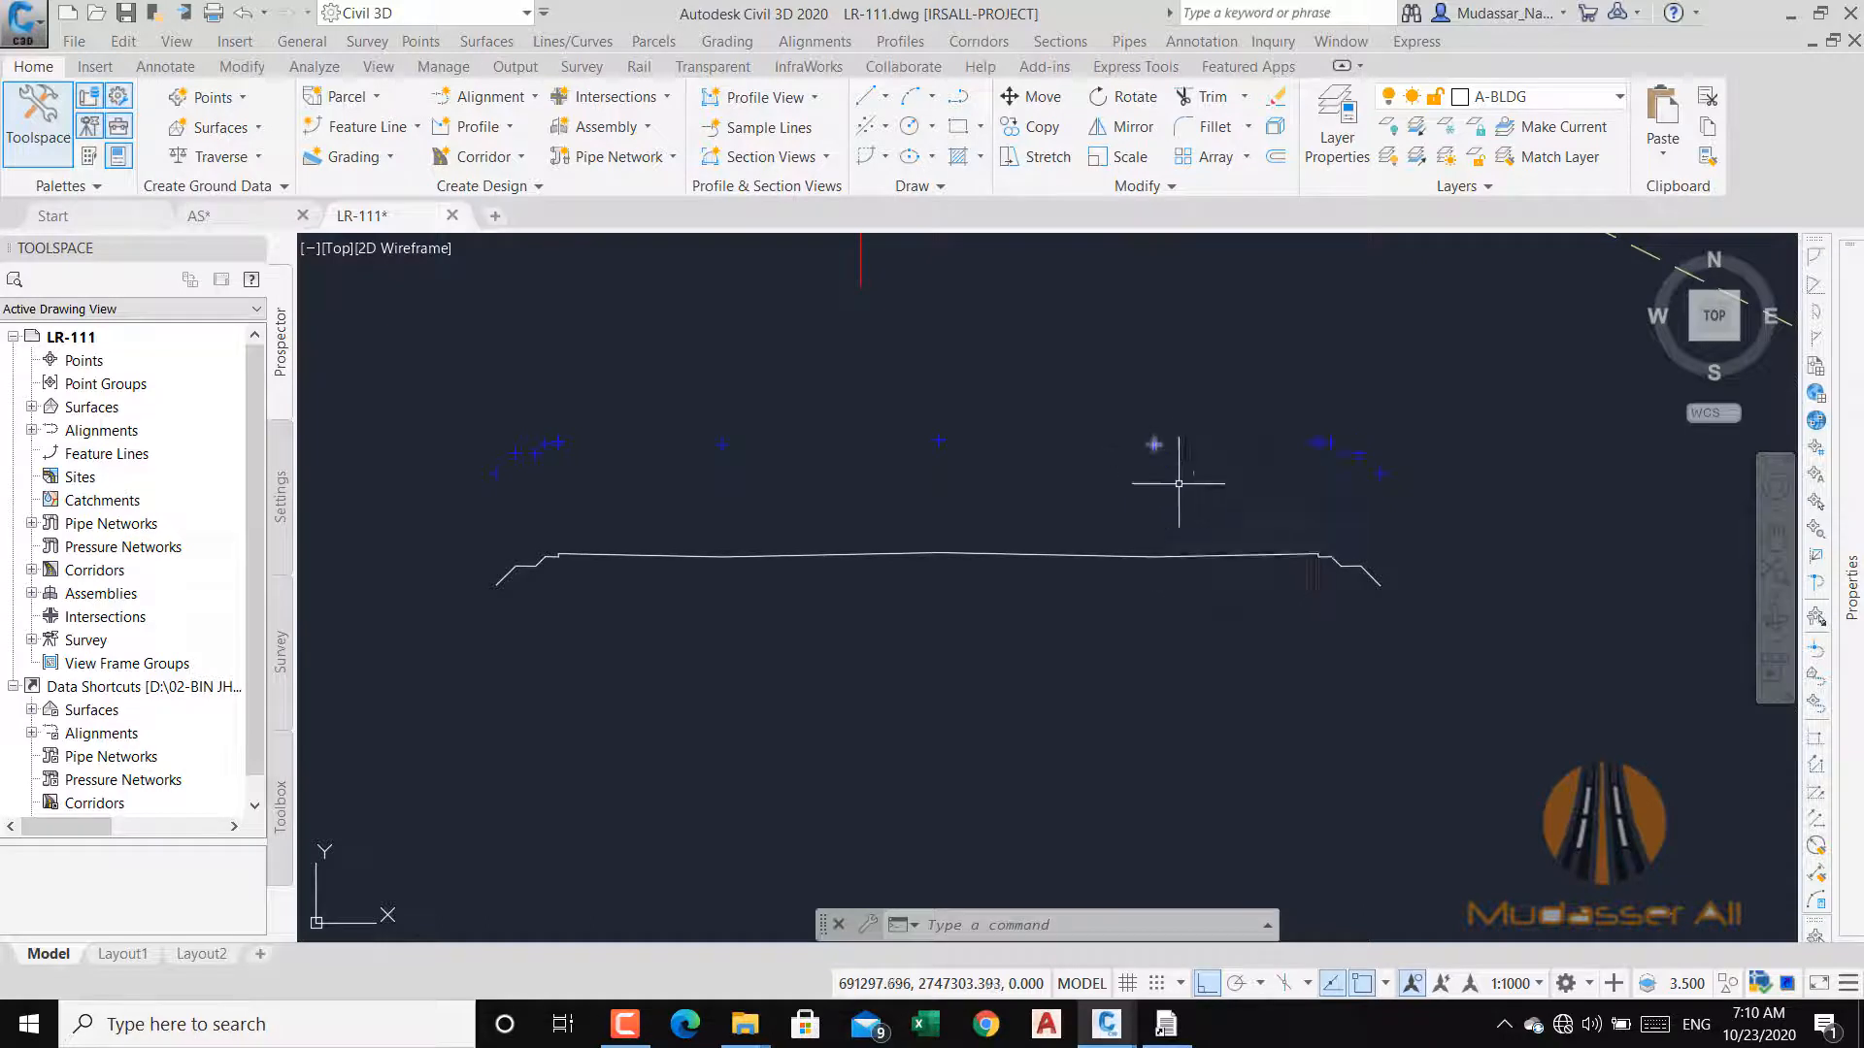
pyautogui.scroll(4, 1316, 452)
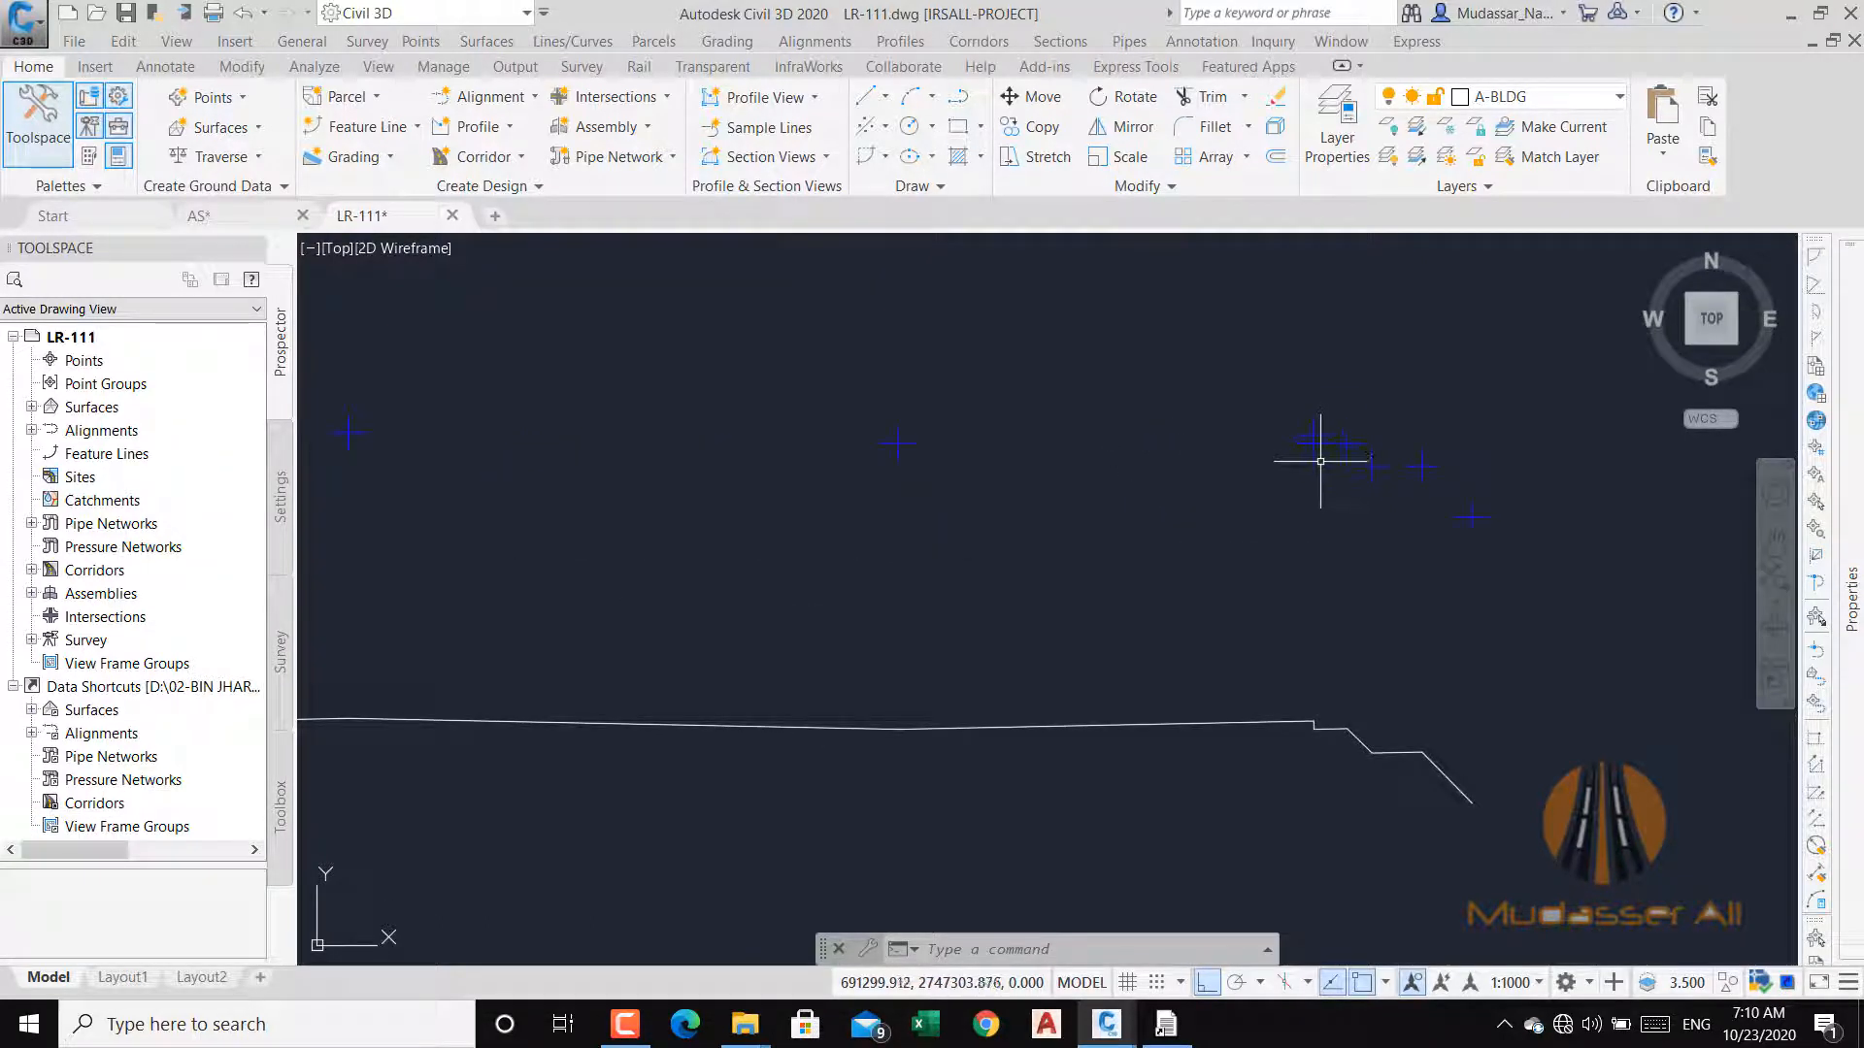
pyautogui.scroll(-4, 1262, 500)
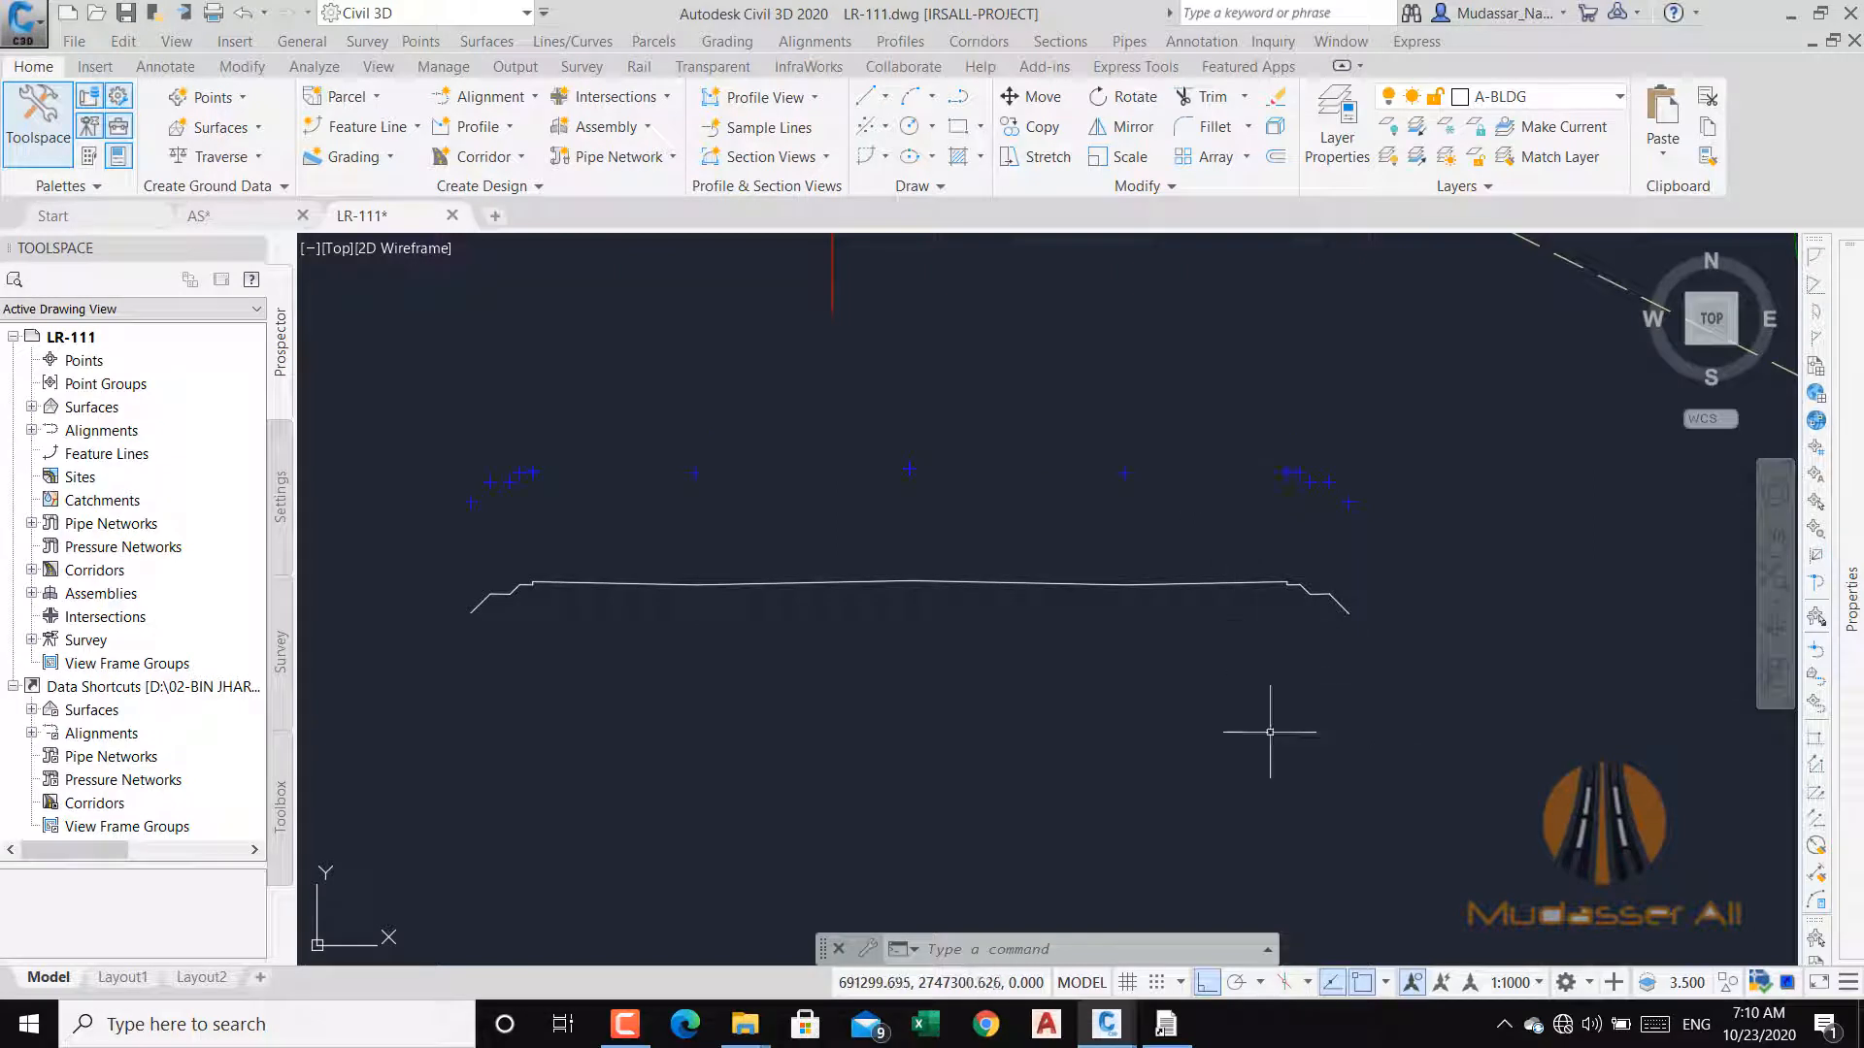
# Switch to the Earthworks Quantities Calculation Program, close the Road Cross Section Points window and show the cross section commands.
pyautogui.click(1165, 1024)
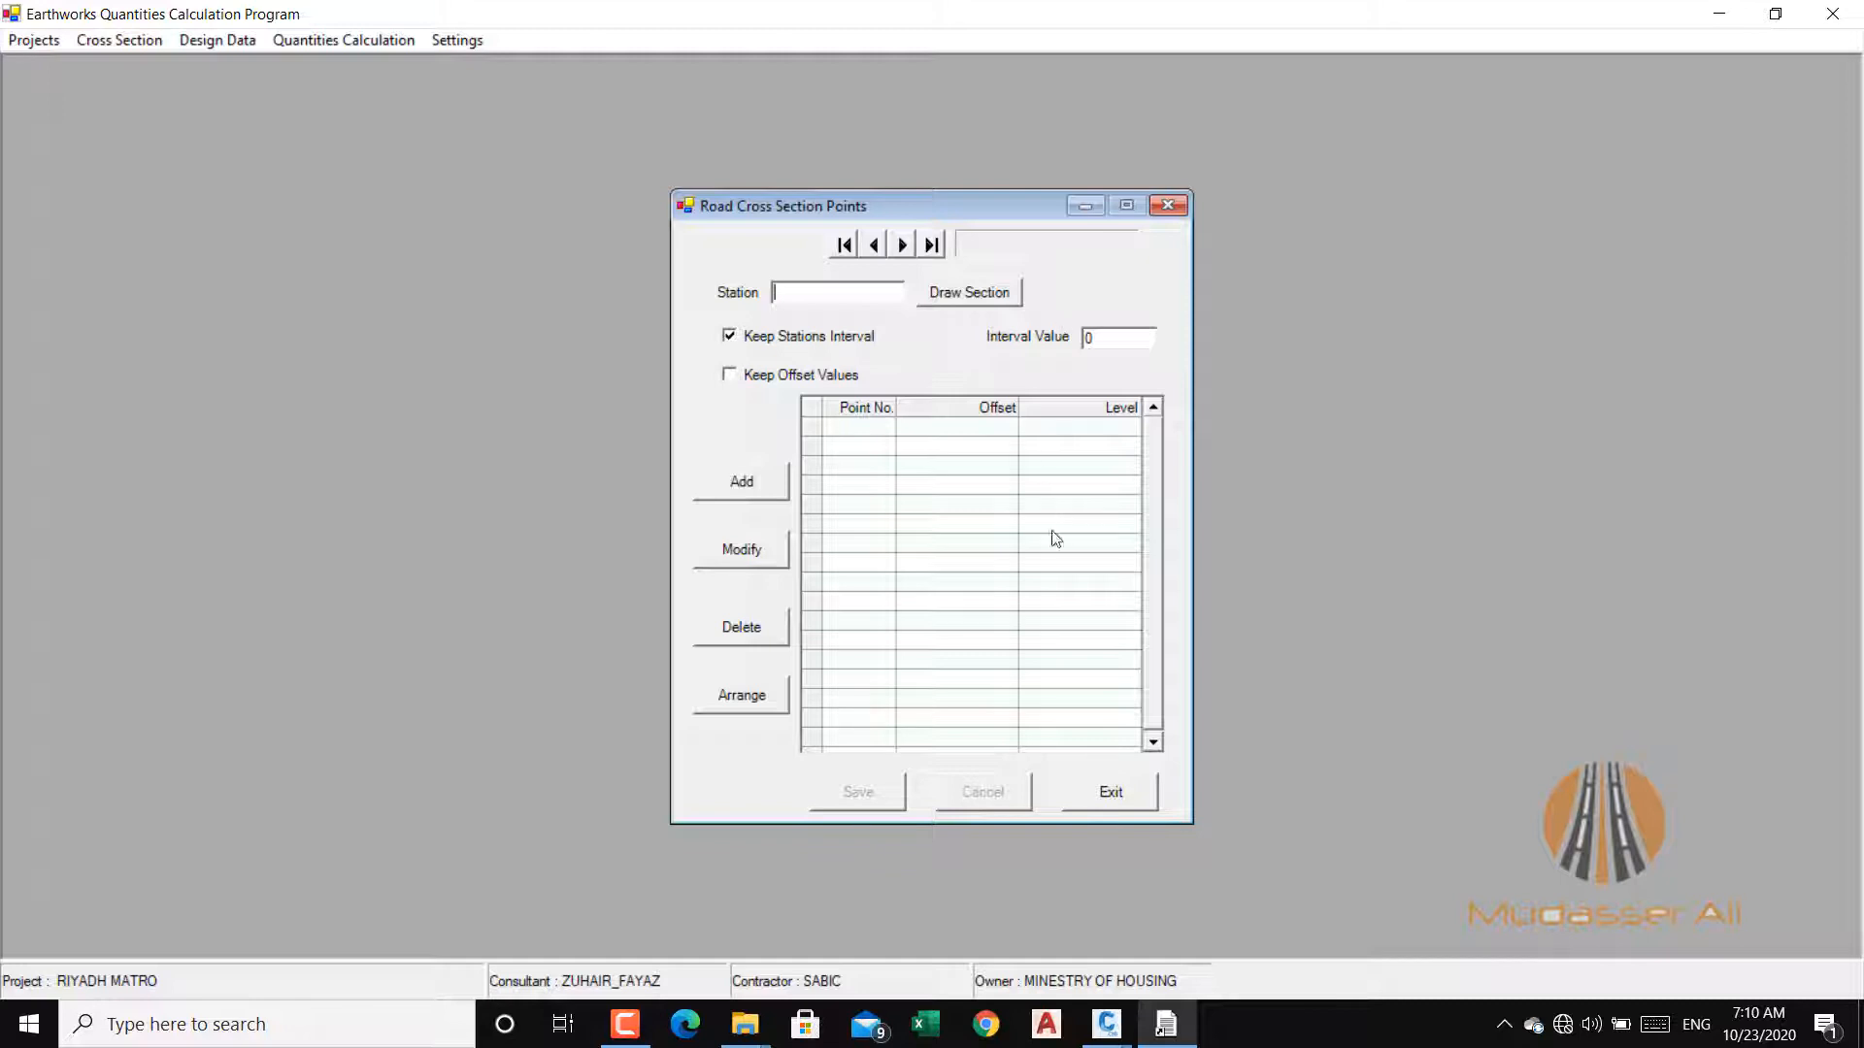
pyautogui.click(1110, 792)
pyautogui.click(119, 40)
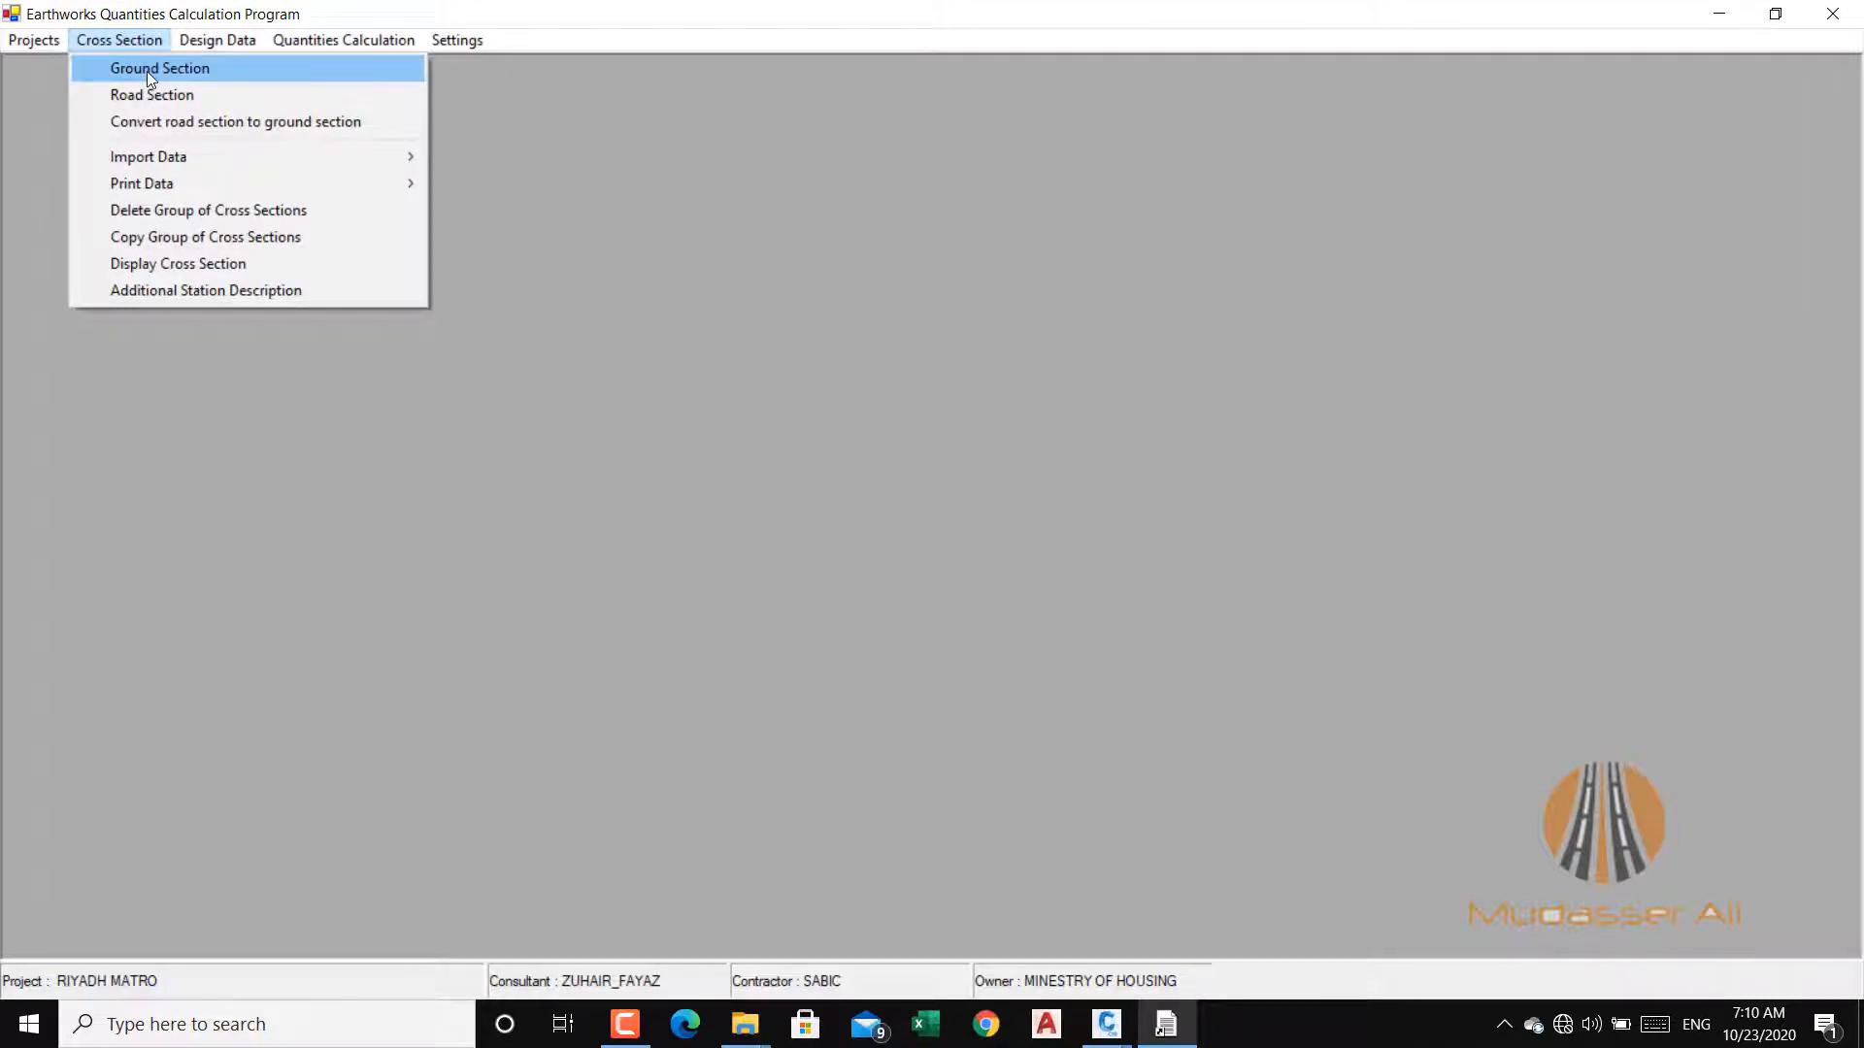
# Switch back to Civil 3D and bring up the LR-111 drawing.
pyautogui.click(1130, 1025)
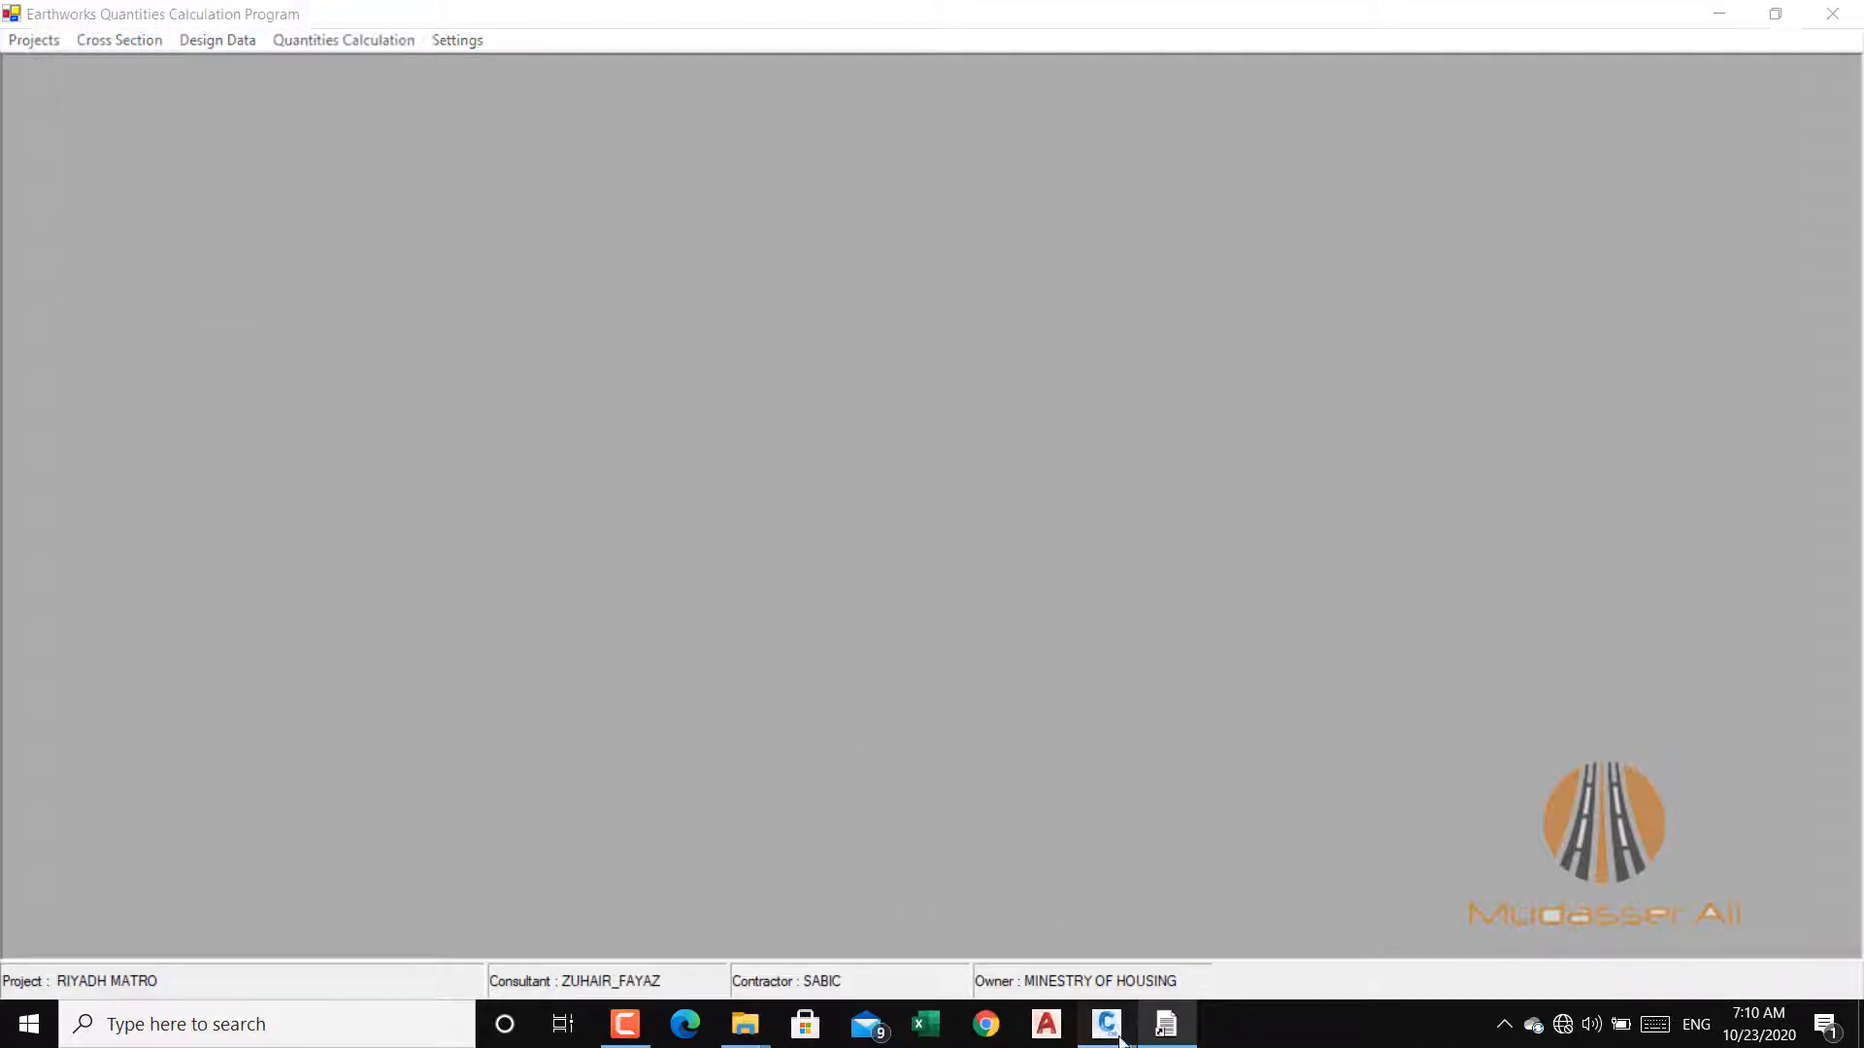
pyautogui.click(1004, 920)
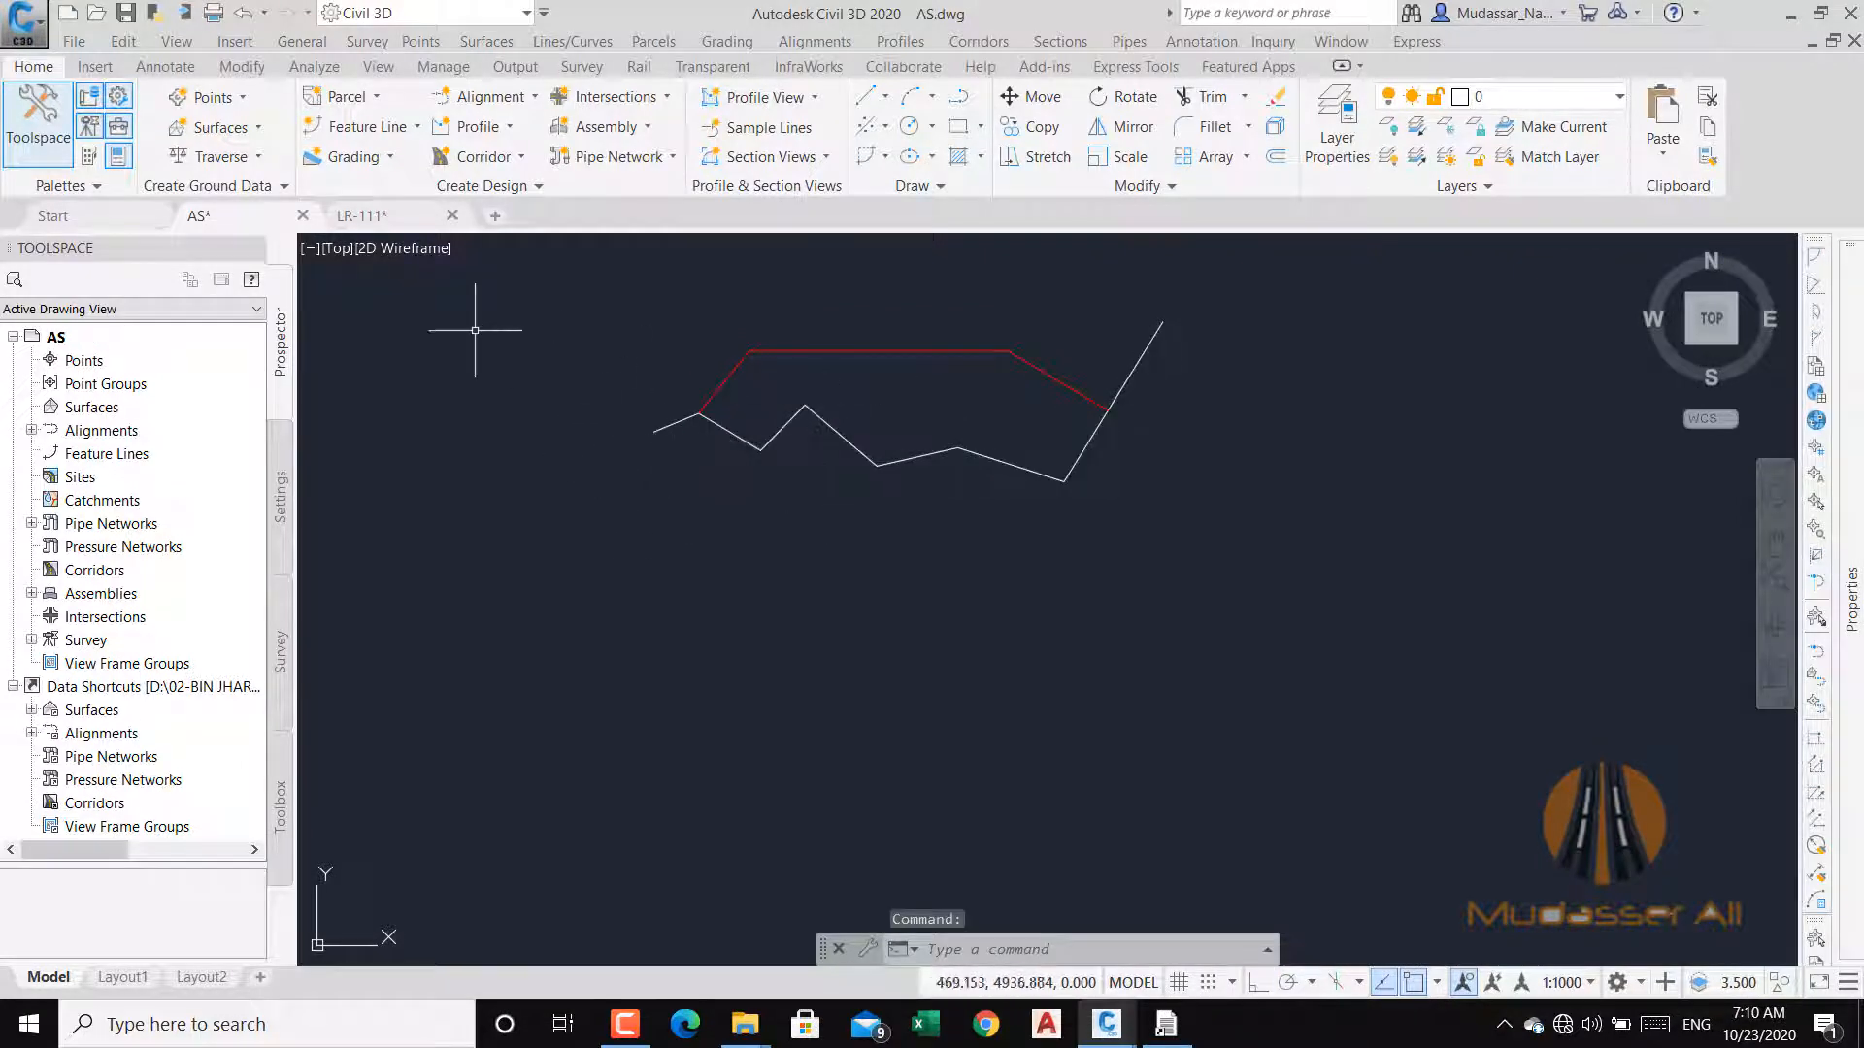
pyautogui.click(367, 215)
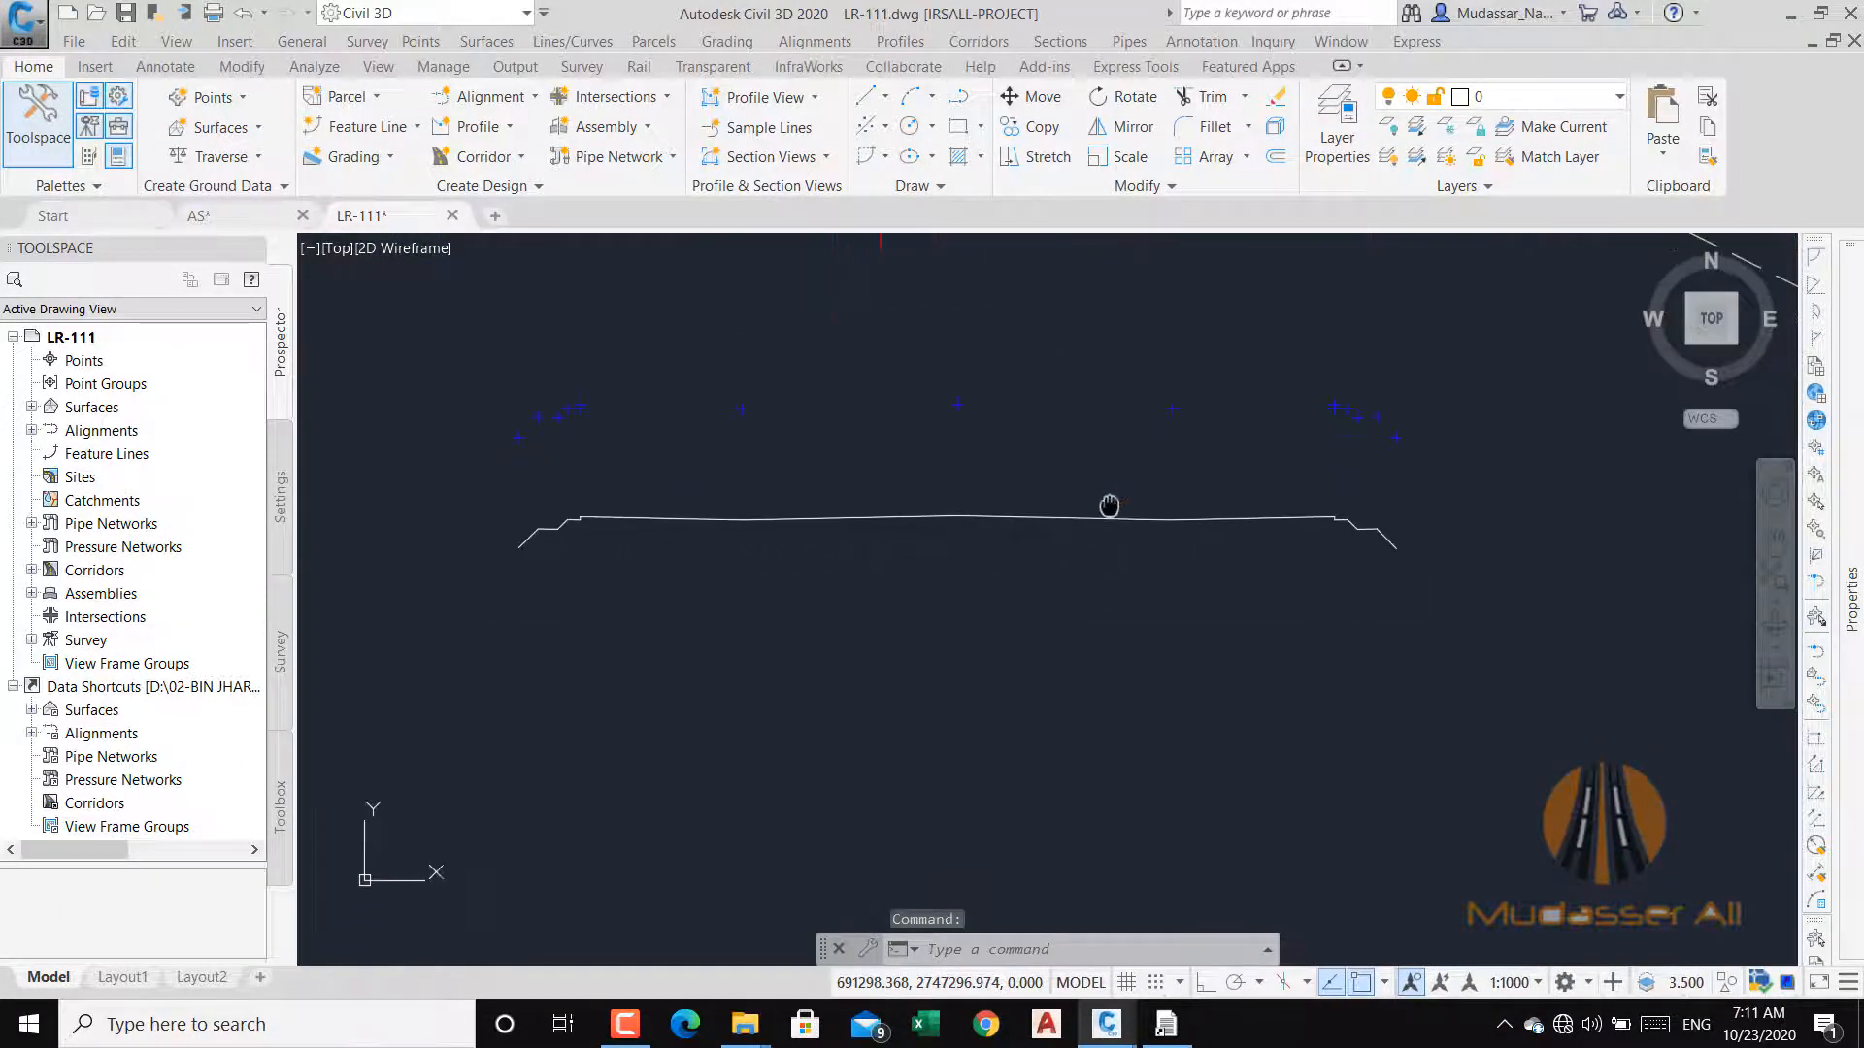
# Draw a zigzag ten-segment ground polyline with ortho off, running right to left below the road section and extending past both ends.
pyautogui.write('PL')
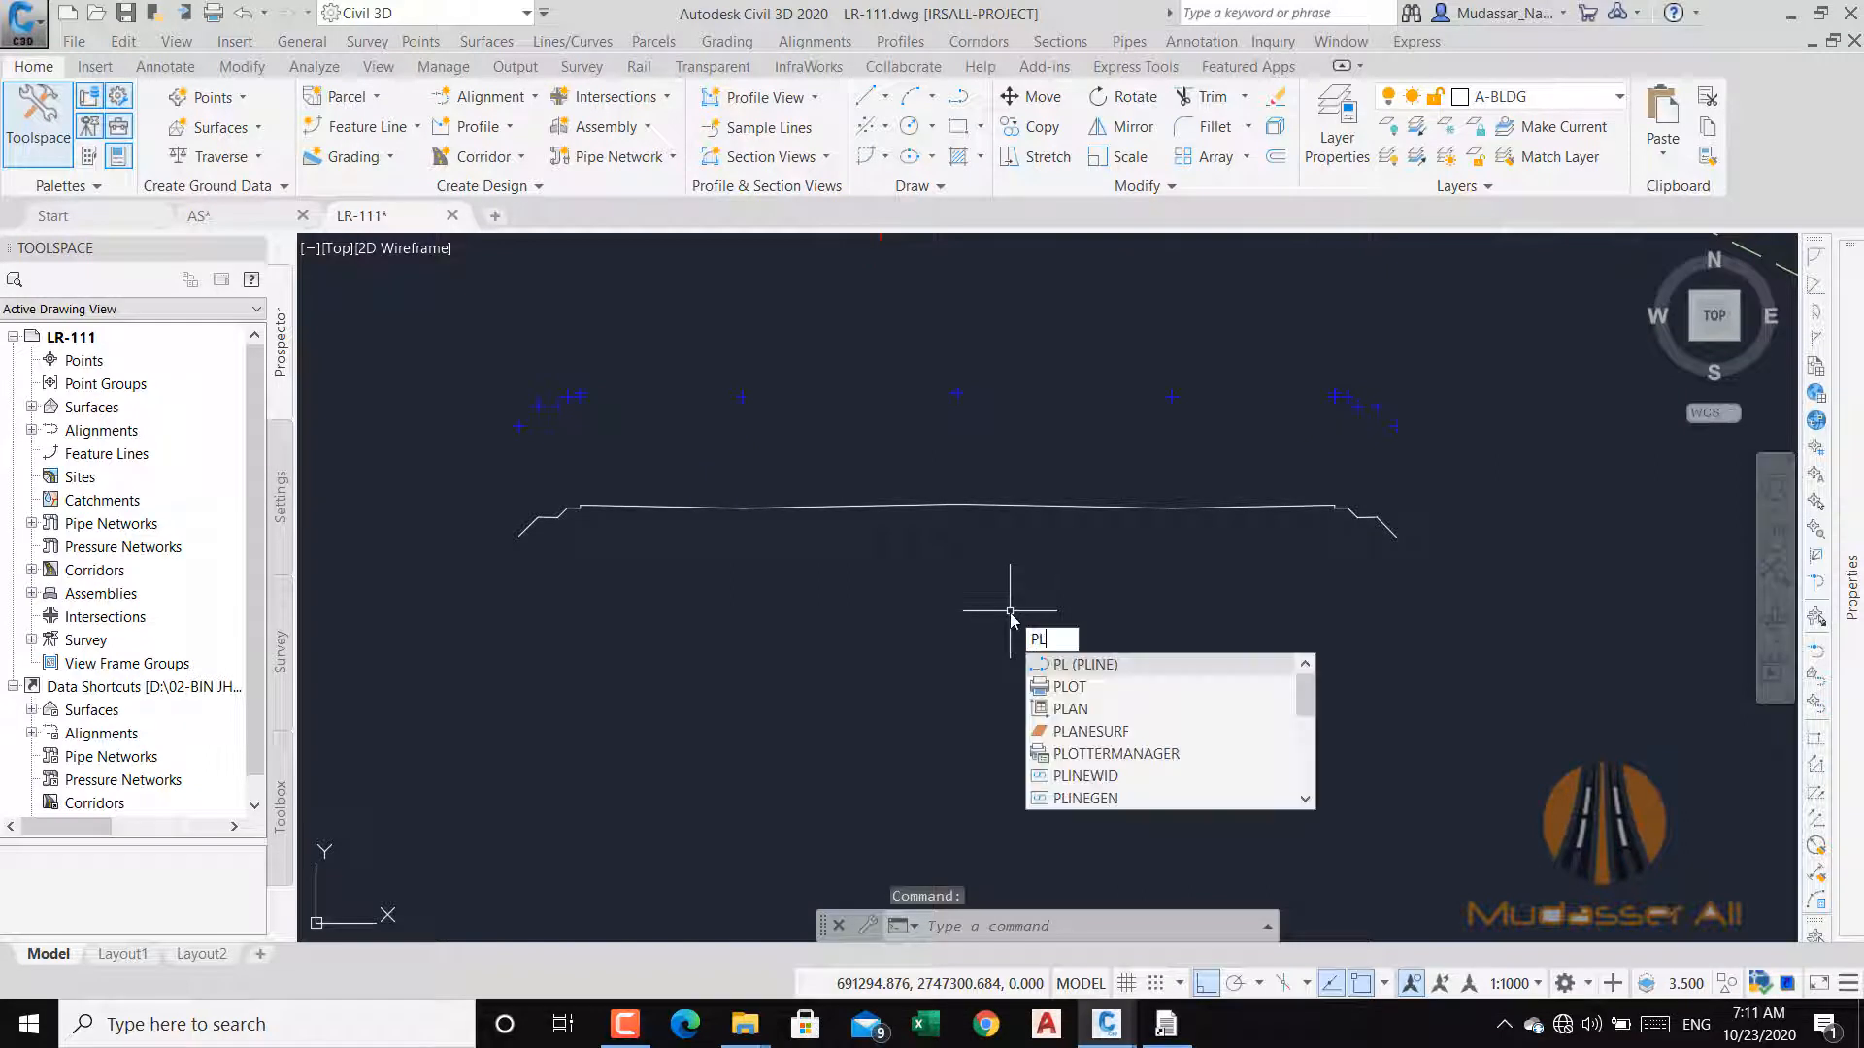
pyautogui.press('Return')
pyautogui.click(1522, 600)
pyautogui.click(1363, 720)
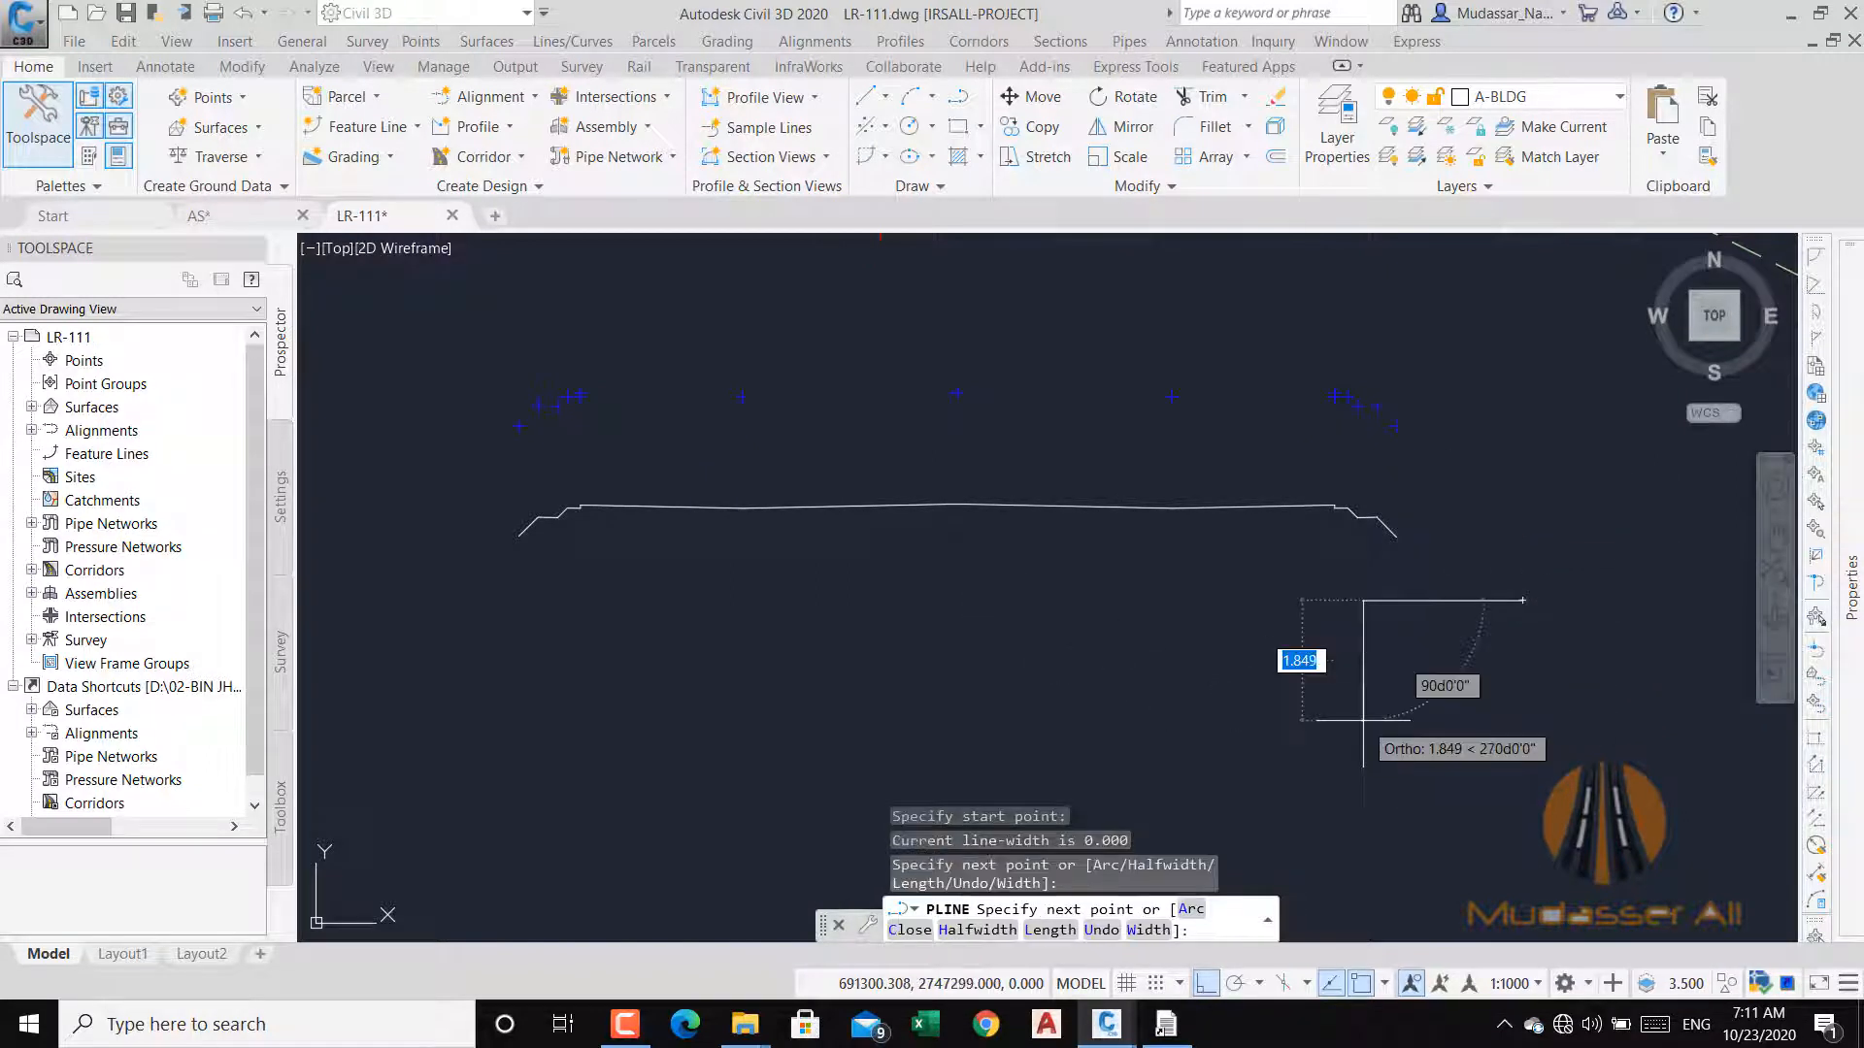
pyautogui.click(1101, 930)
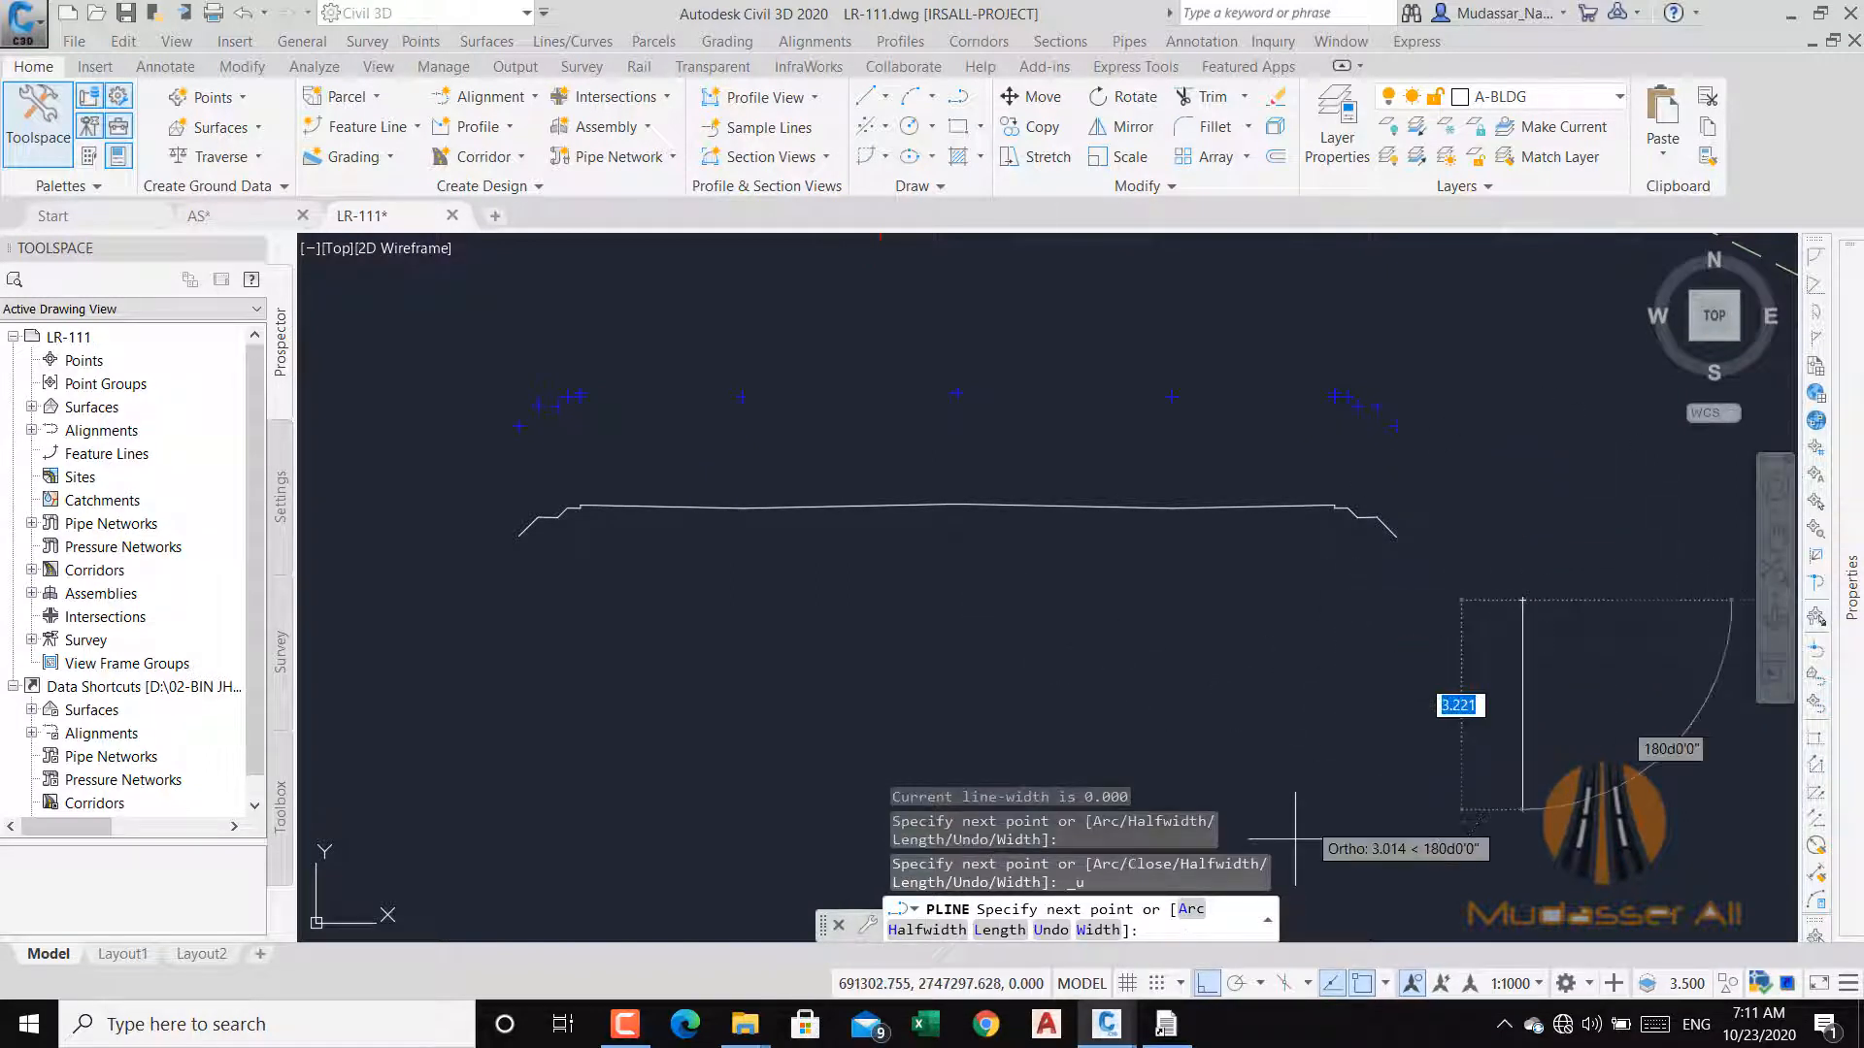
pyautogui.click(1214, 994)
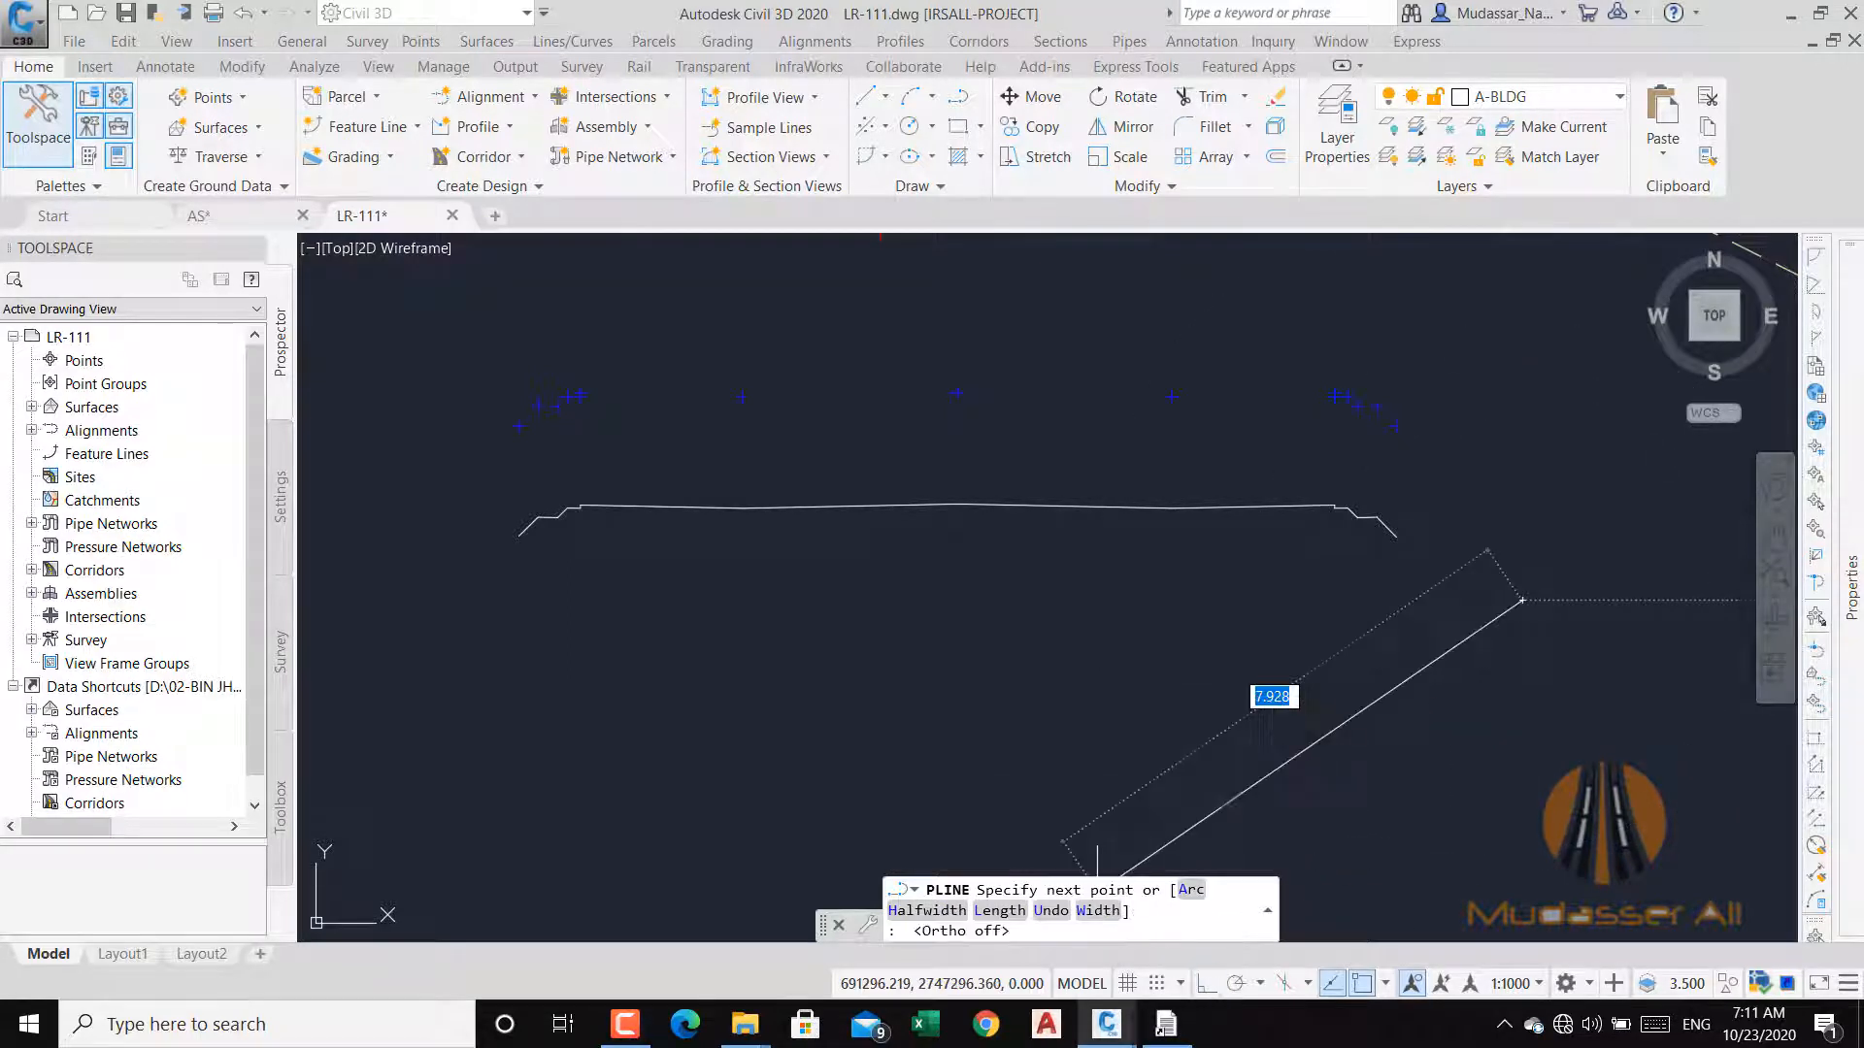
pyautogui.click(1412, 707)
pyautogui.click(1322, 657)
pyautogui.click(1217, 753)
pyautogui.click(1136, 671)
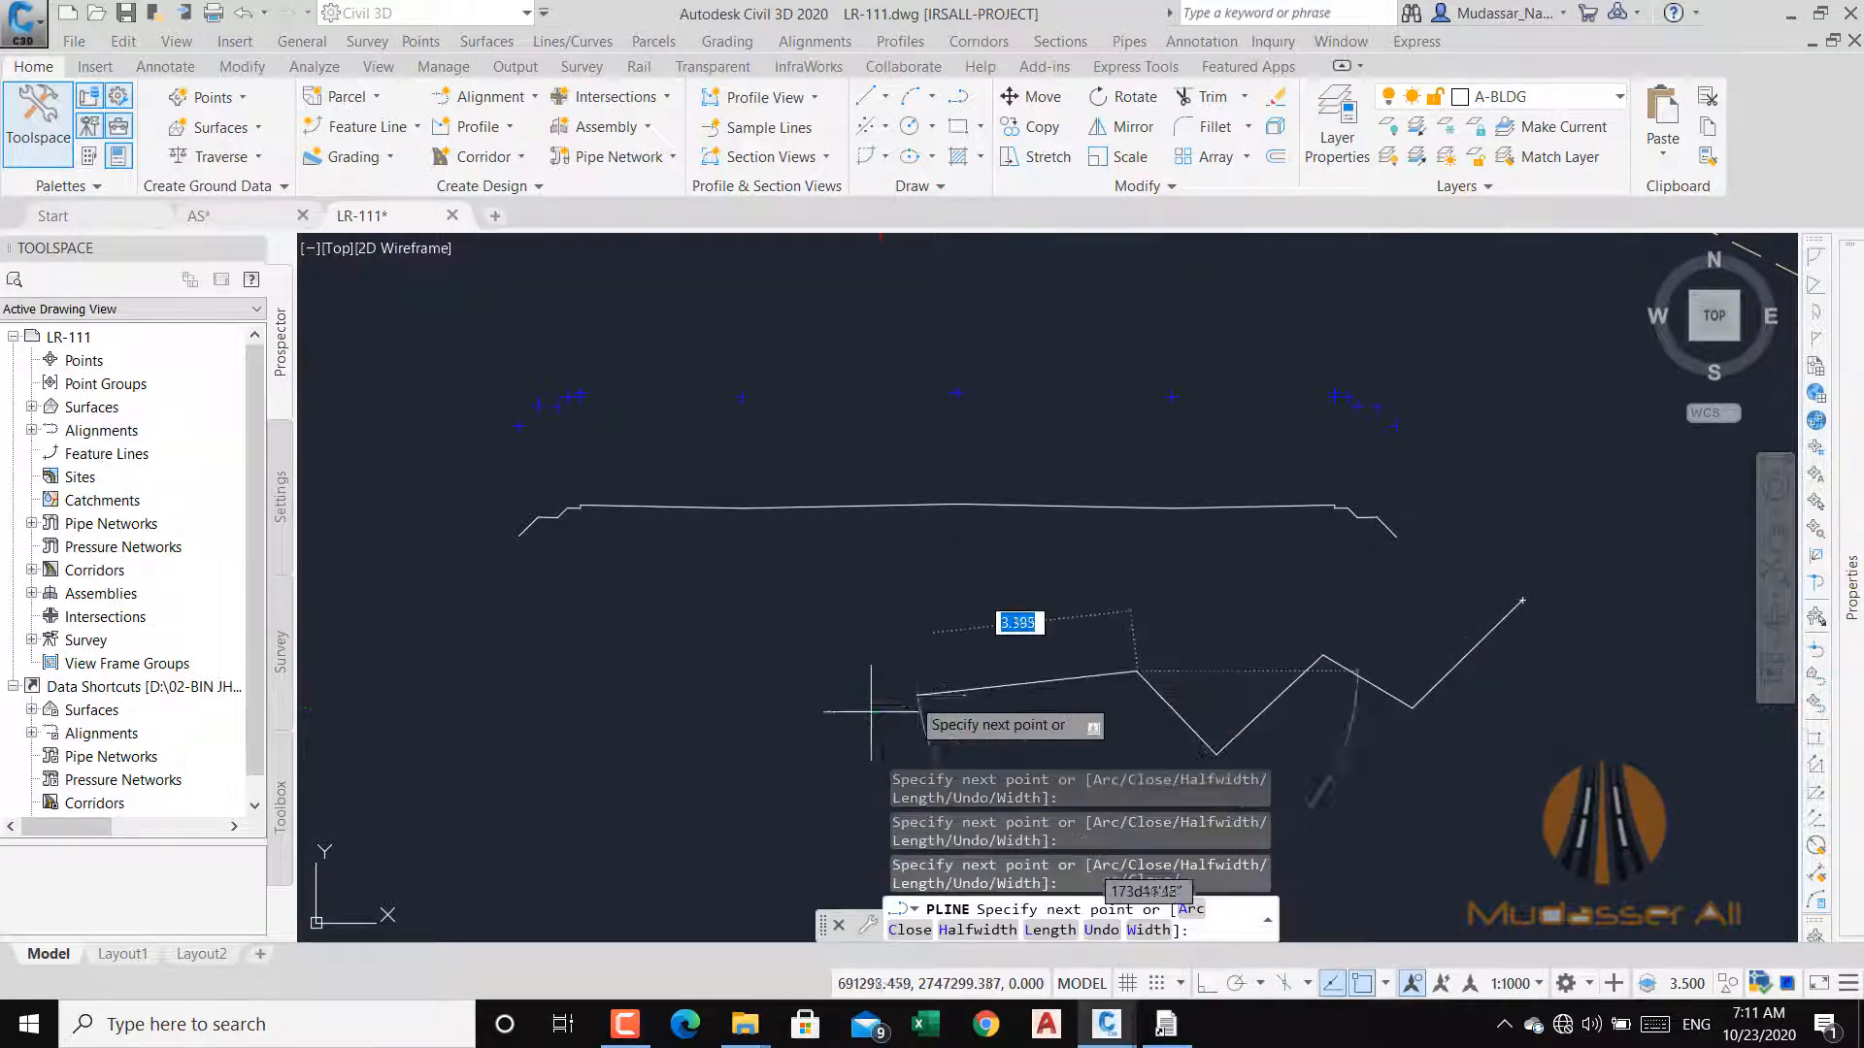
pyautogui.click(869, 712)
pyautogui.click(757, 653)
pyautogui.click(492, 639)
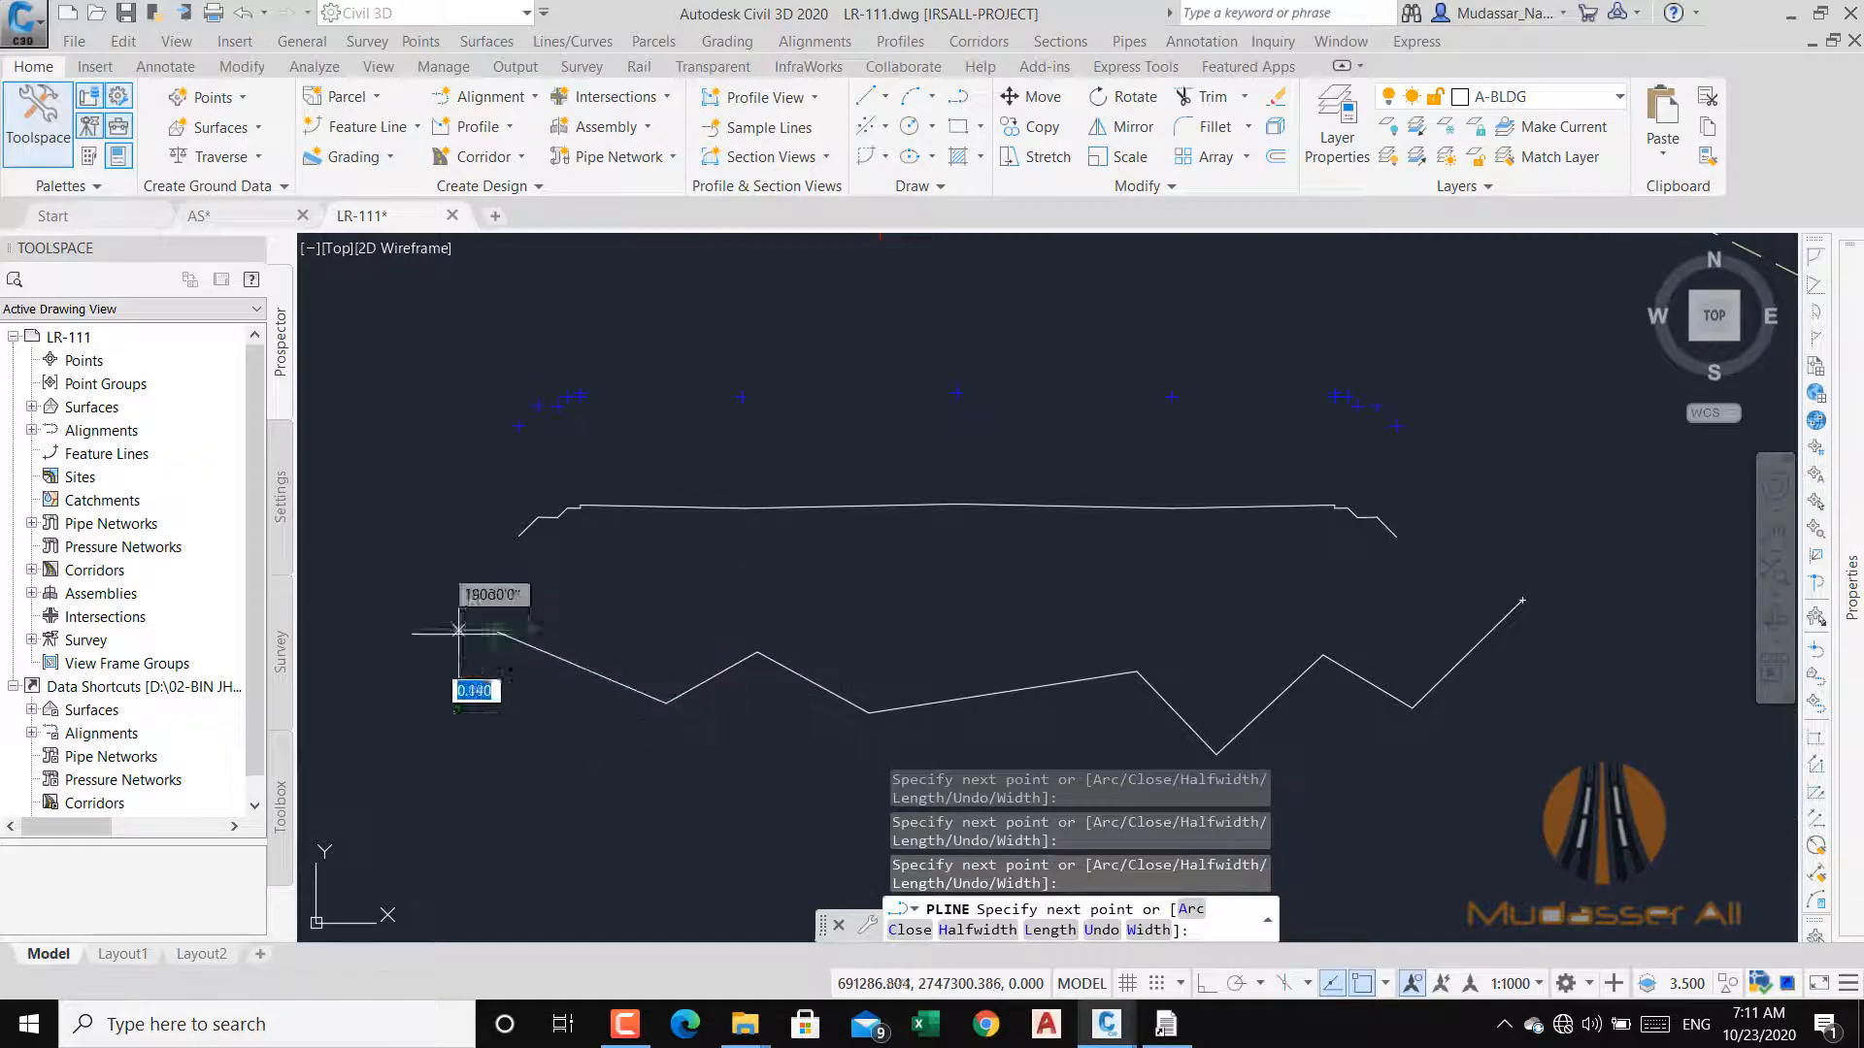
pyautogui.click(452, 745)
pyautogui.click(390, 606)
pyautogui.press('Return')
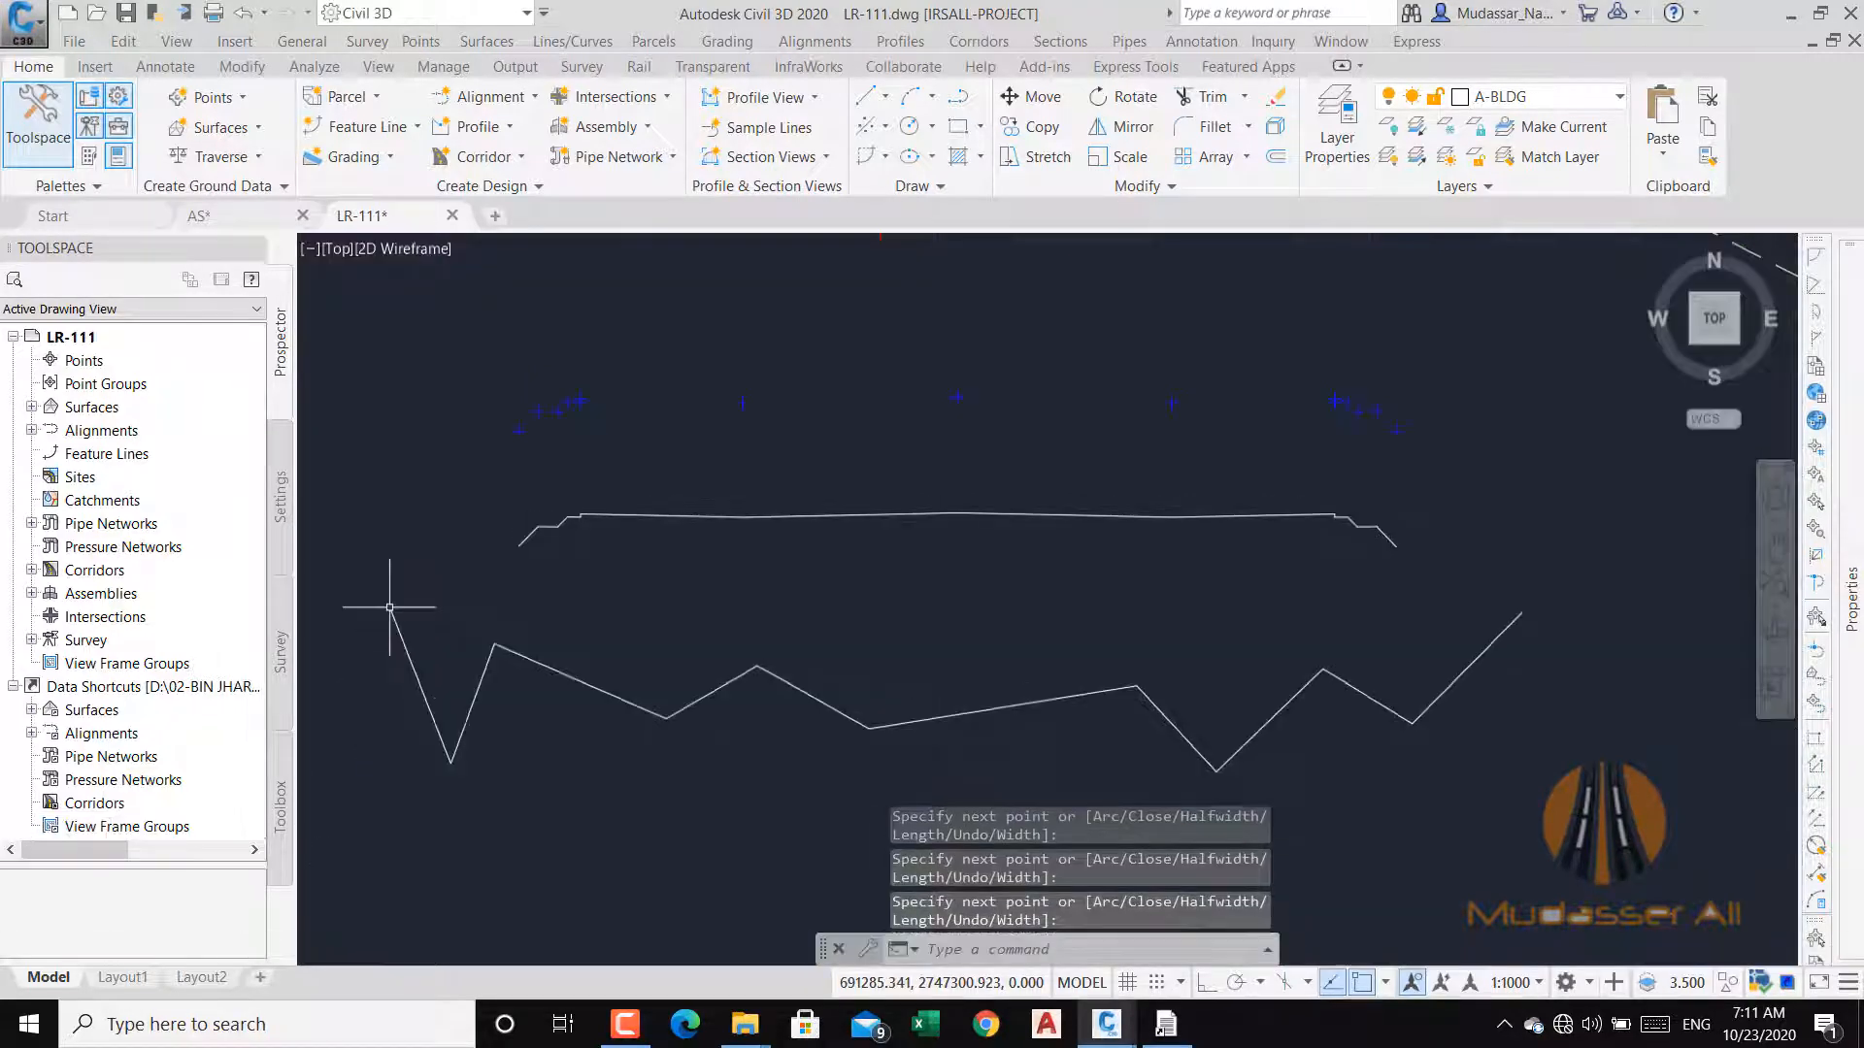
# Set the zigzag ground polyline's colour to red.
pyautogui.click(624, 645)
pyautogui.click(553, 715)
pyautogui.hotkey('ctrl', '1')
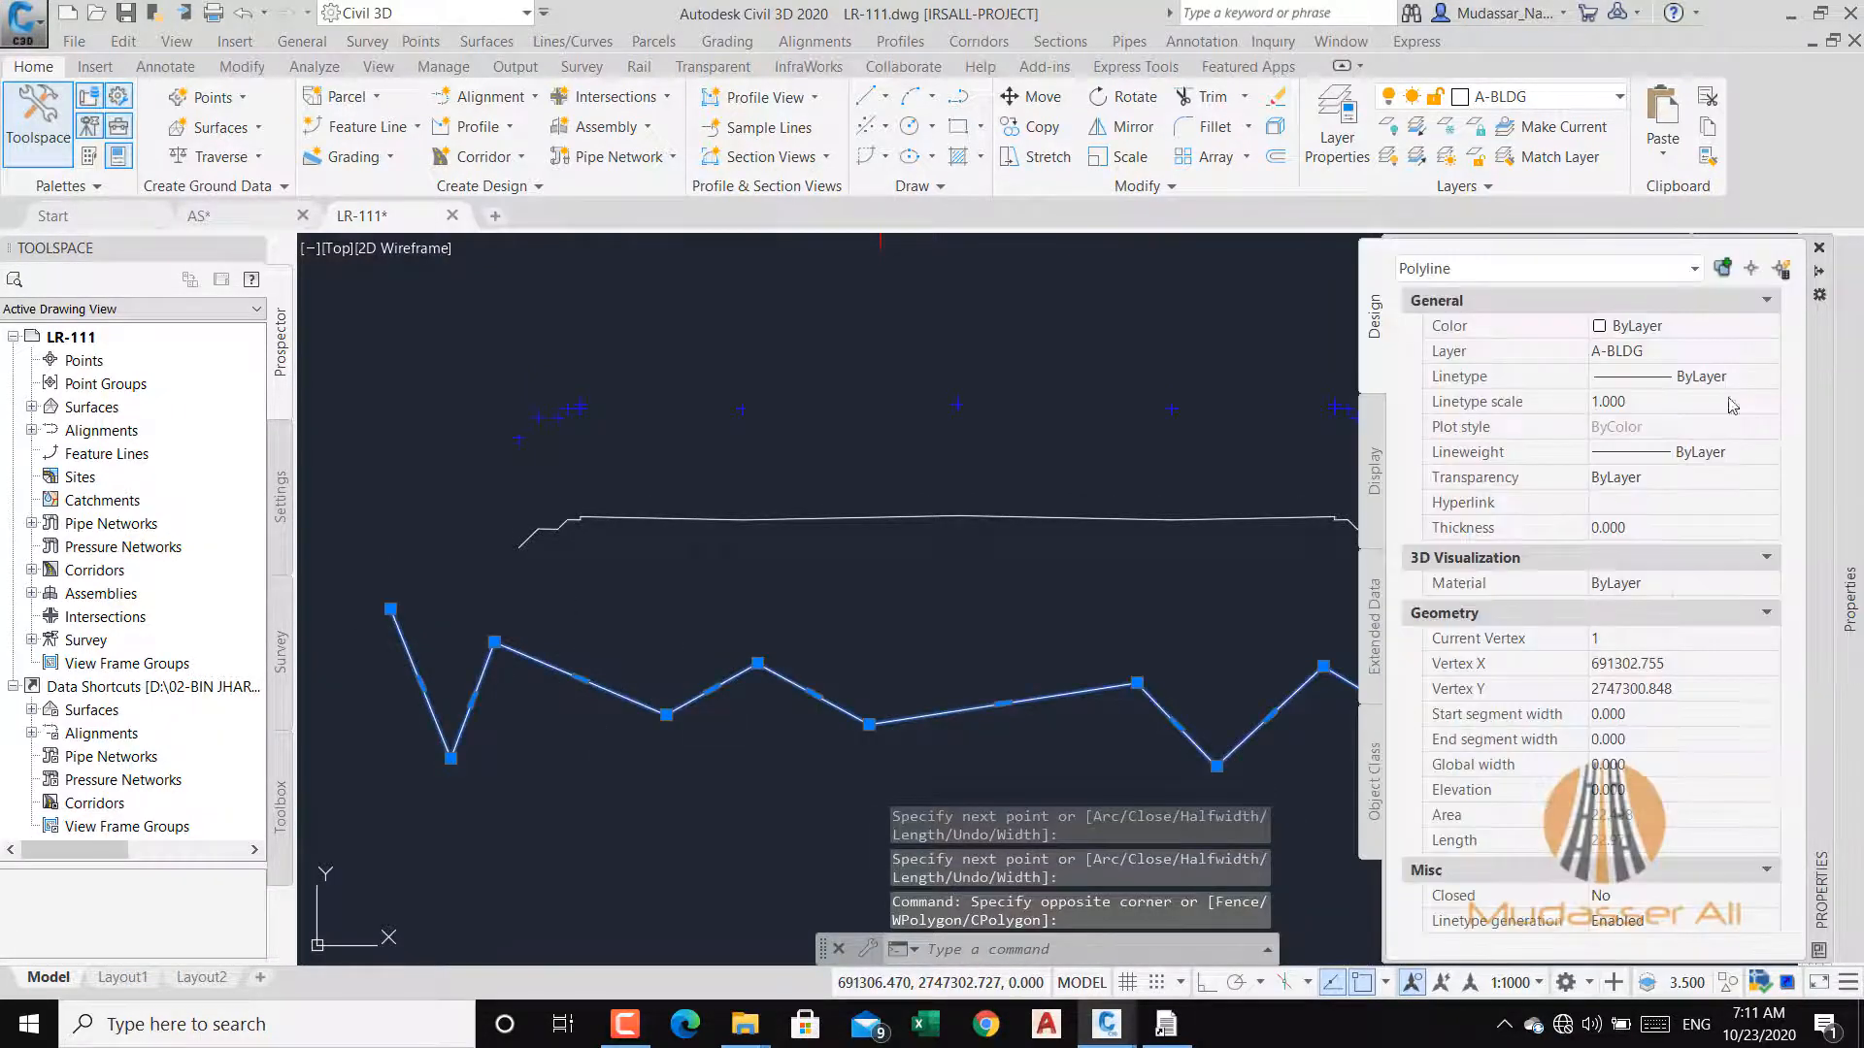
pyautogui.click(1680, 327)
pyautogui.click(1608, 390)
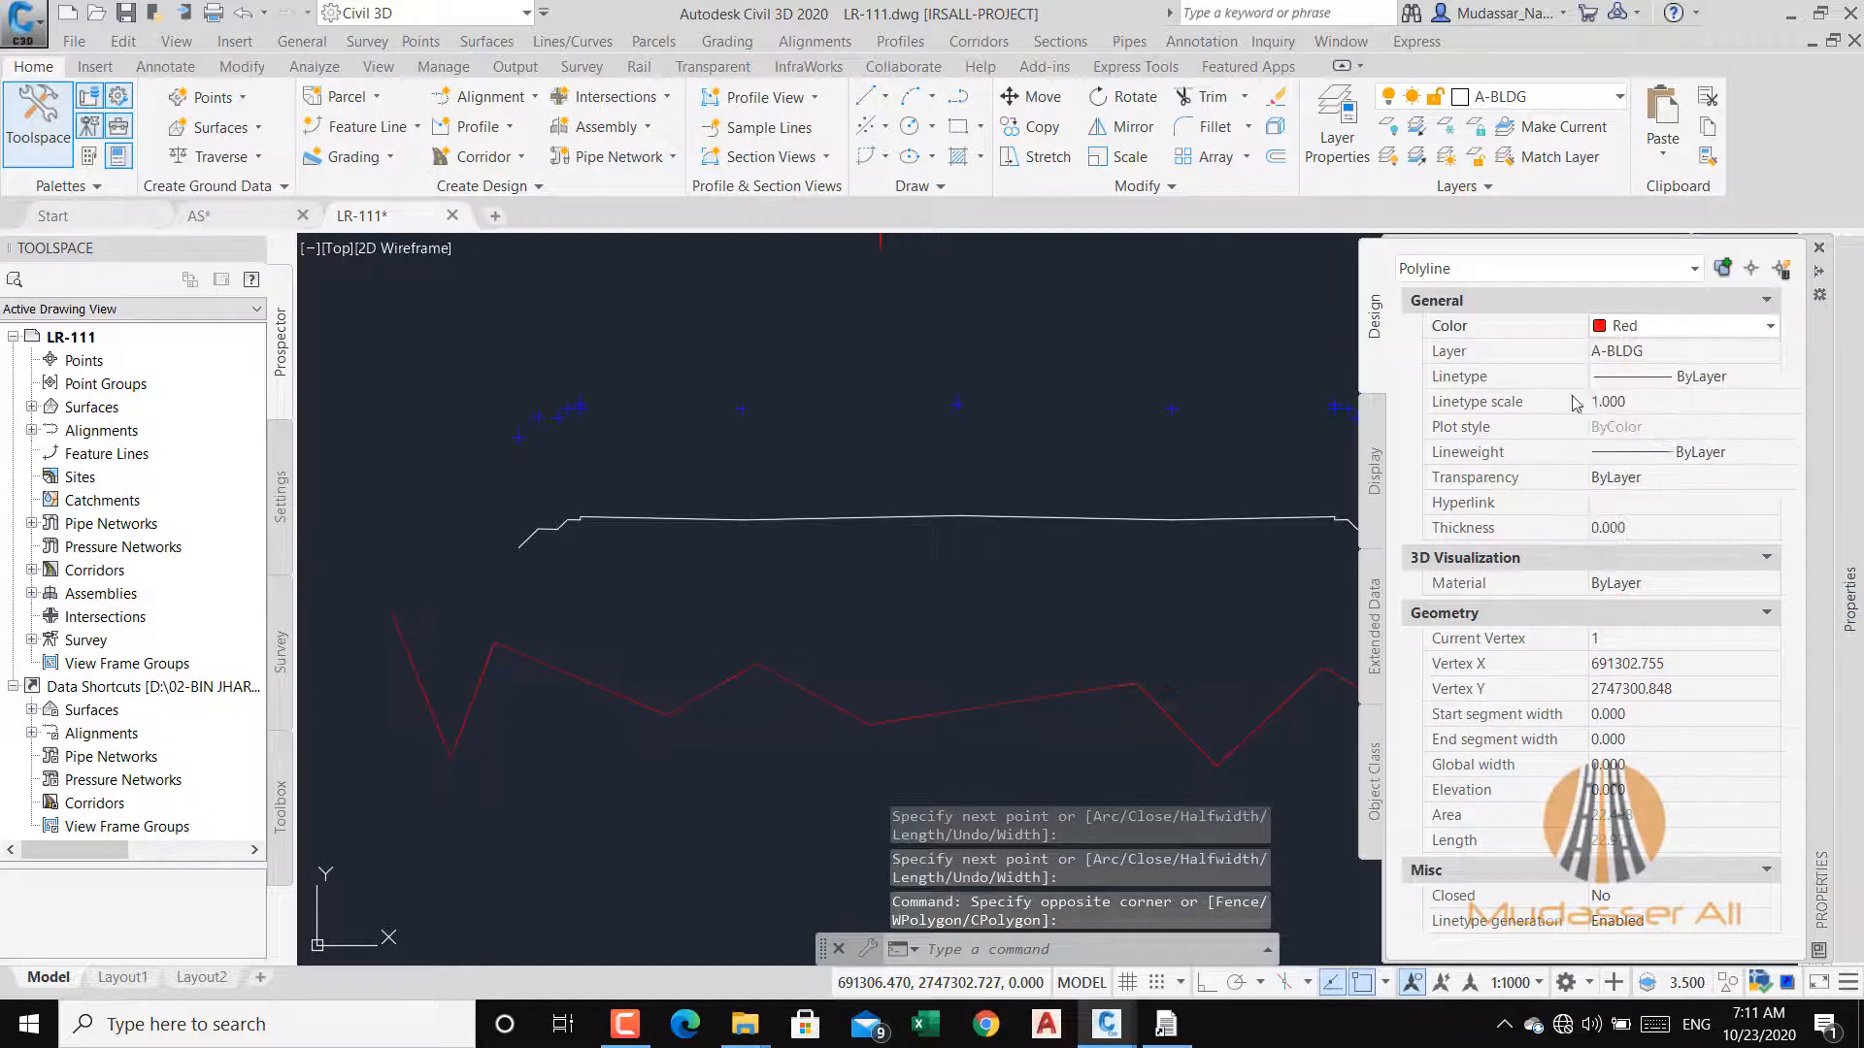
pyautogui.hotkey('ctrl', '1')
pyautogui.press('Escape')
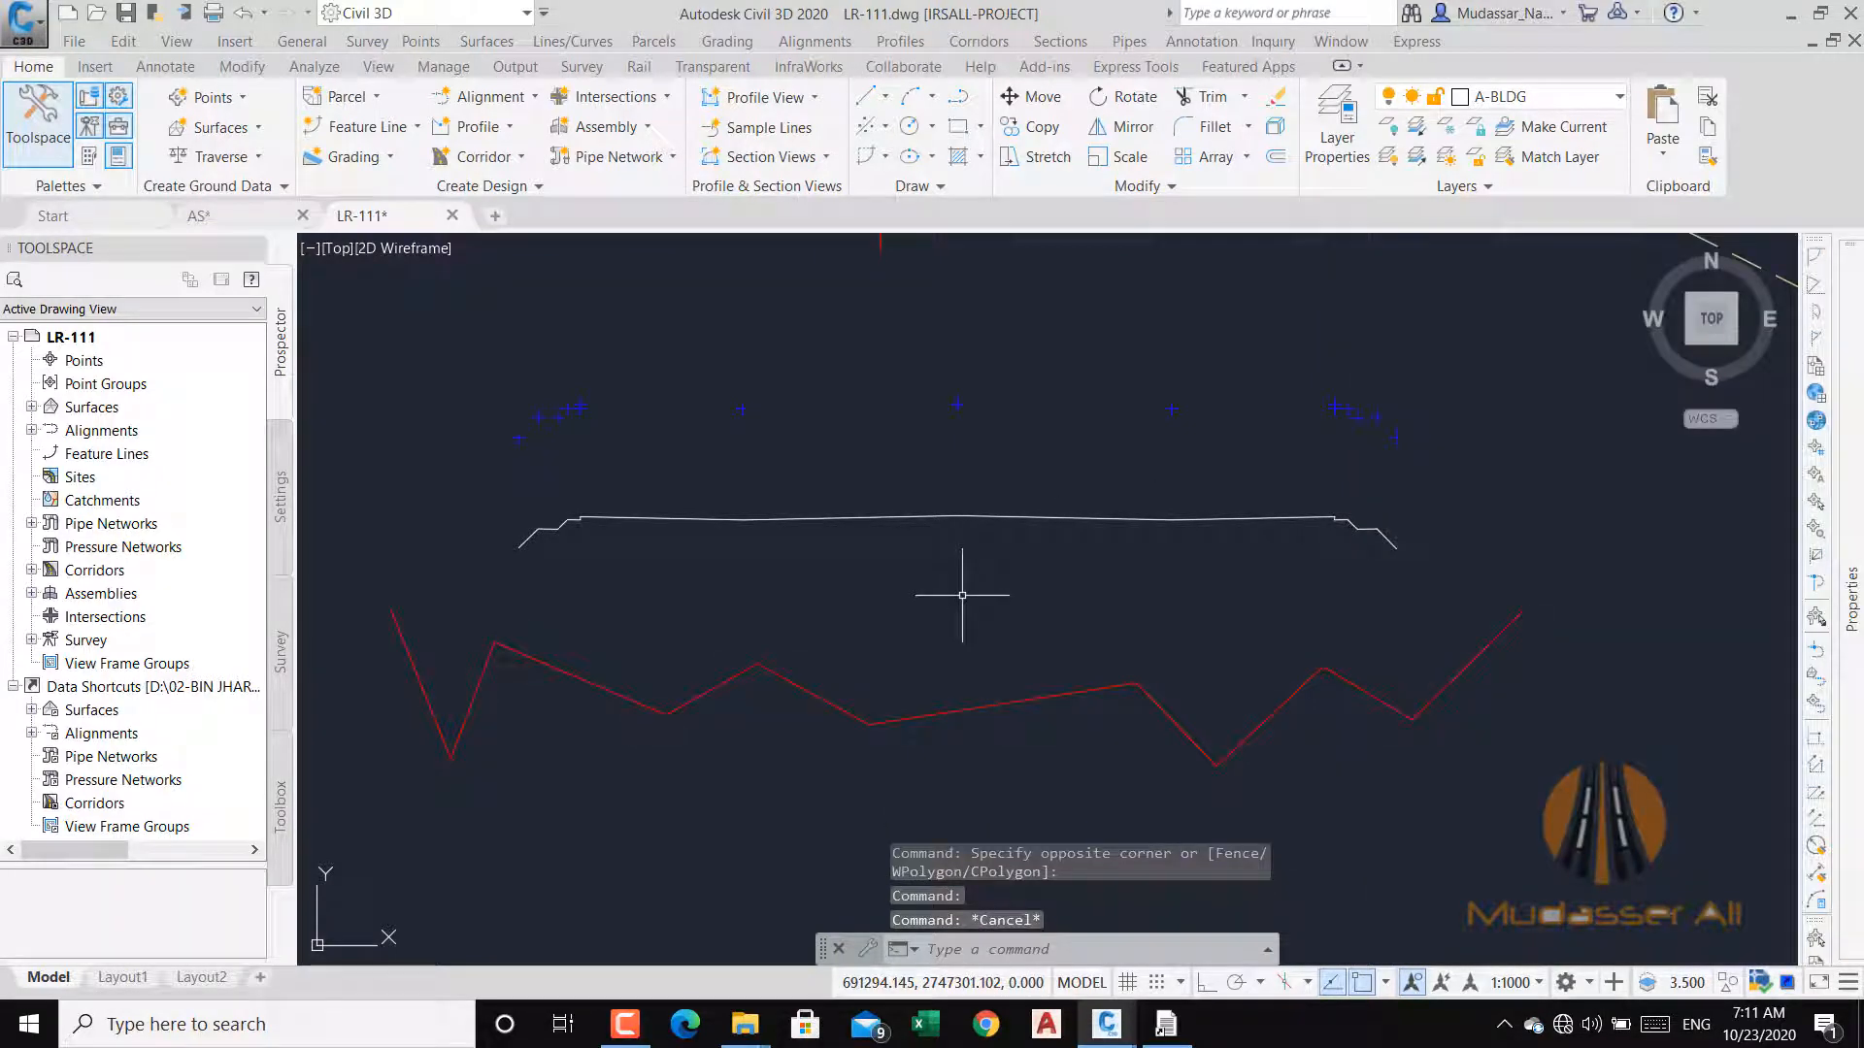
# Place a point at the right end of the red ground polyline.
pyautogui.write('POIN')
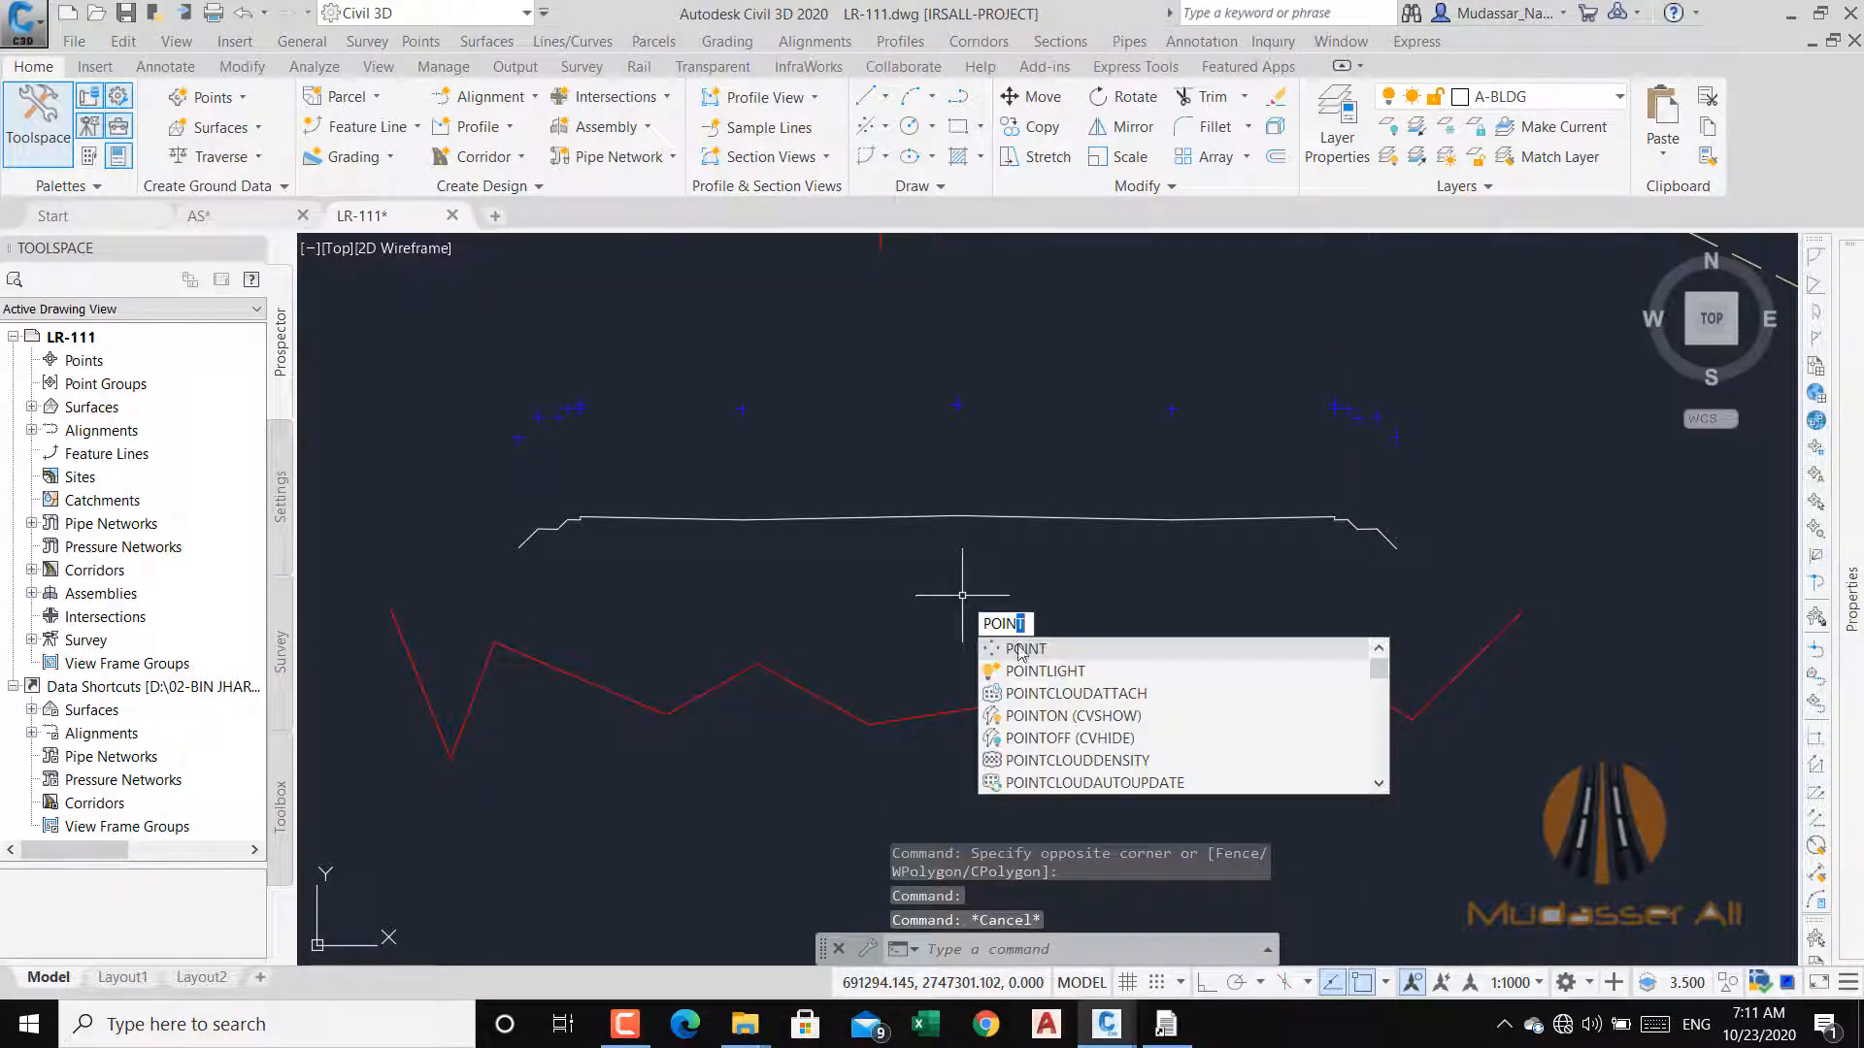
pyautogui.press('Return')
pyautogui.moveTo(1861, 432)
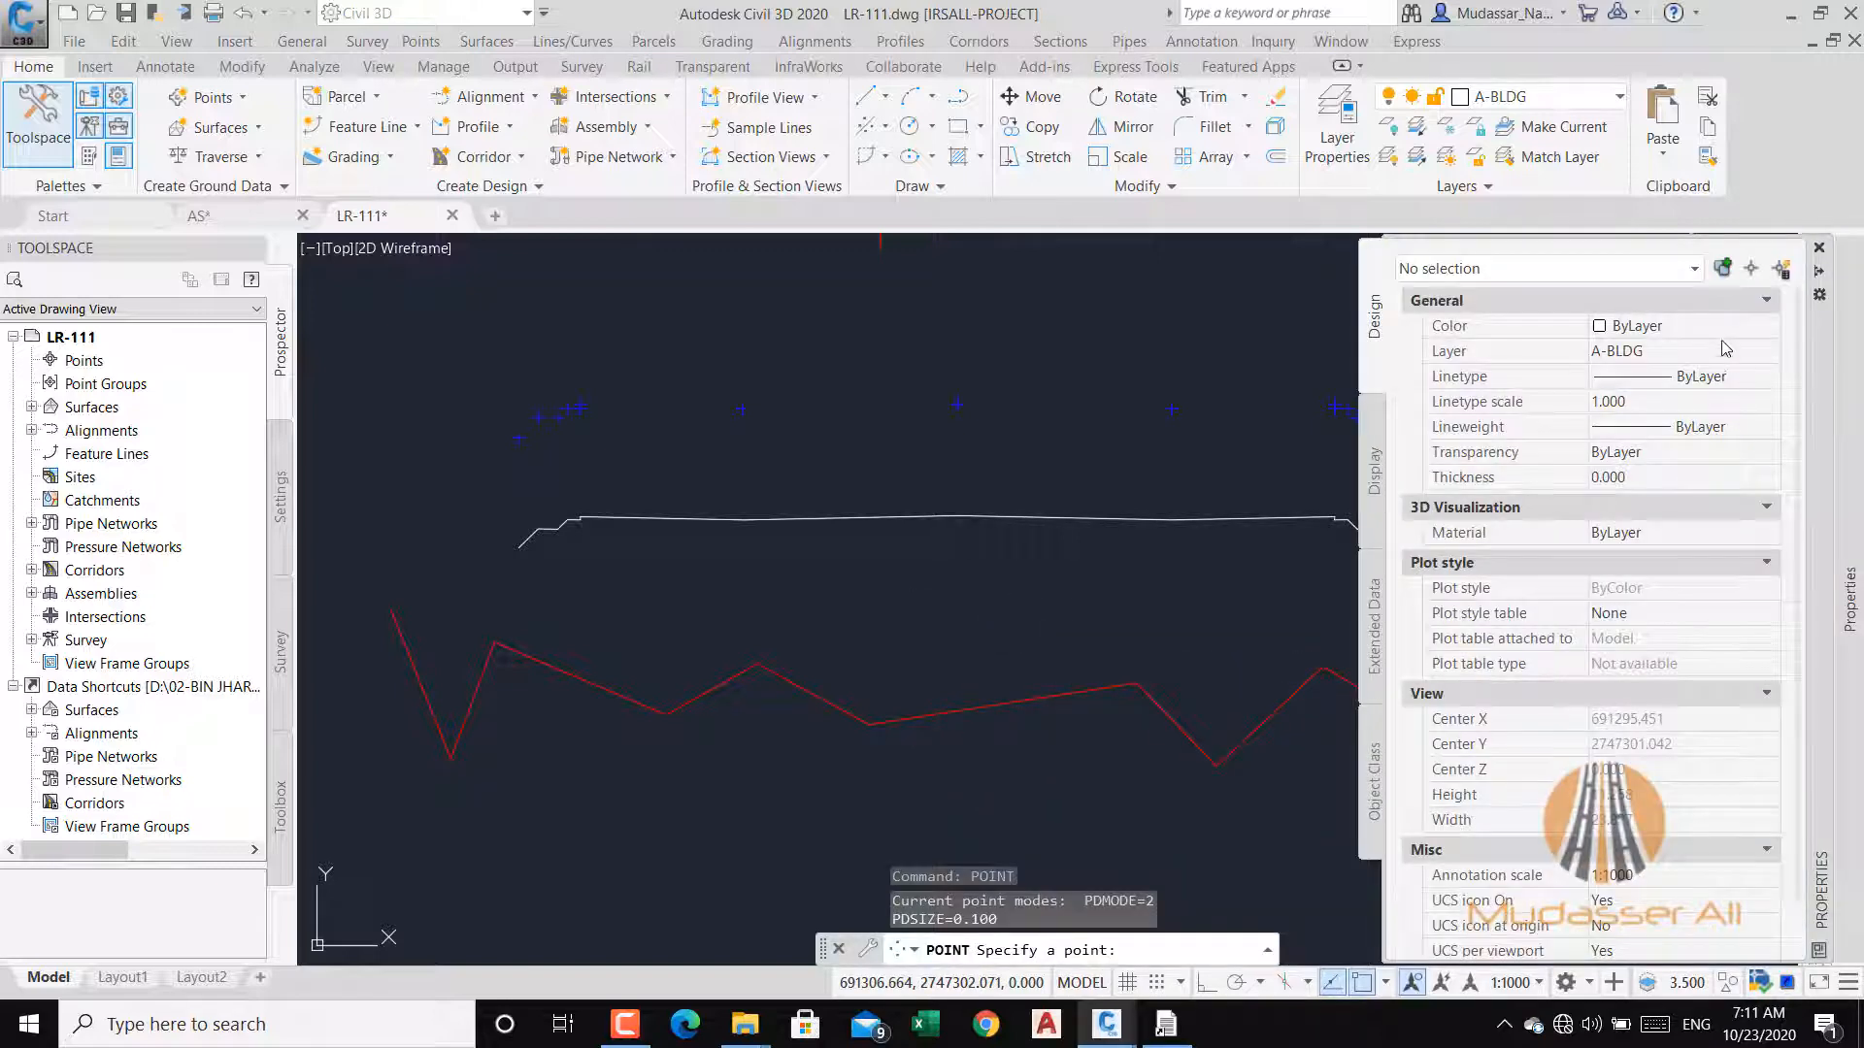
pyautogui.scroll(-4, 1029, 611)
pyautogui.scroll(4, 1167, 645)
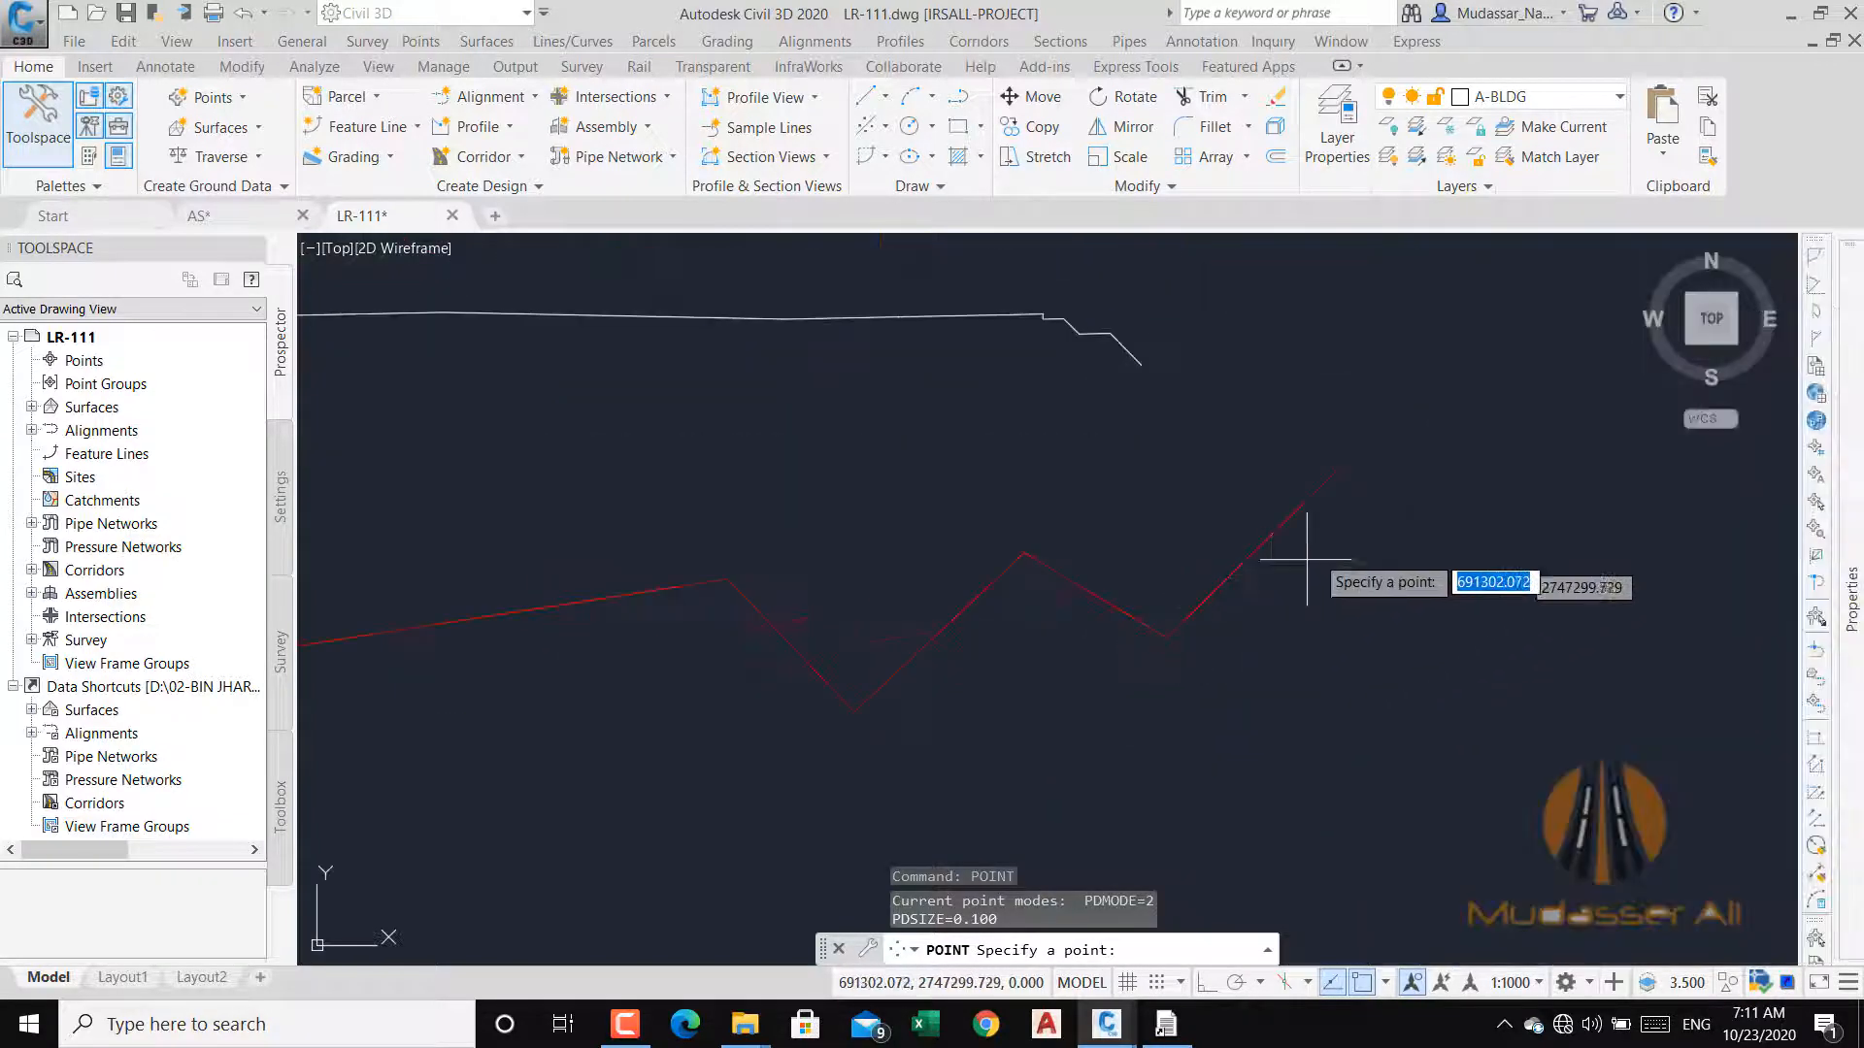
pyautogui.click(1340, 467)
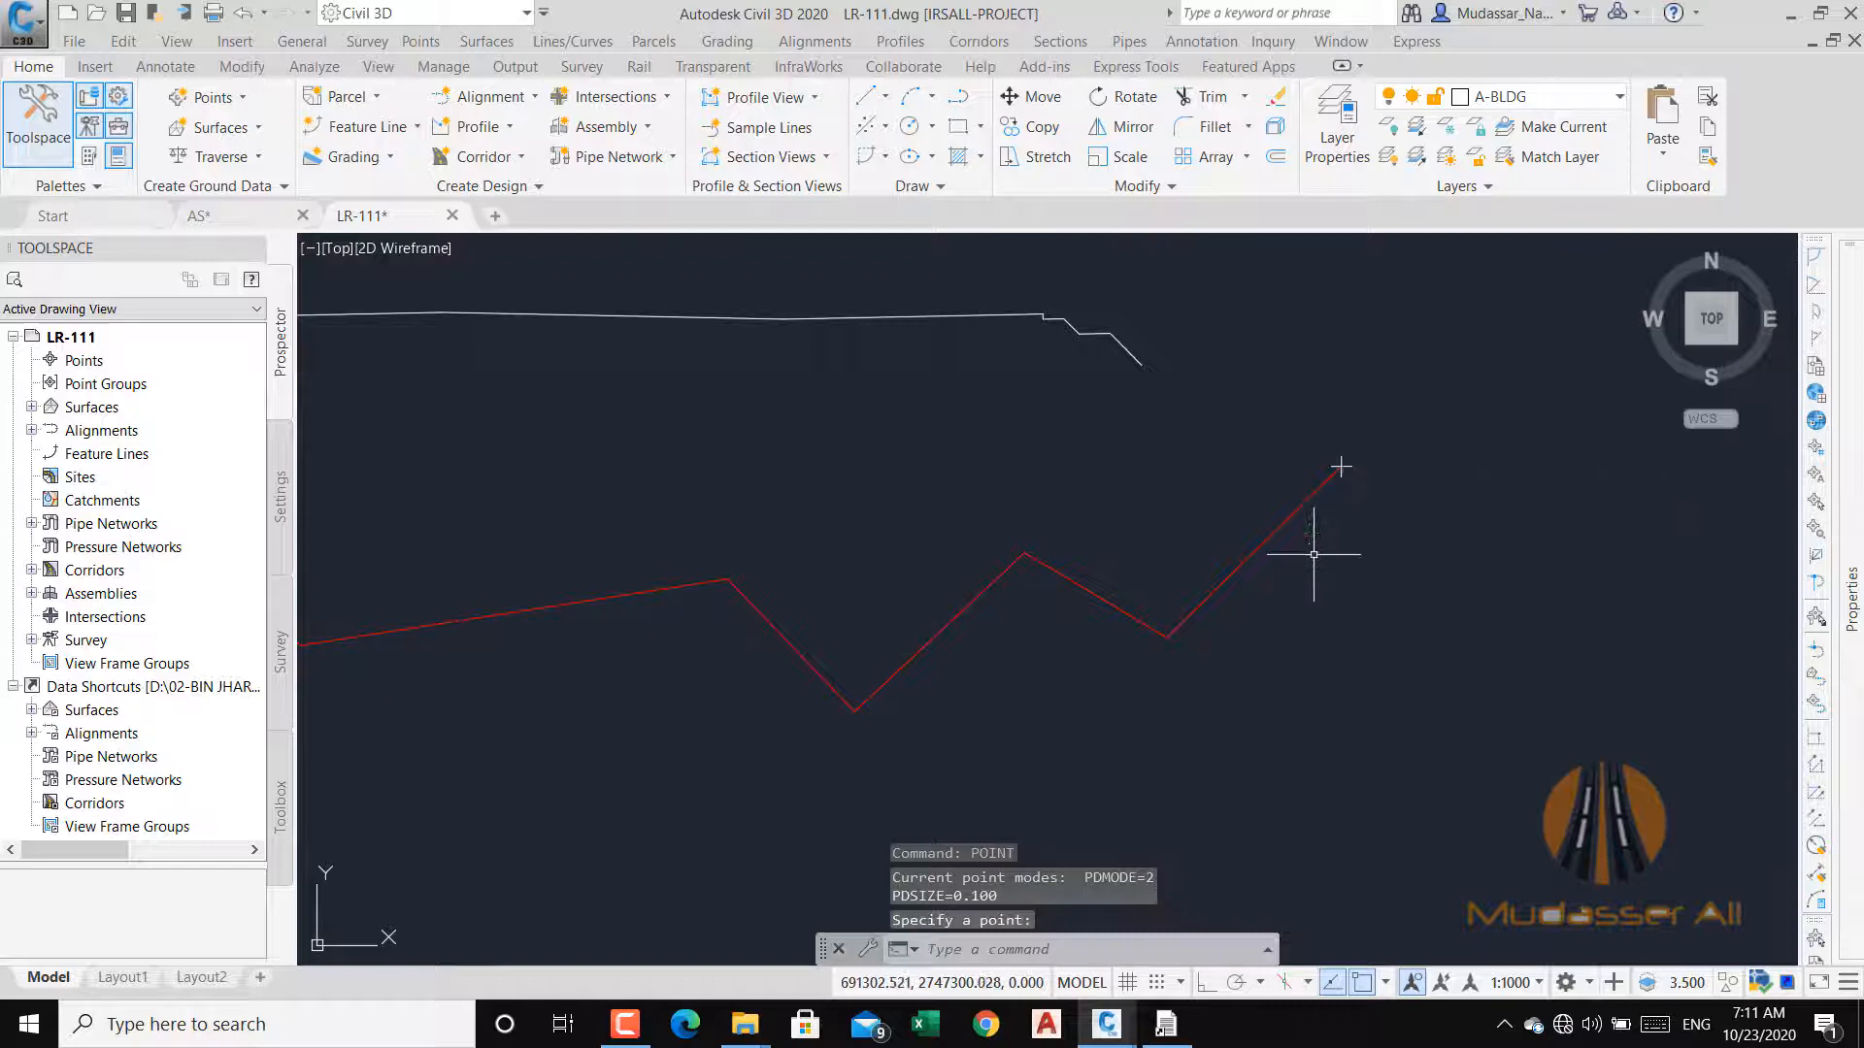
# Copy the end point onto the ten remaining vertices of the red ground polyline, working from right to left.
pyautogui.click(1340, 465)
pyautogui.write('co')
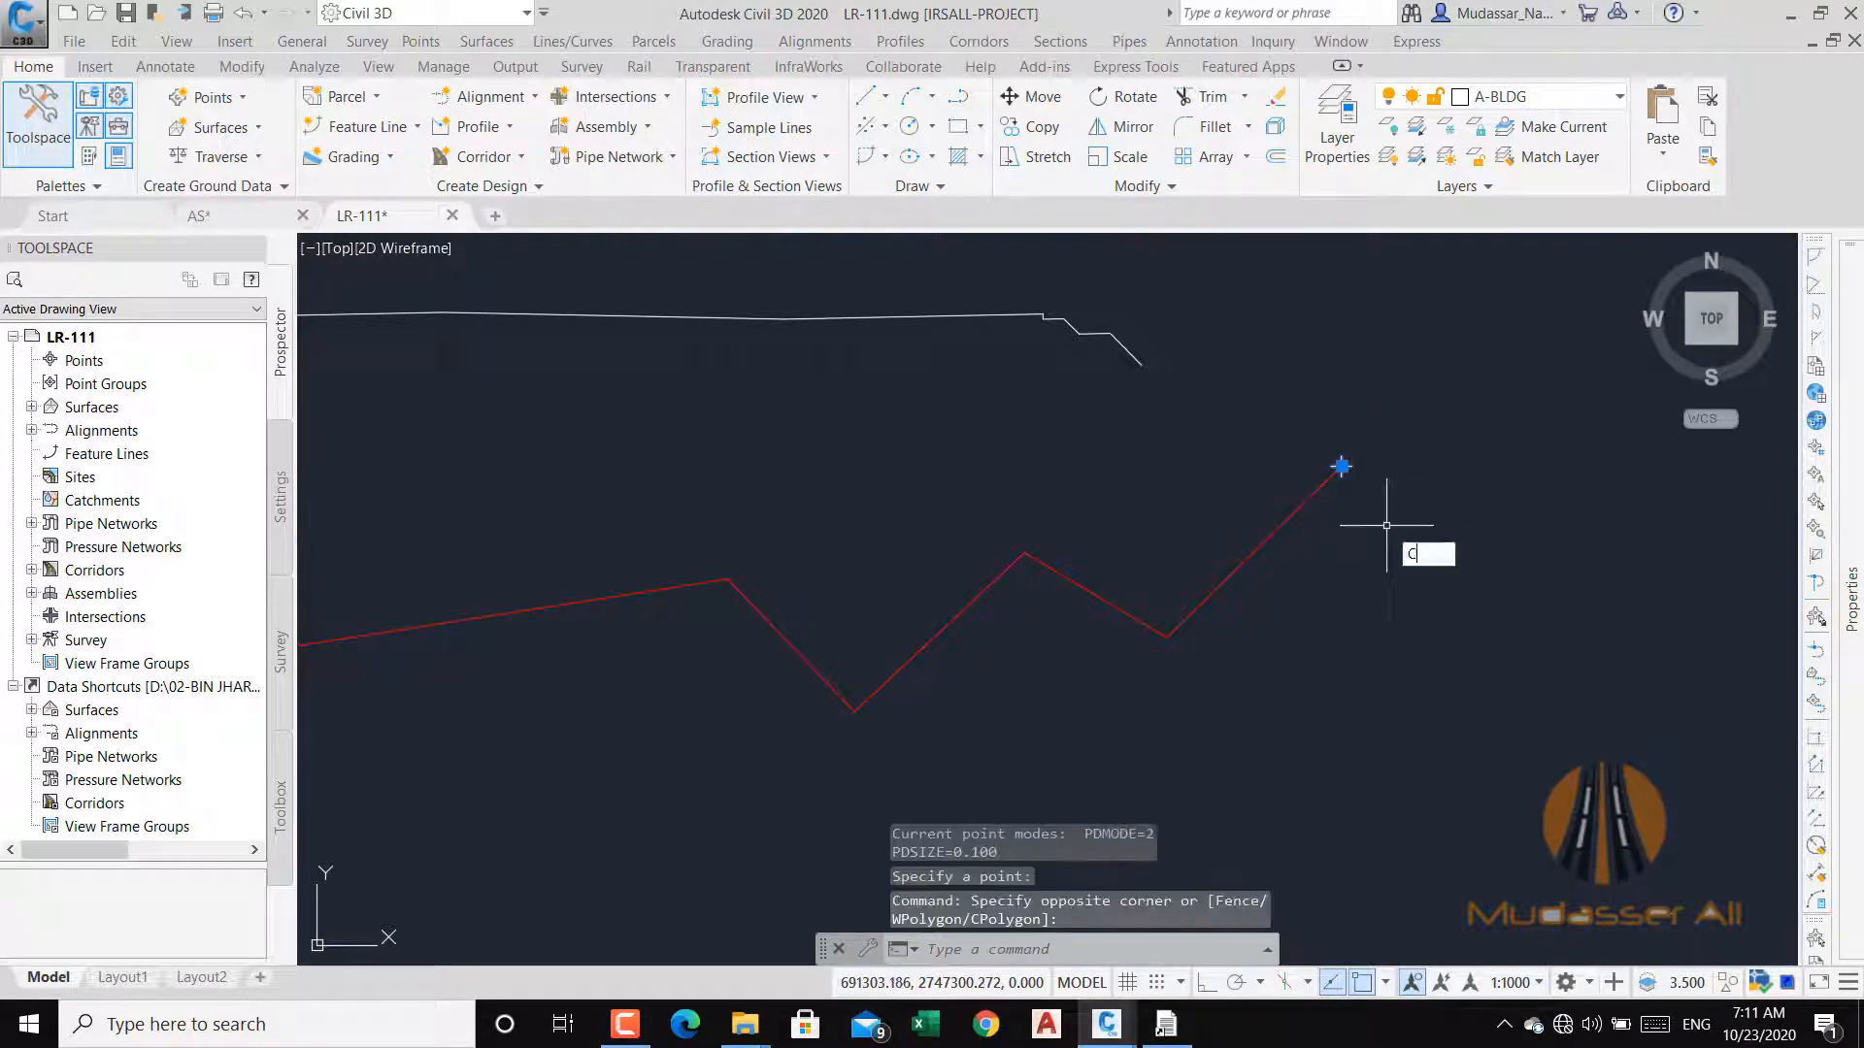
pyautogui.press('Return')
pyautogui.click(1341, 467)
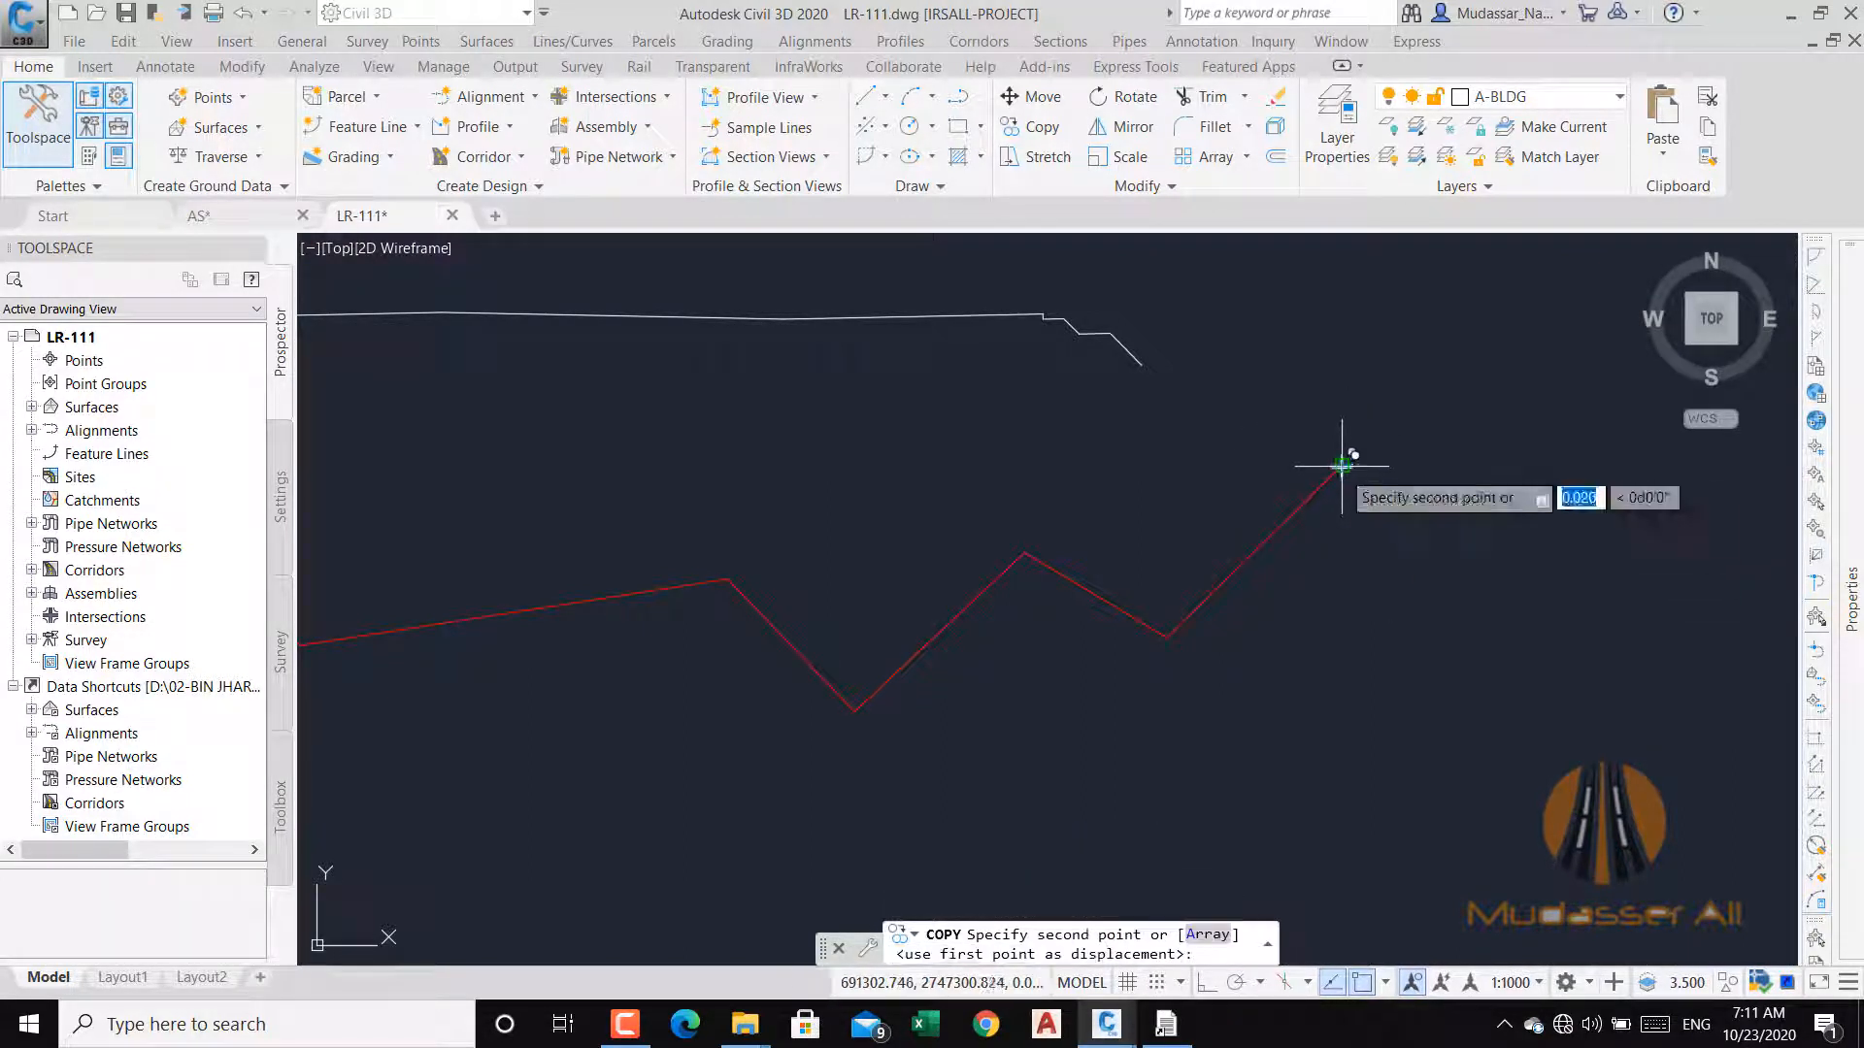
pyautogui.click(1157, 631)
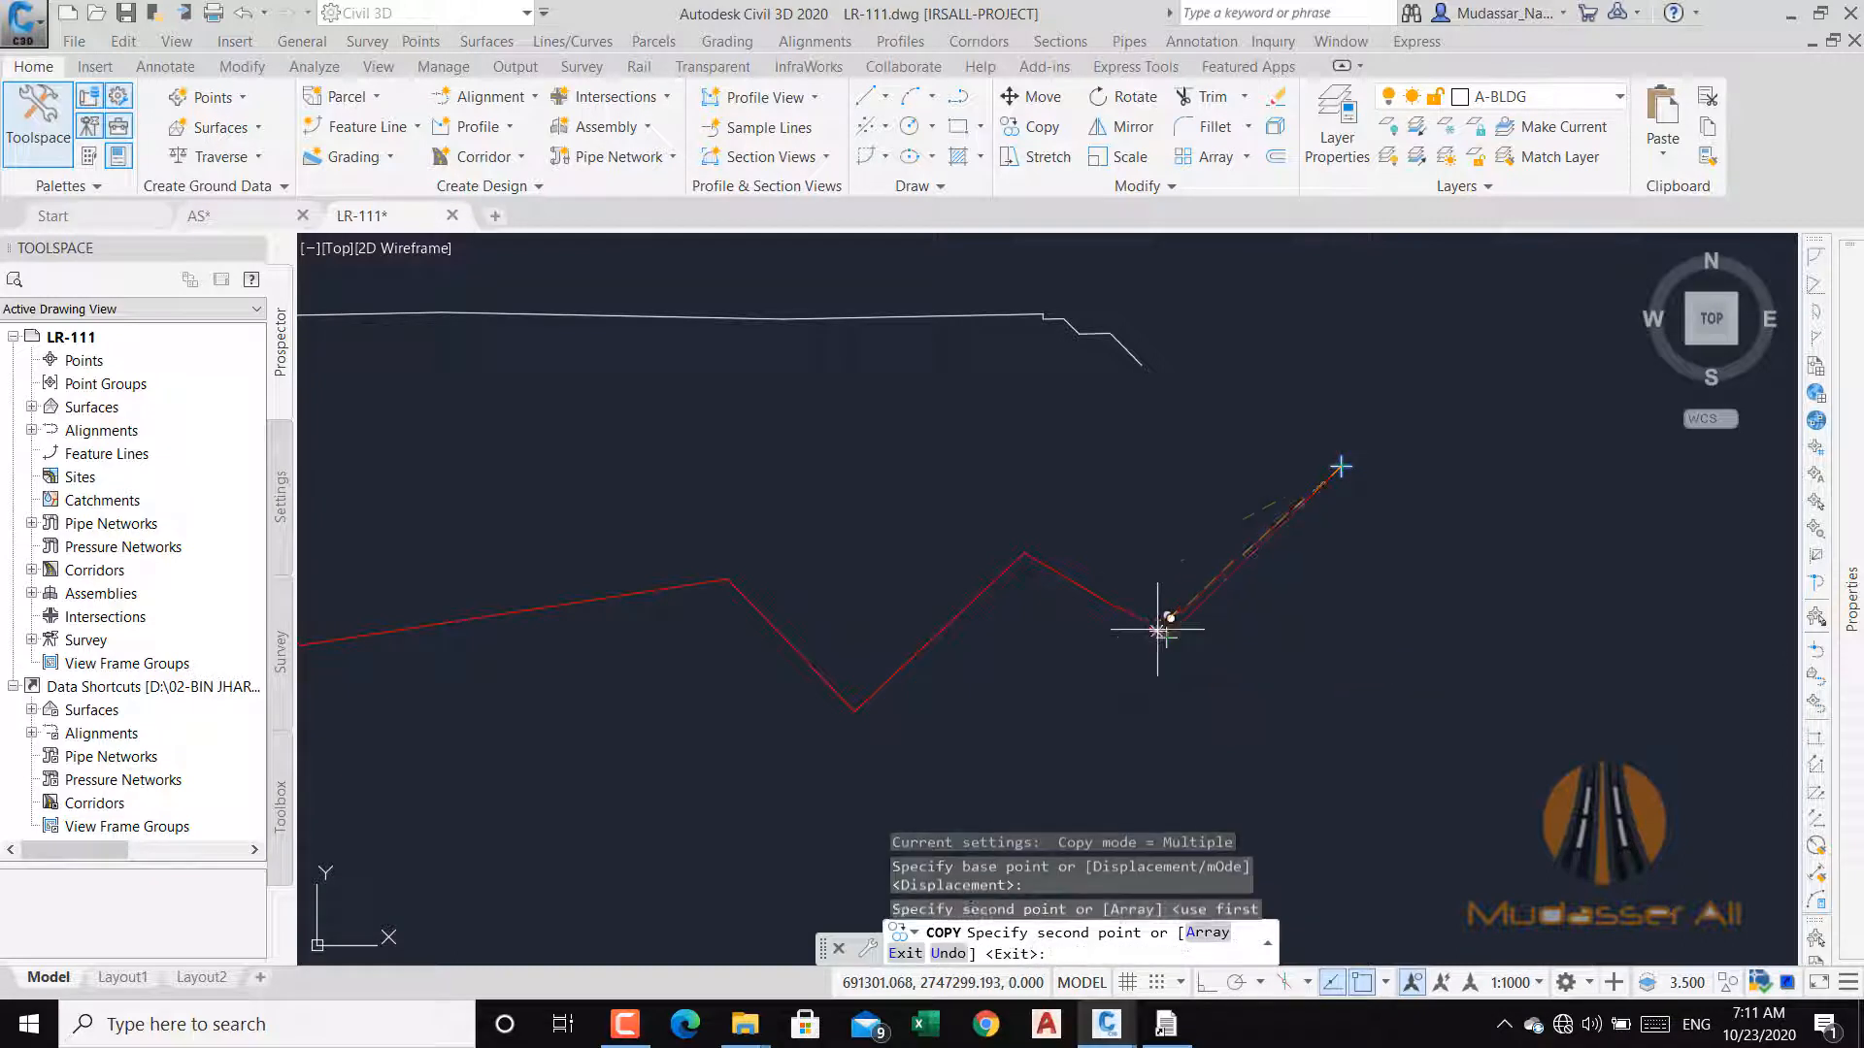
pyautogui.click(1024, 553)
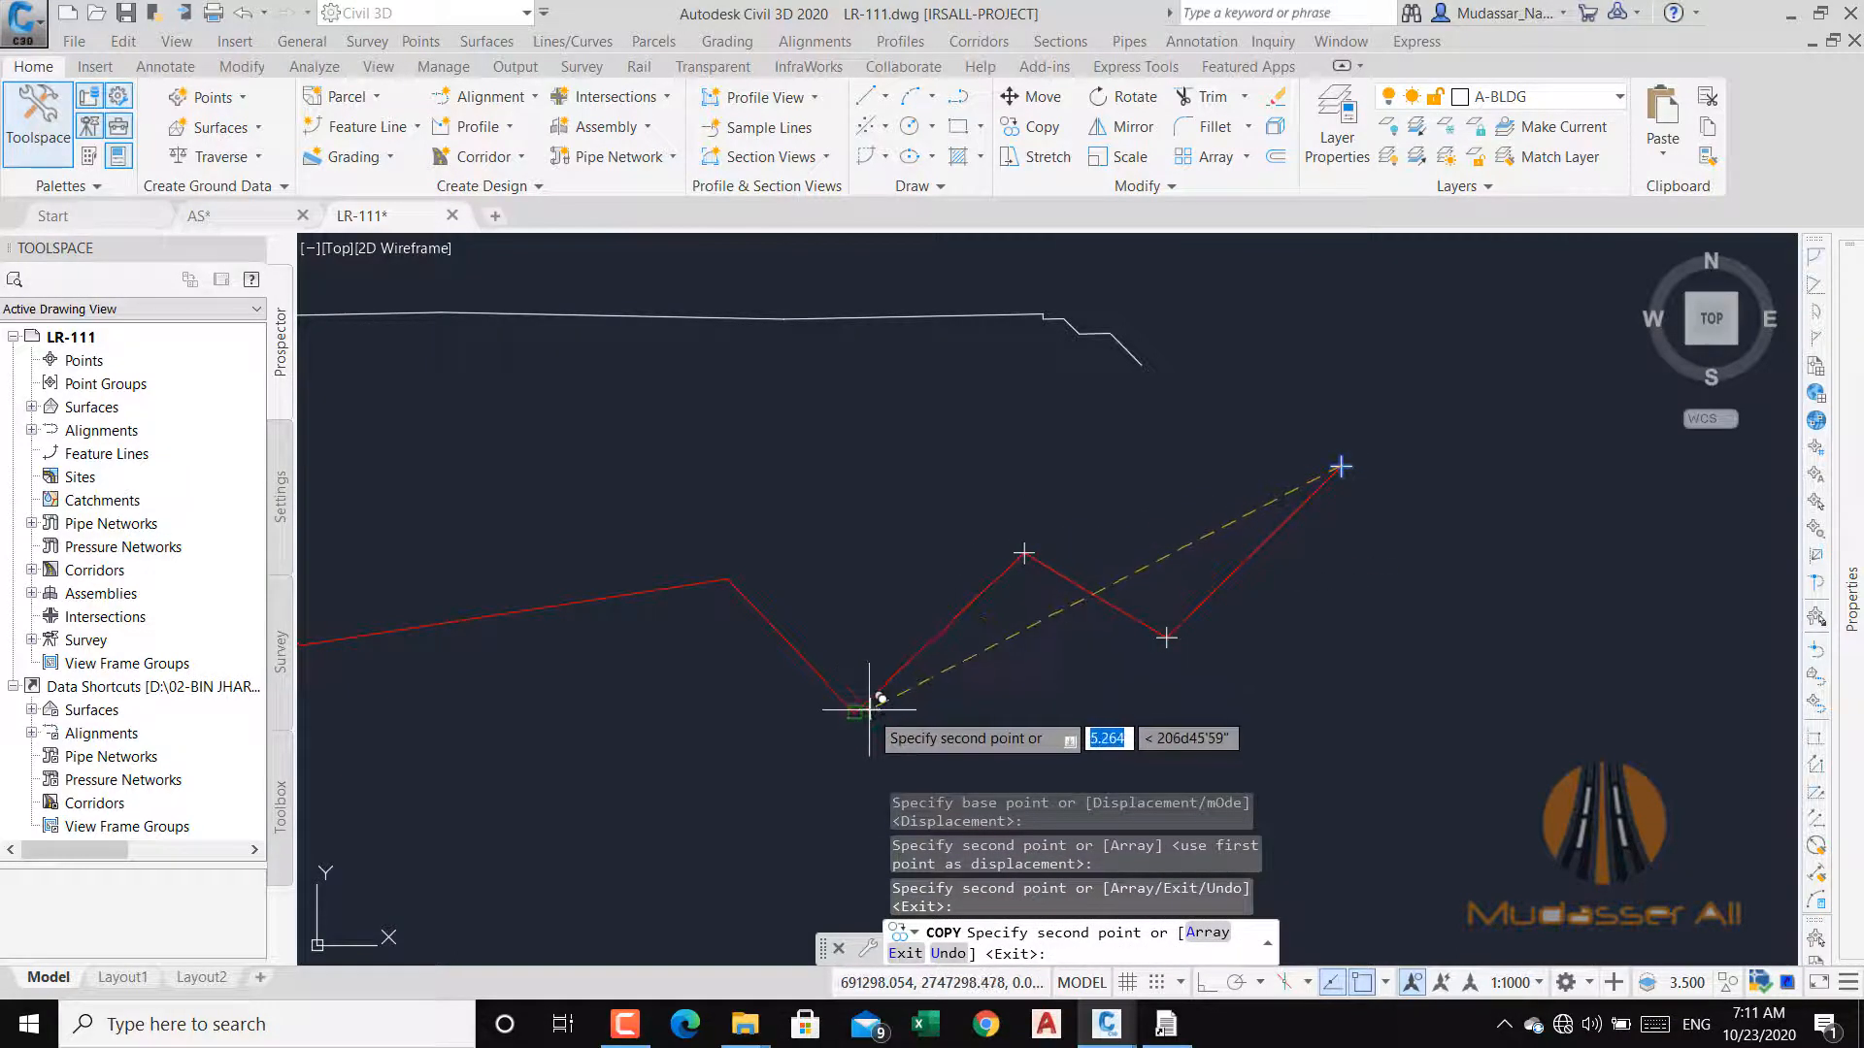
pyautogui.click(854, 710)
pyautogui.click(728, 578)
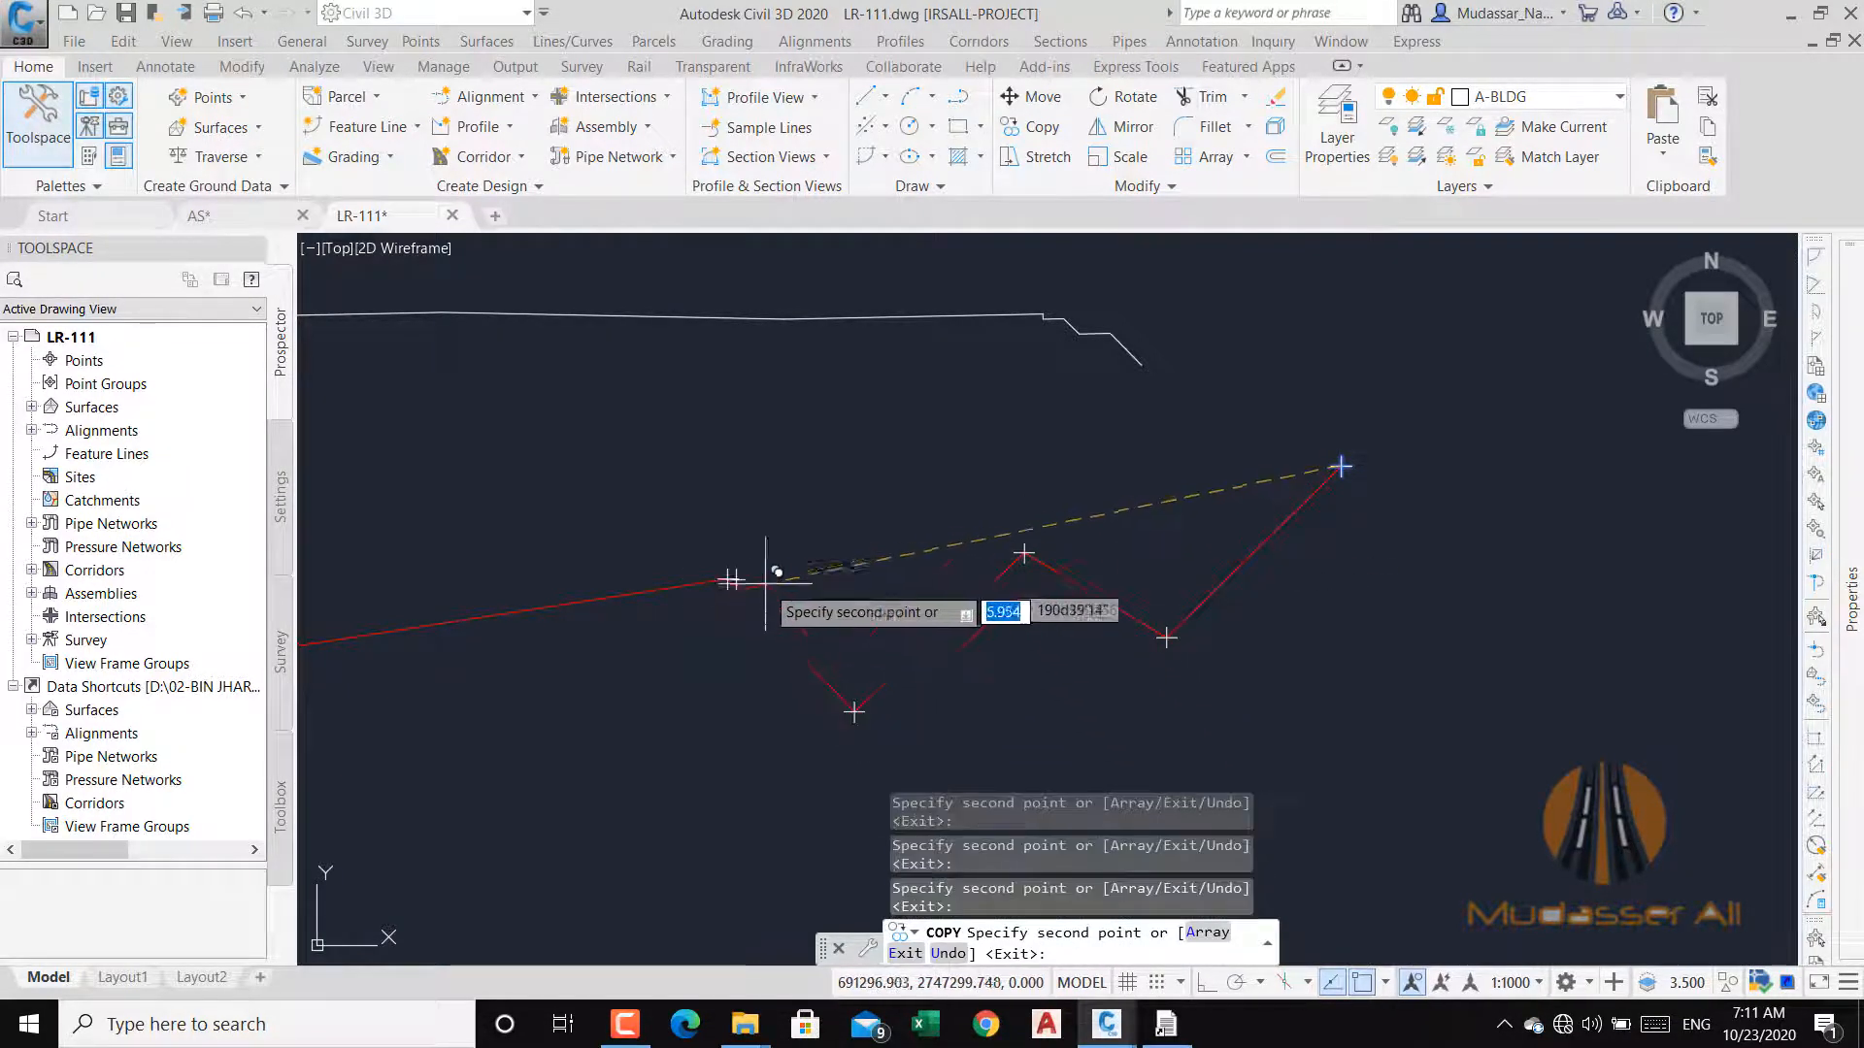
pyautogui.moveTo(881, 602); pyautogui.dragTo(1447, 572, button='middle')
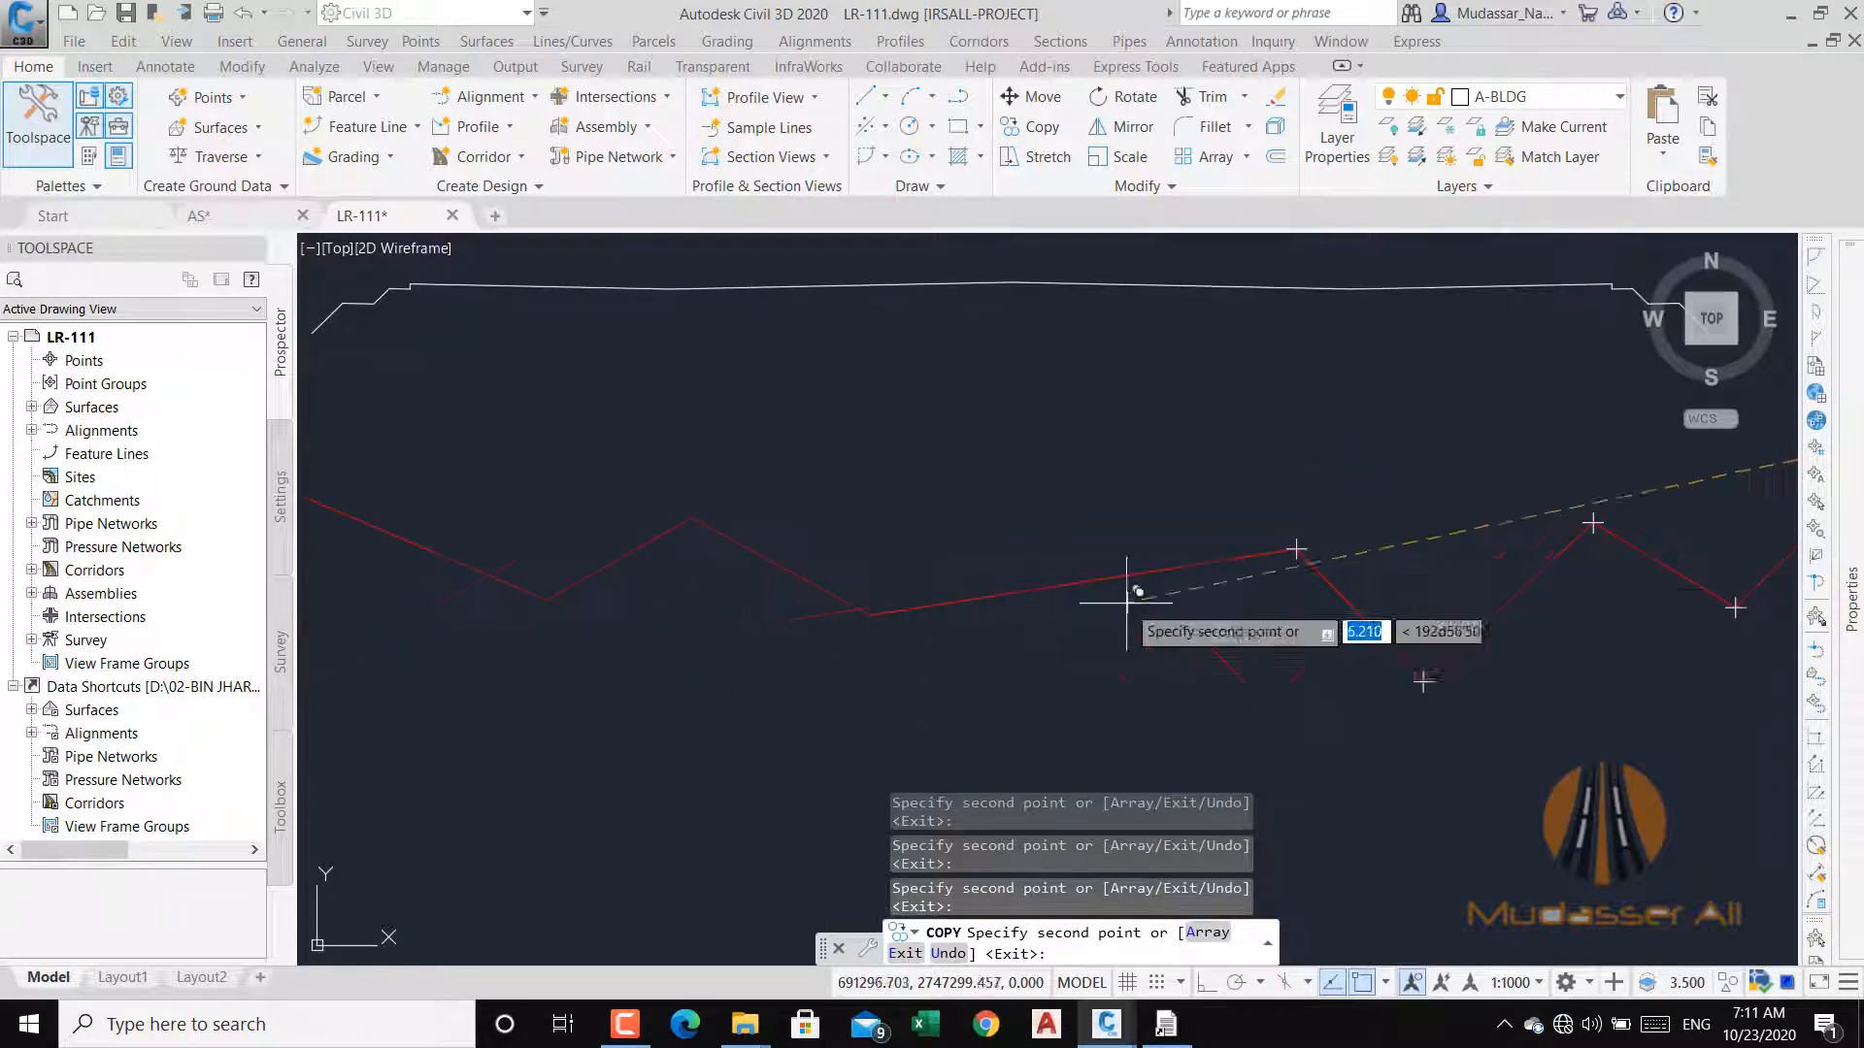
pyautogui.click(881, 613)
pyautogui.click(693, 515)
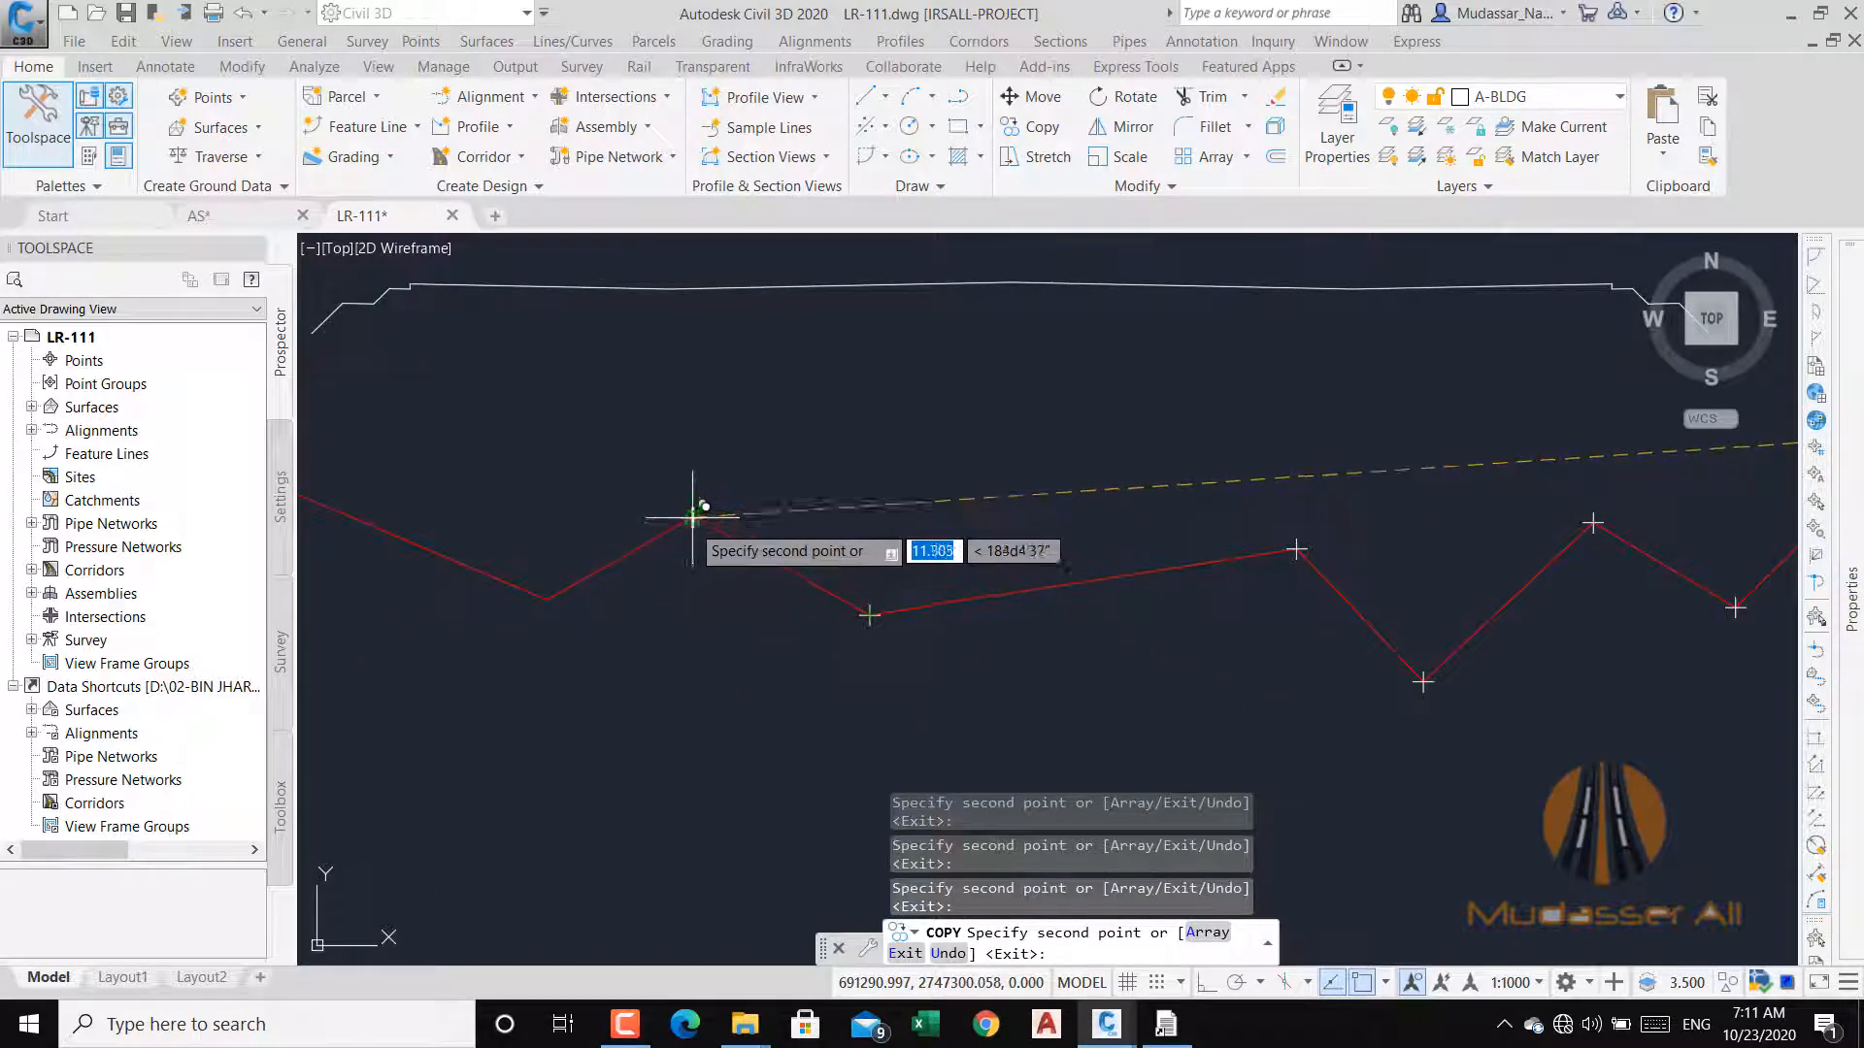
pyautogui.moveTo(654, 628); pyautogui.dragTo(1073, 613, button='middle')
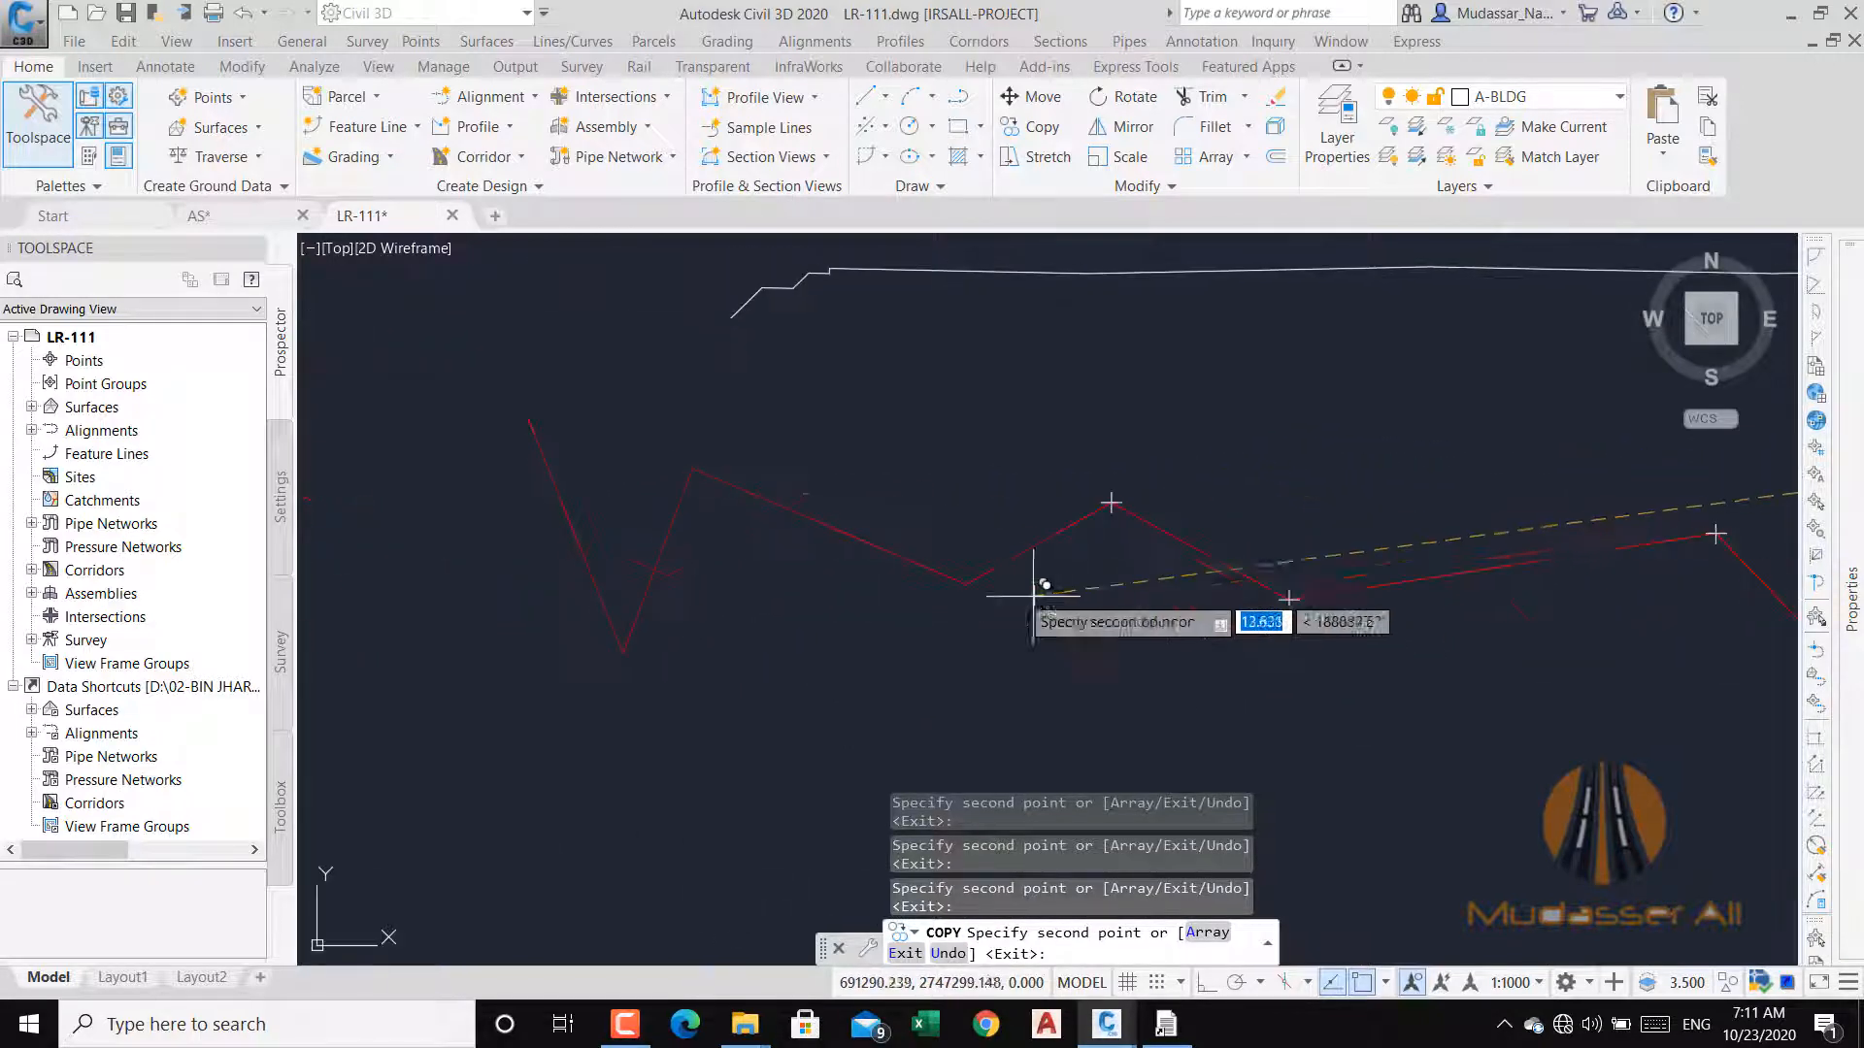
pyautogui.click(966, 583)
pyautogui.click(694, 469)
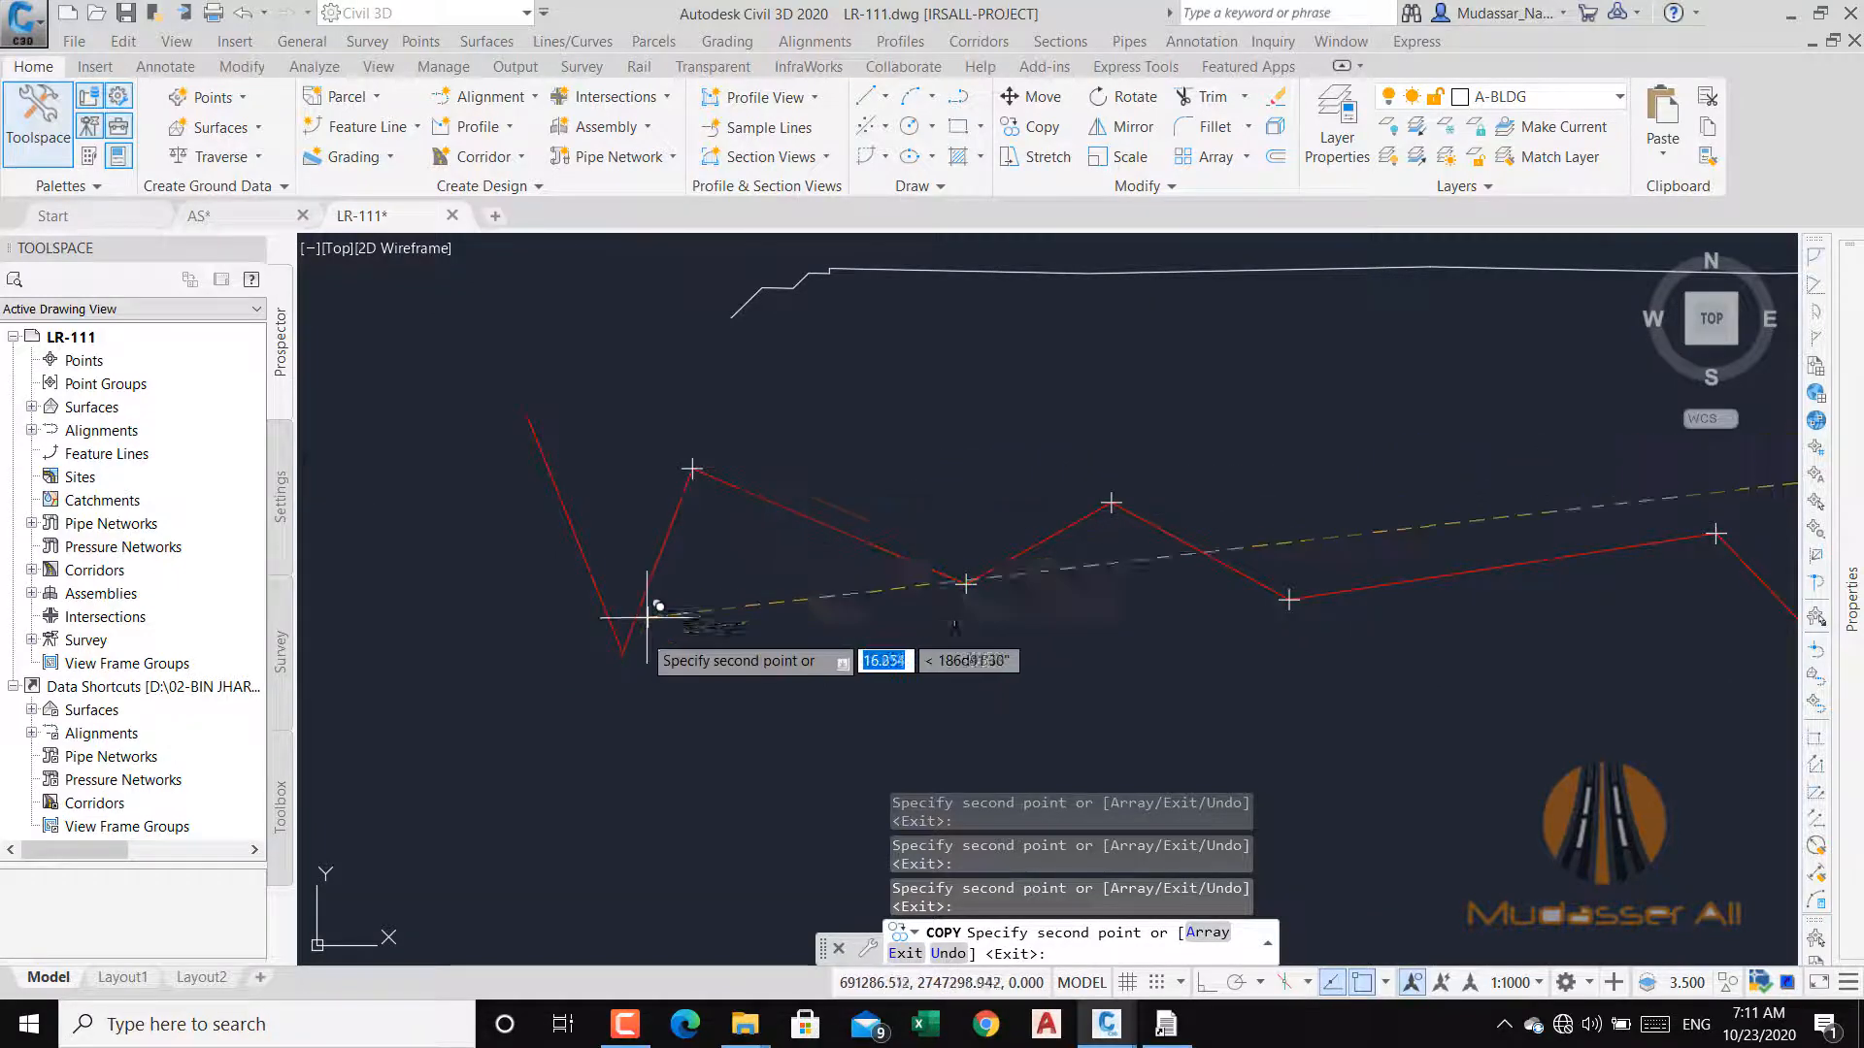
pyautogui.click(622, 652)
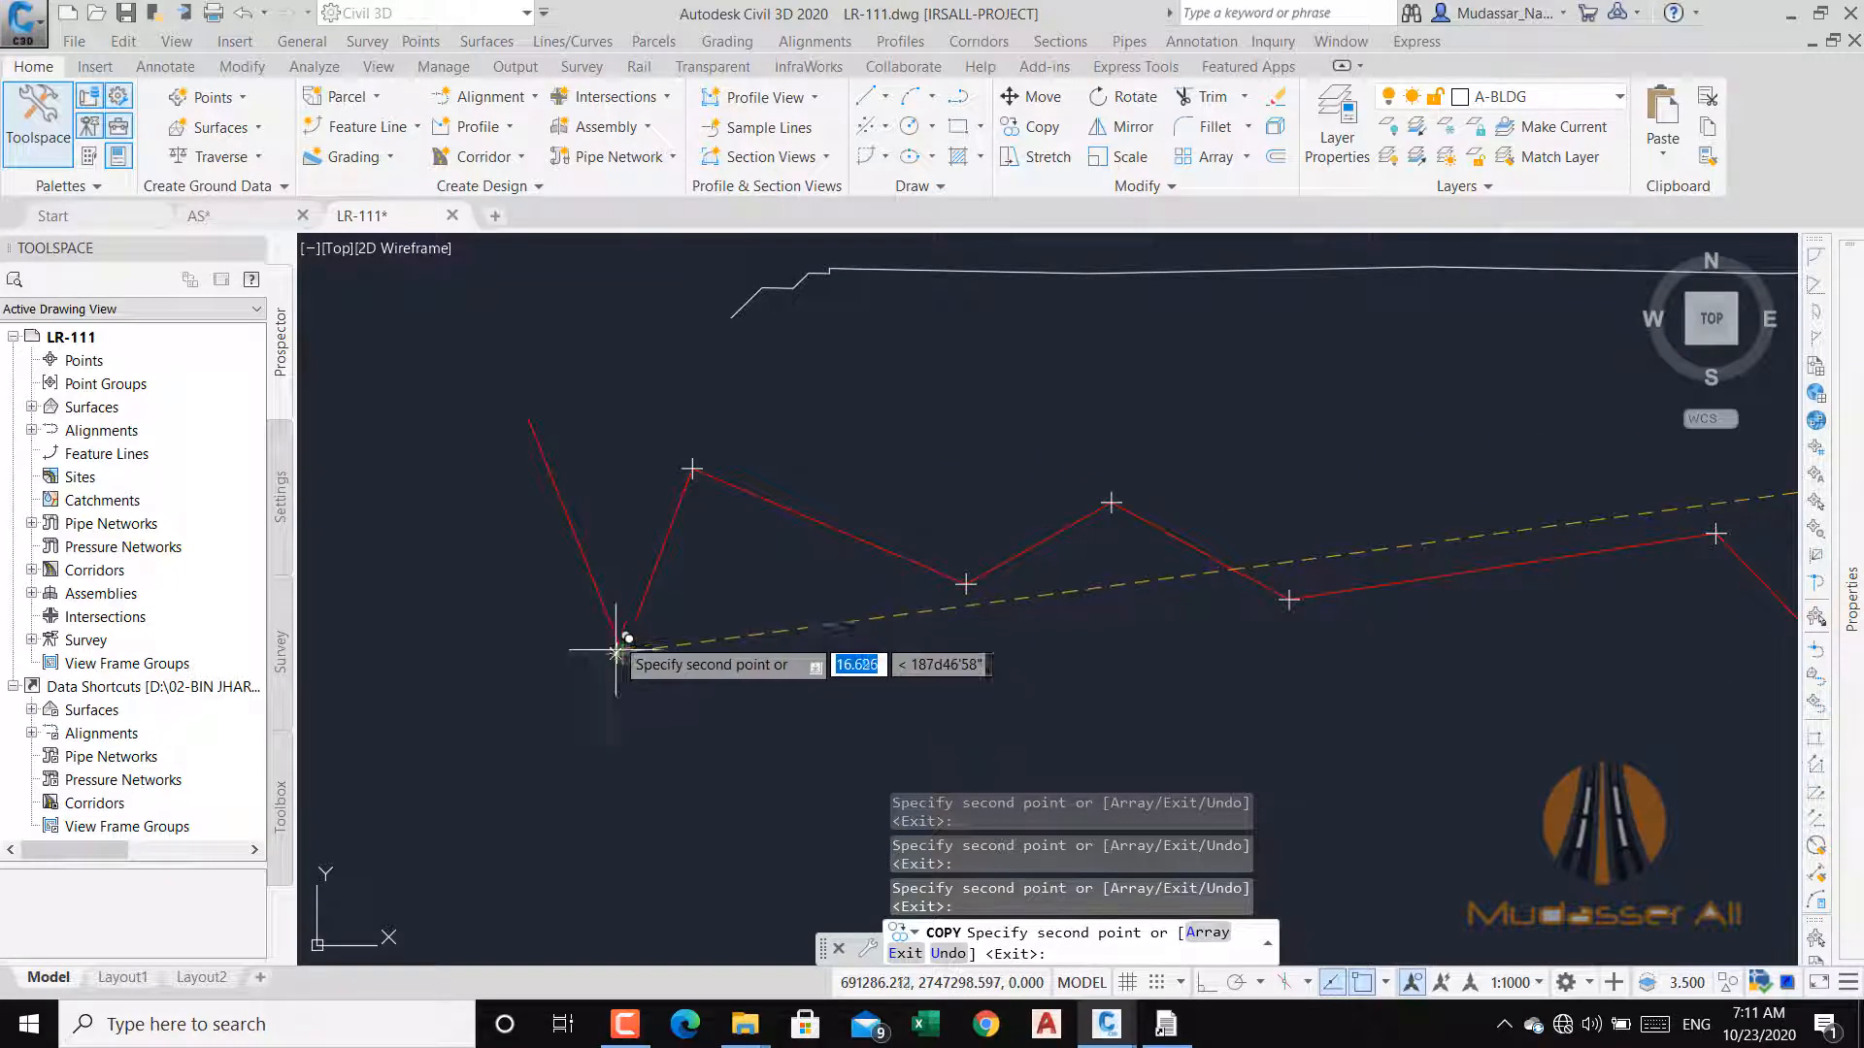
pyautogui.click(526, 415)
pyautogui.press('Return')
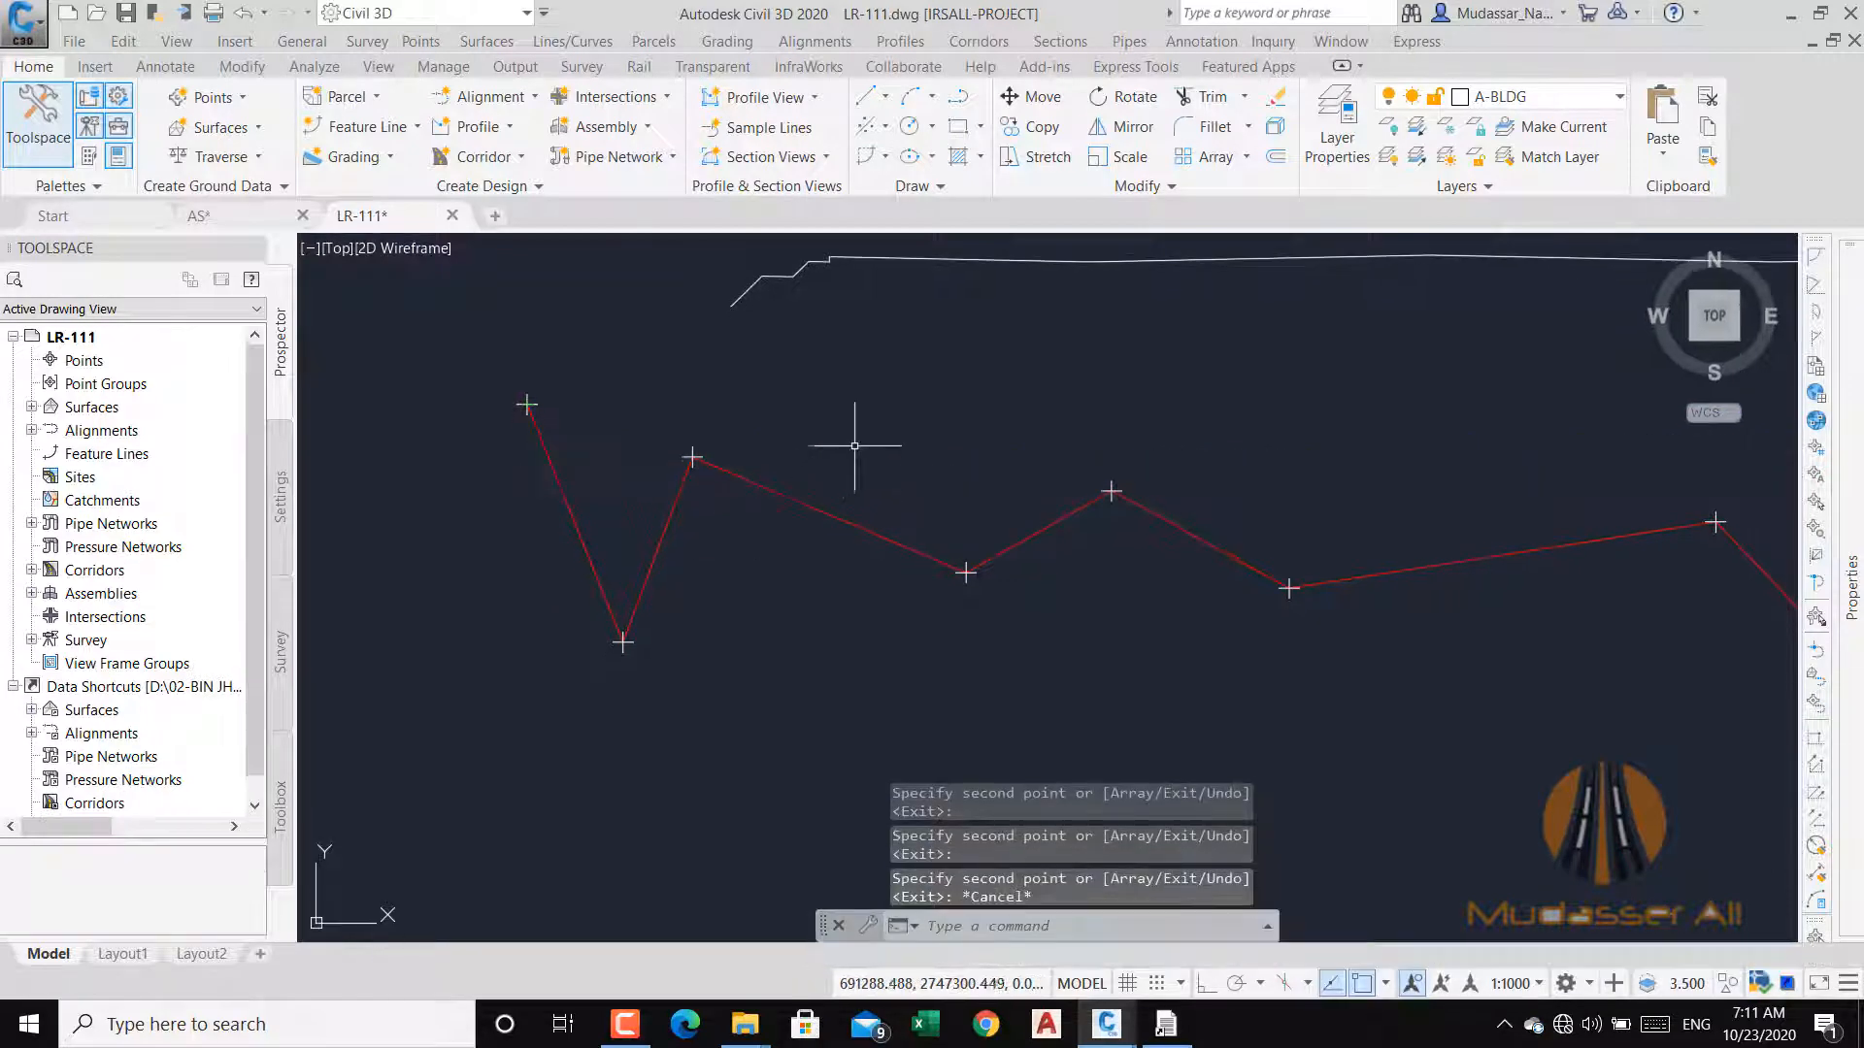
# Move the red ground polyline straight down, clear of its vertex points.
pyautogui.click(854, 447)
pyautogui.click(795, 530)
pyautogui.write('M')
pyautogui.press('Return')
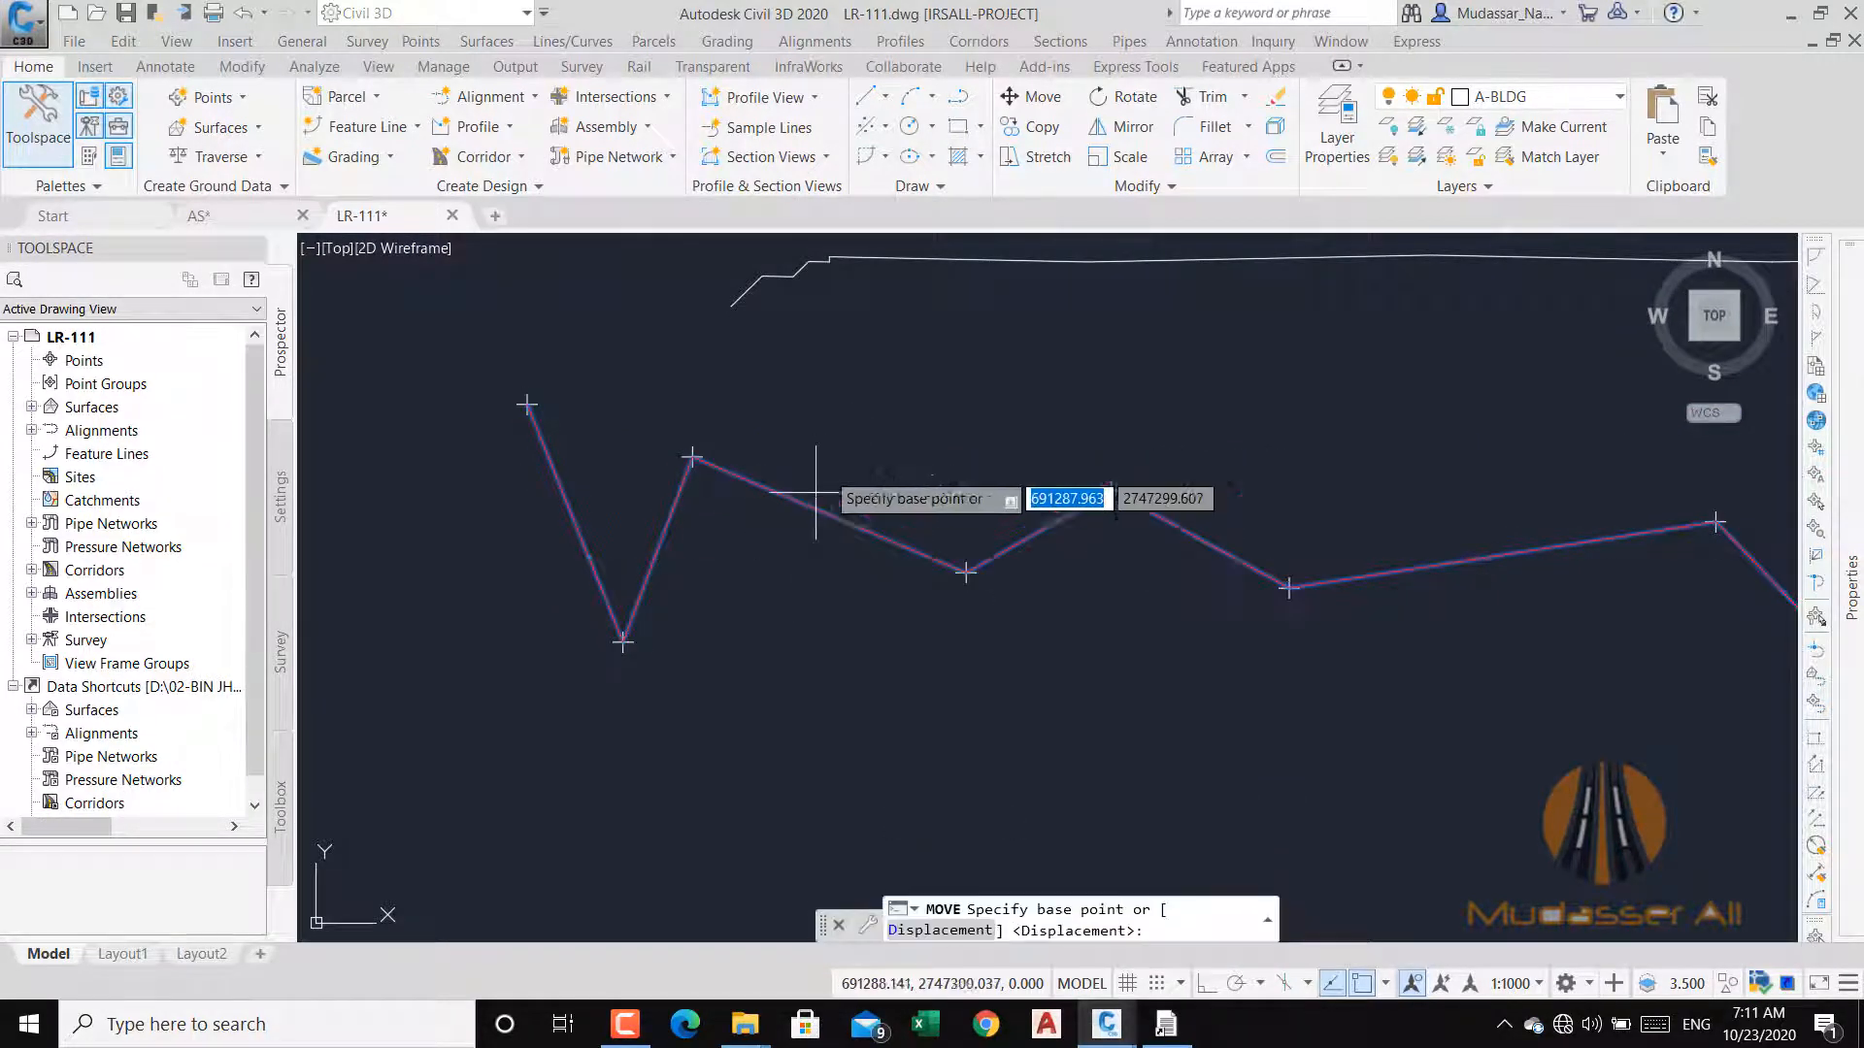
pyautogui.scroll(-3, 893, 492)
pyautogui.click(1041, 422)
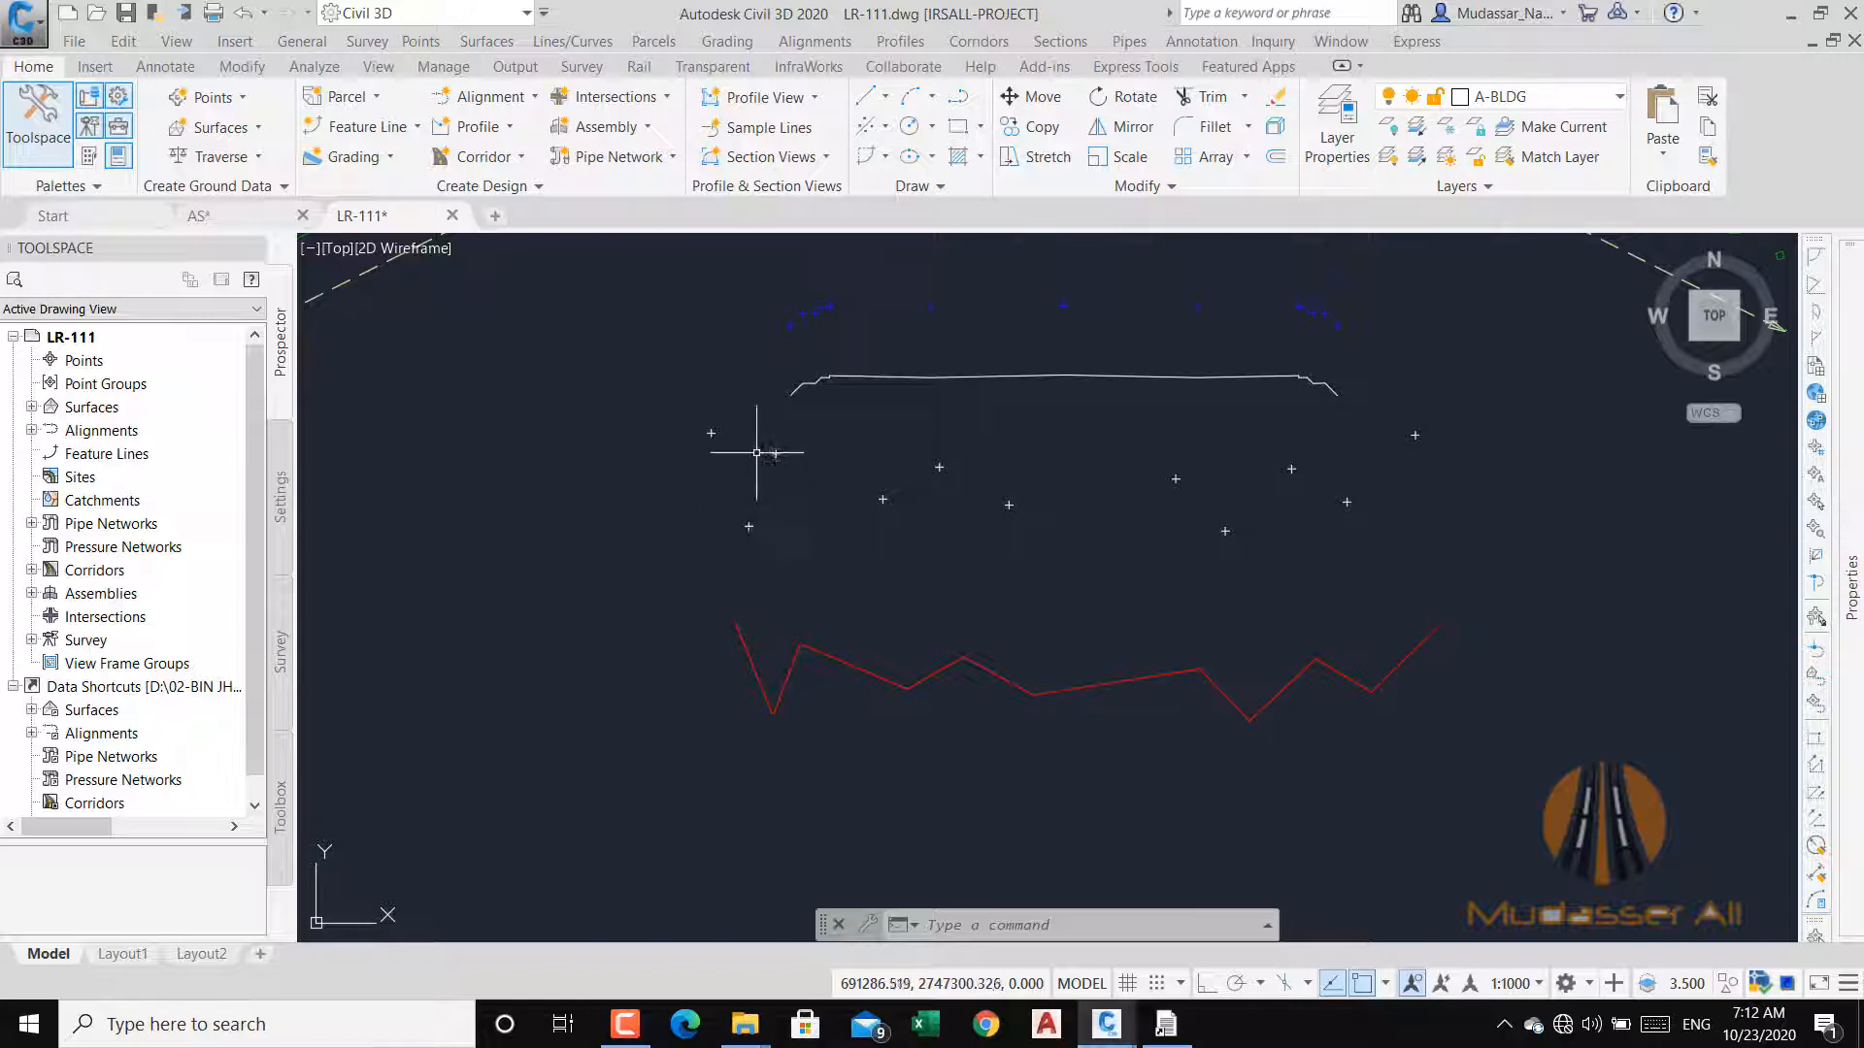
# Switch to the Earthworks Quantities Calculation Program and open the Road Cross Section Points window.
pyautogui.click(1166, 1024)
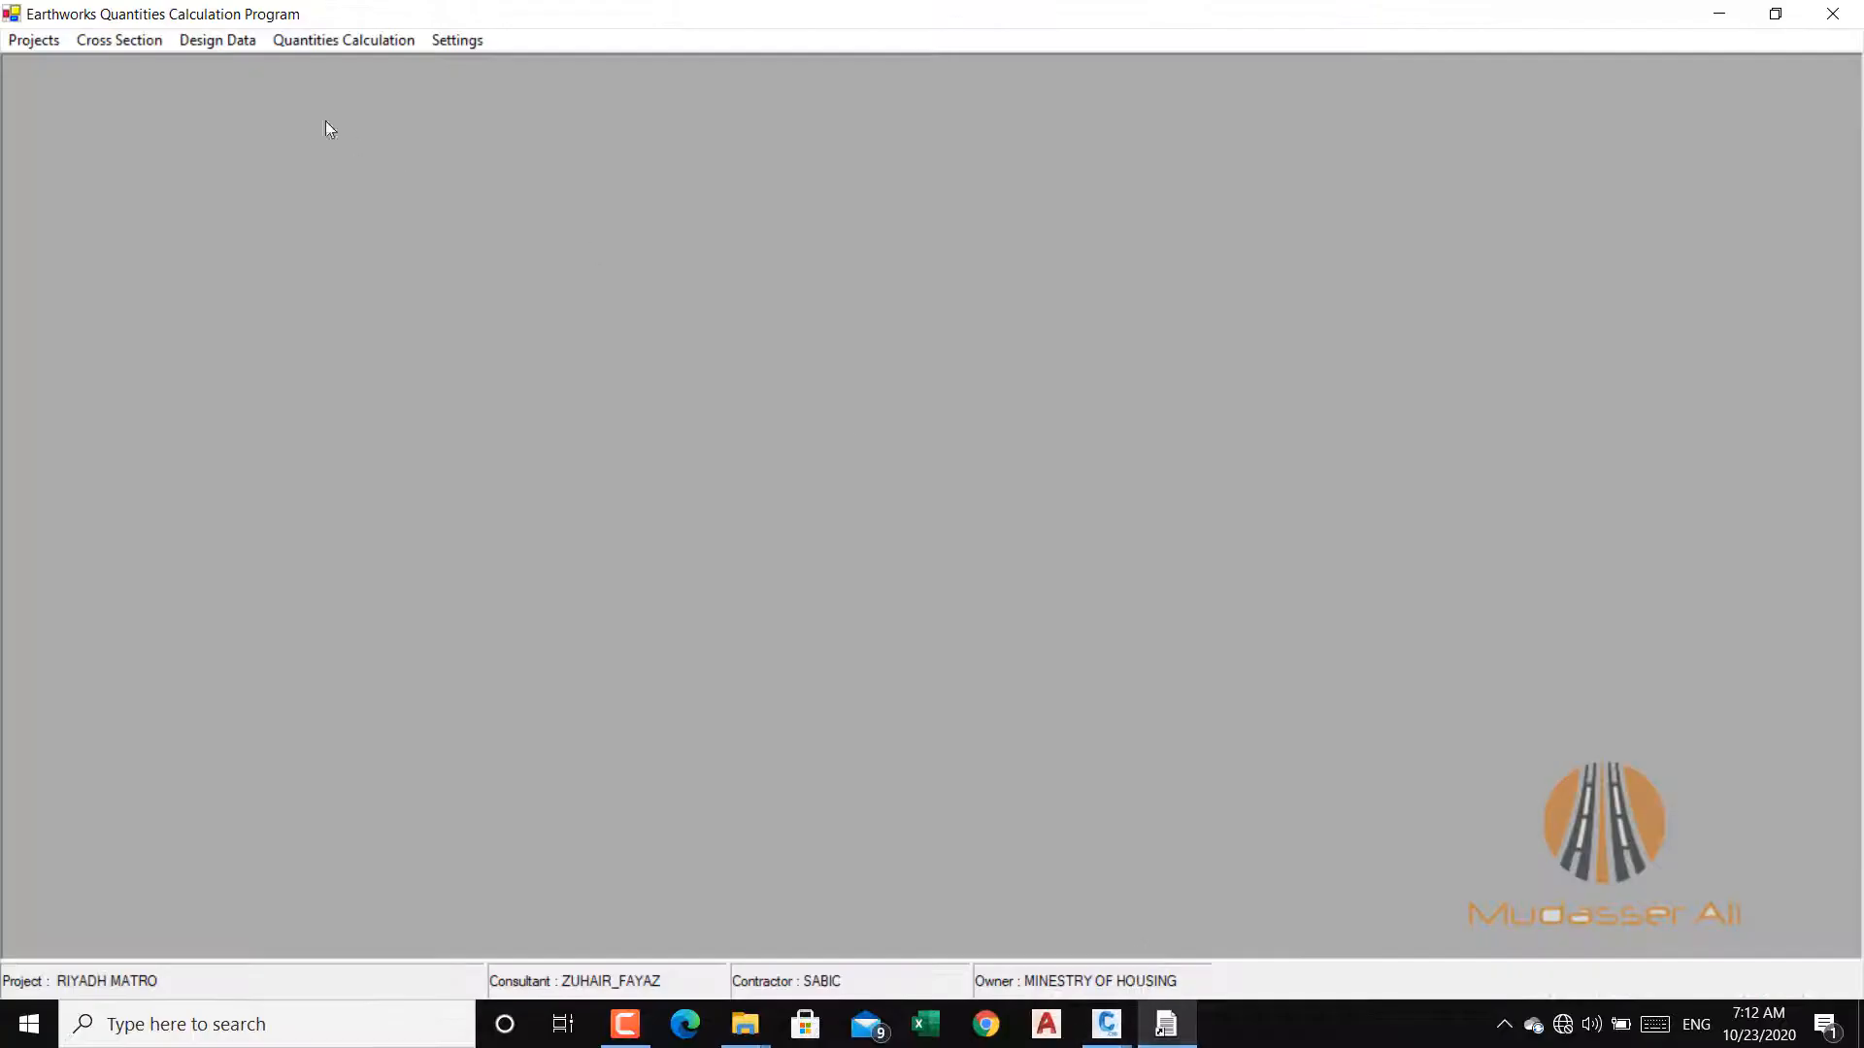
pyautogui.click(117, 40)
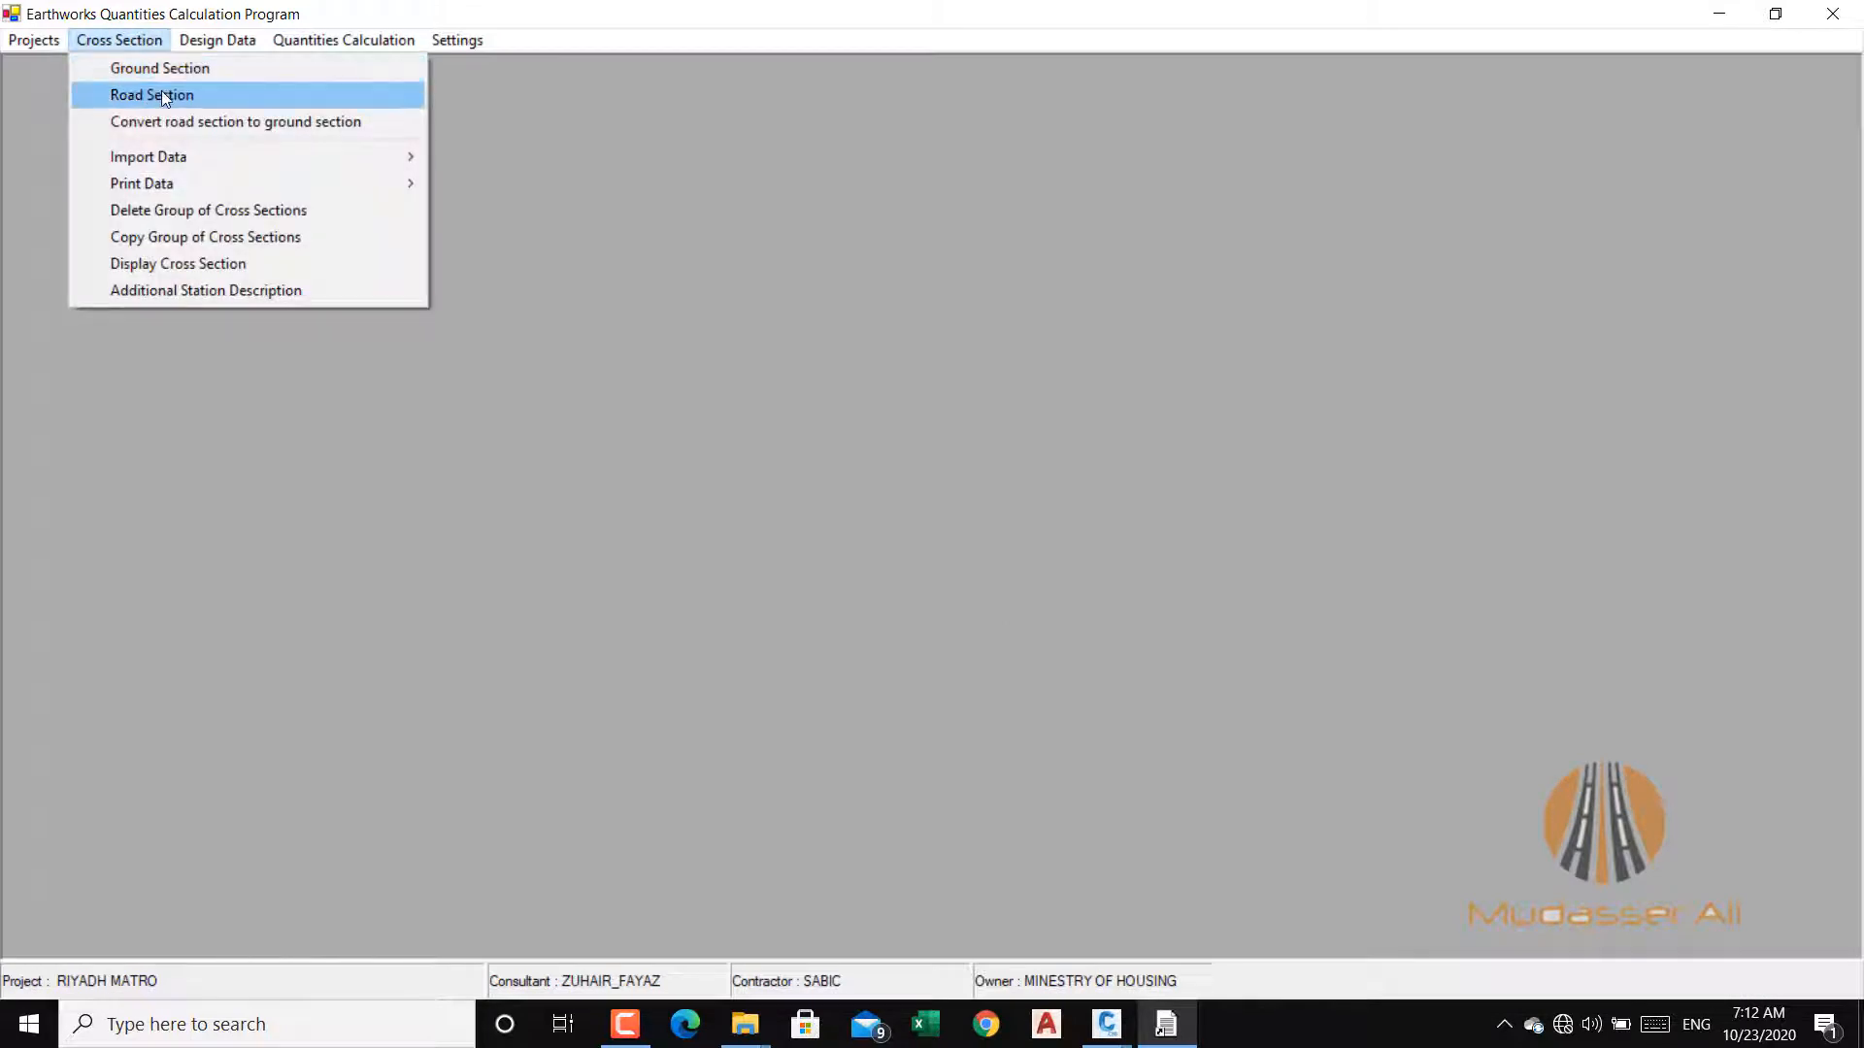
pyautogui.click(155, 91)
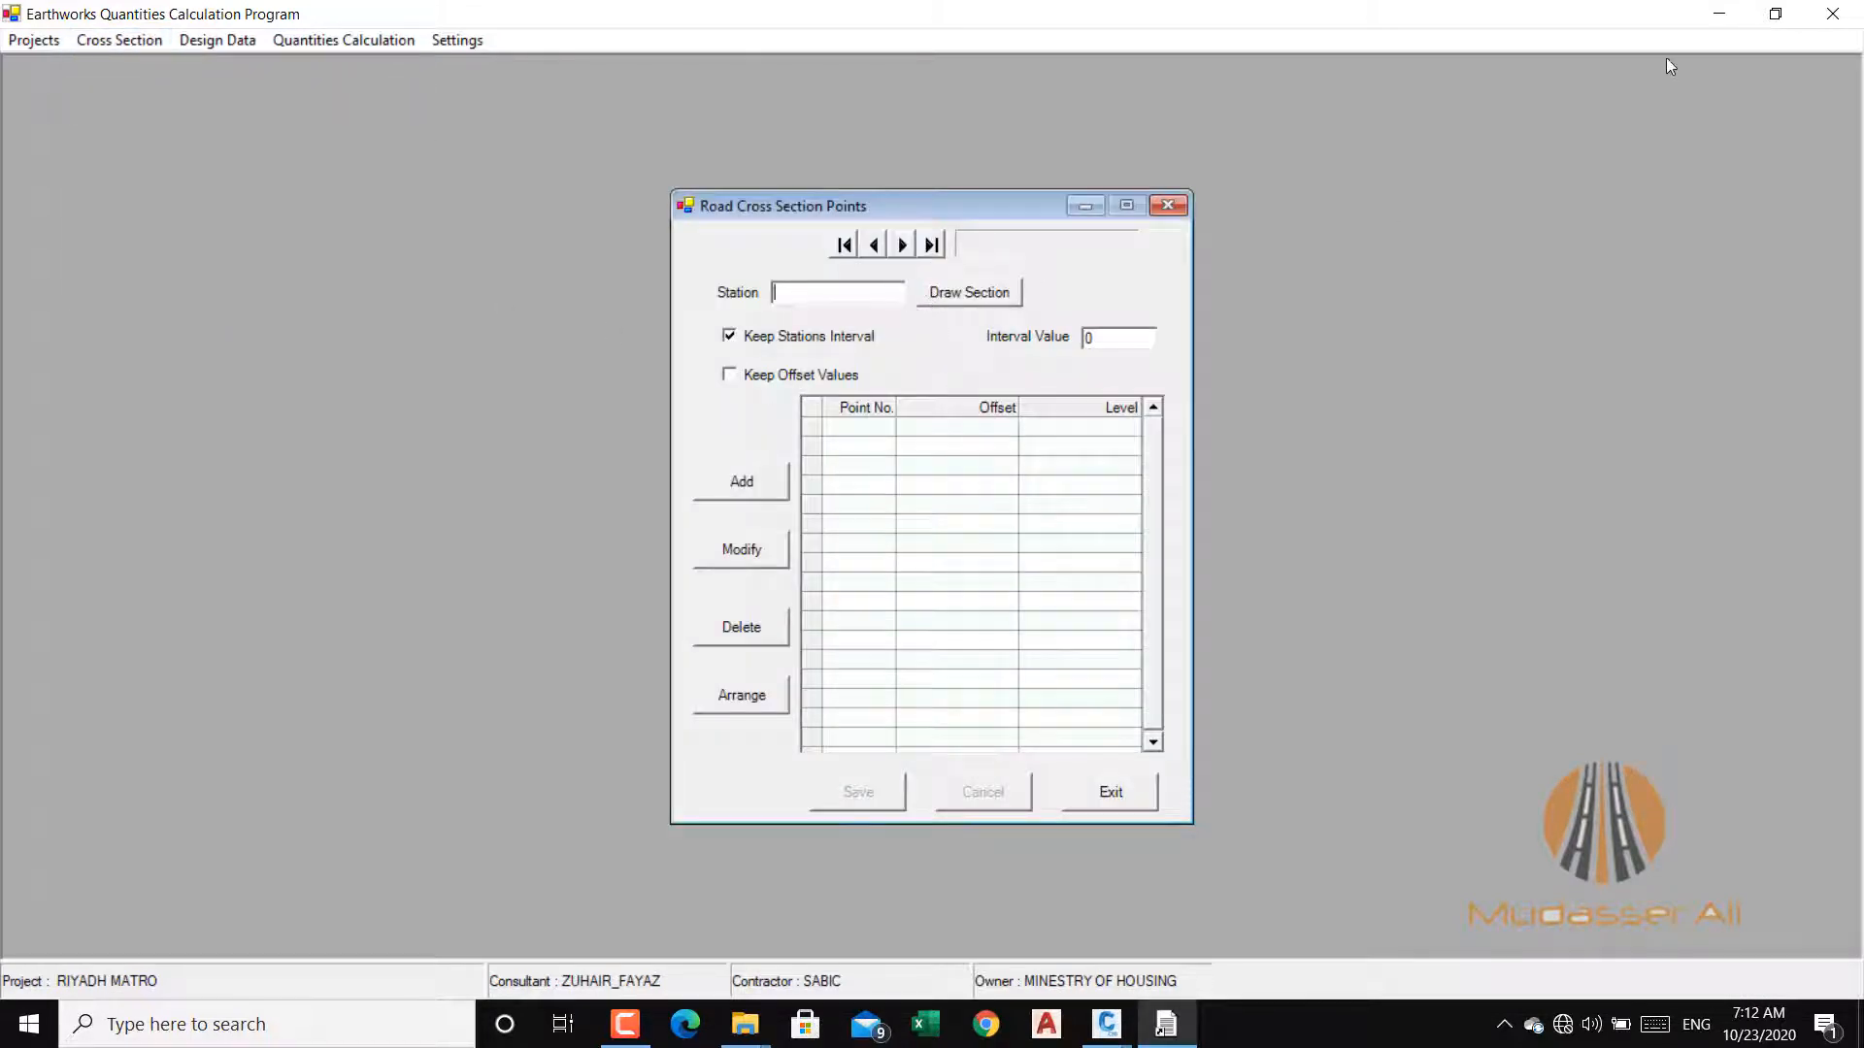
# Switch back to Civil 3D and bring up the LR-111 drawing.
pyautogui.click(1107, 1024)
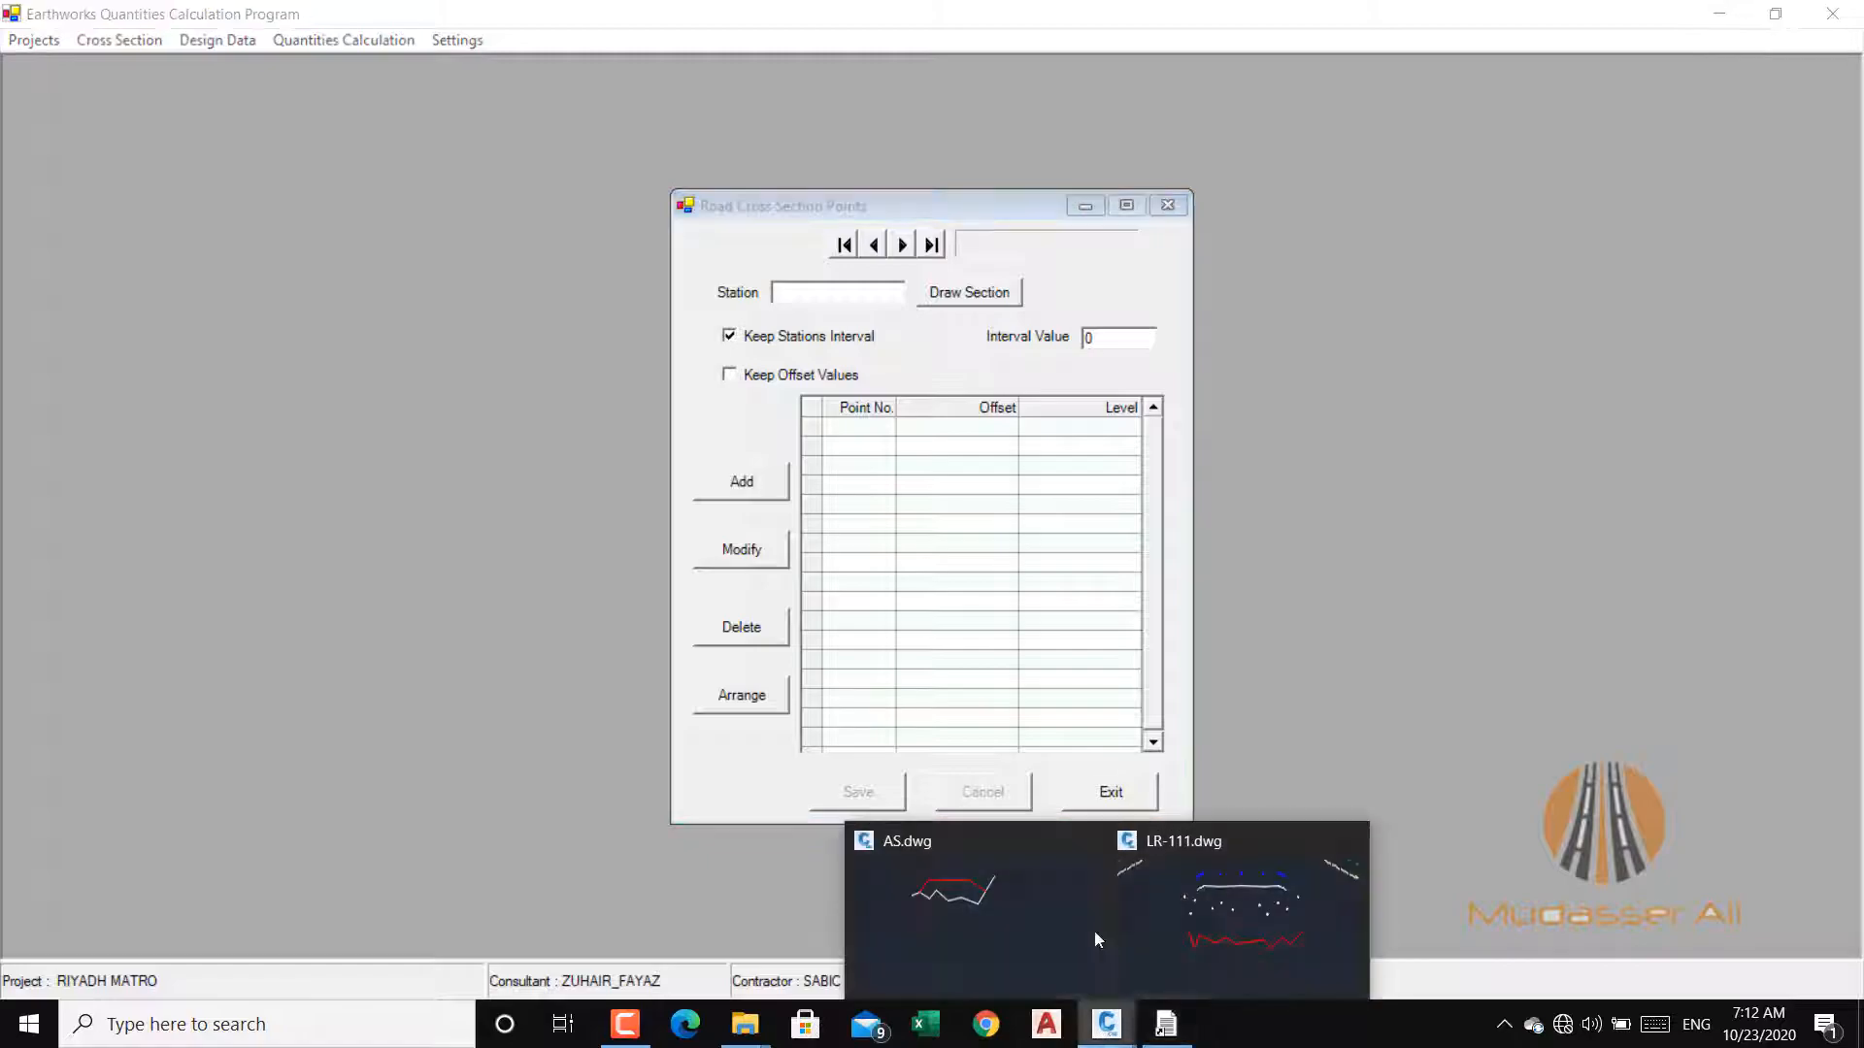
pyautogui.click(1207, 893)
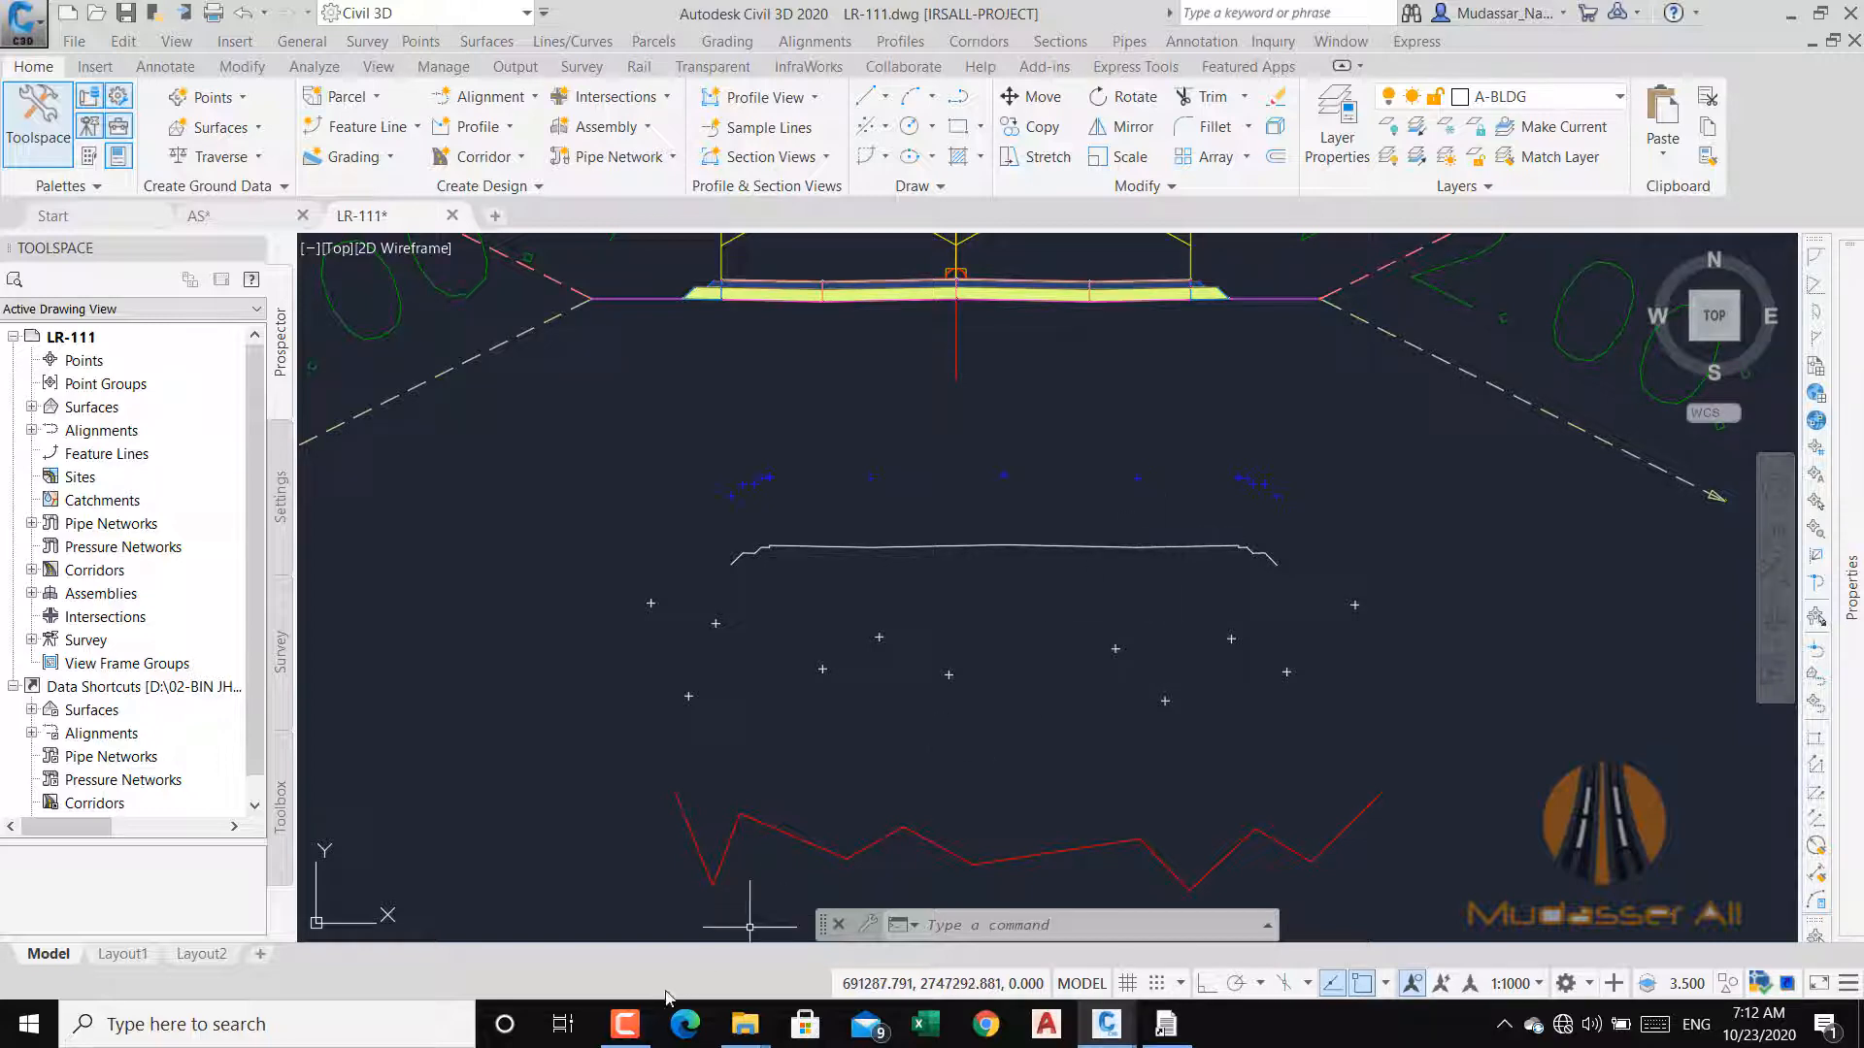
pyautogui.click(622, 1026)
pyautogui.click(618, 1027)
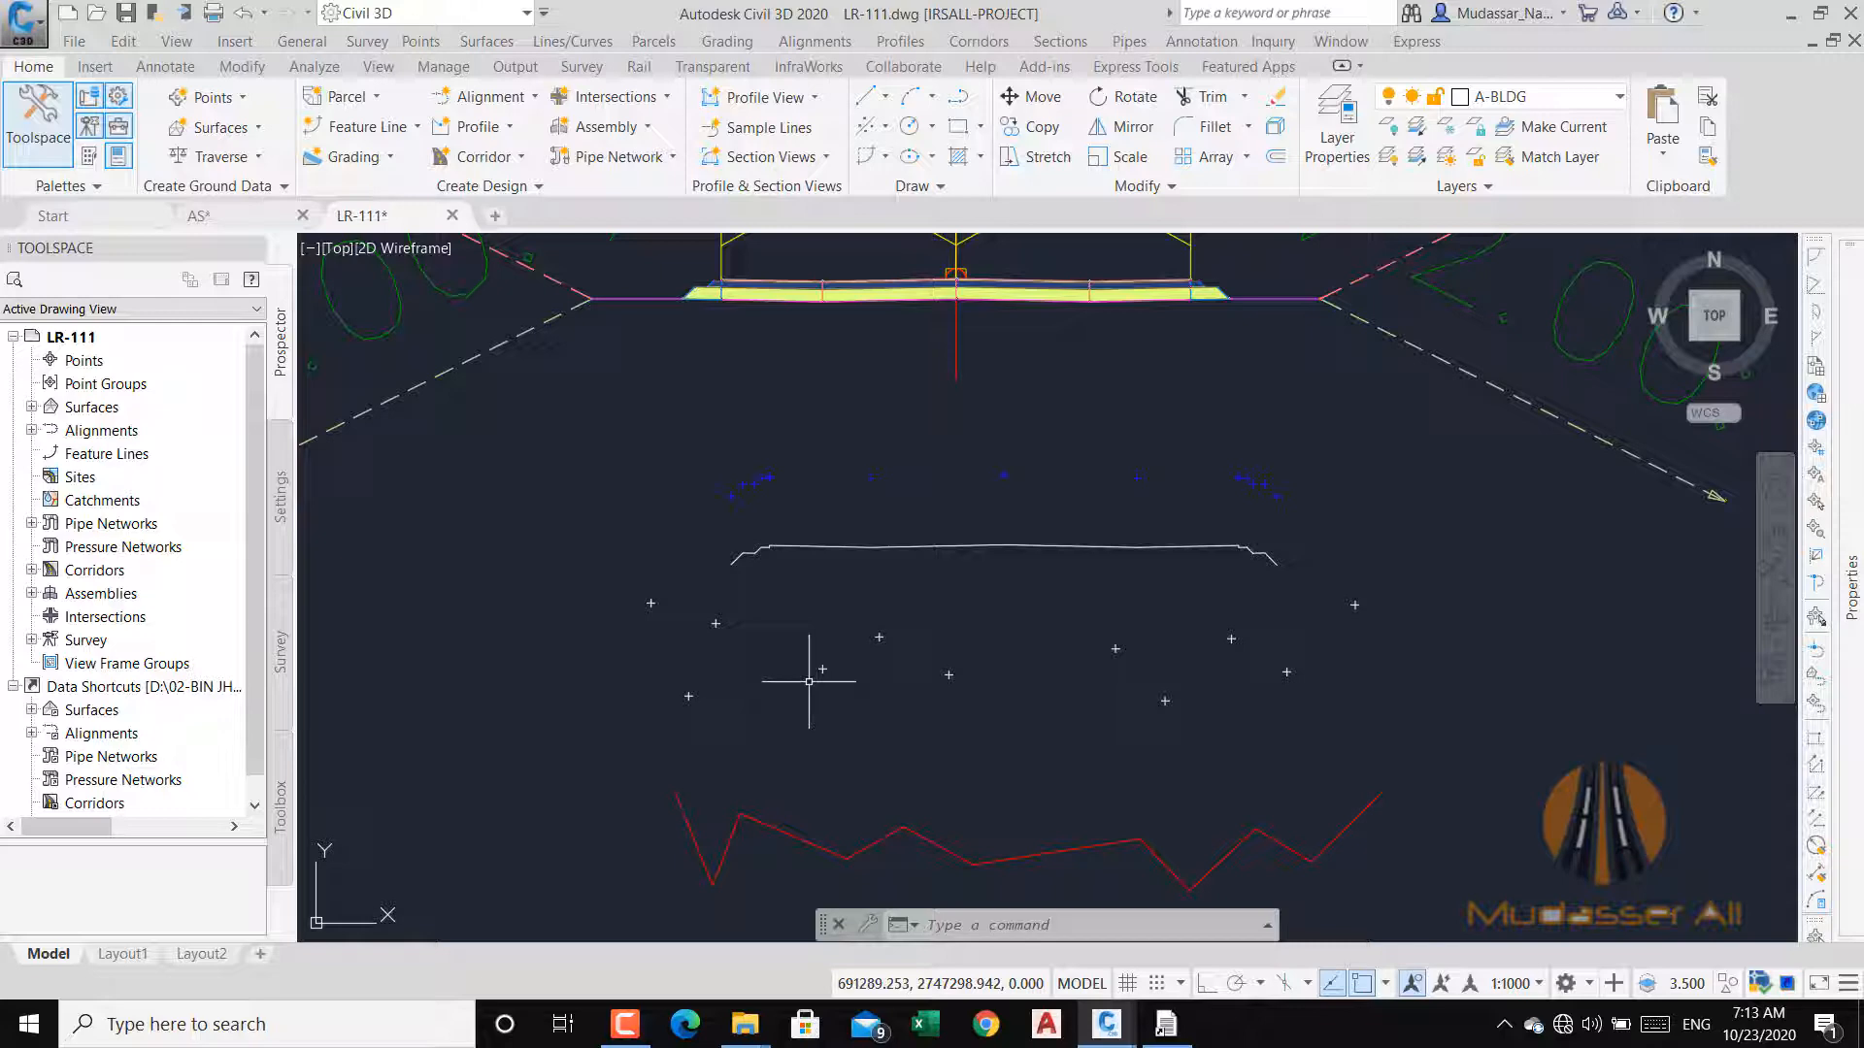
# Draw a three-segment polyline along the underside of the assembly's lowest layer, from its right toe to the centreline.
pyautogui.scroll(3, 1145, 418)
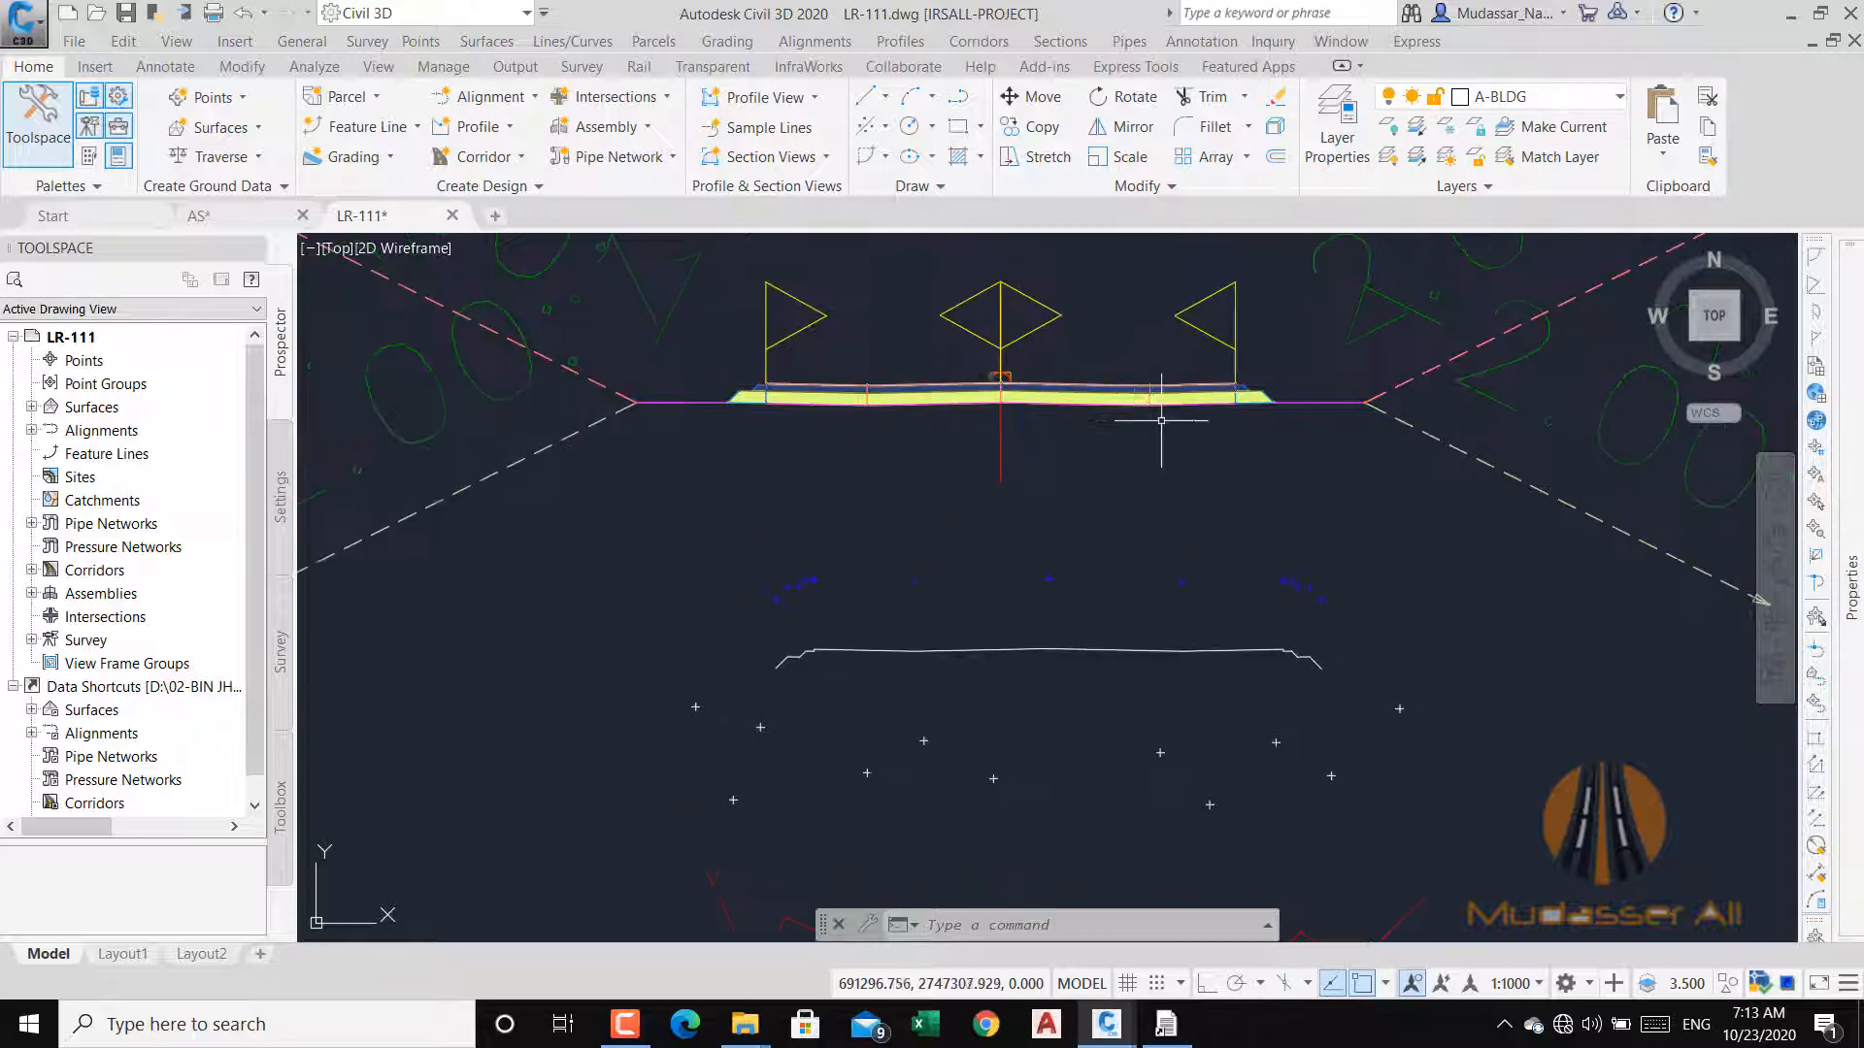
pyautogui.write('pl')
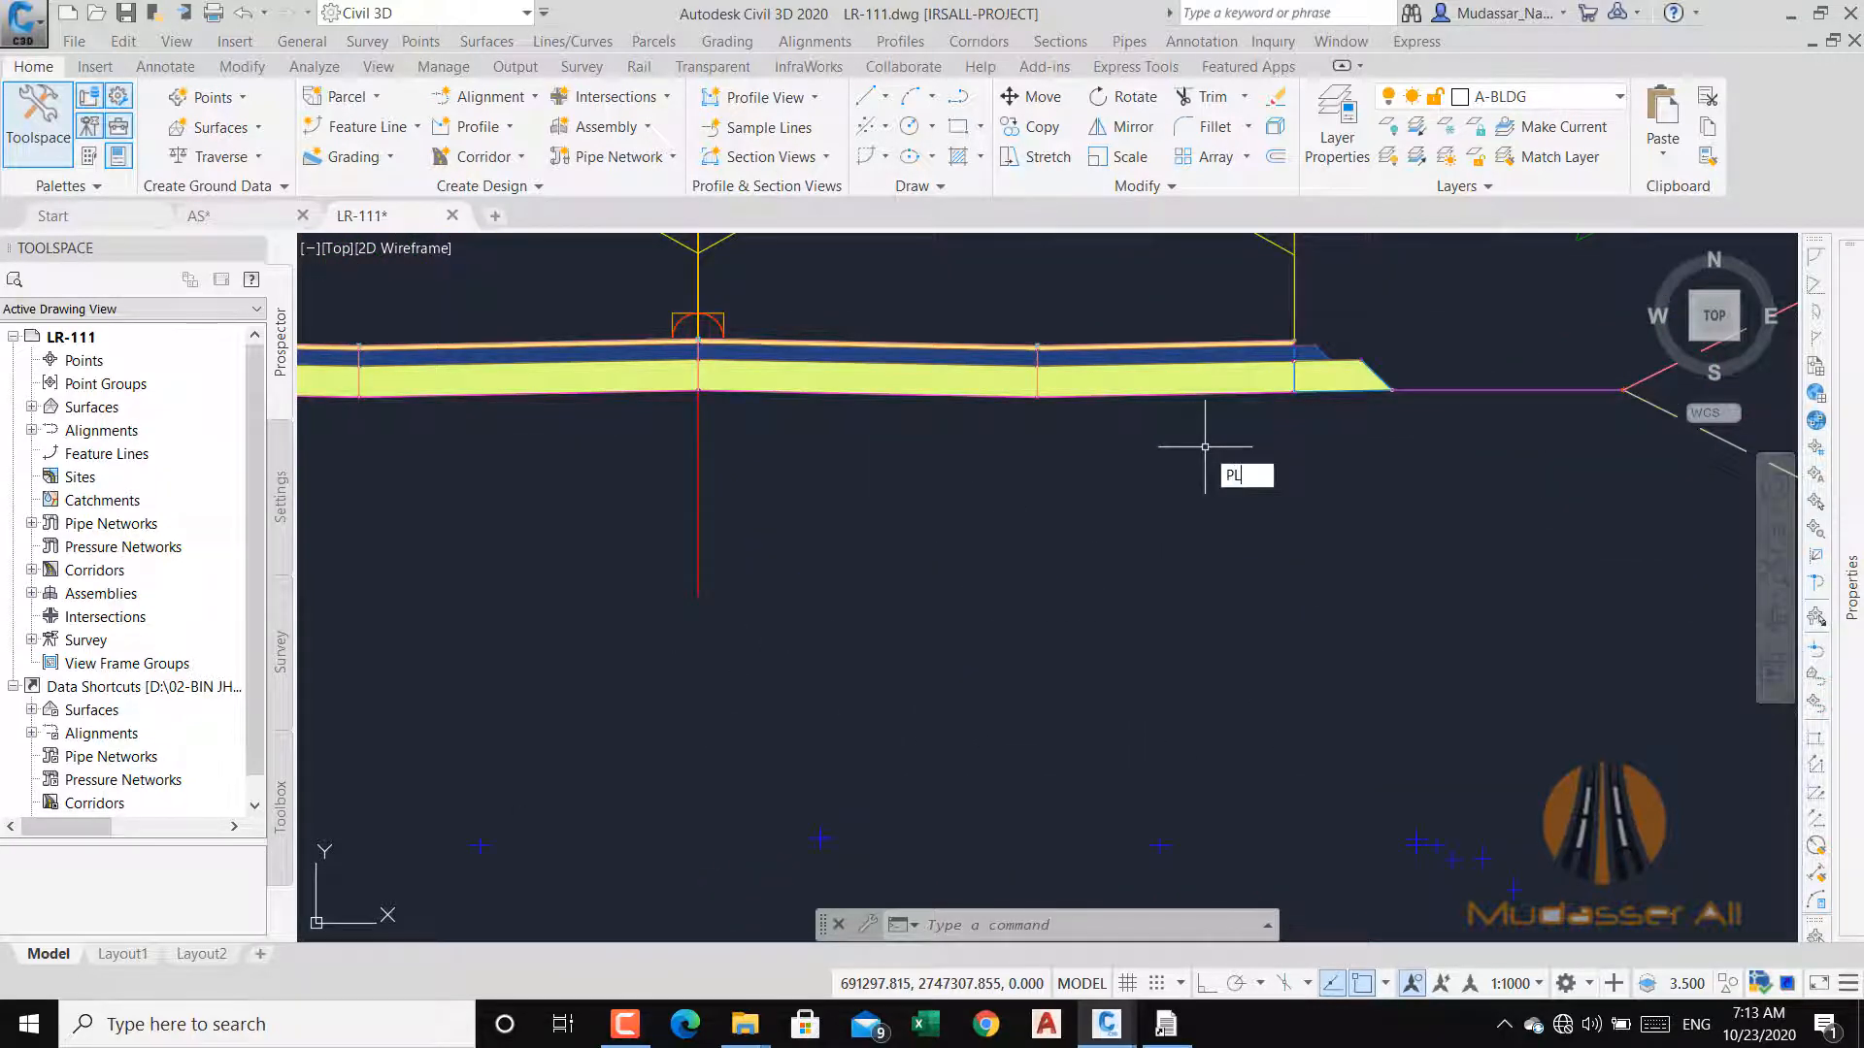
pyautogui.press('Return')
pyautogui.scroll(2, 1420, 417)
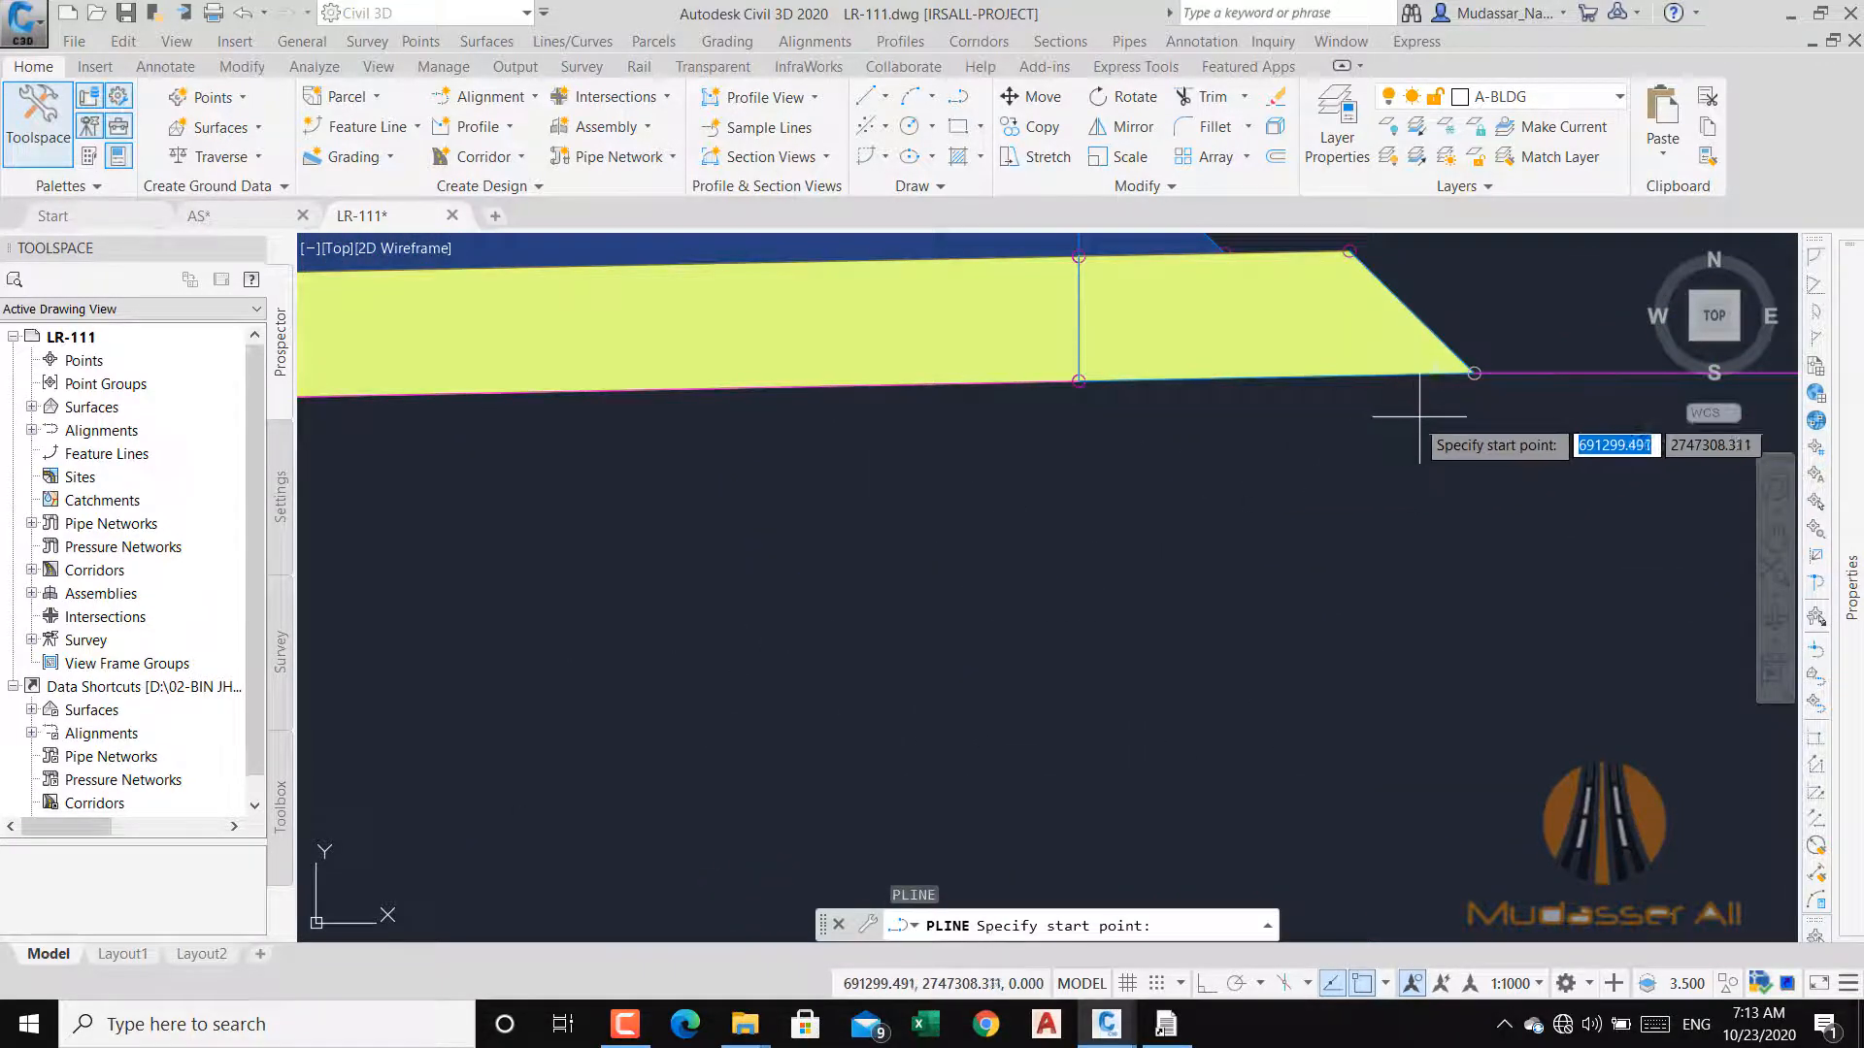
pyautogui.click(1473, 373)
pyautogui.click(1079, 379)
pyautogui.scroll(-5, 1107, 428)
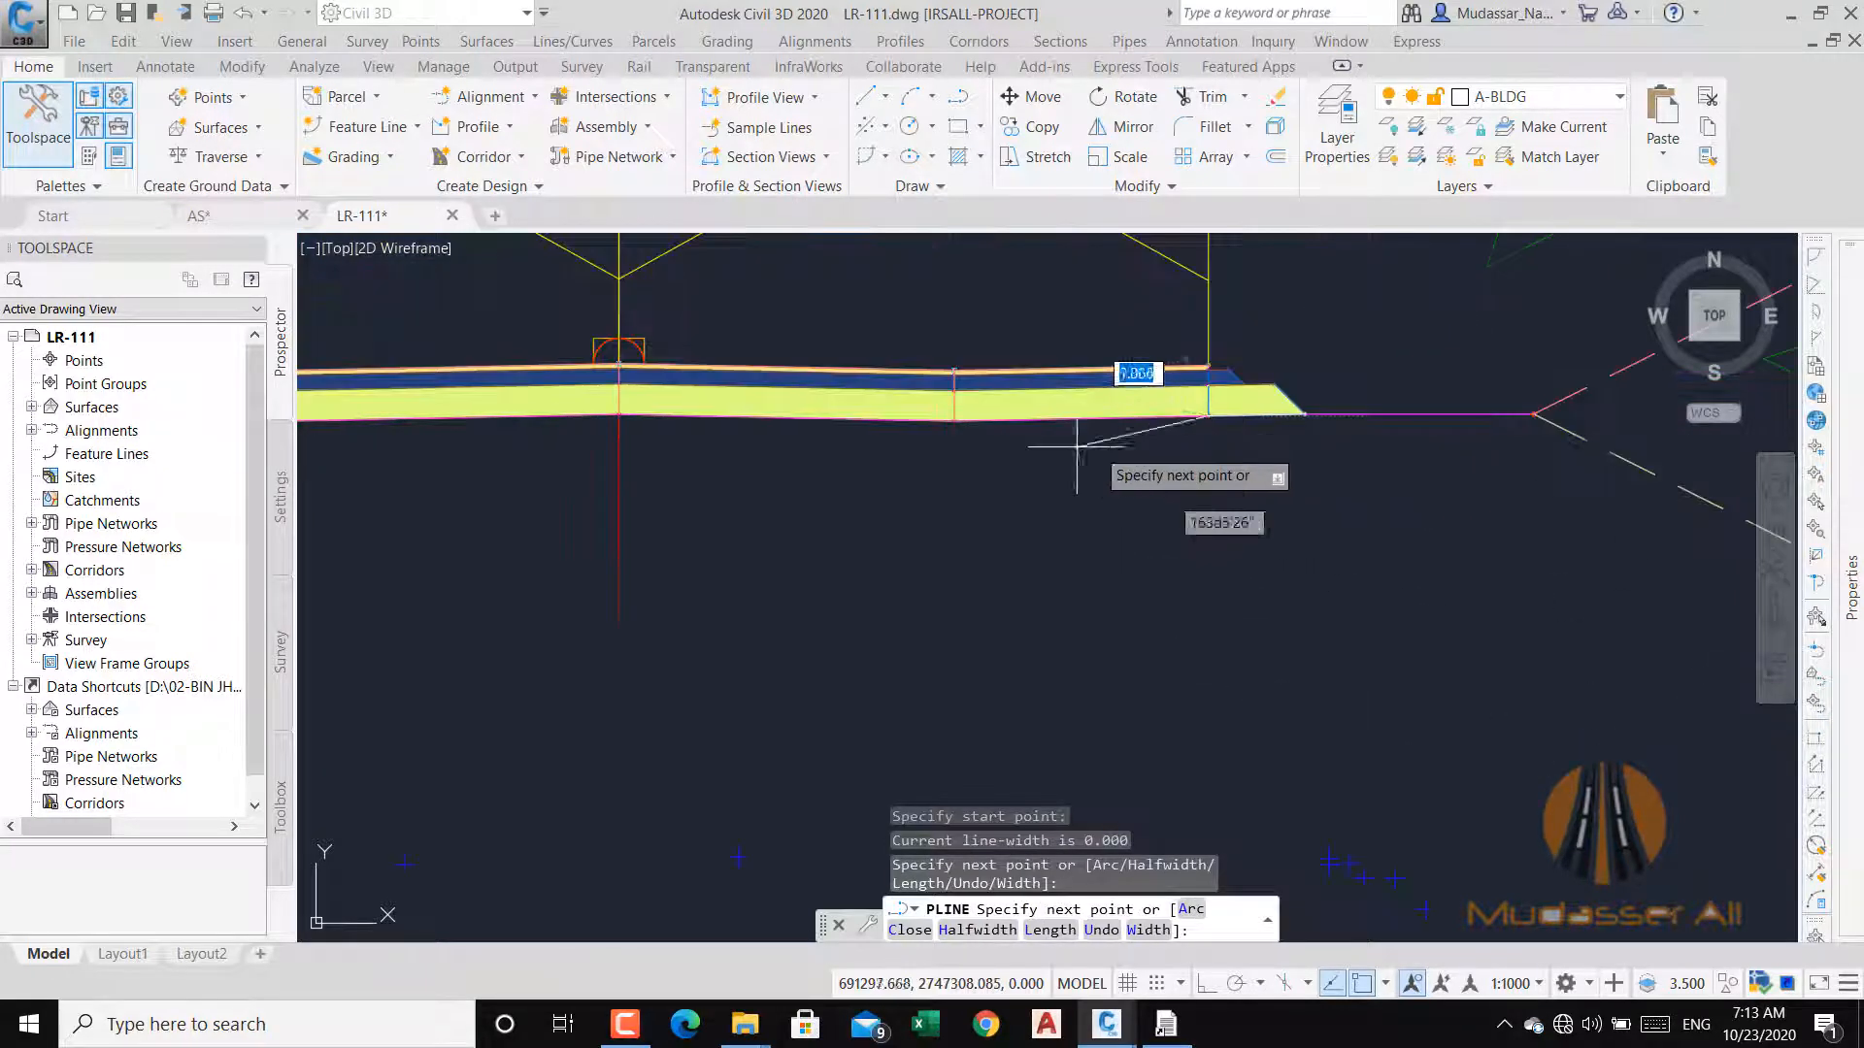
pyautogui.click(954, 421)
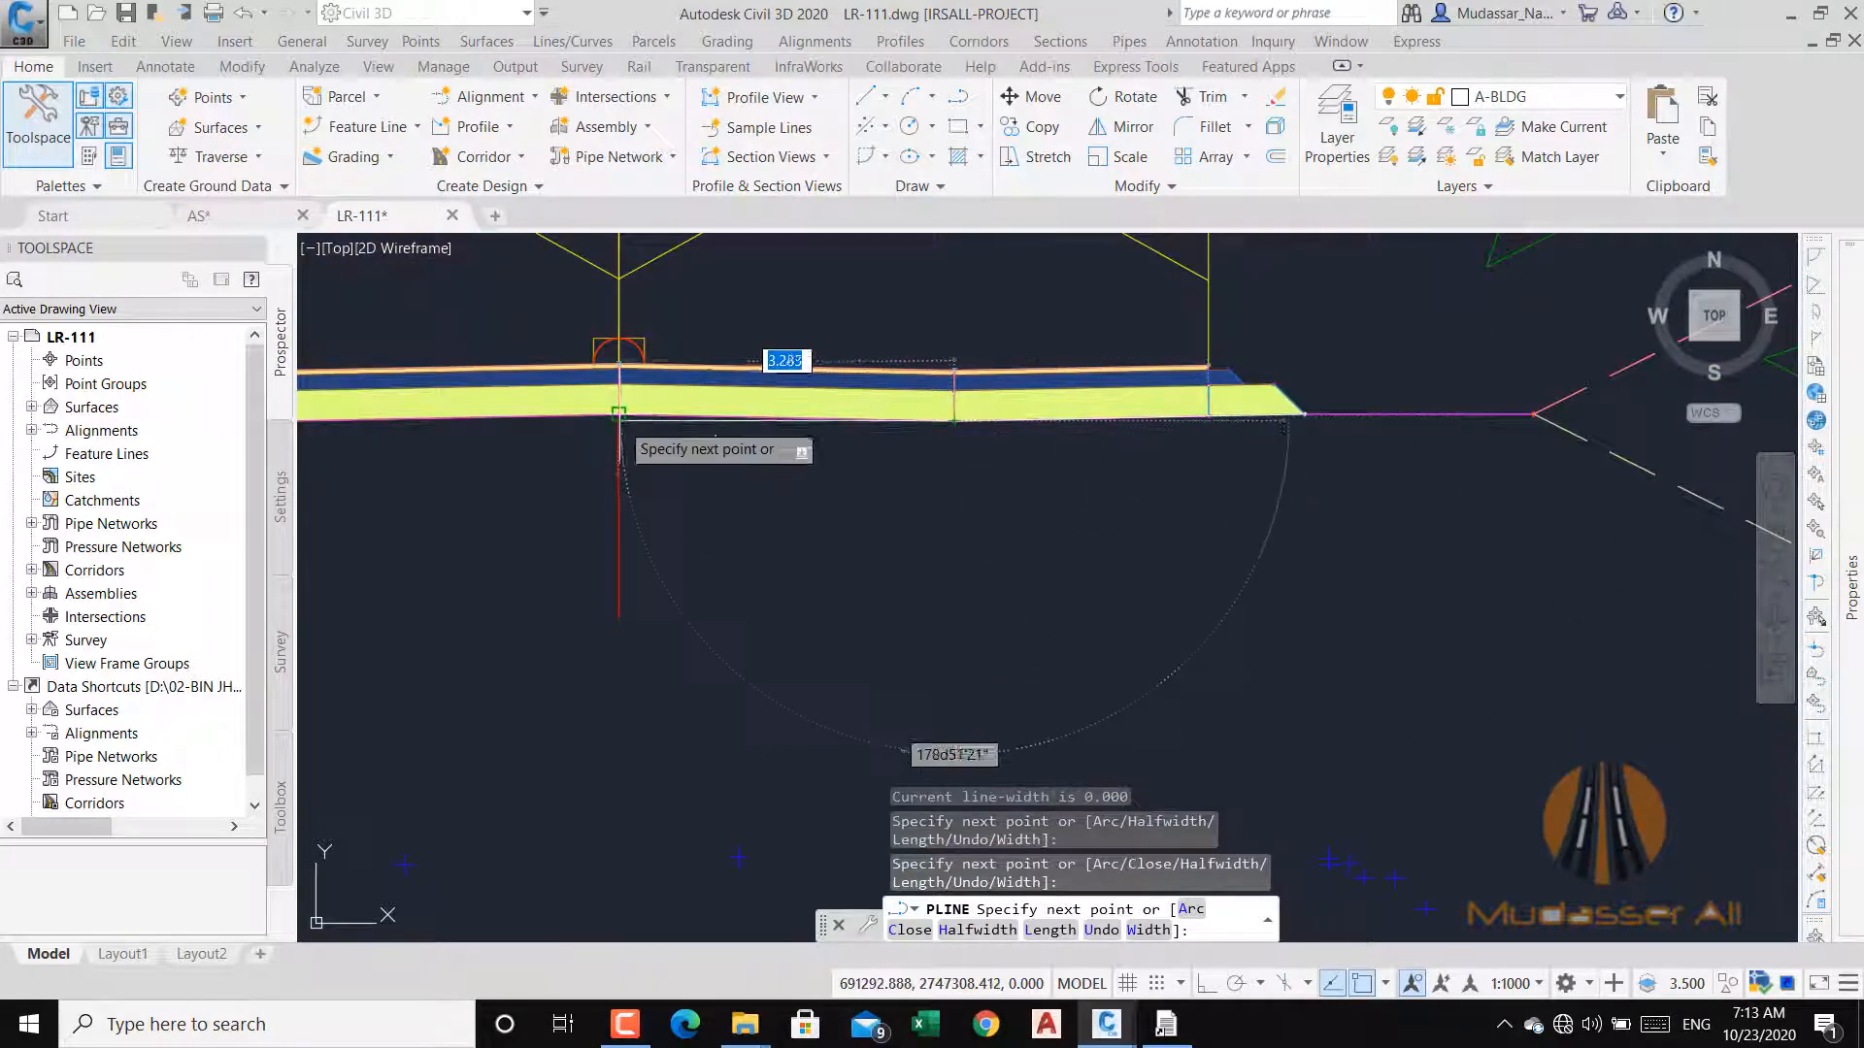
pyautogui.click(618, 414)
pyautogui.press('Escape')
pyautogui.scroll(-5, 857, 451)
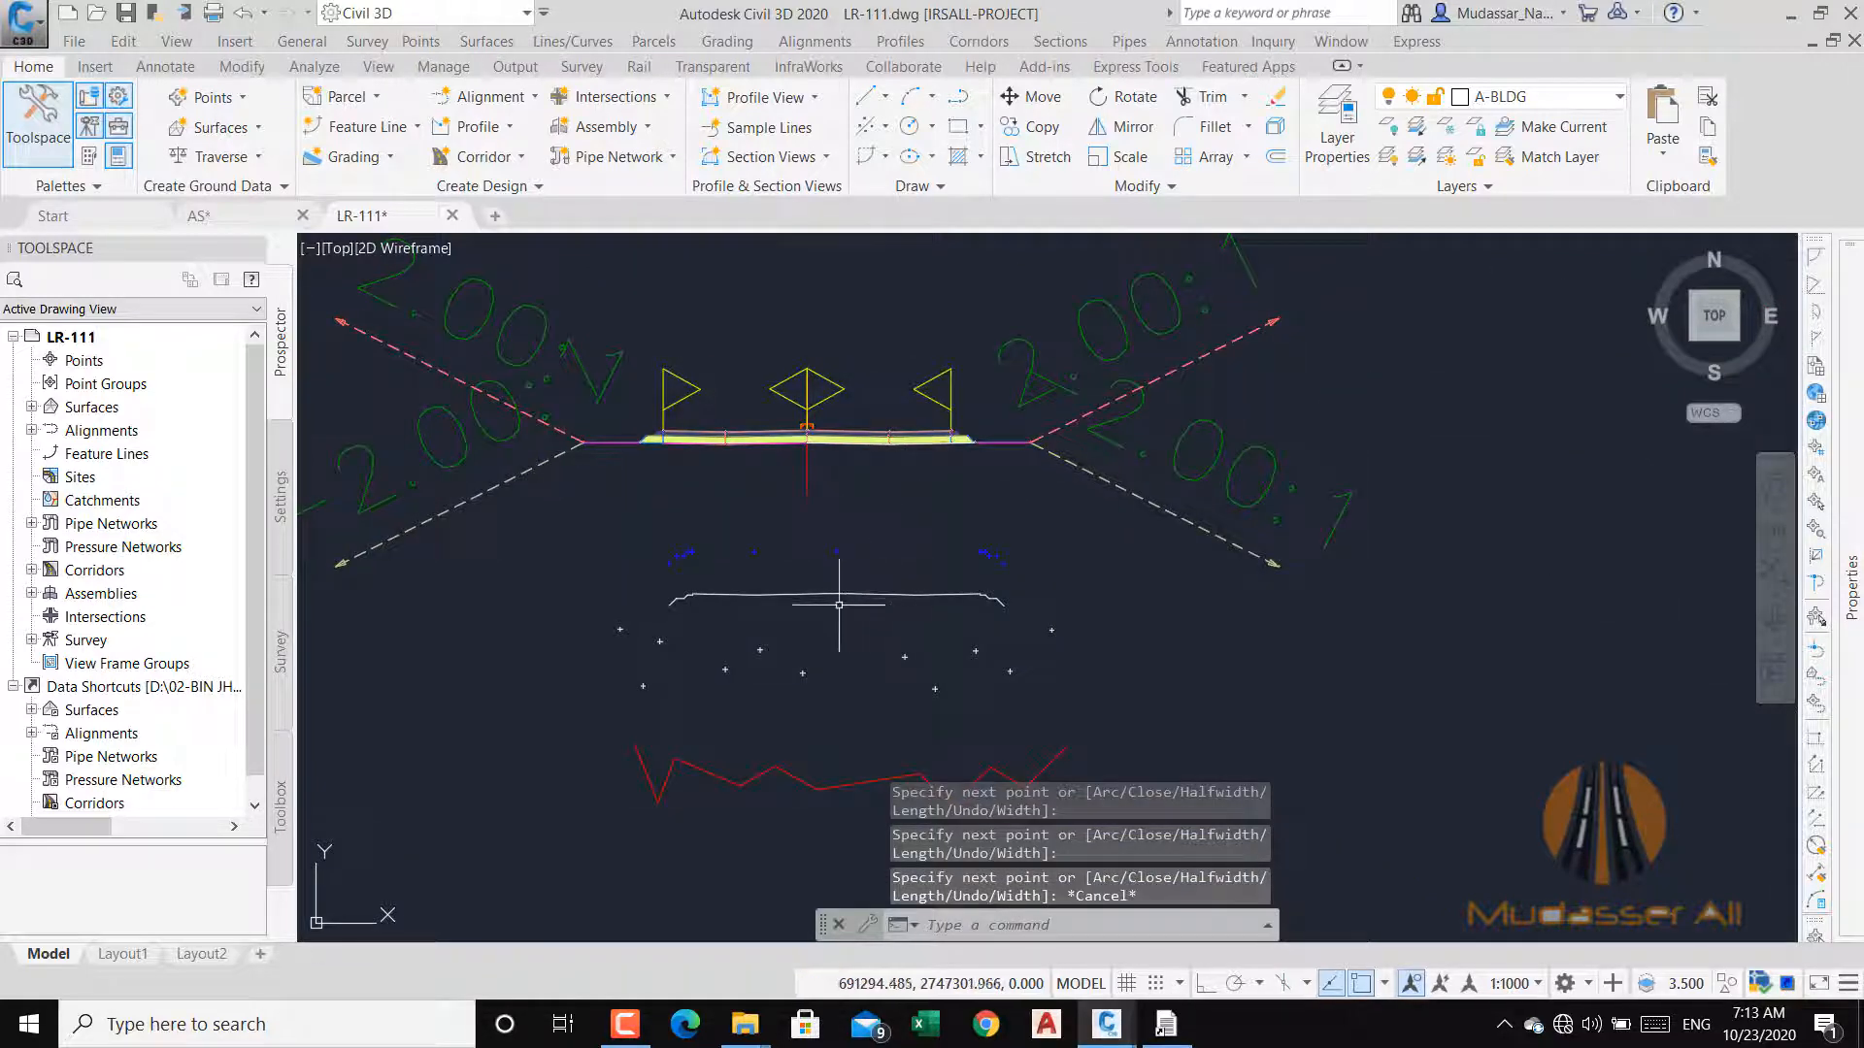
# Draw a straight polyline from the right to the left end of the white road outline to close its underside, and select it.
pyautogui.scroll(3, 827, 583)
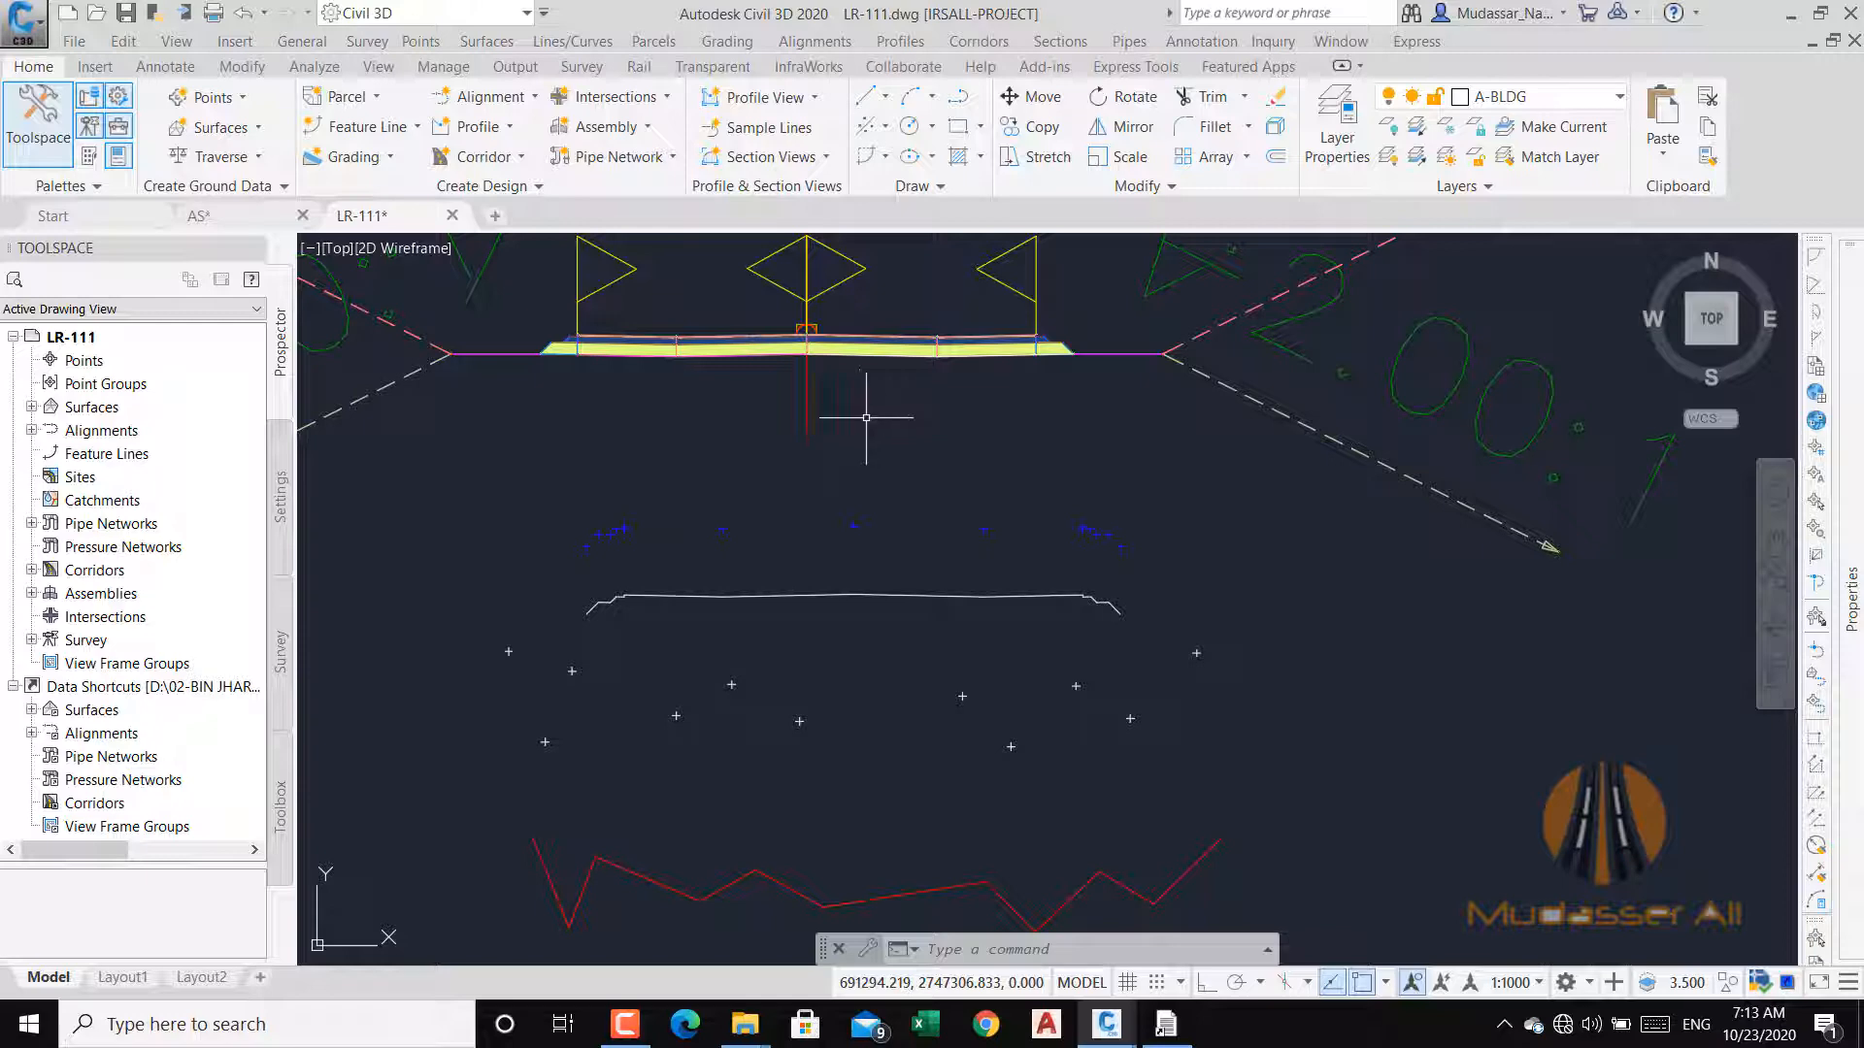
pyautogui.moveTo(1144, 540); pyautogui.dragTo(1097, 375, button='middle')
pyautogui.moveTo(1194, 599)
pyautogui.mouseDown(button='middle')
pyautogui.moveTo(1117, 474)
pyautogui.moveTo(1201, 539)
pyautogui.mouseUp(button='middle')
pyautogui.scroll(-2, 1202, 539)
pyautogui.scroll(4, 1098, 476)
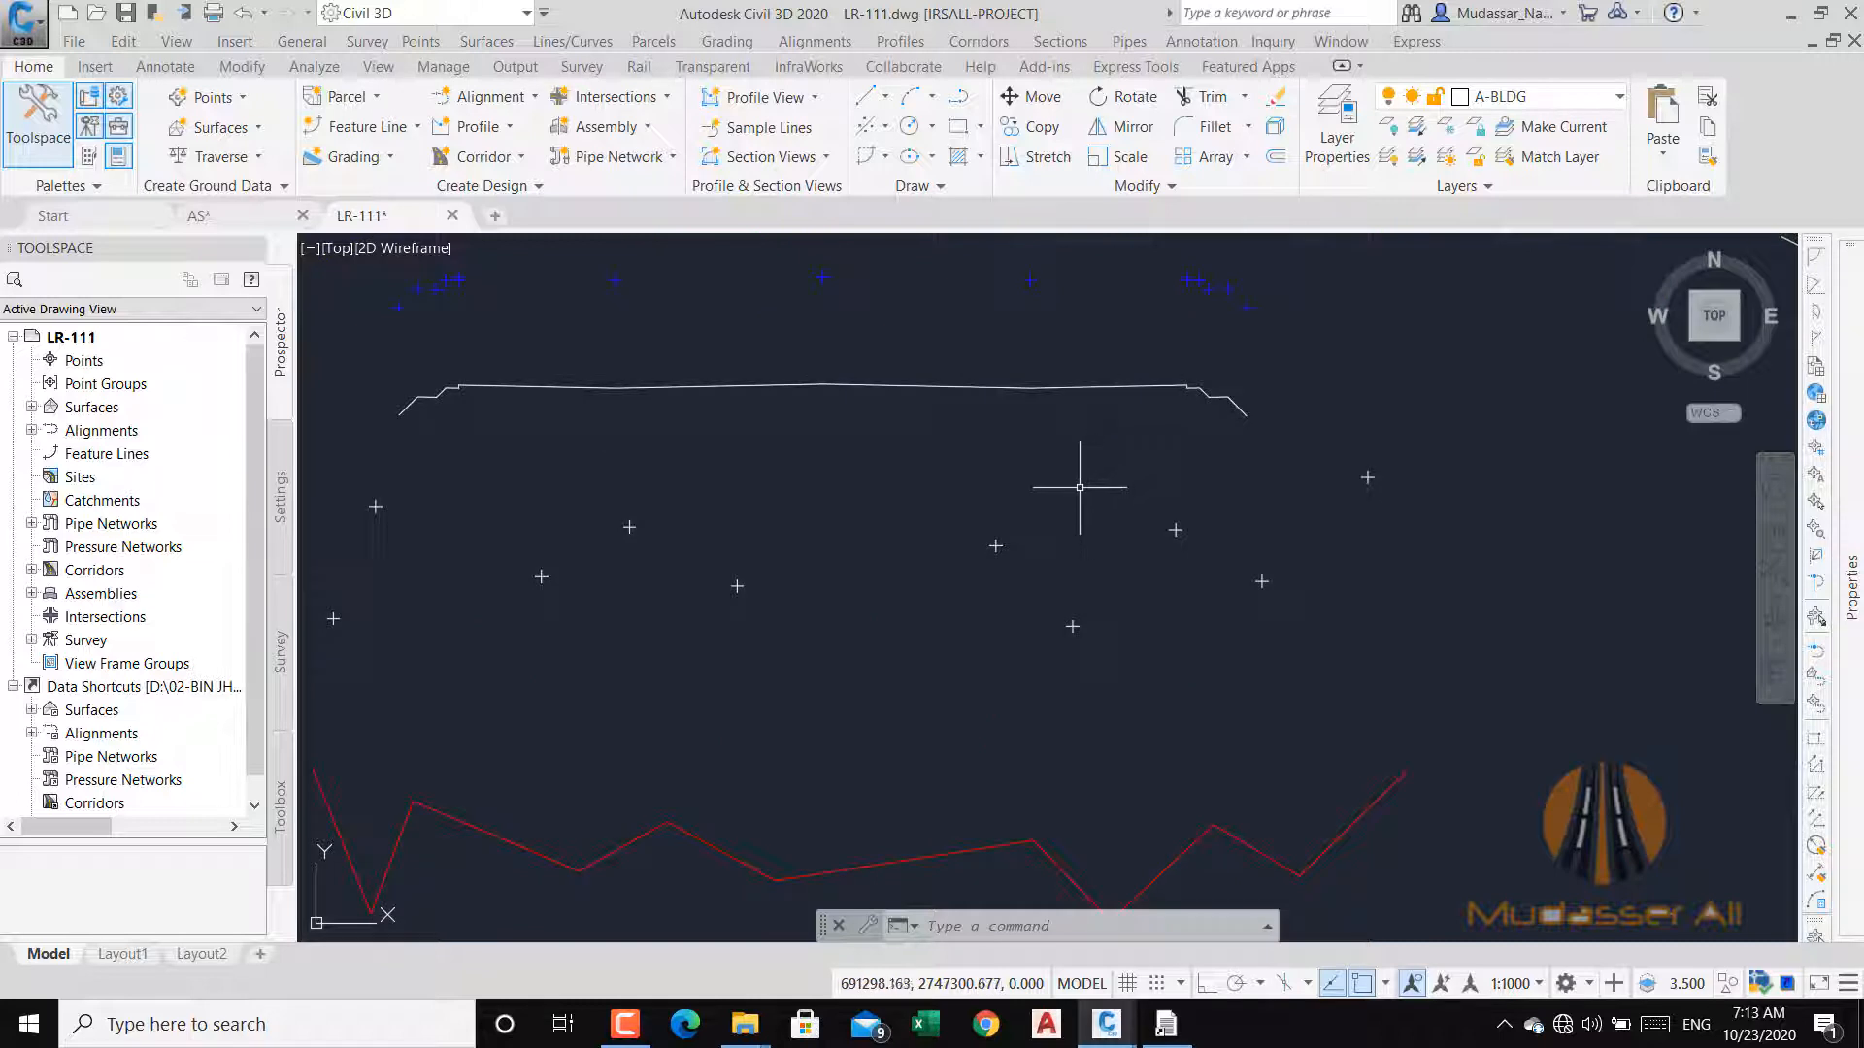
pyautogui.write('L')
pyautogui.press('Return')
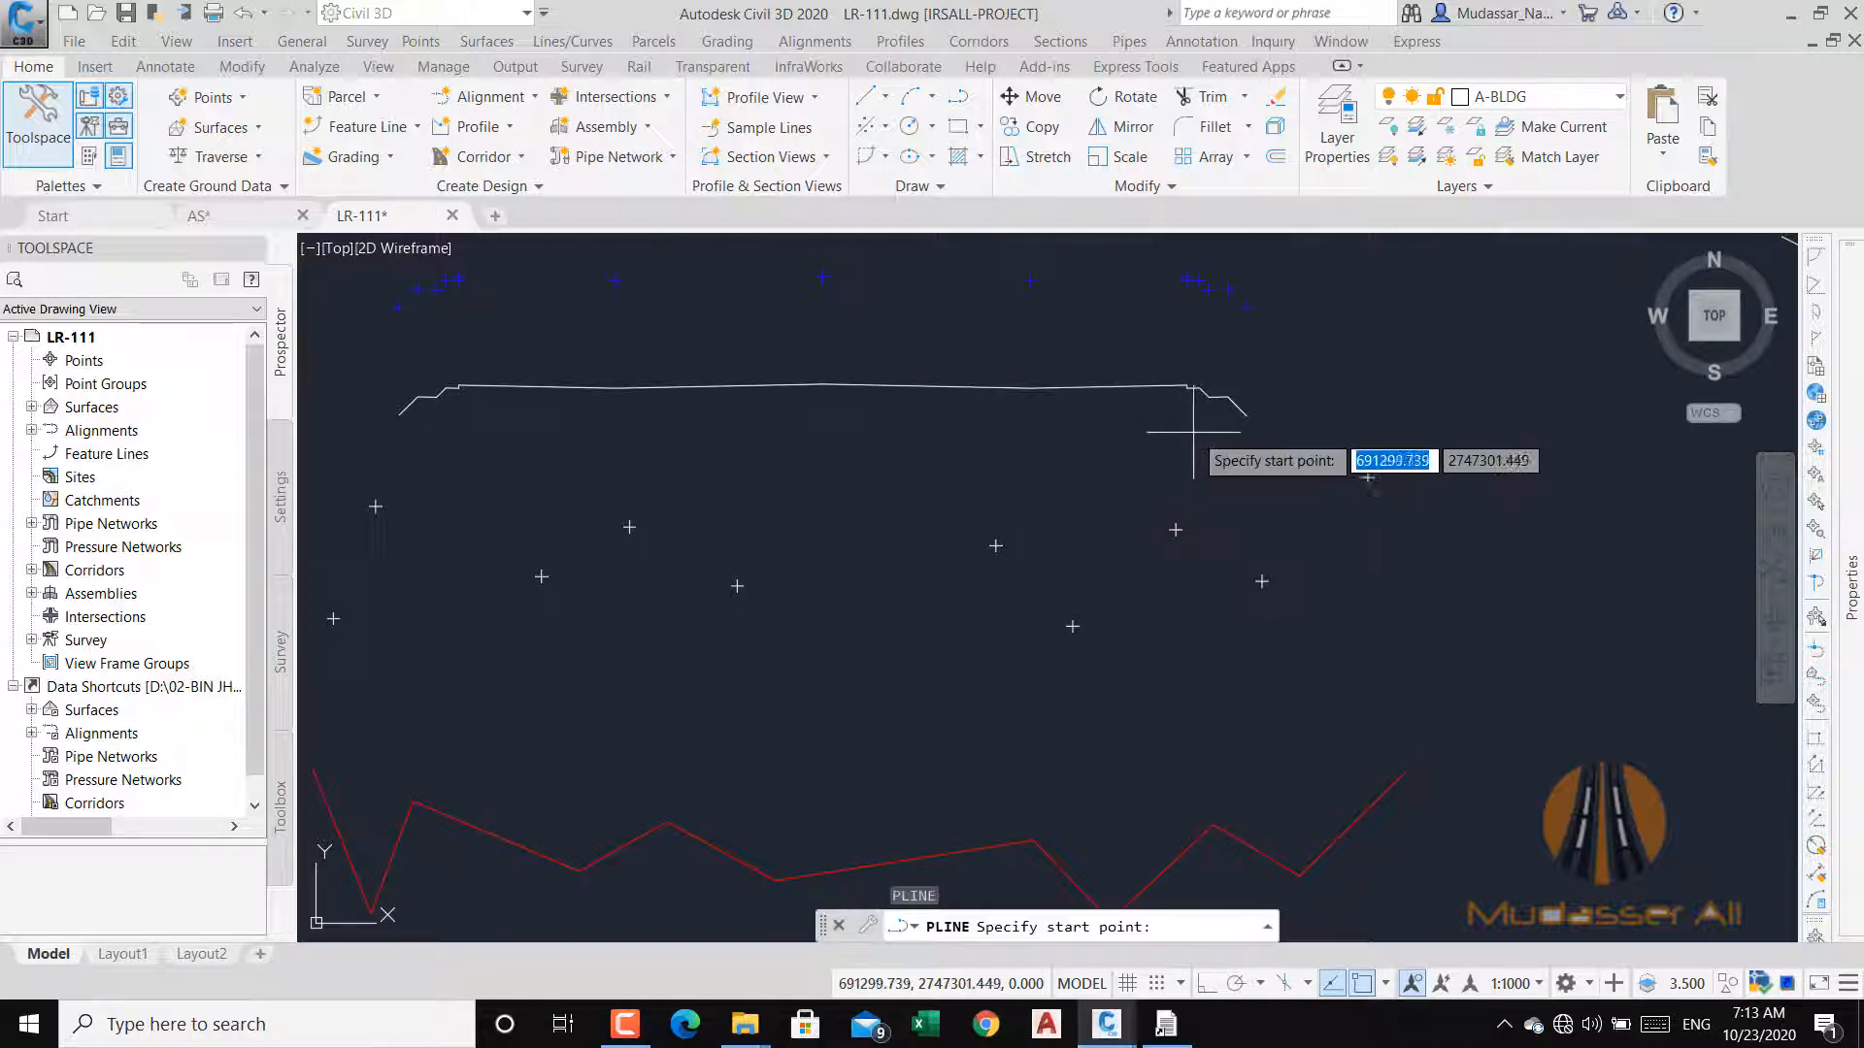
pyautogui.click(1245, 414)
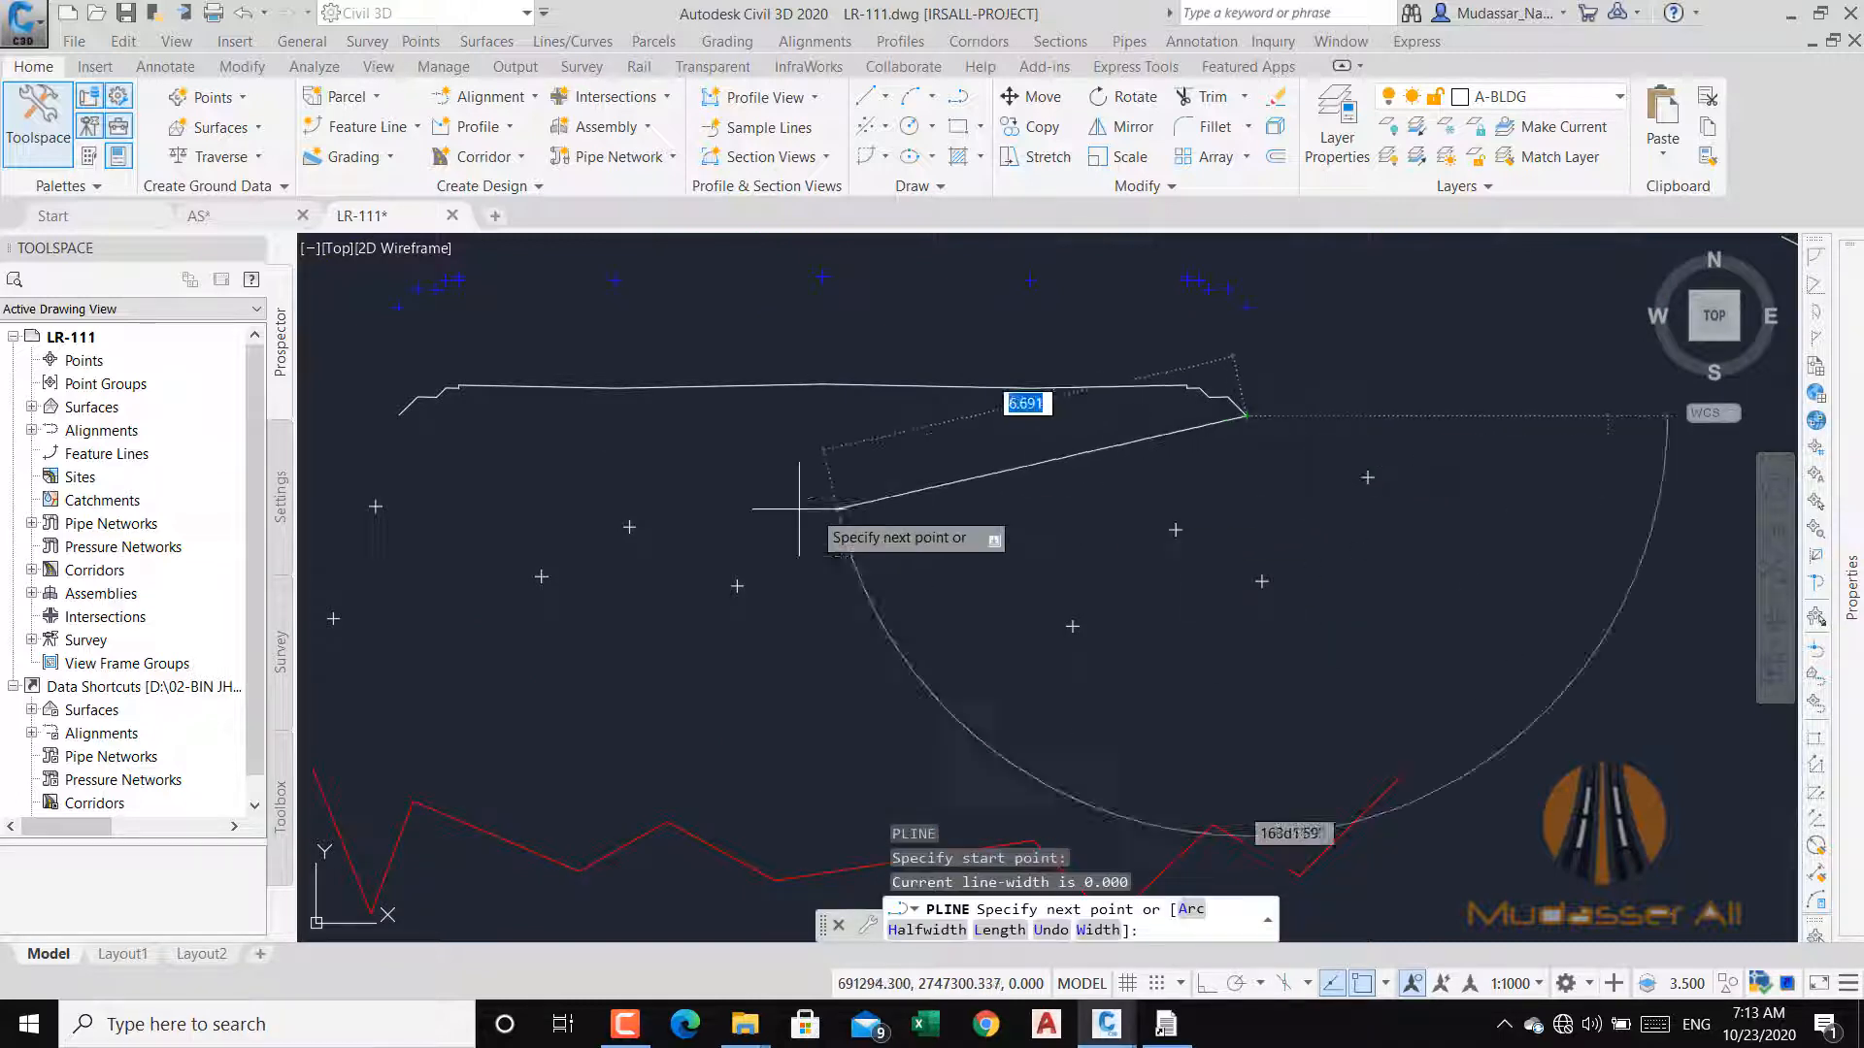
pyautogui.click(399, 415)
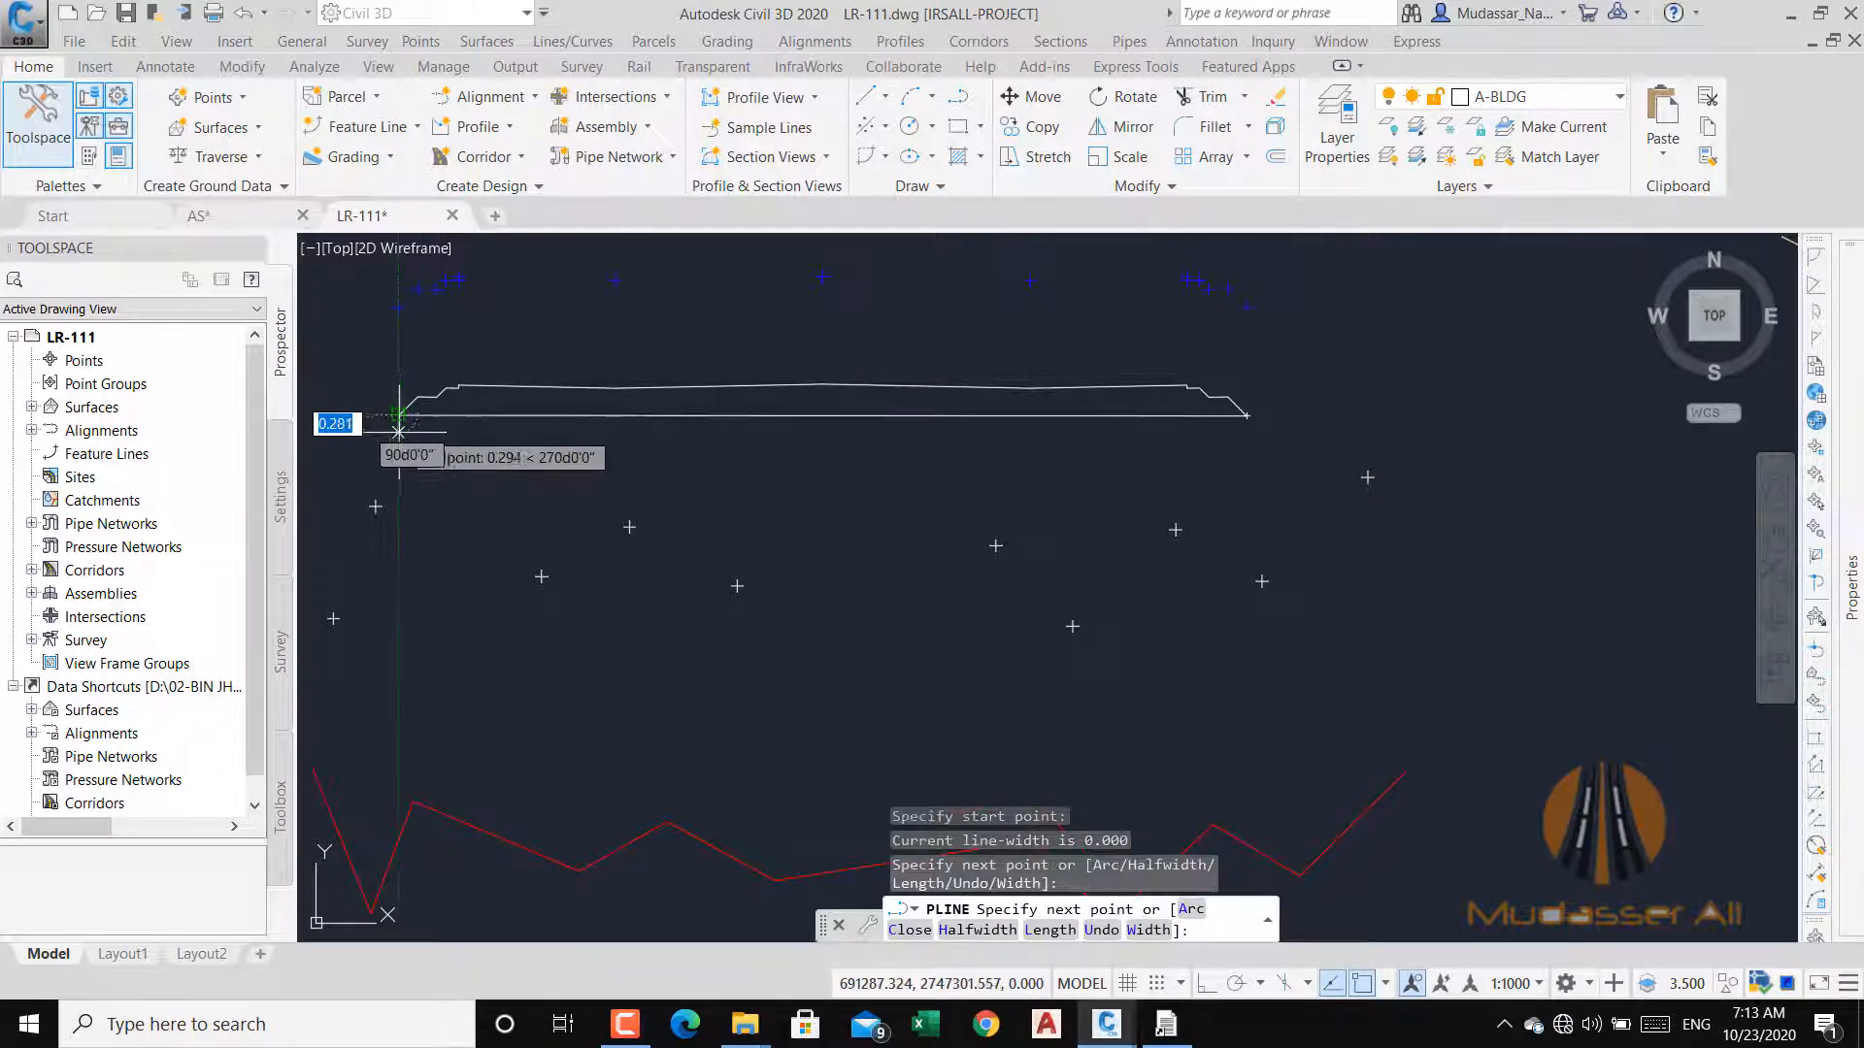
pyautogui.press('Escape')
pyautogui.click(495, 415)
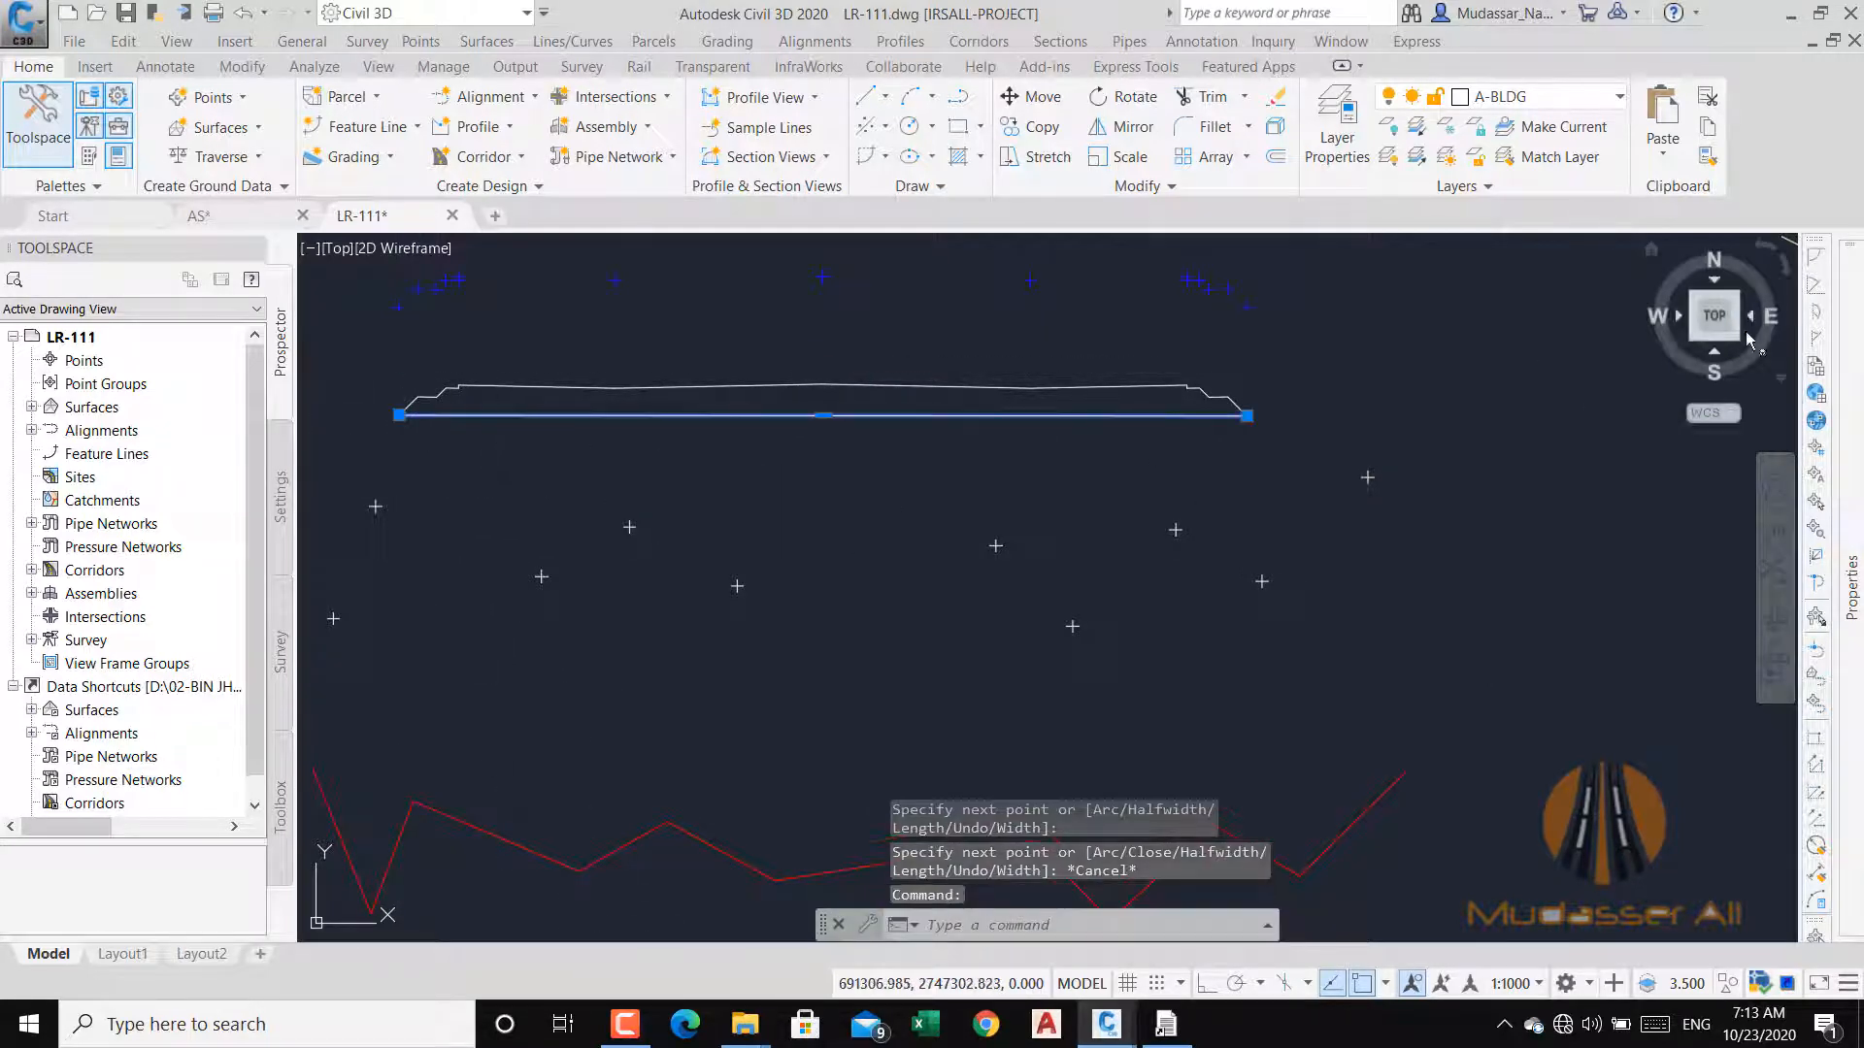
# Set the colour of the polyline closing the road outline's underside to Yellow.
pyautogui.moveTo(1856, 346)
pyautogui.click(1655, 326)
pyautogui.click(1656, 327)
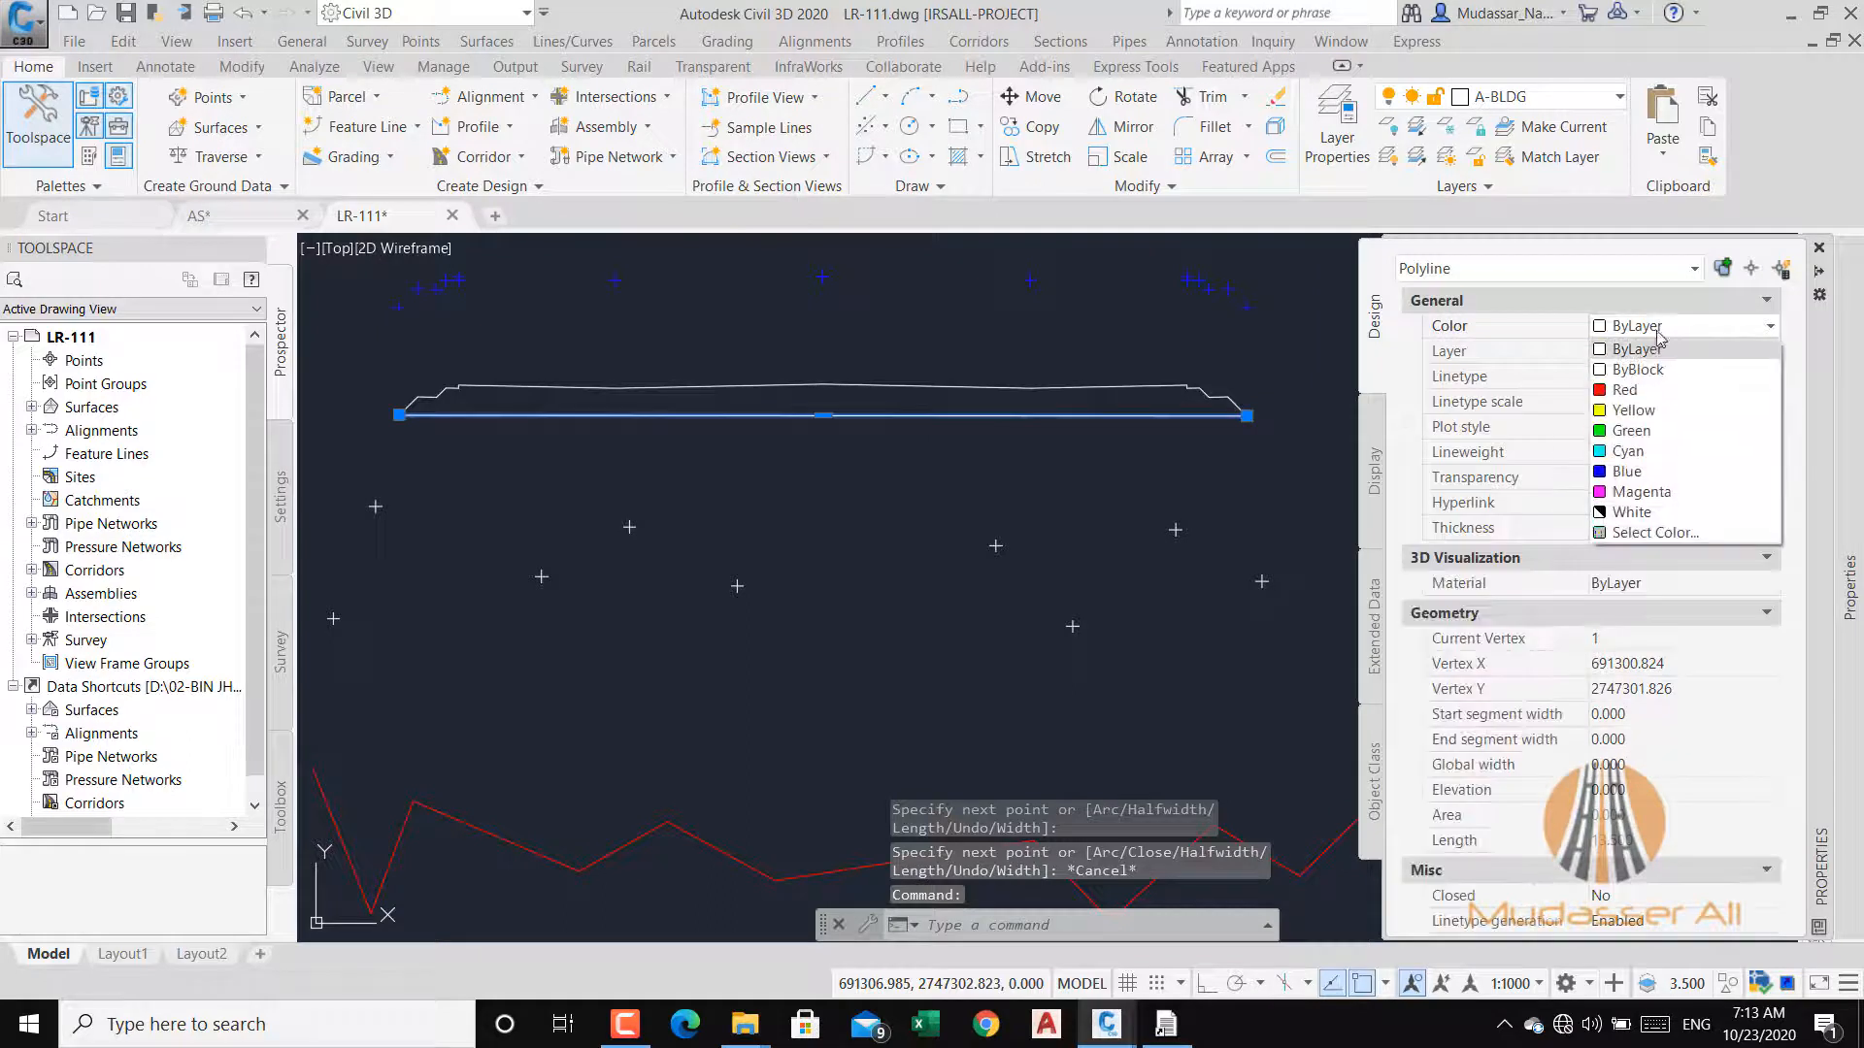
pyautogui.click(1623, 413)
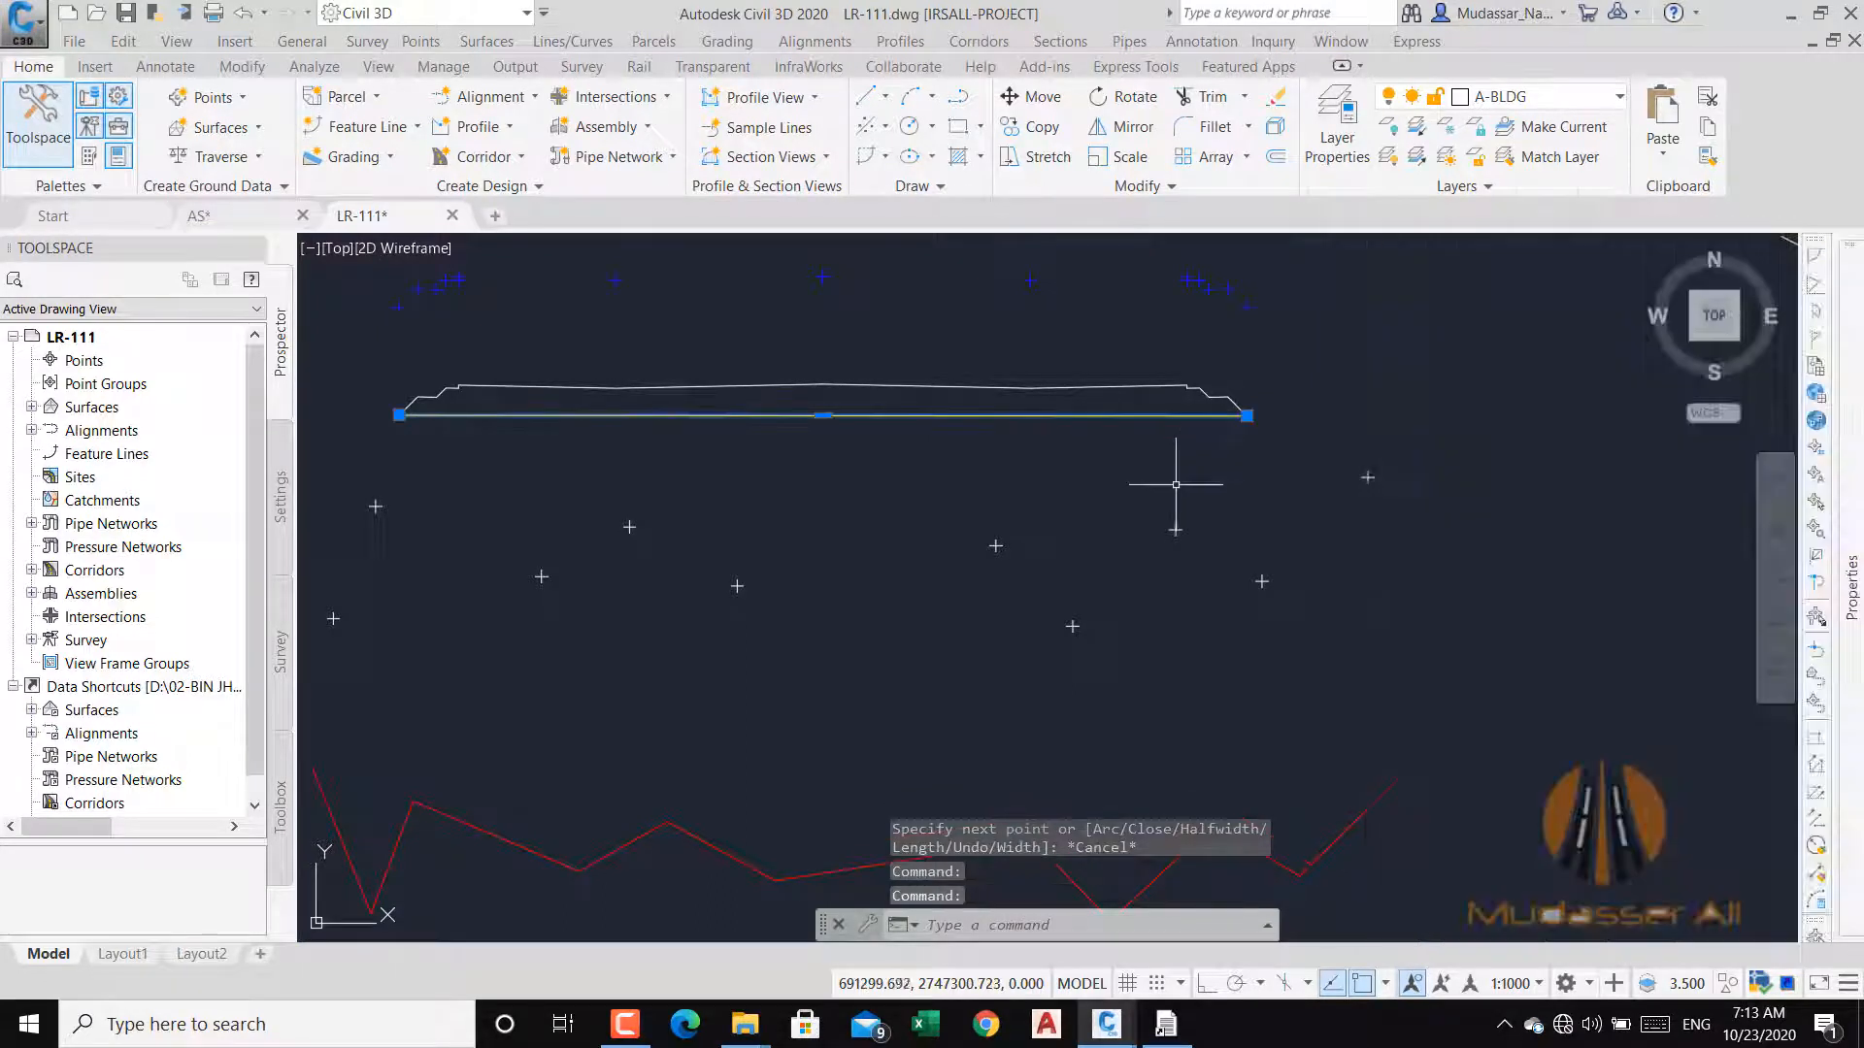
pyautogui.press('Escape')
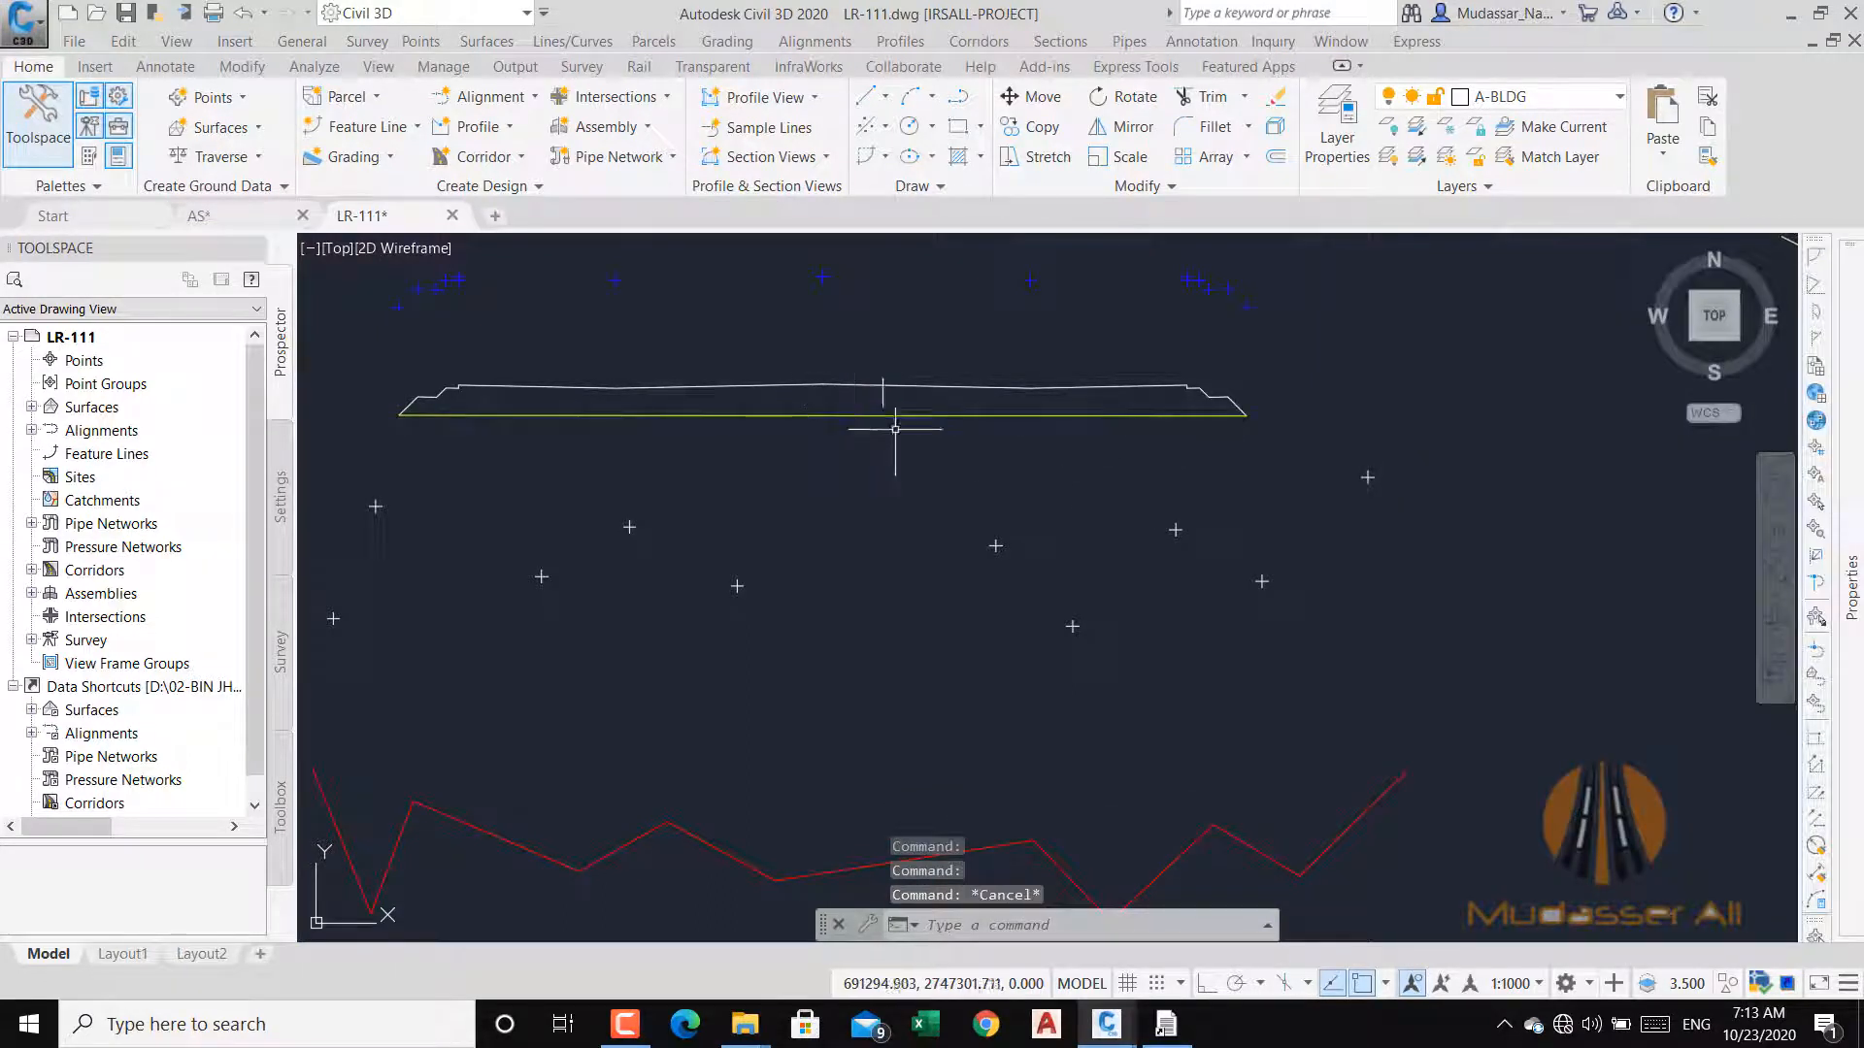
# Stretch the right end vertex of the red ground line outward and up to about the road section's level.
pyautogui.moveTo(912, 440); pyautogui.dragTo(1045, 415, button='middle')
pyautogui.scroll(-2, 902, 456)
pyautogui.moveTo(1253, 555); pyautogui.dragTo(1246, 437, button='middle')
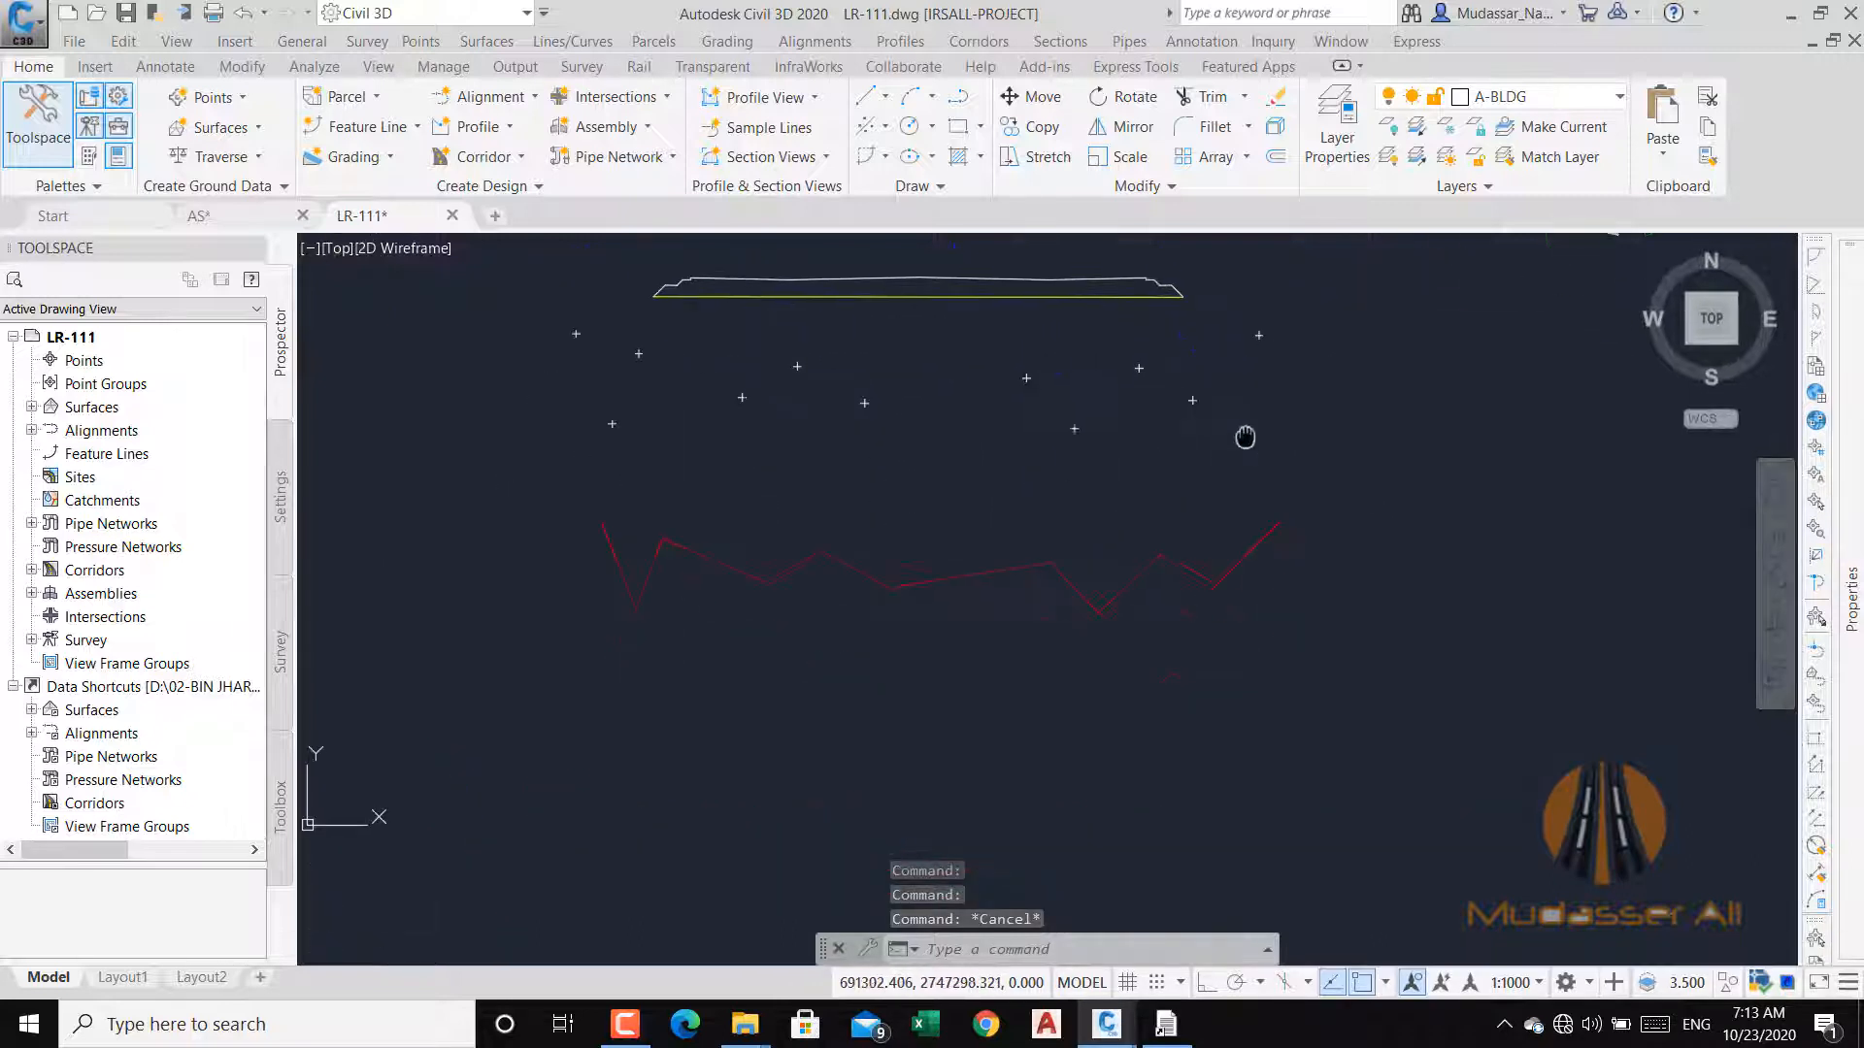
pyautogui.click(1264, 535)
pyautogui.click(1271, 524)
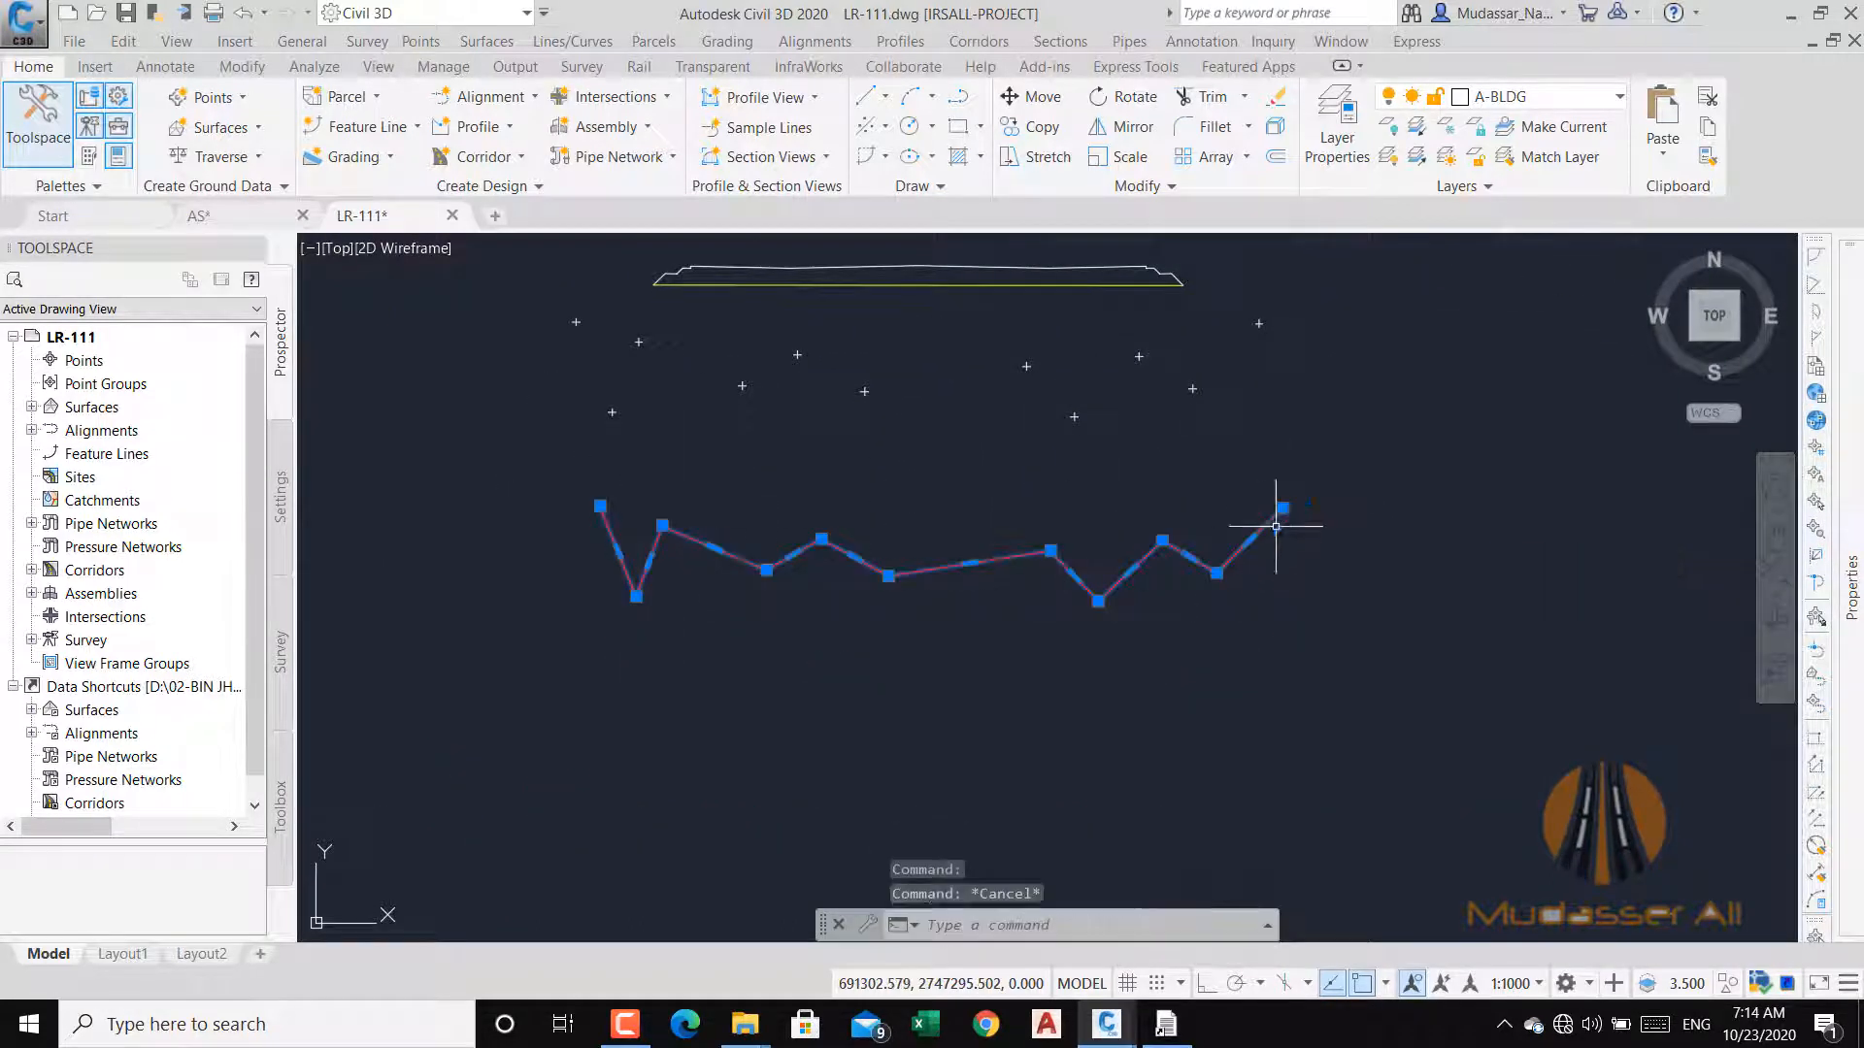
pyautogui.click(1282, 507)
pyautogui.moveTo(1331, 399); pyautogui.dragTo(1231, 533, button='middle')
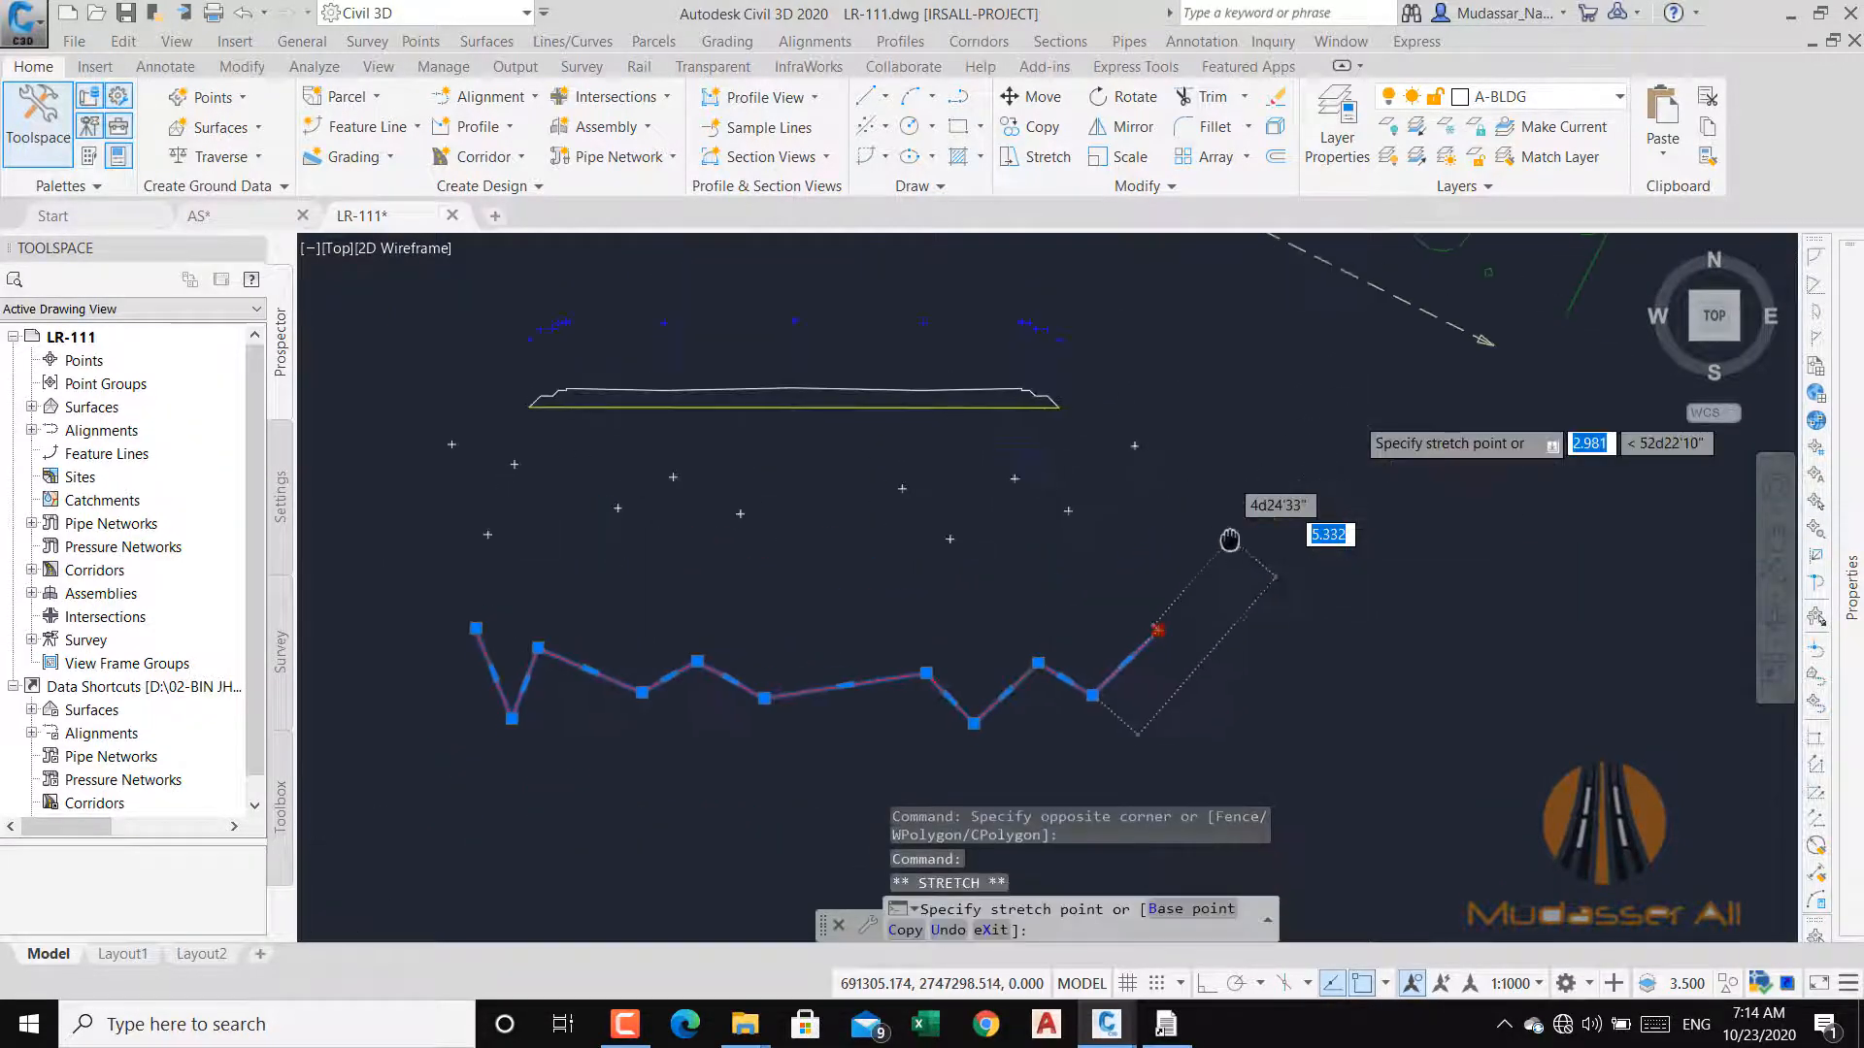
pyautogui.click(1385, 388)
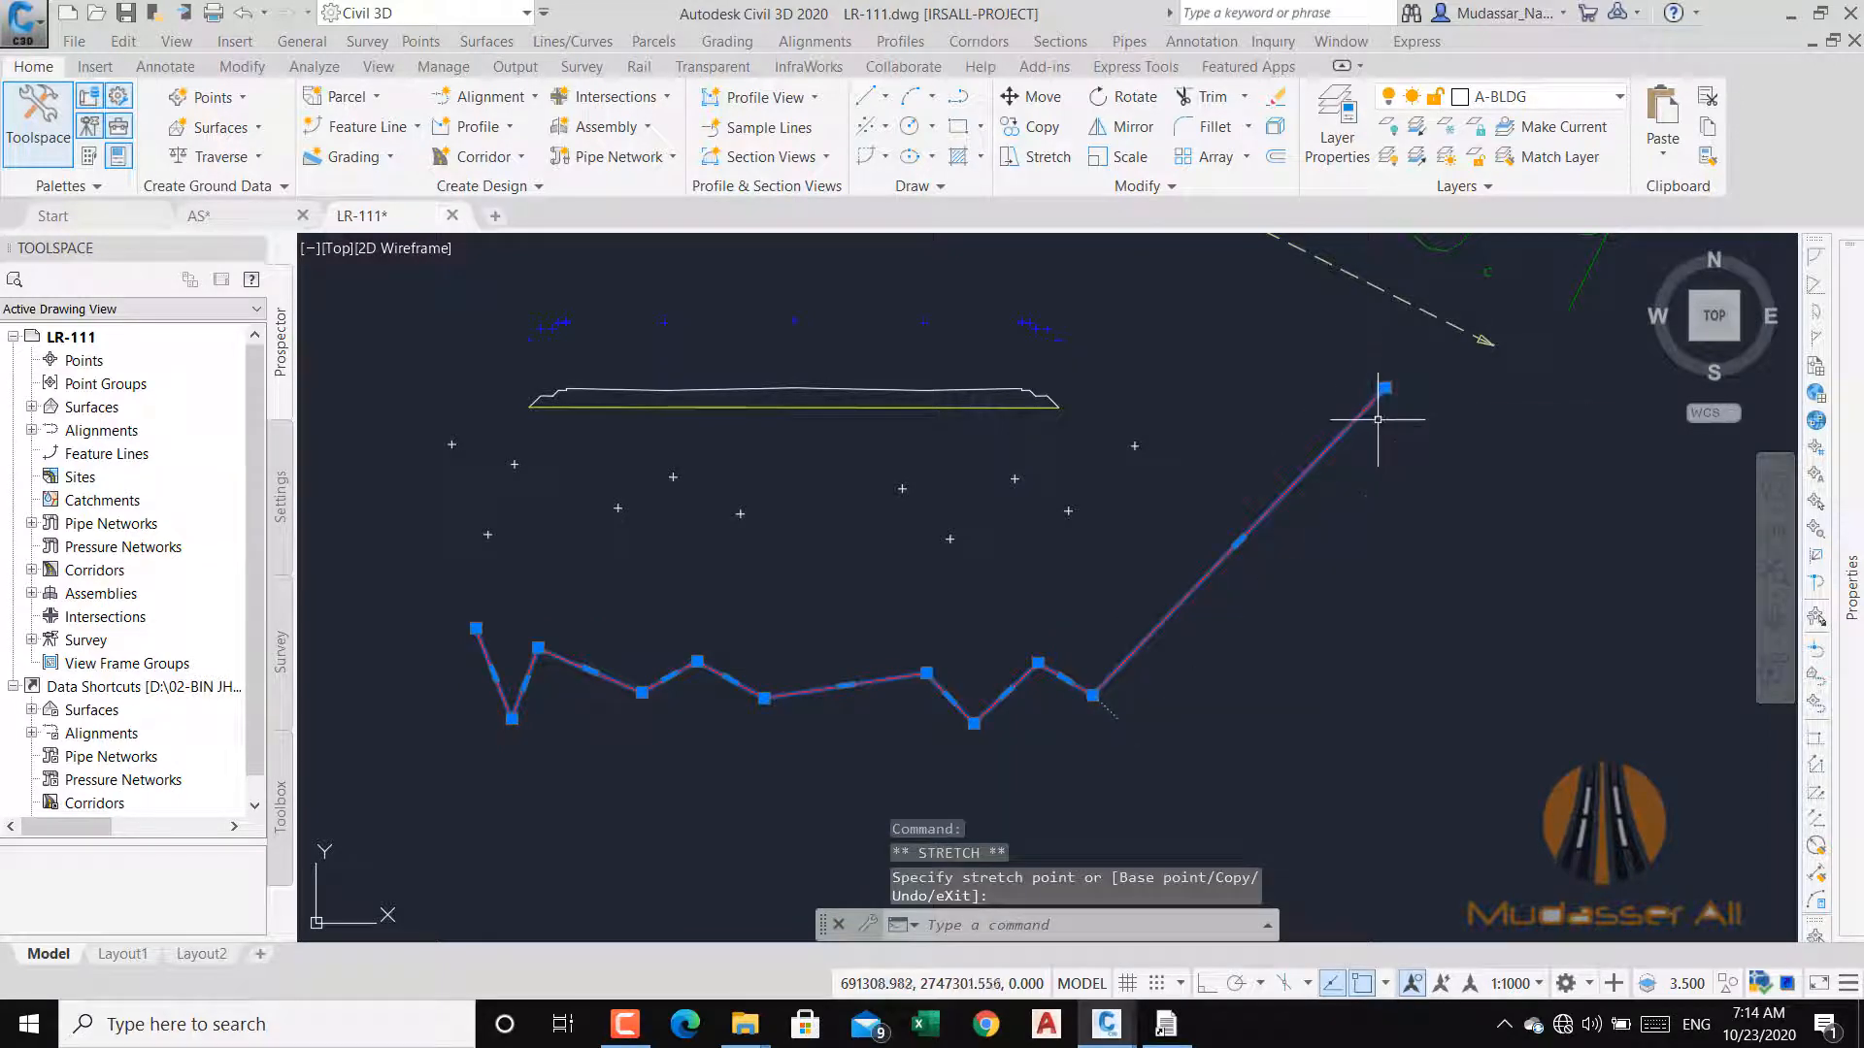
# Stretch the left end vertex of the red ground line far outward and up to about the road section's level.
pyautogui.scroll(-5, 1287, 493)
pyautogui.scroll(4, 1166, 509)
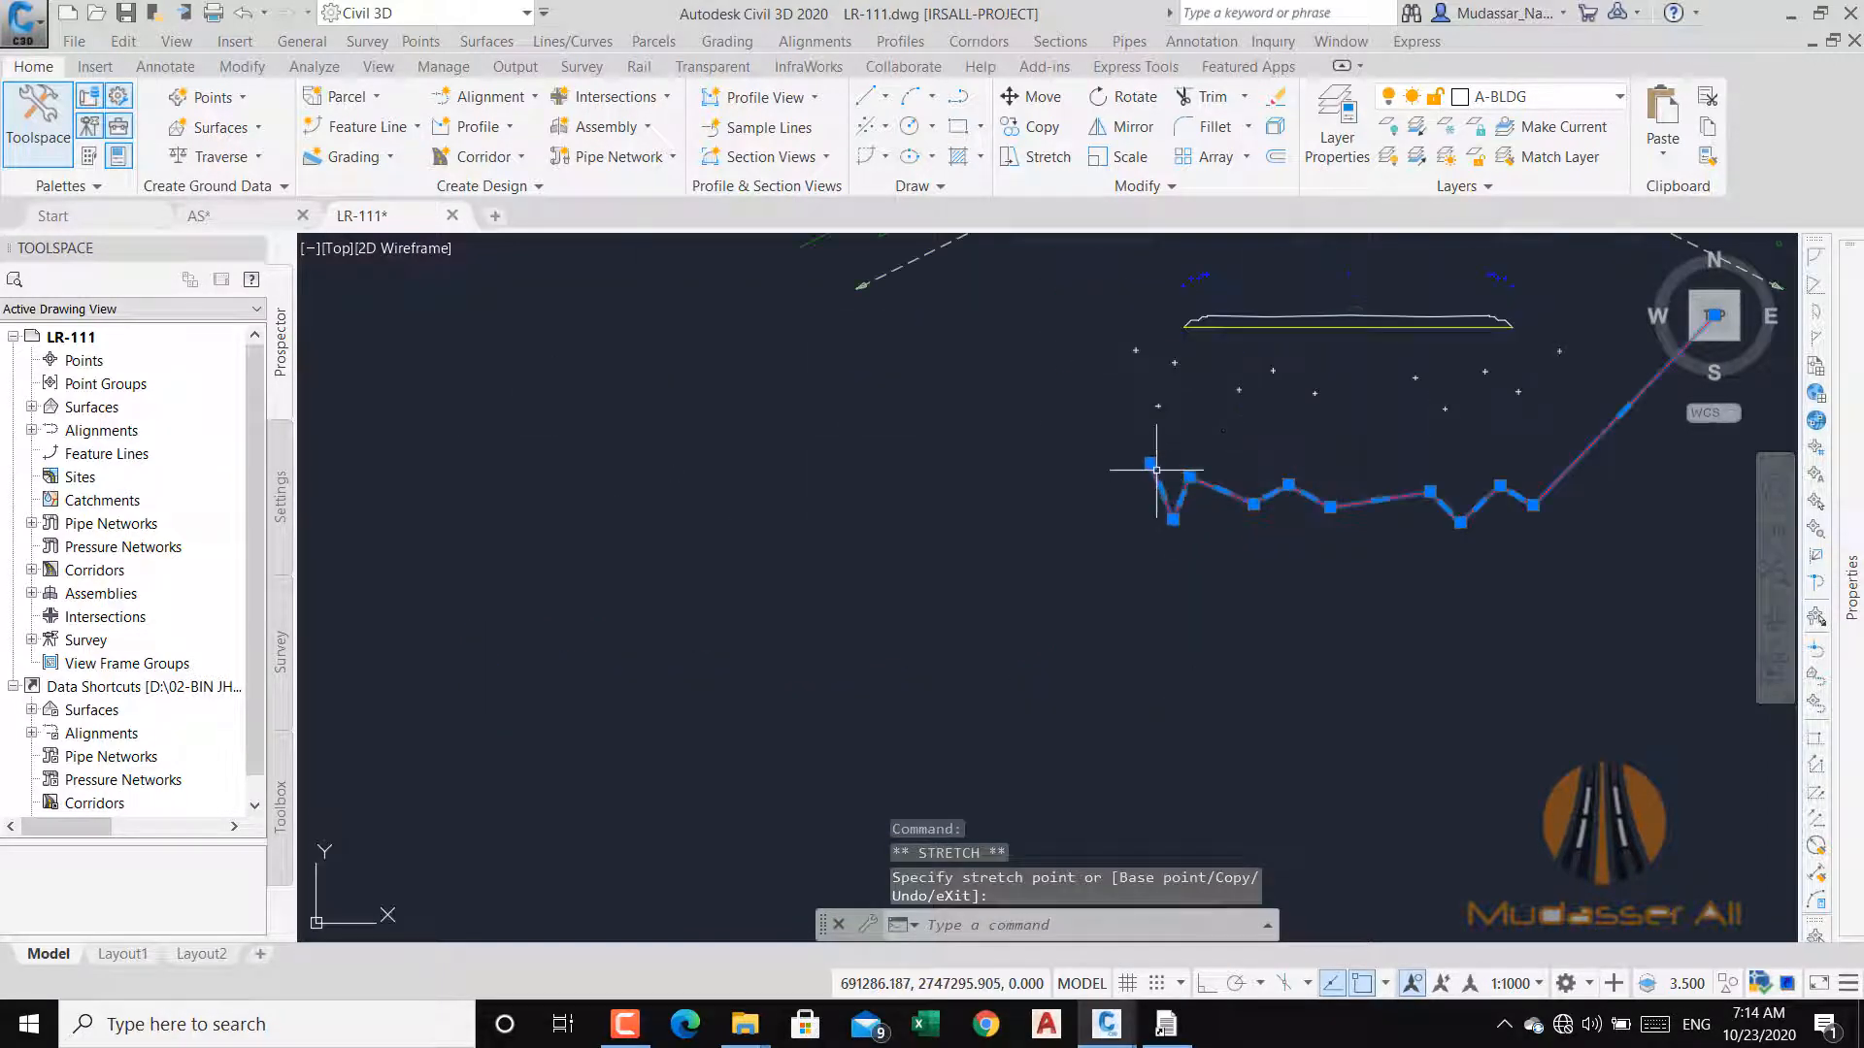
pyautogui.click(709, 323)
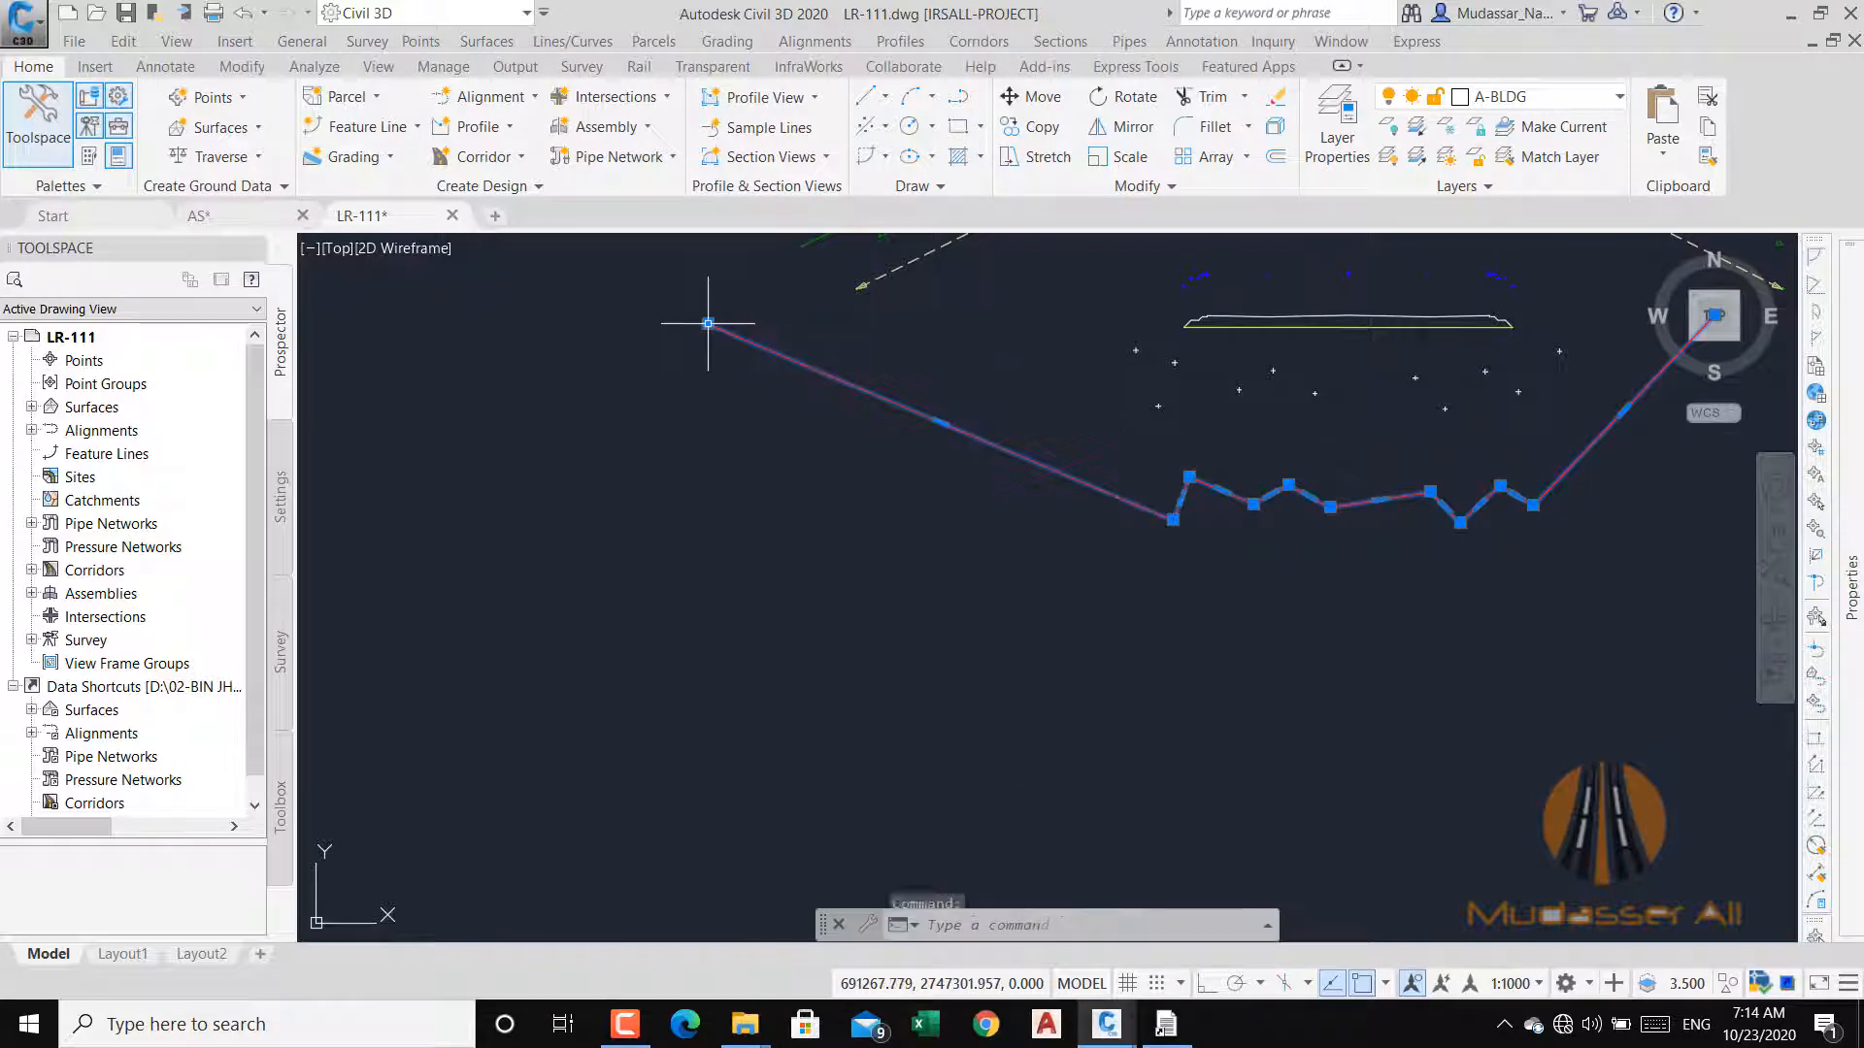
pyautogui.press('Escape')
pyautogui.press('Escape')
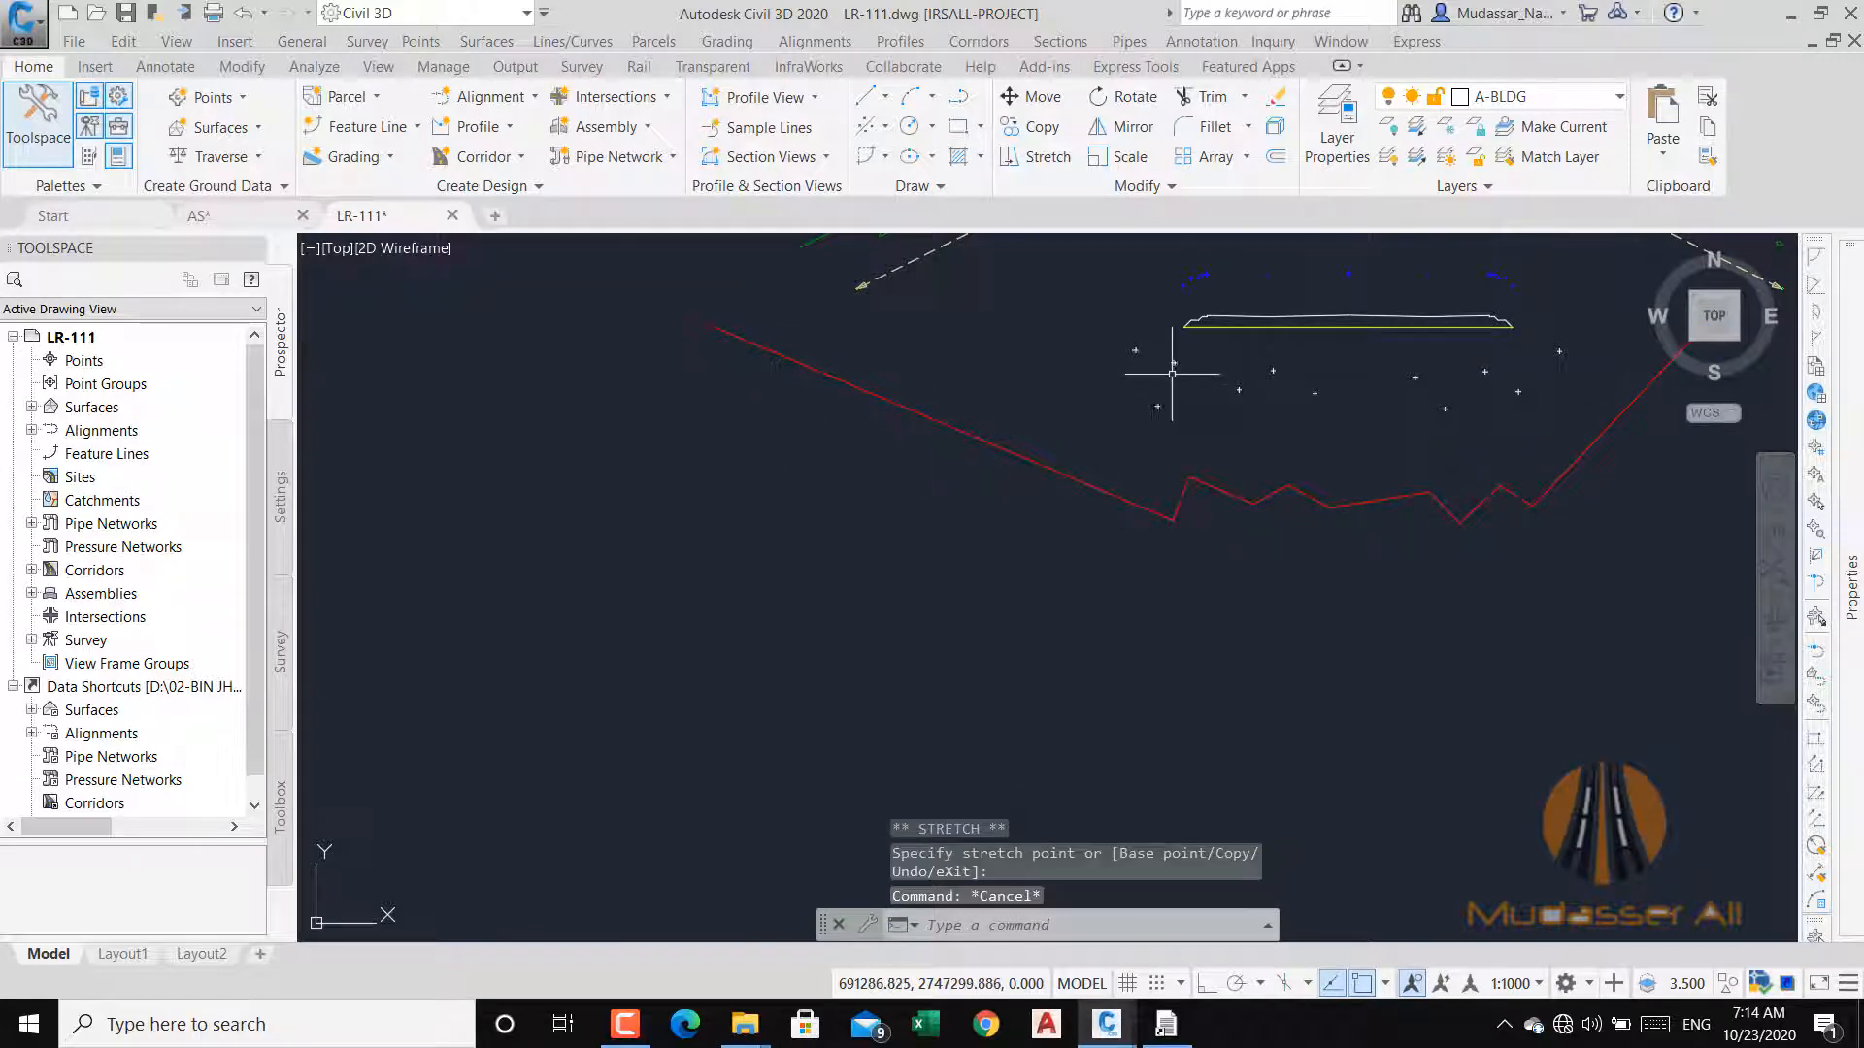
# Draw a side slope line from the left end of the yellow line, sloping outward and down past the red ground line.
pyautogui.press('Return')
pyautogui.scroll(3, 1175, 369)
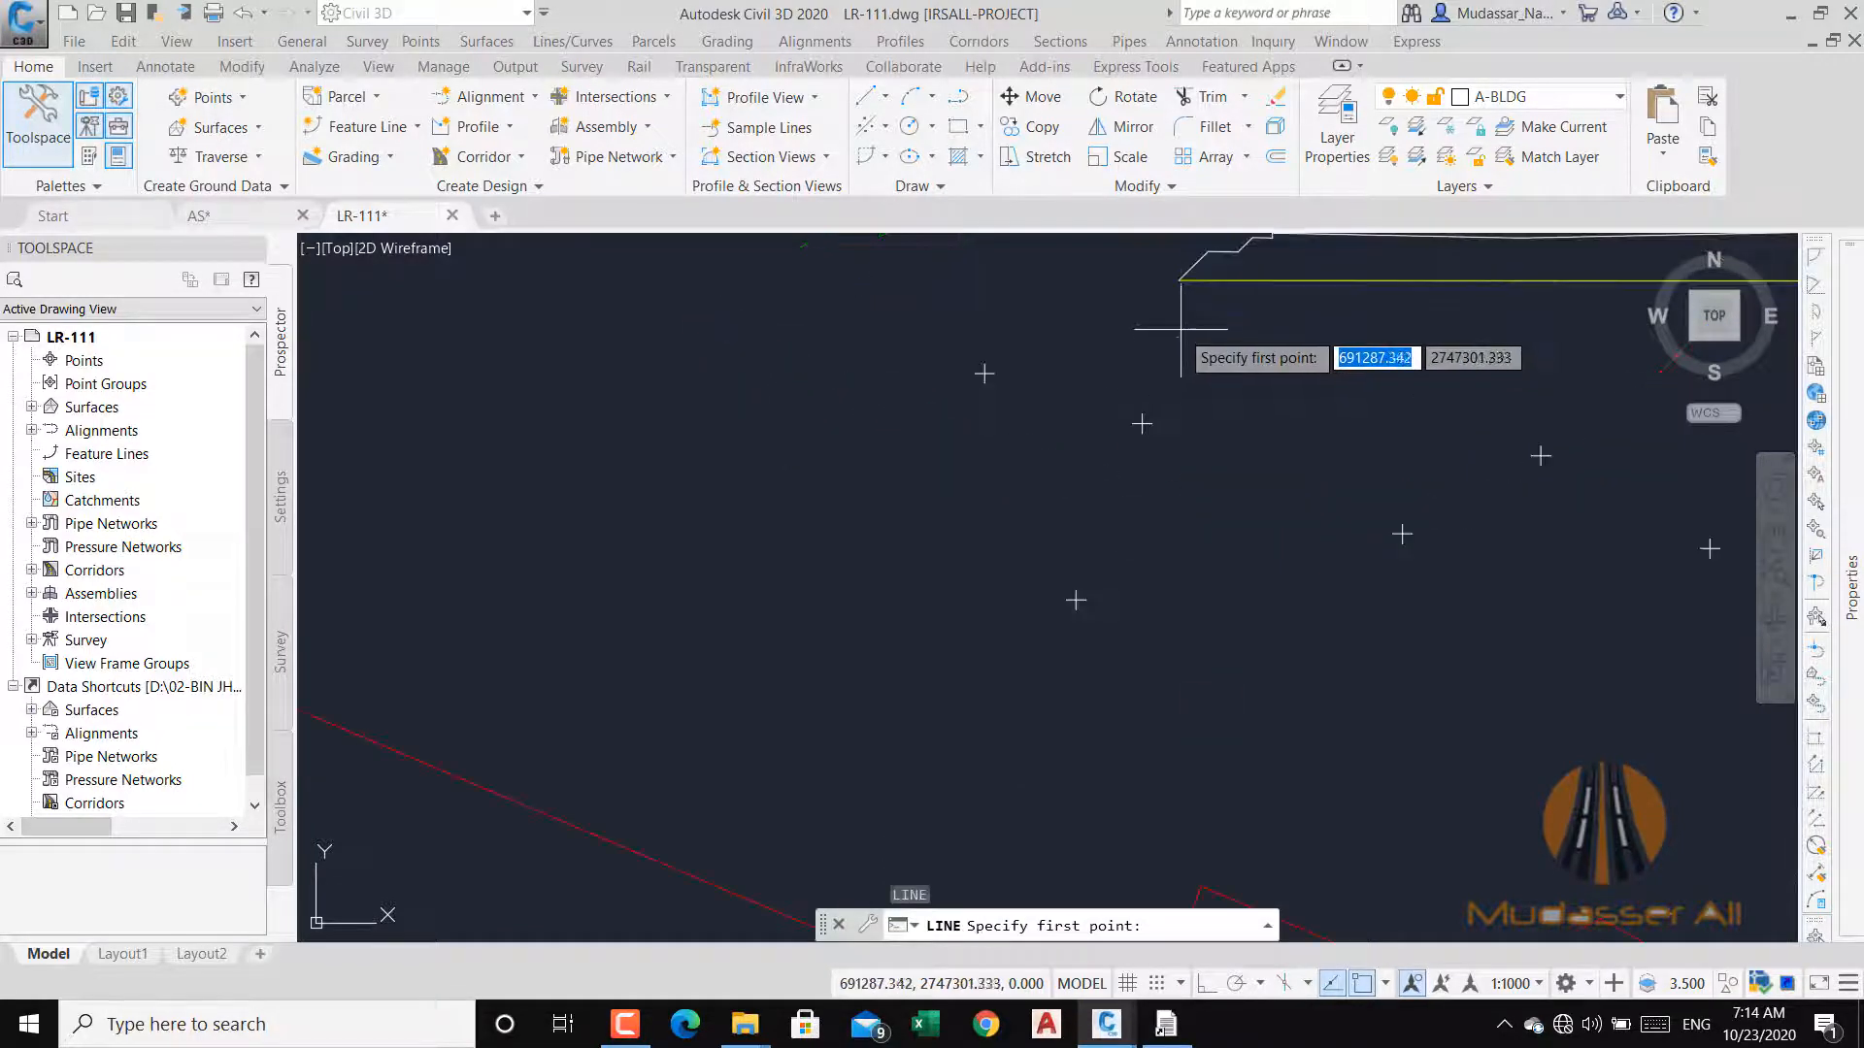
pyautogui.scroll(-3, 1160, 286)
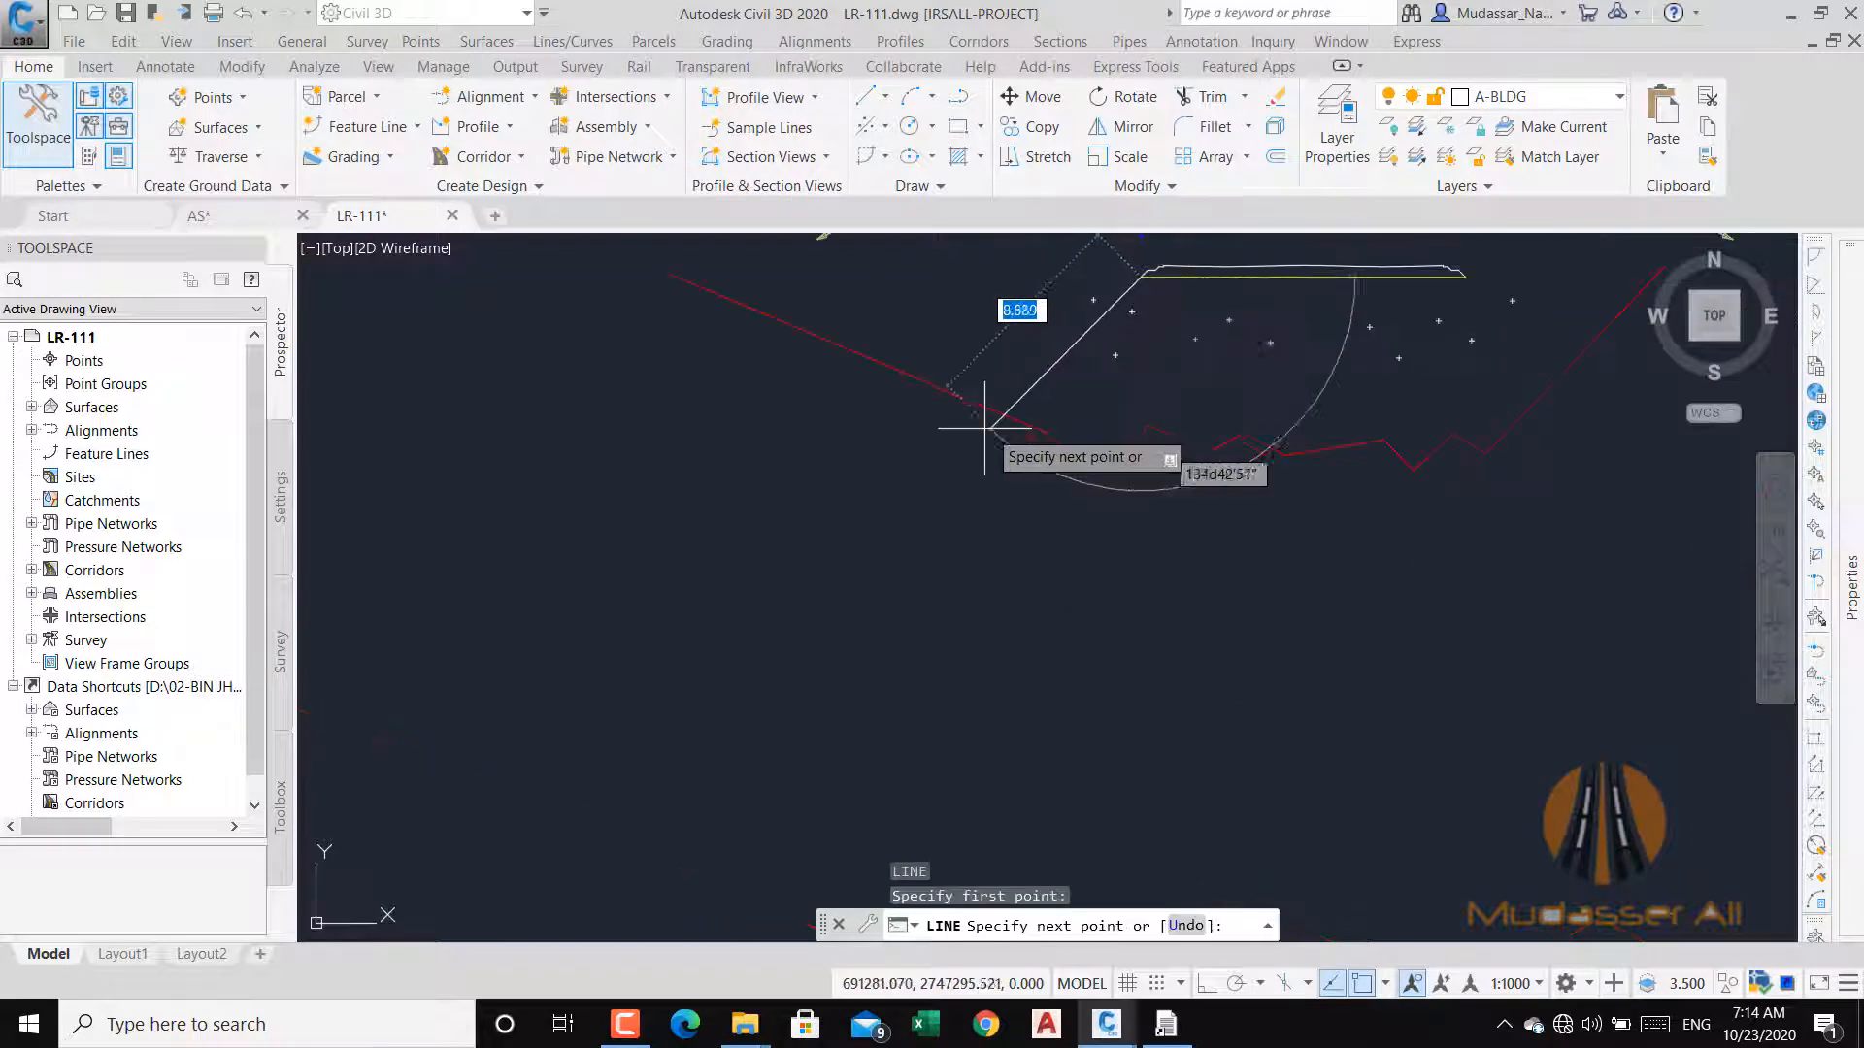
pyautogui.click(946, 445)
pyautogui.press('Return')
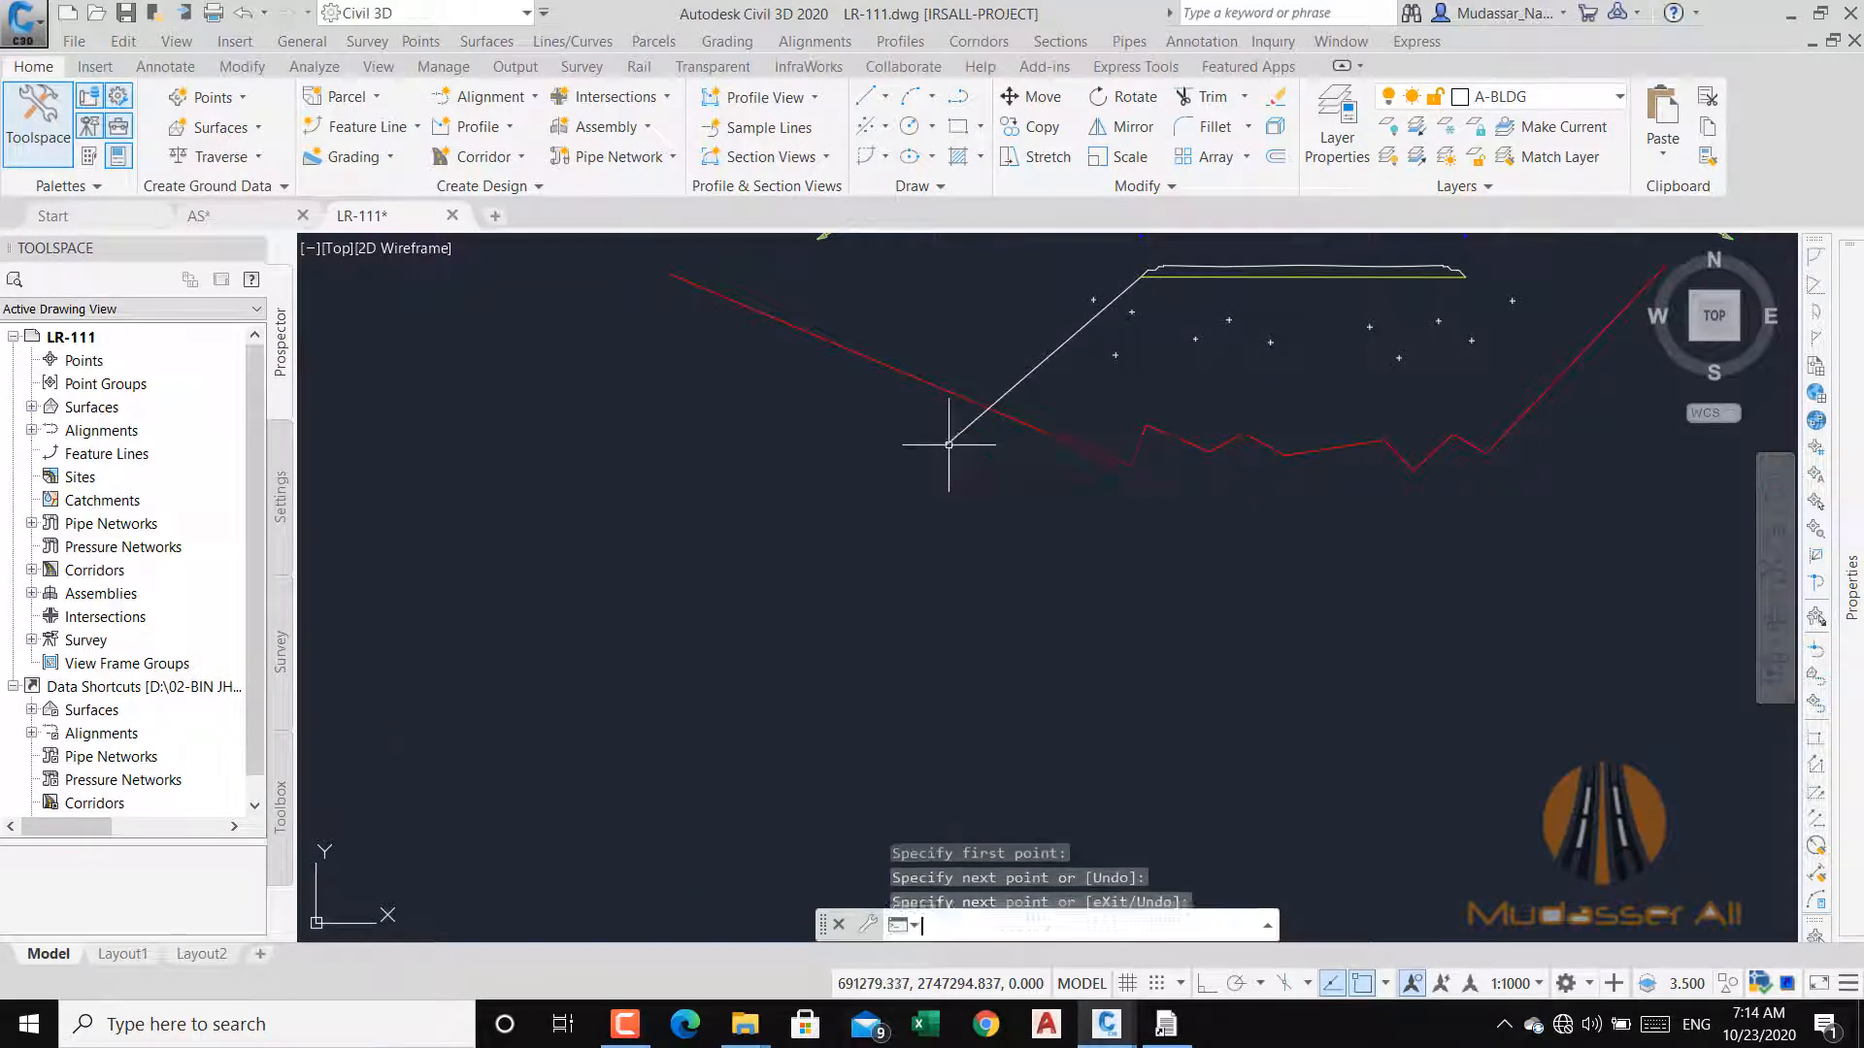
pyautogui.write('TR')
pyautogui.press('Return')
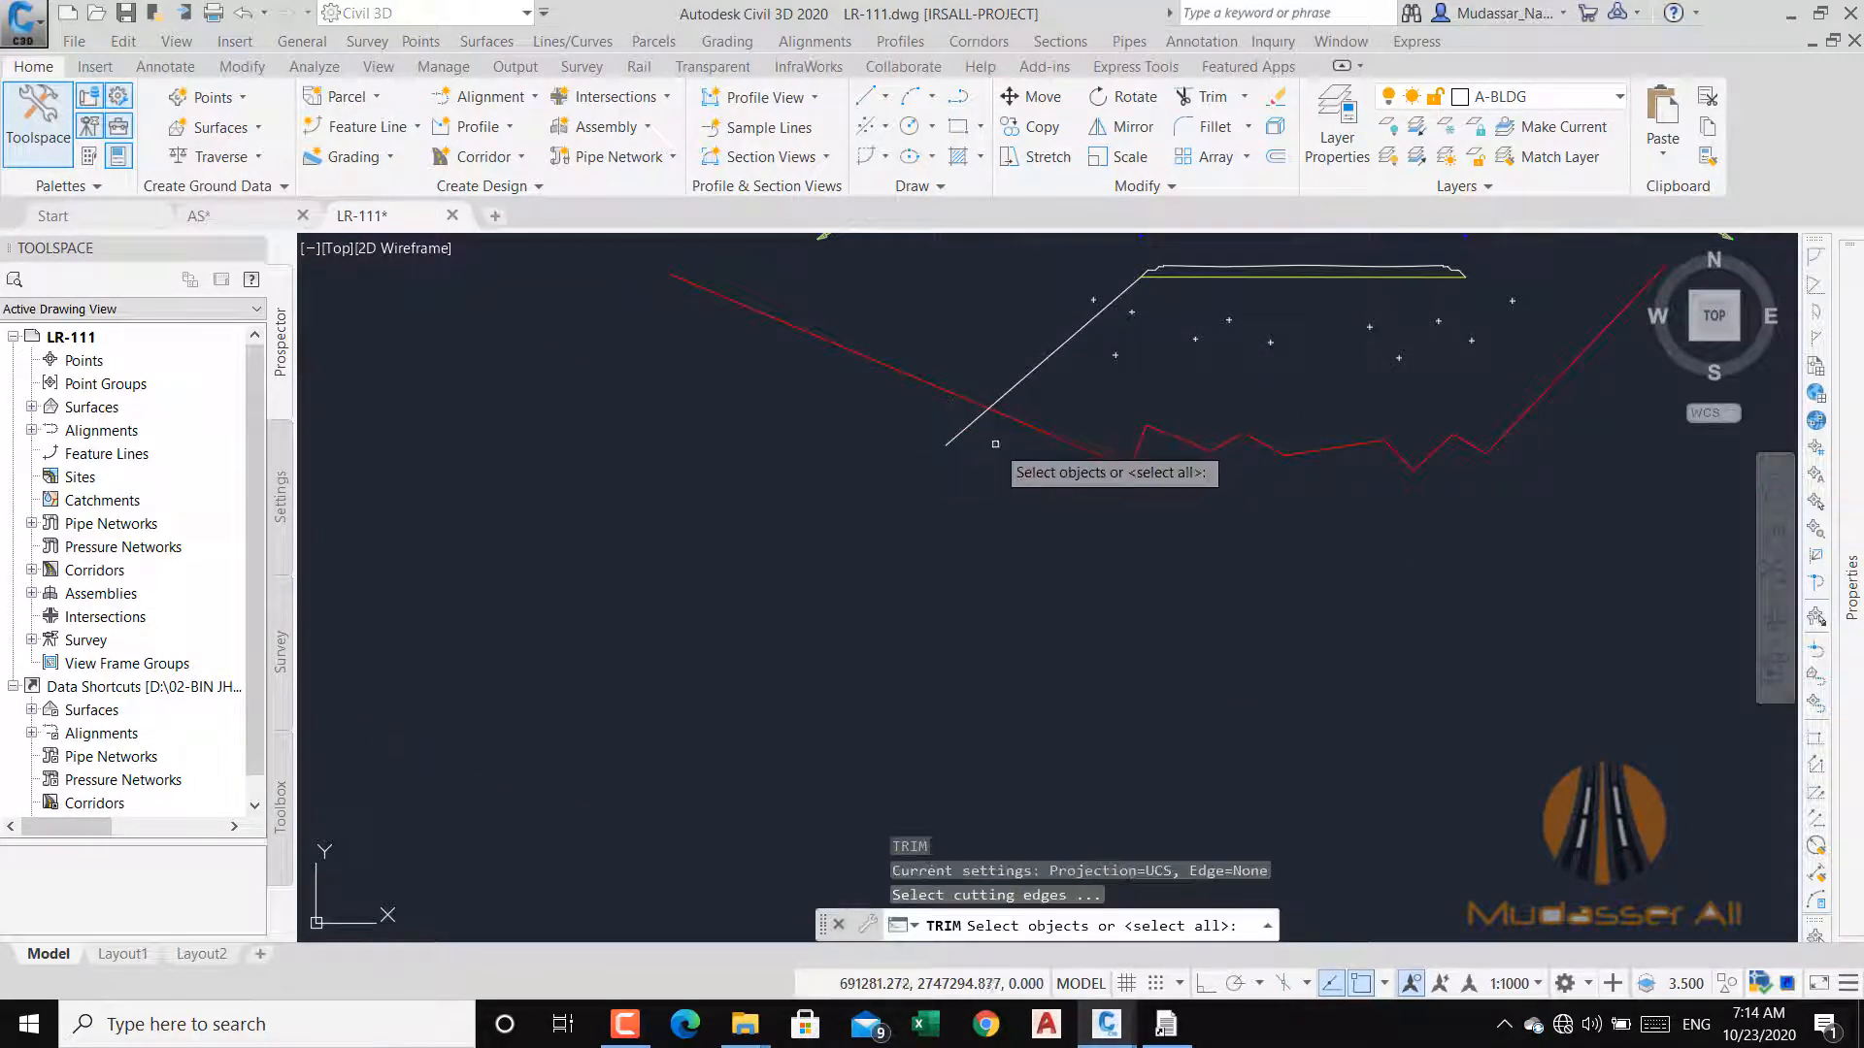
pyautogui.click(966, 464)
pyautogui.click(961, 423)
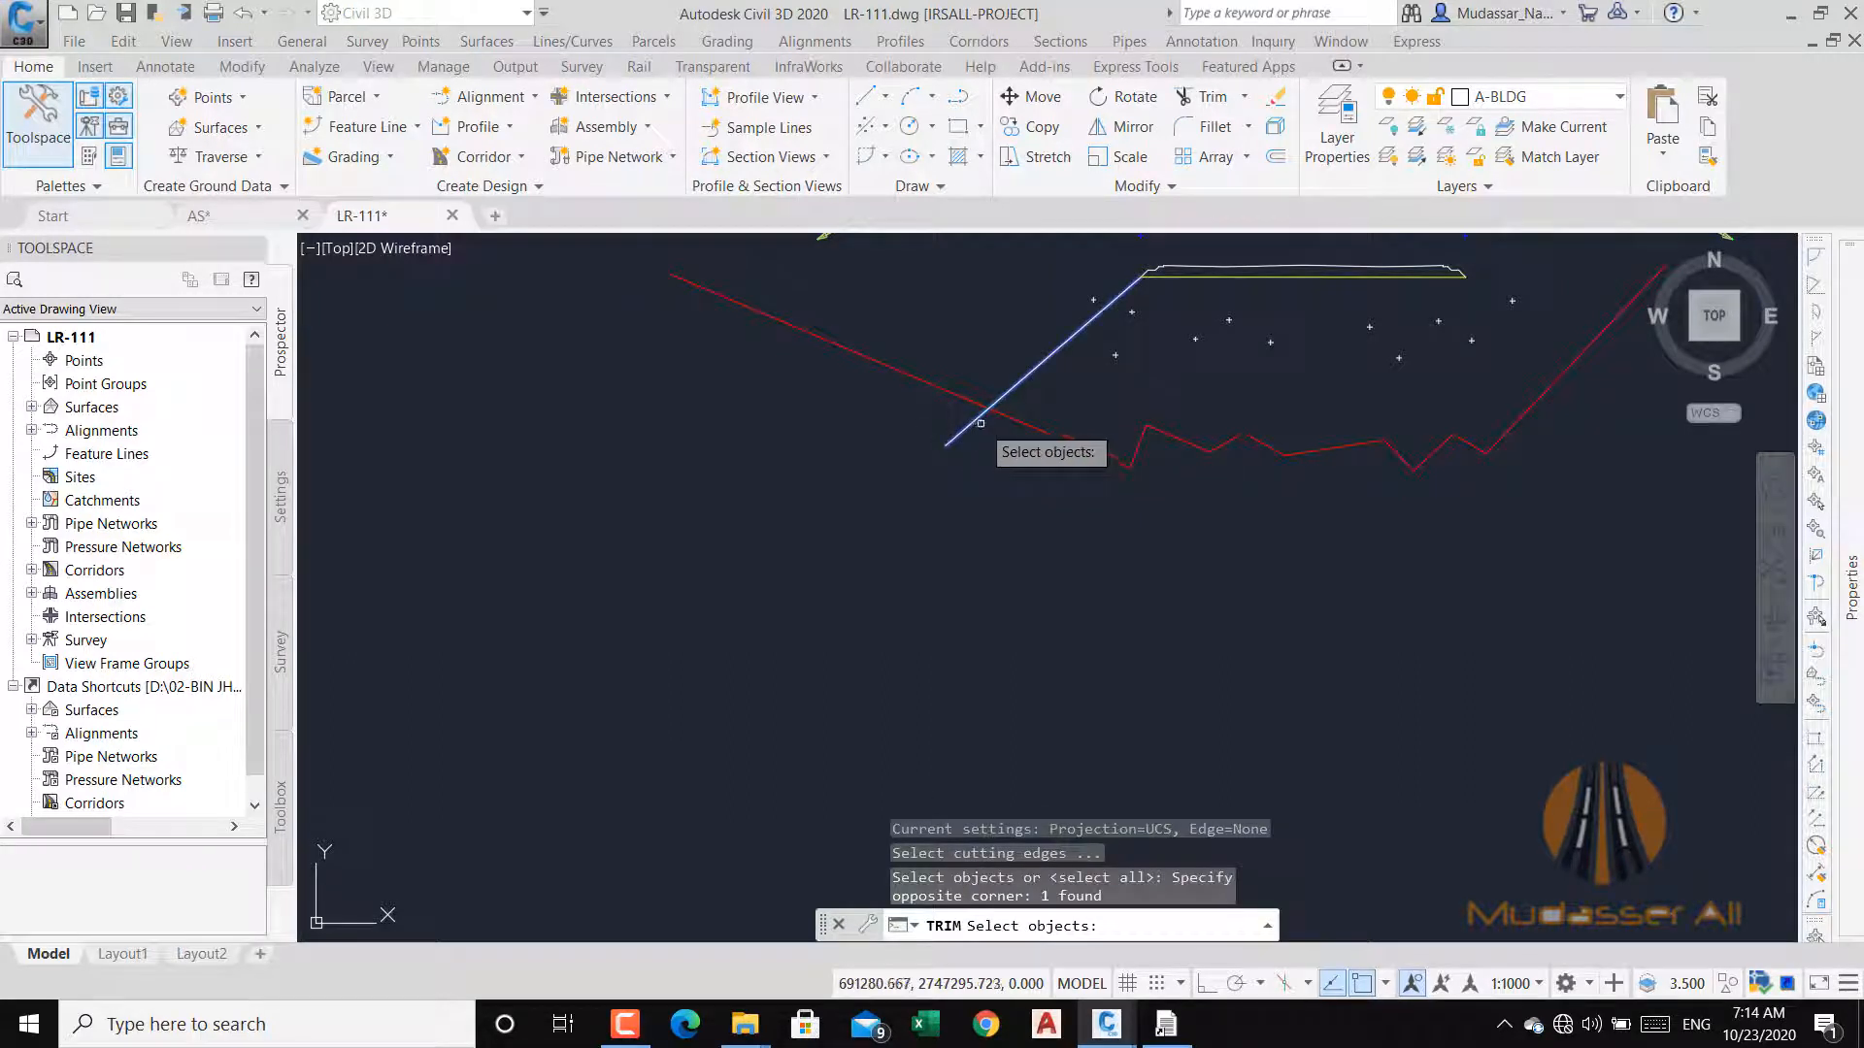
pyautogui.press('Escape')
# Draw a side slope line from the right end of the yellow line, sloping outward and down past the red ground line.
pyautogui.moveTo(1391, 375); pyautogui.dragTo(1327, 404, button='middle')
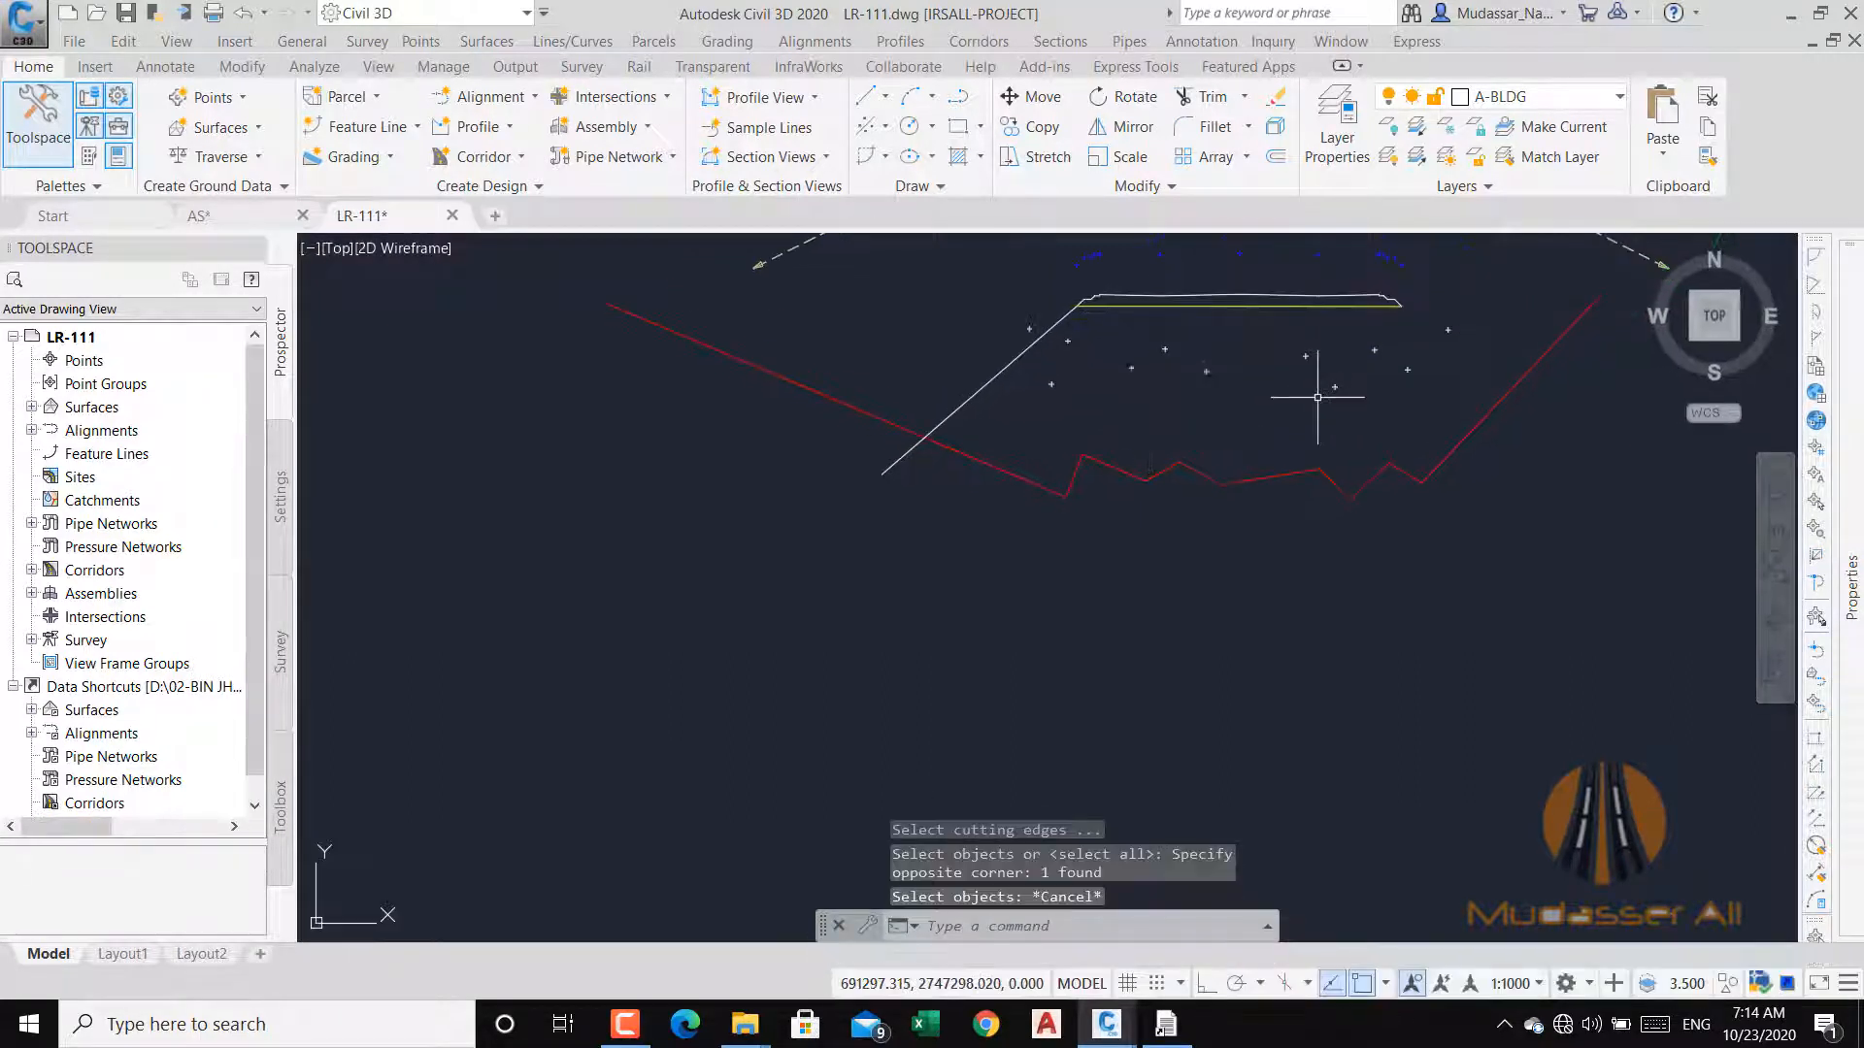
pyautogui.write('L')
pyautogui.press('Return')
pyautogui.click(1399, 306)
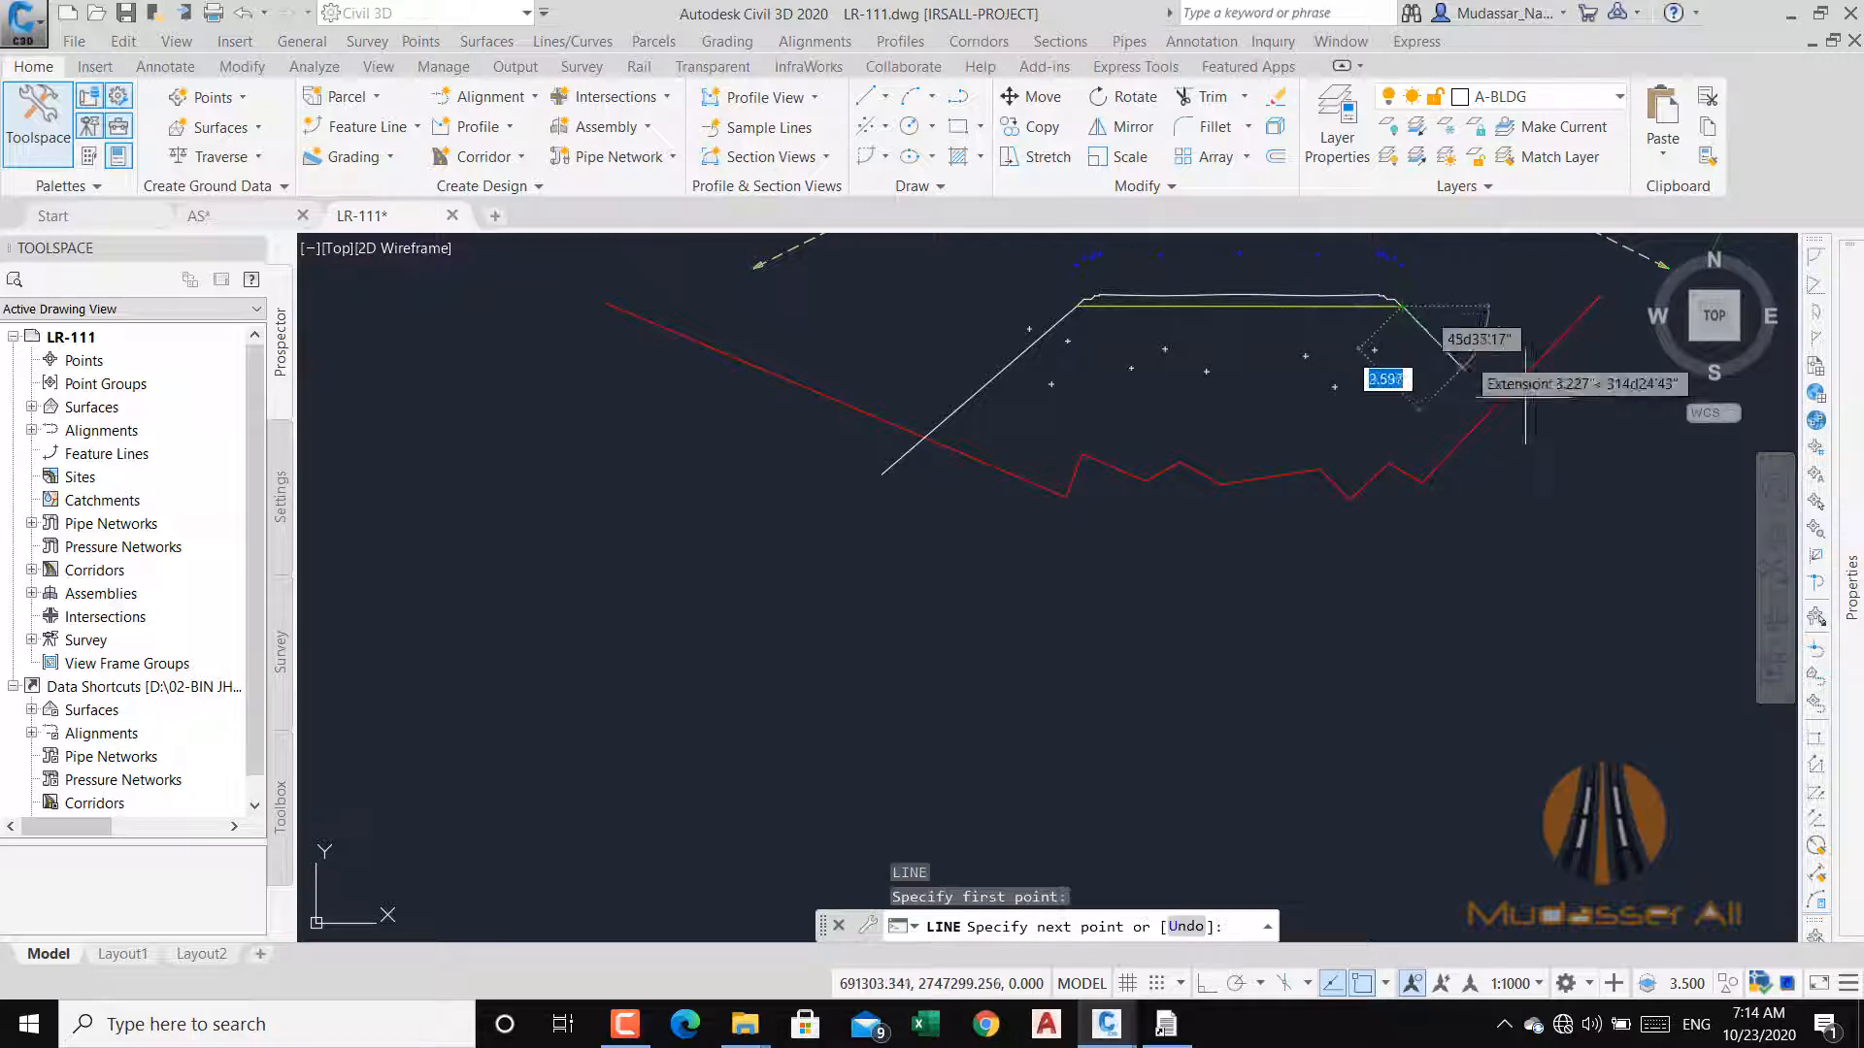
pyautogui.click(1581, 465)
pyautogui.press('Return')
# Trim the parts of both side slope lines that extend below the red ground line.
pyautogui.write('T')
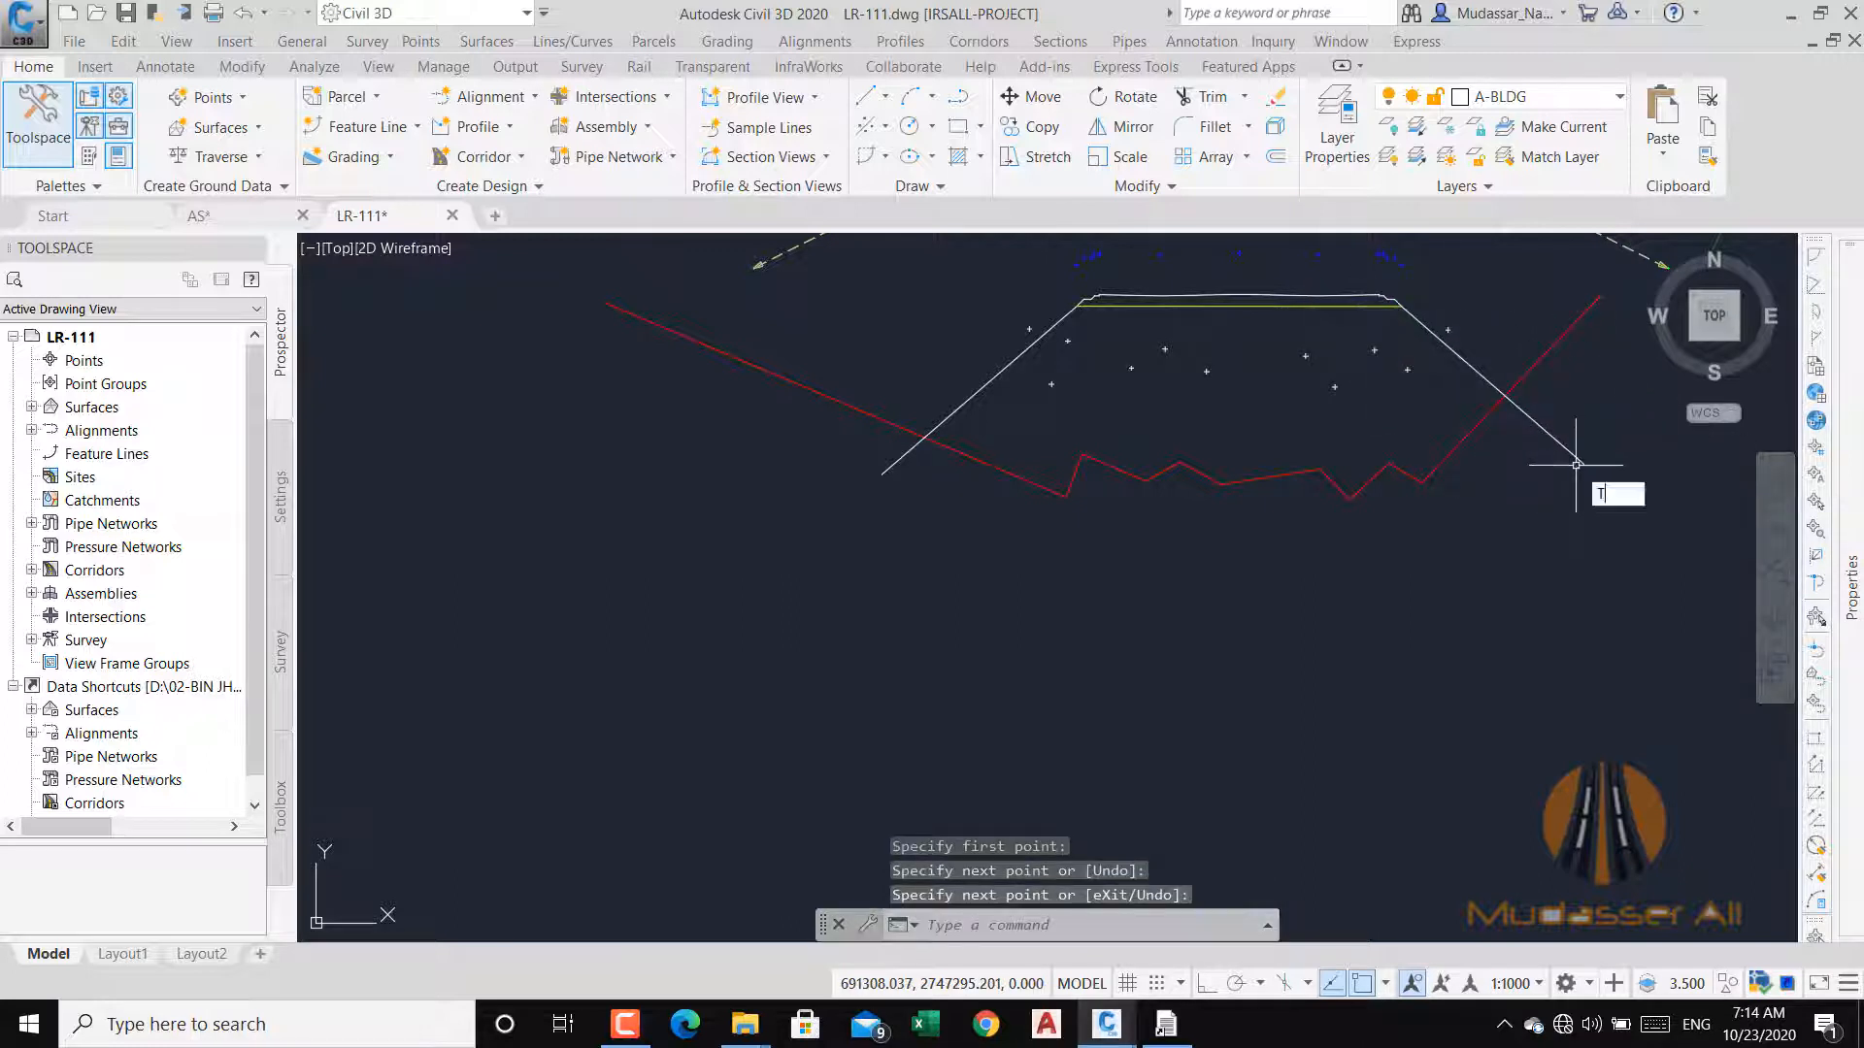
pyautogui.press('Return')
pyautogui.press('Return')
pyautogui.click(1587, 411)
pyautogui.click(1545, 462)
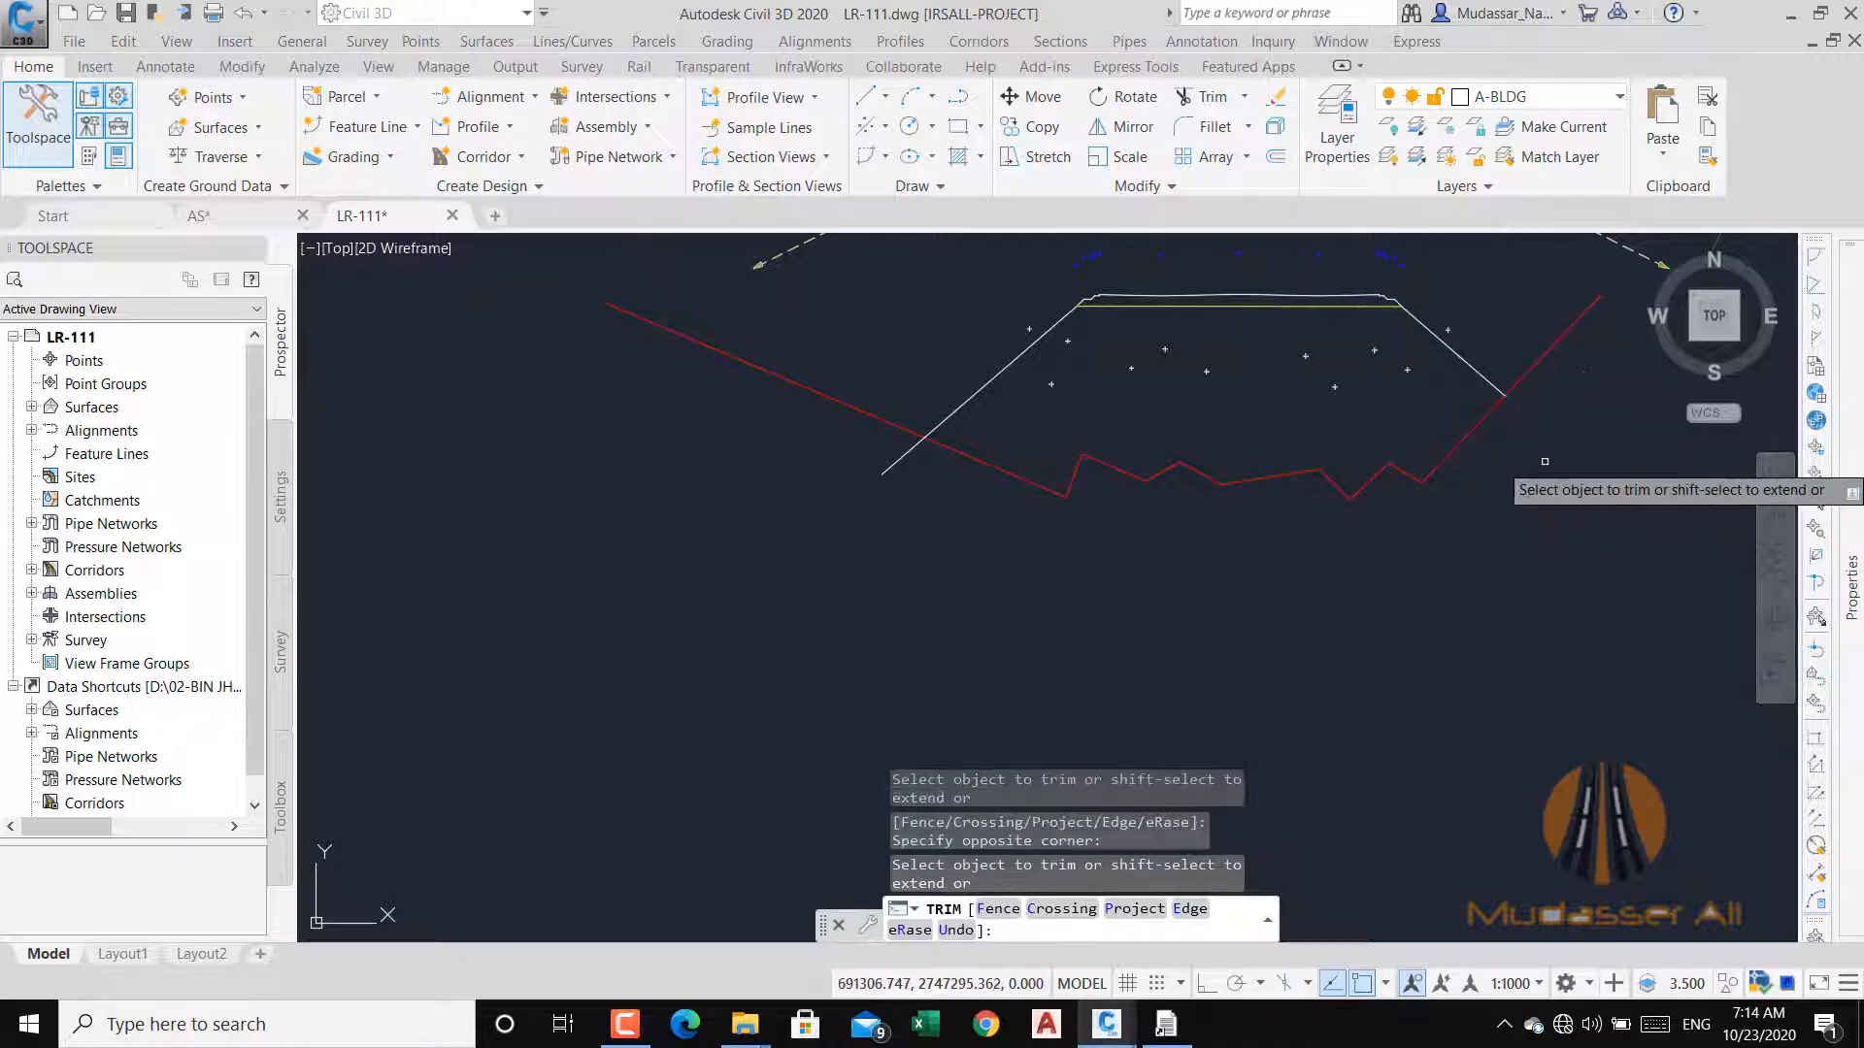
pyautogui.click(942, 474)
pyautogui.click(874, 448)
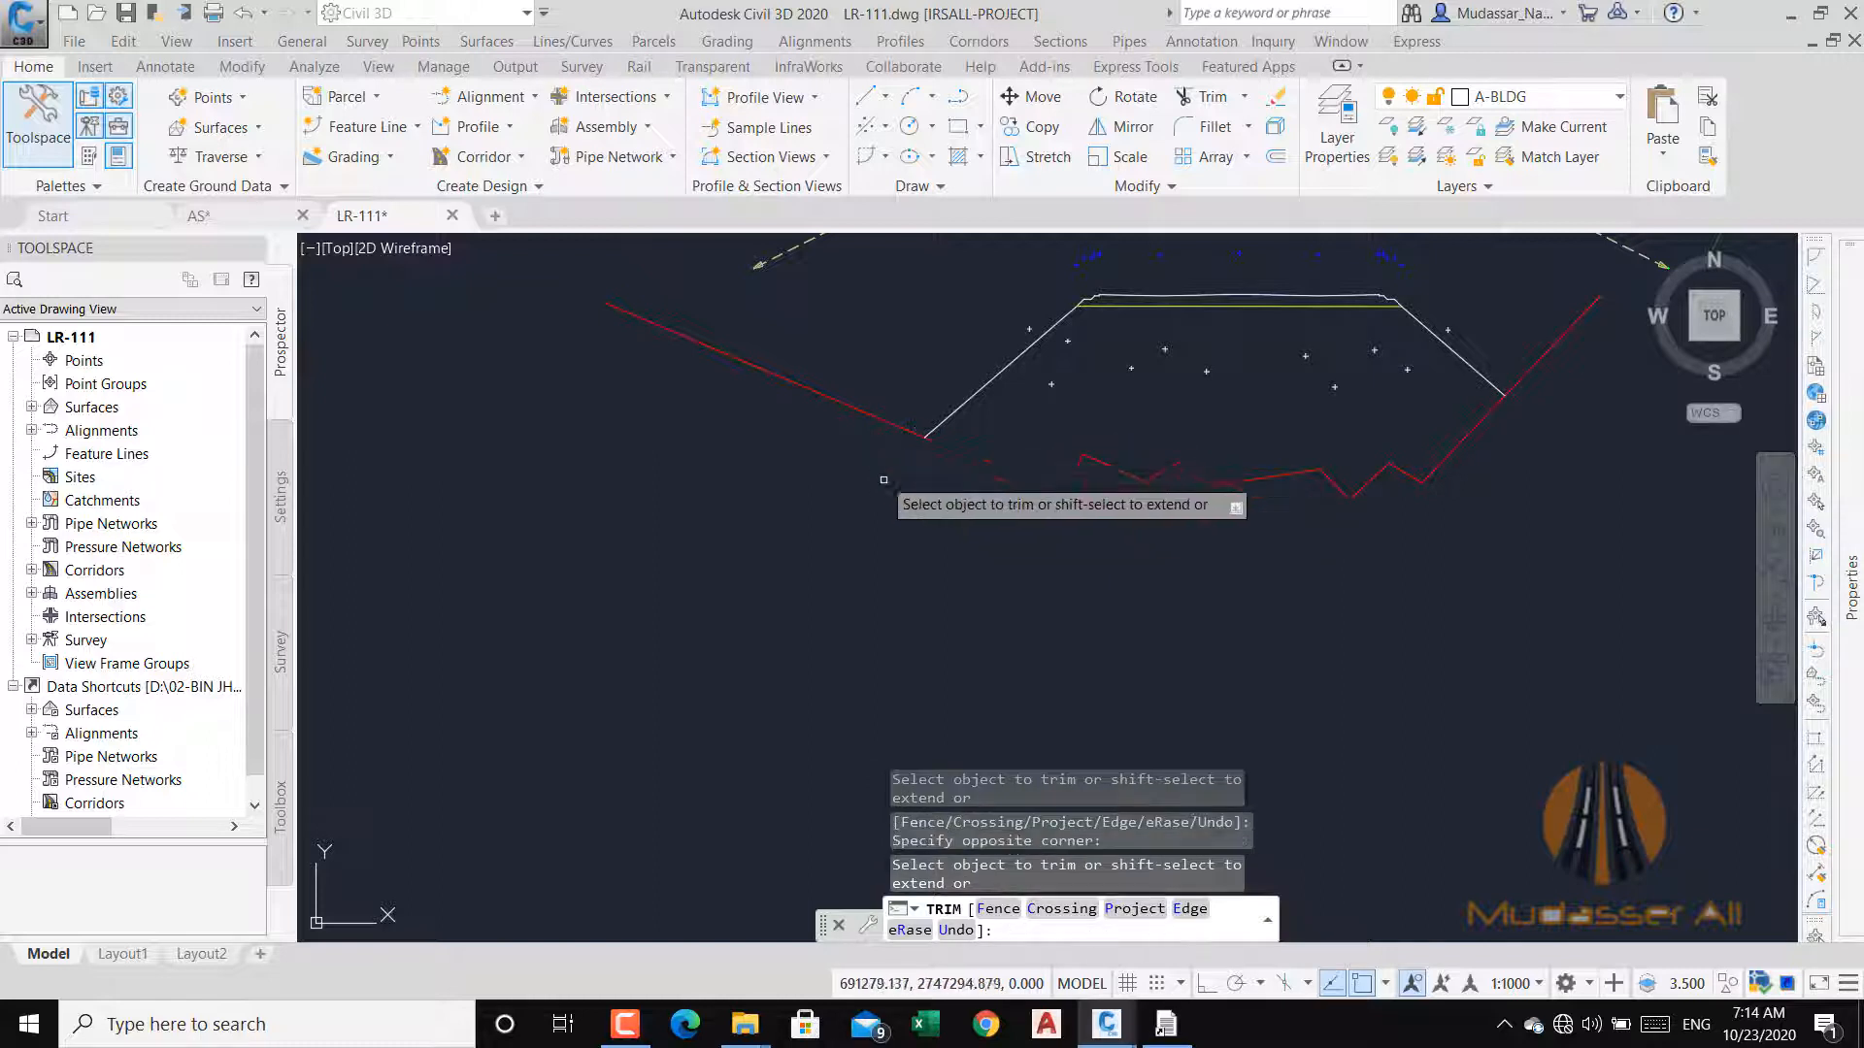
pyautogui.press('Escape')
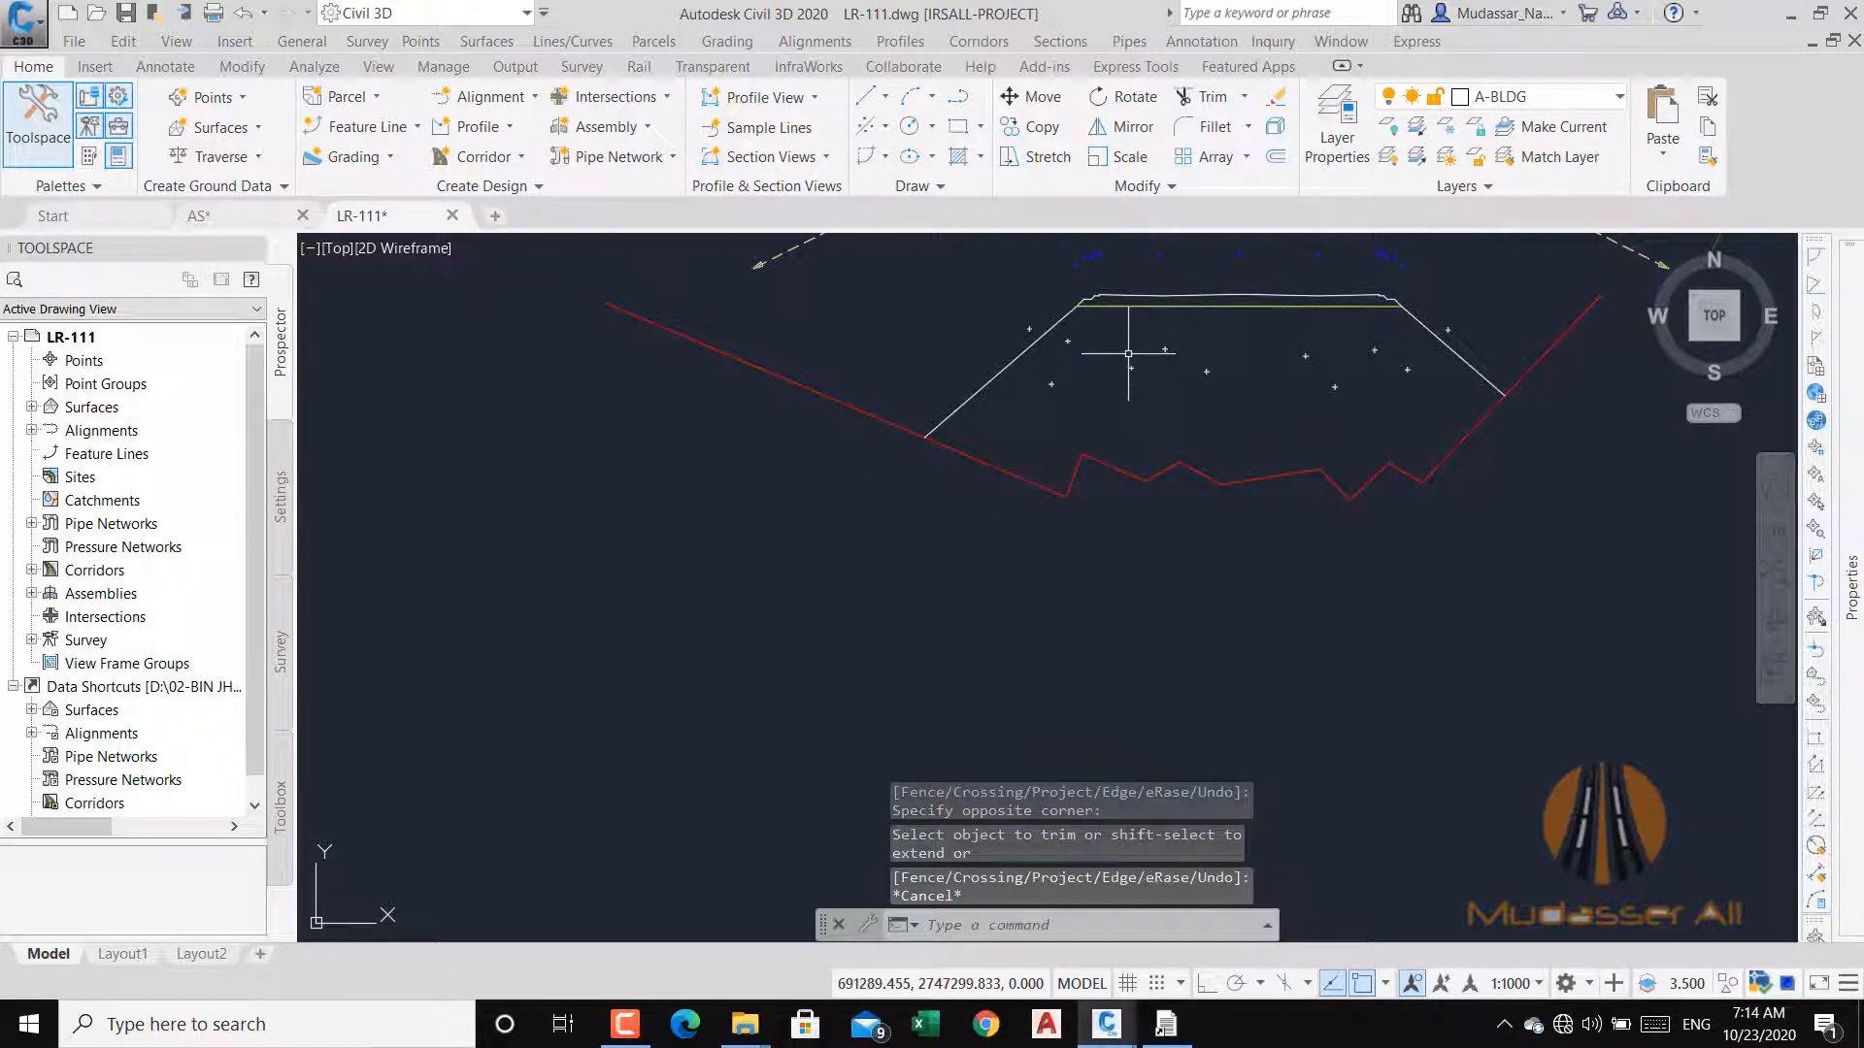
# Offset the yellow underside line downward by 0.3.
pyautogui.scroll(4, 1176, 316)
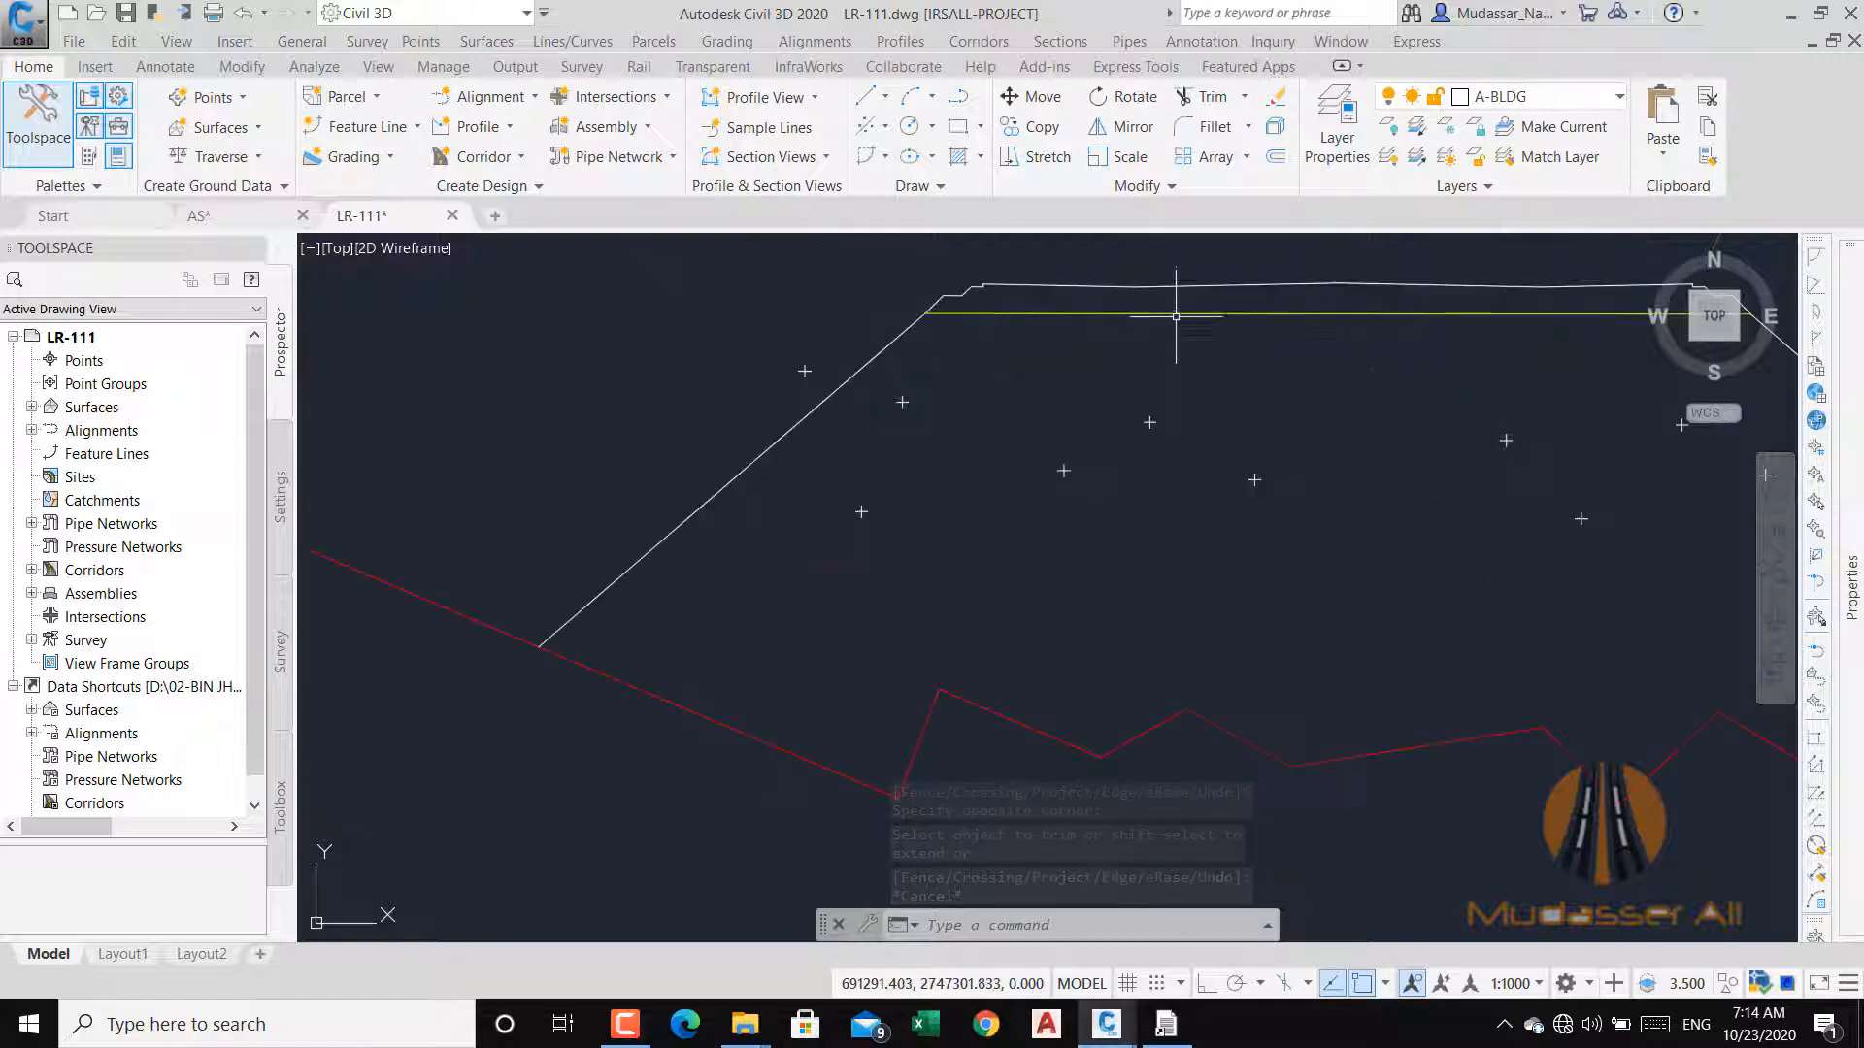
pyautogui.click(1176, 315)
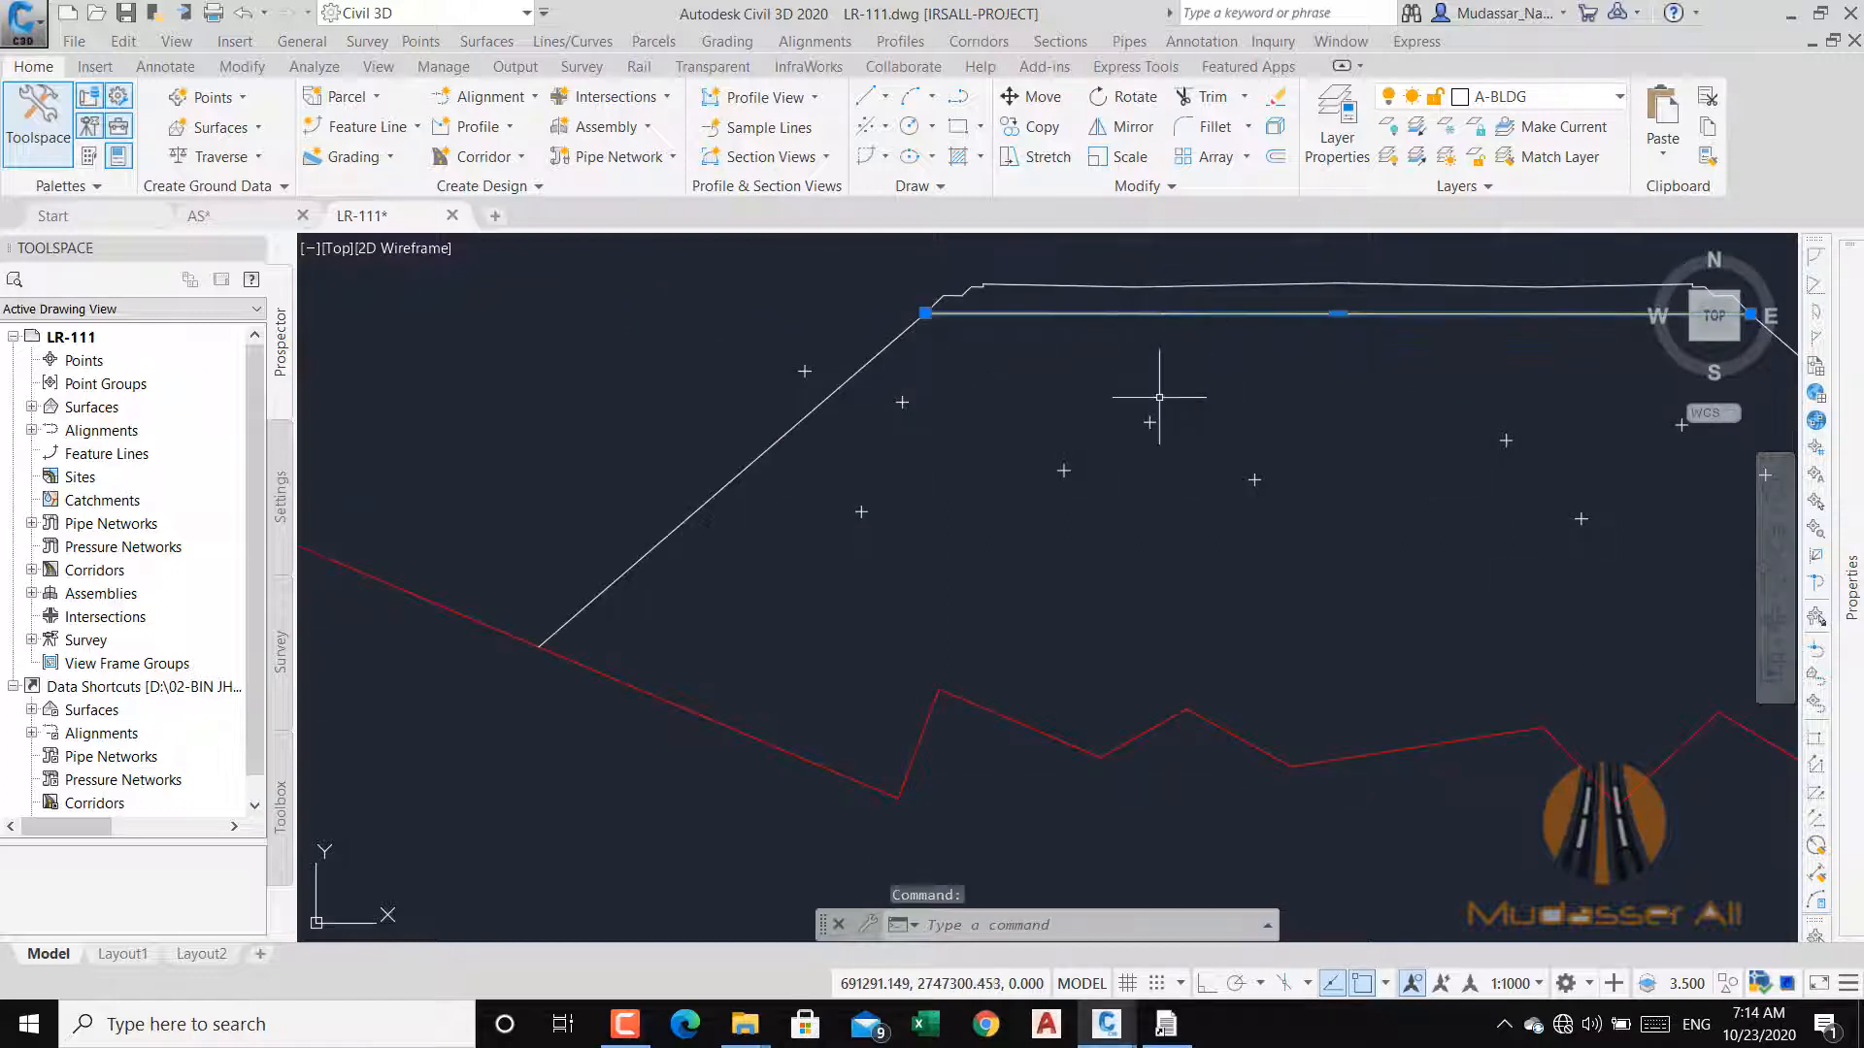
pyautogui.press('Return')
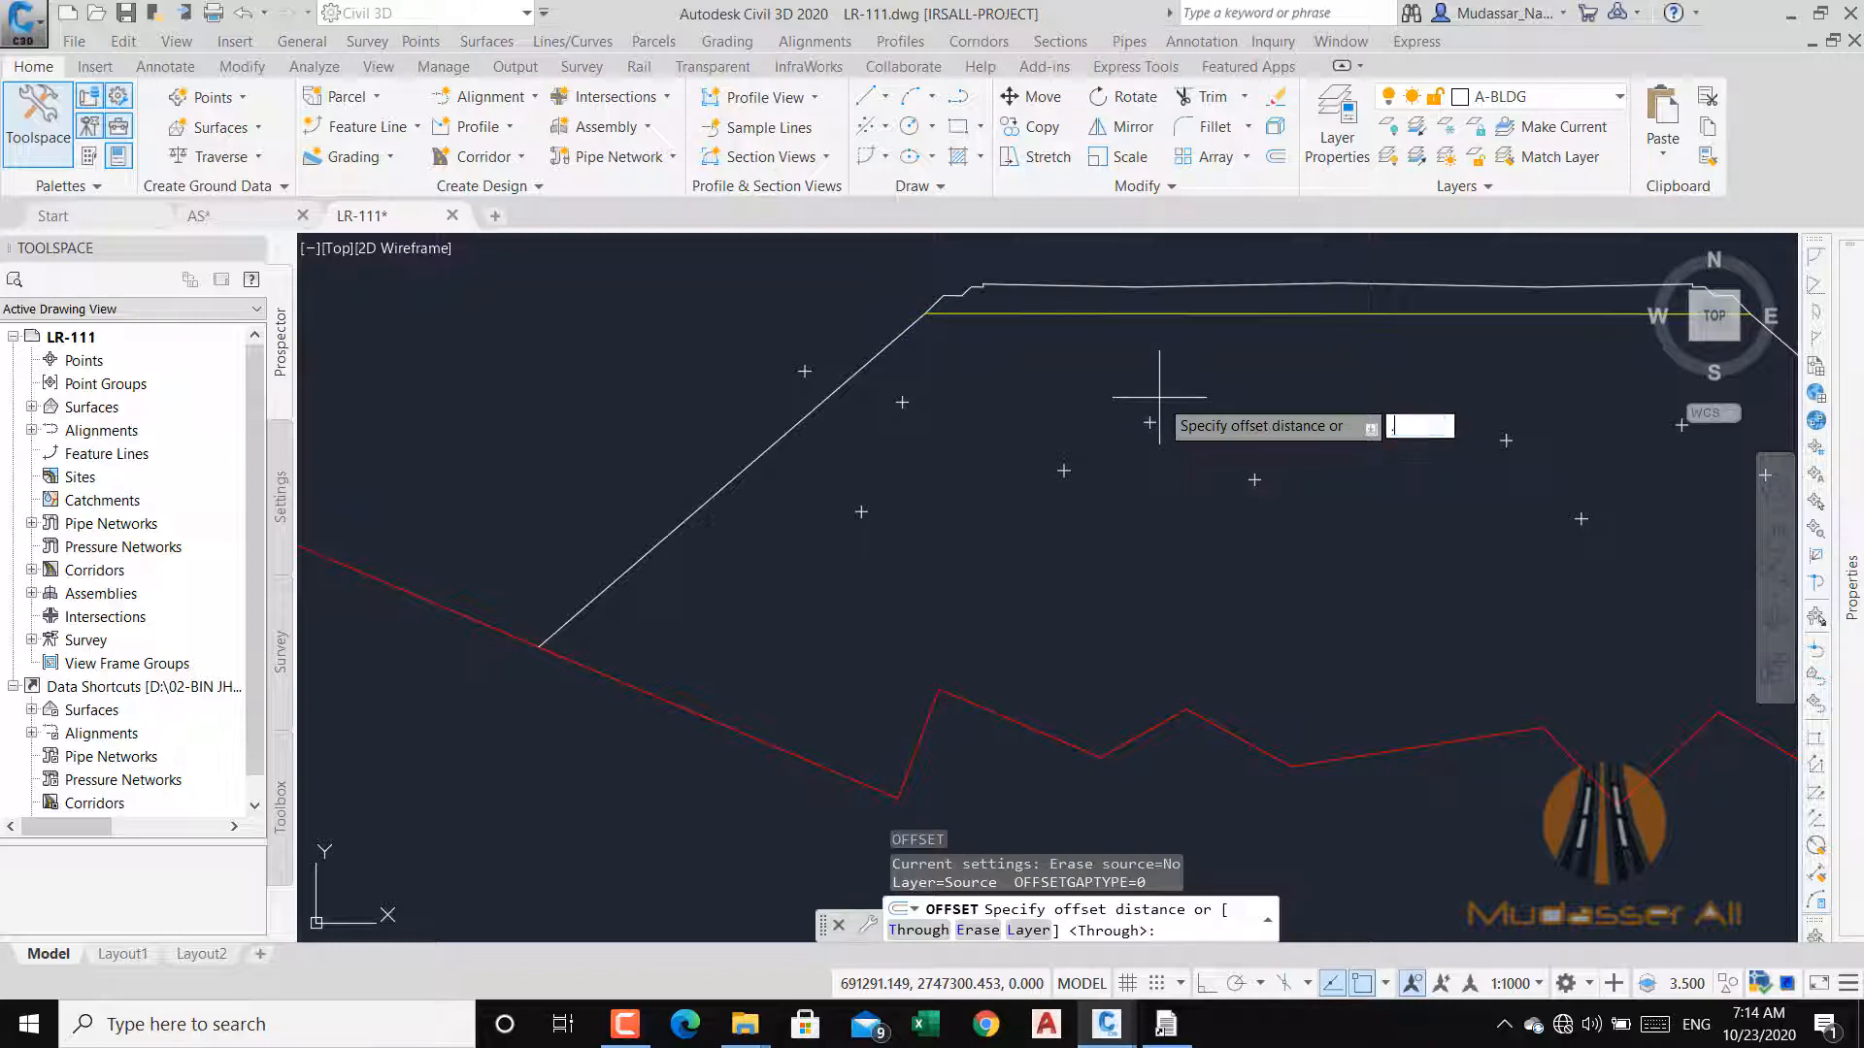
pyautogui.press('Return')
pyautogui.click(1157, 314)
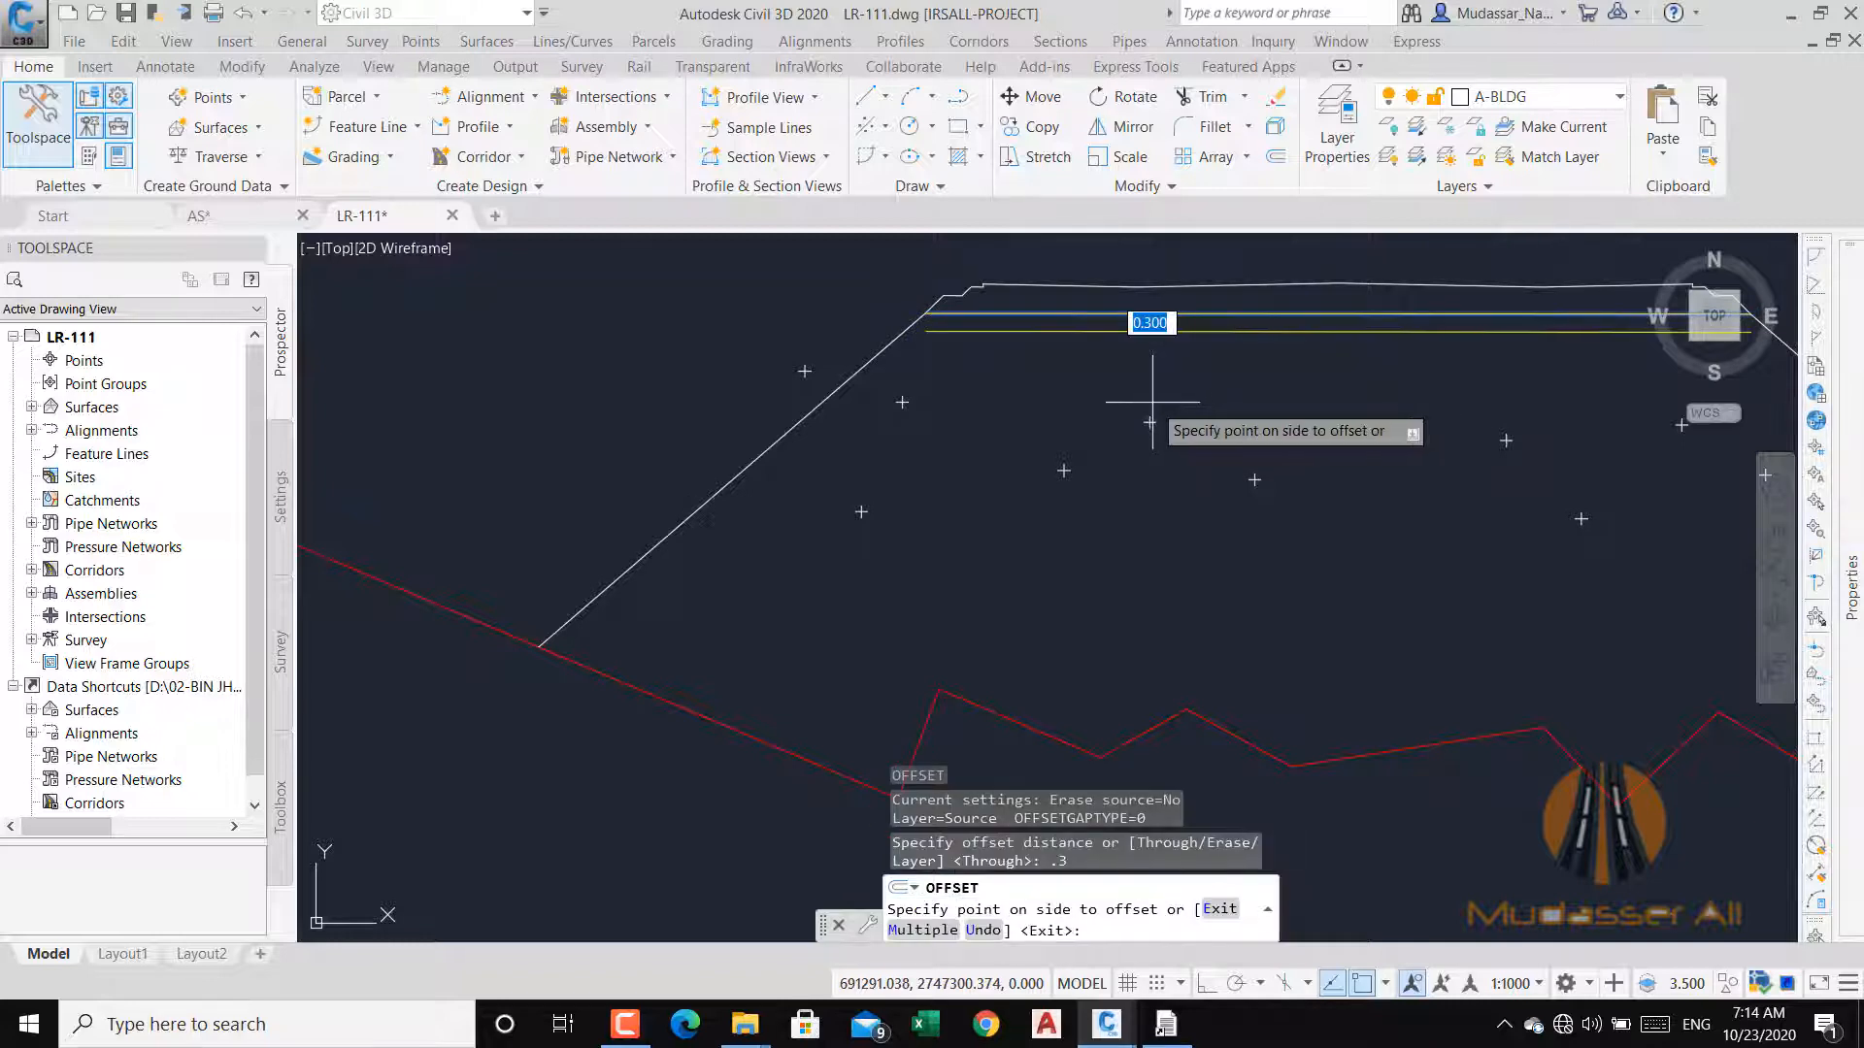
pyautogui.click(1165, 445)
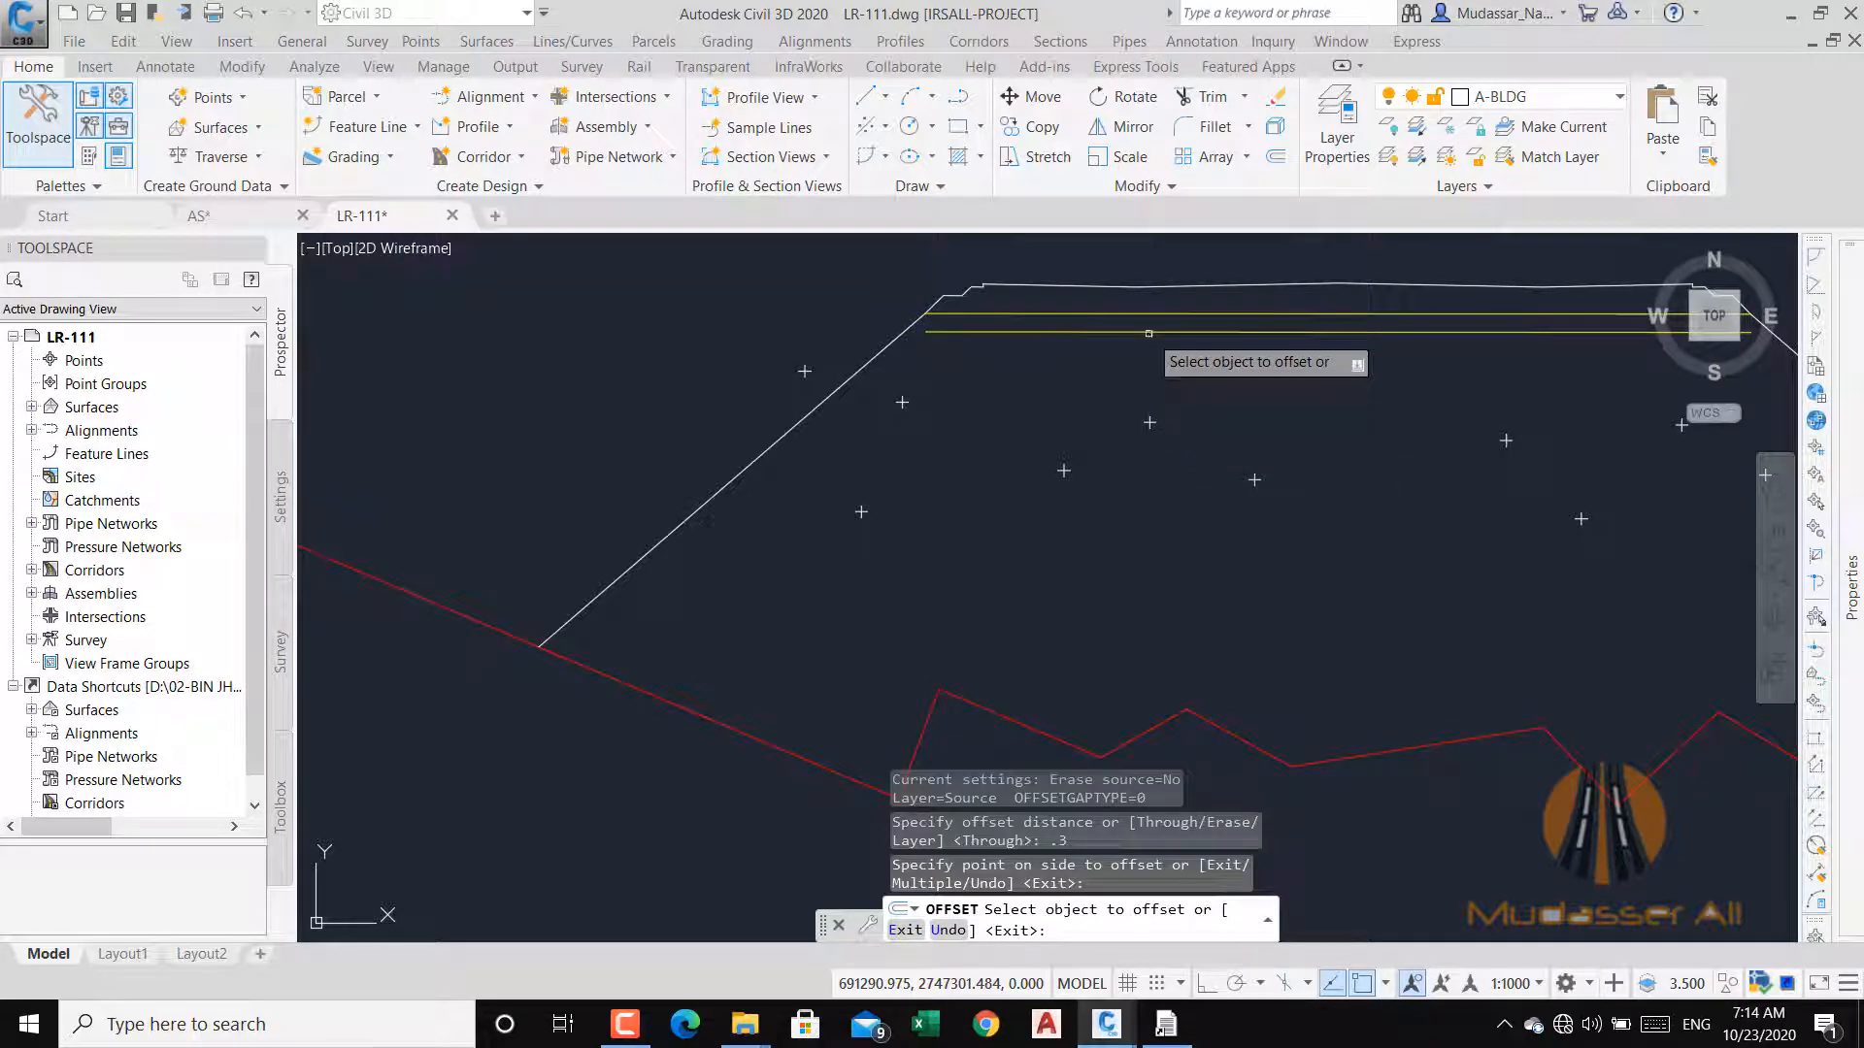
# Offset the lower yellow line downward repeatedly at 0.3 spacing with the Multiple option, filling the embankment down to the ground line.
pyautogui.click(1149, 331)
pyautogui.rightClick(1168, 361)
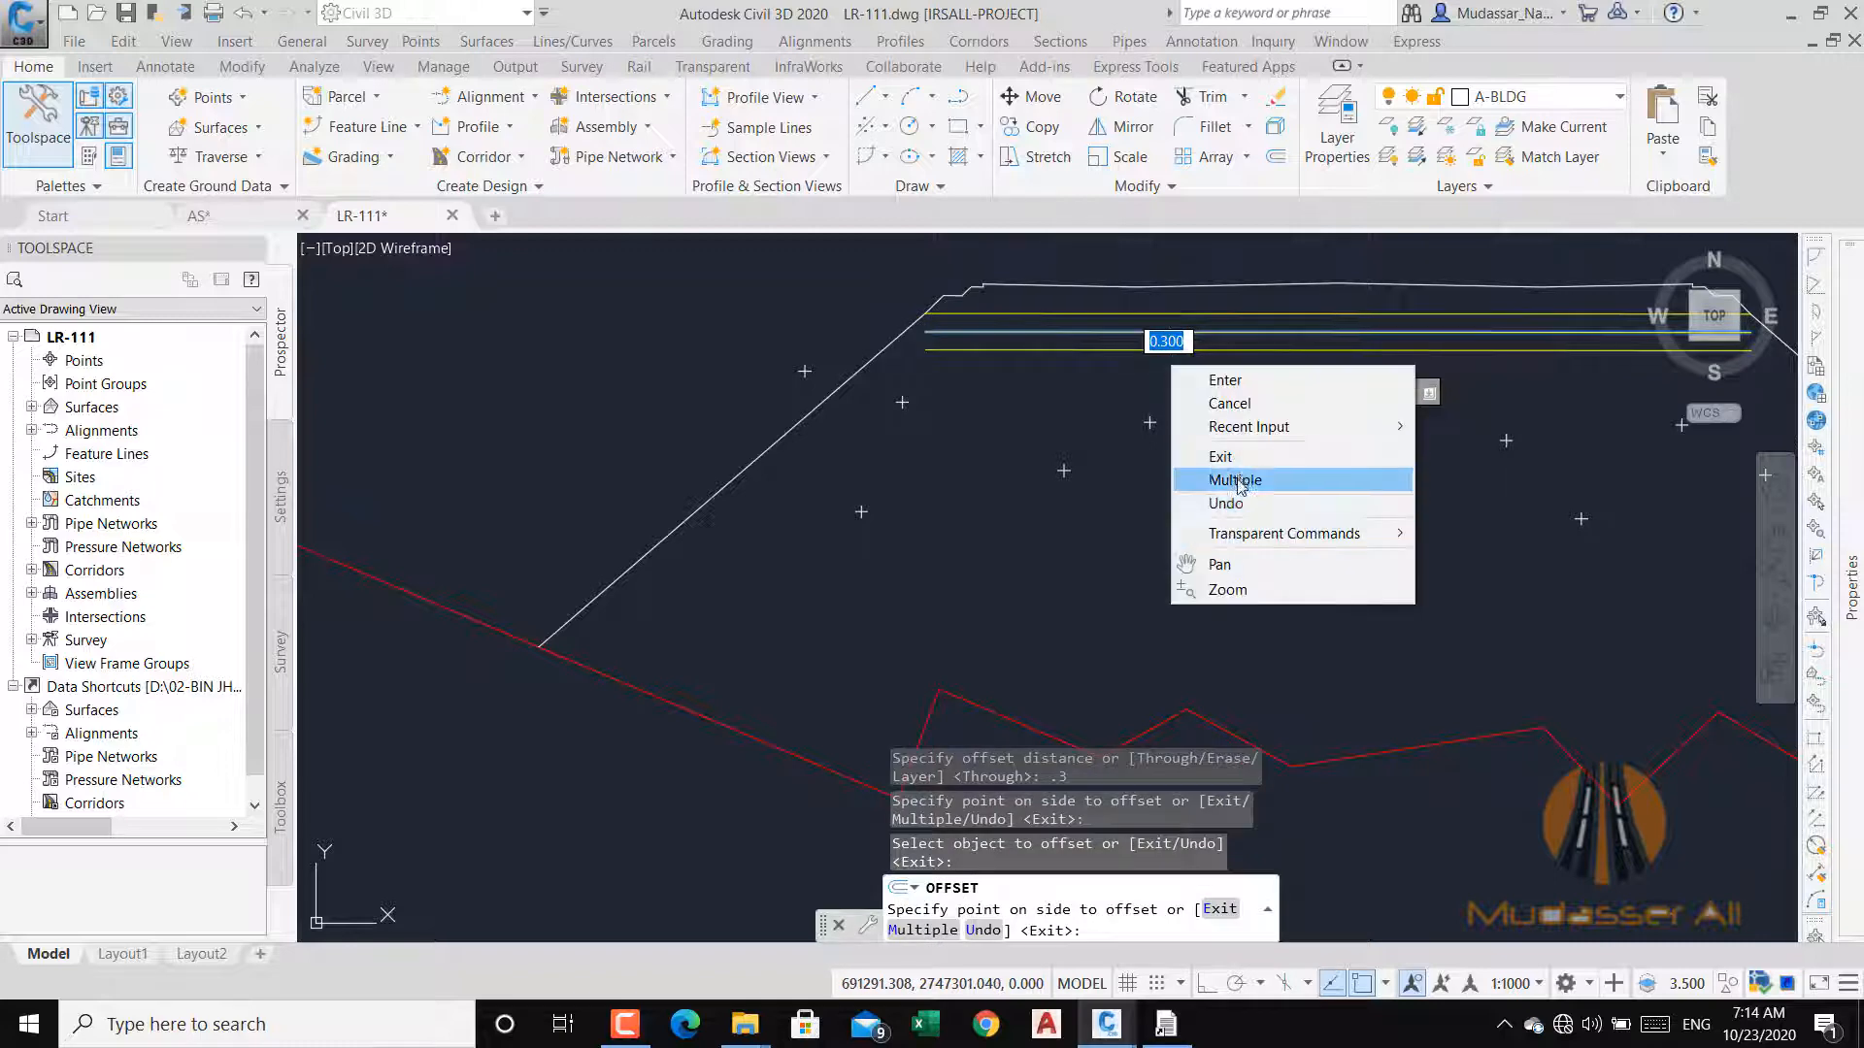
pyautogui.click(1235, 480)
pyautogui.scroll(-3, 1140, 419)
pyautogui.click(1189, 450)
pyautogui.click(1182, 465)
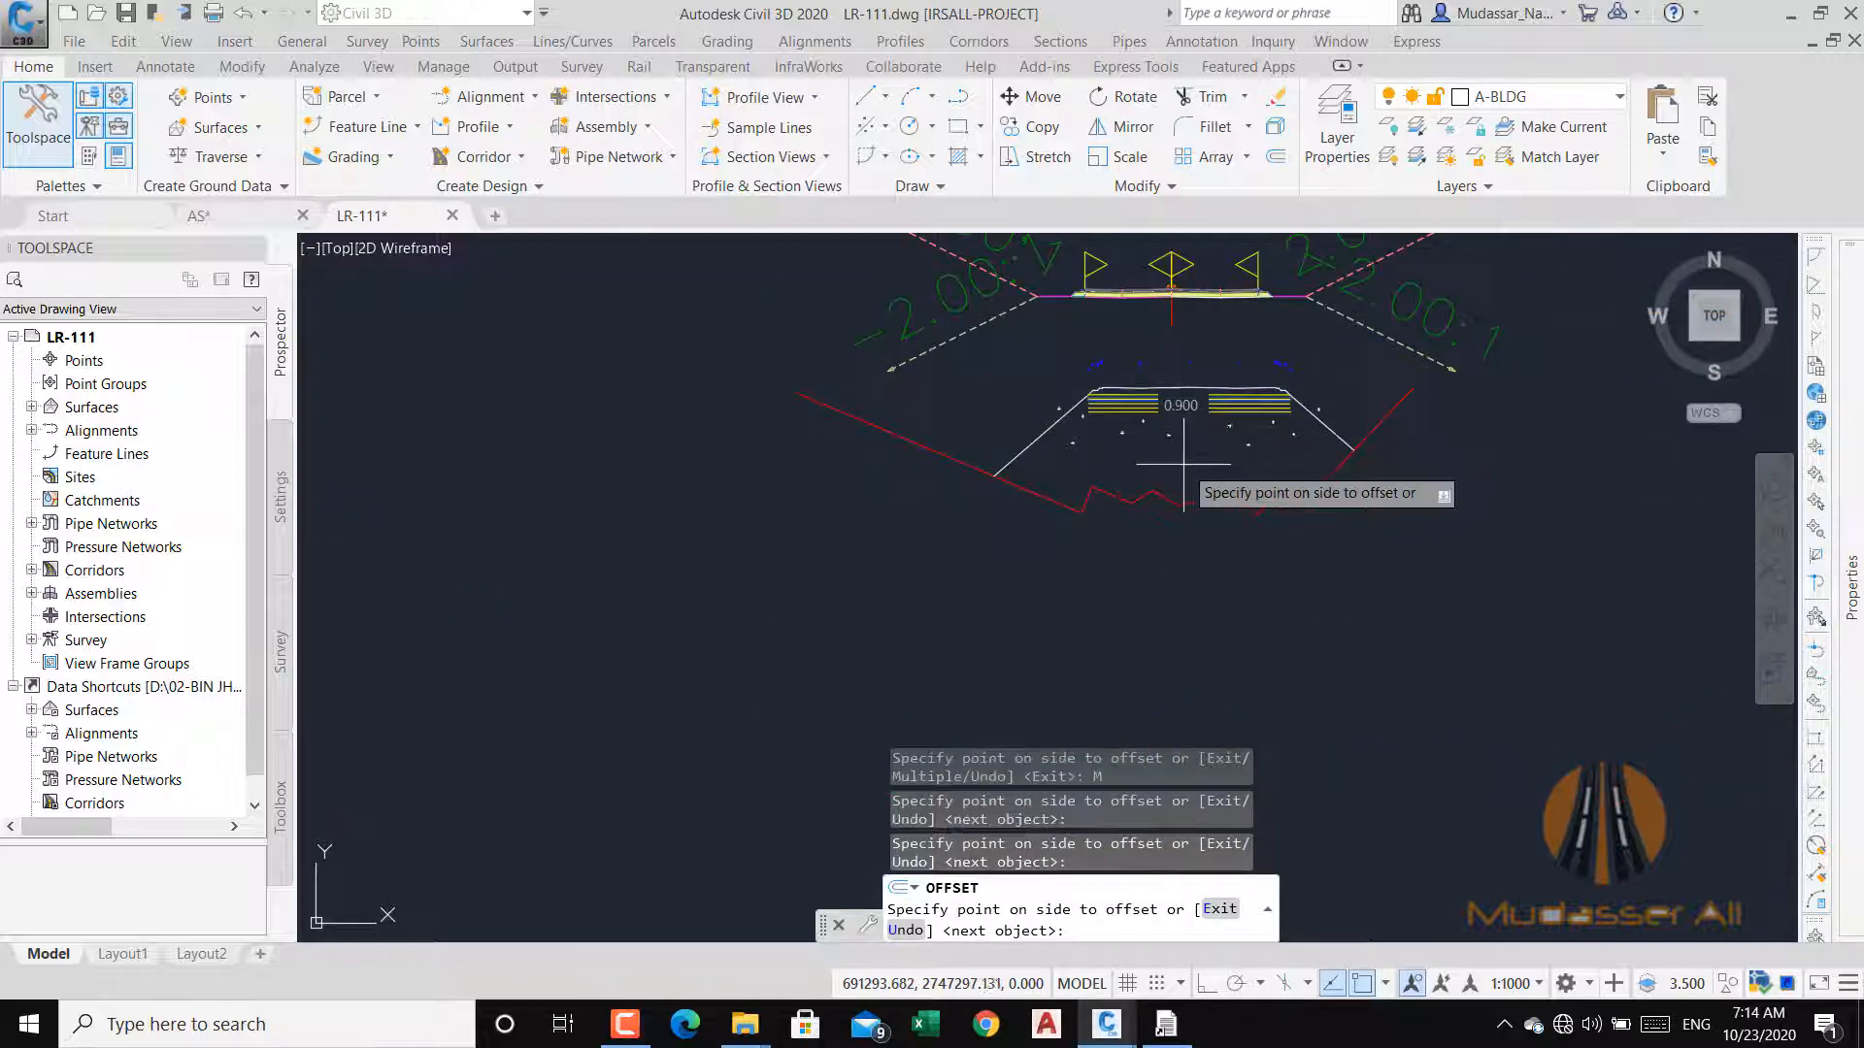
pyautogui.click(1180, 468)
pyautogui.click(1180, 470)
pyautogui.click(1180, 471)
pyautogui.click(1180, 477)
pyautogui.click(1182, 497)
pyautogui.click(1187, 534)
pyautogui.click(1190, 567)
pyautogui.click(1195, 606)
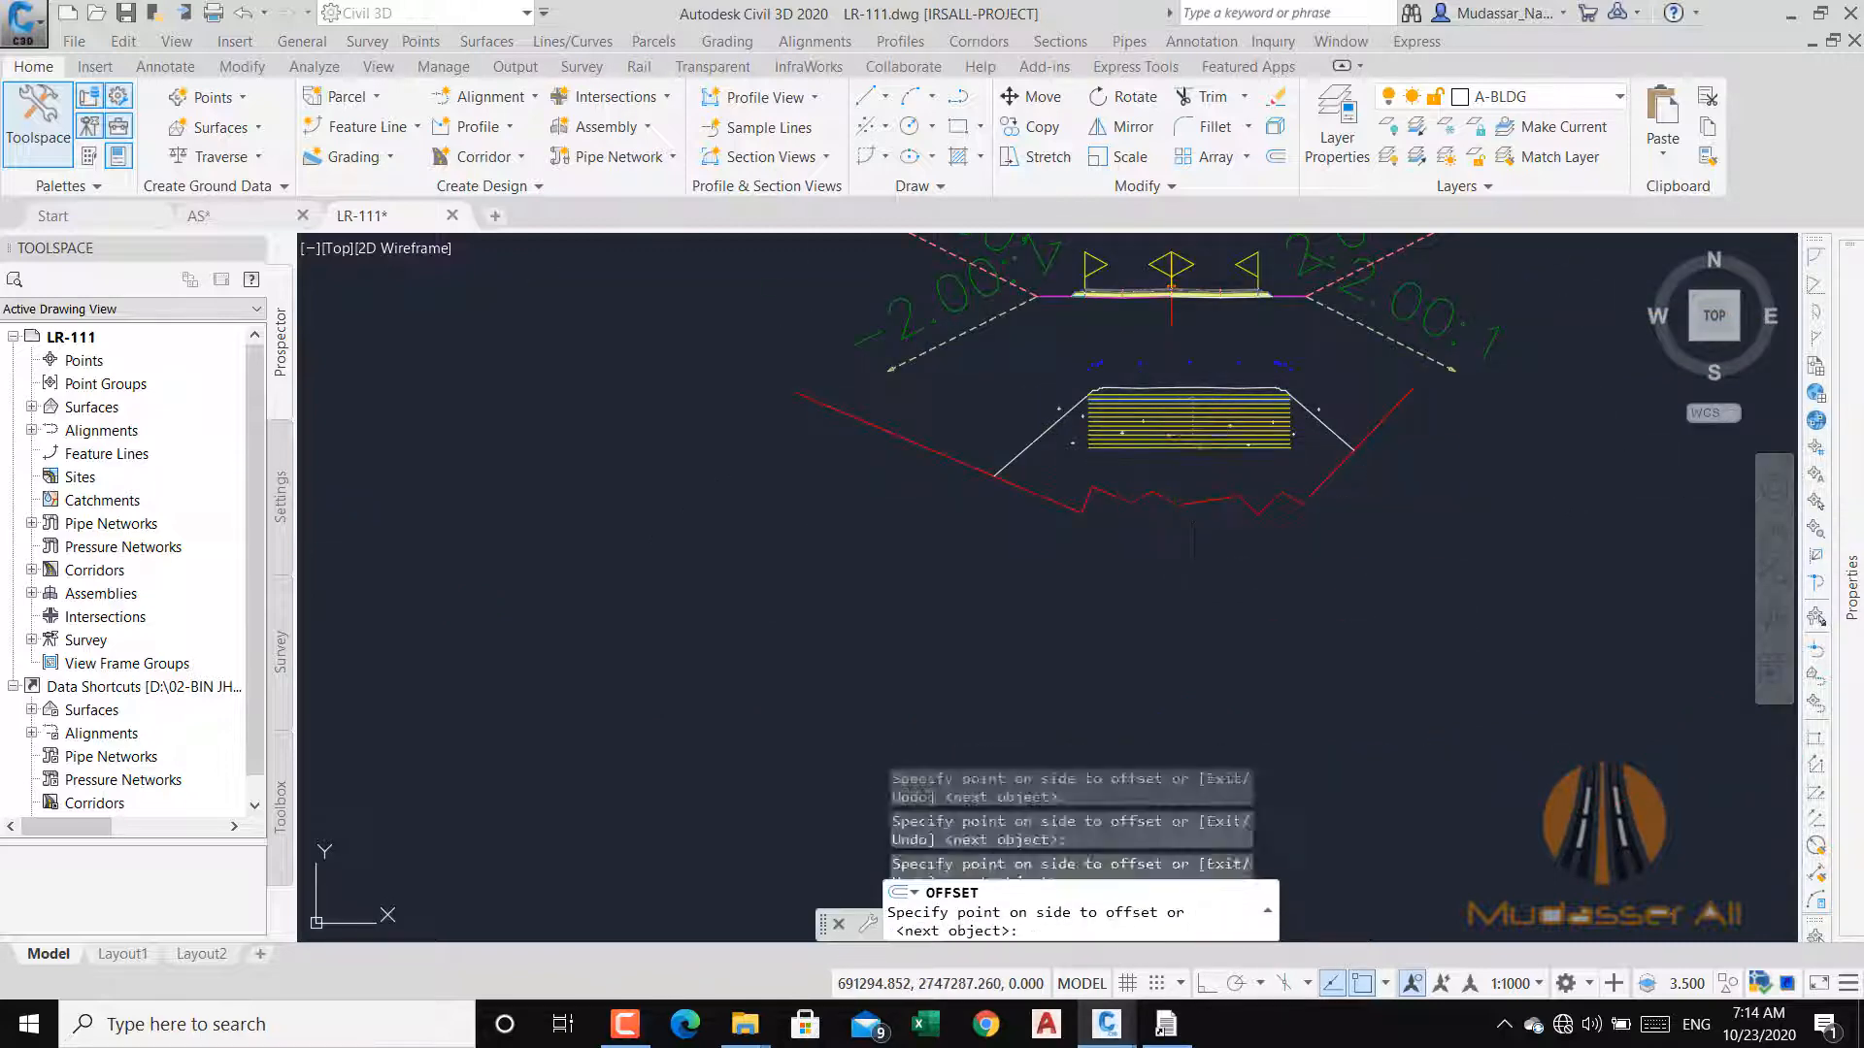
pyautogui.click(1204, 633)
pyautogui.click(1215, 657)
pyautogui.click(1217, 666)
pyautogui.click(1219, 669)
pyautogui.click(1220, 674)
pyautogui.click(1222, 678)
pyautogui.click(1224, 683)
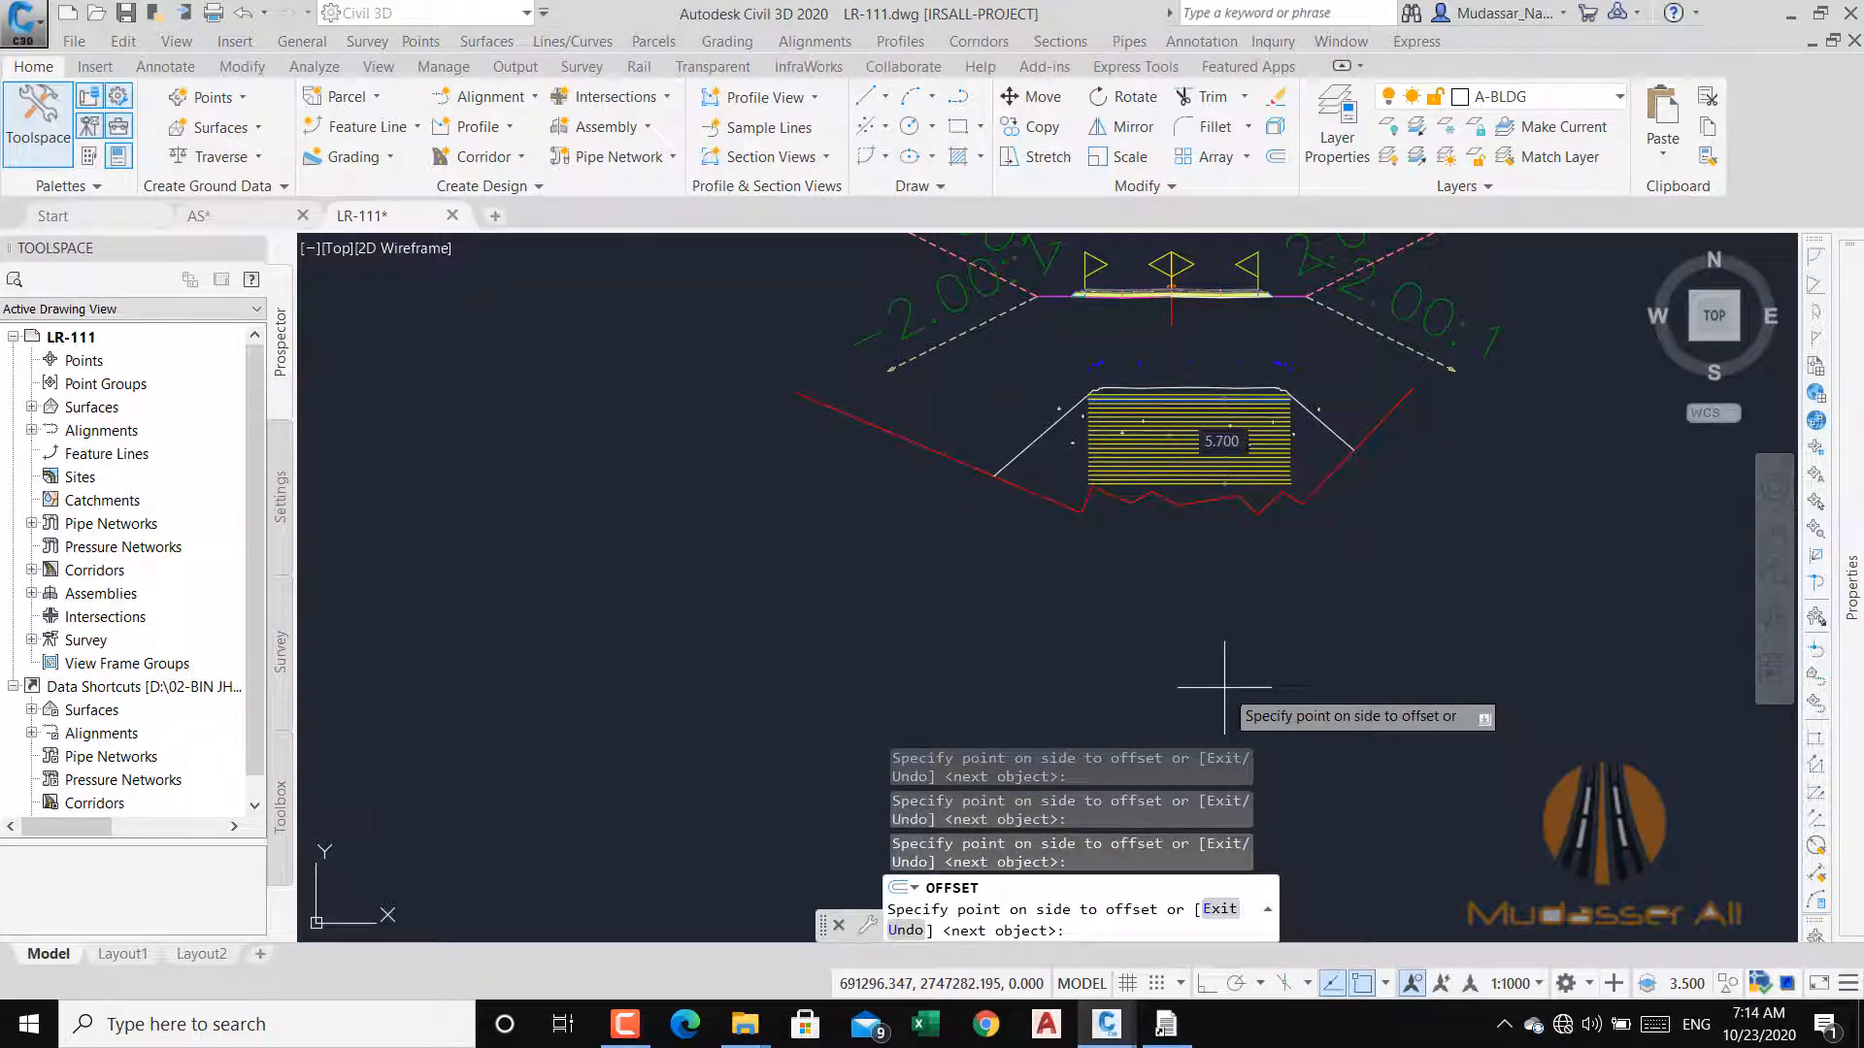
pyautogui.click(1226, 688)
pyautogui.click(1223, 690)
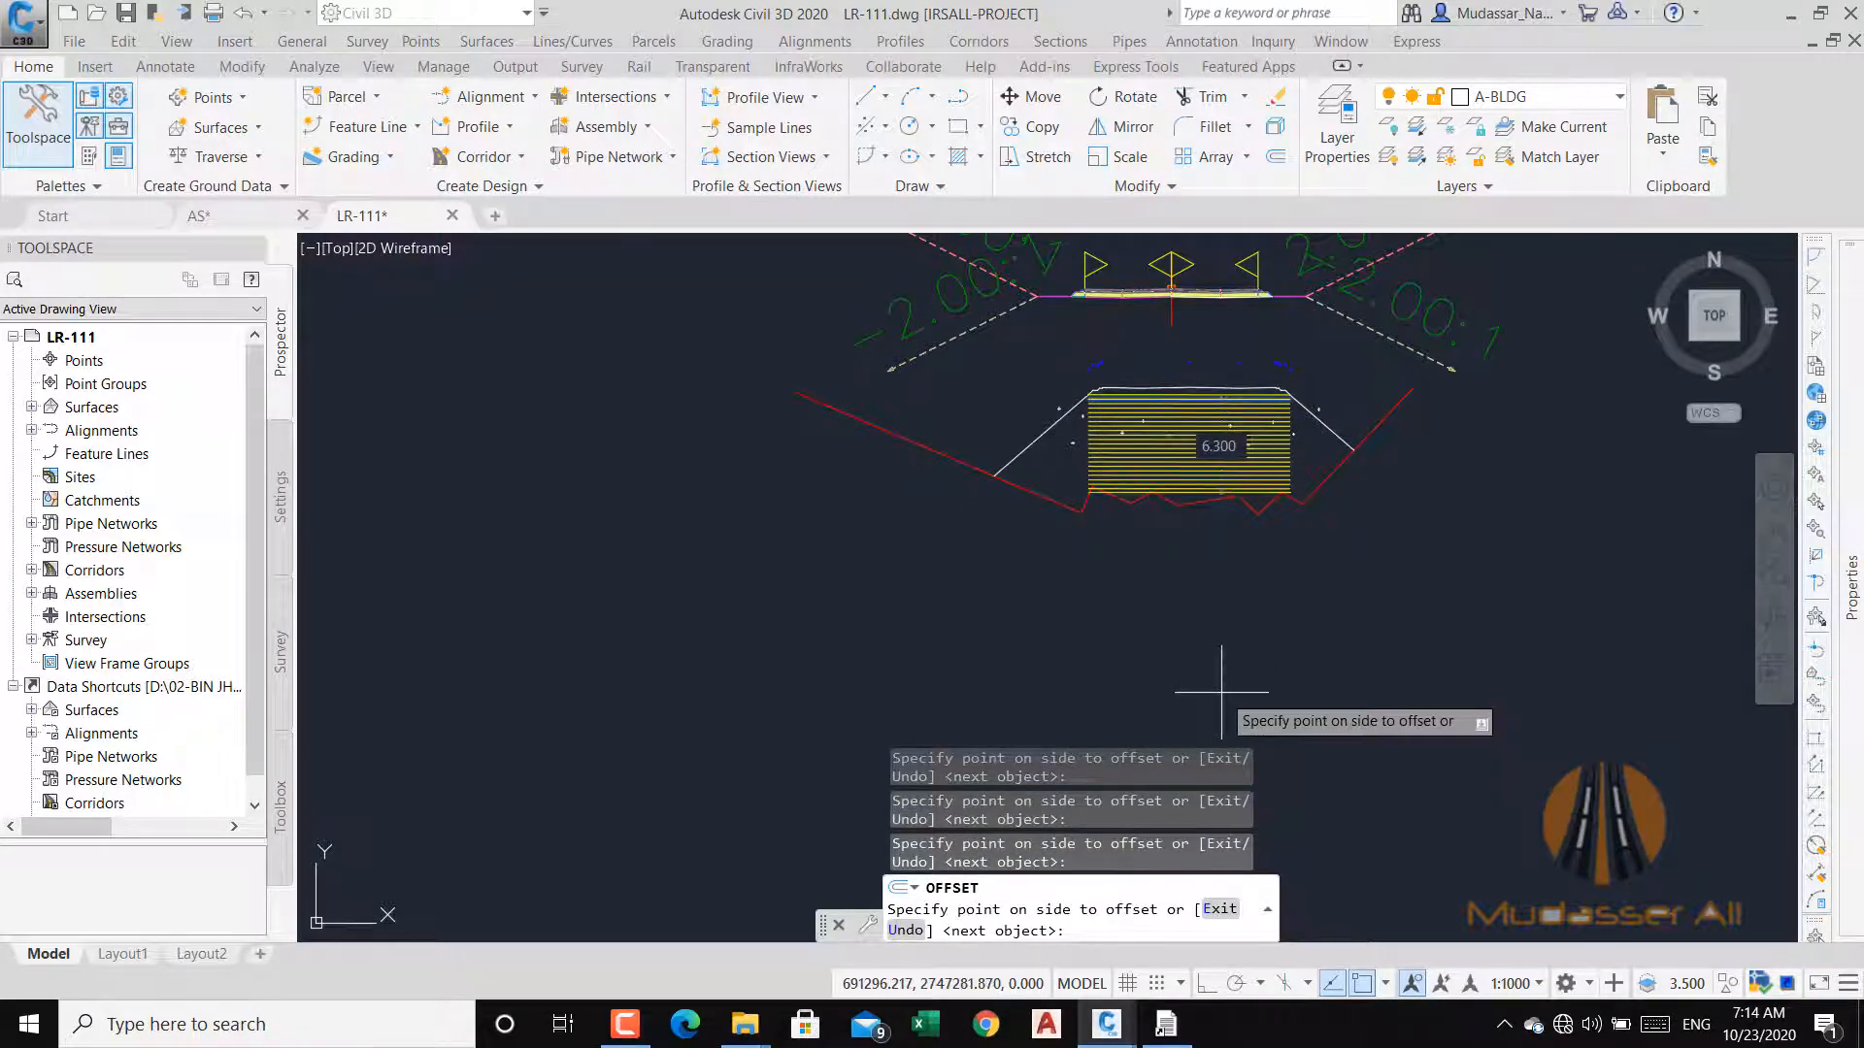
pyautogui.press('Escape')
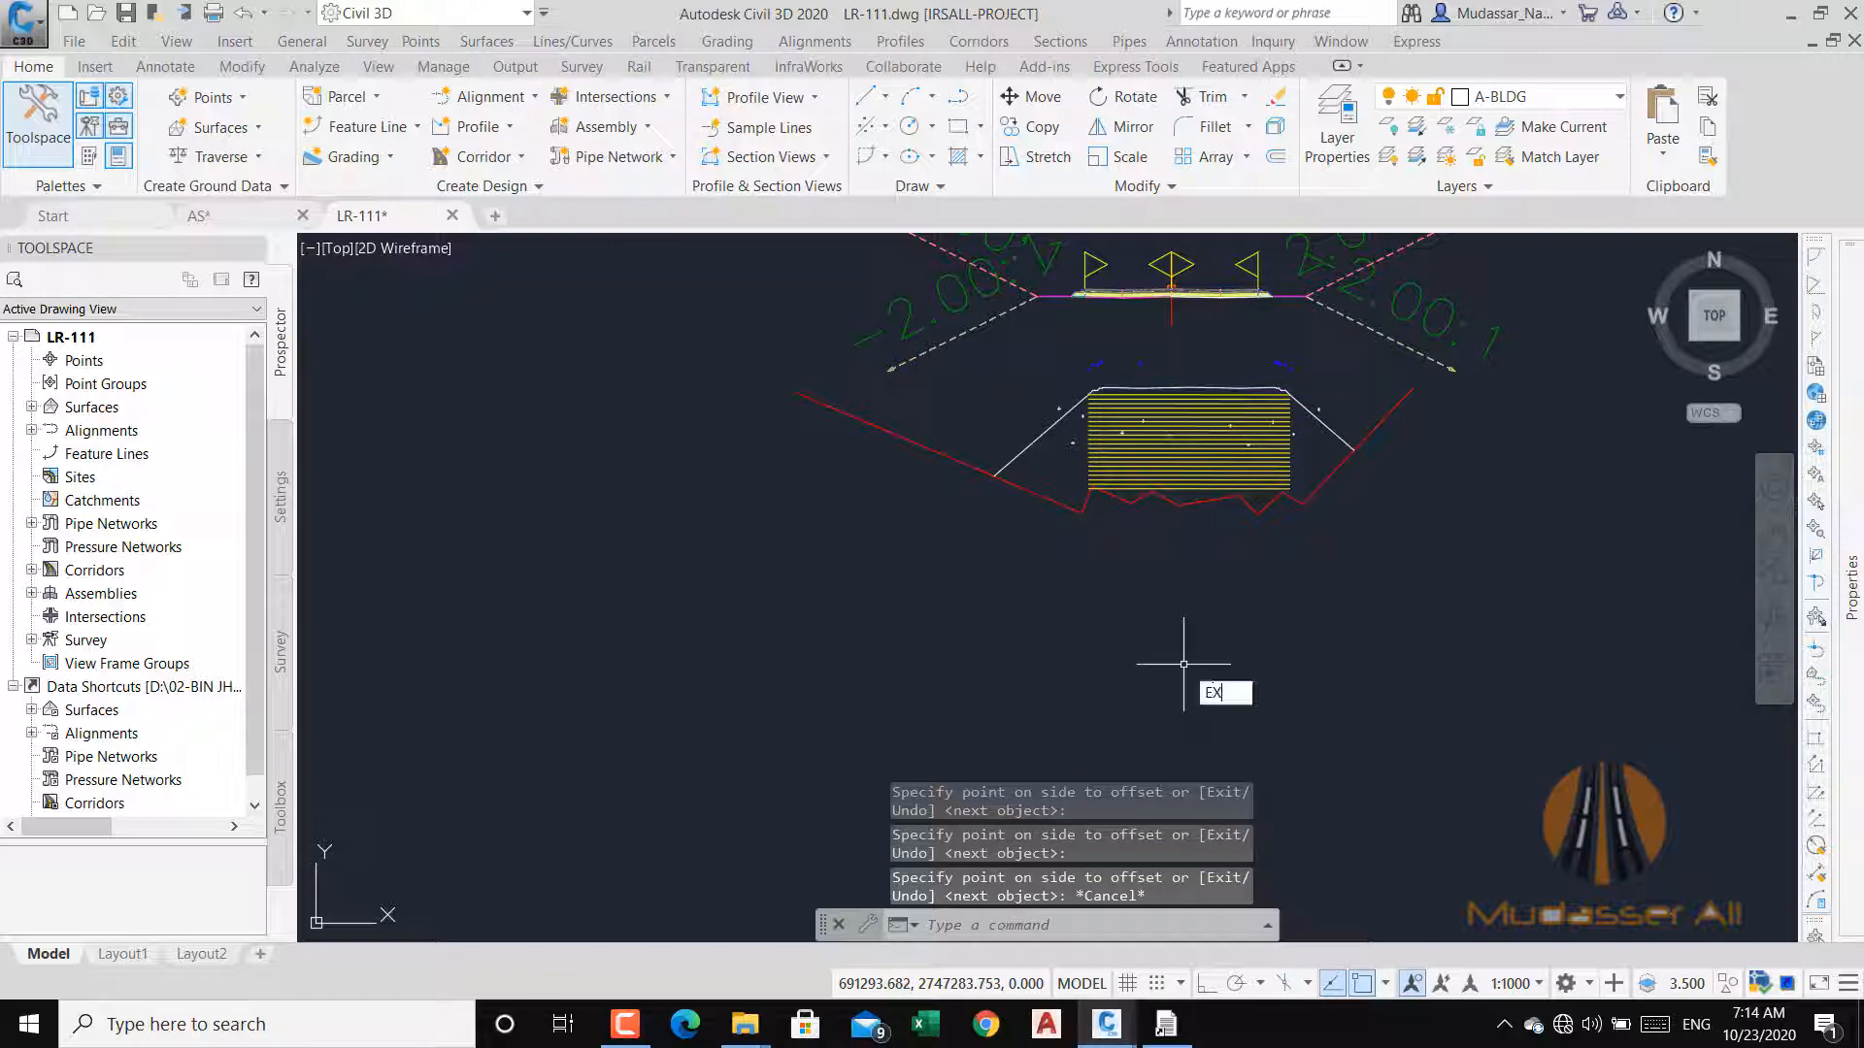
# Extend the yellow layer lines on both sides of the embankment to the two side slope lines.
pyautogui.press('Return')
pyautogui.click(1027, 442)
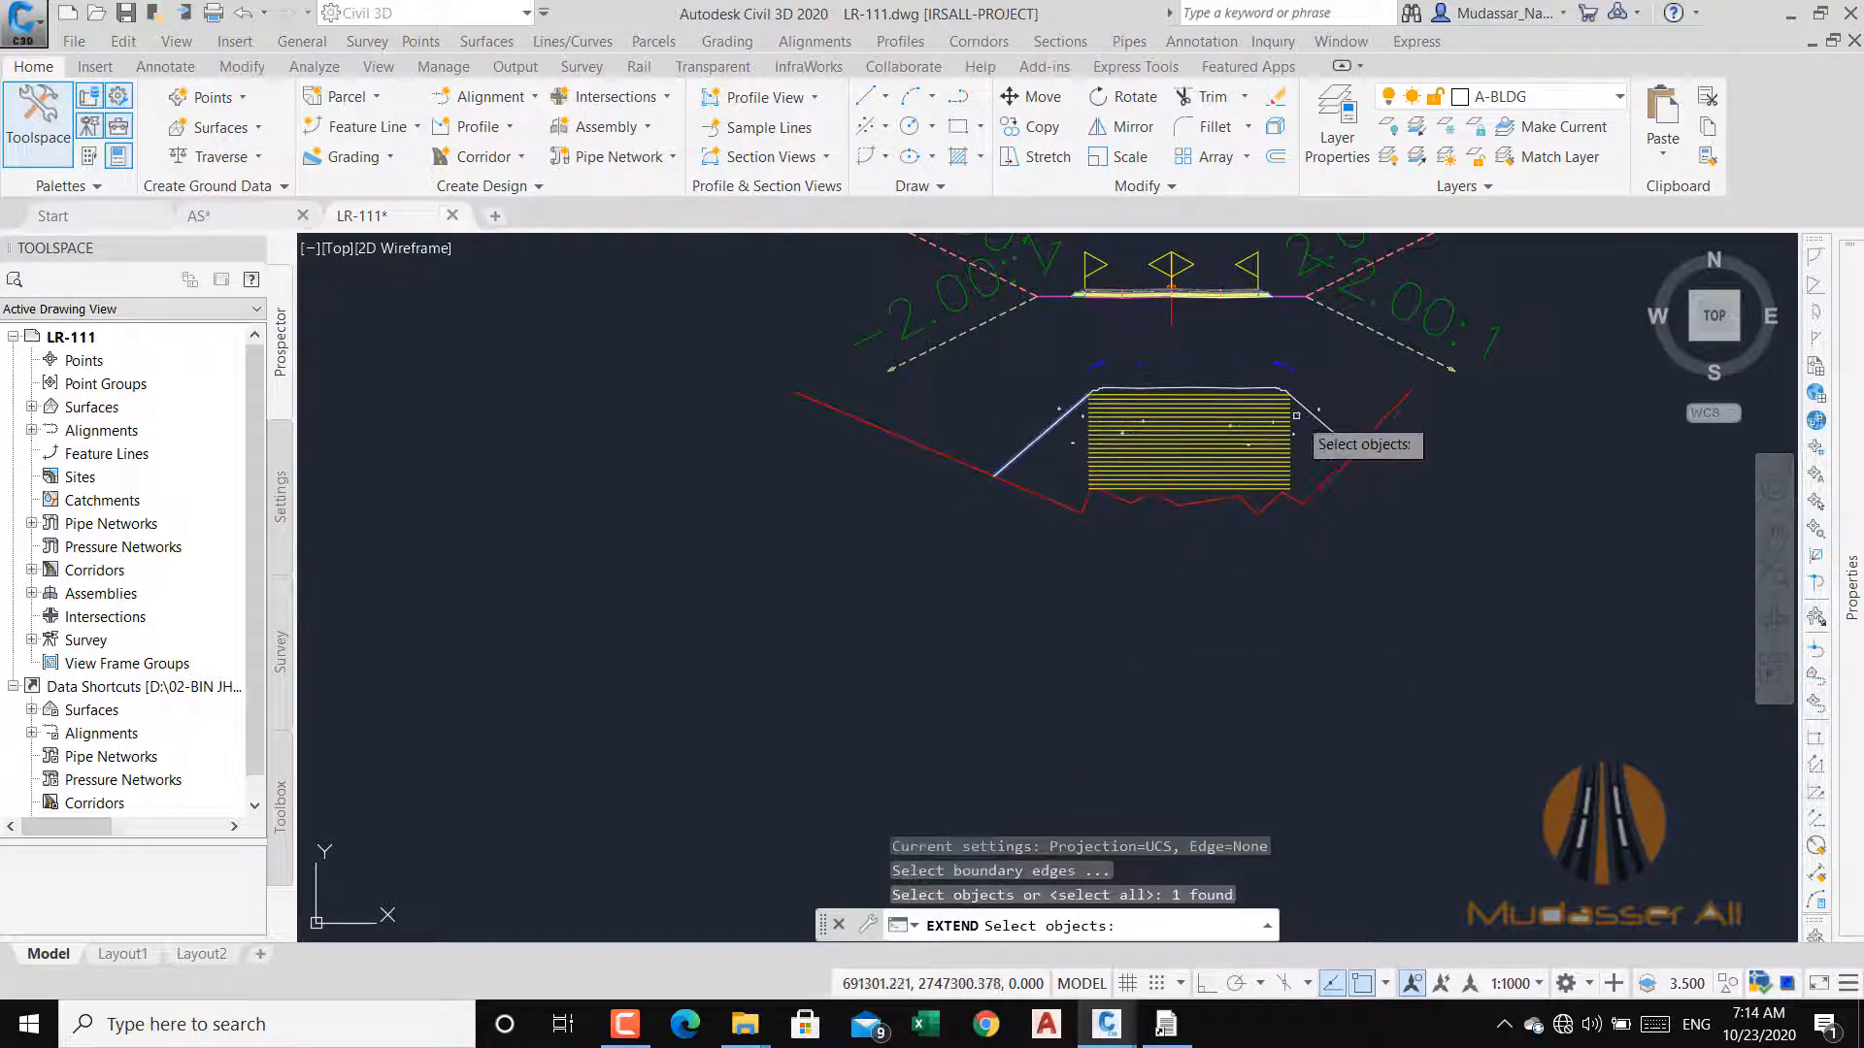
pyautogui.click(1310, 412)
pyautogui.press('Return')
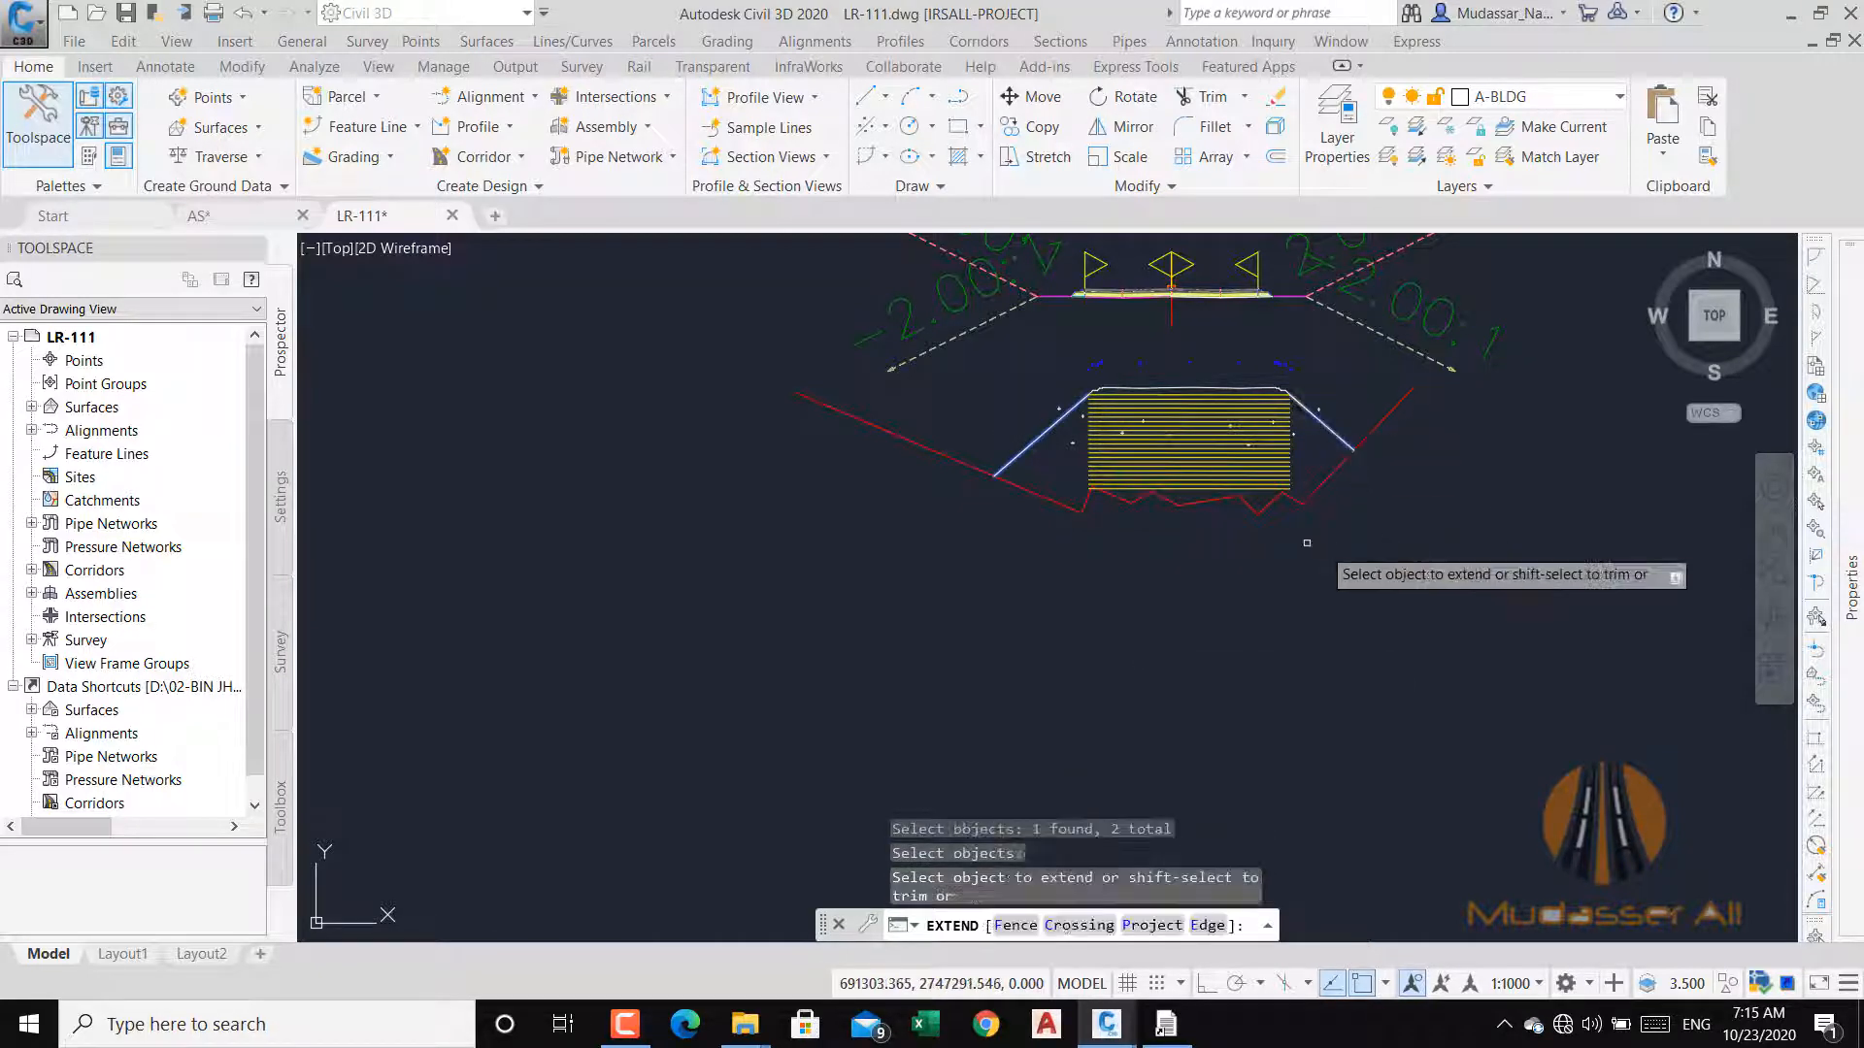
pyautogui.click(1204, 534)
pyautogui.click(1173, 358)
pyautogui.click(1207, 573)
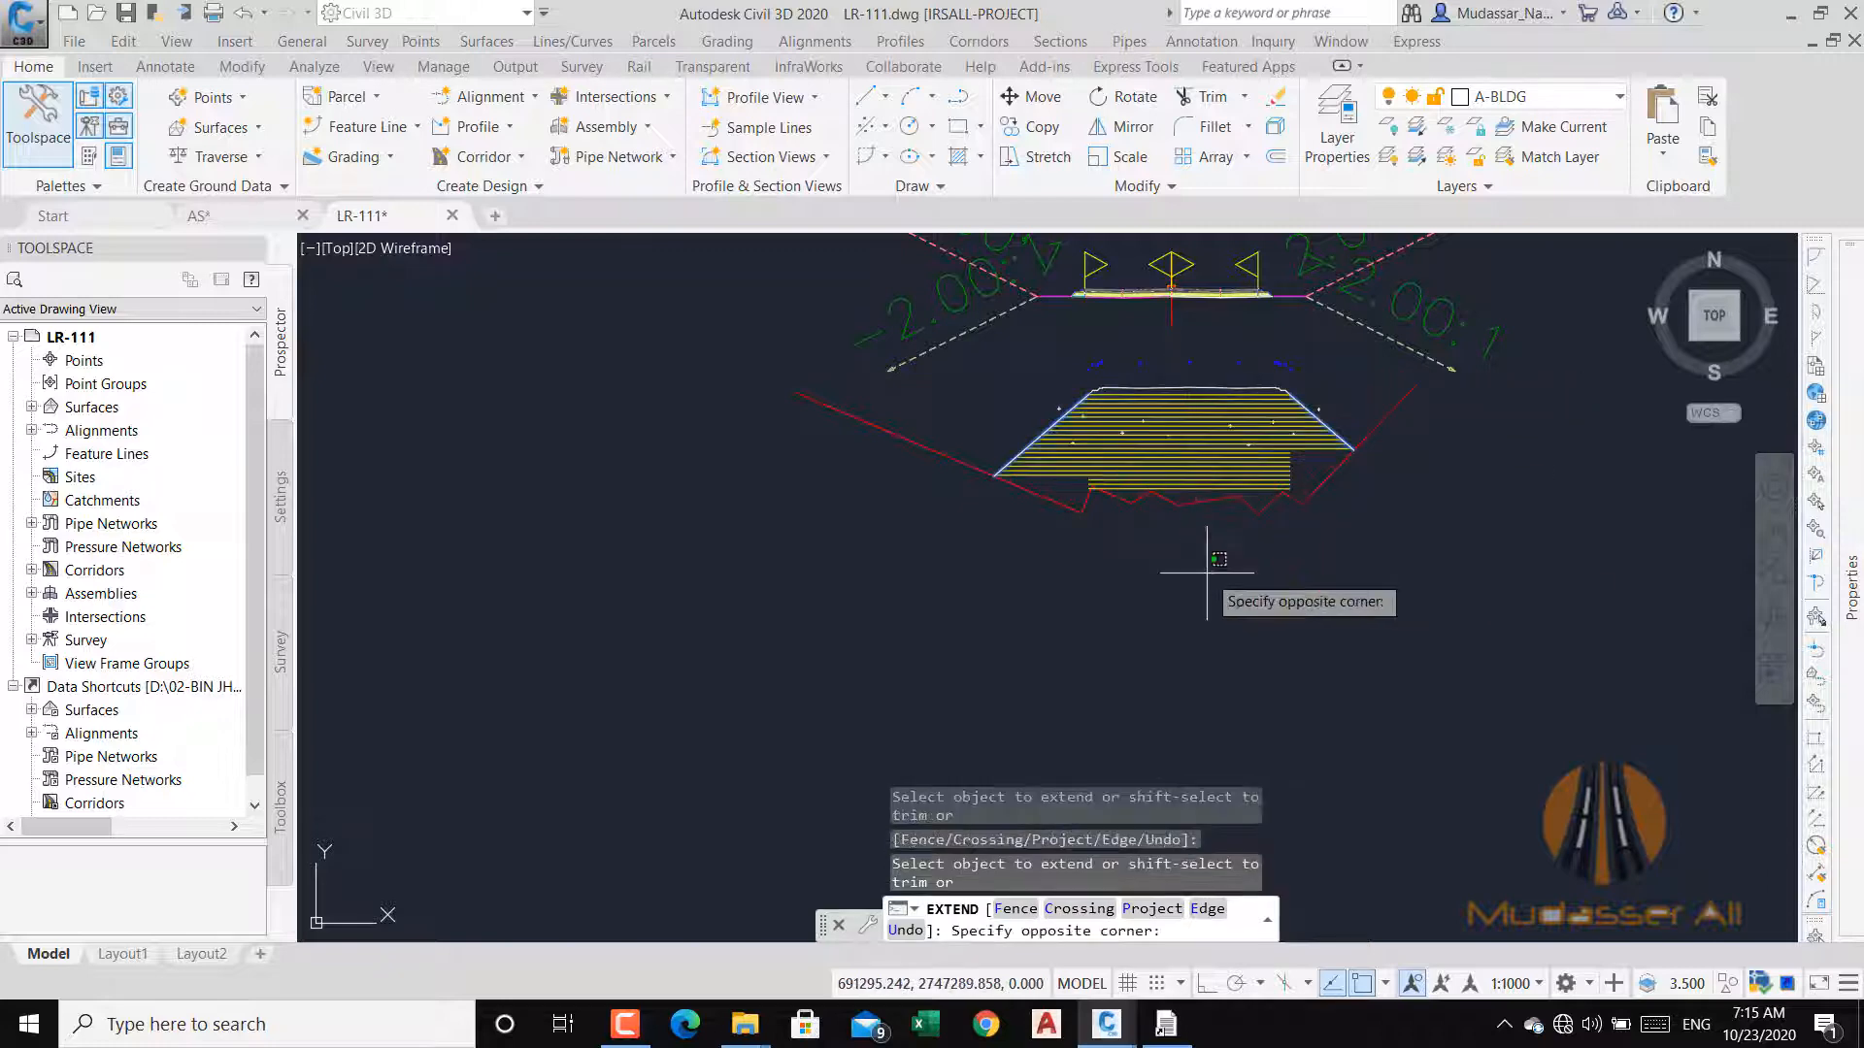
pyautogui.click(1177, 464)
pyautogui.scroll(5, 1088, 513)
pyautogui.moveTo(1111, 395); pyautogui.dragTo(1099, 446, button='middle')
pyautogui.press('Escape')
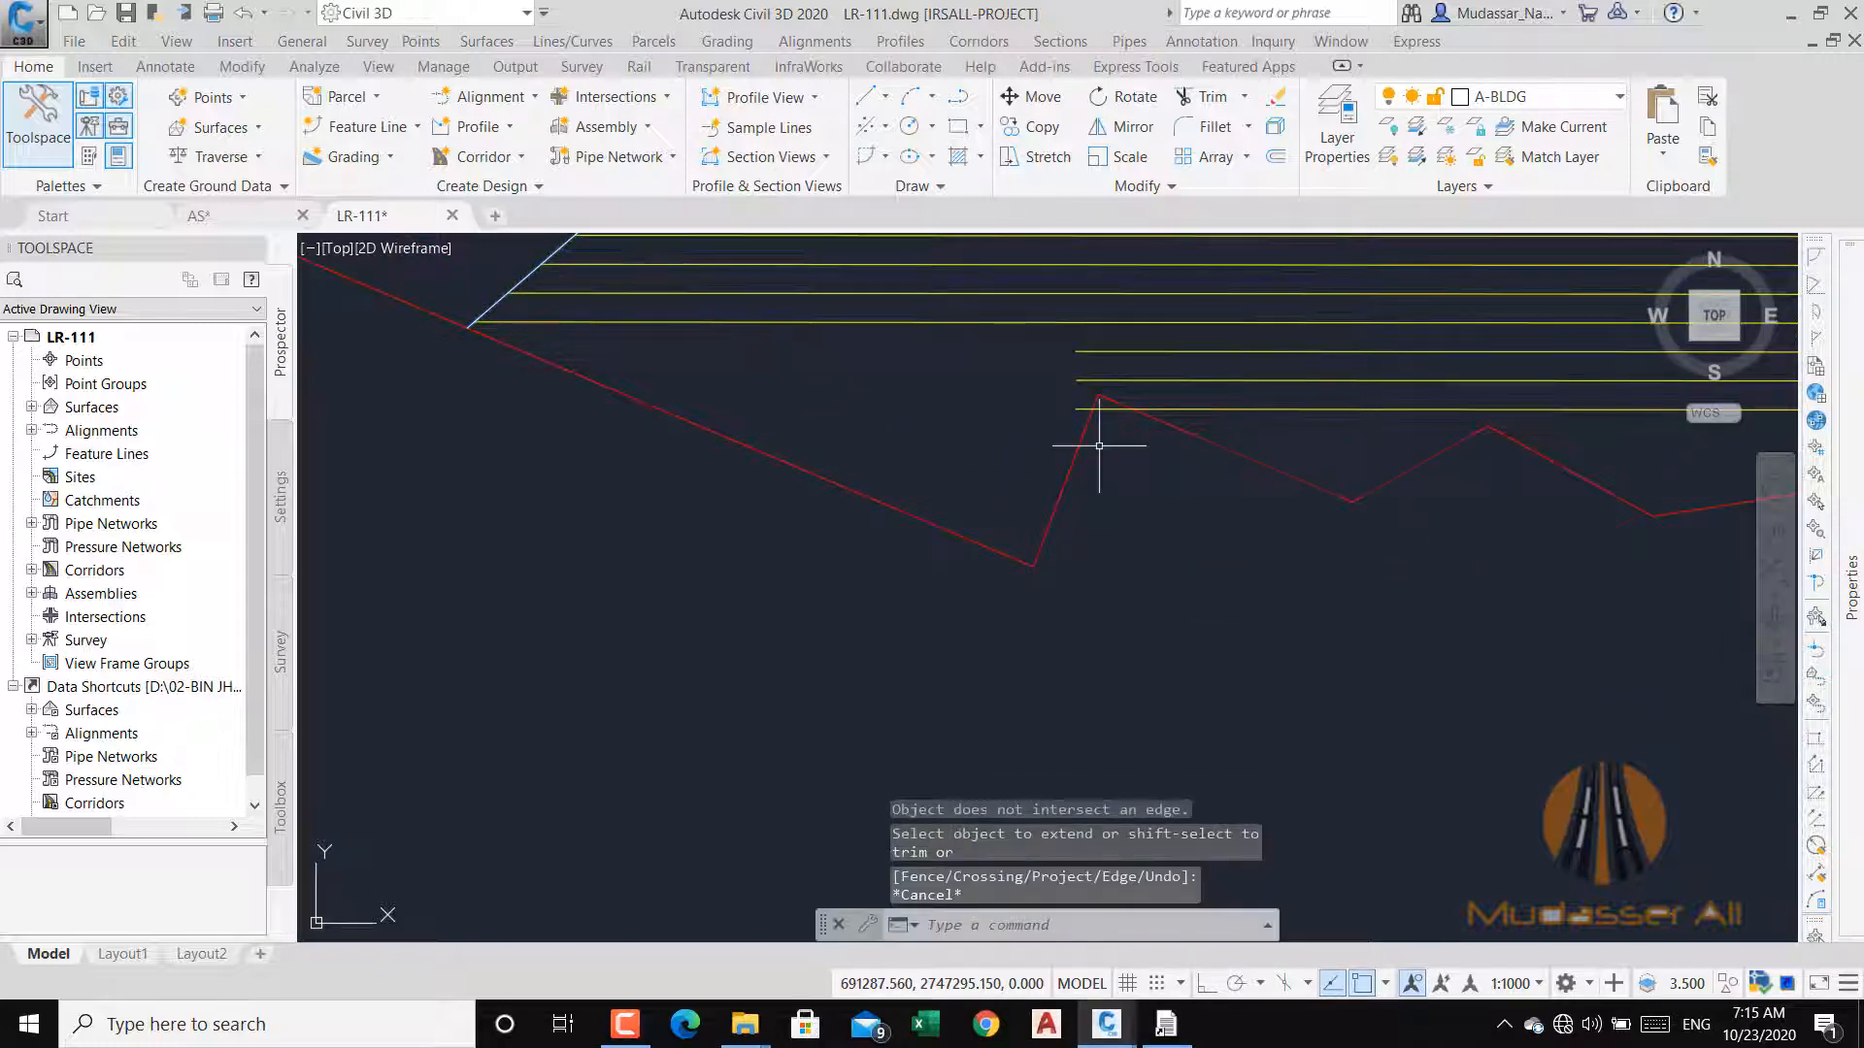
# Extend the left ends of the lowest short layer lines to the red ground line.
pyautogui.click(1253, 340)
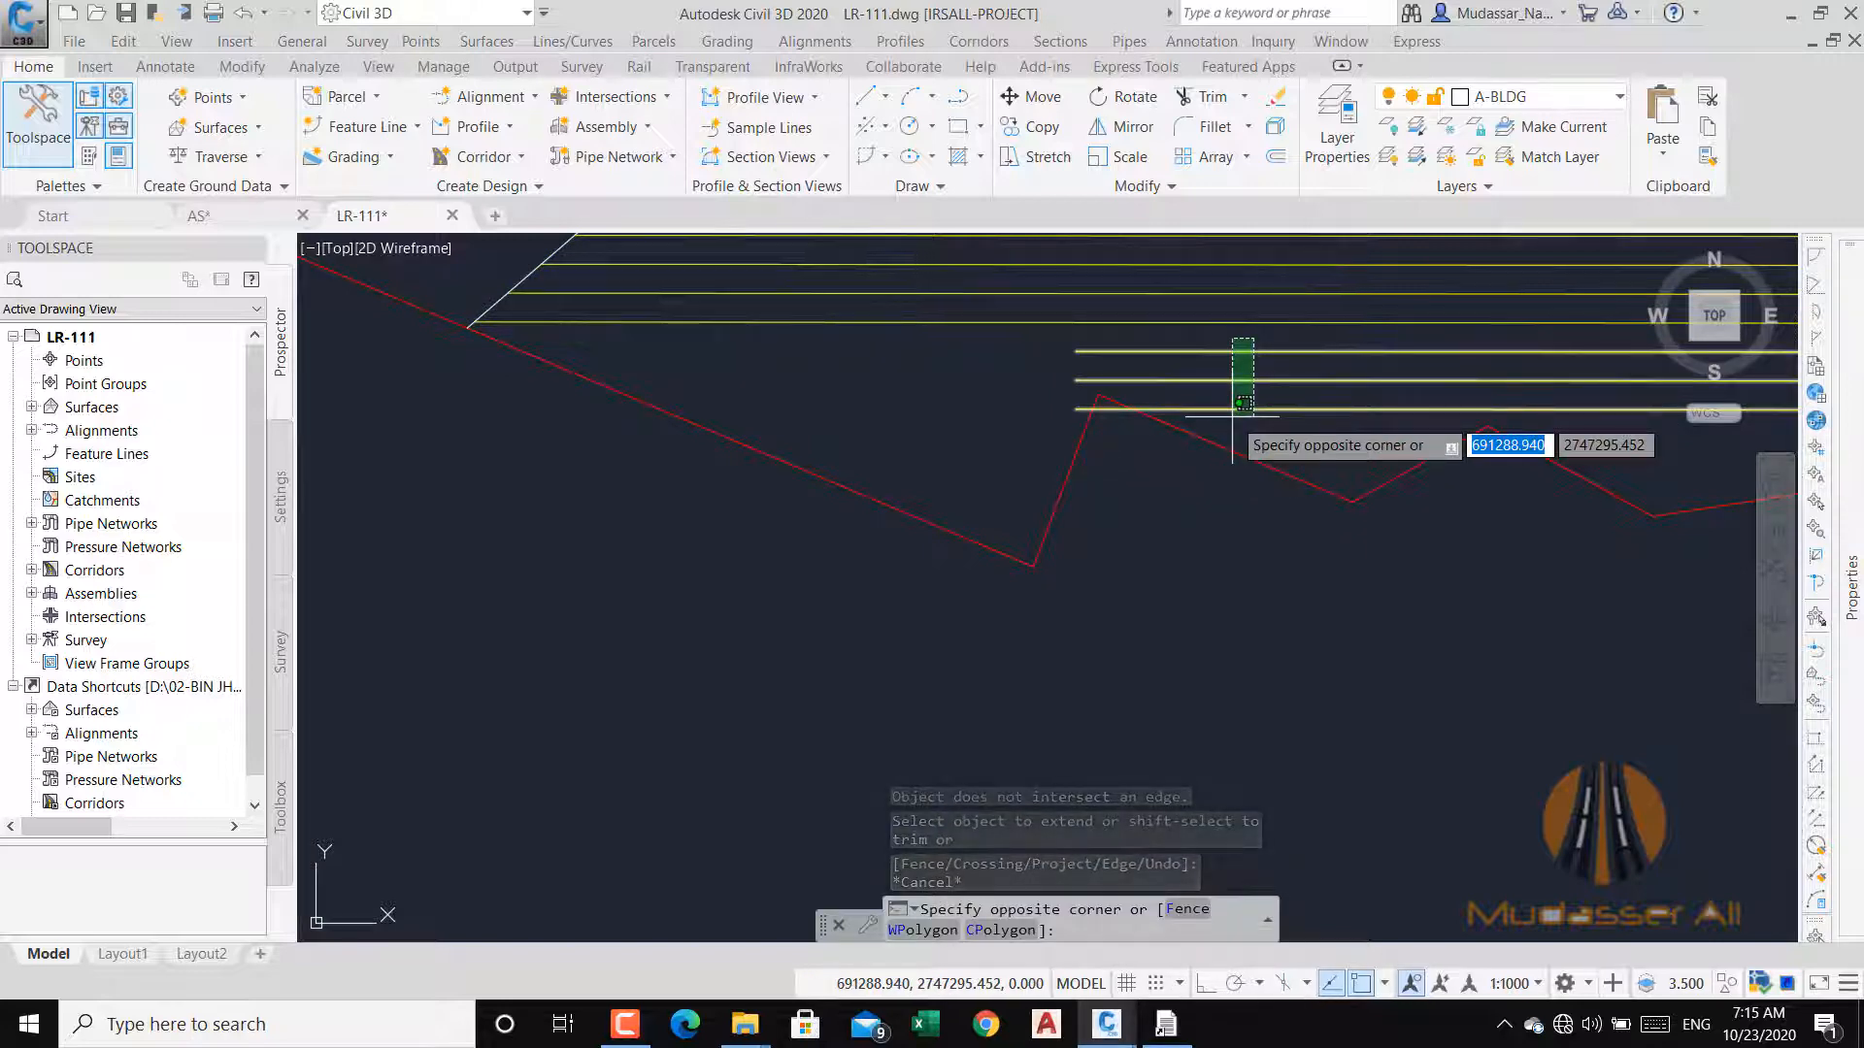
pyautogui.press('Escape')
pyautogui.write('EX')
pyautogui.press('Return')
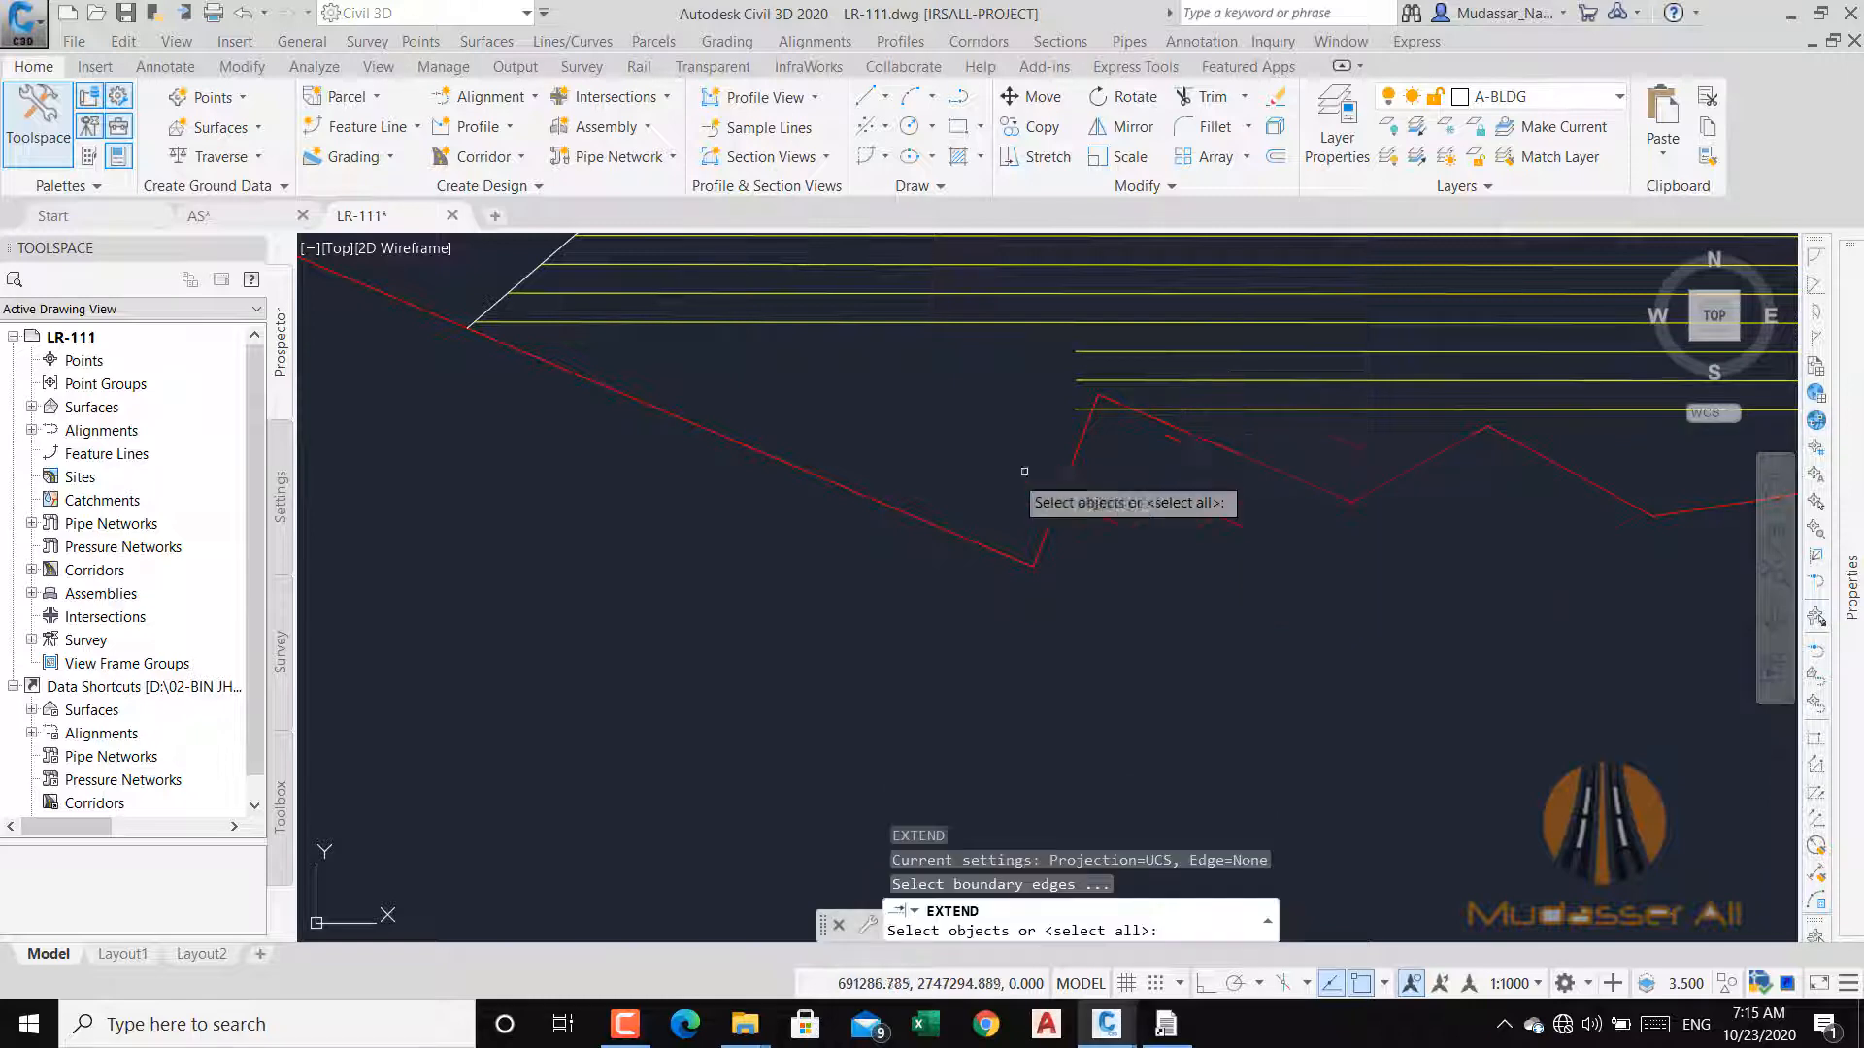
pyautogui.click(664, 412)
pyautogui.press('Return')
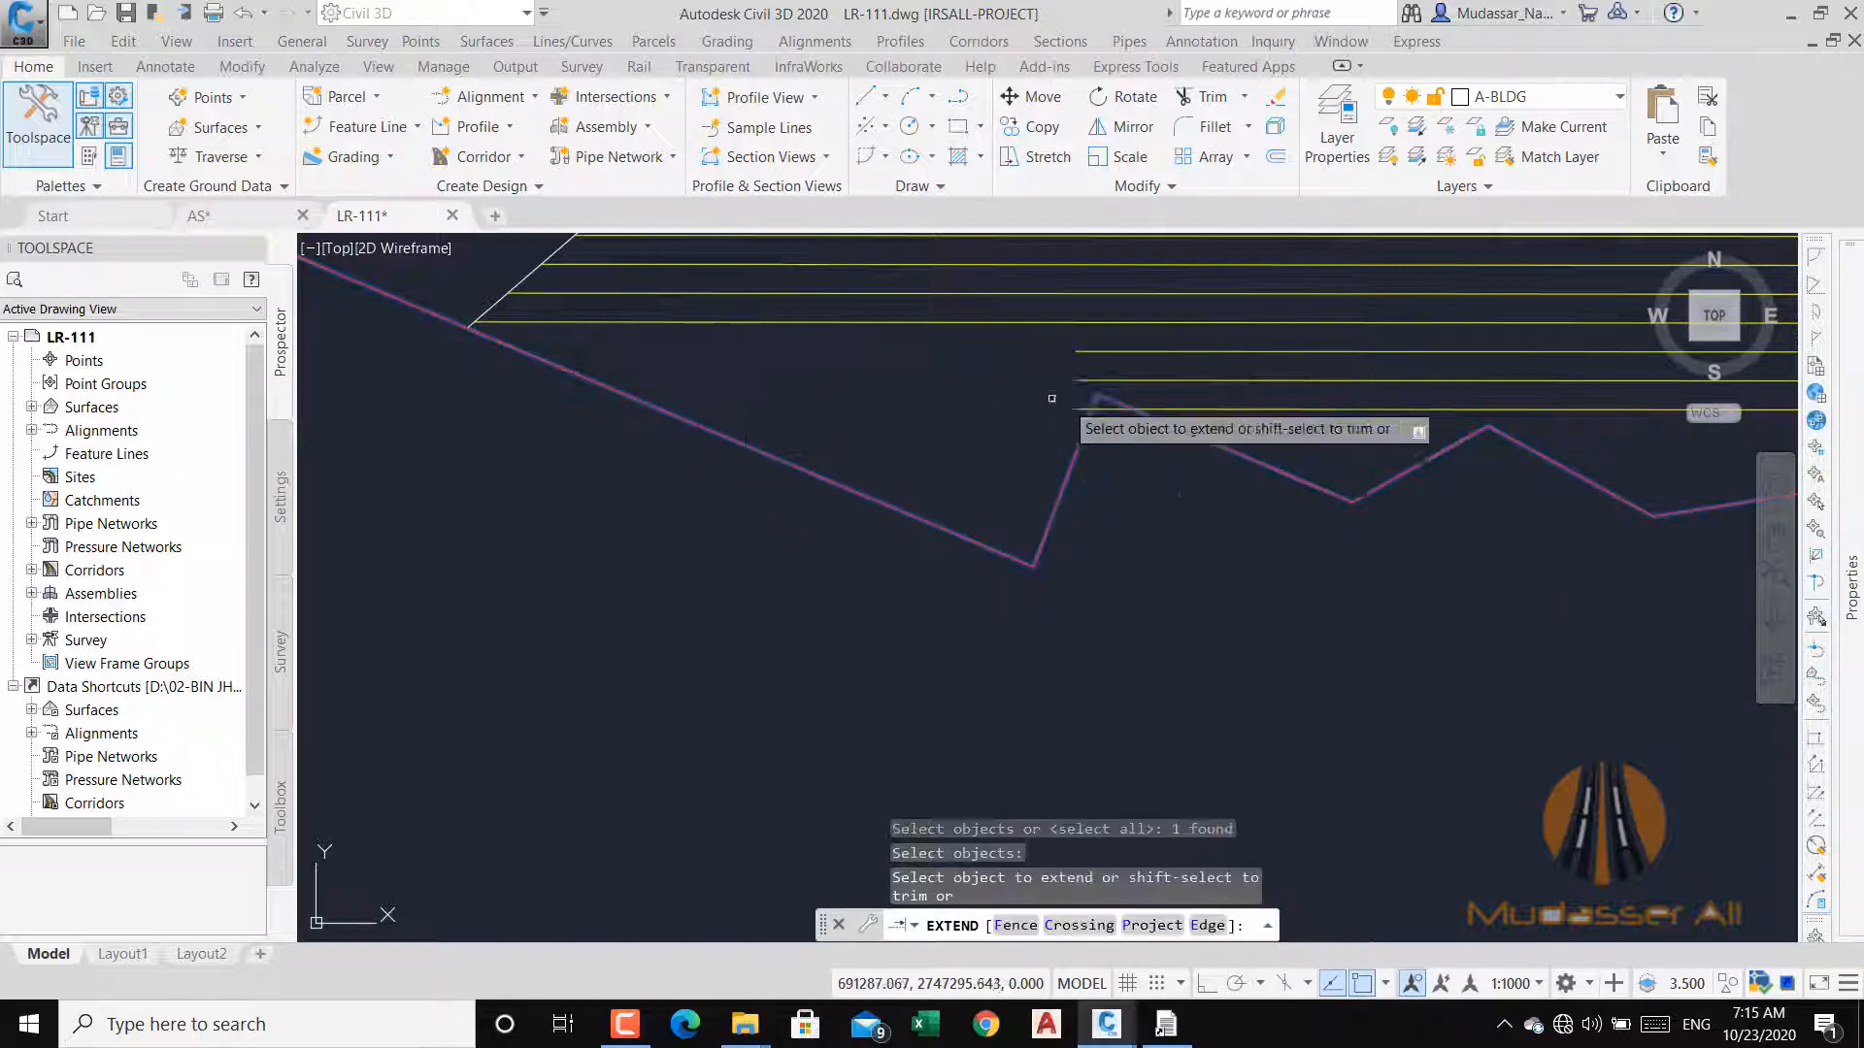
pyautogui.click(1148, 344)
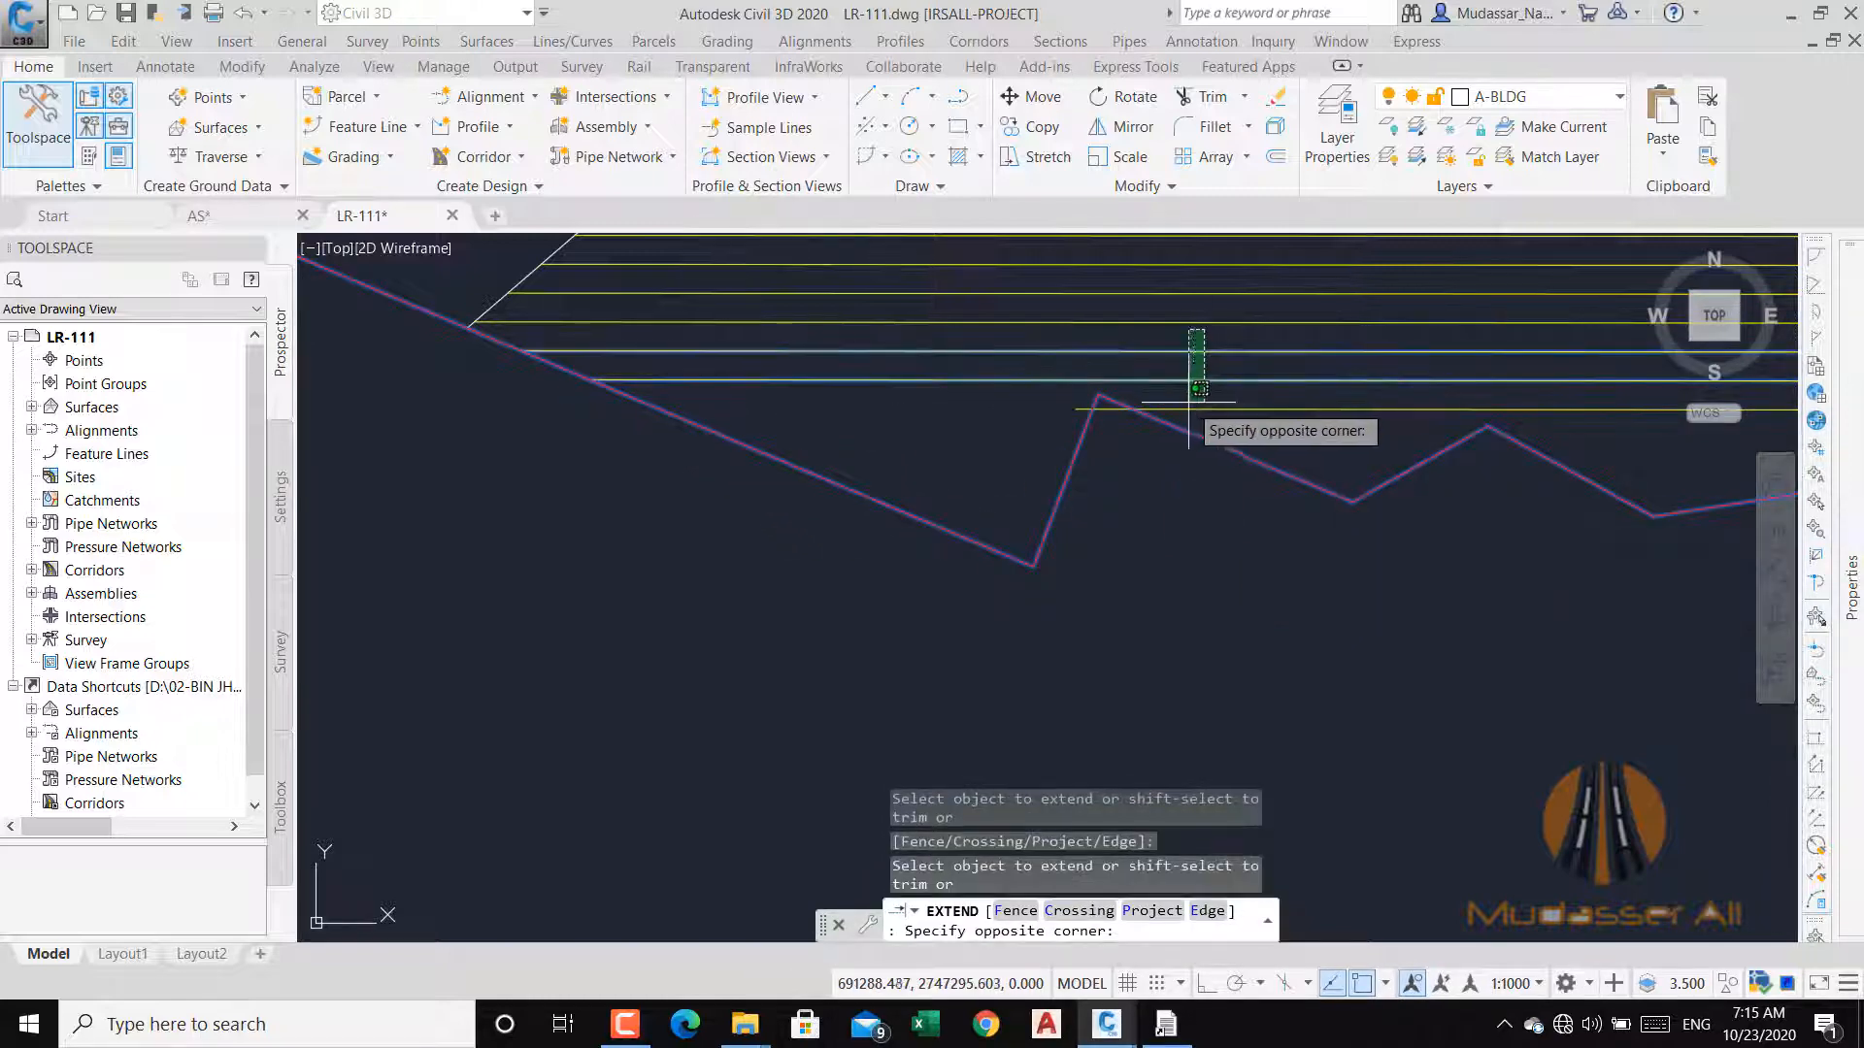
pyautogui.click(1124, 418)
# Extend the right ends of the remaining short layer lines to the red ground line.
pyautogui.scroll(-5, 845, 427)
pyautogui.scroll(5, 1431, 404)
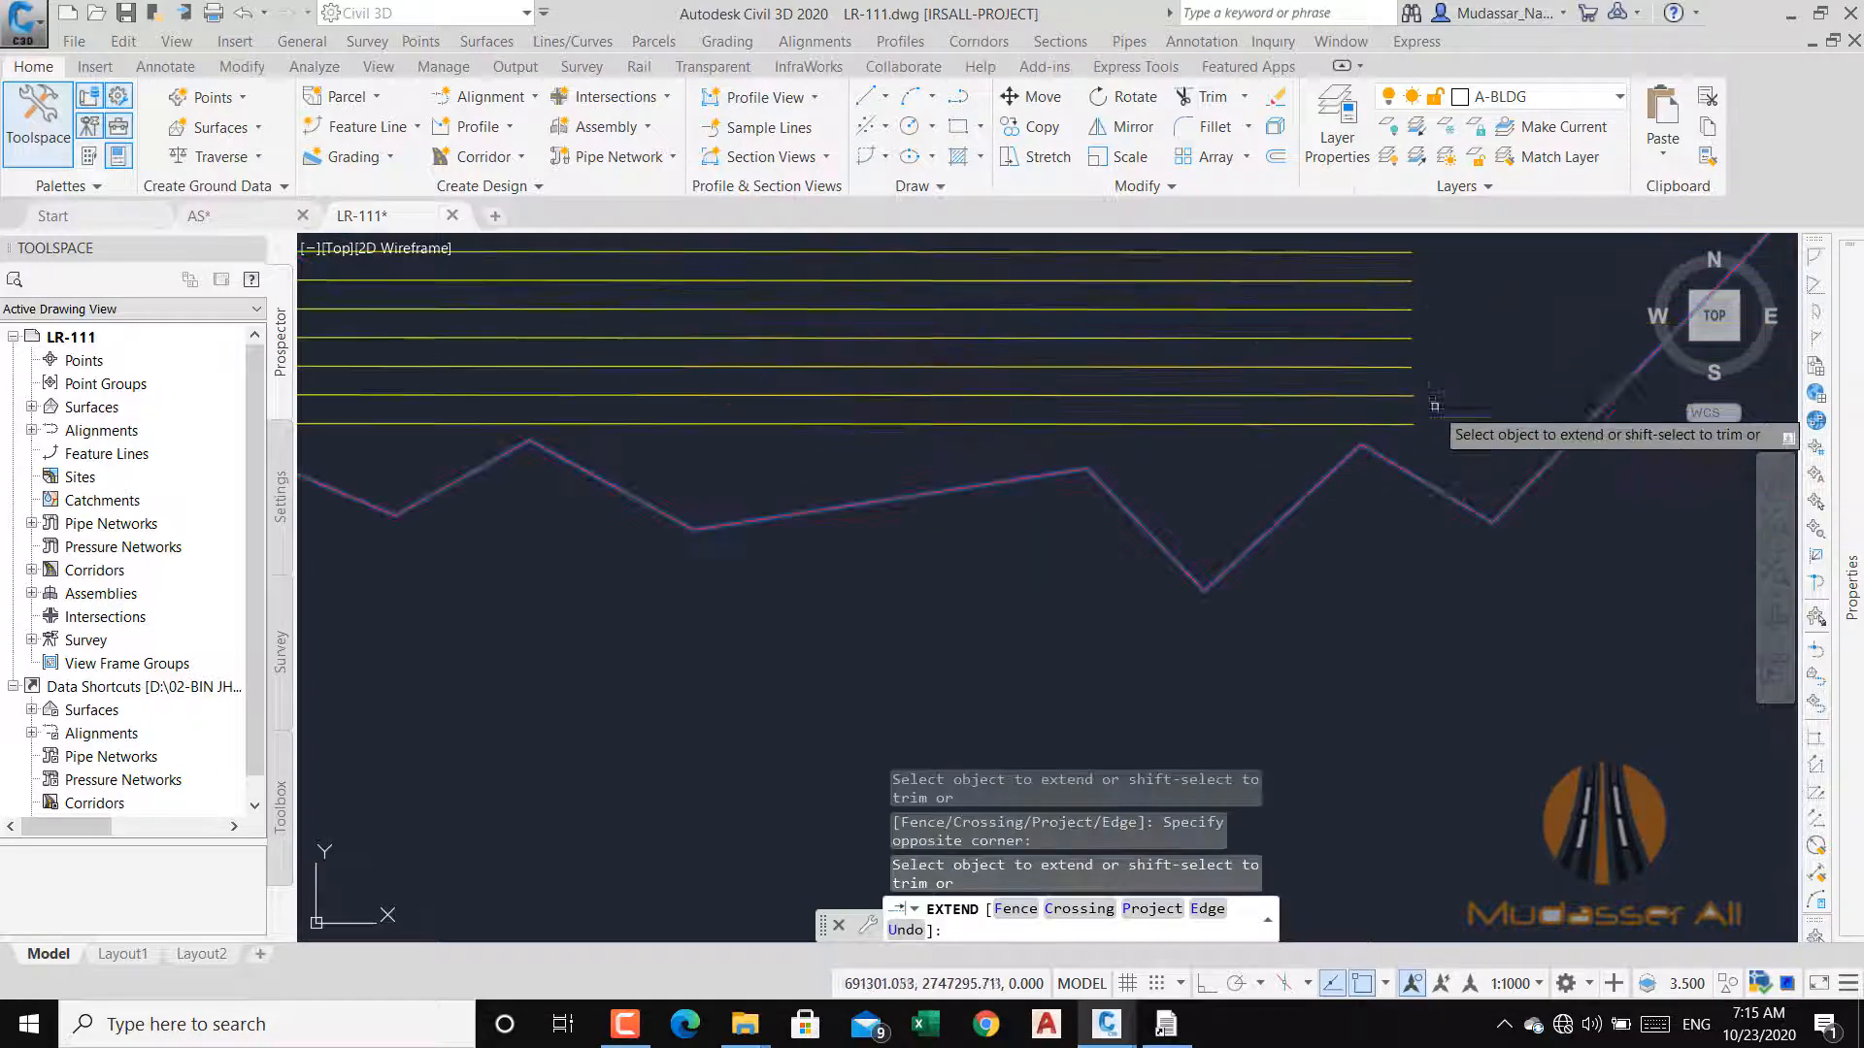
pyautogui.moveTo(1431, 353); pyautogui.dragTo(1308, 517, button='middle')
pyautogui.click(1210, 333)
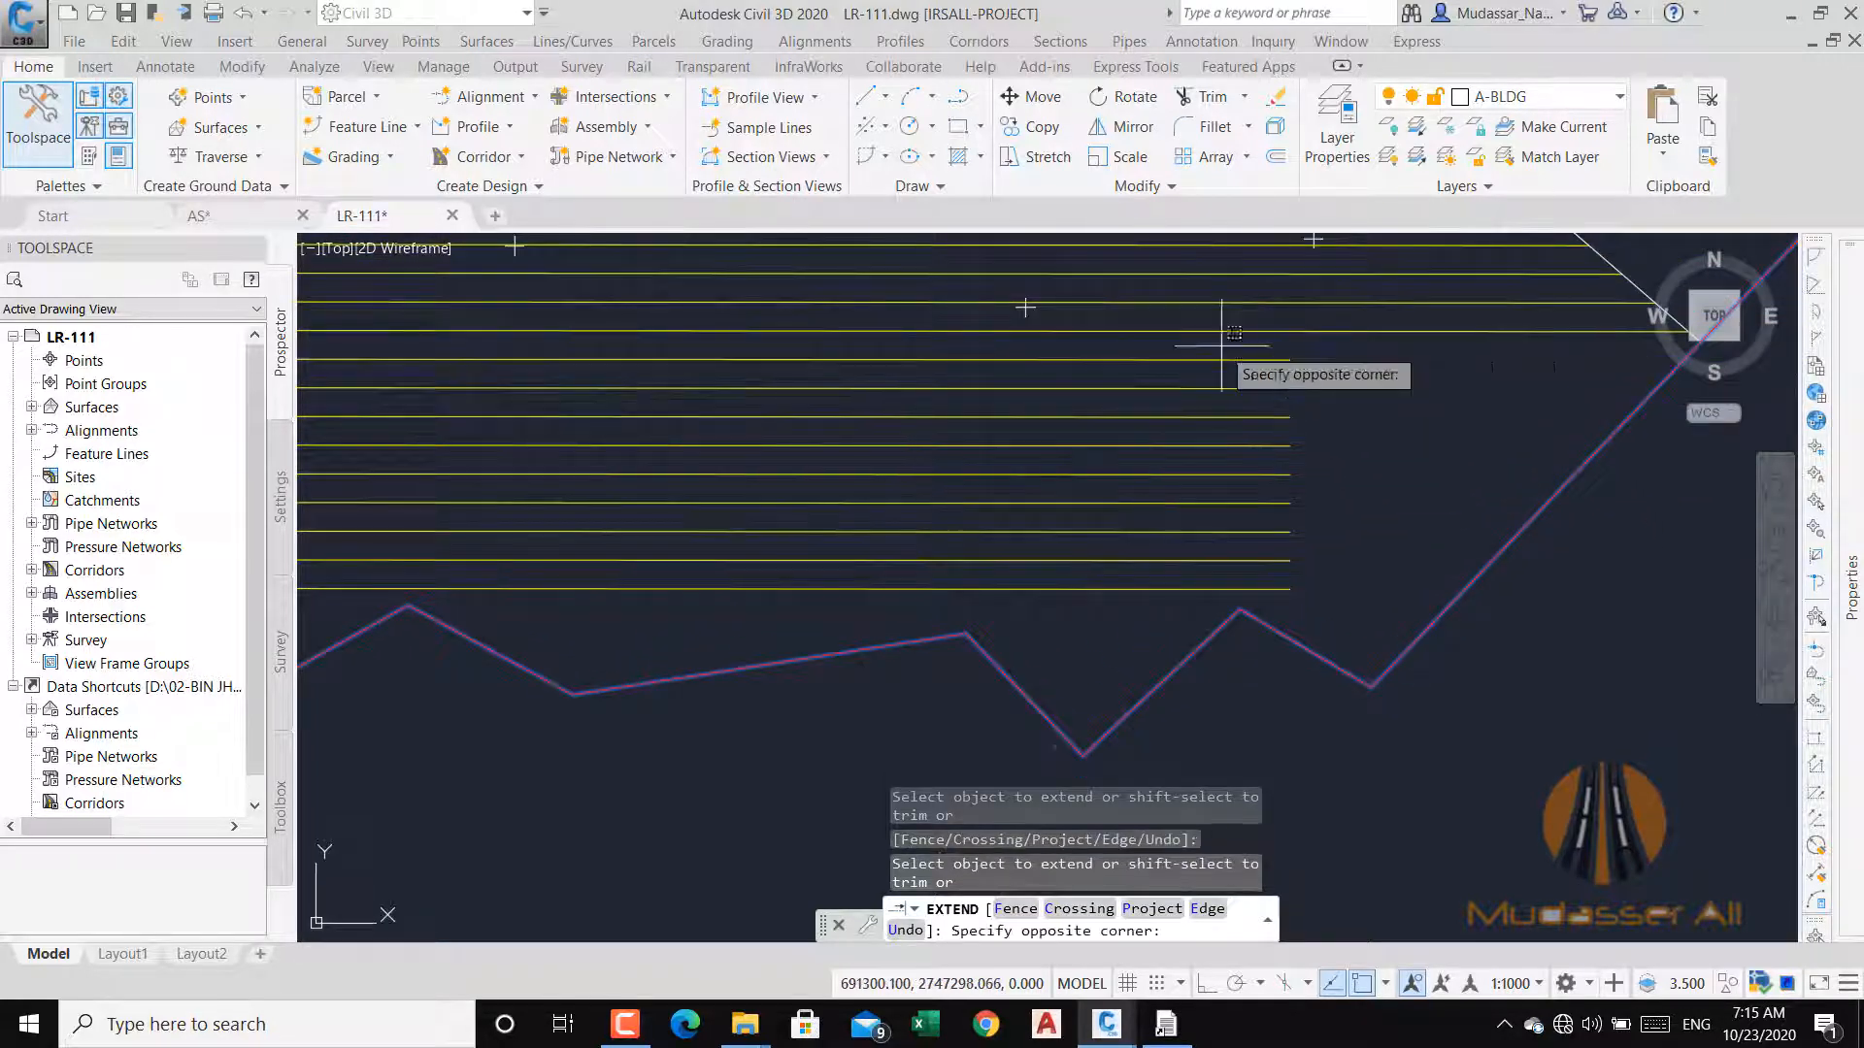
pyautogui.scroll(-2, 1185, 432)
pyautogui.click(1190, 572)
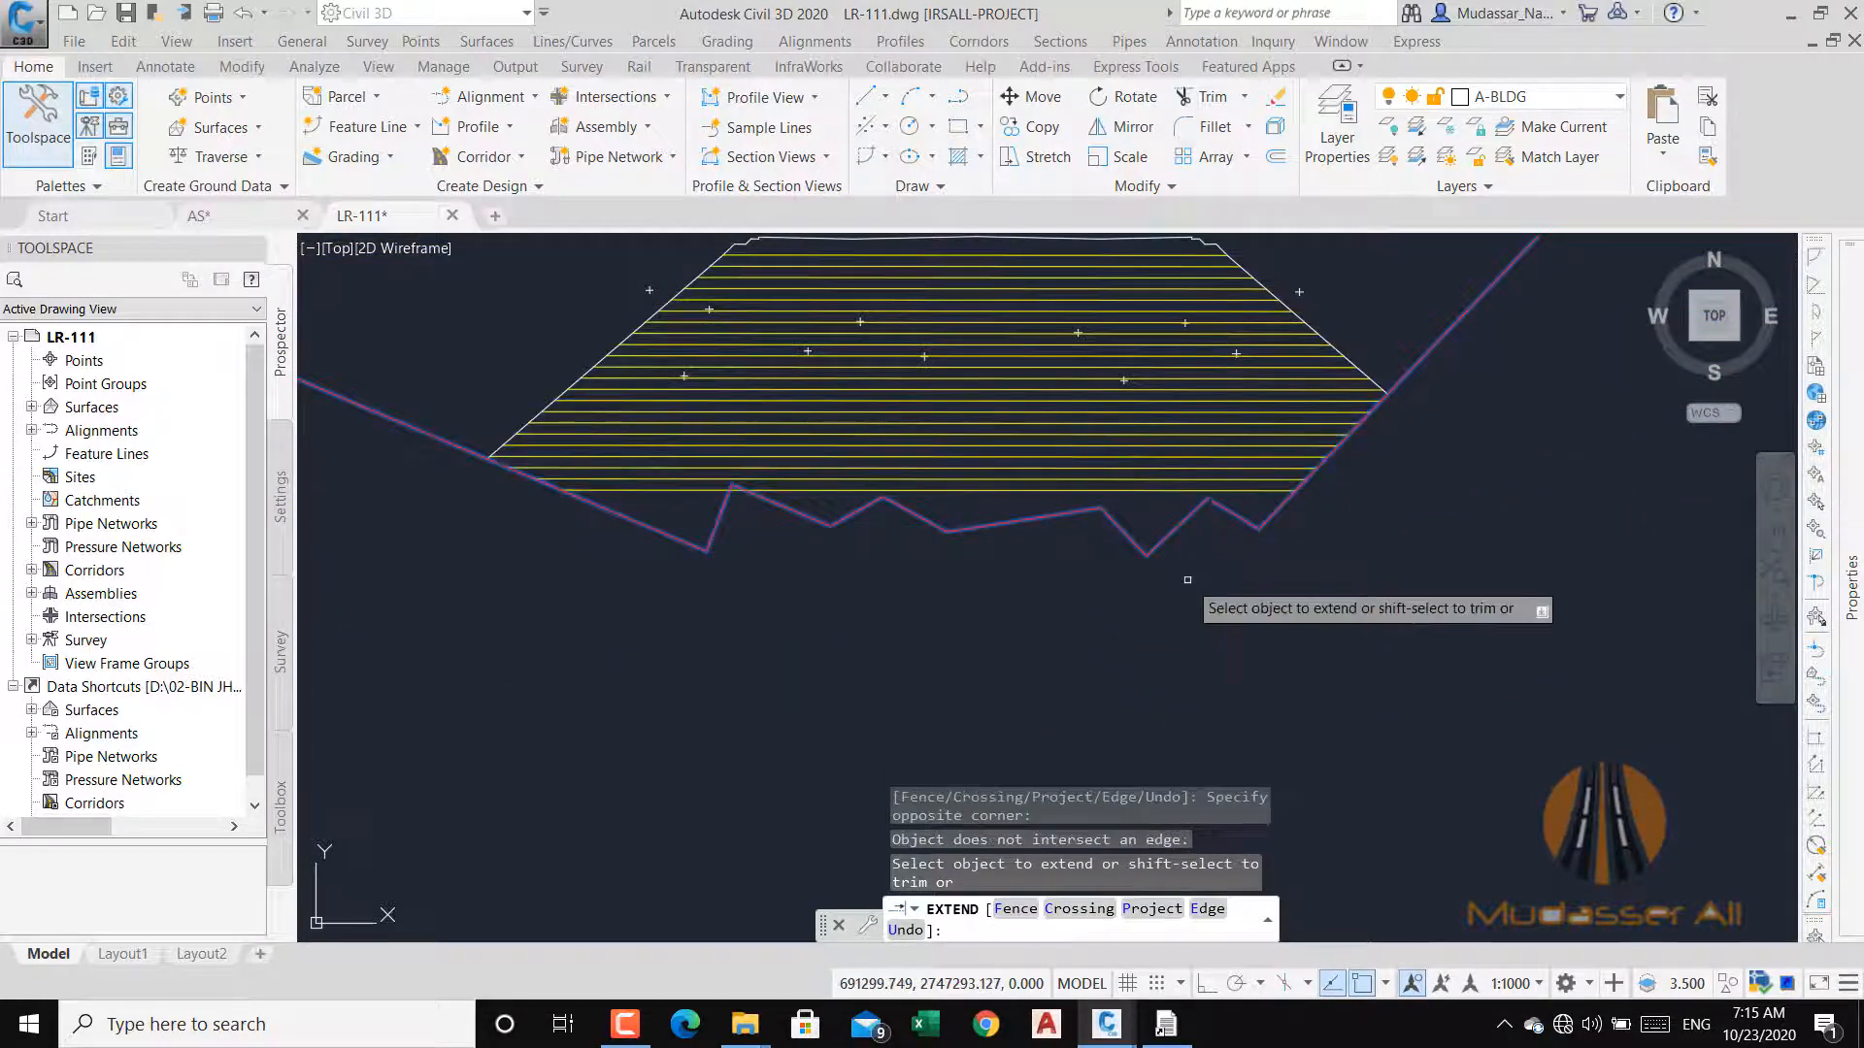
pyautogui.press('Escape')
# Change the colour of the uppermost yellow layer line, directly below the road section, to Red.
pyautogui.moveTo(996, 437); pyautogui.dragTo(1000, 464, button='middle')
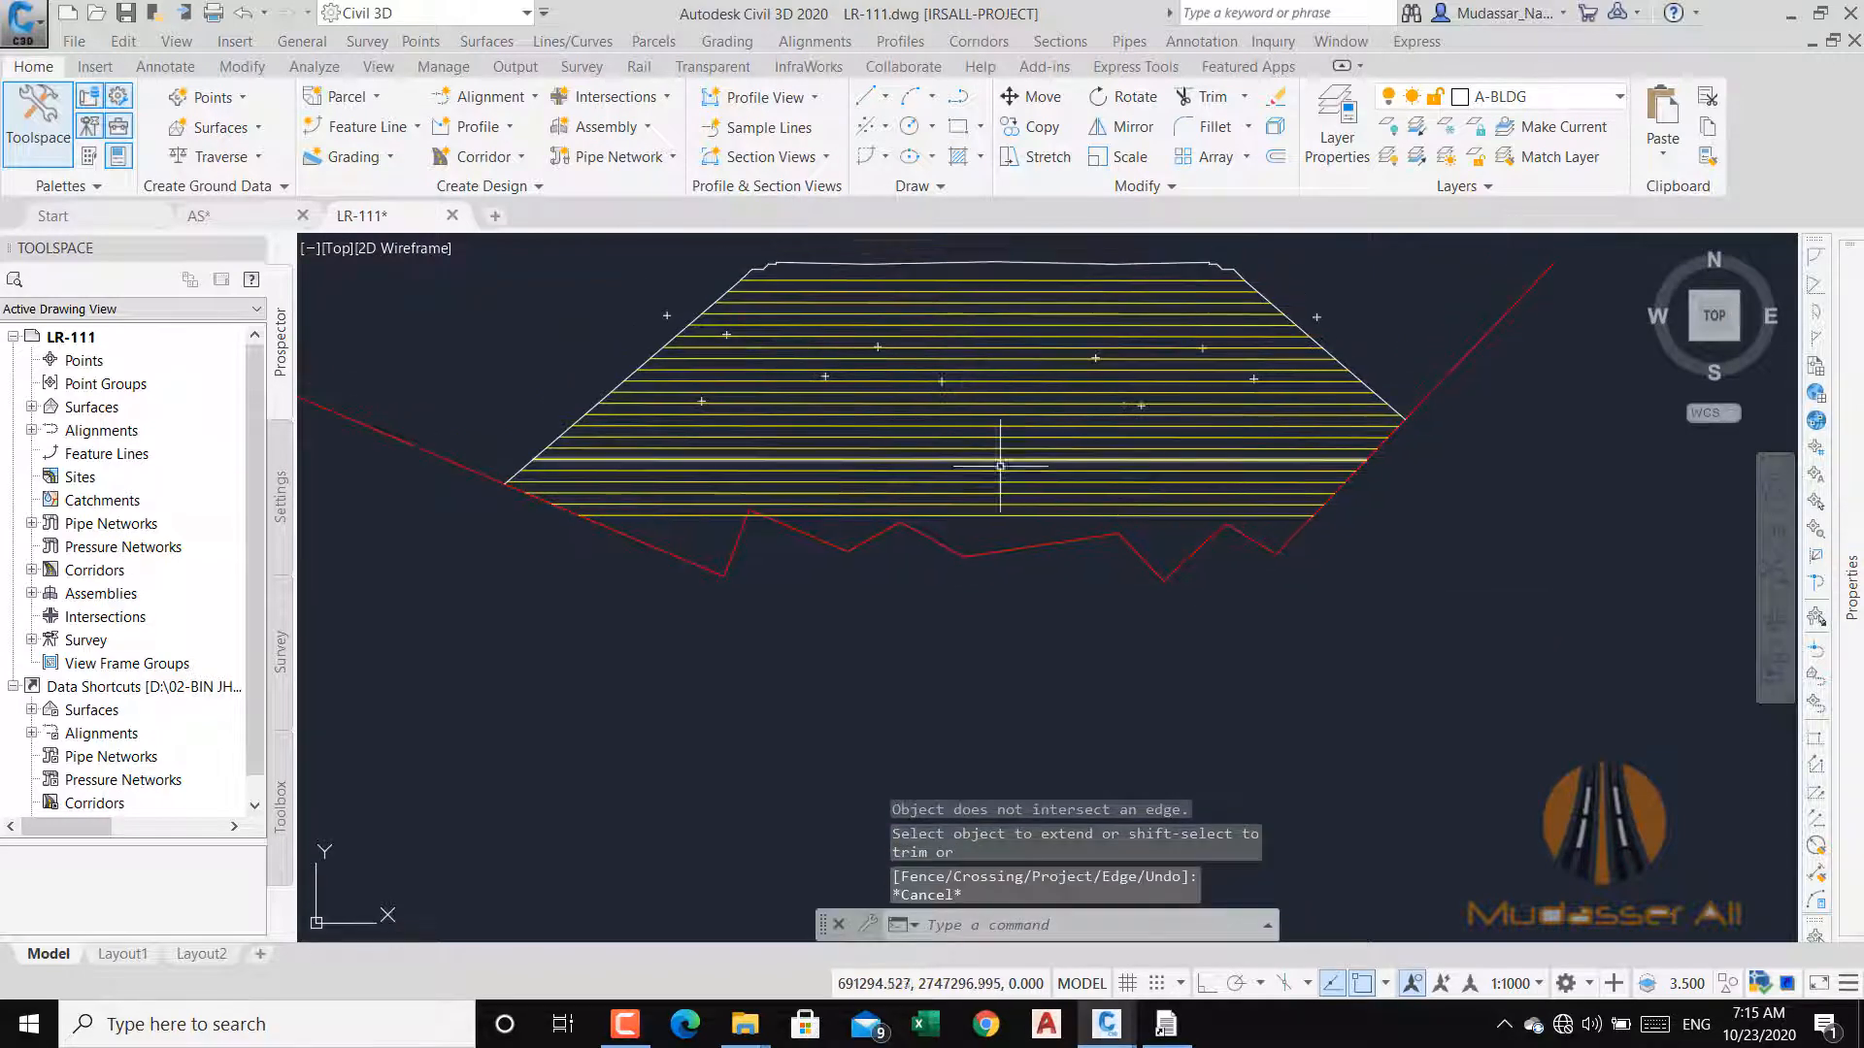
pyautogui.moveTo(991, 383); pyautogui.dragTo(960, 501, button='middle')
pyautogui.scroll(5, 960, 500)
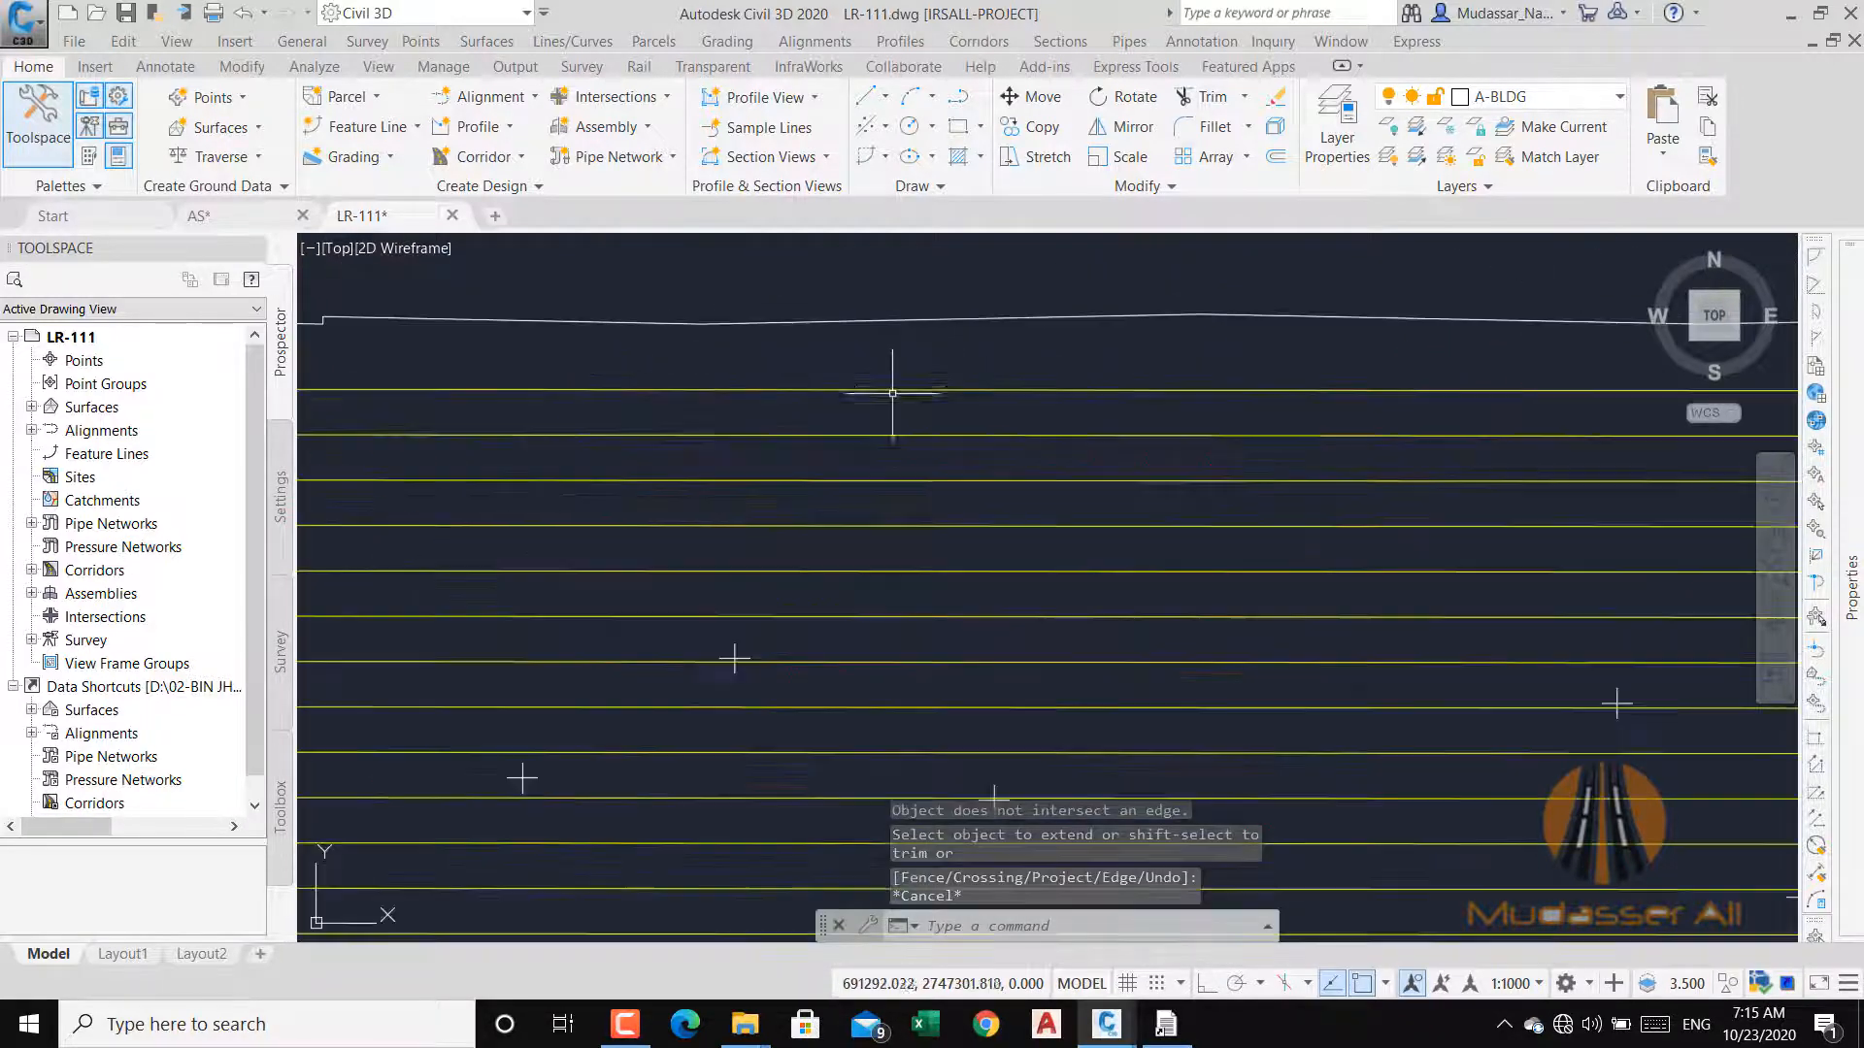
pyautogui.click(914, 400)
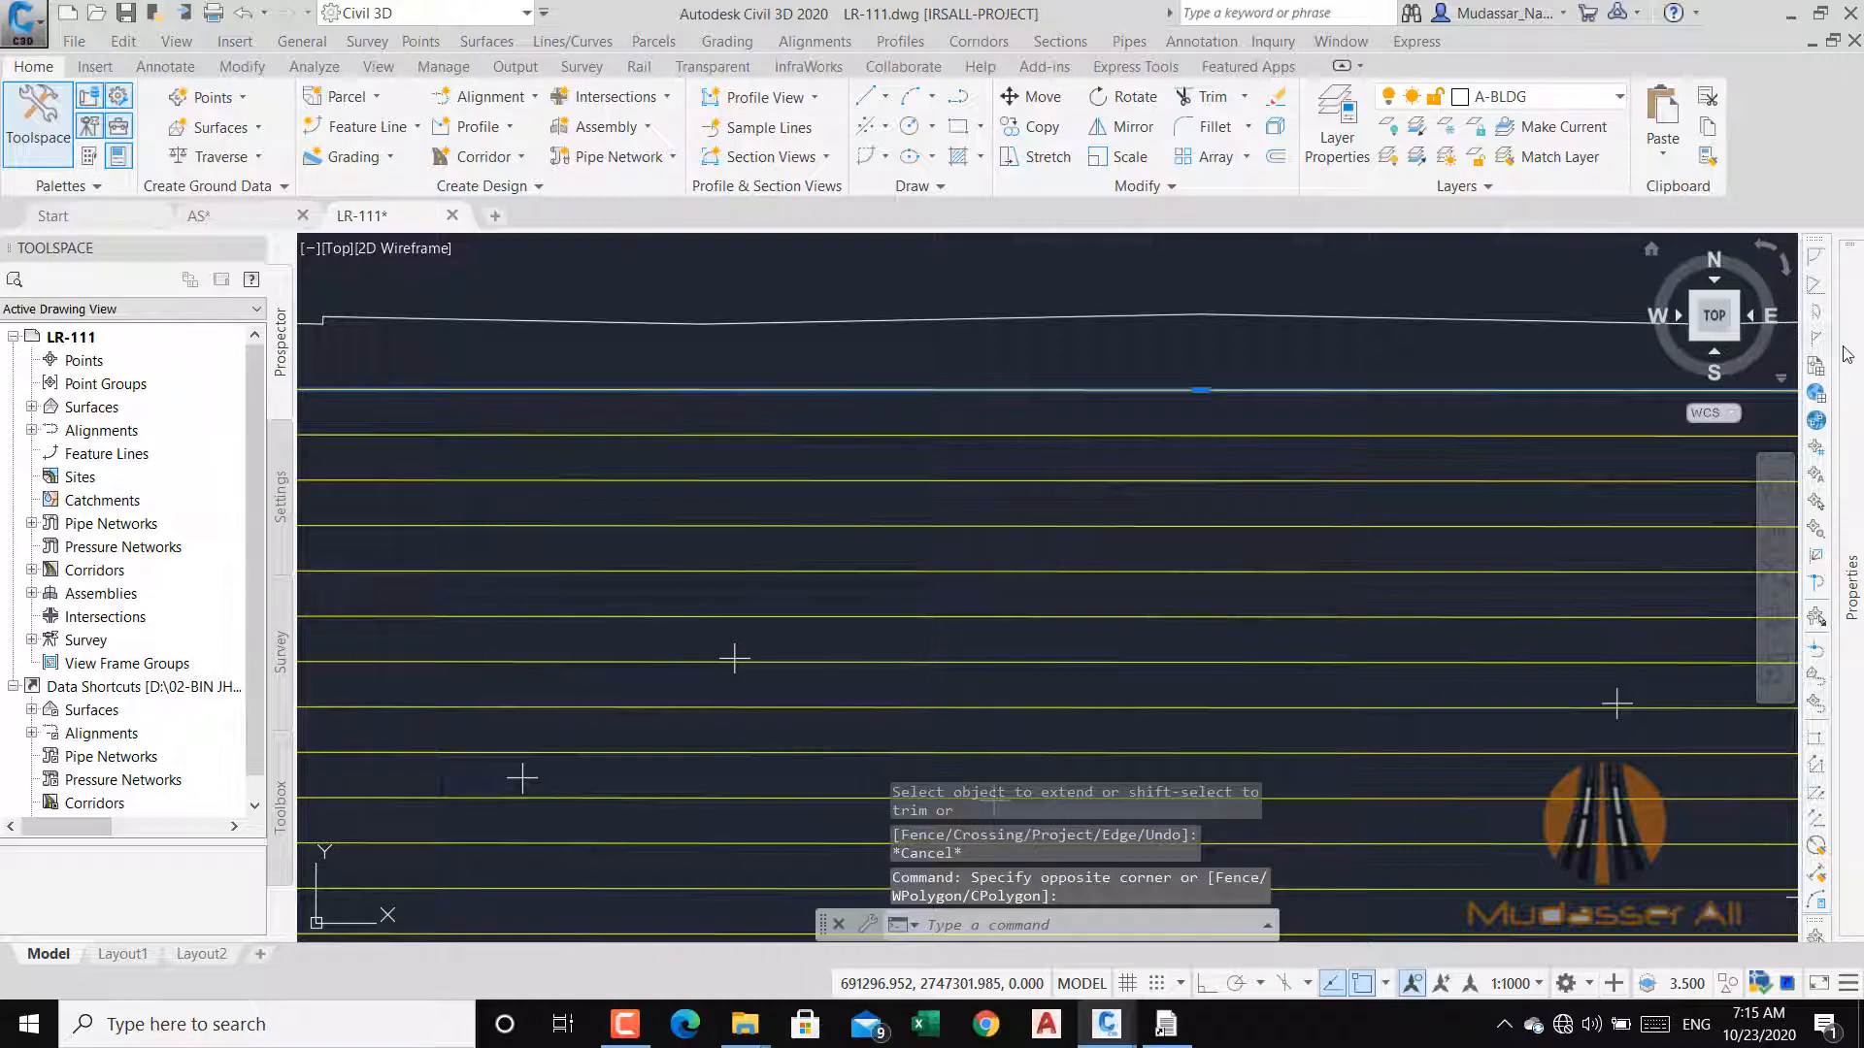
pyautogui.moveTo(1844, 349)
pyautogui.click(1676, 328)
pyautogui.click(1676, 328)
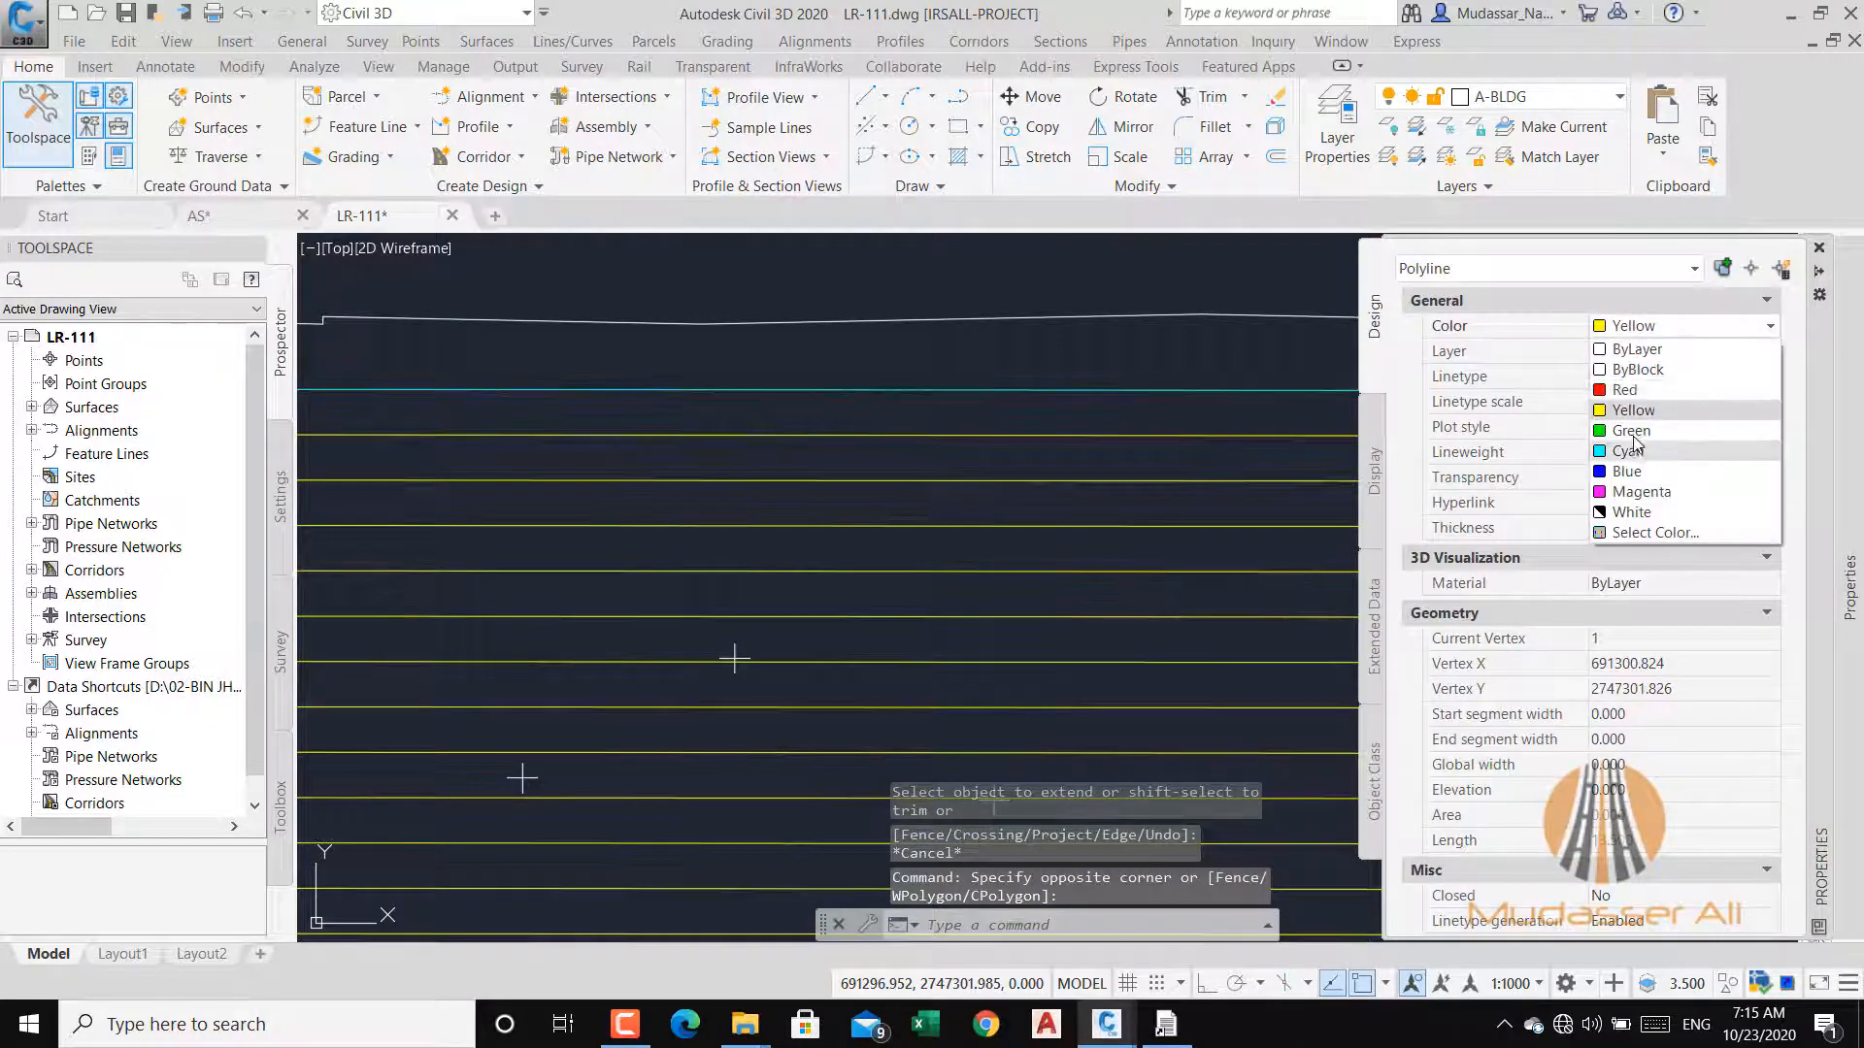
pyautogui.click(1623, 389)
pyautogui.scroll(-2, 1094, 408)
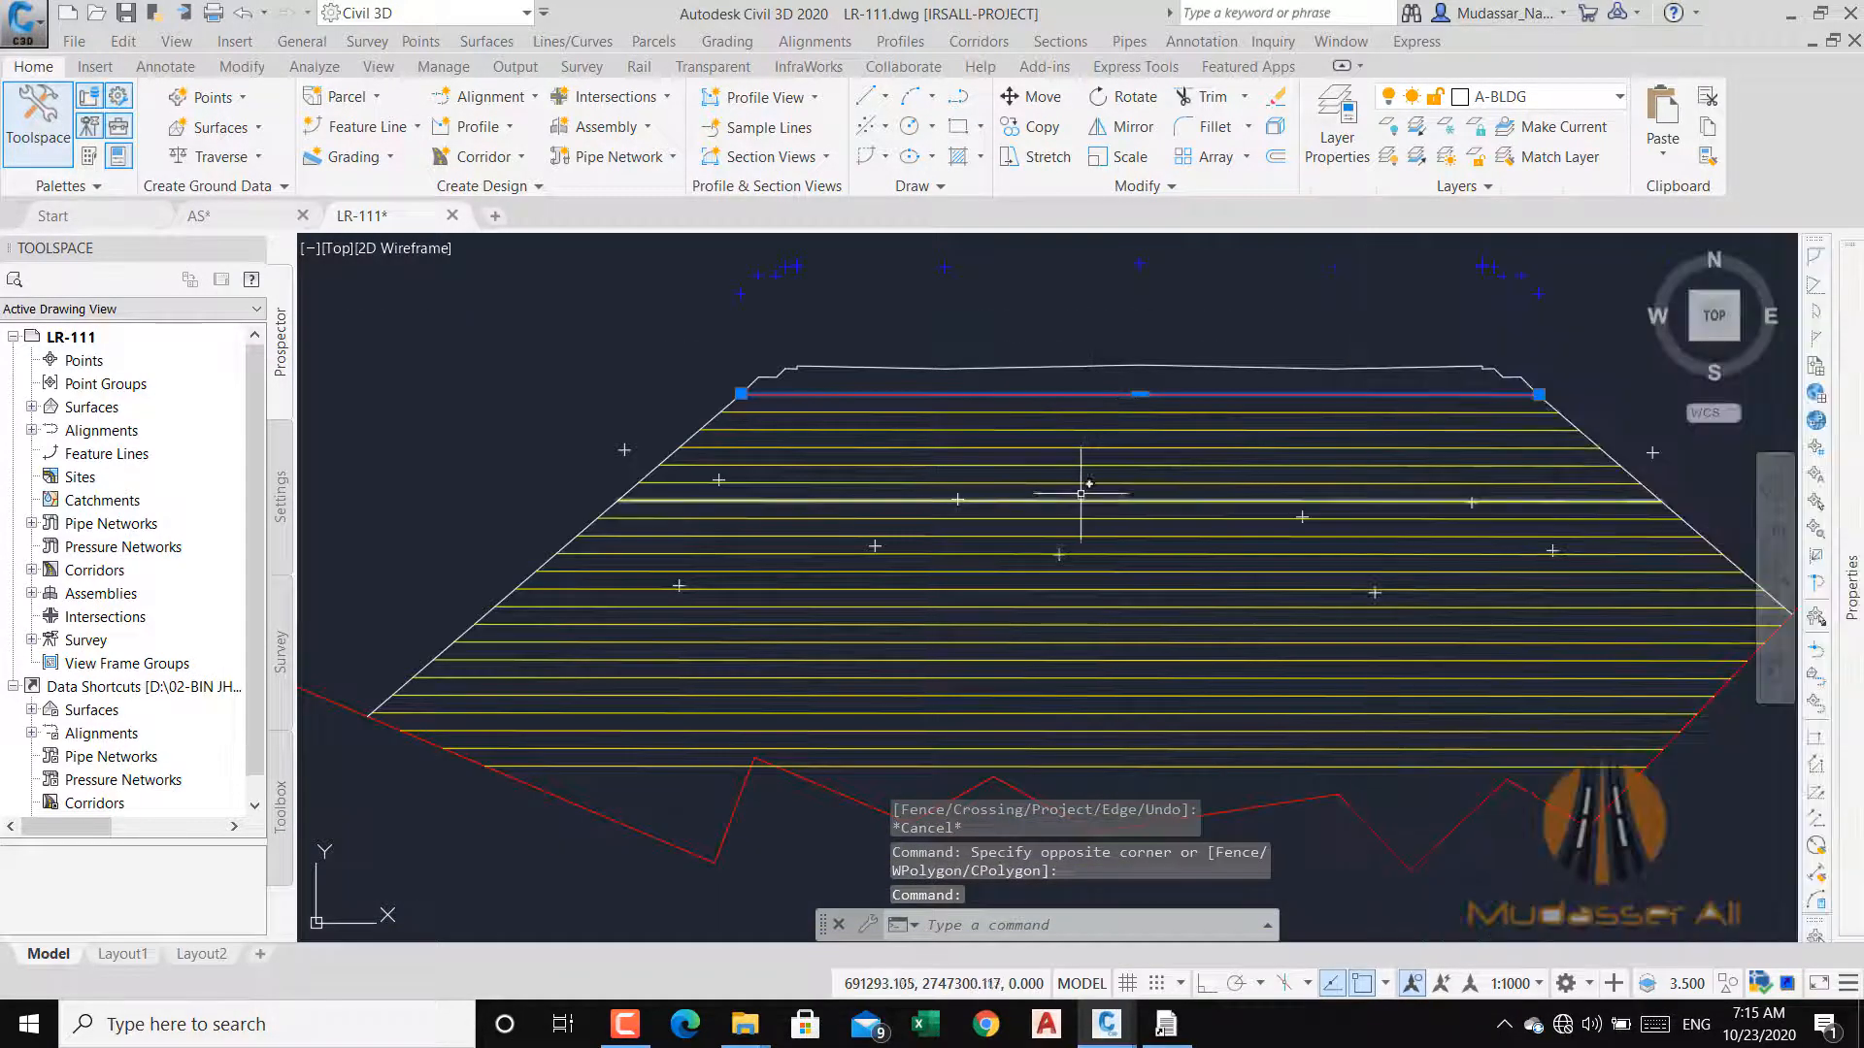
pyautogui.press('Escape')
# Create polyline boundaries around the two areas enclosed between the lowest layer line and the ground line.
pyautogui.moveTo(786, 641); pyautogui.dragTo(828, 468, button='middle')
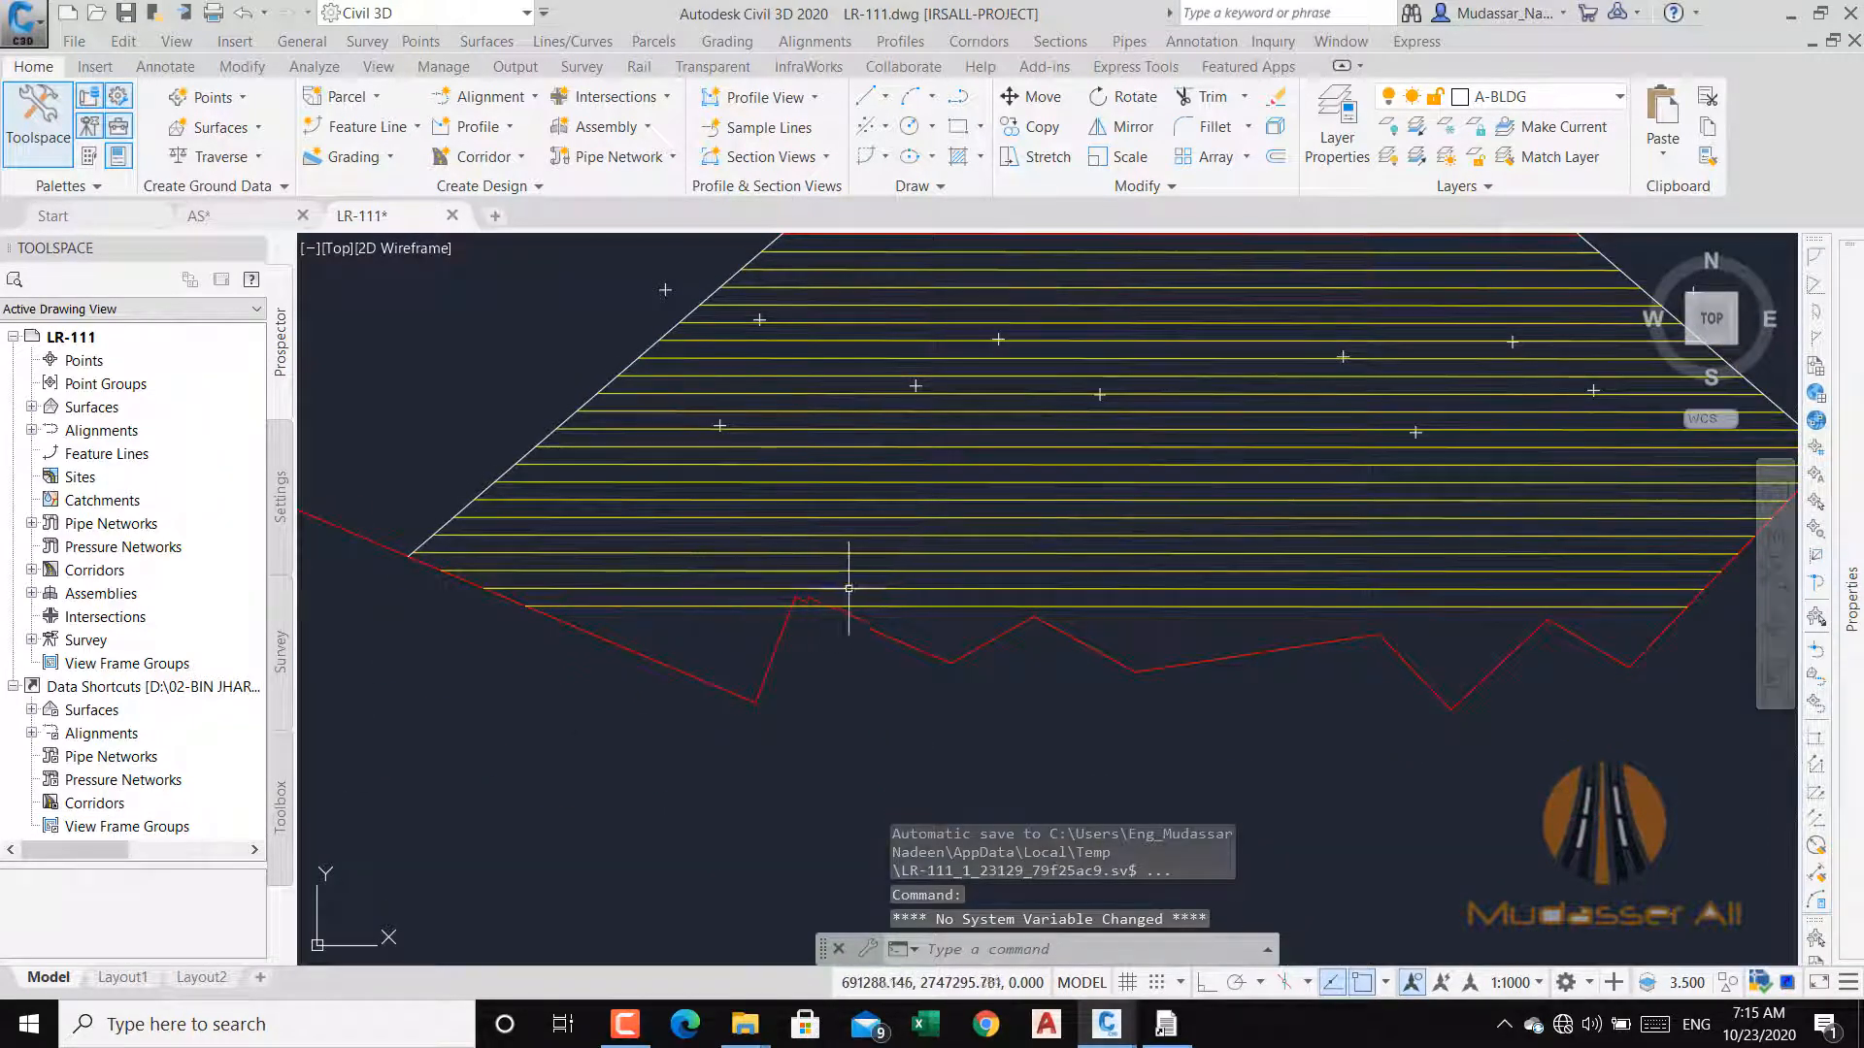
pyautogui.moveTo(1597, 617); pyautogui.dragTo(1566, 762, button='middle')
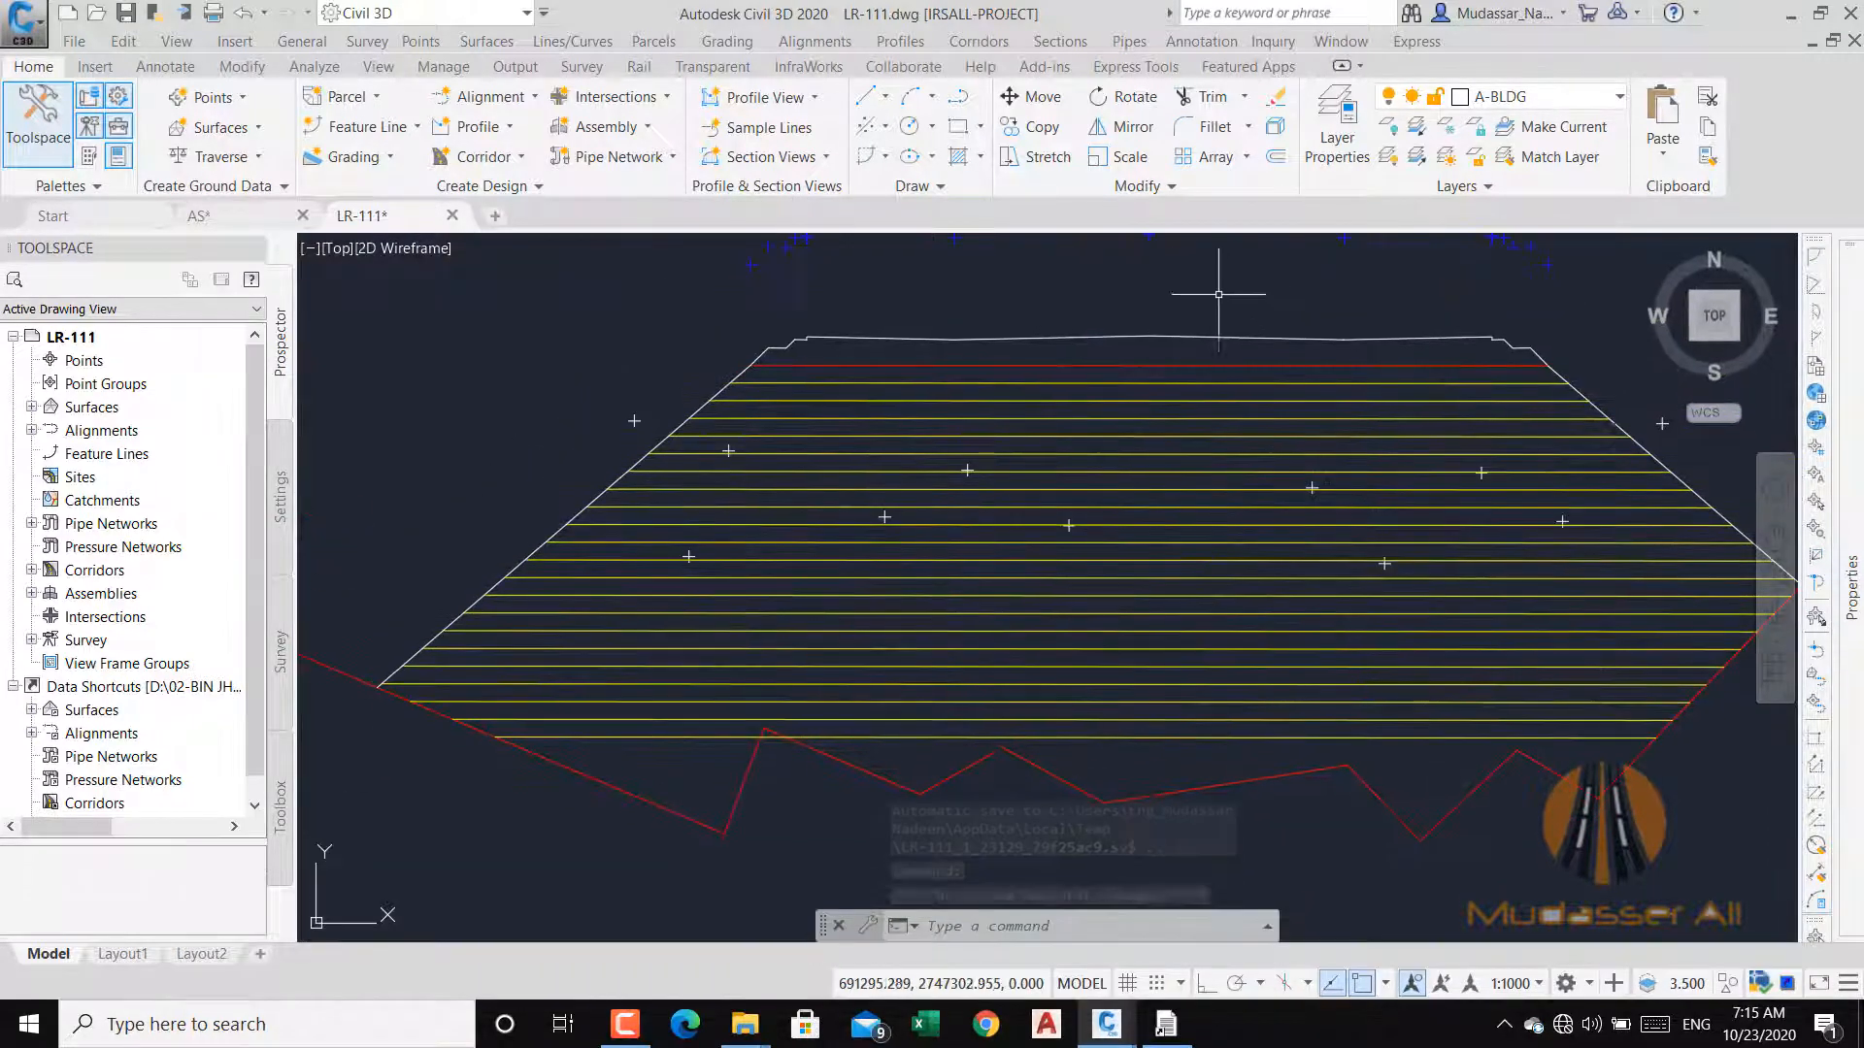
pyautogui.moveTo(1437, 796)
pyautogui.mouseDown(button='middle')
pyautogui.moveTo(1414, 769)
pyautogui.moveTo(1443, 678)
pyautogui.mouseUp(button='middle')
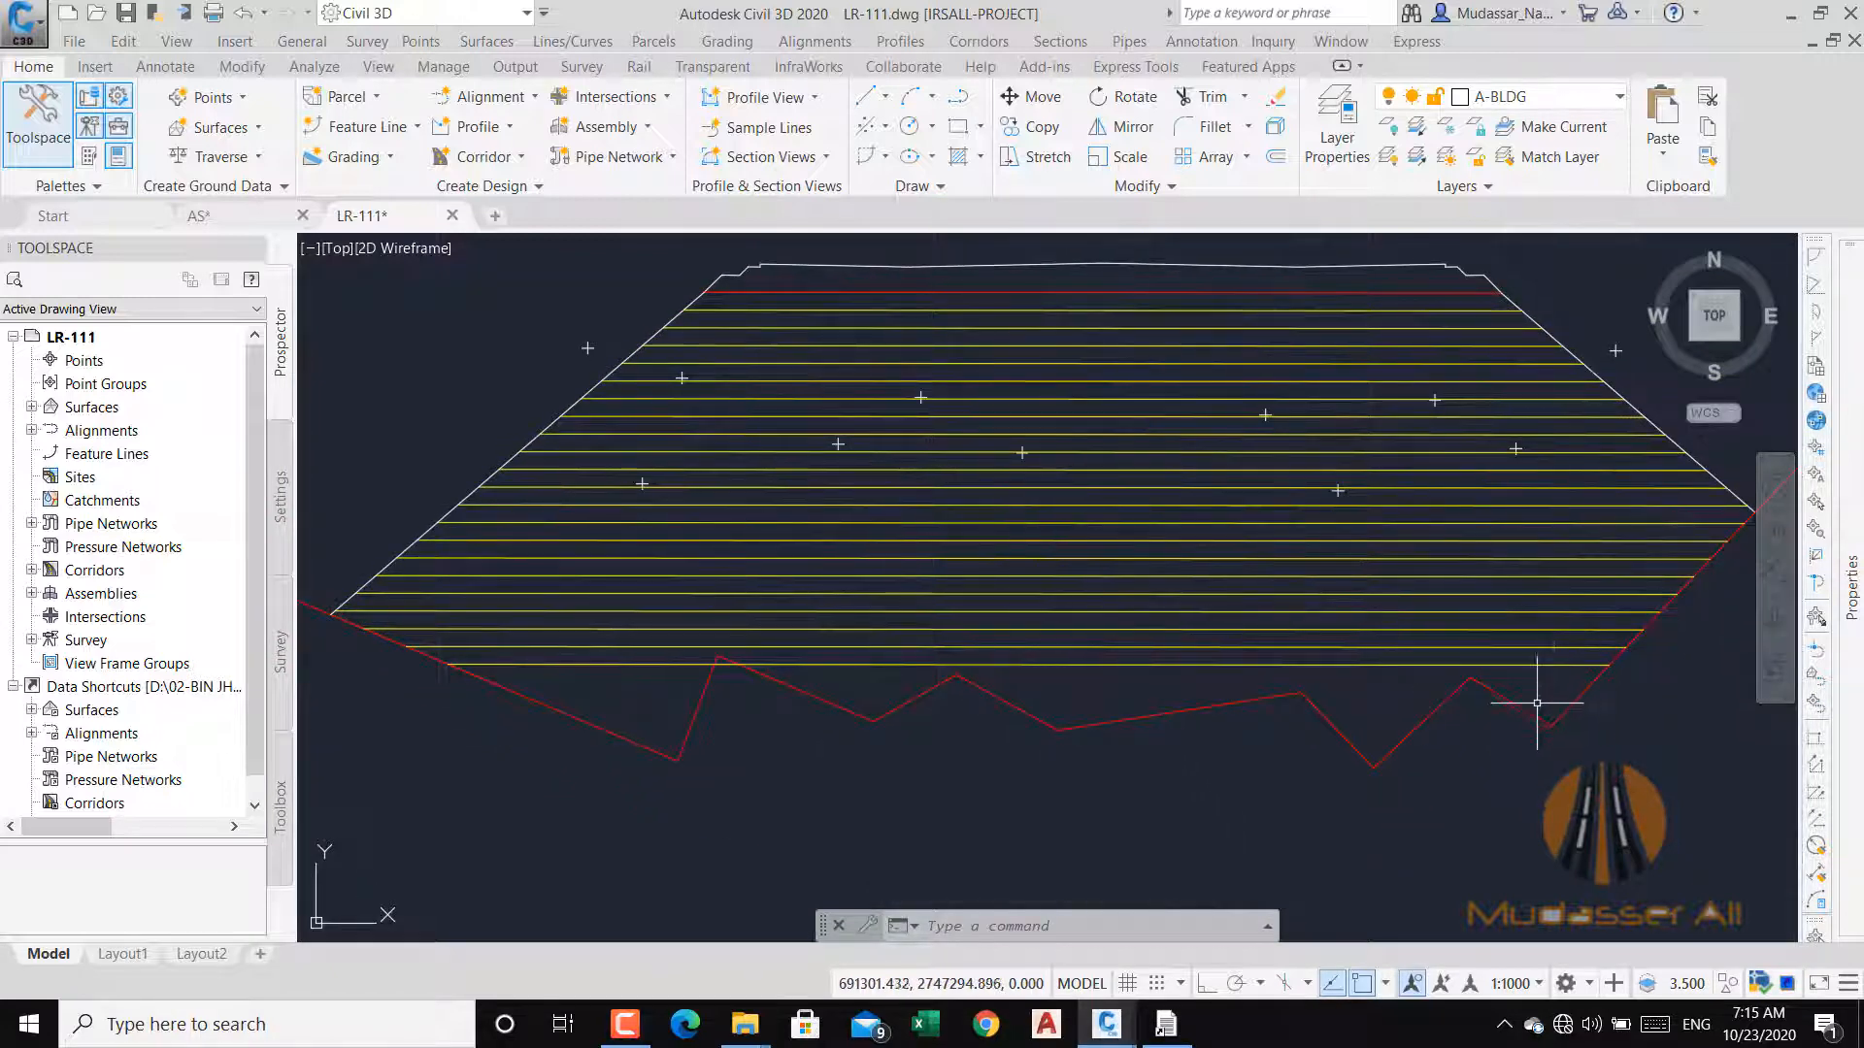
pyautogui.write('BO')
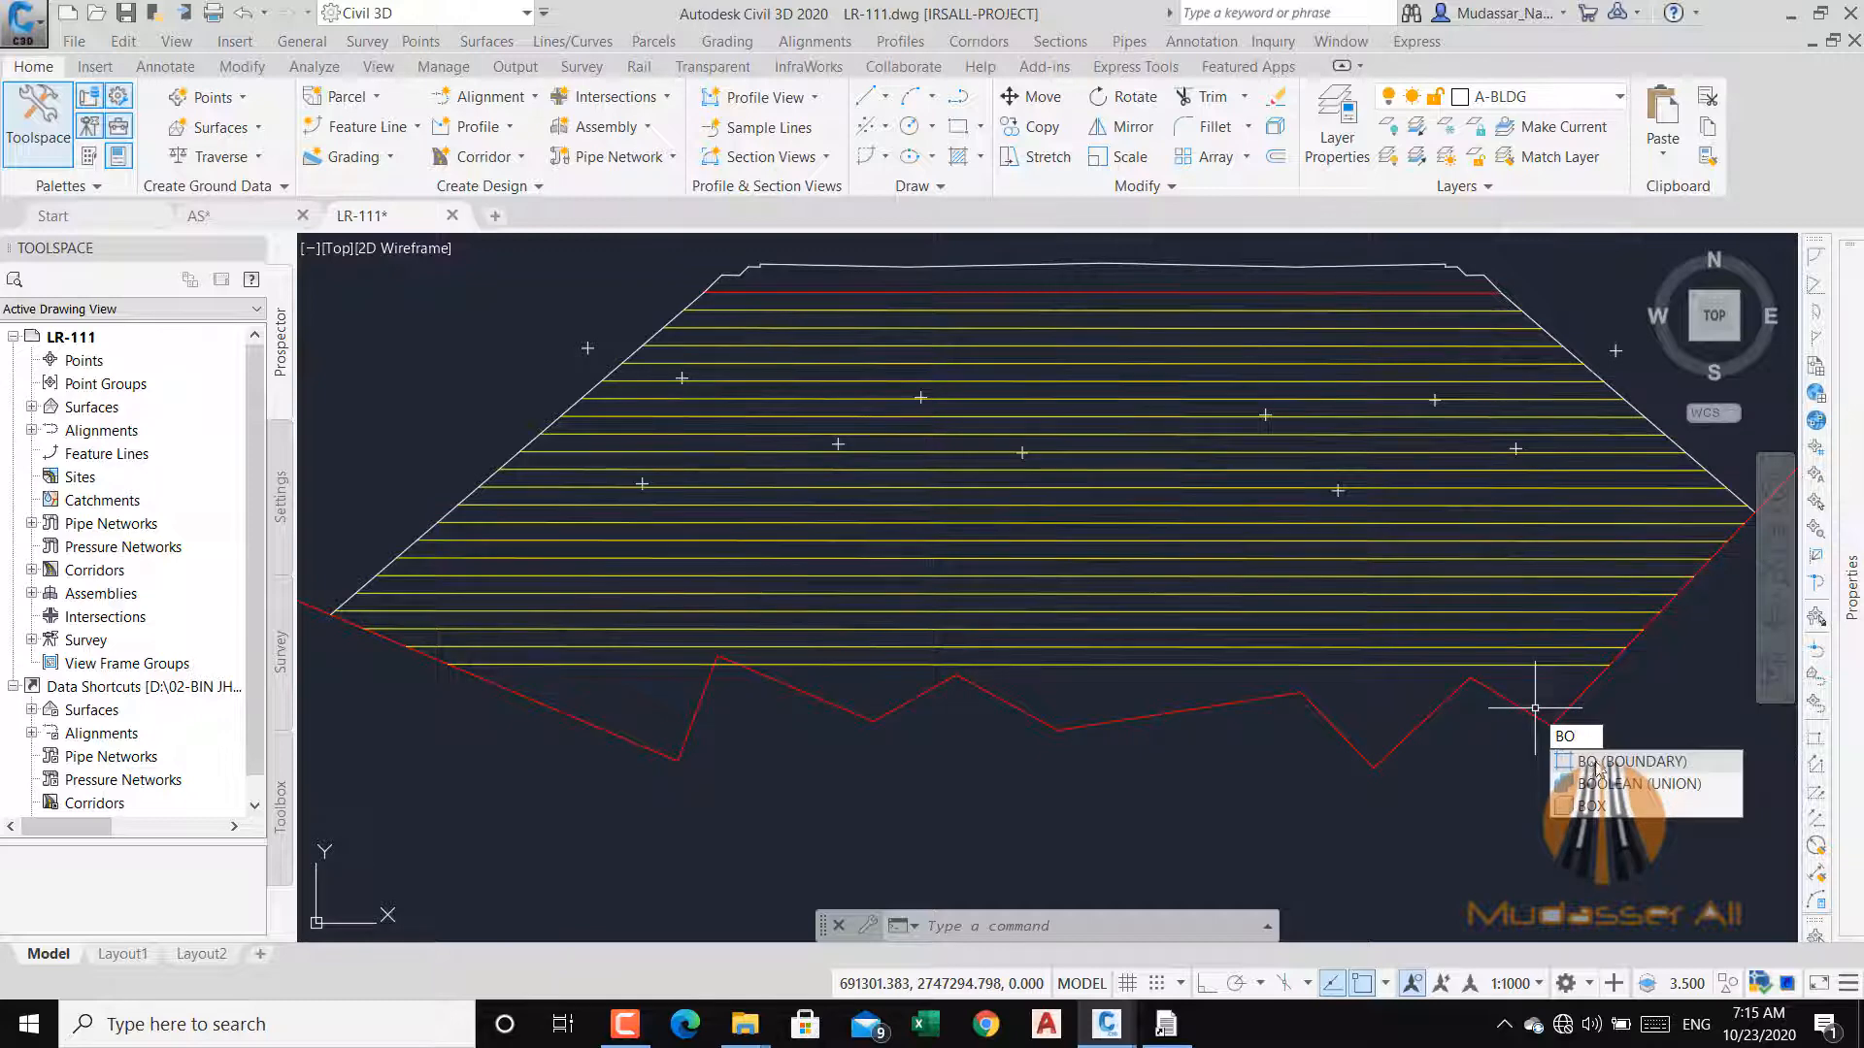
pyautogui.press('Return')
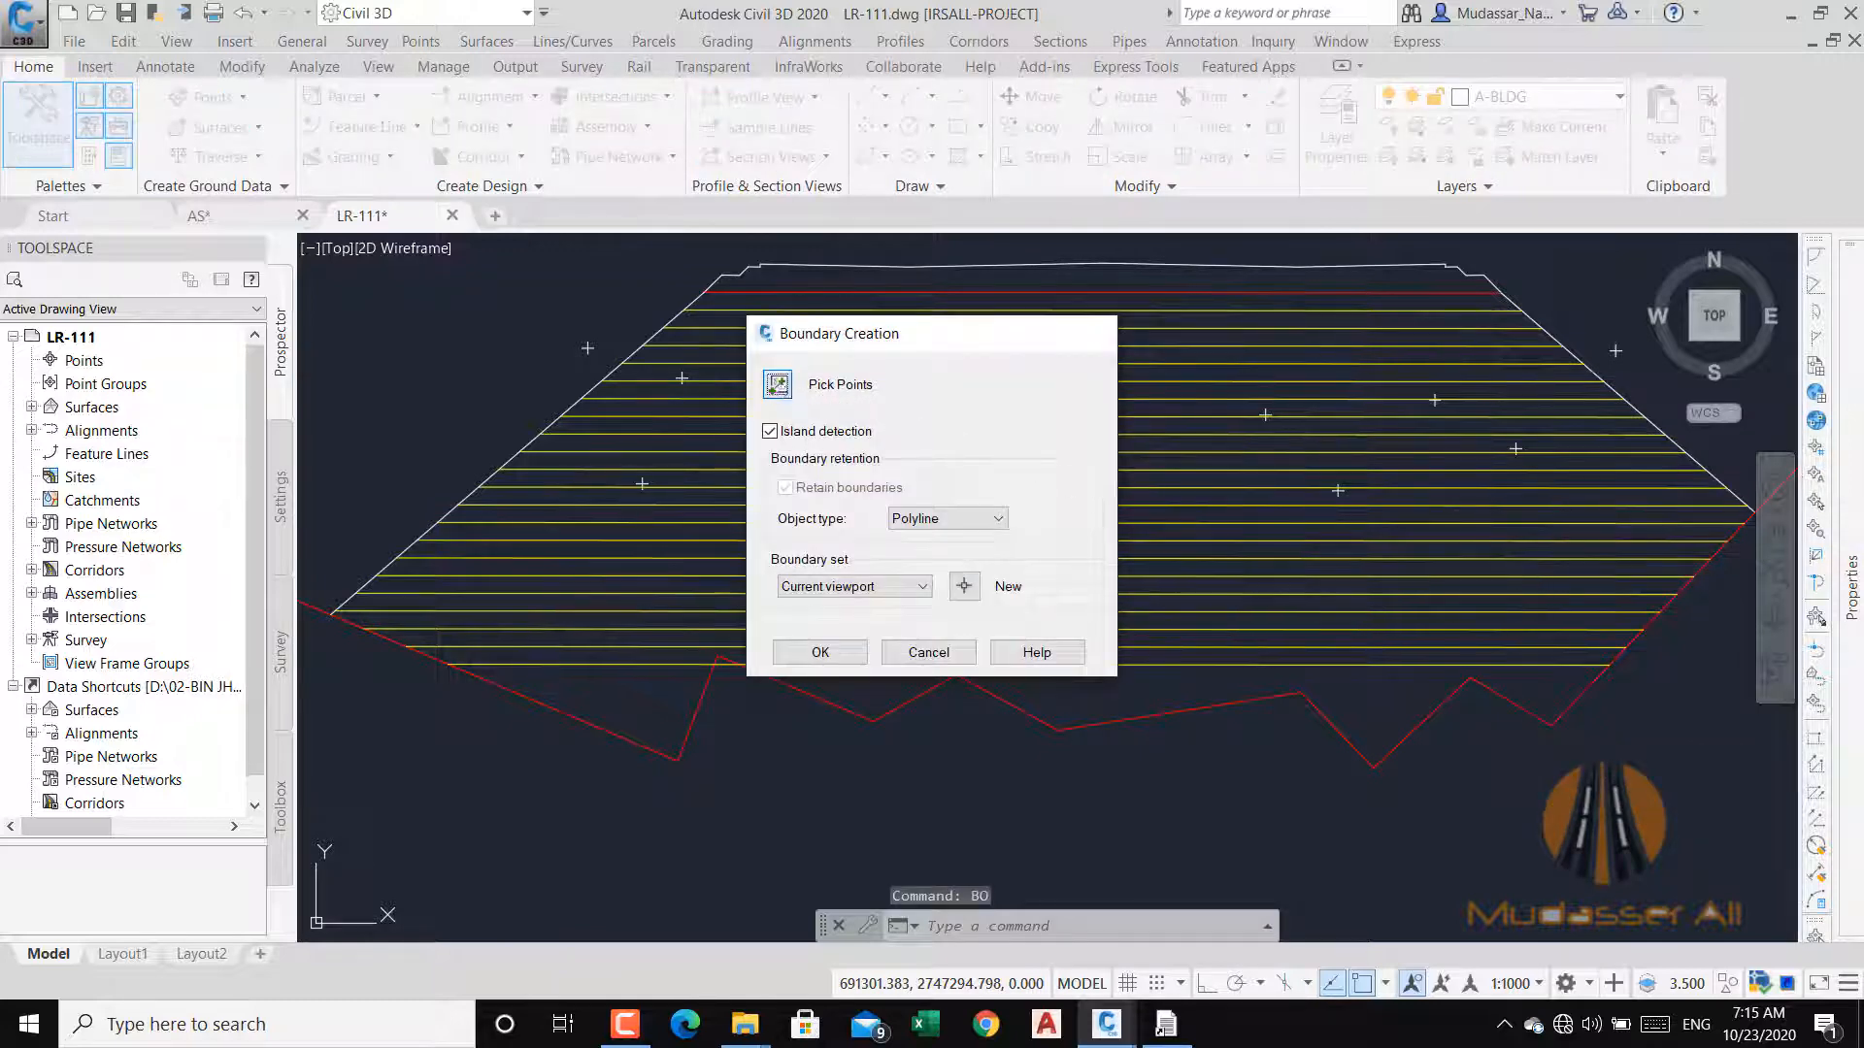
pyautogui.click(776, 385)
pyautogui.click(883, 683)
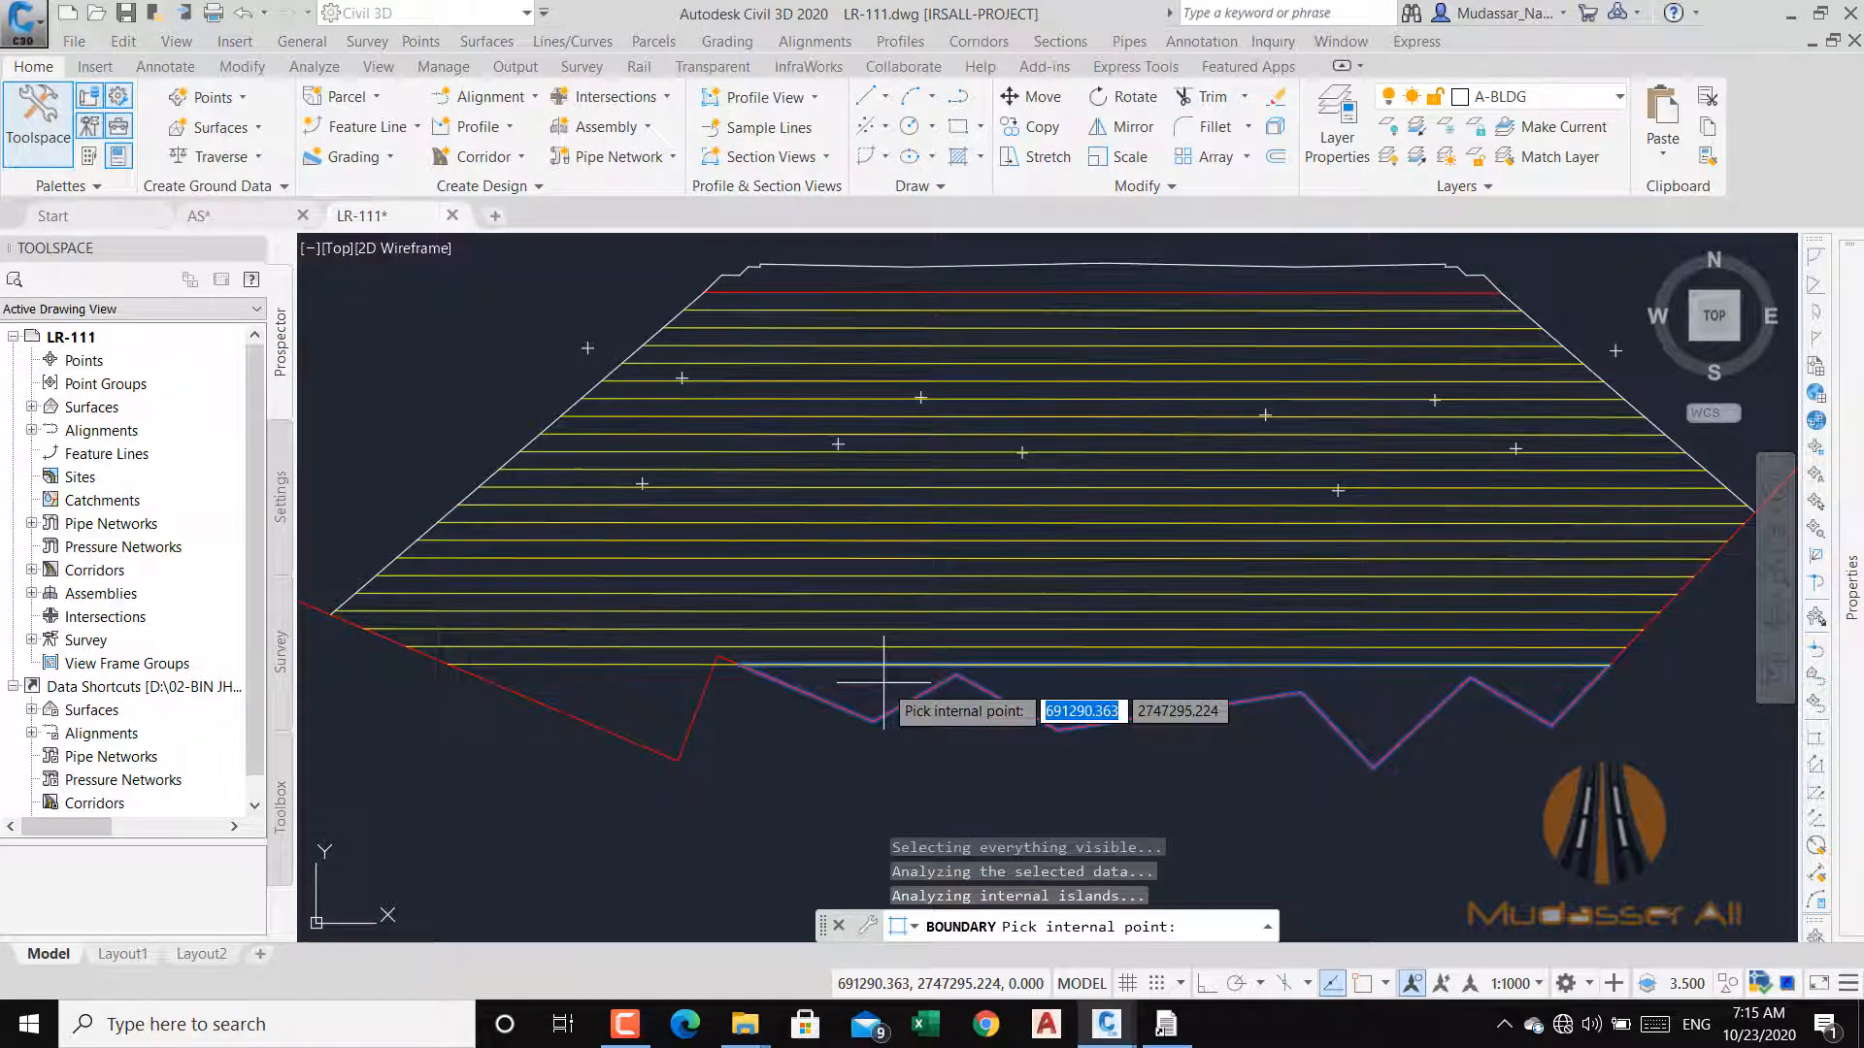
pyautogui.click(609, 712)
pyautogui.press('Return')
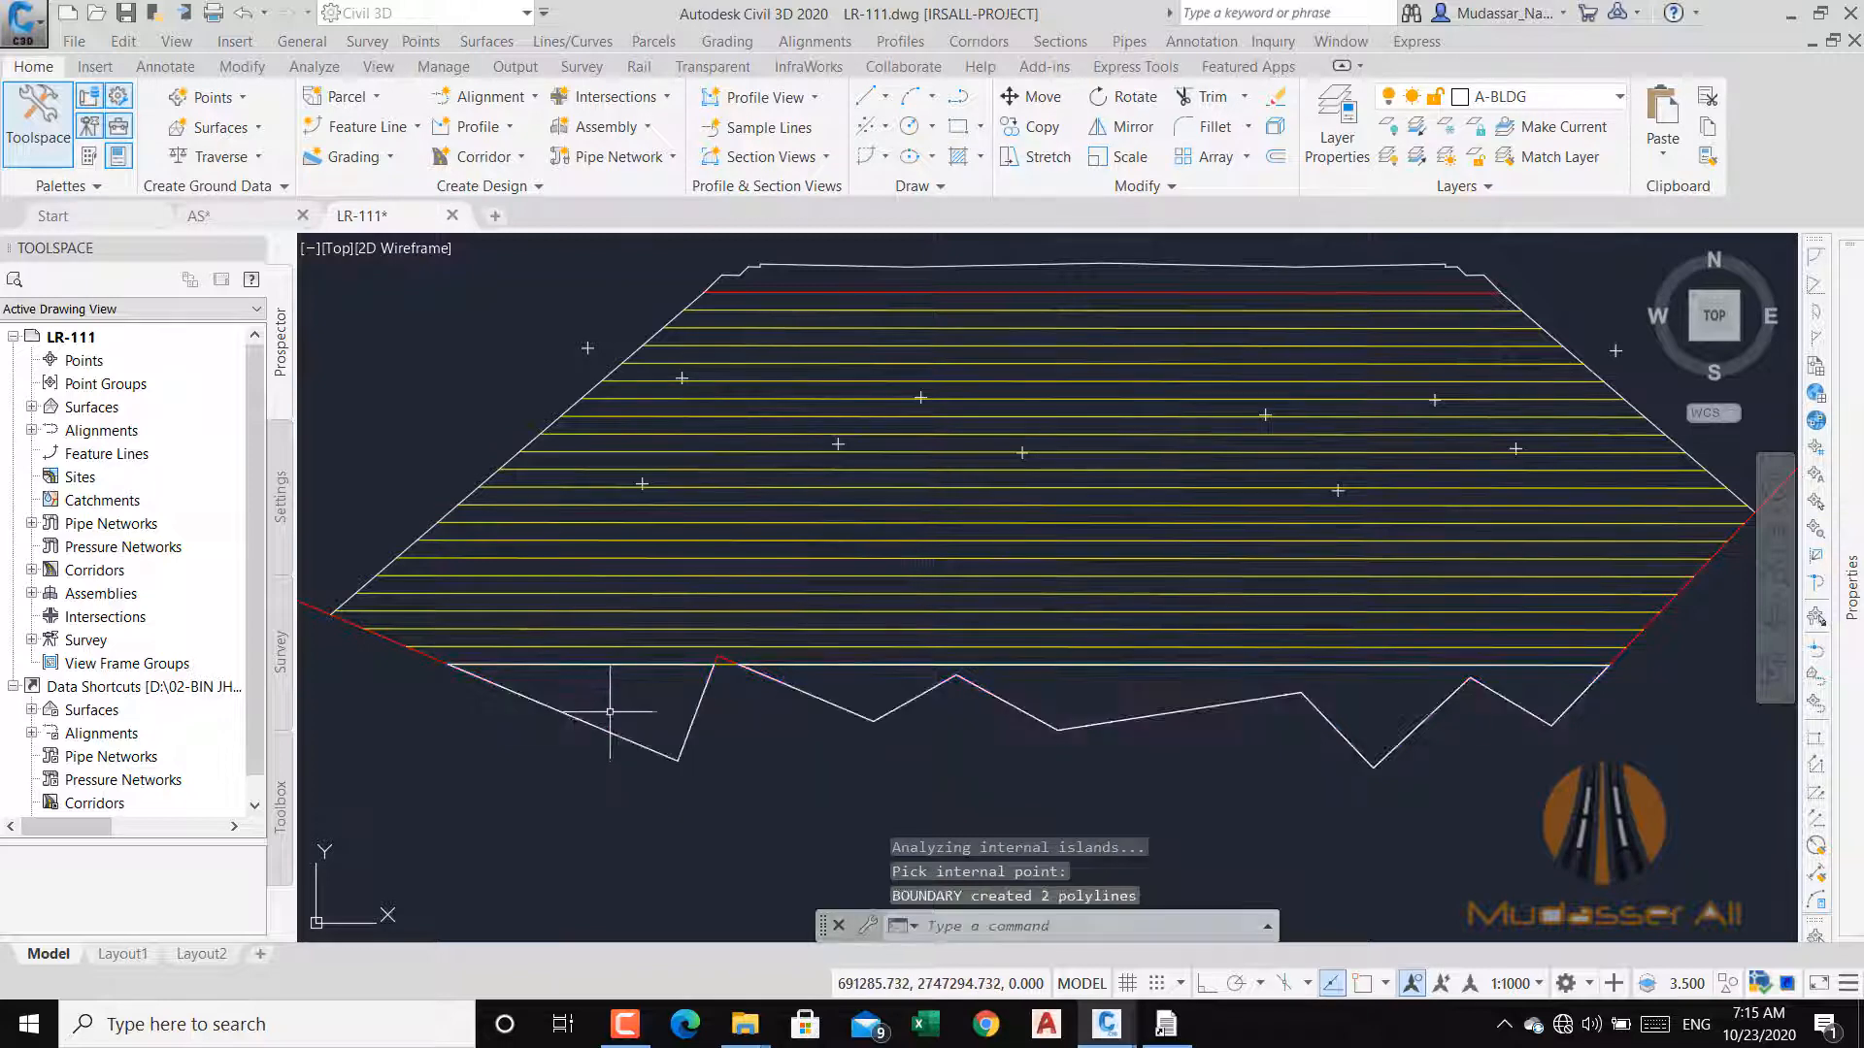
pyautogui.click(625, 660)
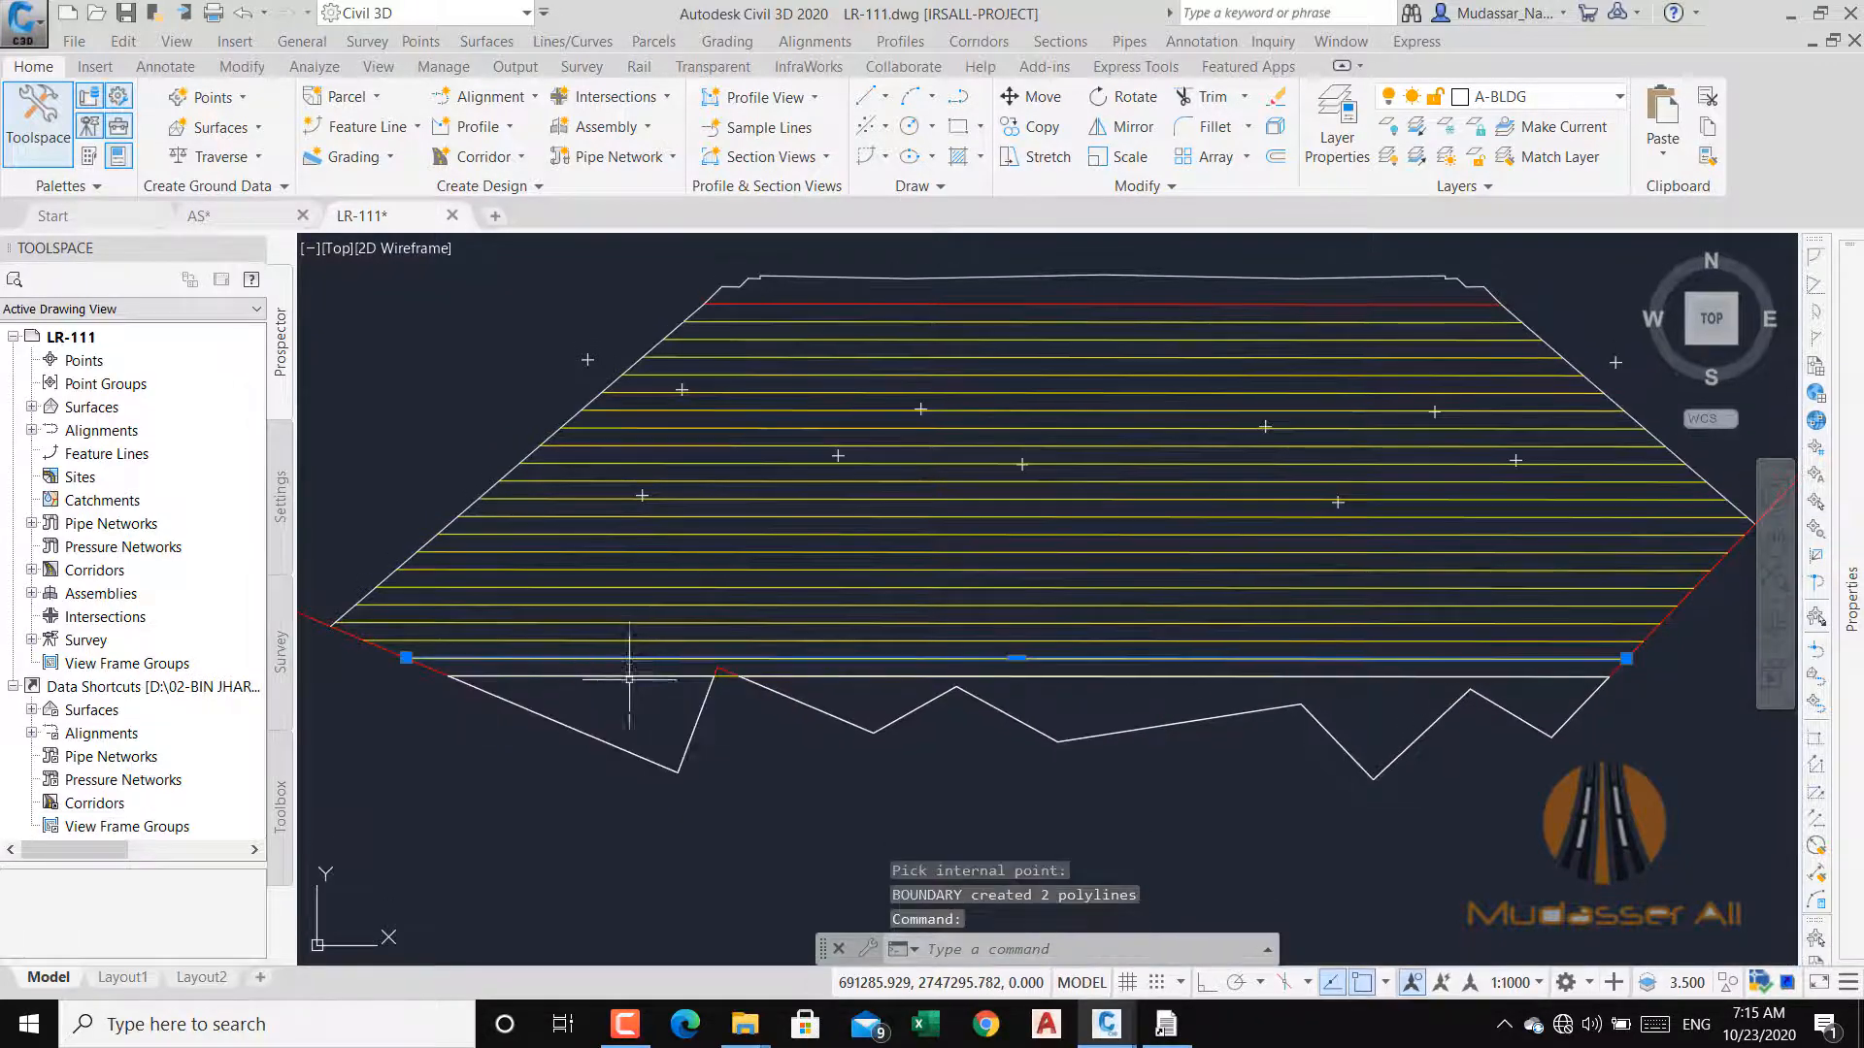
pyautogui.press('Escape')
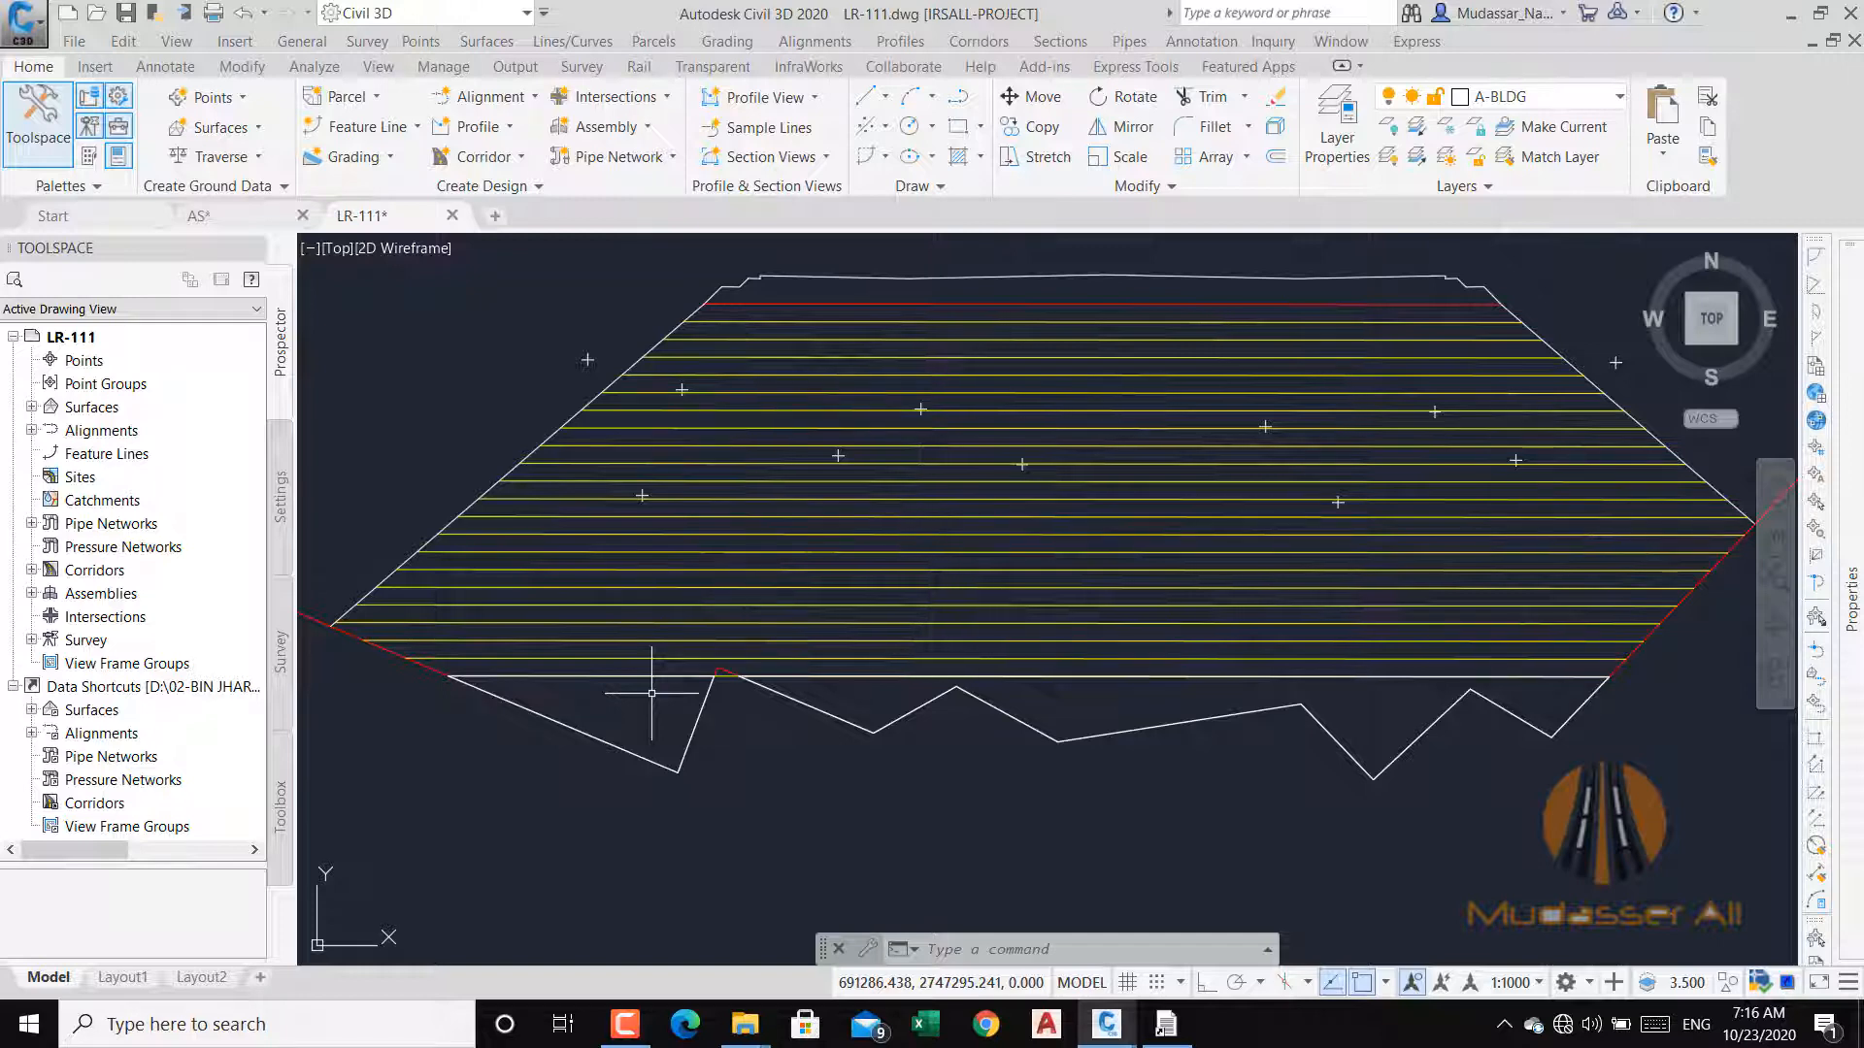
pyautogui.click(624, 1027)
pyautogui.click(624, 1027)
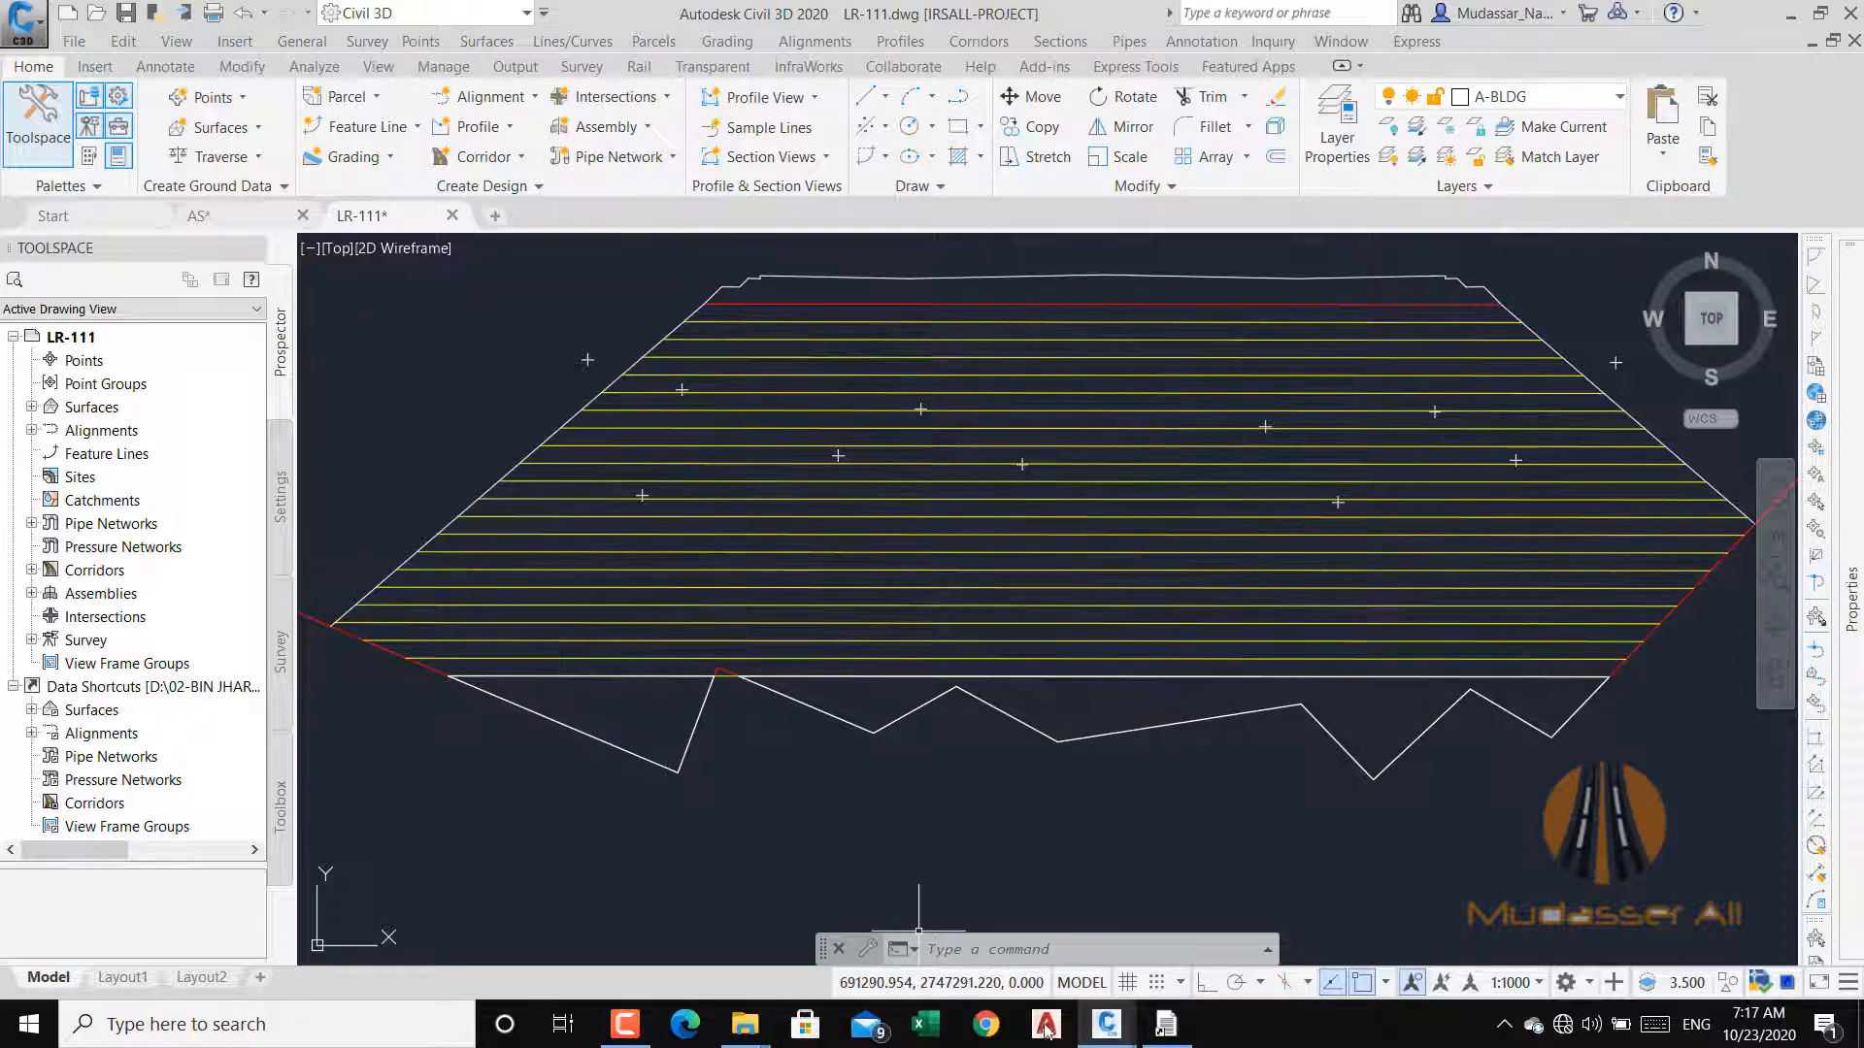
pyautogui.click(1164, 1030)
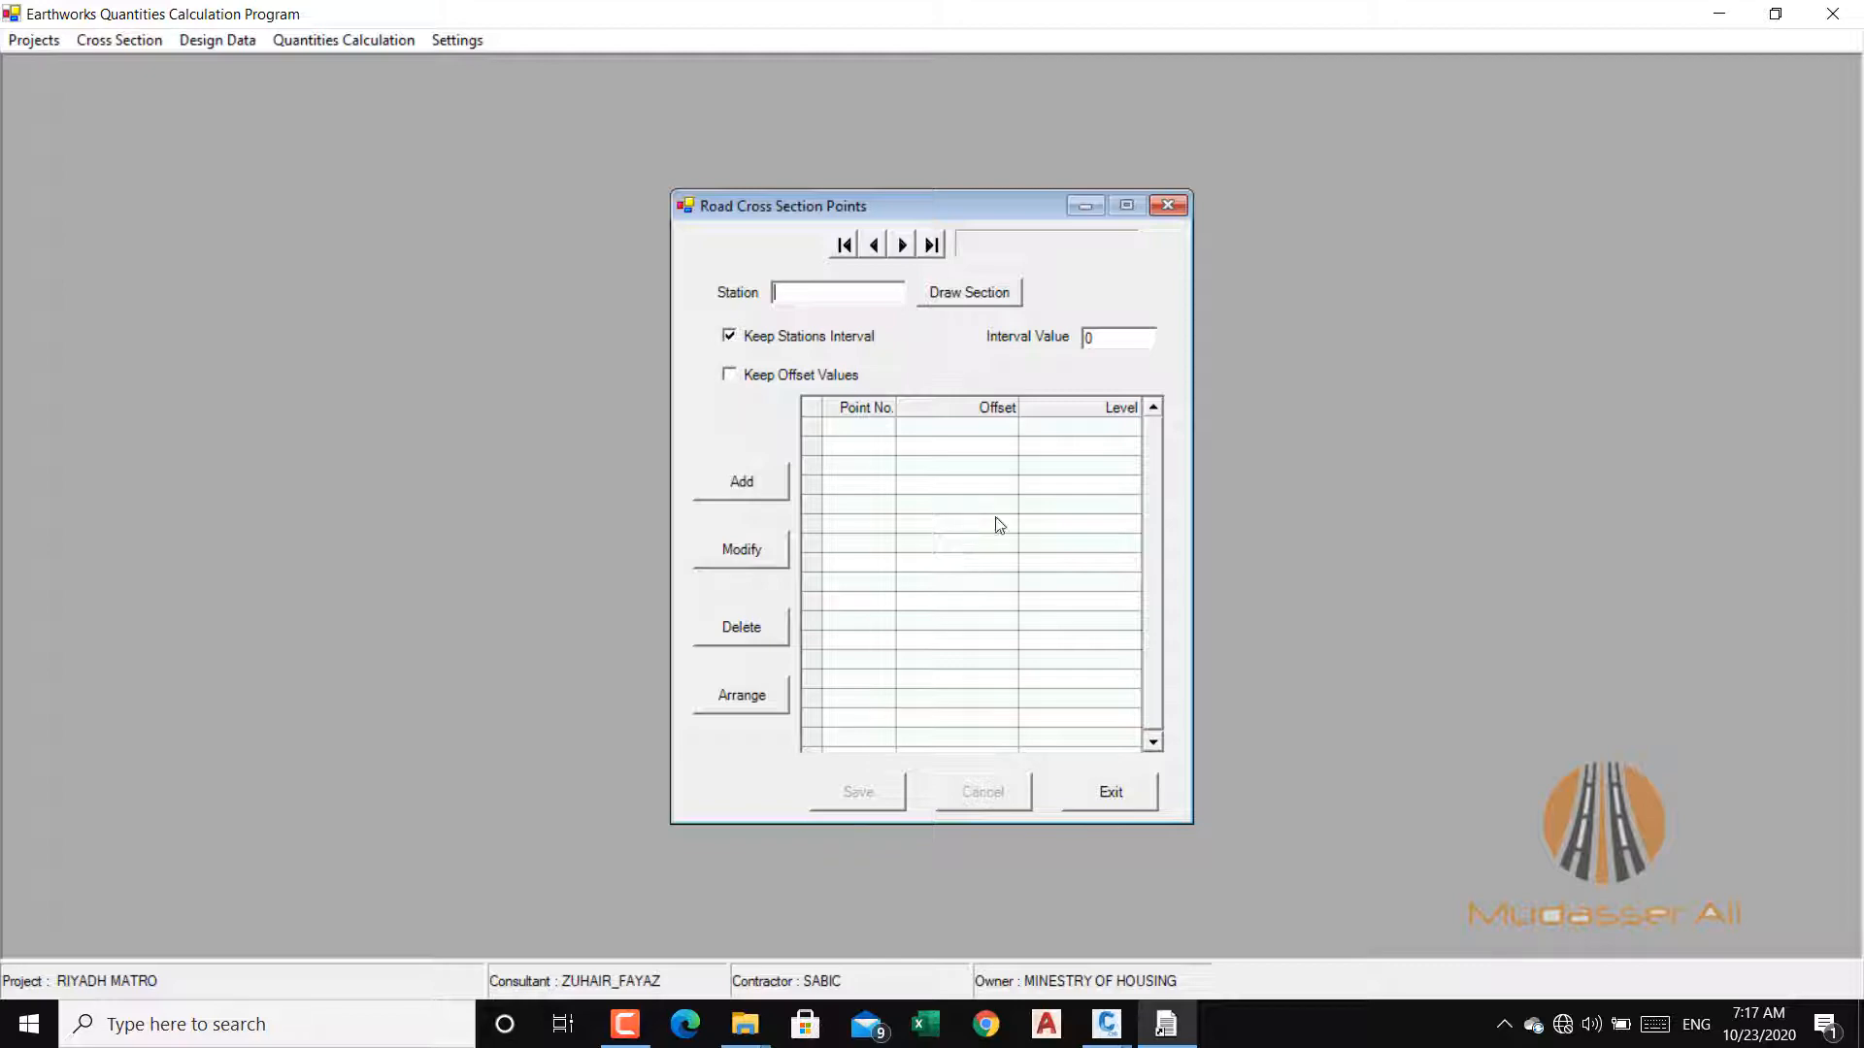
pyautogui.click(1721, 5)
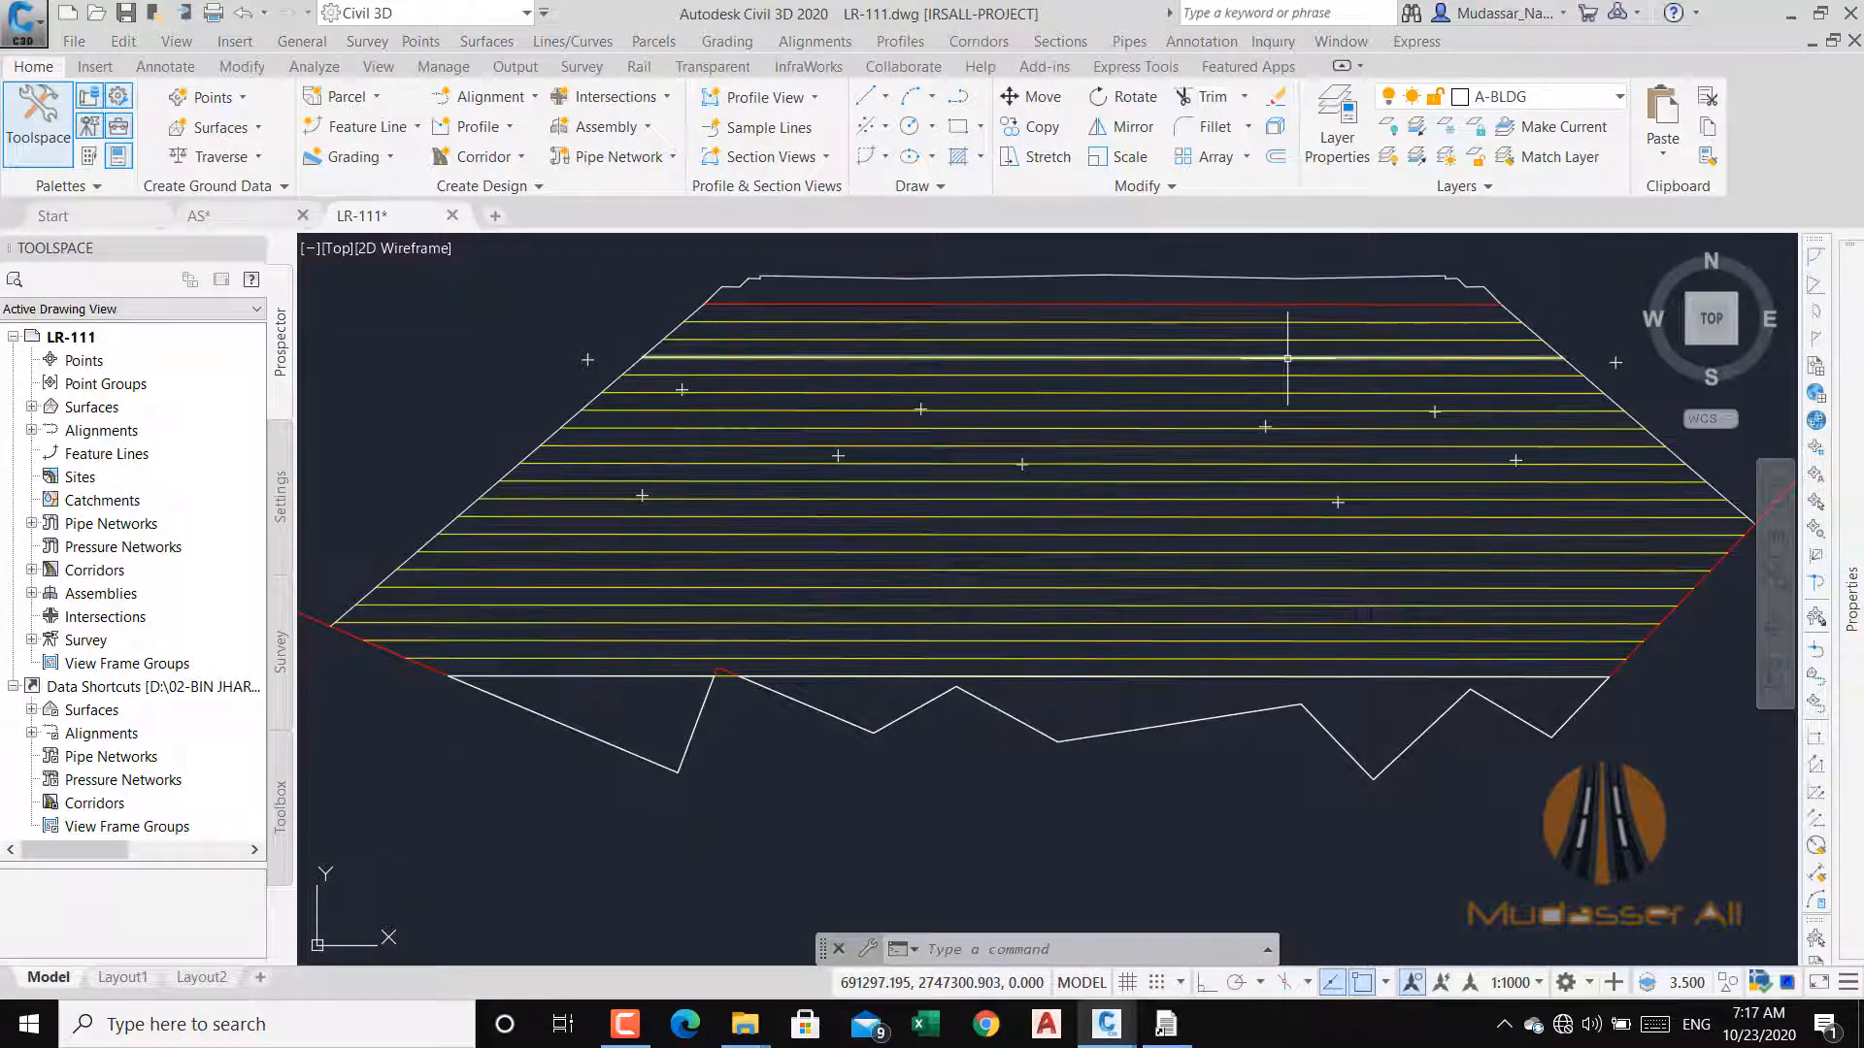
pyautogui.moveTo(1287, 359)
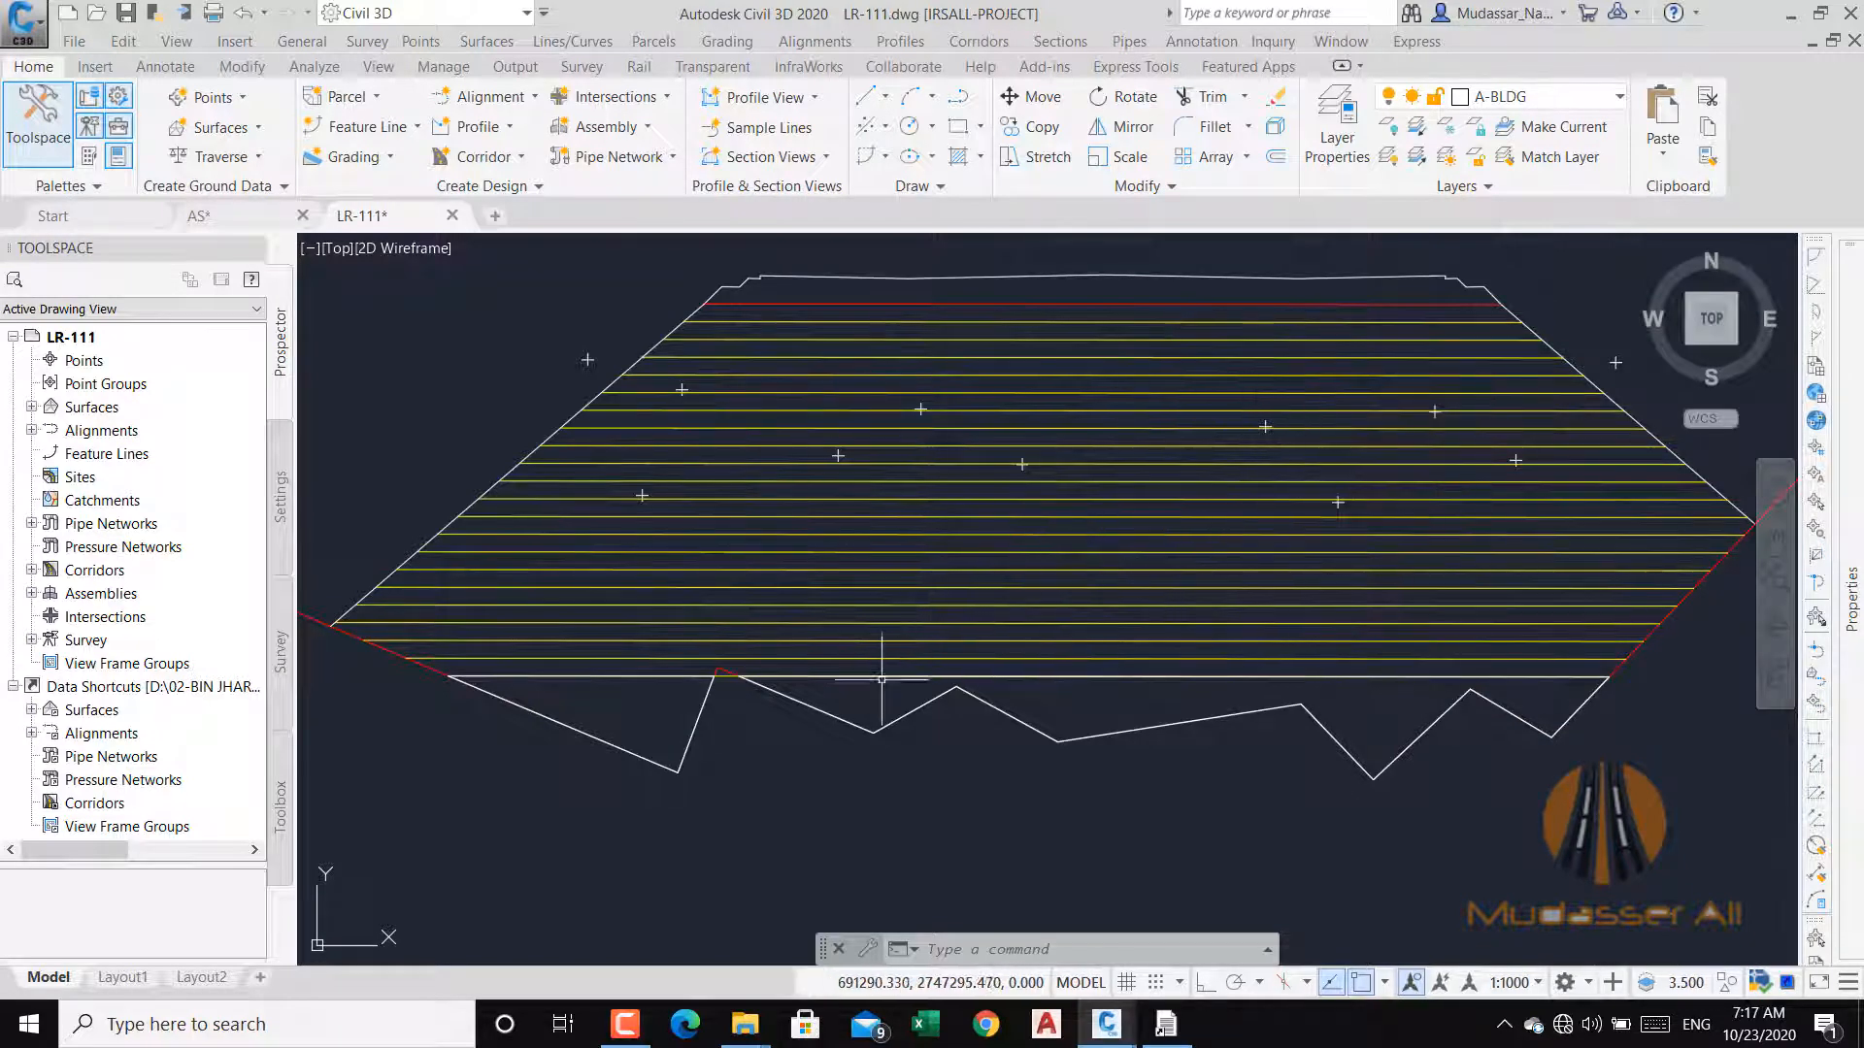
pyautogui.click(1165, 1024)
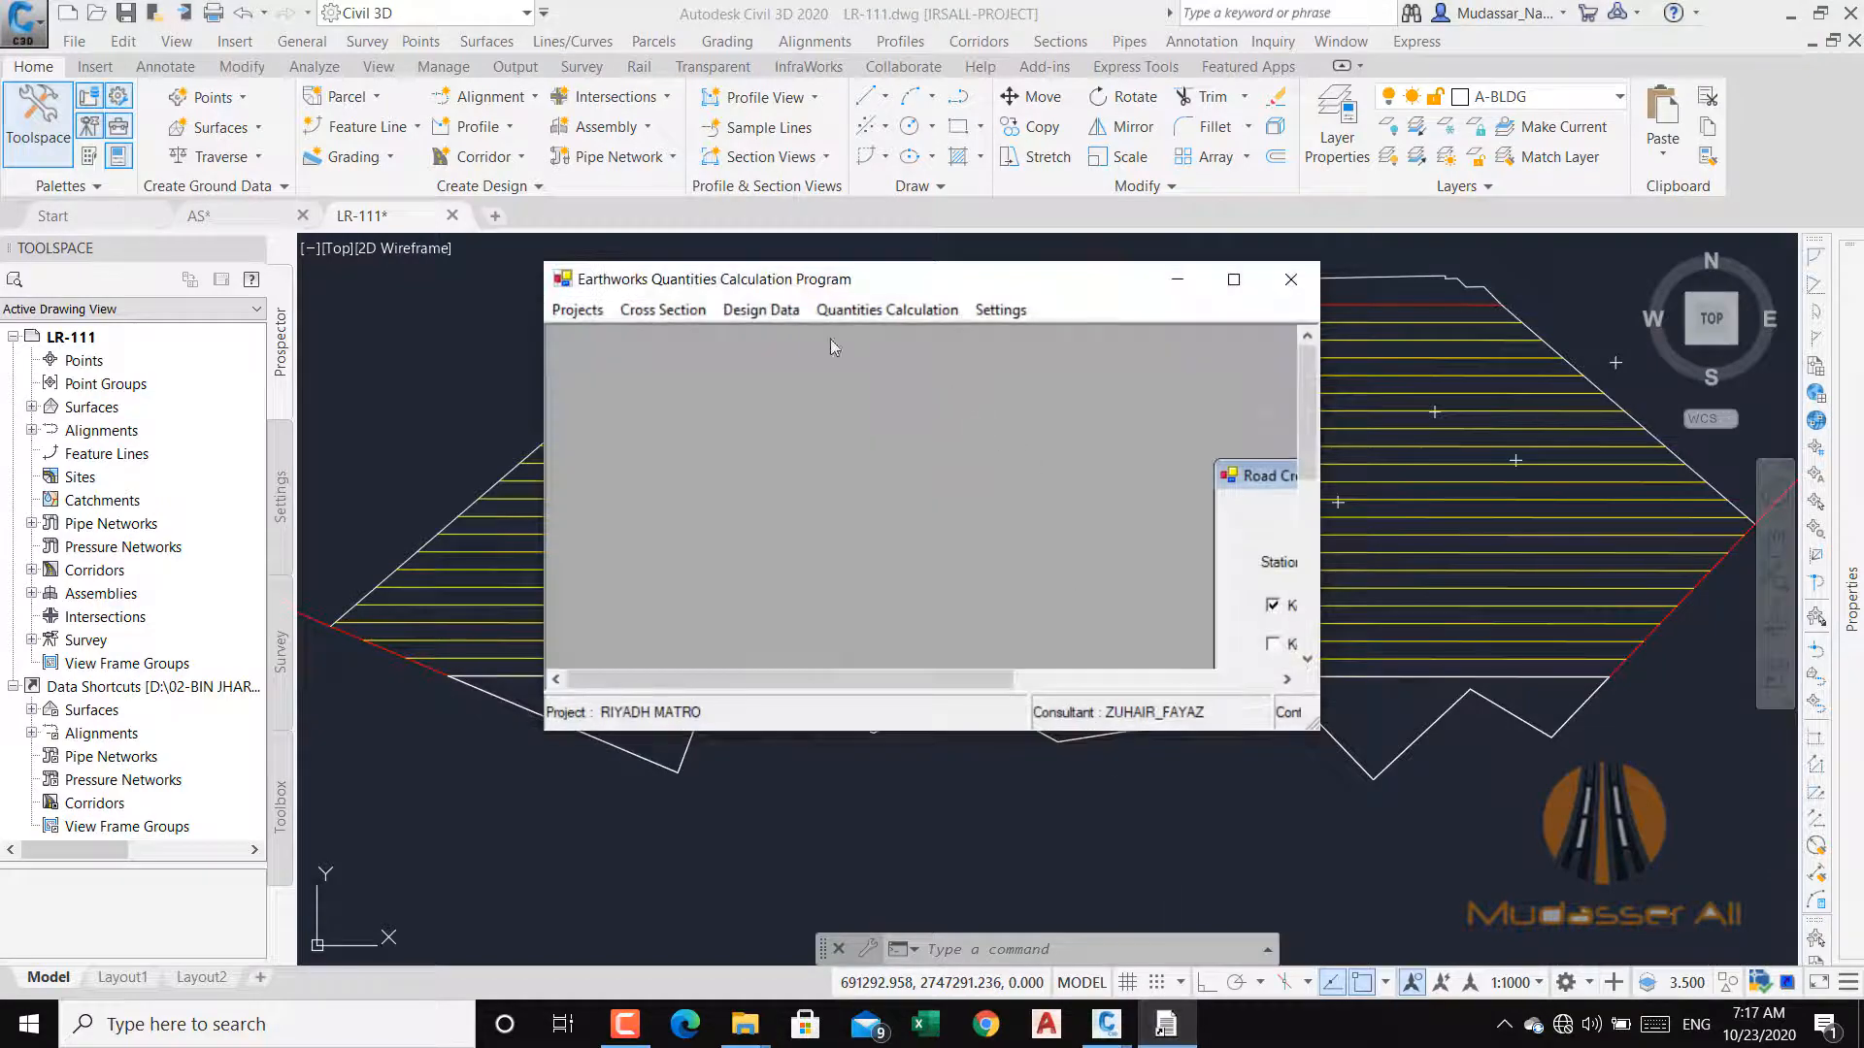
pyautogui.click(1232, 281)
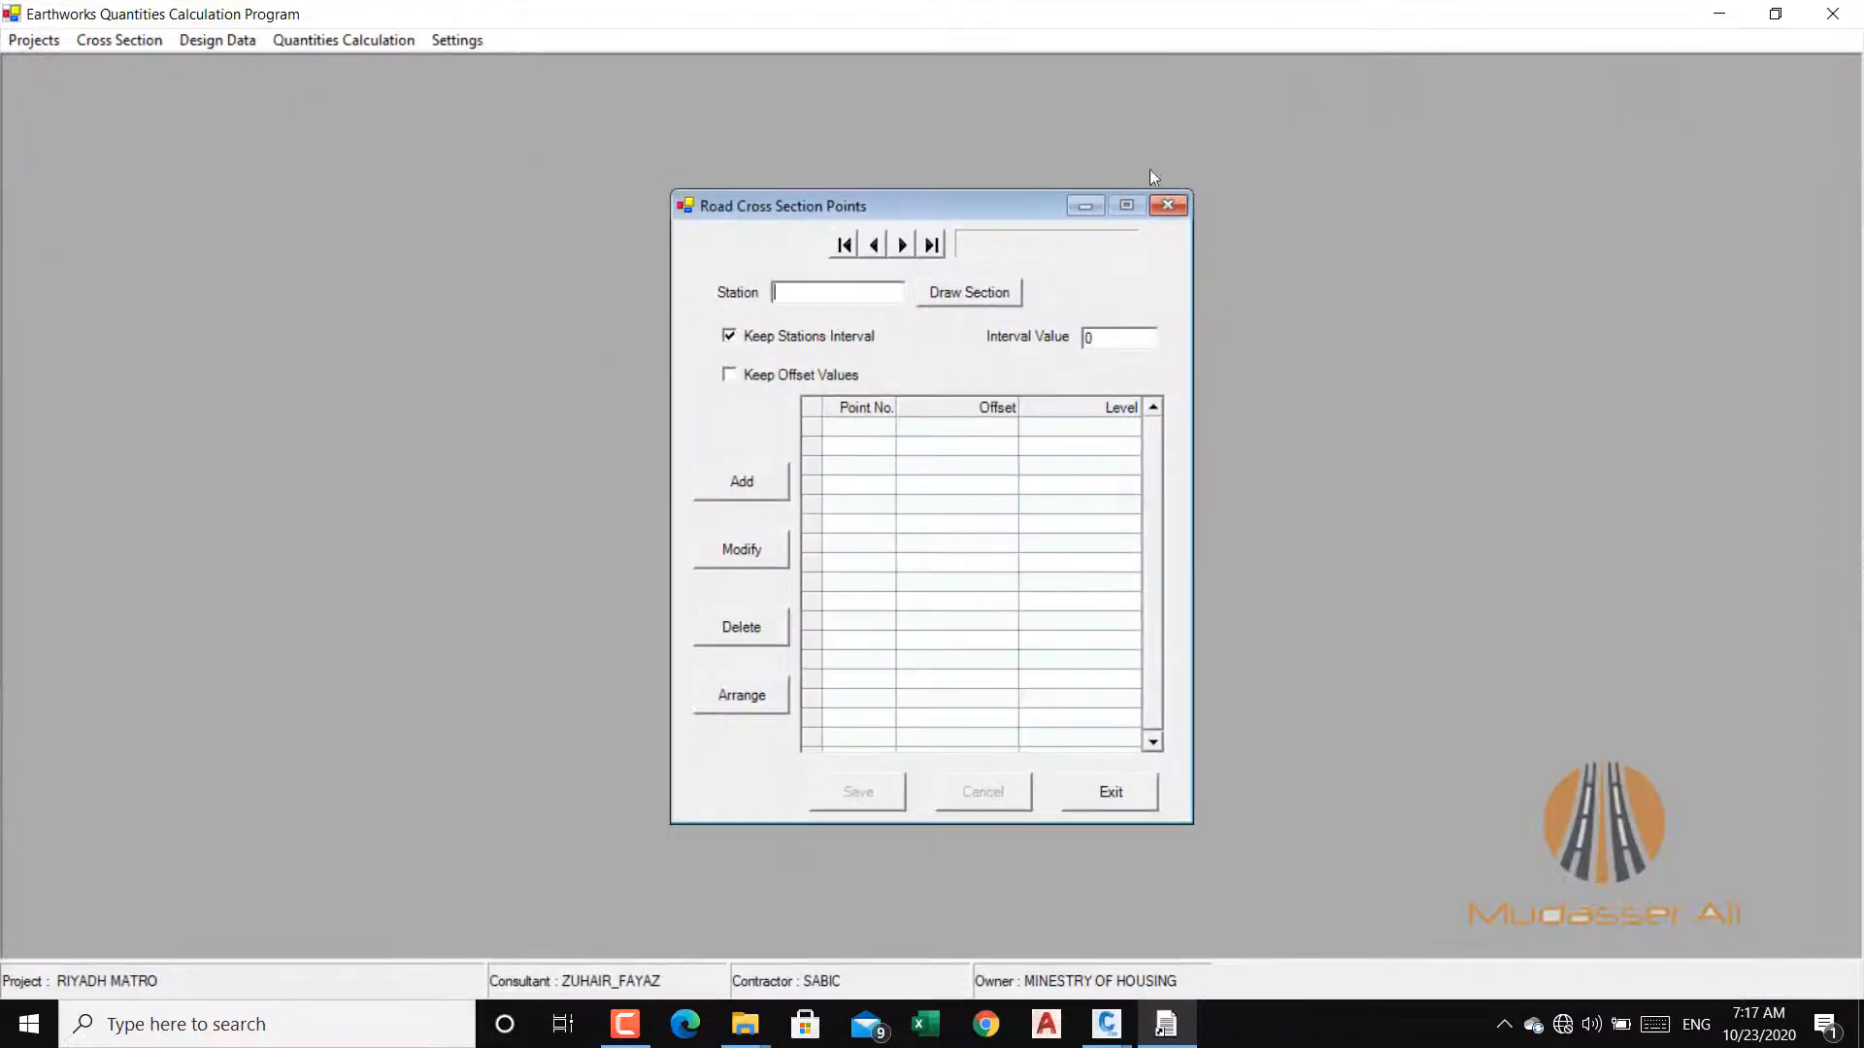
pyautogui.click(1720, 13)
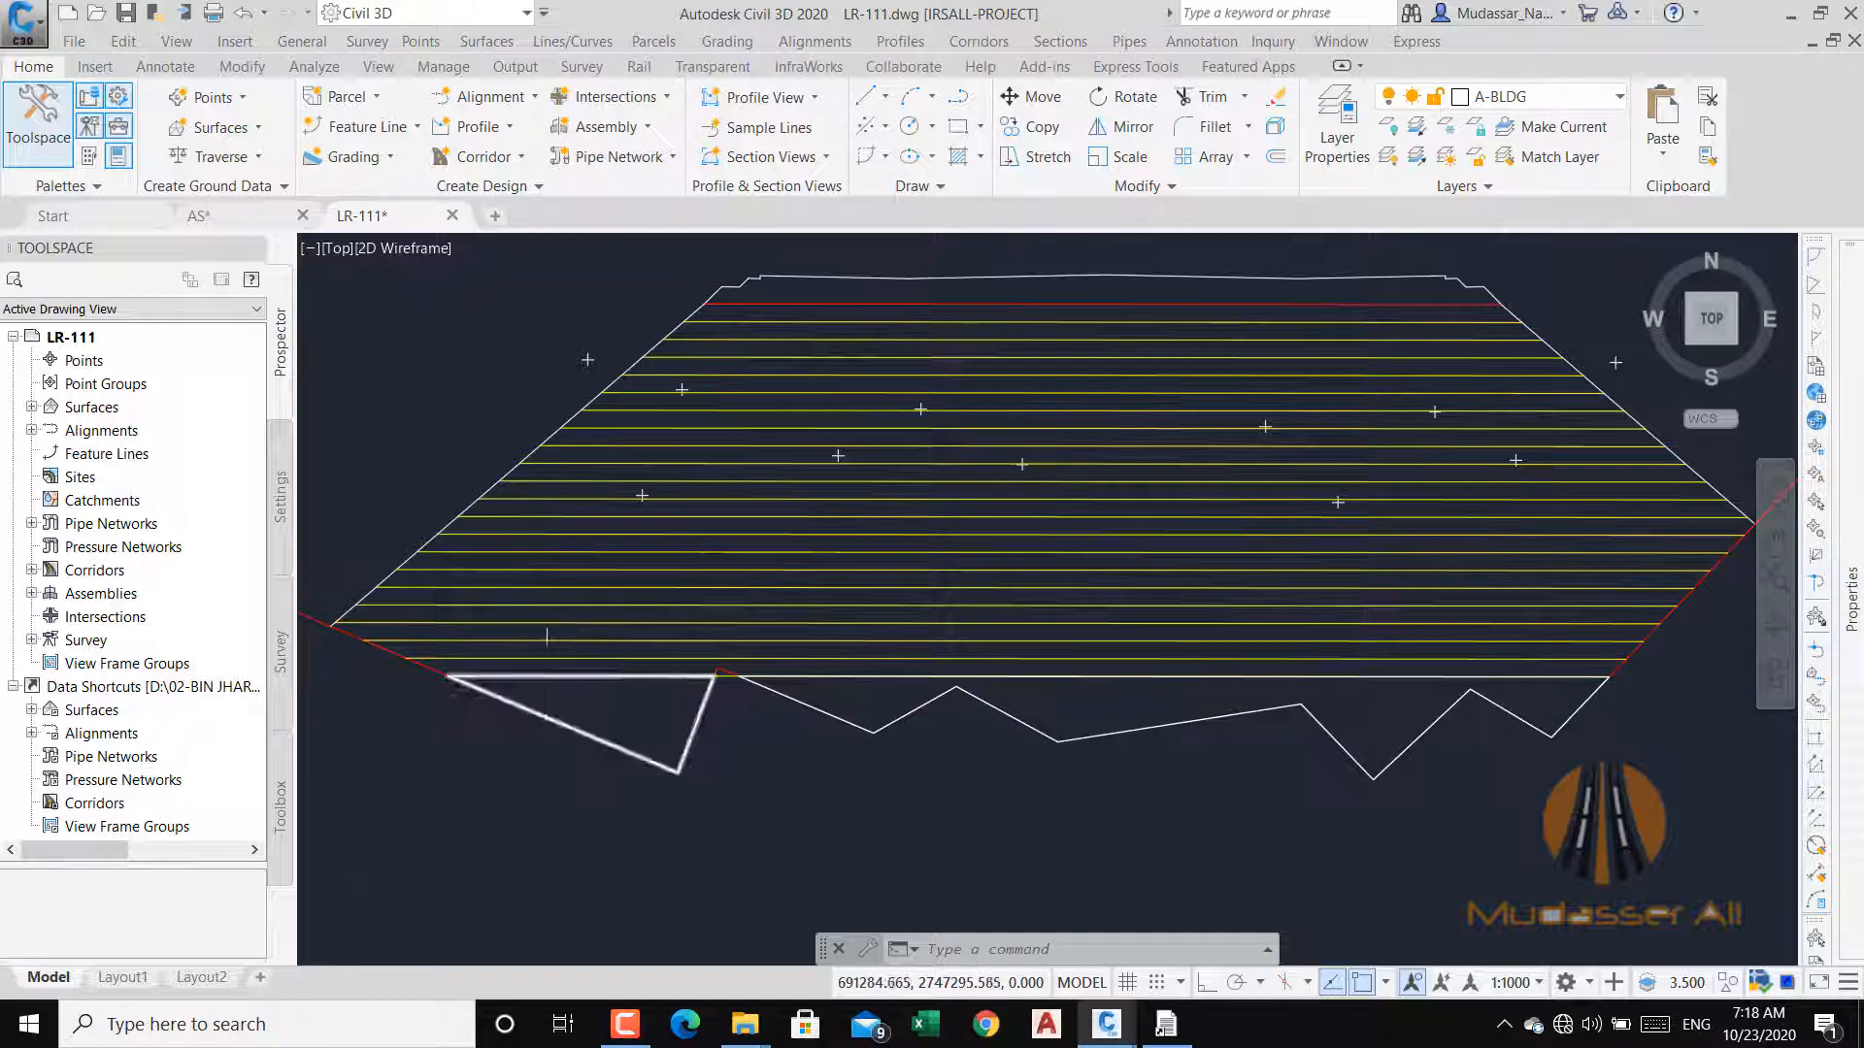
pyautogui.scroll(4, 544, 673)
pyautogui.scroll(-2, 479, 686)
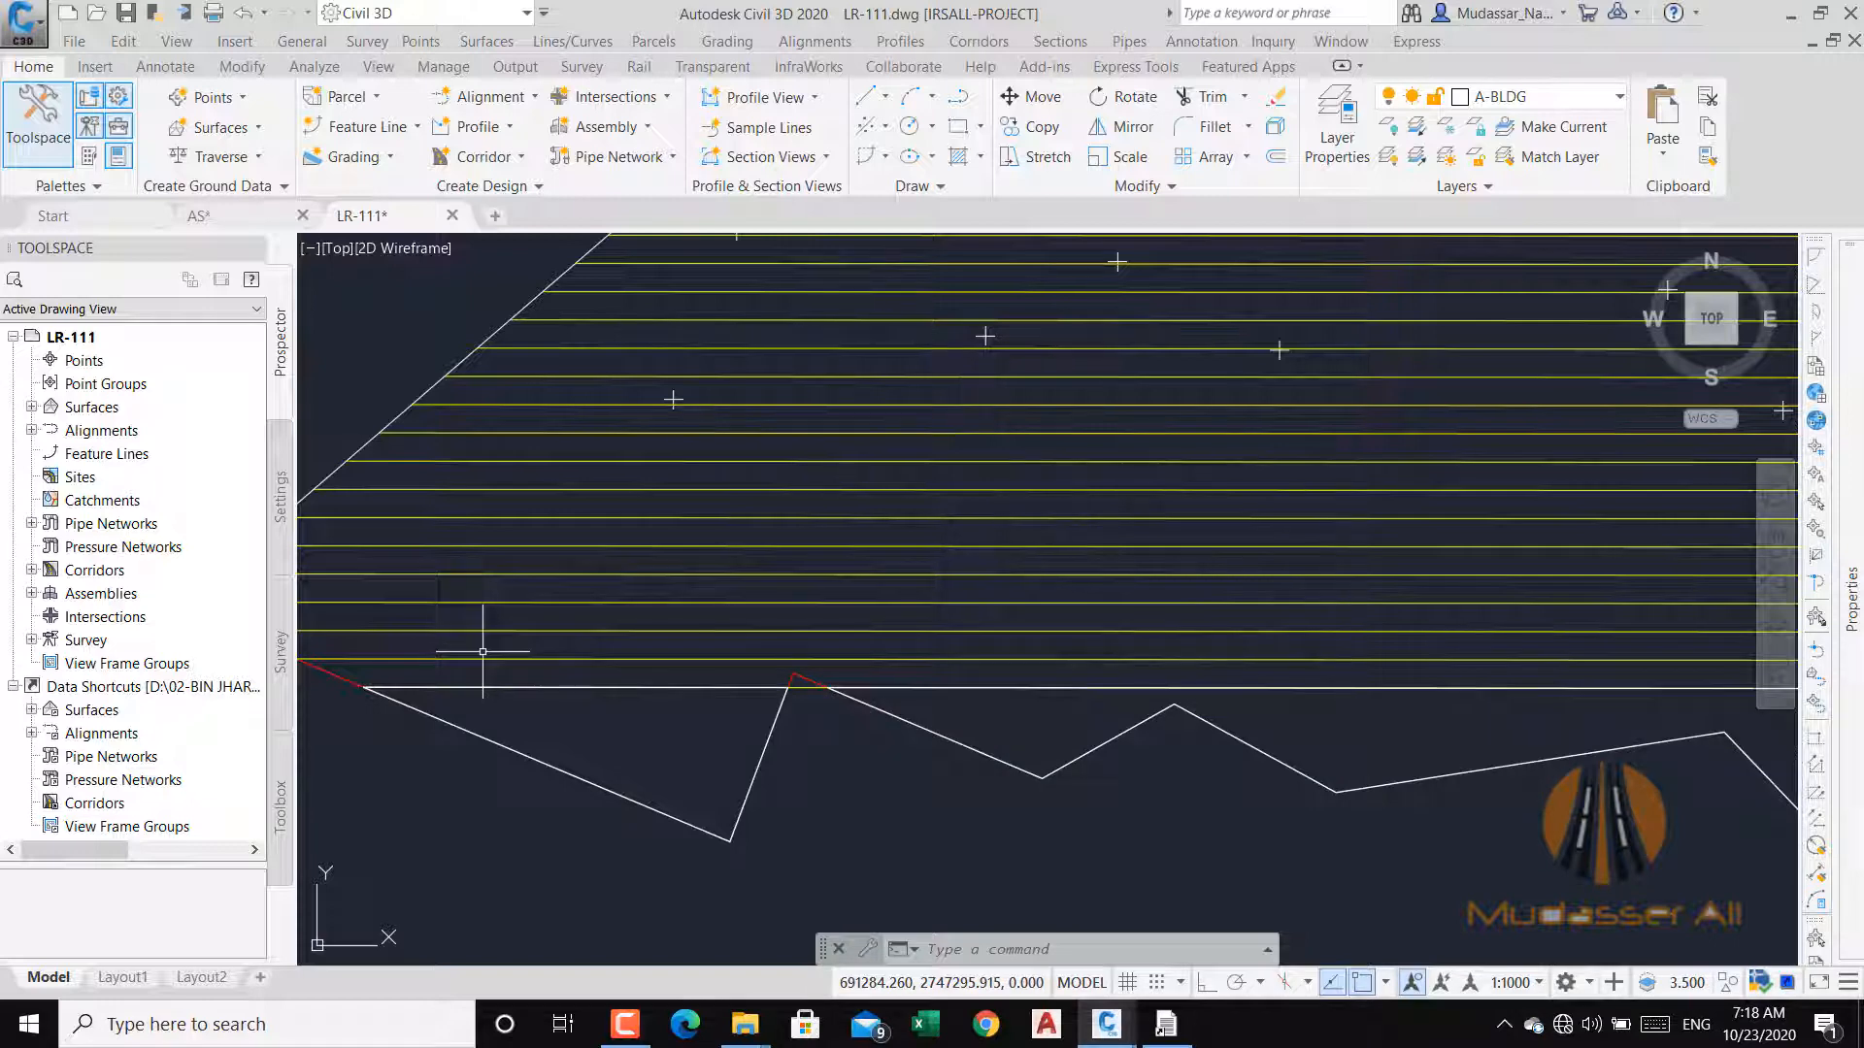
# Switch to the Earthworks Quantities Calculation Program, review the road cross section points at several stations, and exit the points dialog.
pyautogui.click(1165, 1024)
pyautogui.click(1233, 279)
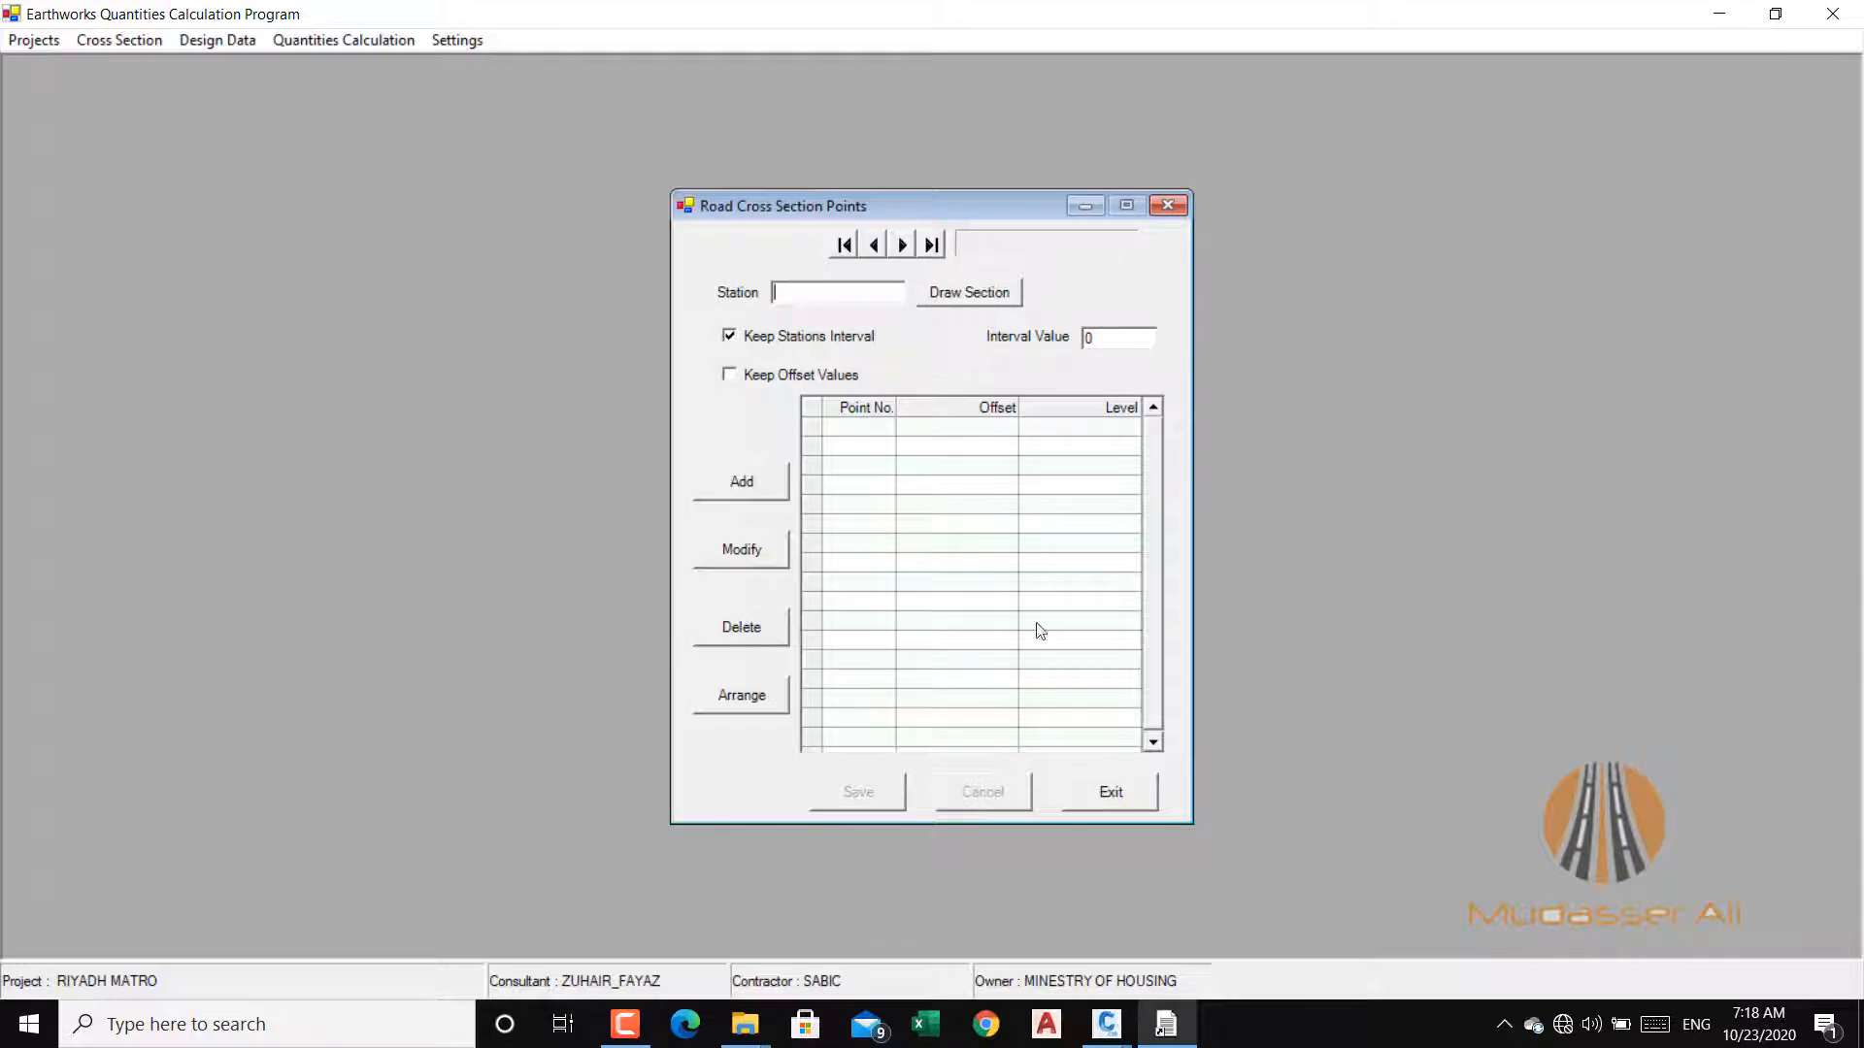
pyautogui.click(844, 244)
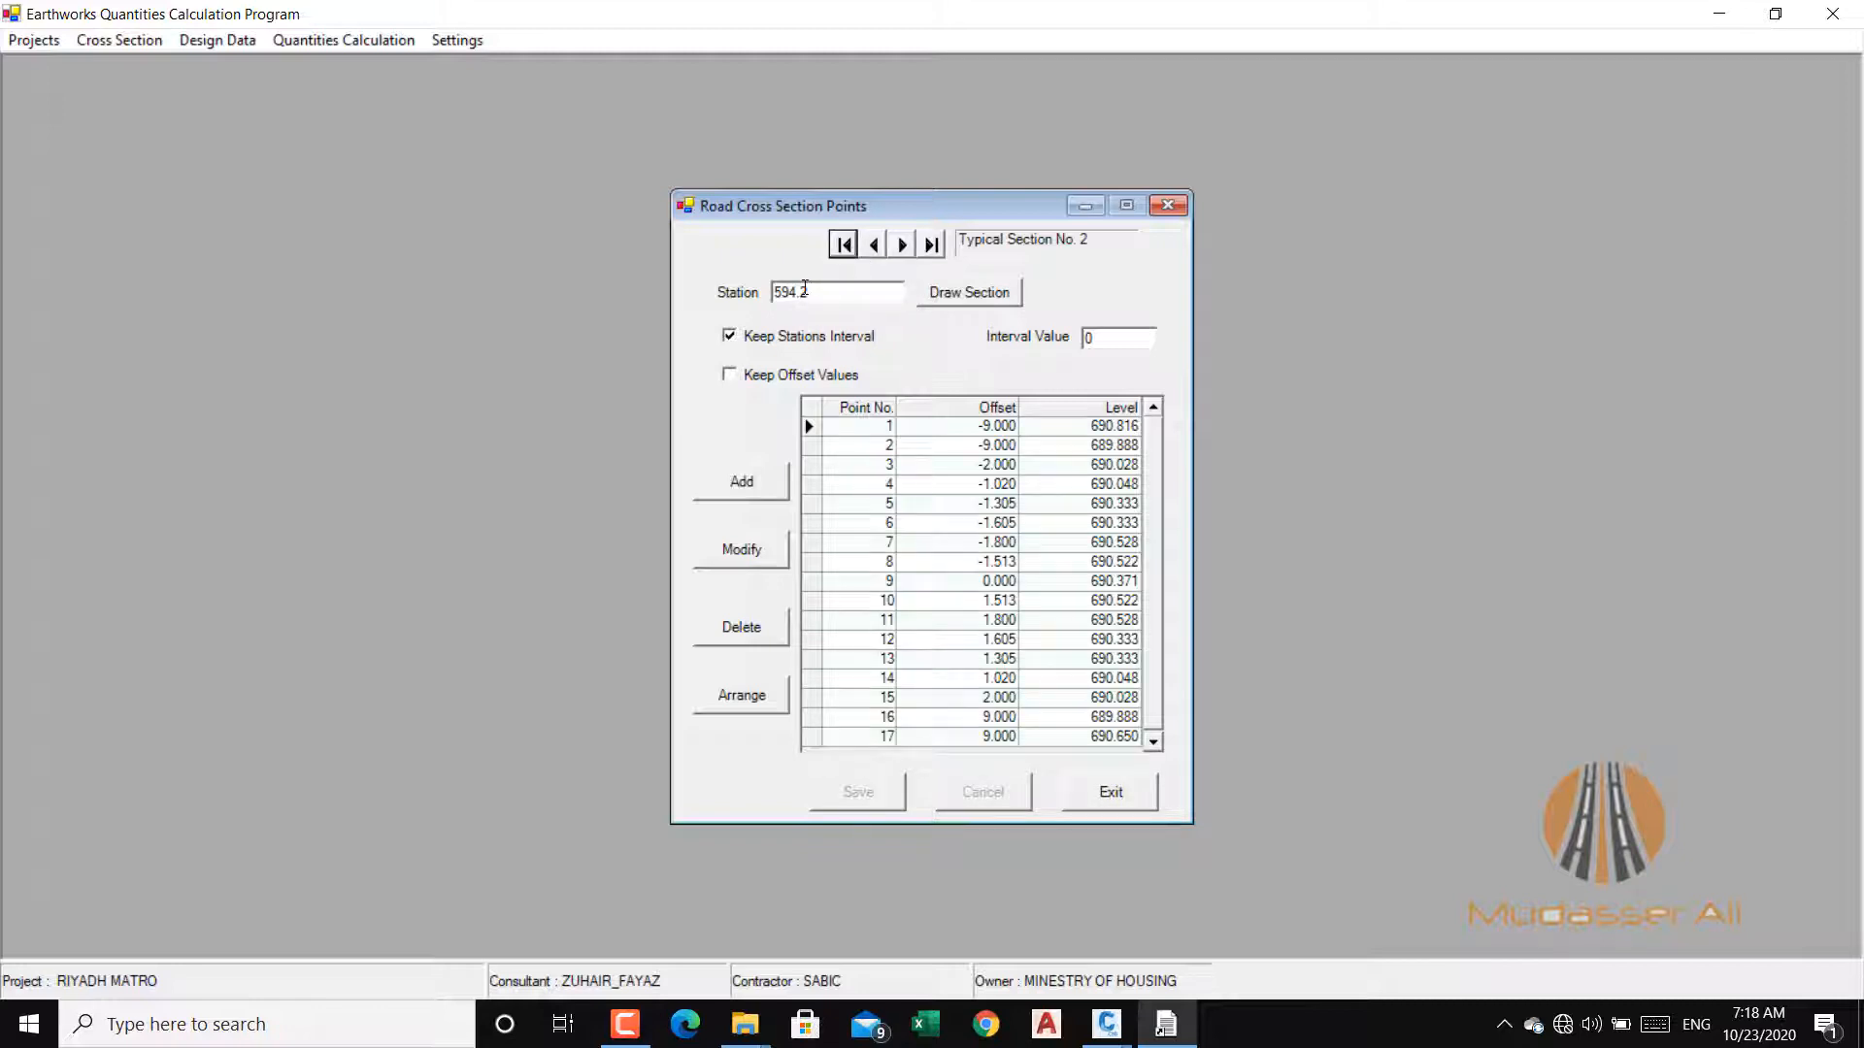
pyautogui.click(931, 244)
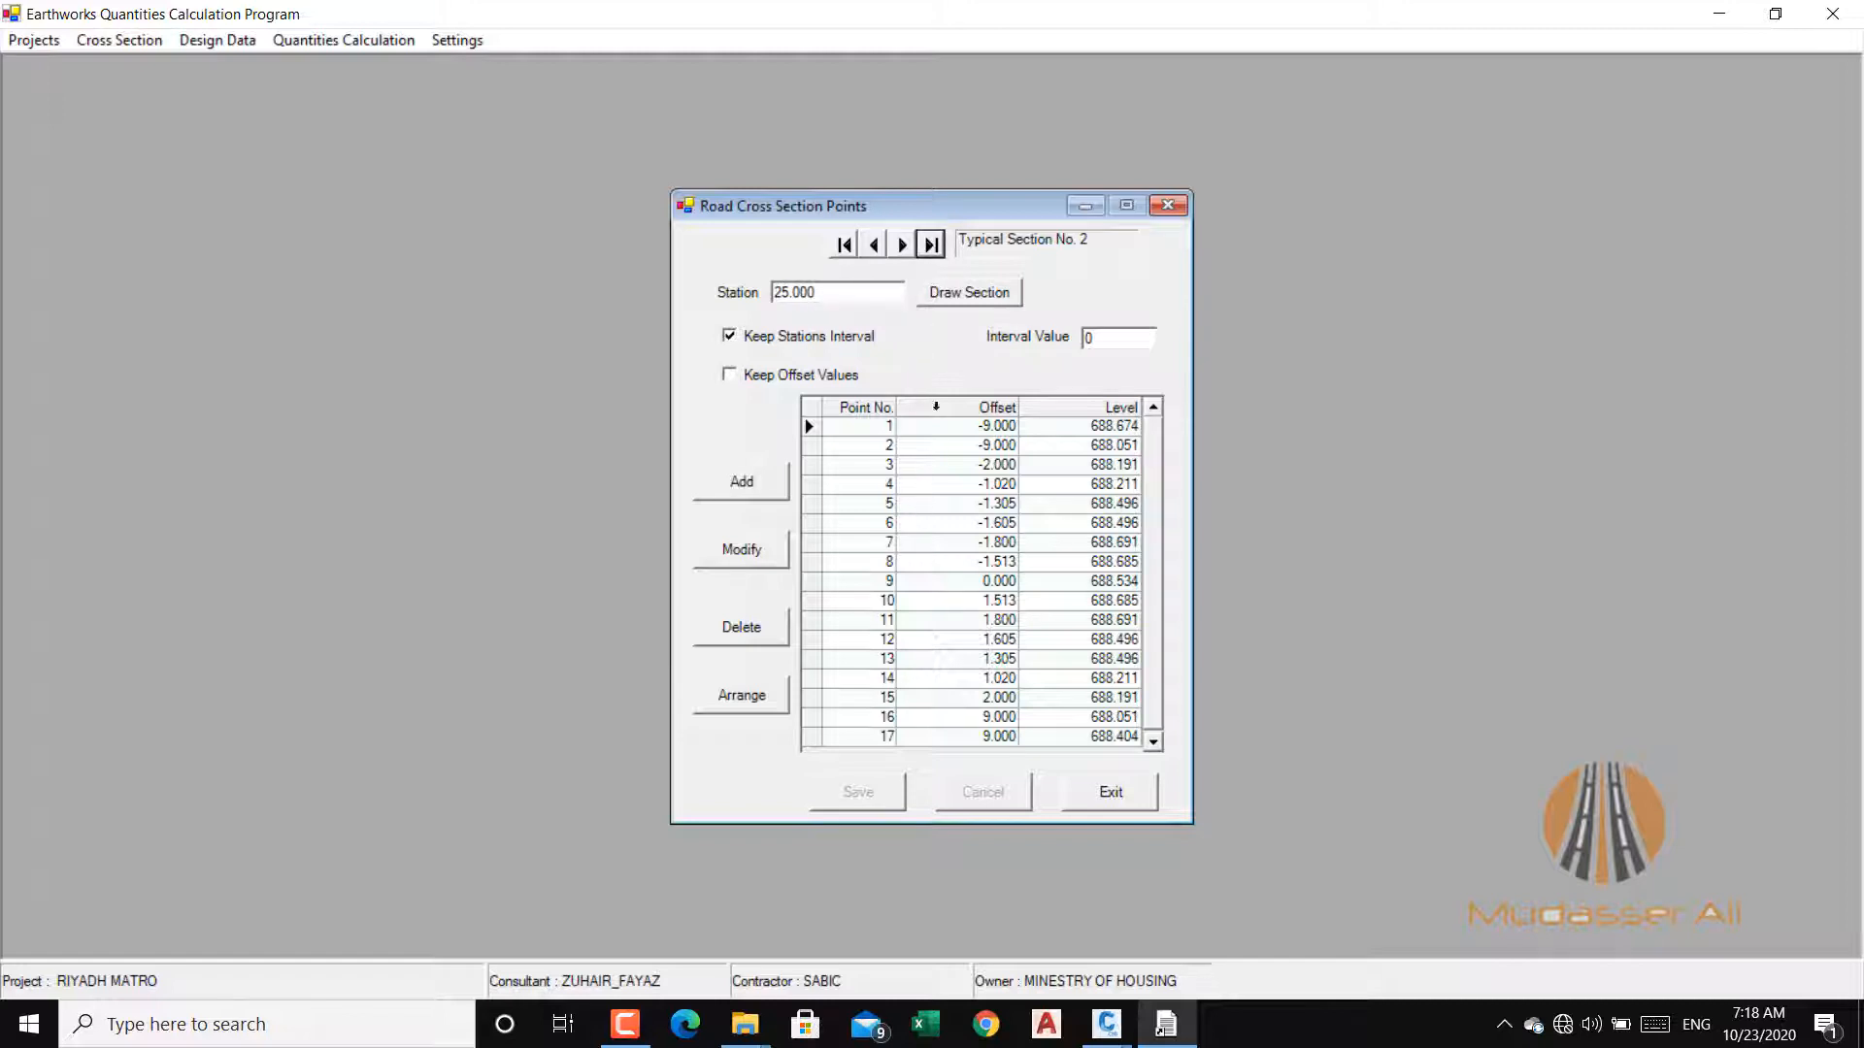
pyautogui.click(874, 244)
pyautogui.click(874, 245)
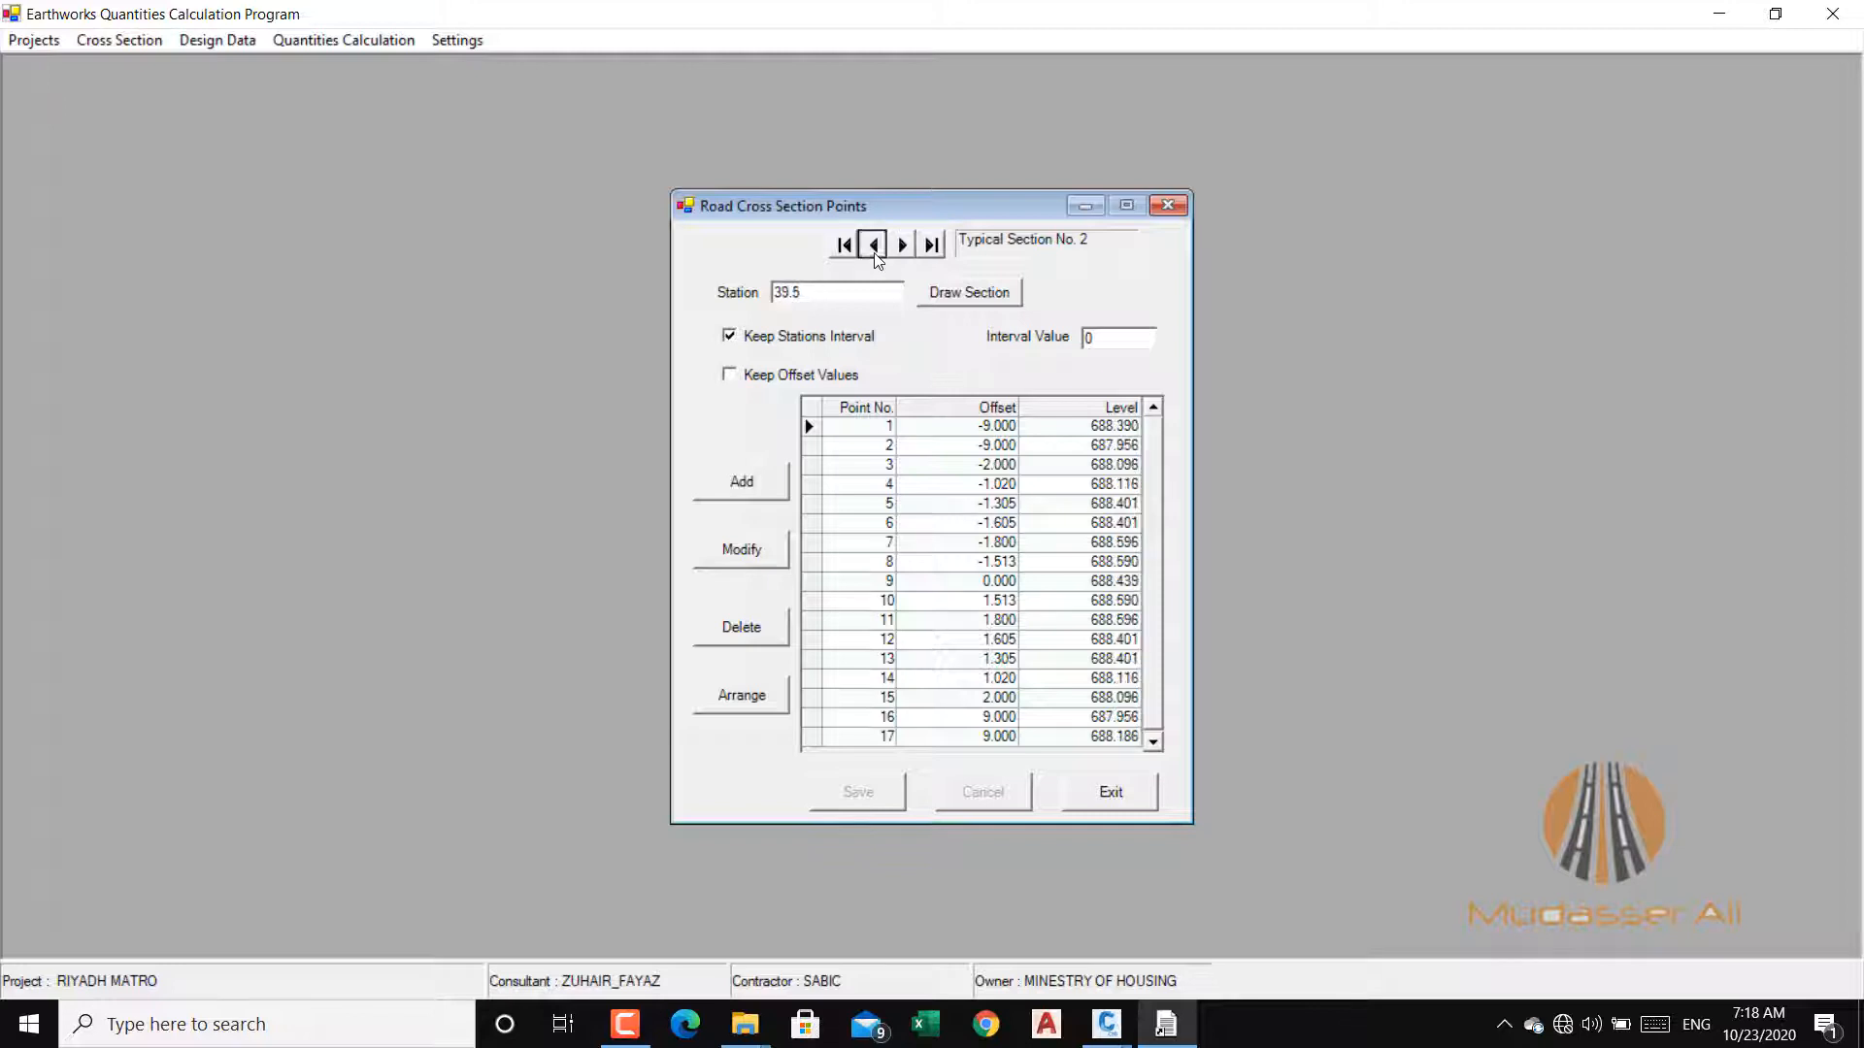
pyautogui.click(874, 245)
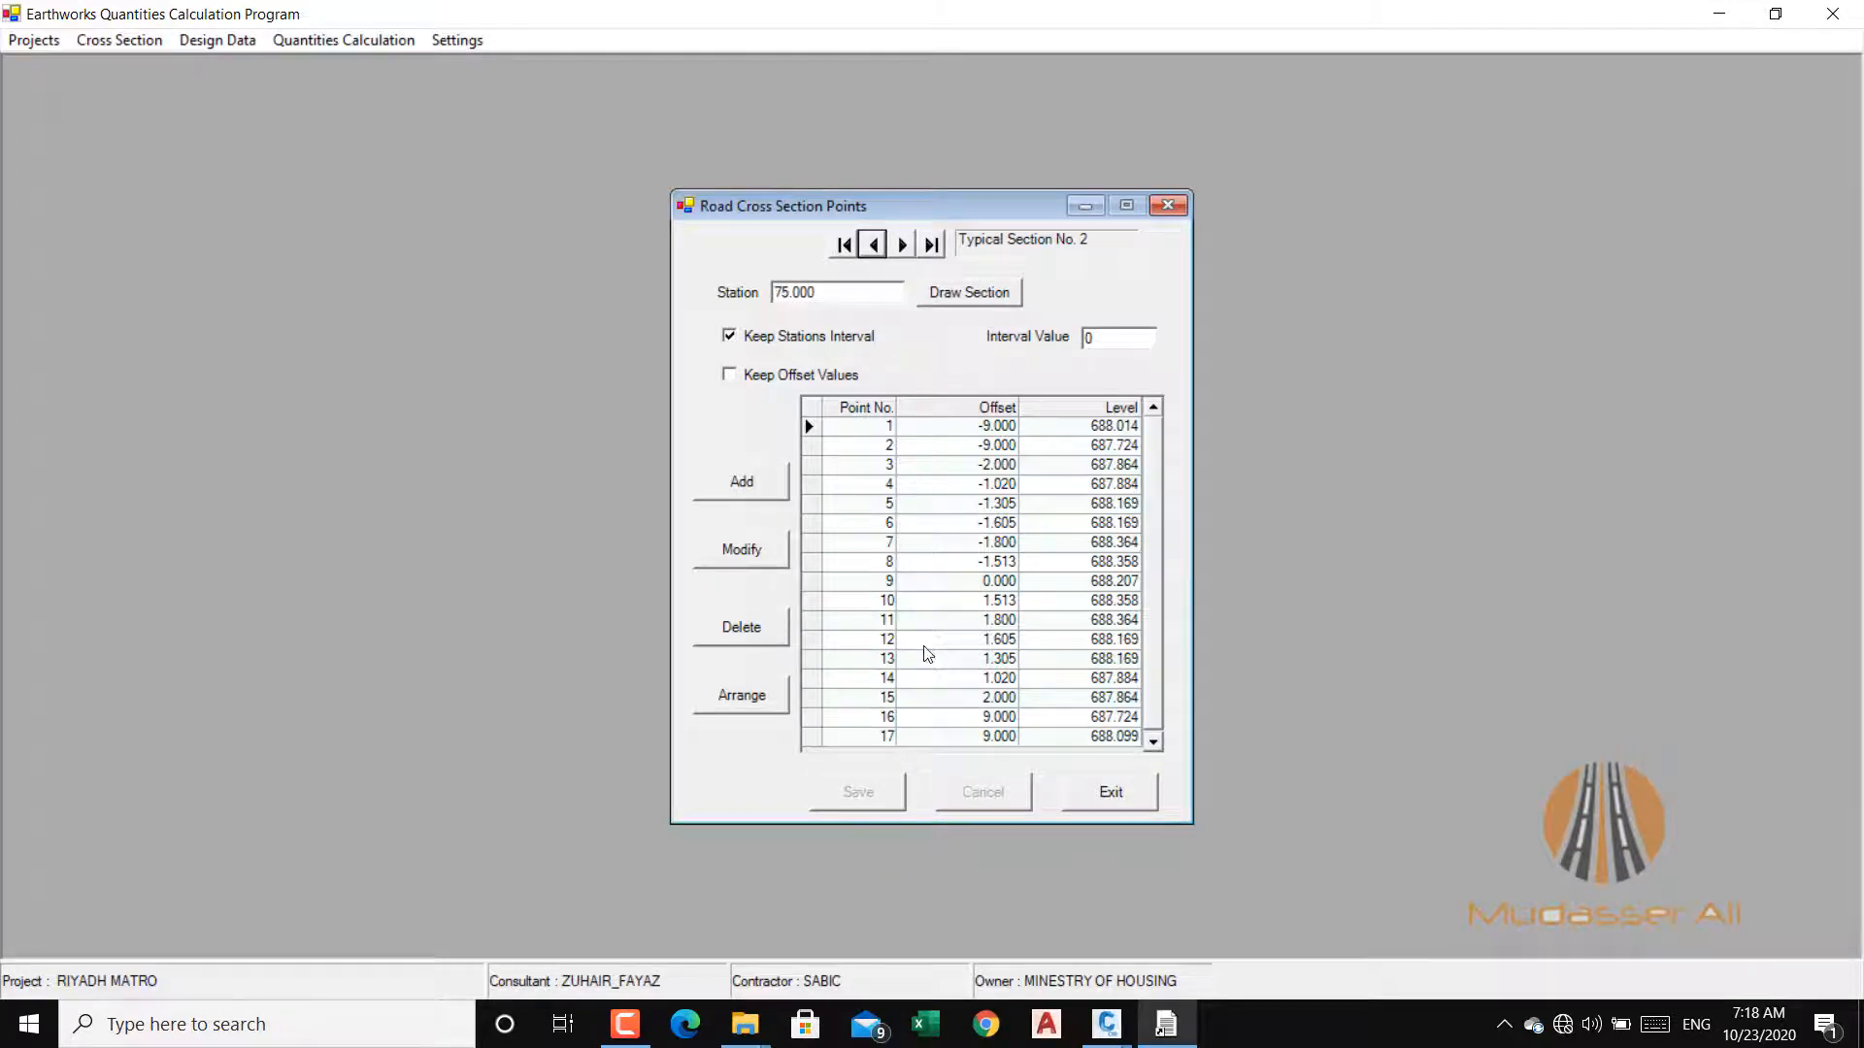
pyautogui.click(1122, 802)
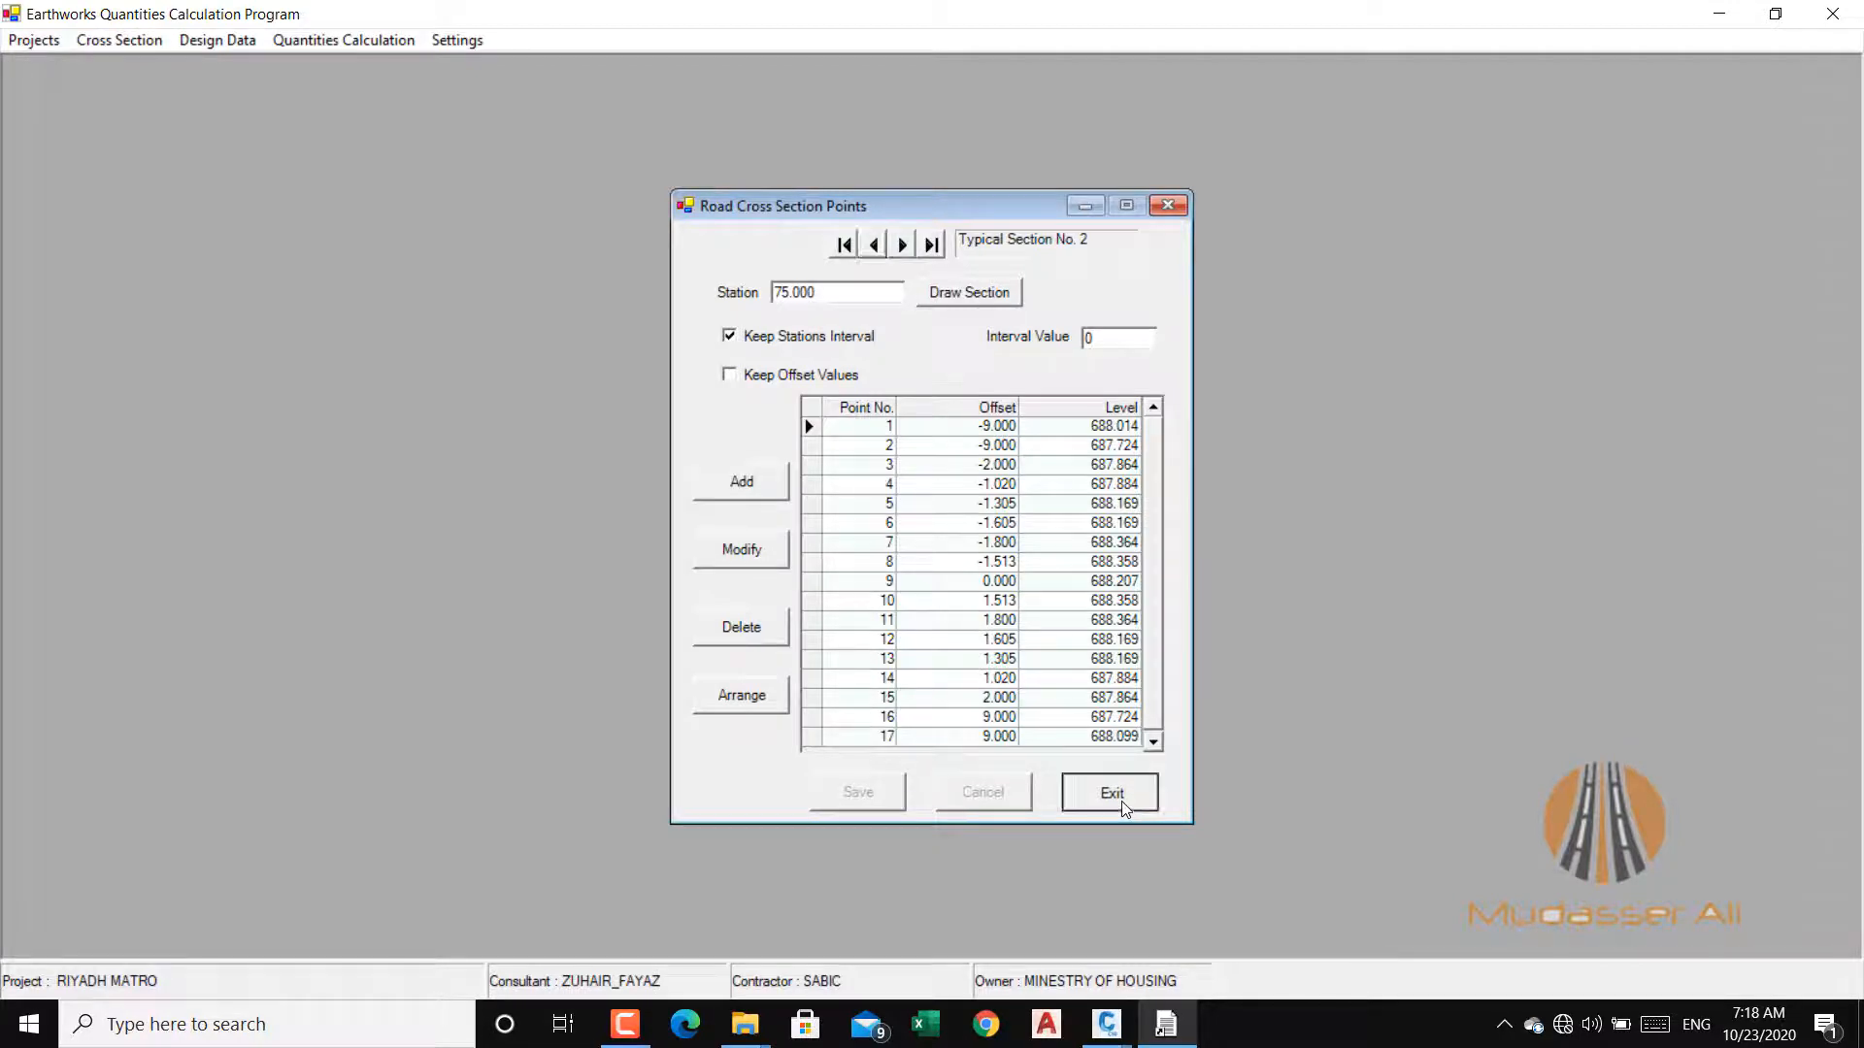